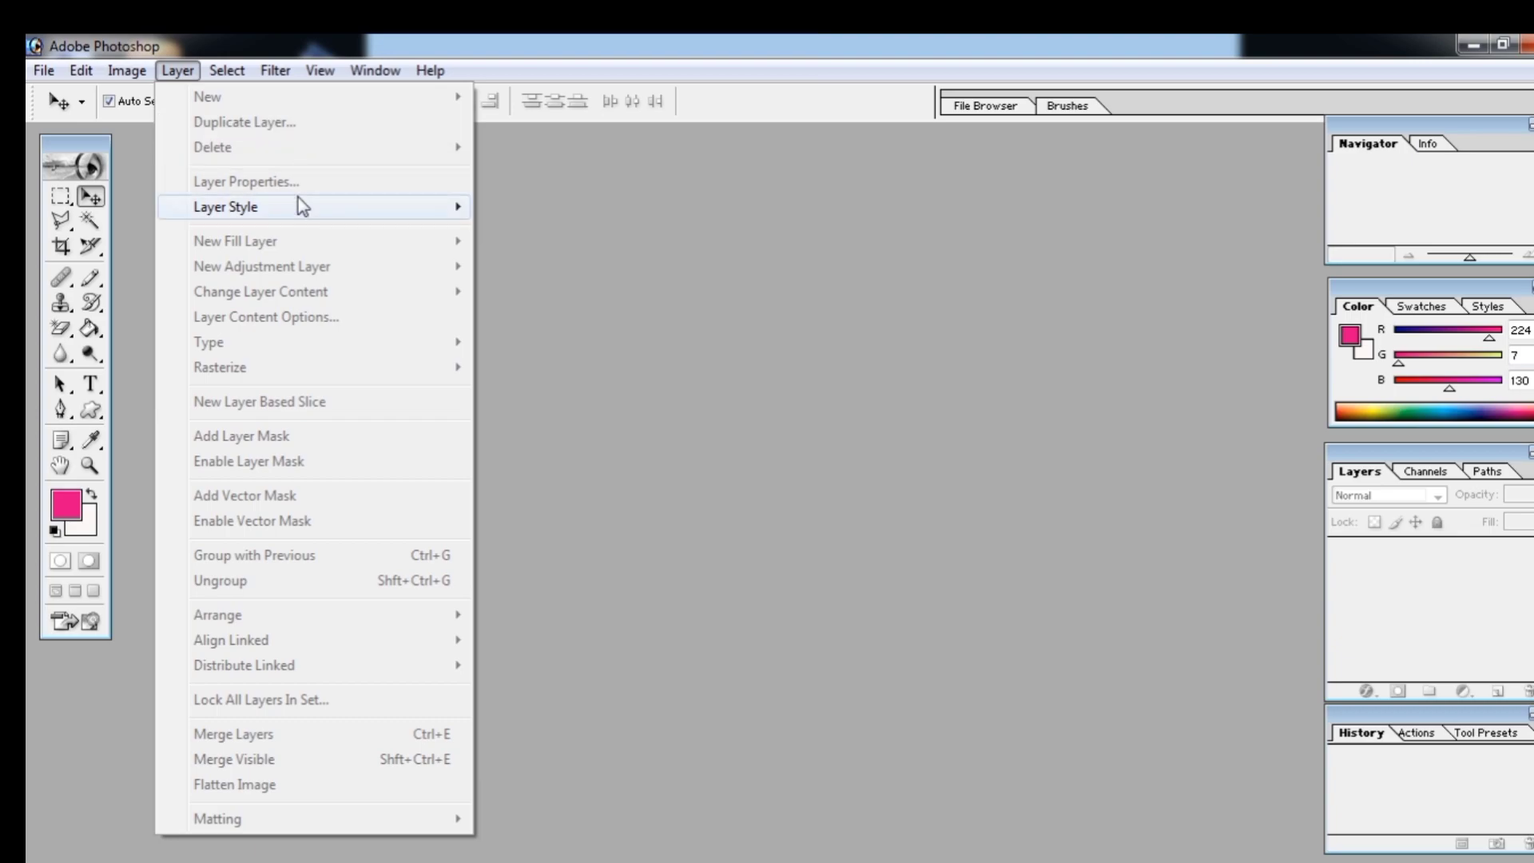
mouse_move(296, 213)
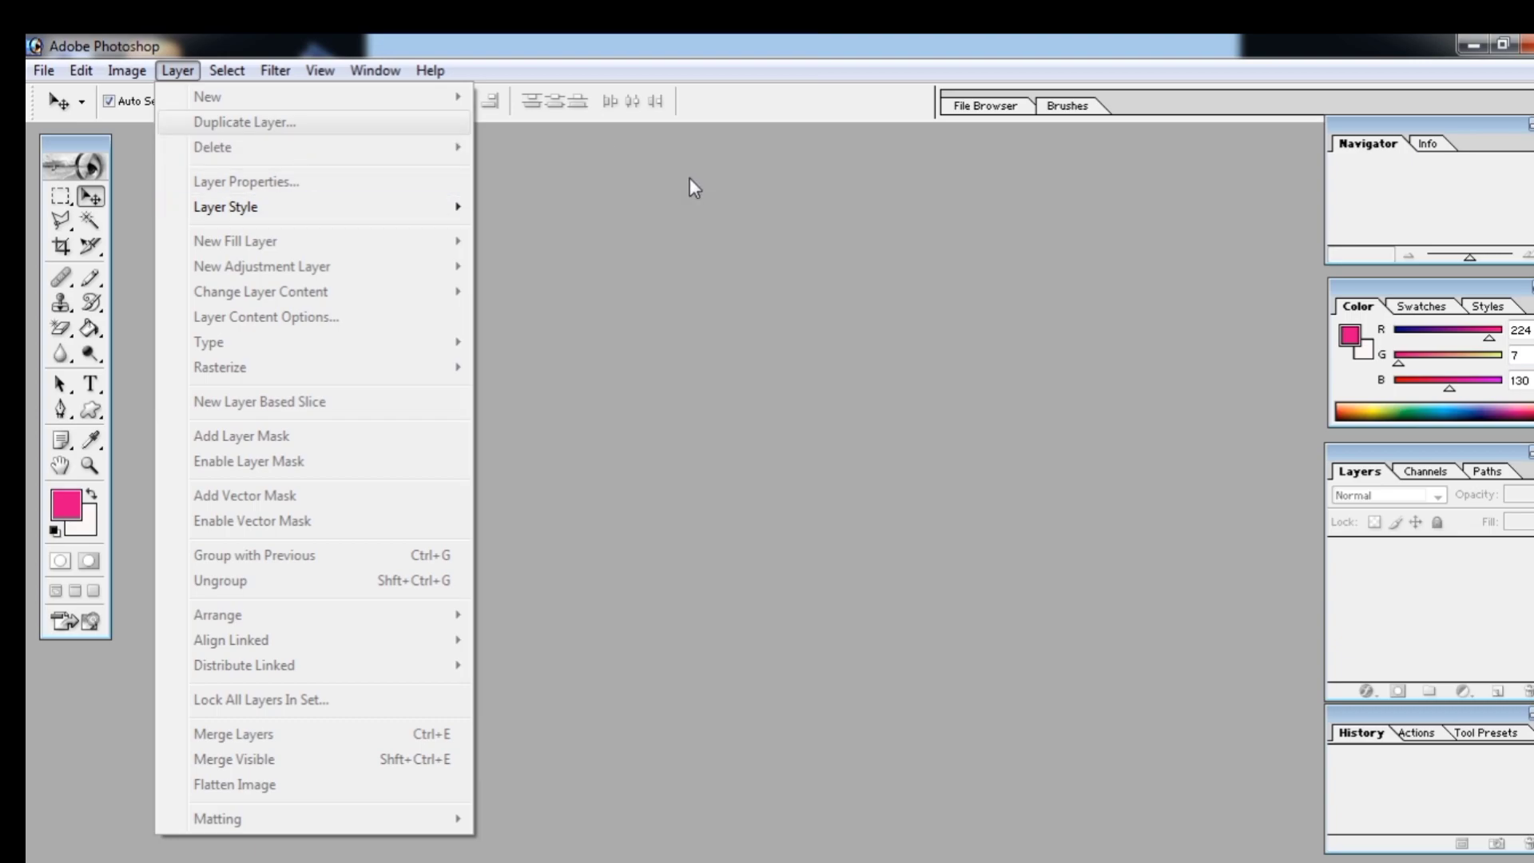
click(654, 185)
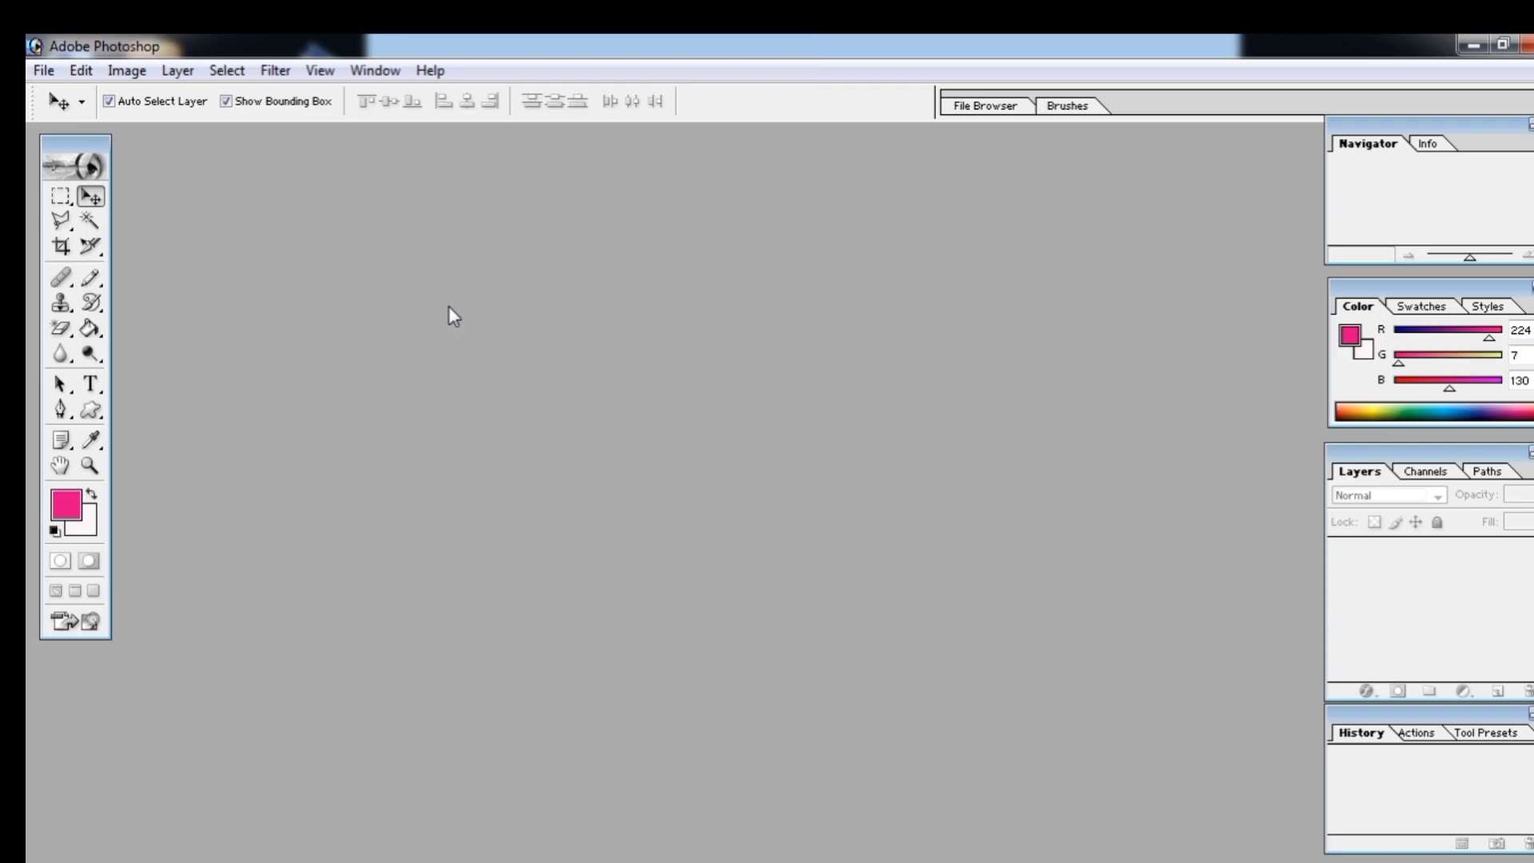
key(ctrl+n)
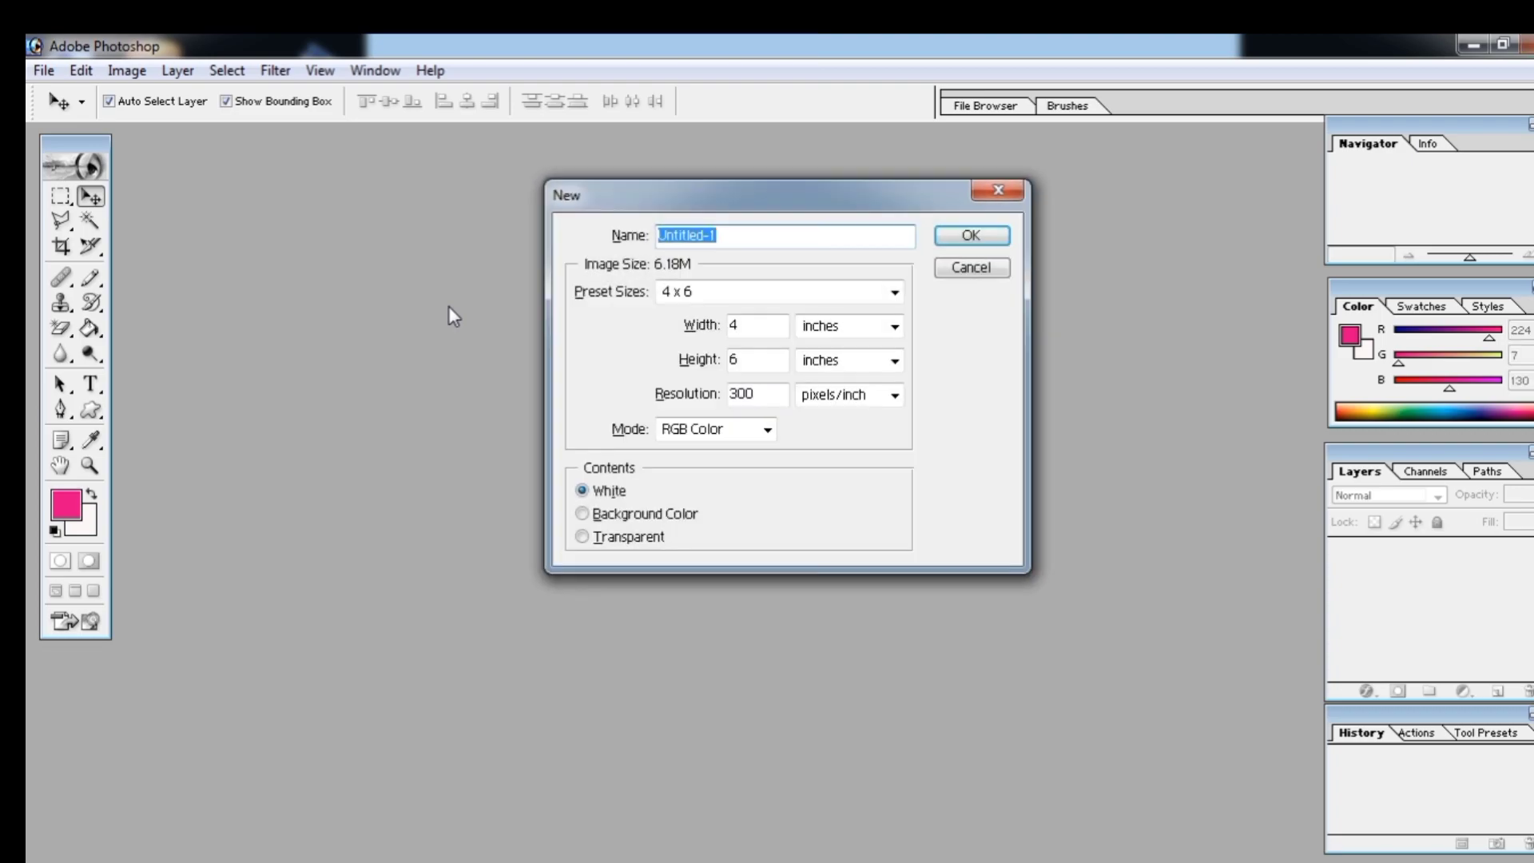
key(Return)
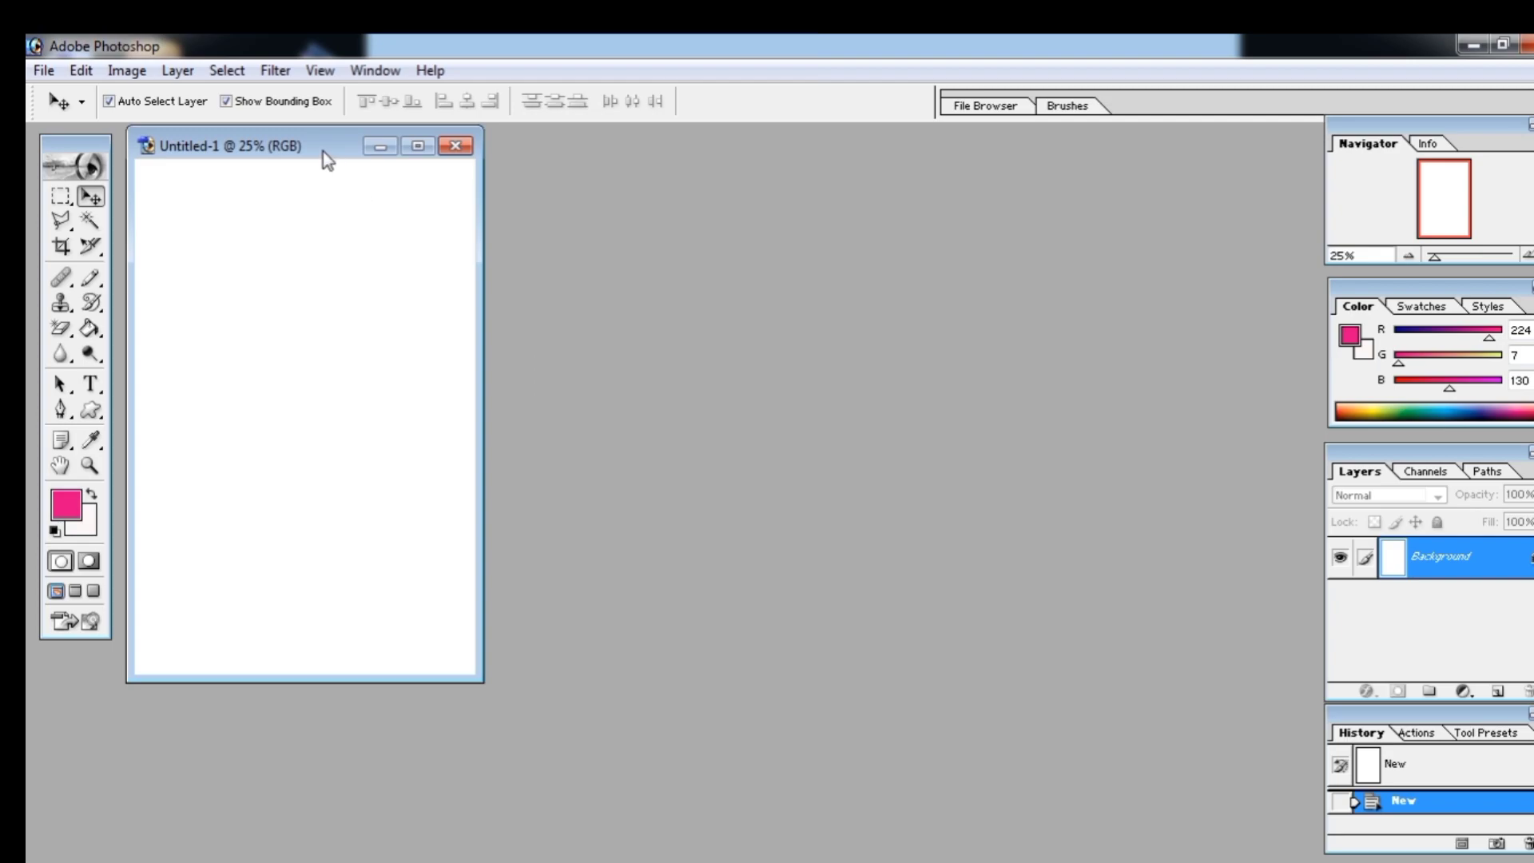
drag(323, 151, 487, 212)
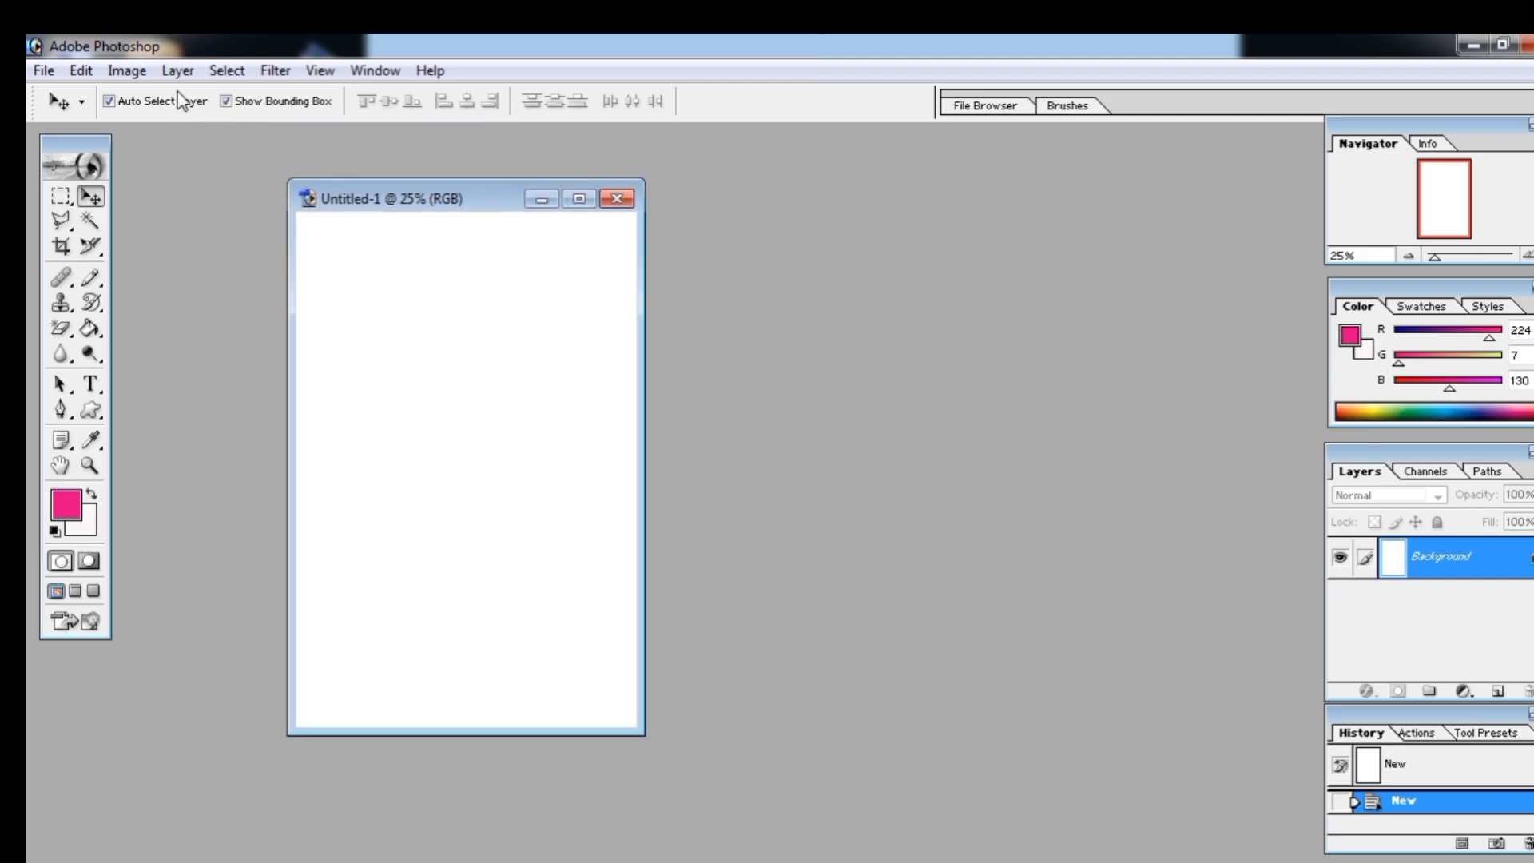
click(178, 70)
mouse_move(221, 106)
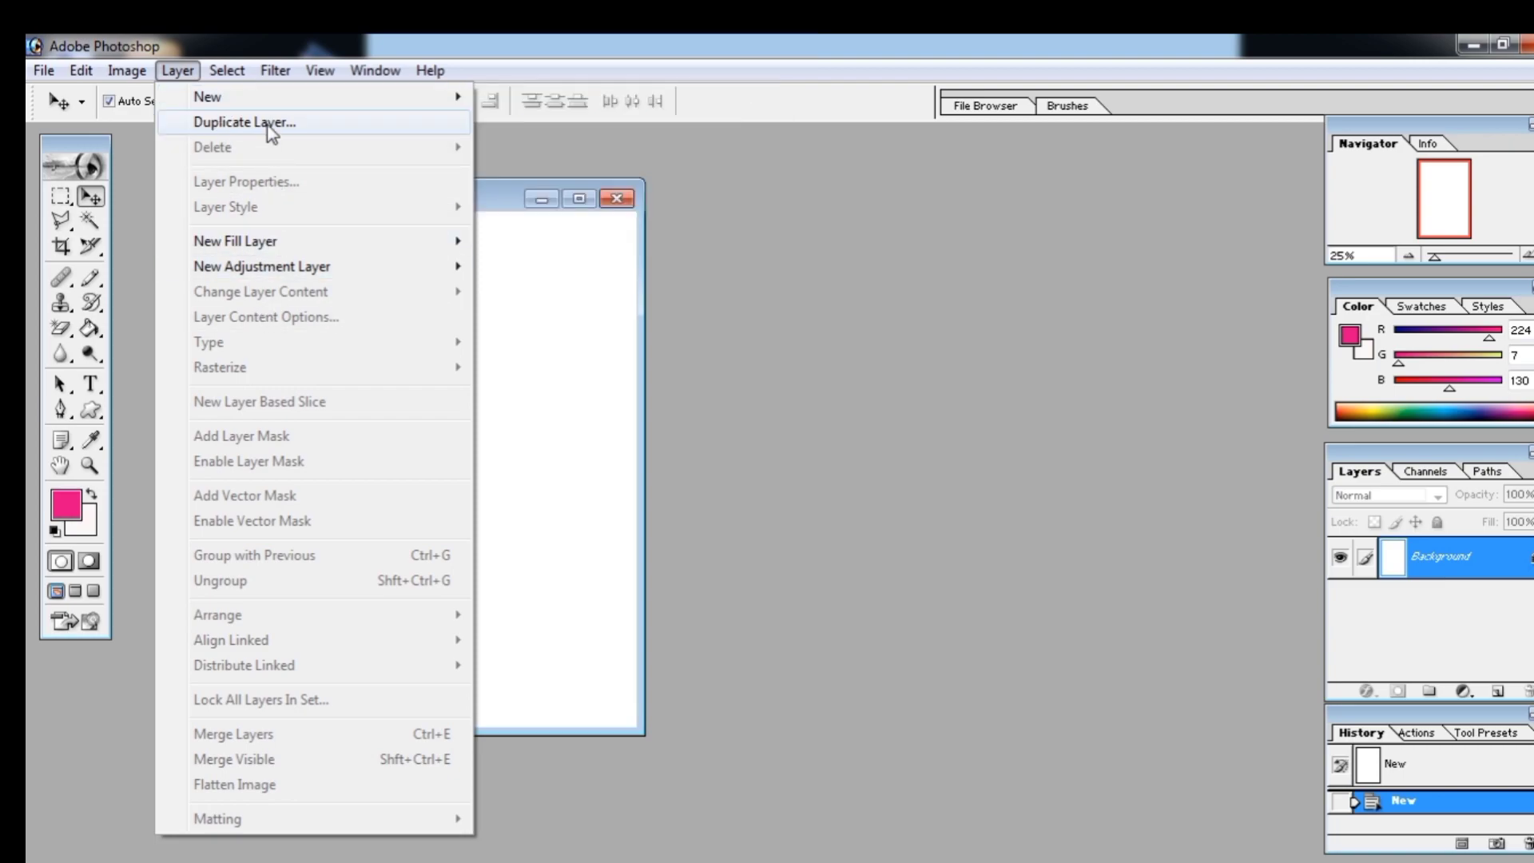
click(568, 445)
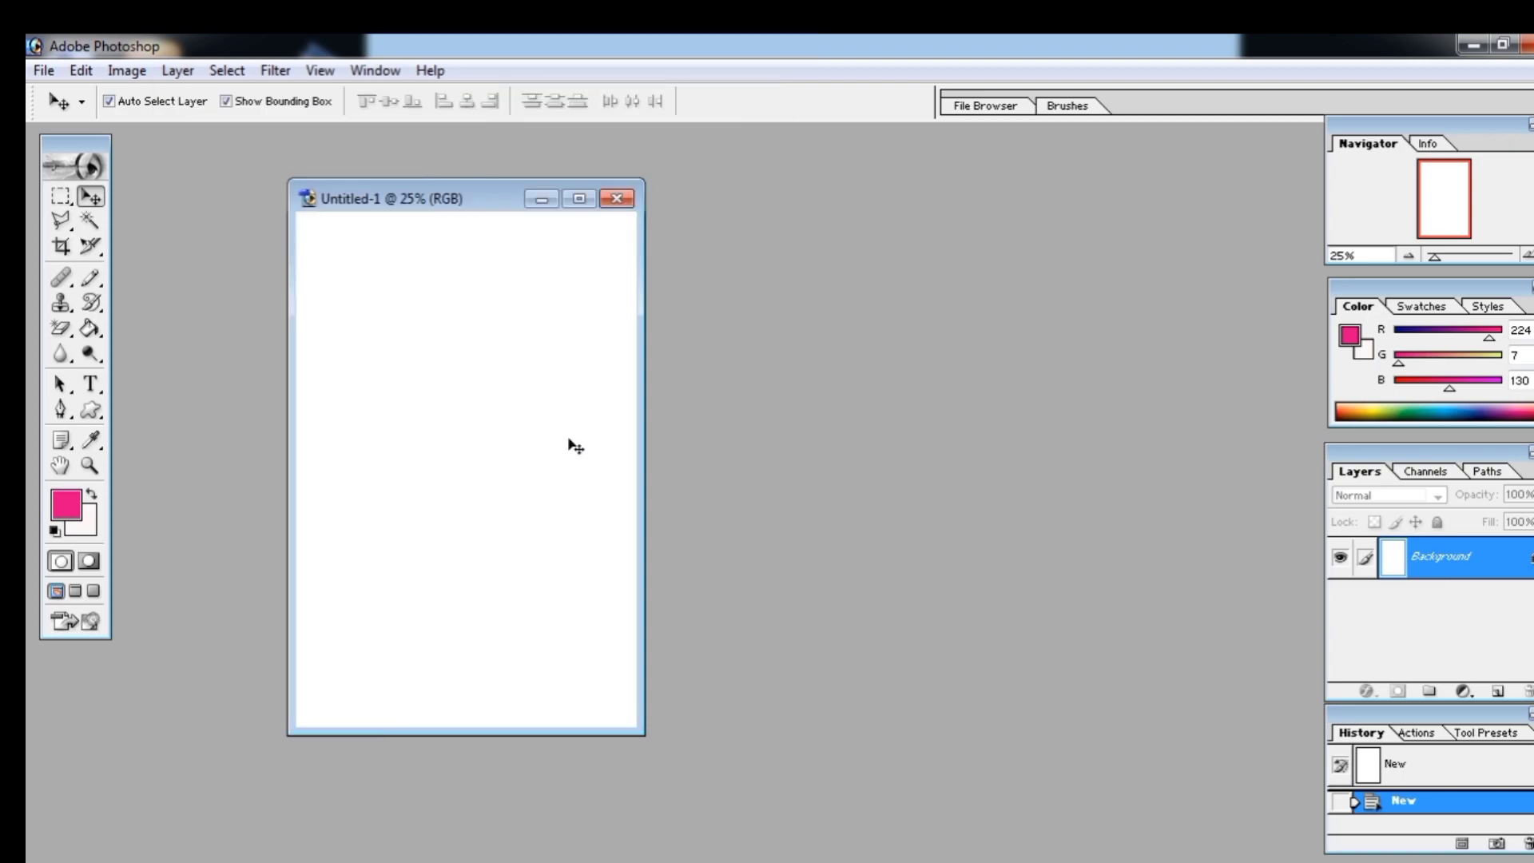
click(60, 195)
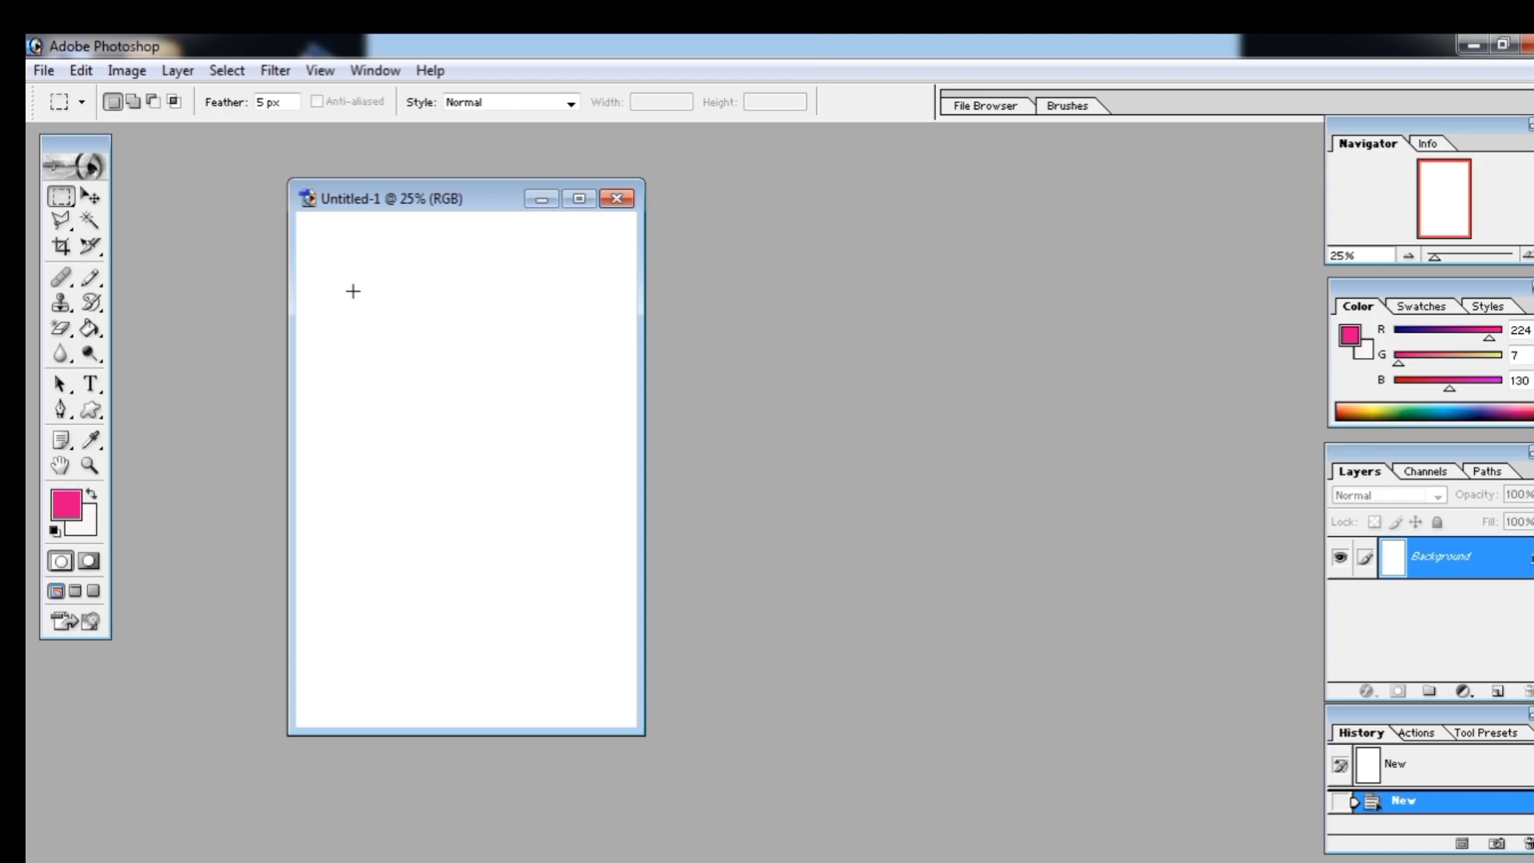
click(614, 199)
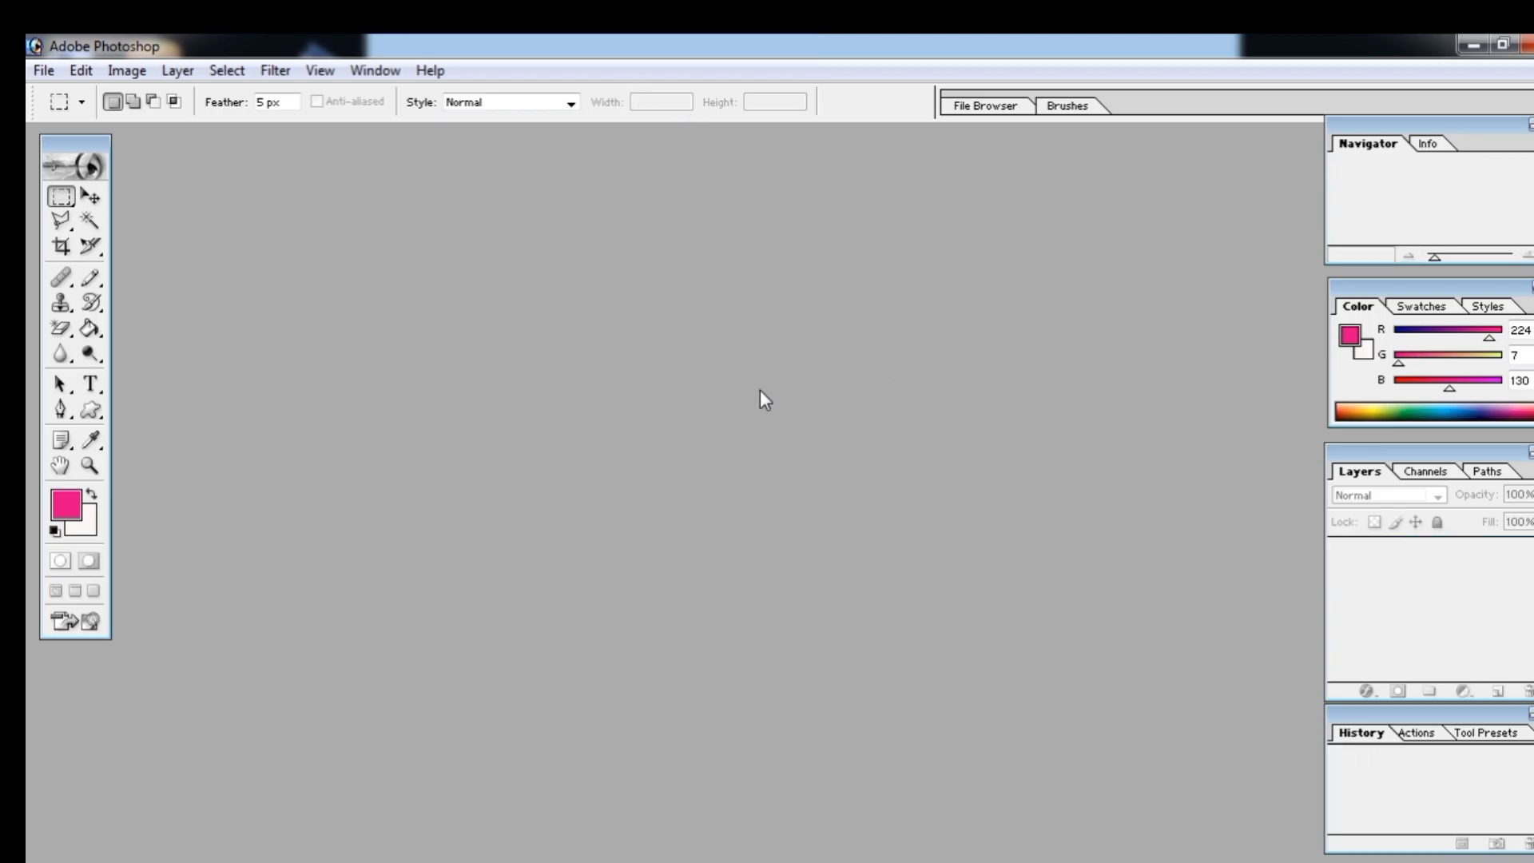
Open the rose picture download (2).jpg from the Work folder and shift its window away from the toolbox.
key(ctrl+o)
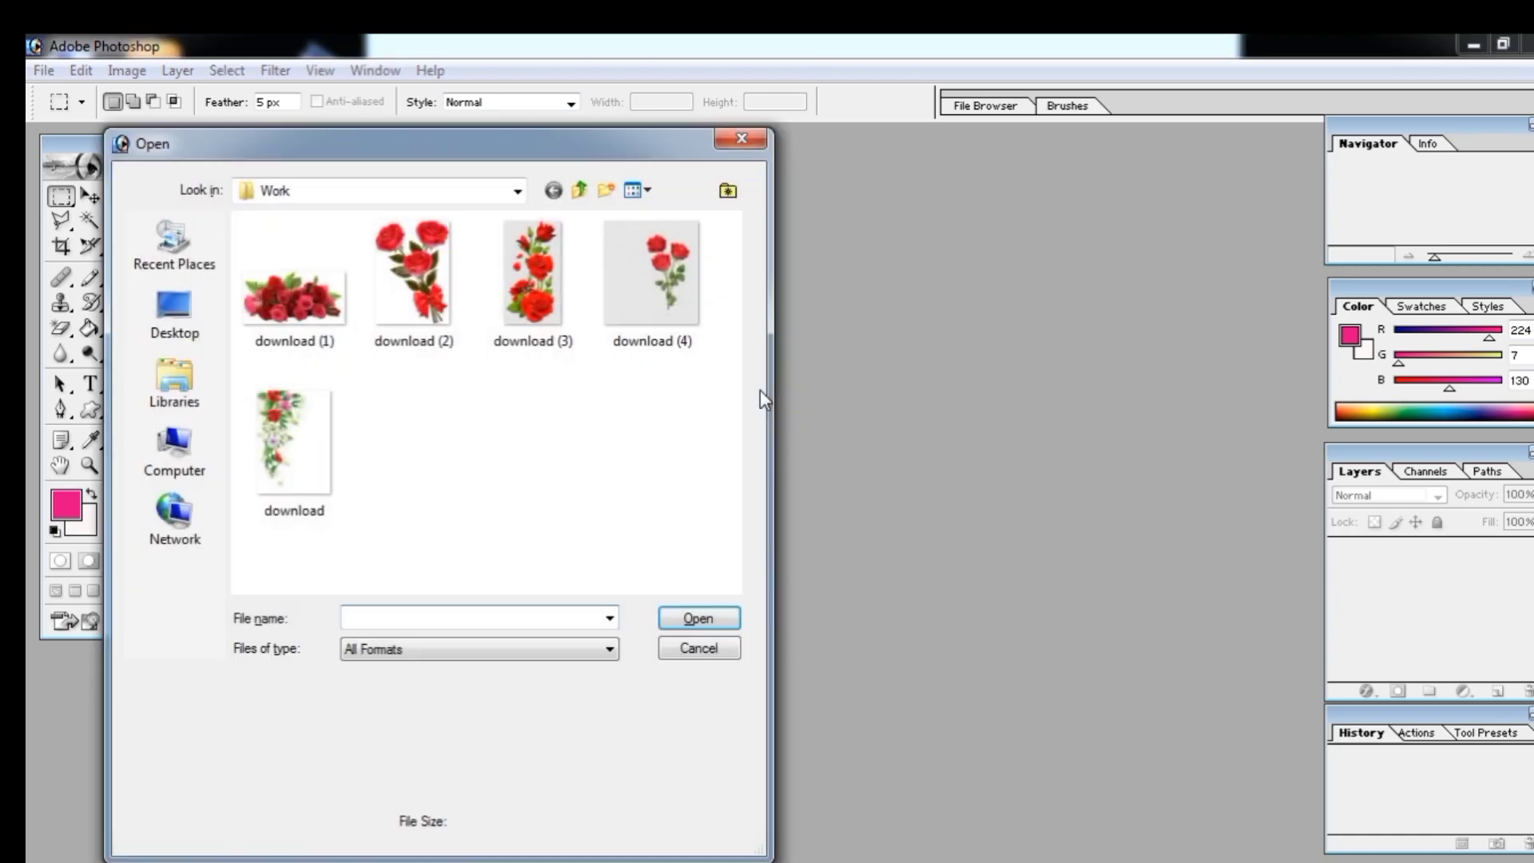
click(433, 288)
click(694, 618)
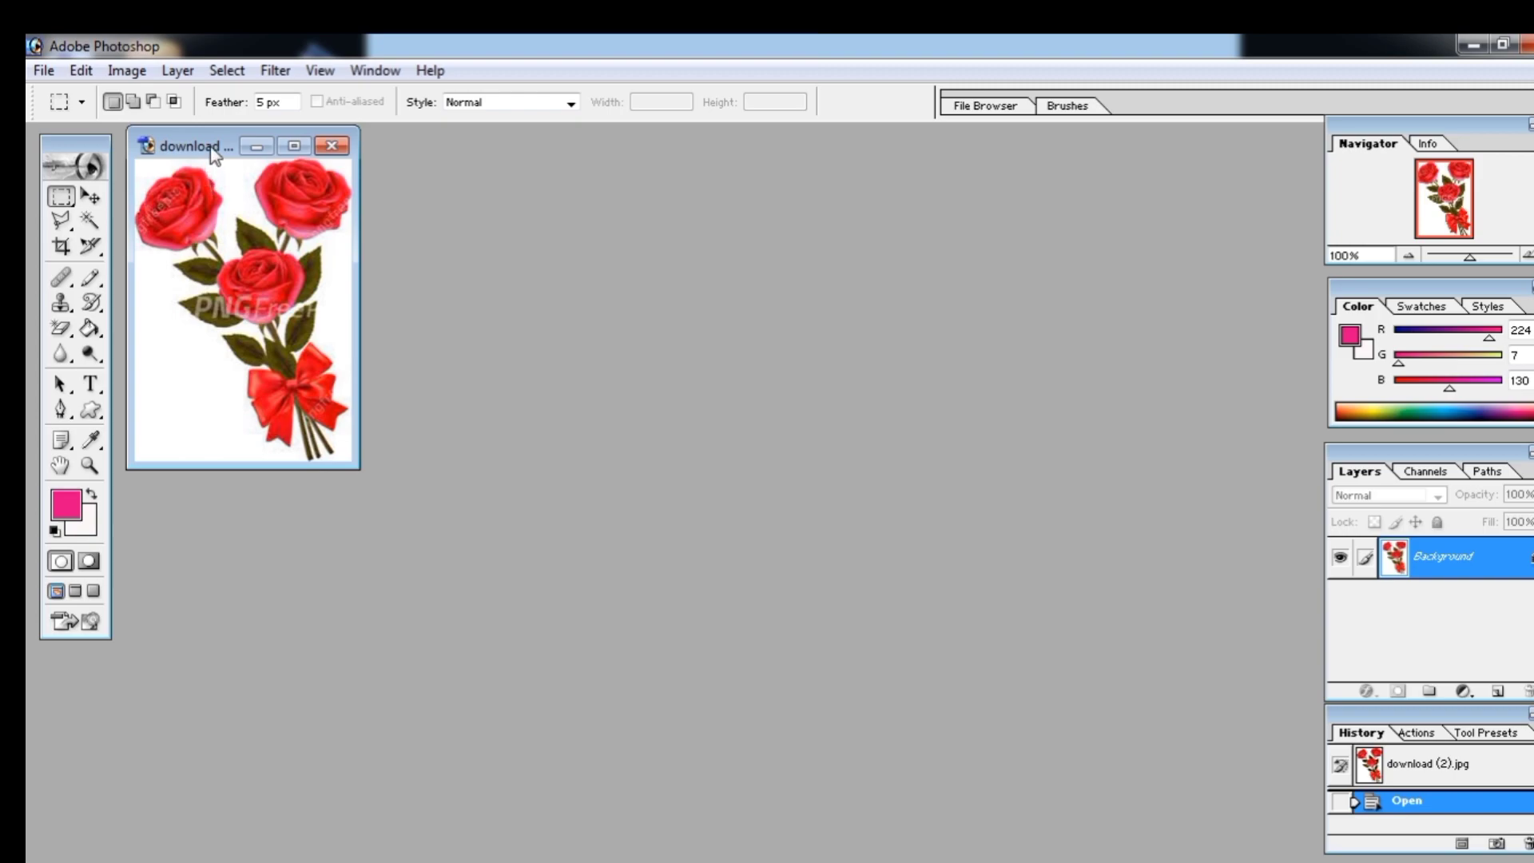
drag(212, 149, 334, 238)
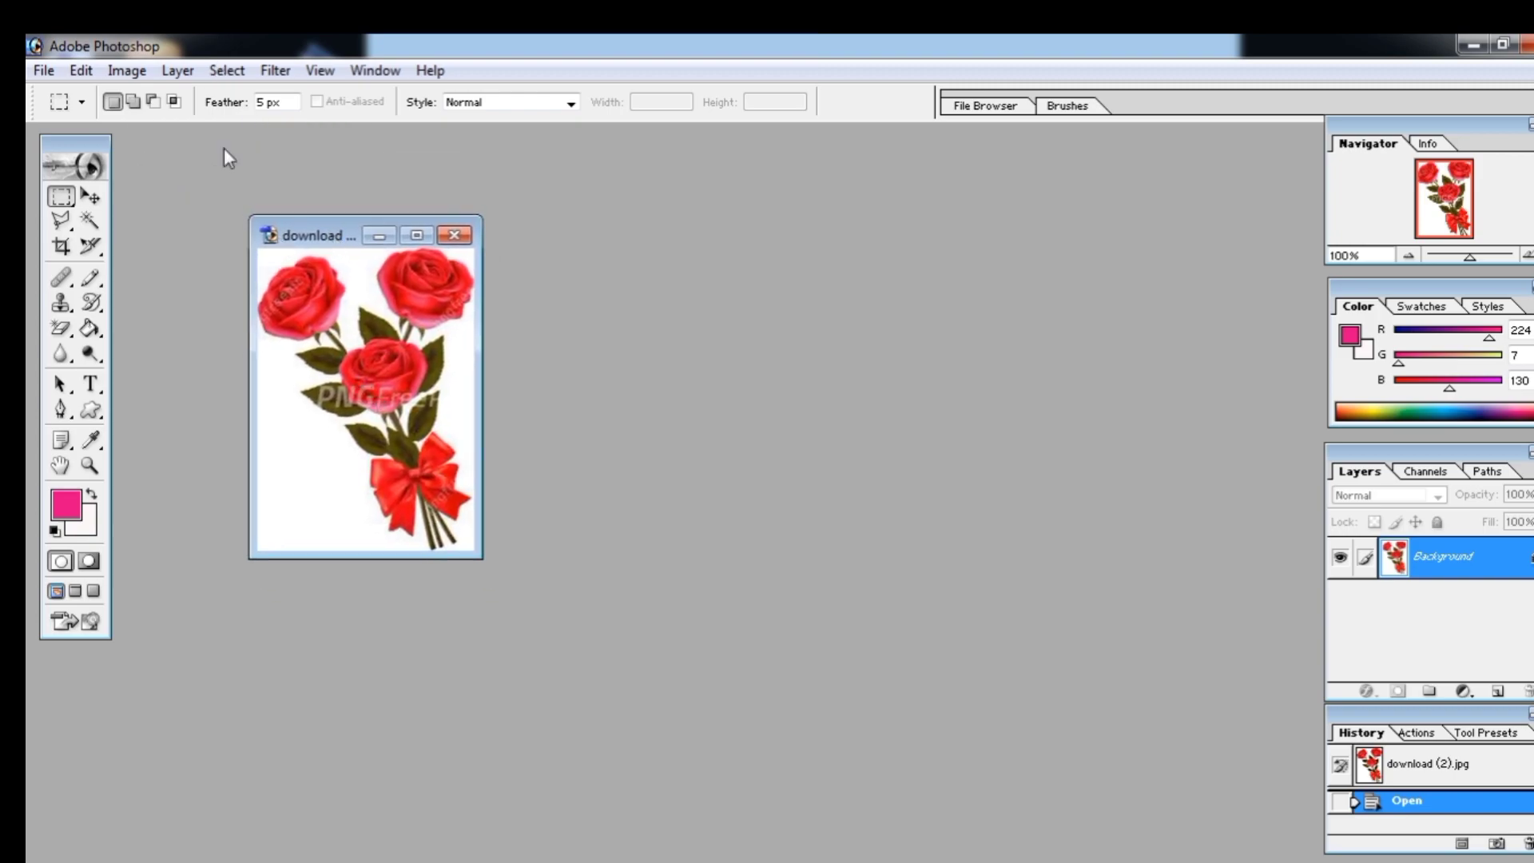
Duplicate the rose picture's Background layer as Background copy within the same document.
click(178, 71)
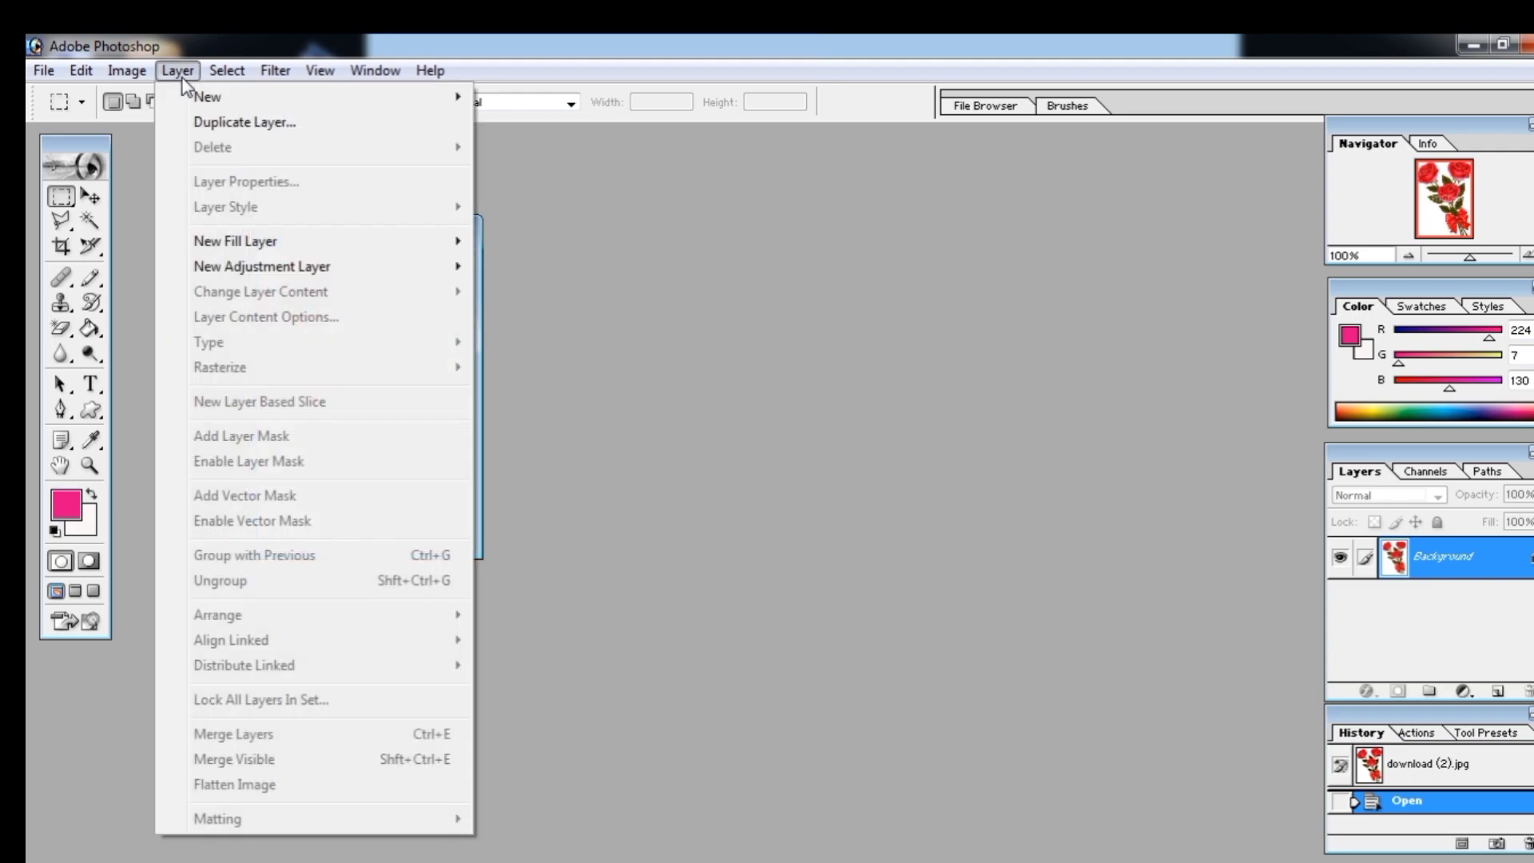
click(227, 124)
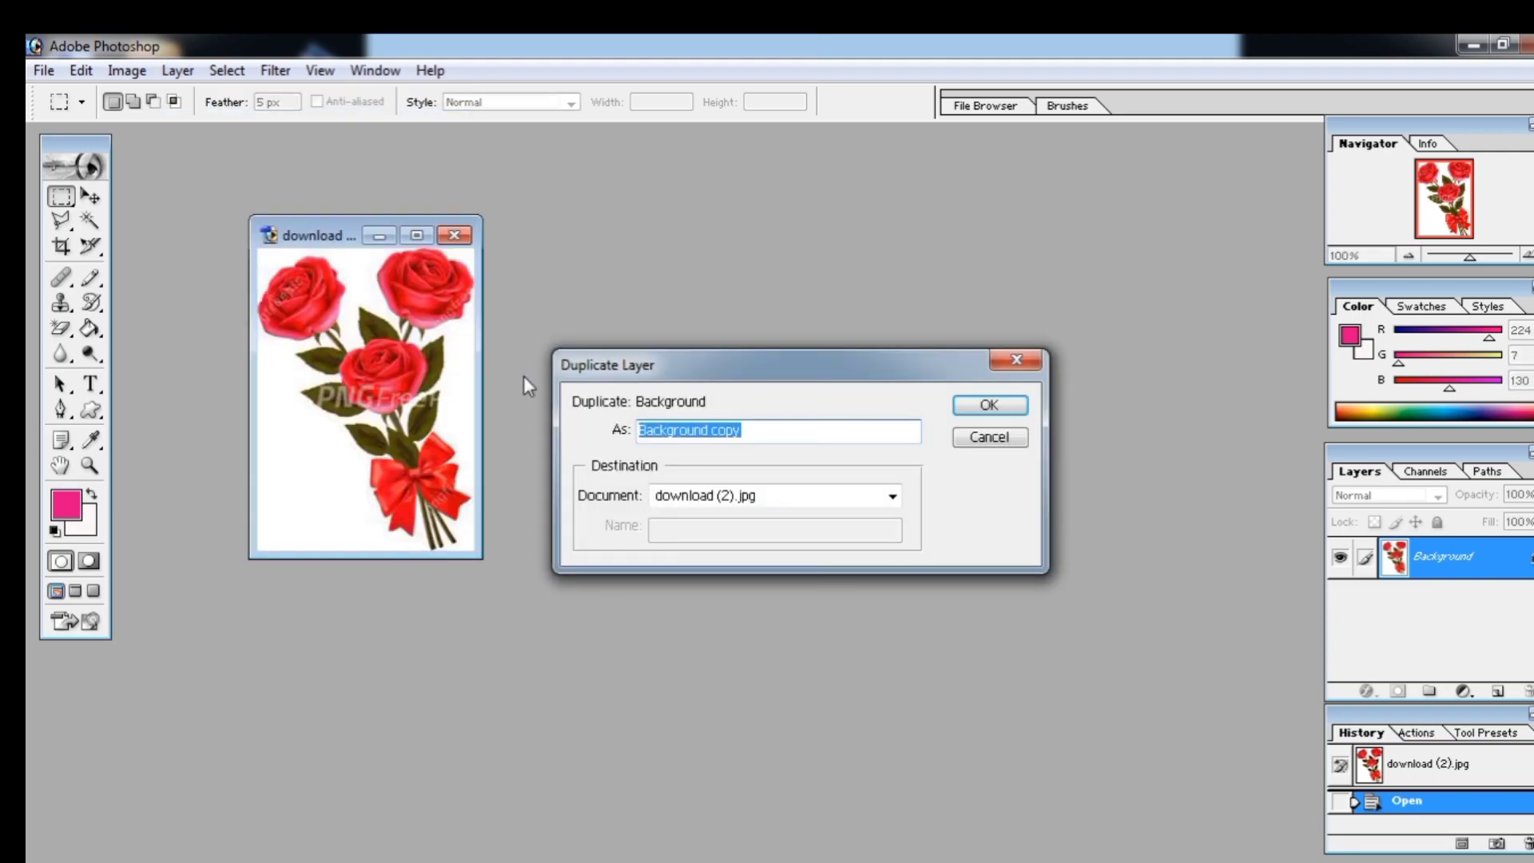
click(989, 405)
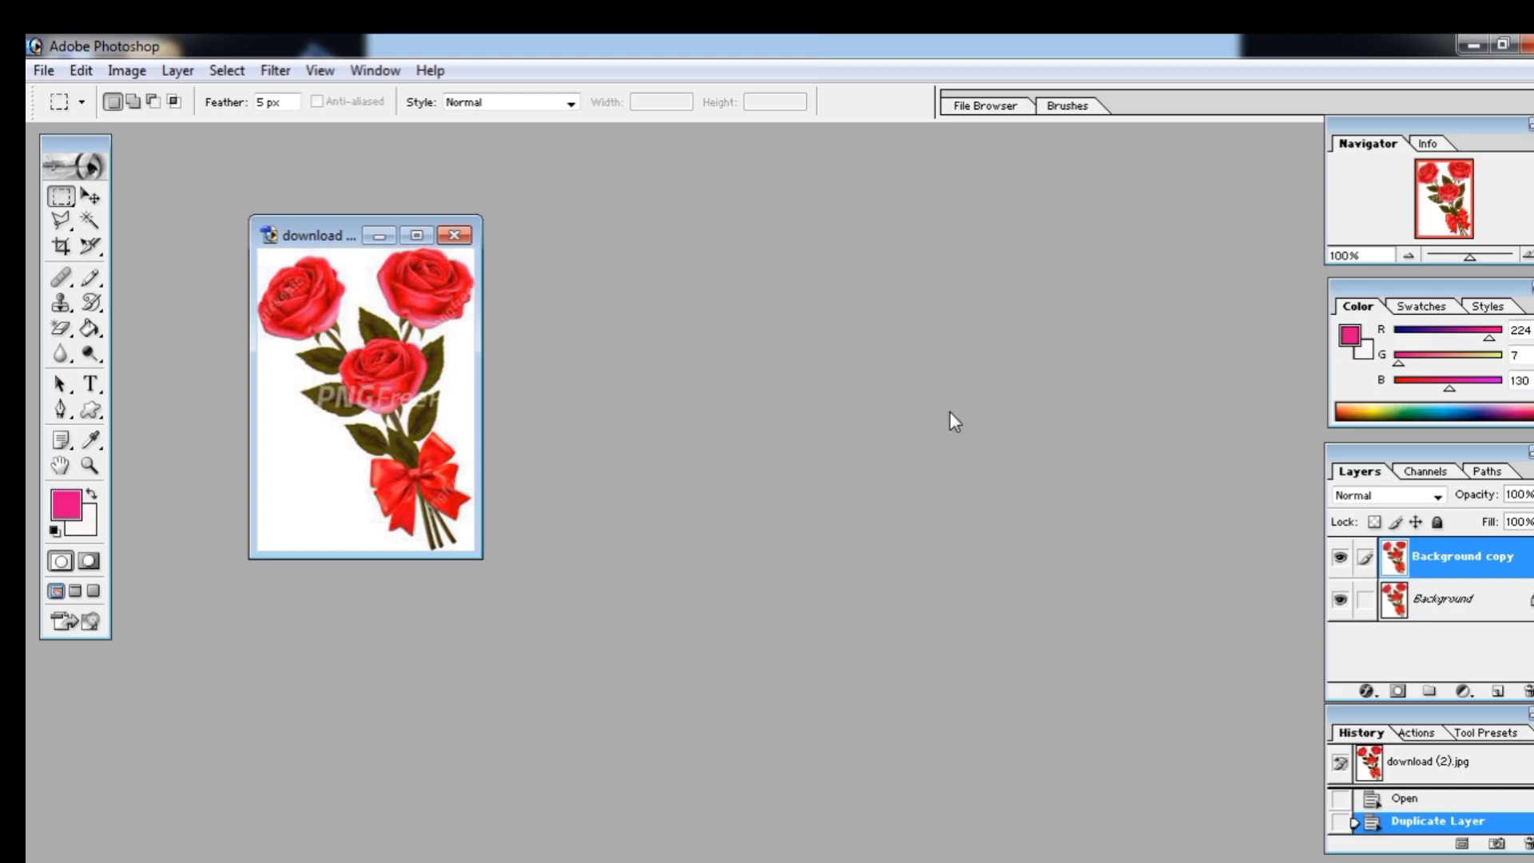
Move the Background copy layer straight down so the original roses show above it.
click(417, 236)
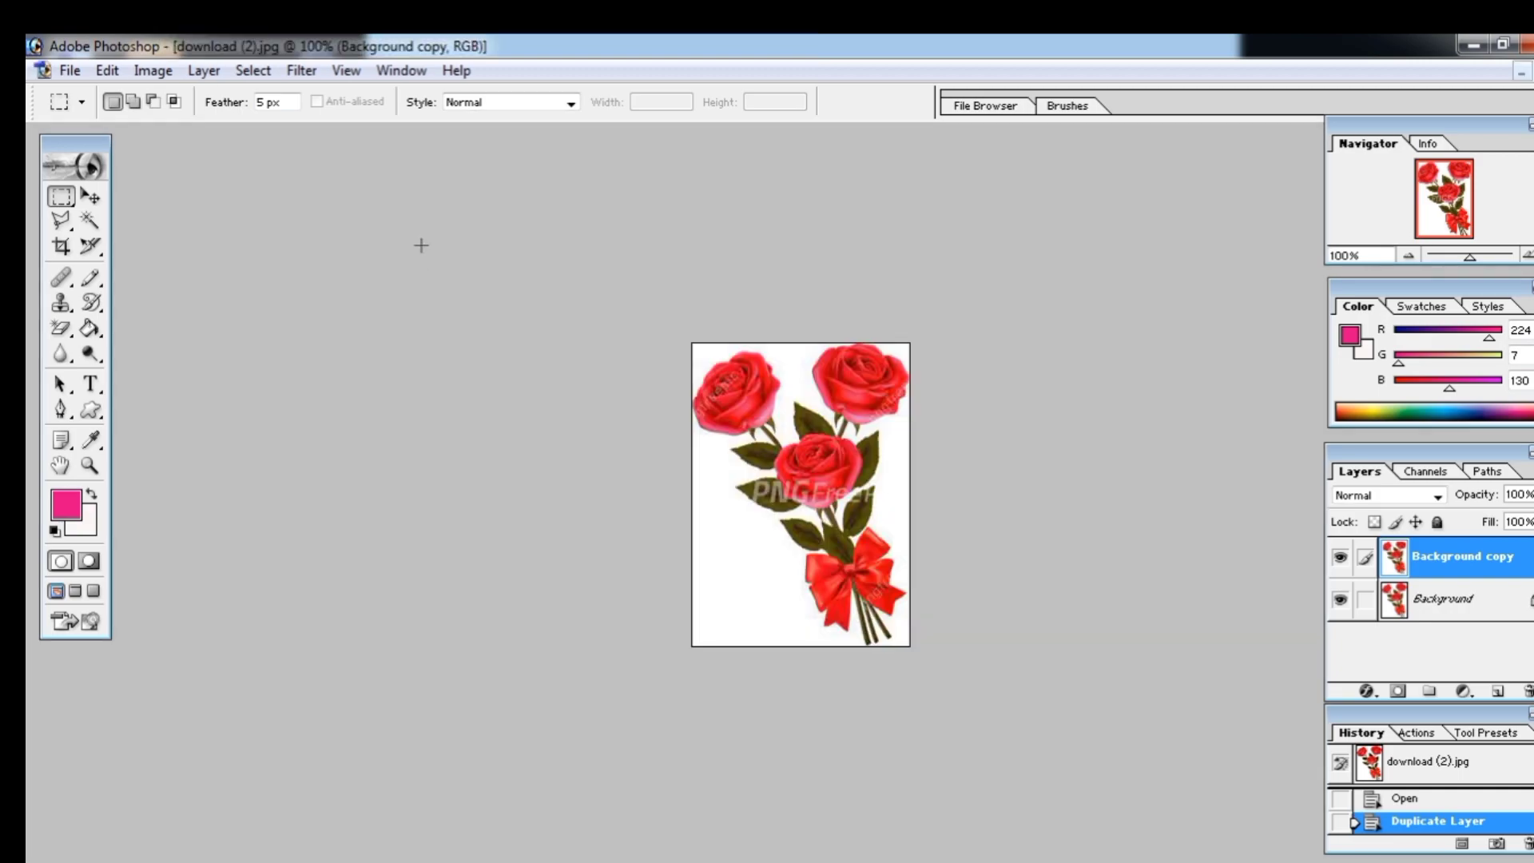
click(90, 197)
drag(792, 375, 796, 452)
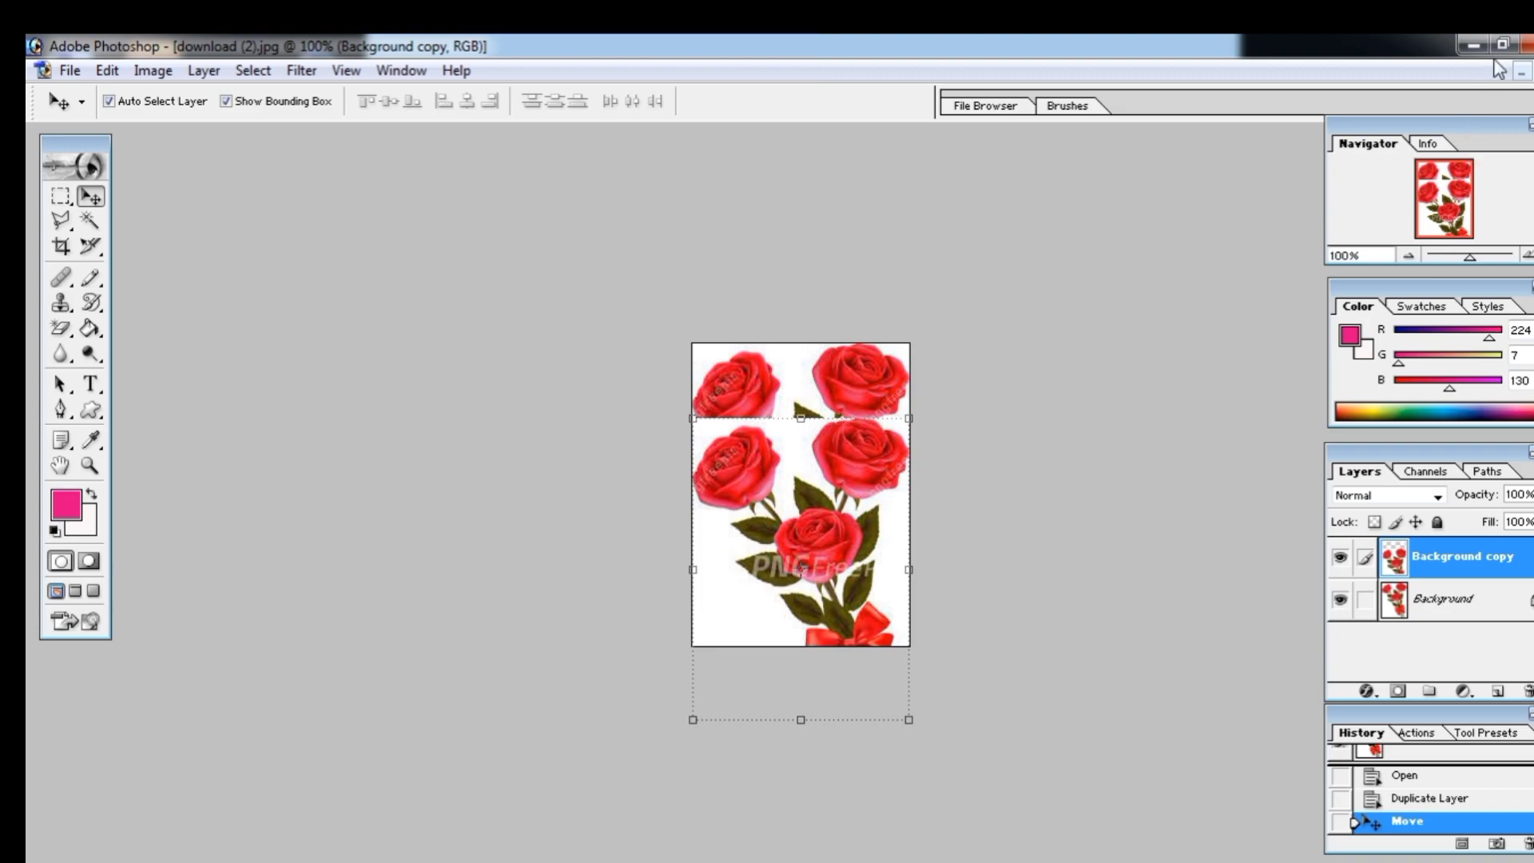
click(1533, 72)
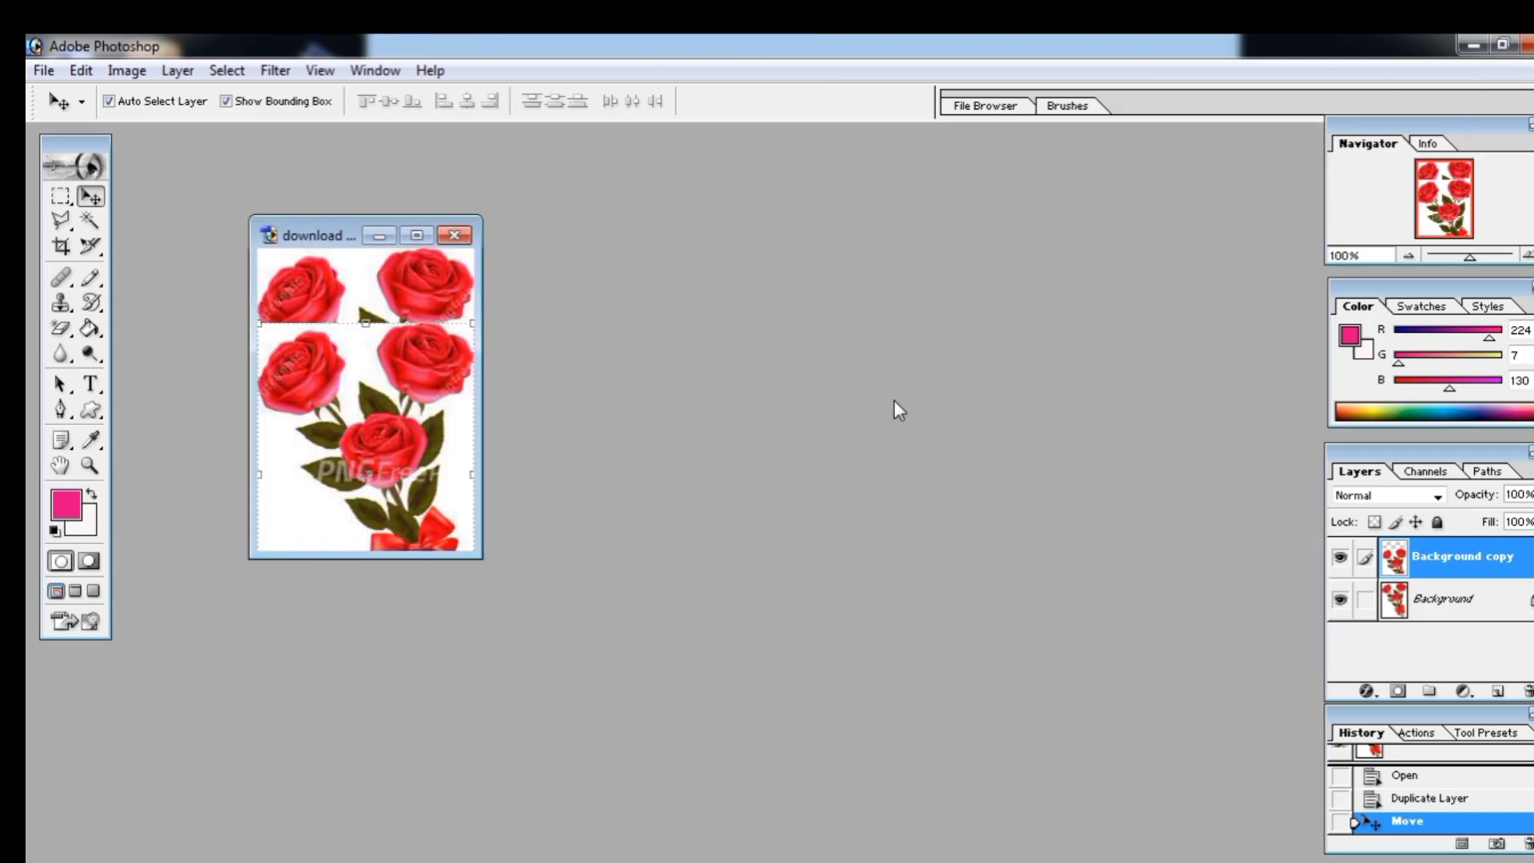
Create a blank document with the default settings and place it beside the rose picture.
key(ctrl+n)
key(Return)
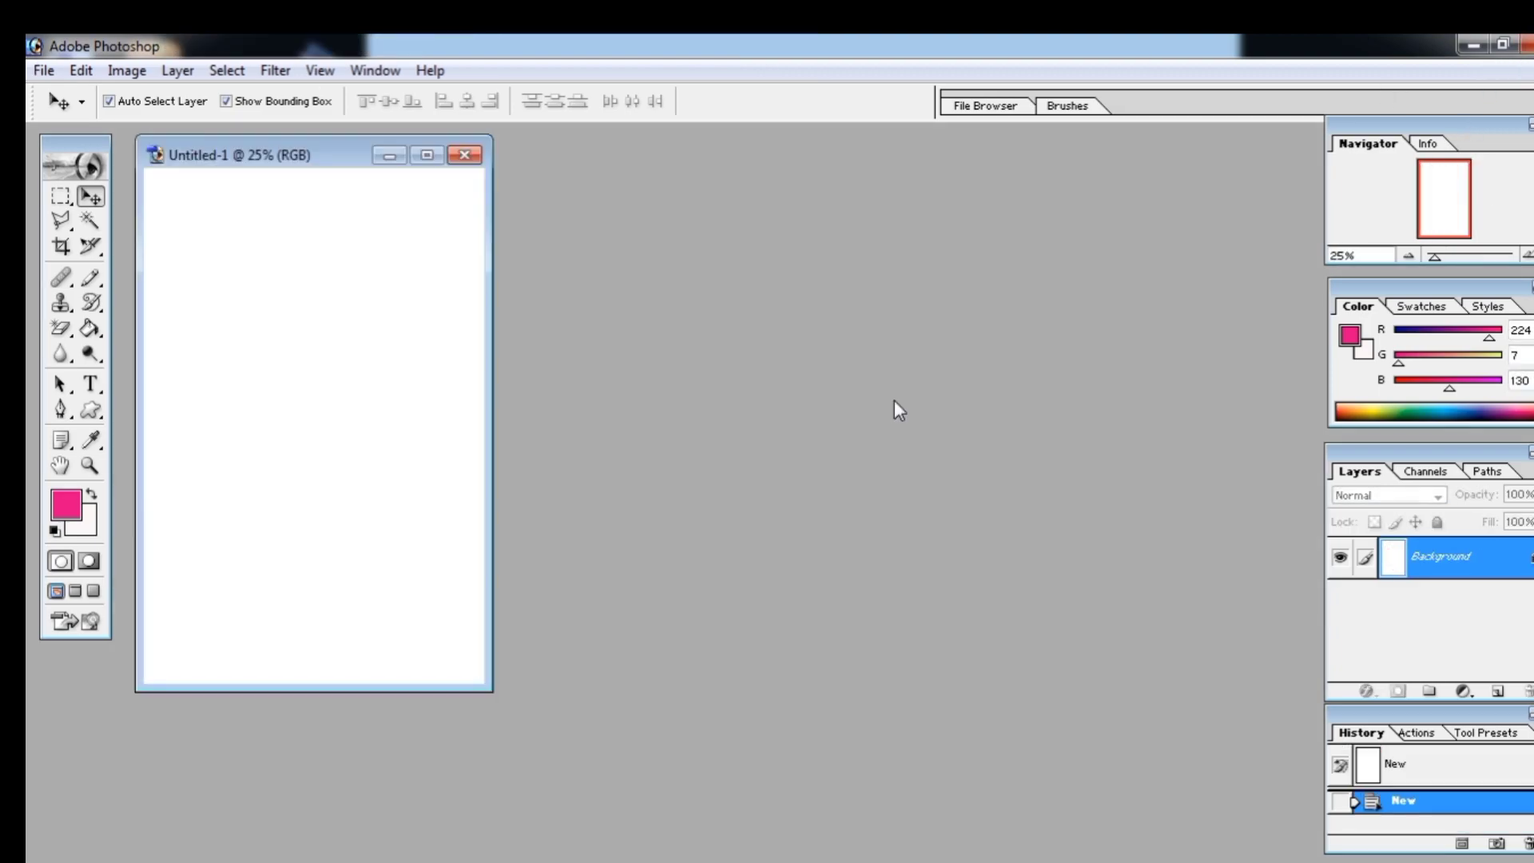
drag(347, 154, 803, 225)
Try to carry the Background copy layer from the rose picture into the blank document, and close the blank document.
click(345, 369)
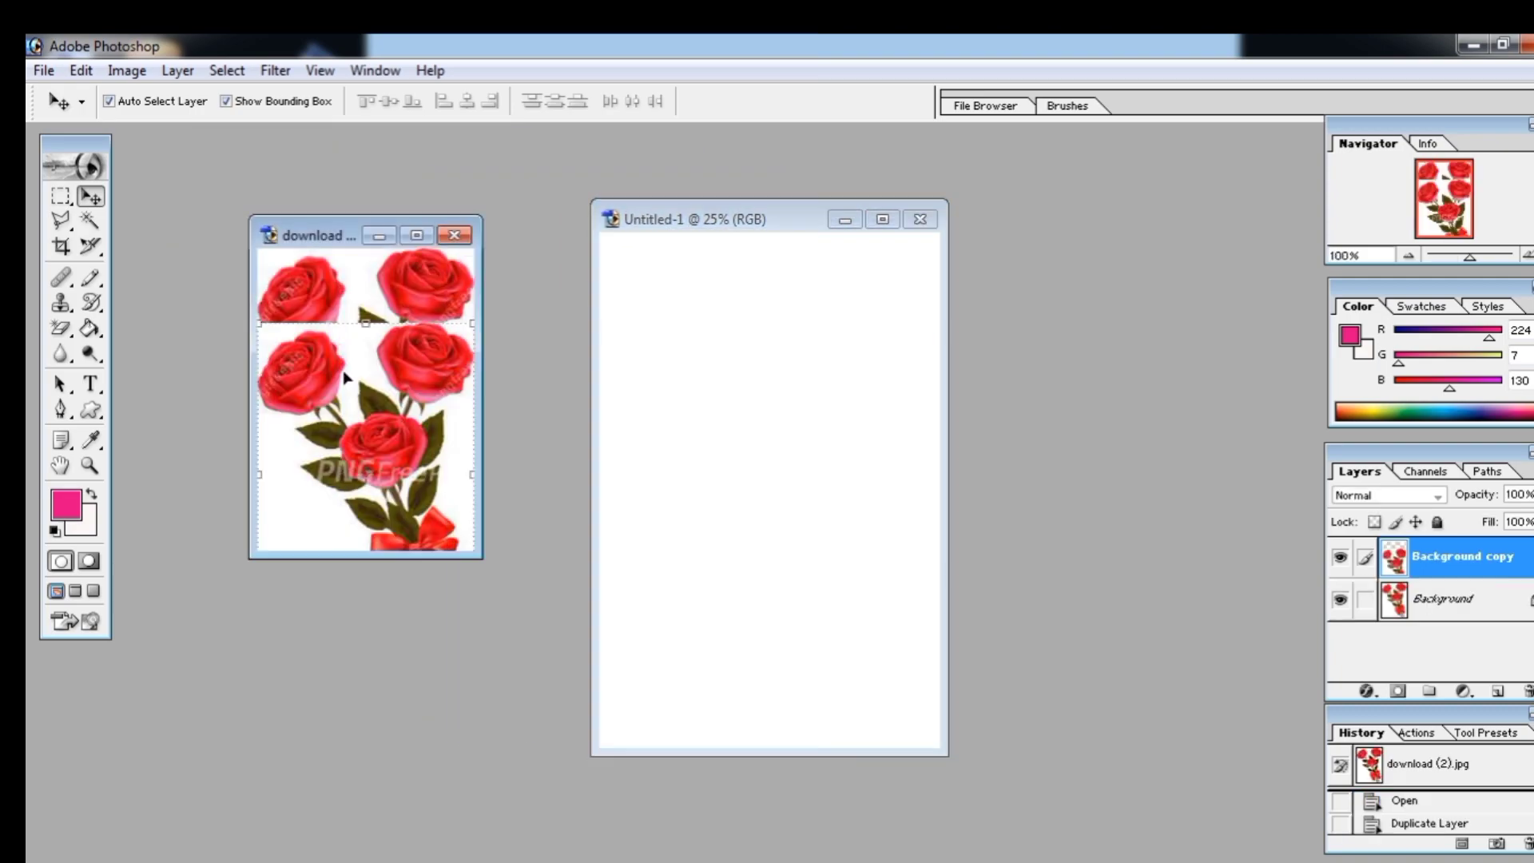
mouse_move(360, 374)
mouse_down()
mouse_move(390, 506)
mouse_move(347, 286)
mouse_move(351, 359)
mouse_up()
drag(374, 444, 394, 494)
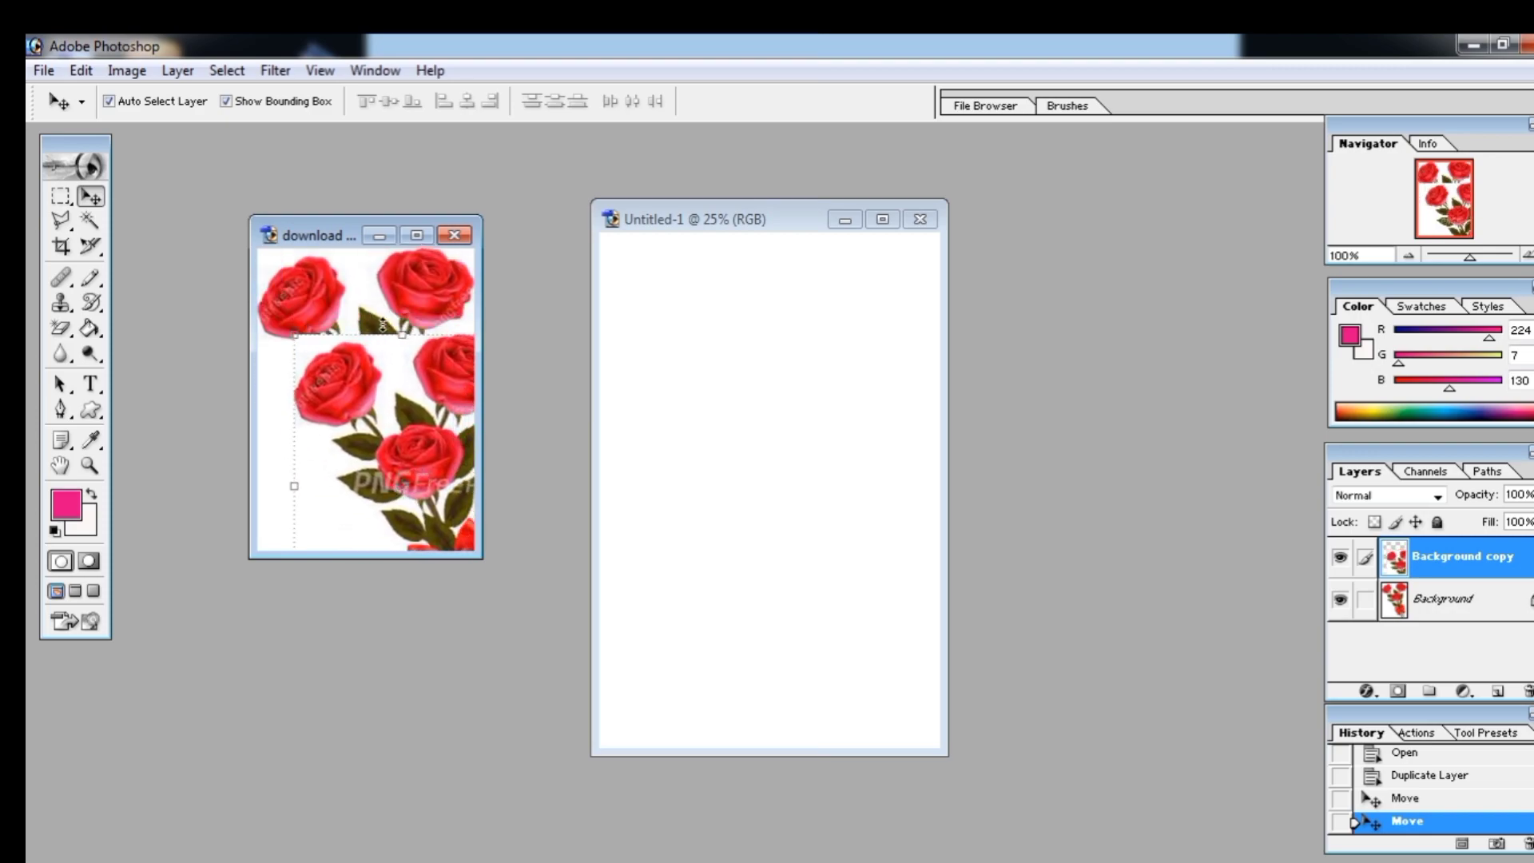
key(ctrl+t)
drag(379, 404, 698, 445)
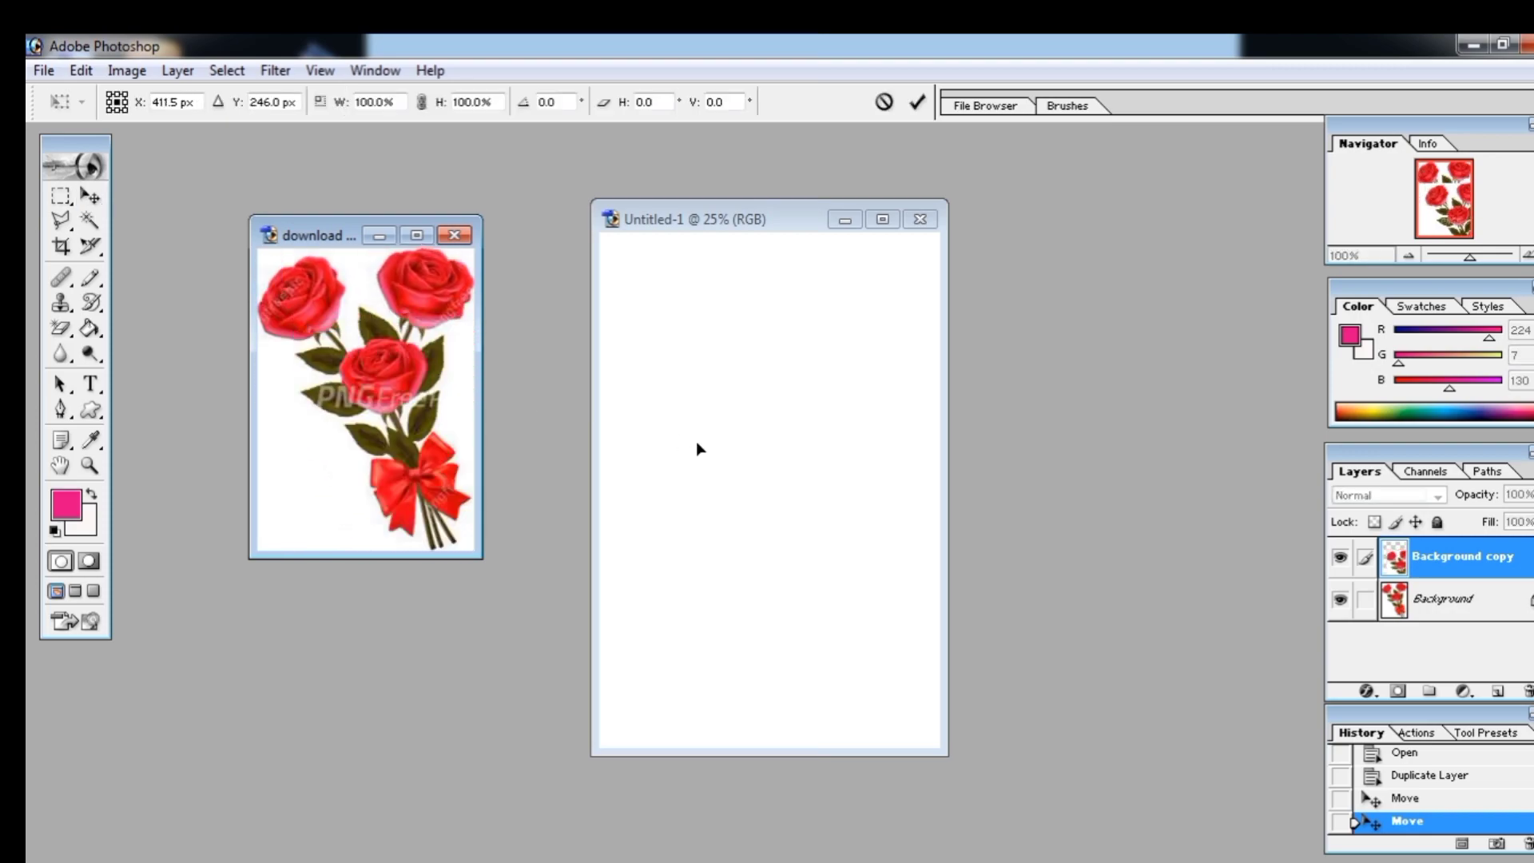
click(703, 450)
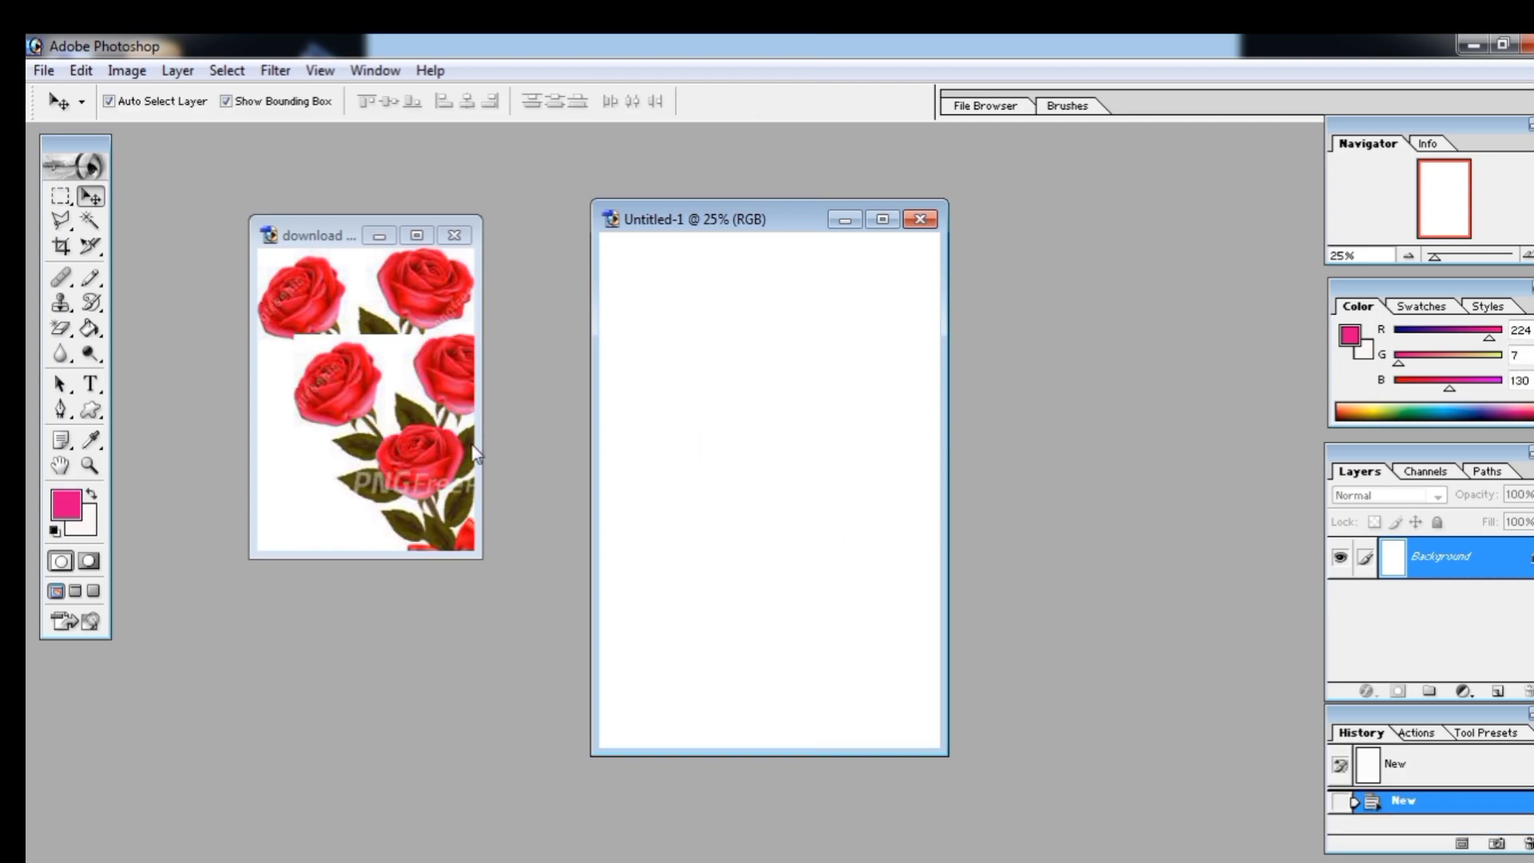
click(328, 452)
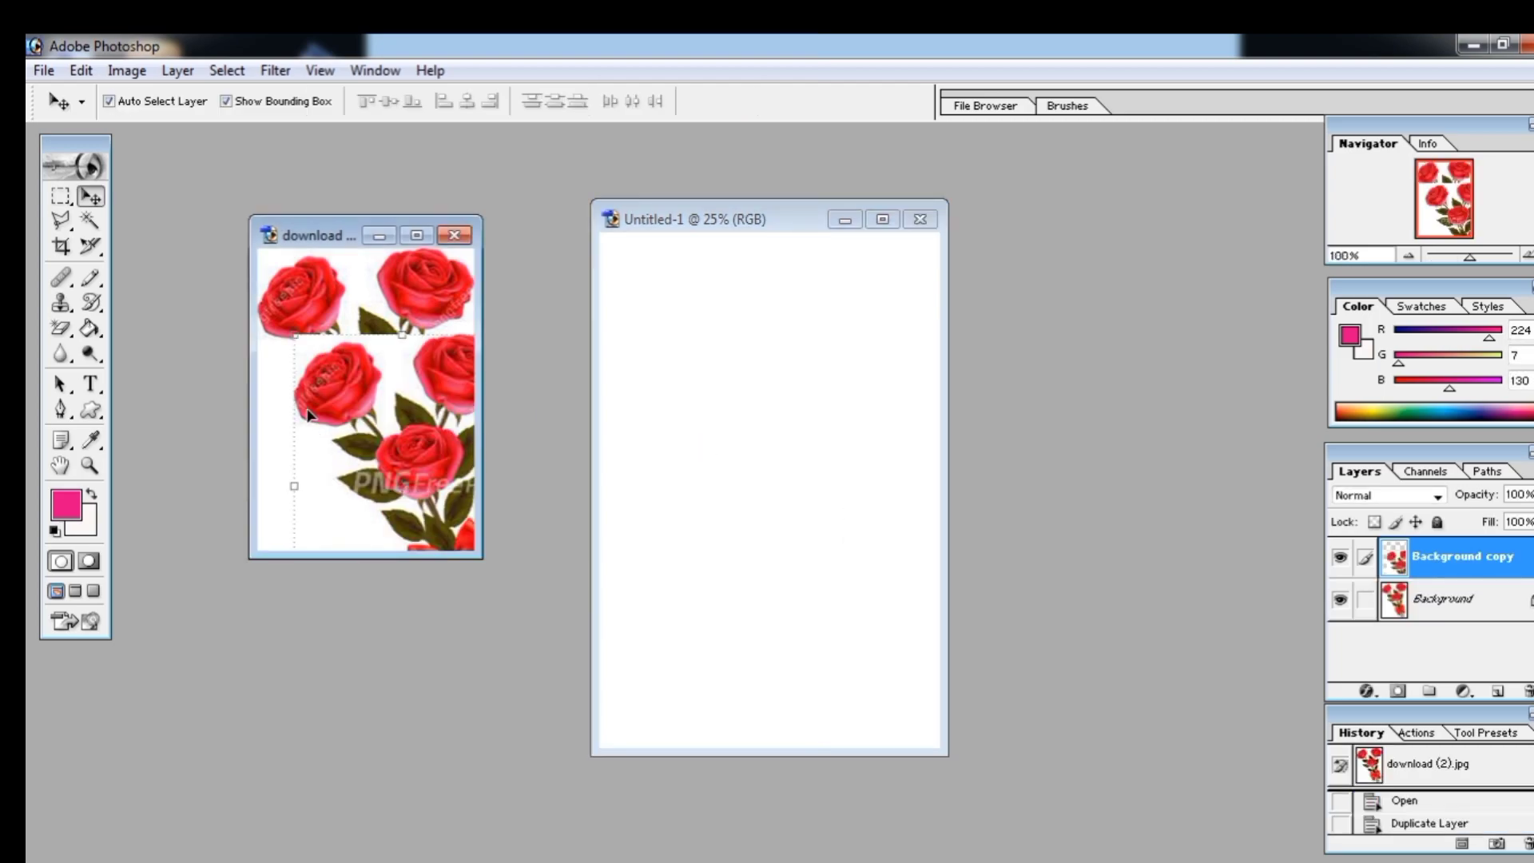
click(919, 219)
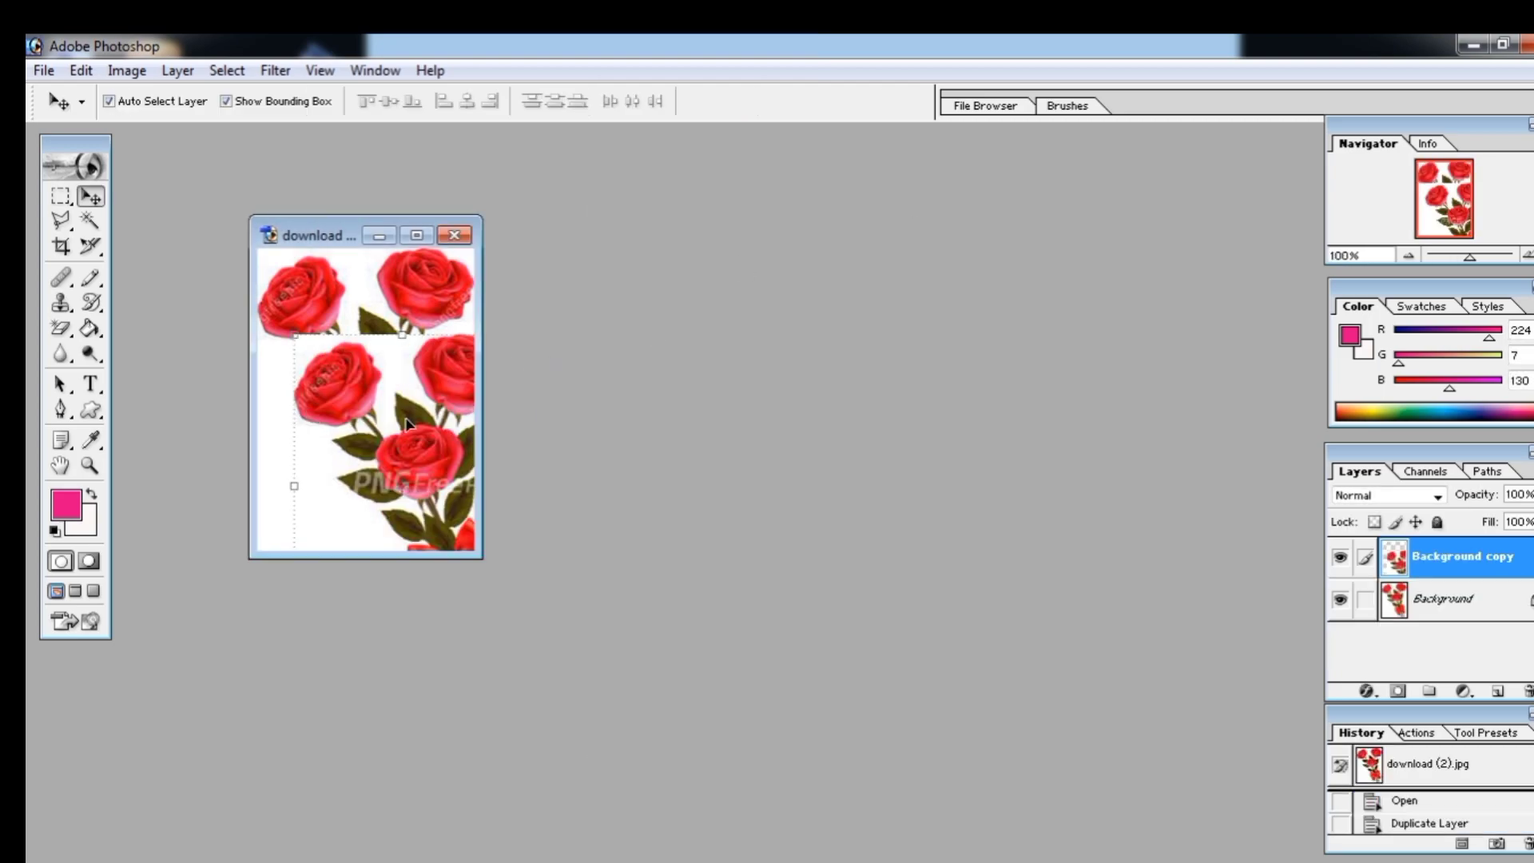
Realign the Background copy layer with the left edge of the rose picture and close the picture.
drag(406, 418, 362, 401)
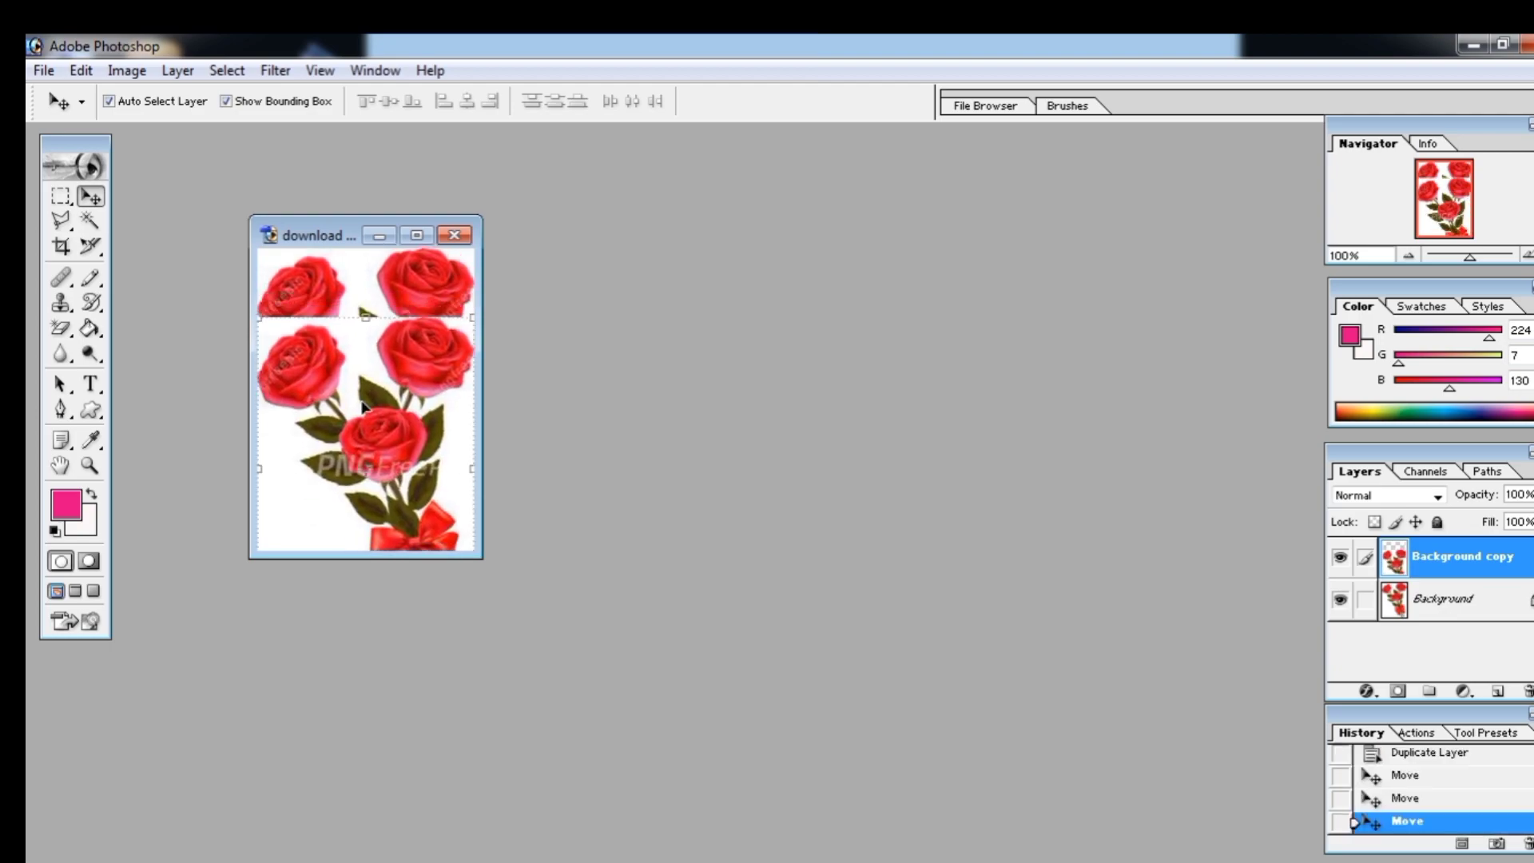
click(457, 240)
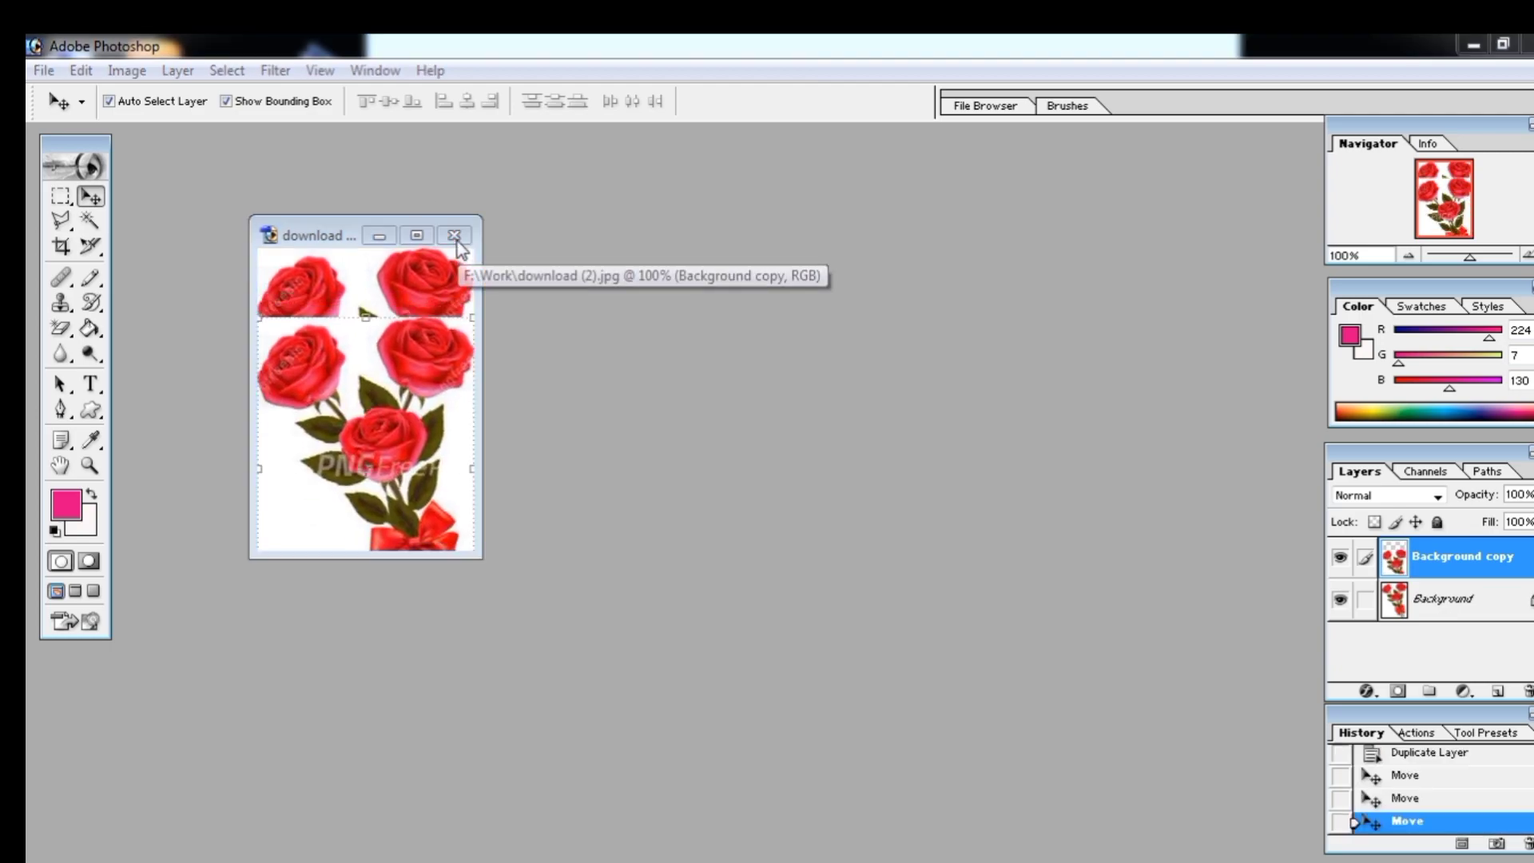
click(786, 373)
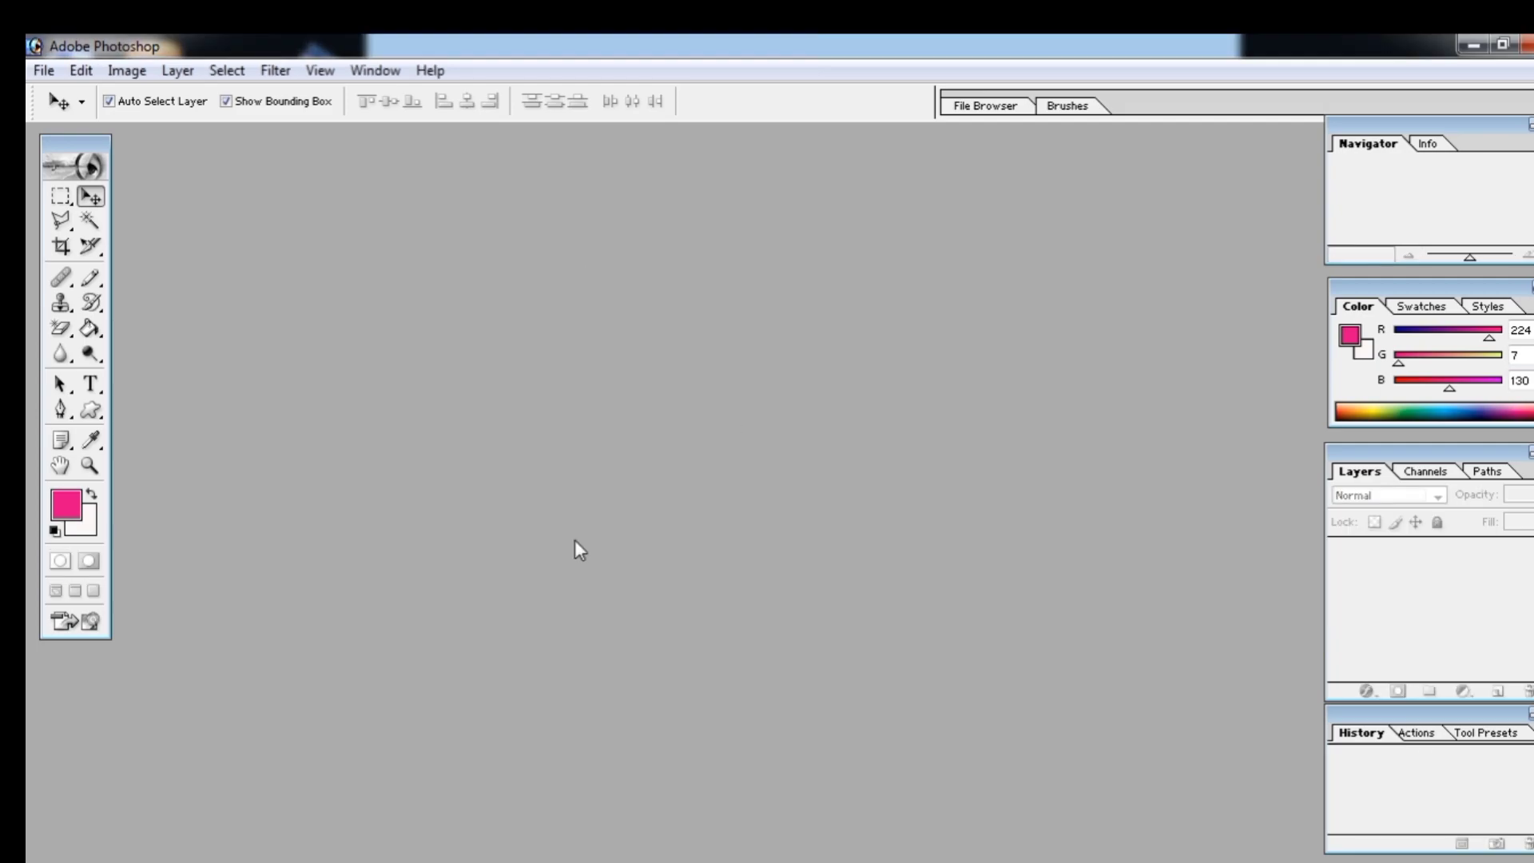
Create a blank default-size document and fill a rectangular selection in the upper part of the page with the pink foreground color.
key(ctrl+n)
key(Return)
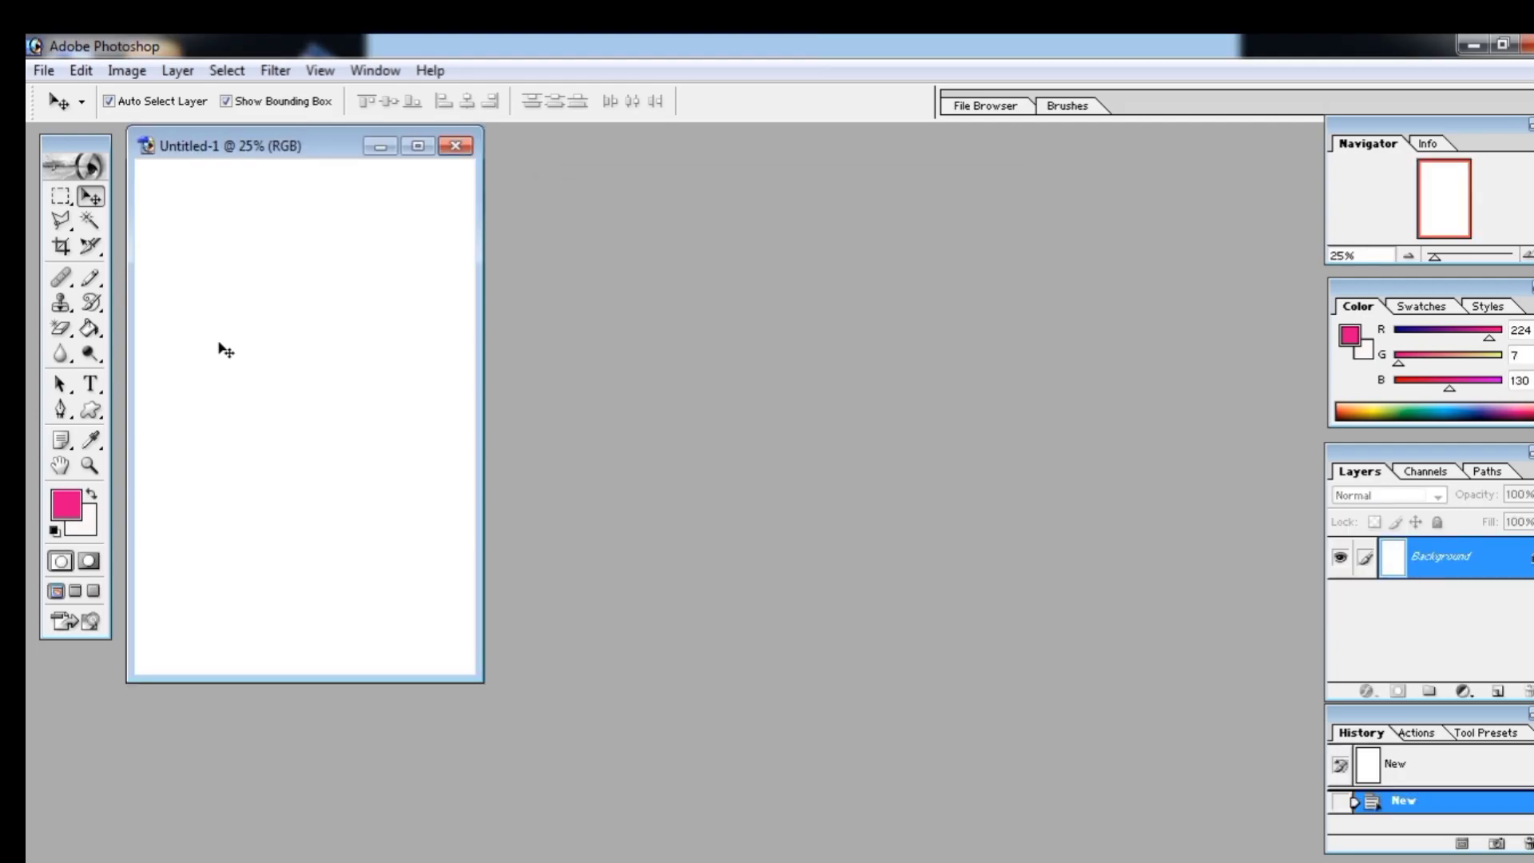
click(61, 195)
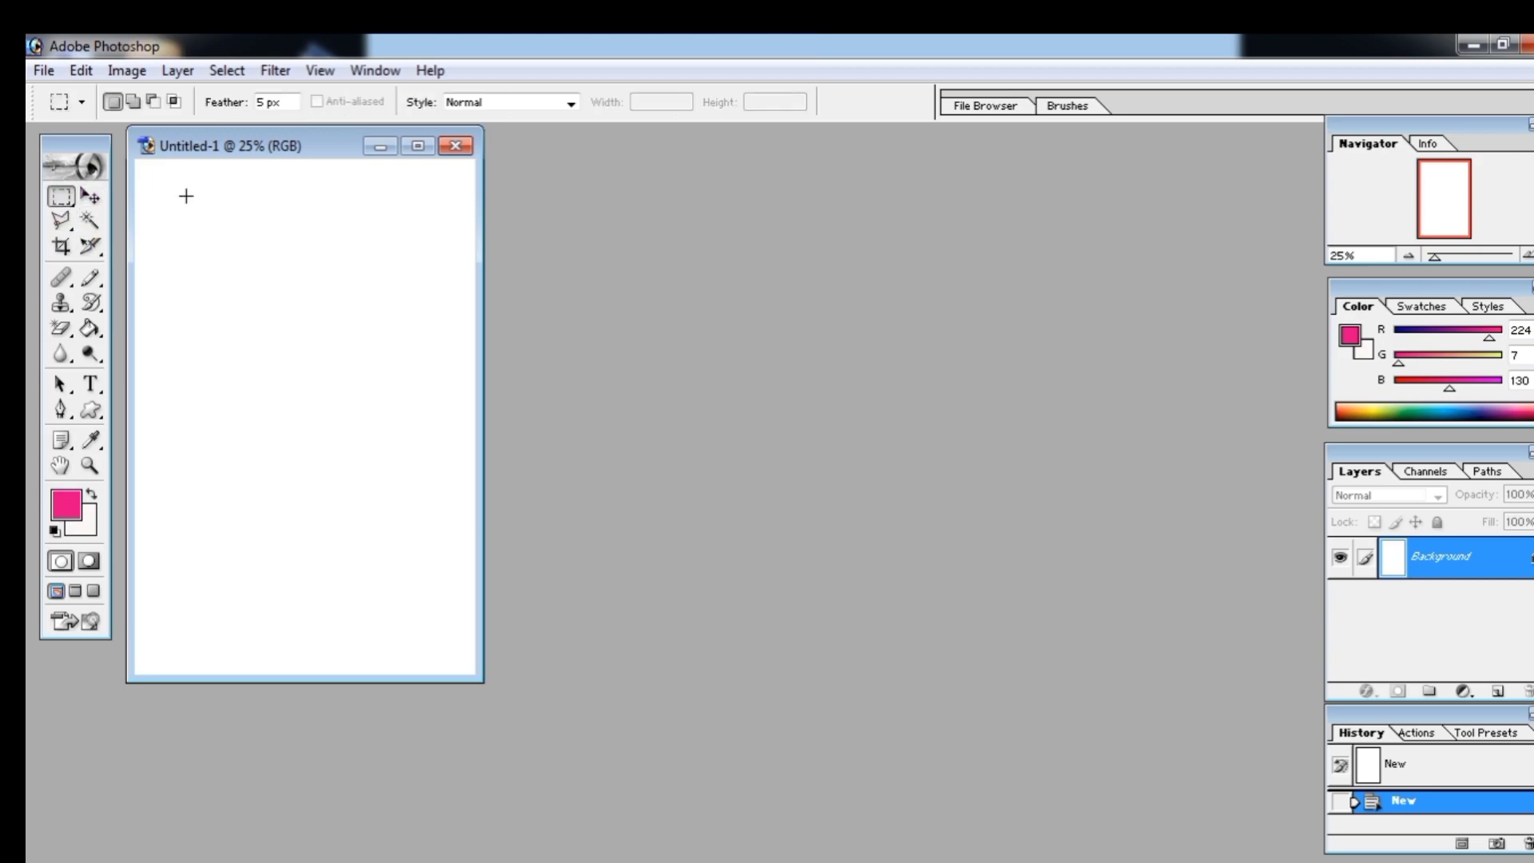
drag(179, 209, 360, 346)
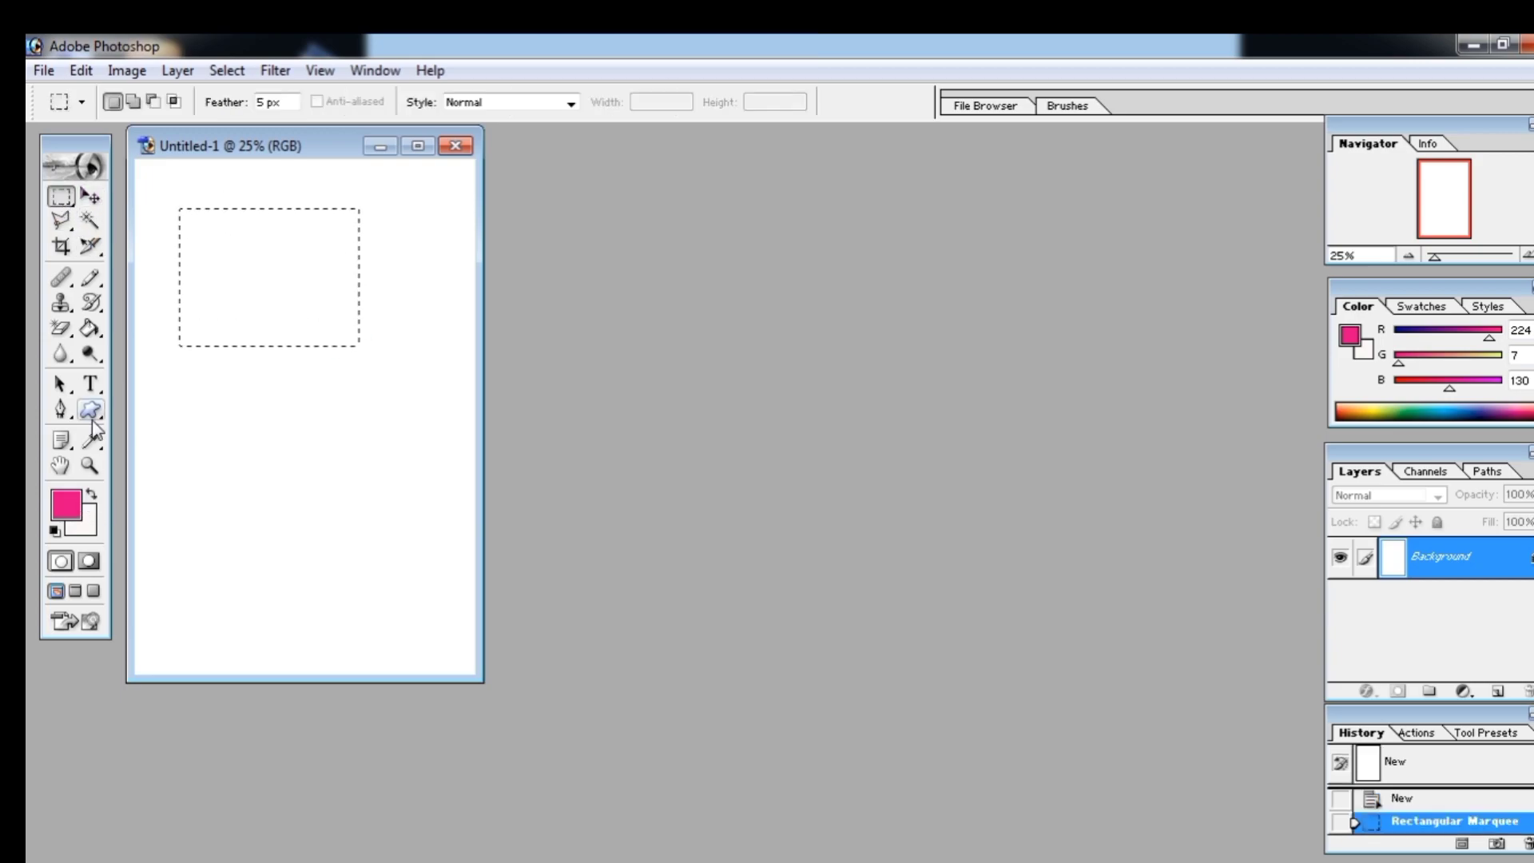
click(90, 327)
click(233, 281)
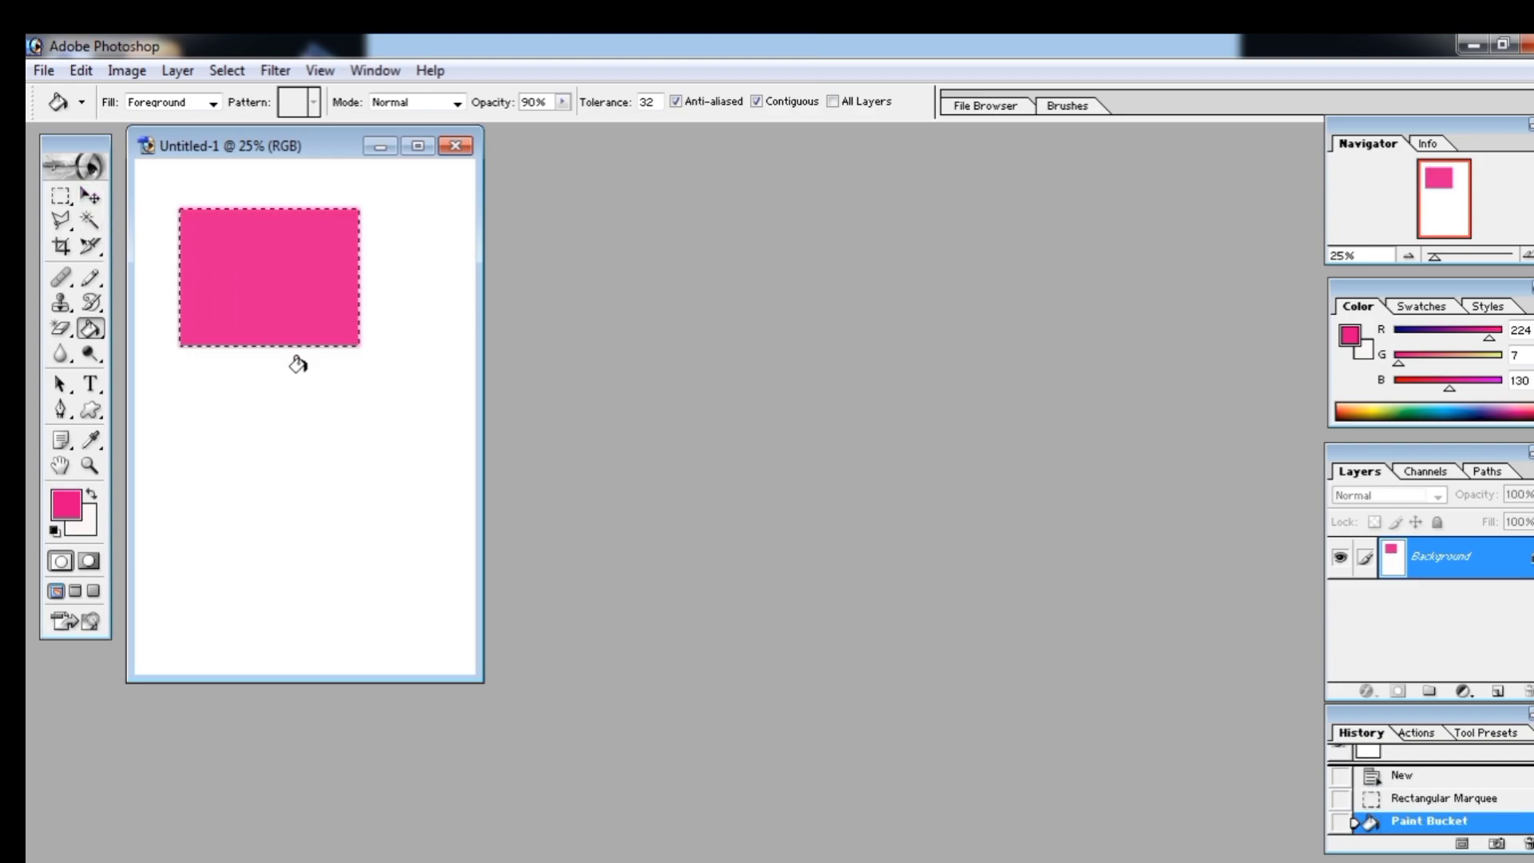
Duplicate the Background layer as Background copy within Untitled-1 and activate the Move tool.
click(177, 71)
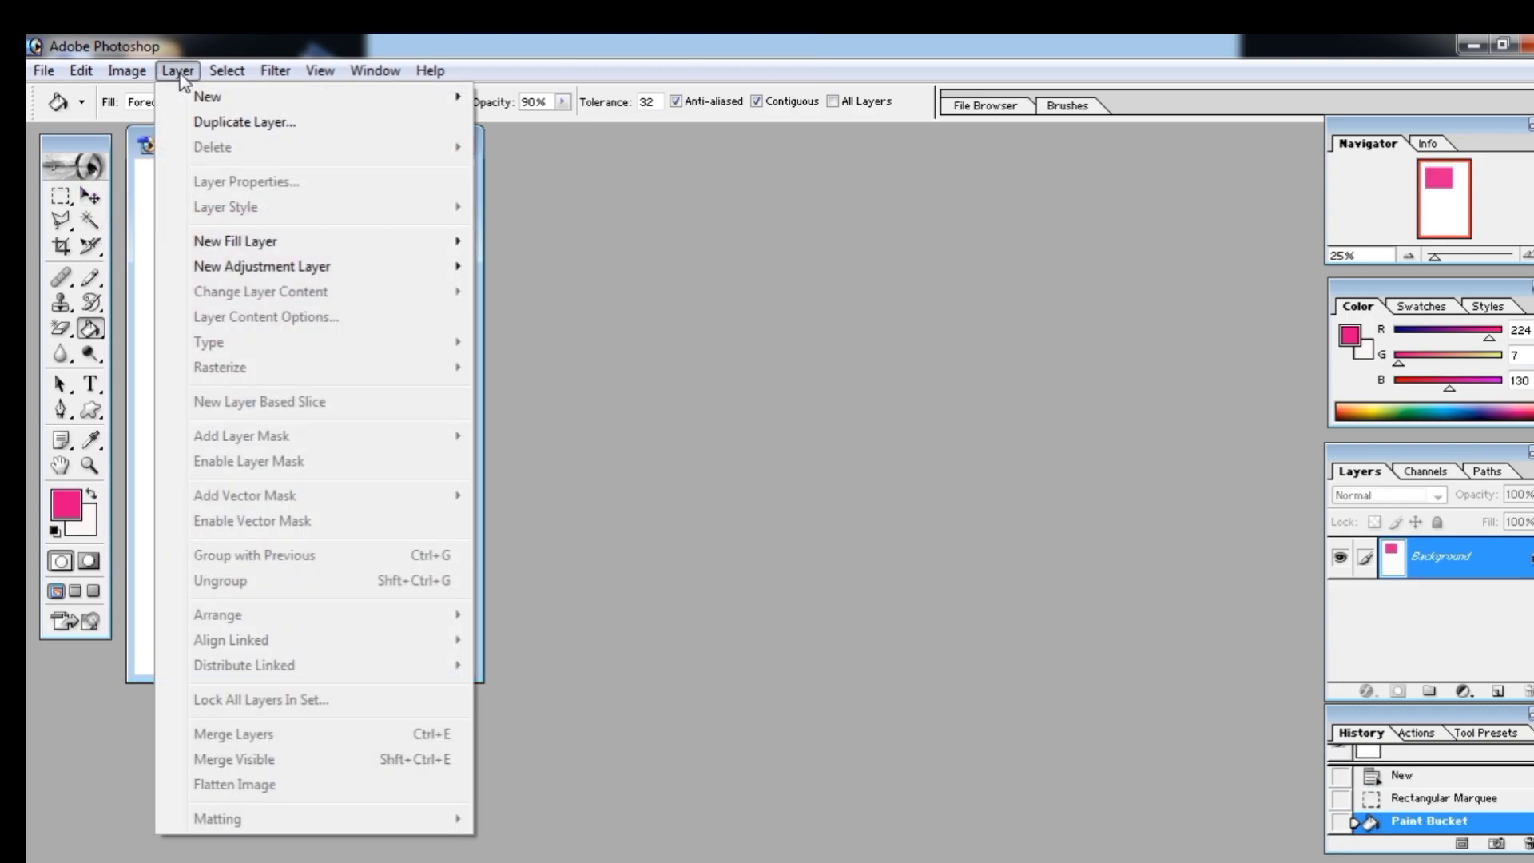
click(323, 122)
click(992, 404)
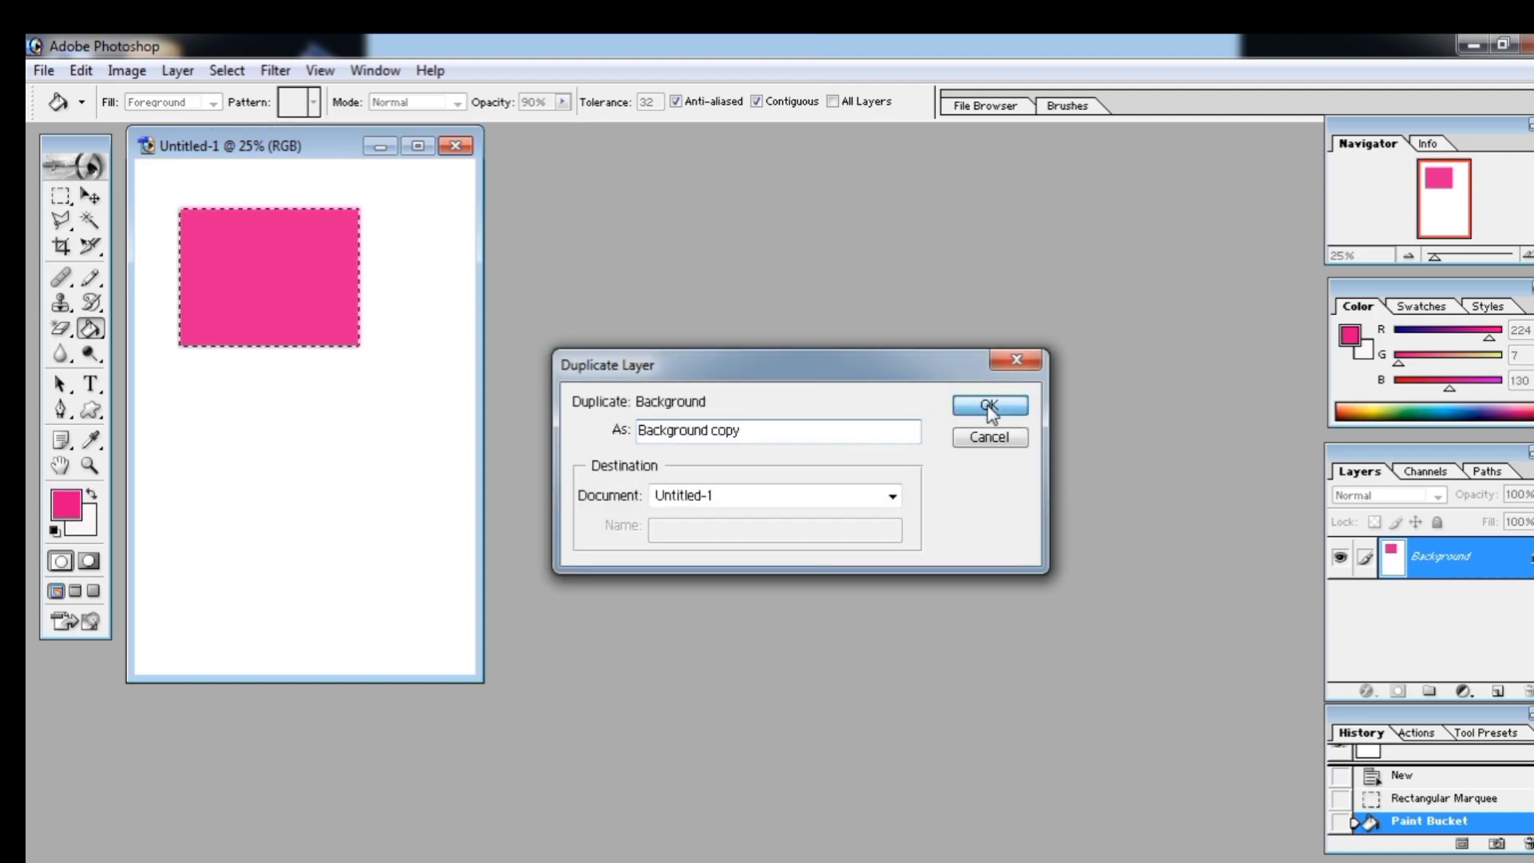
click(90, 198)
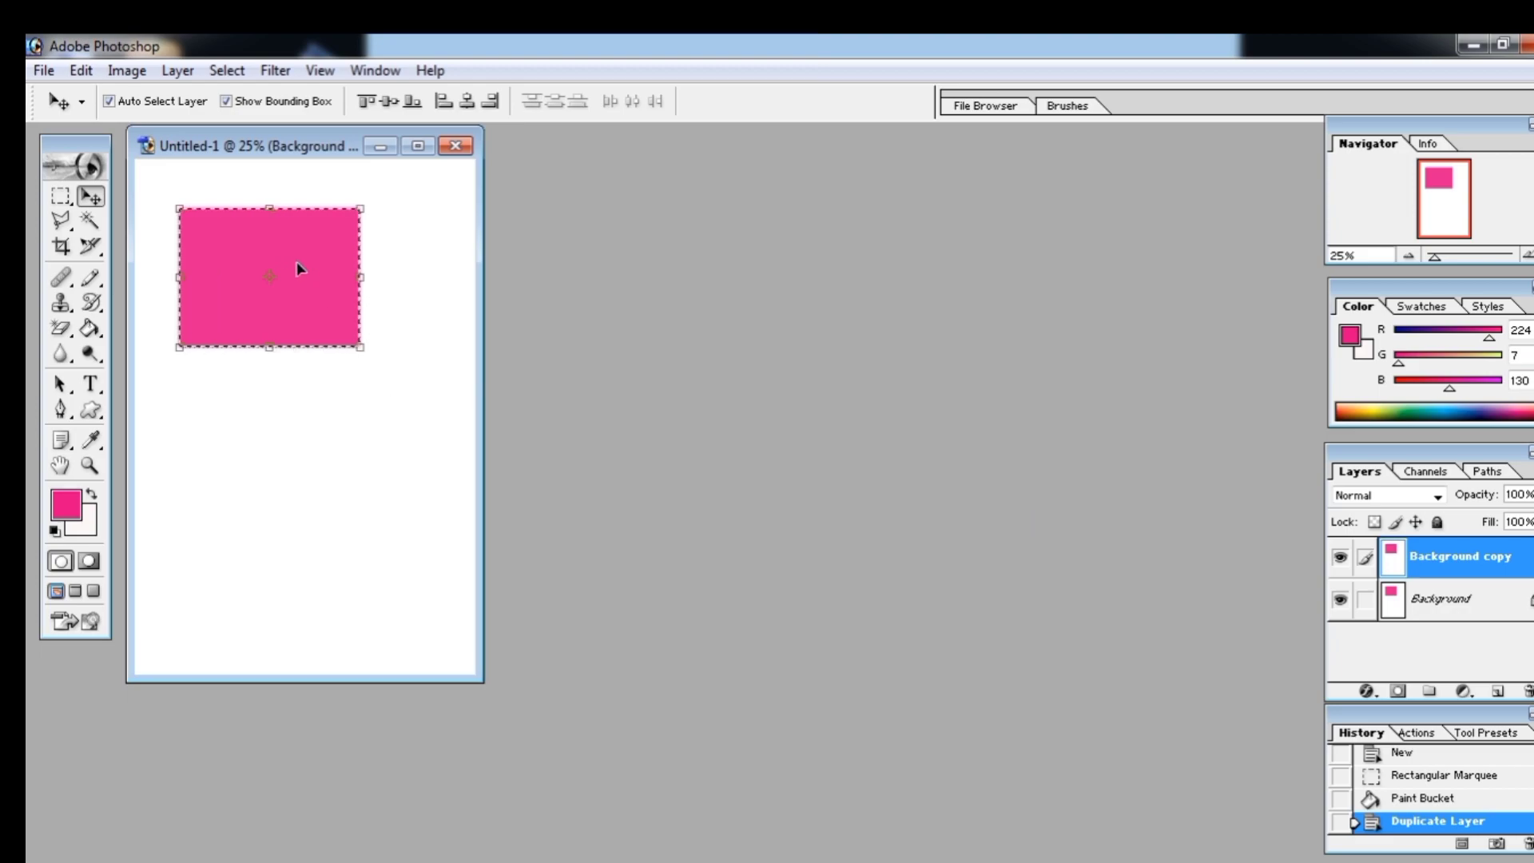
Move the duplicated pink rectangle below the original and clear it from the Background copy layer.
drag(296, 261, 306, 424)
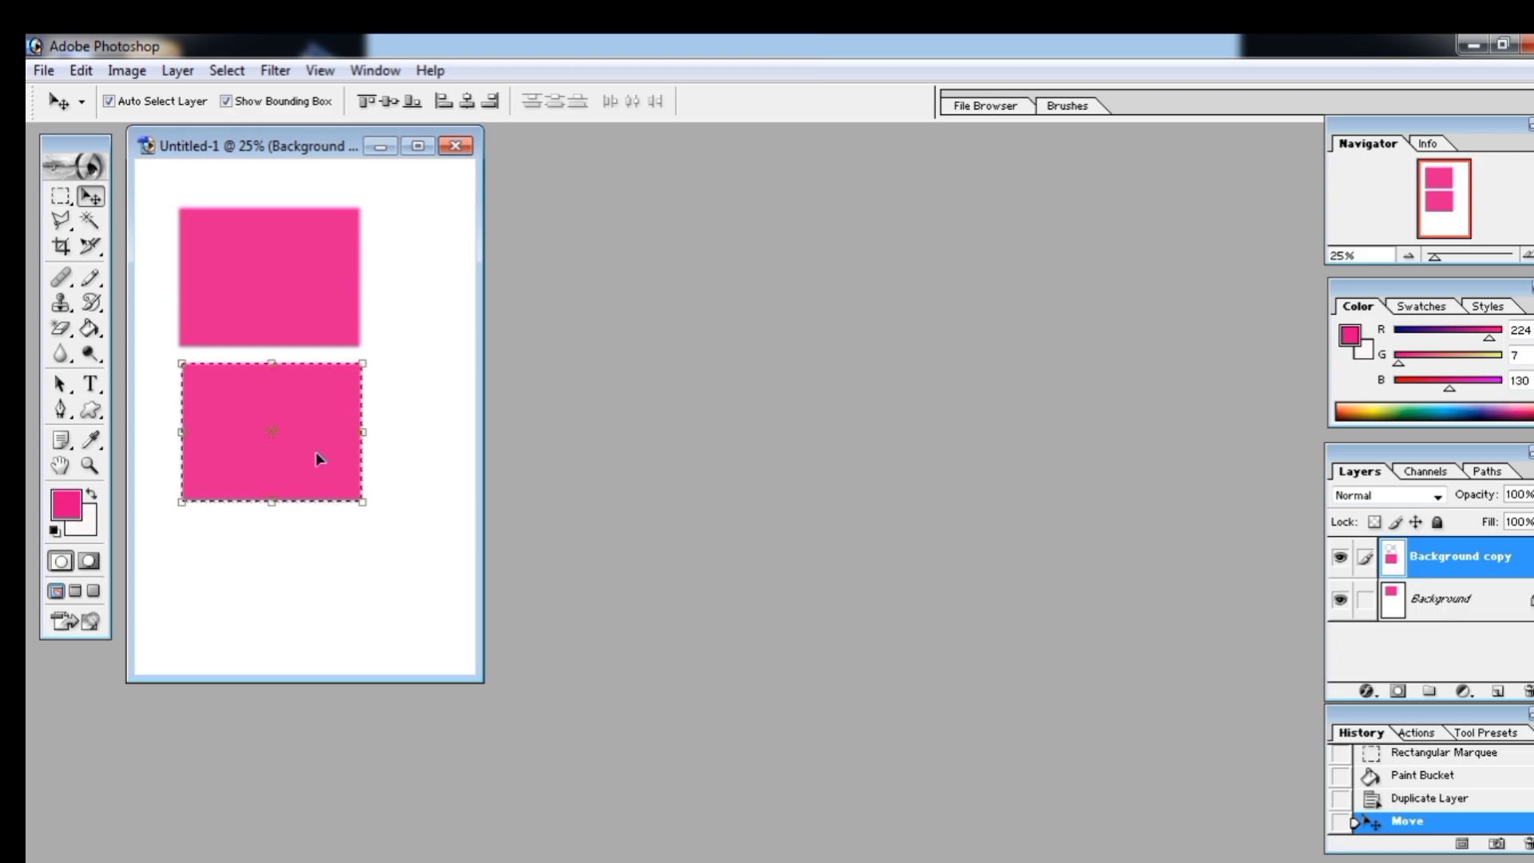
key(Delete)
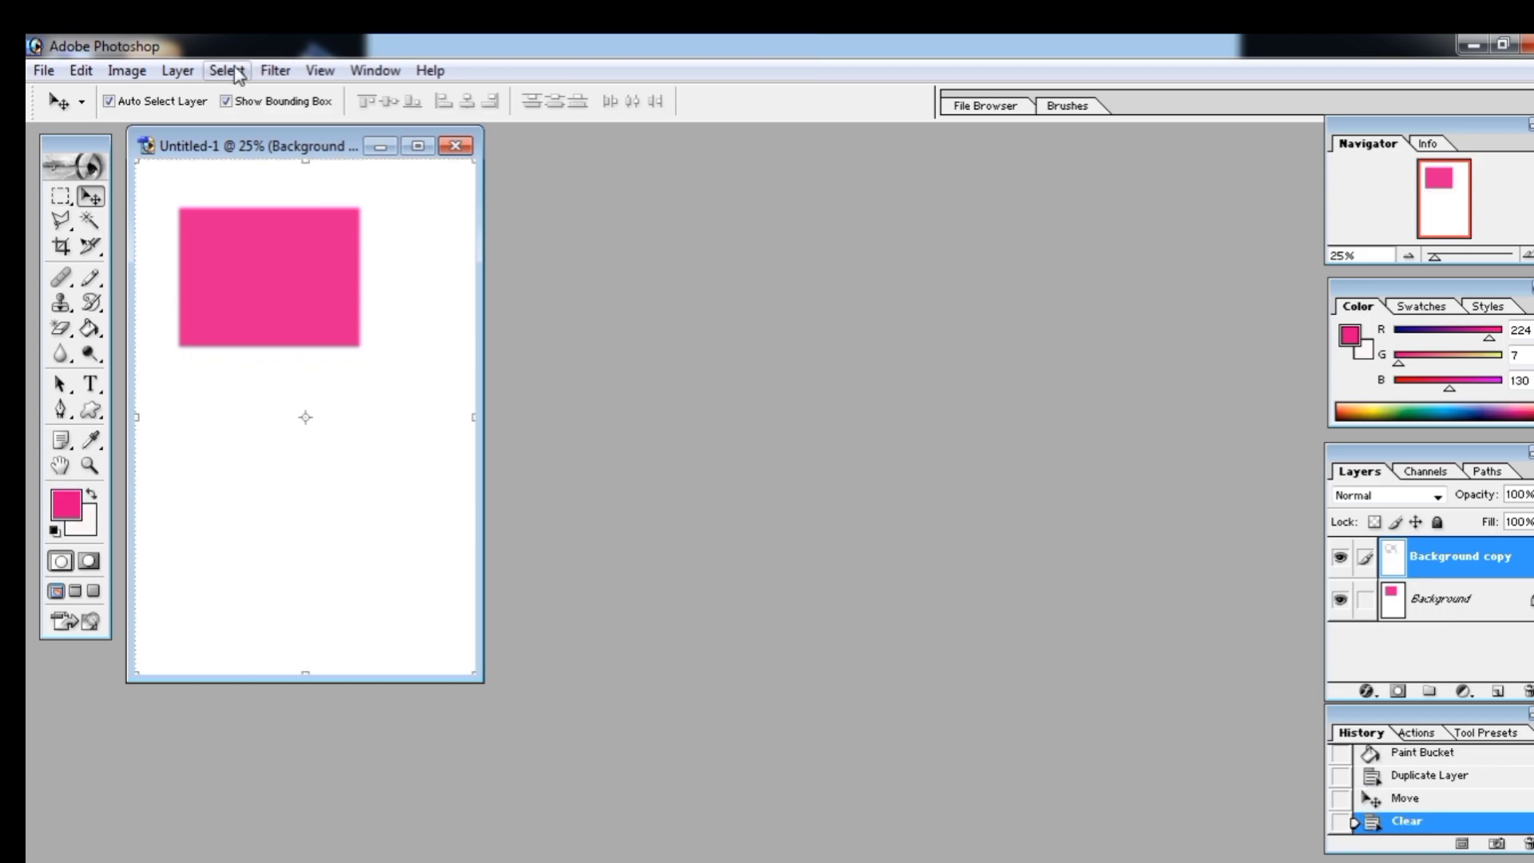
click(176, 70)
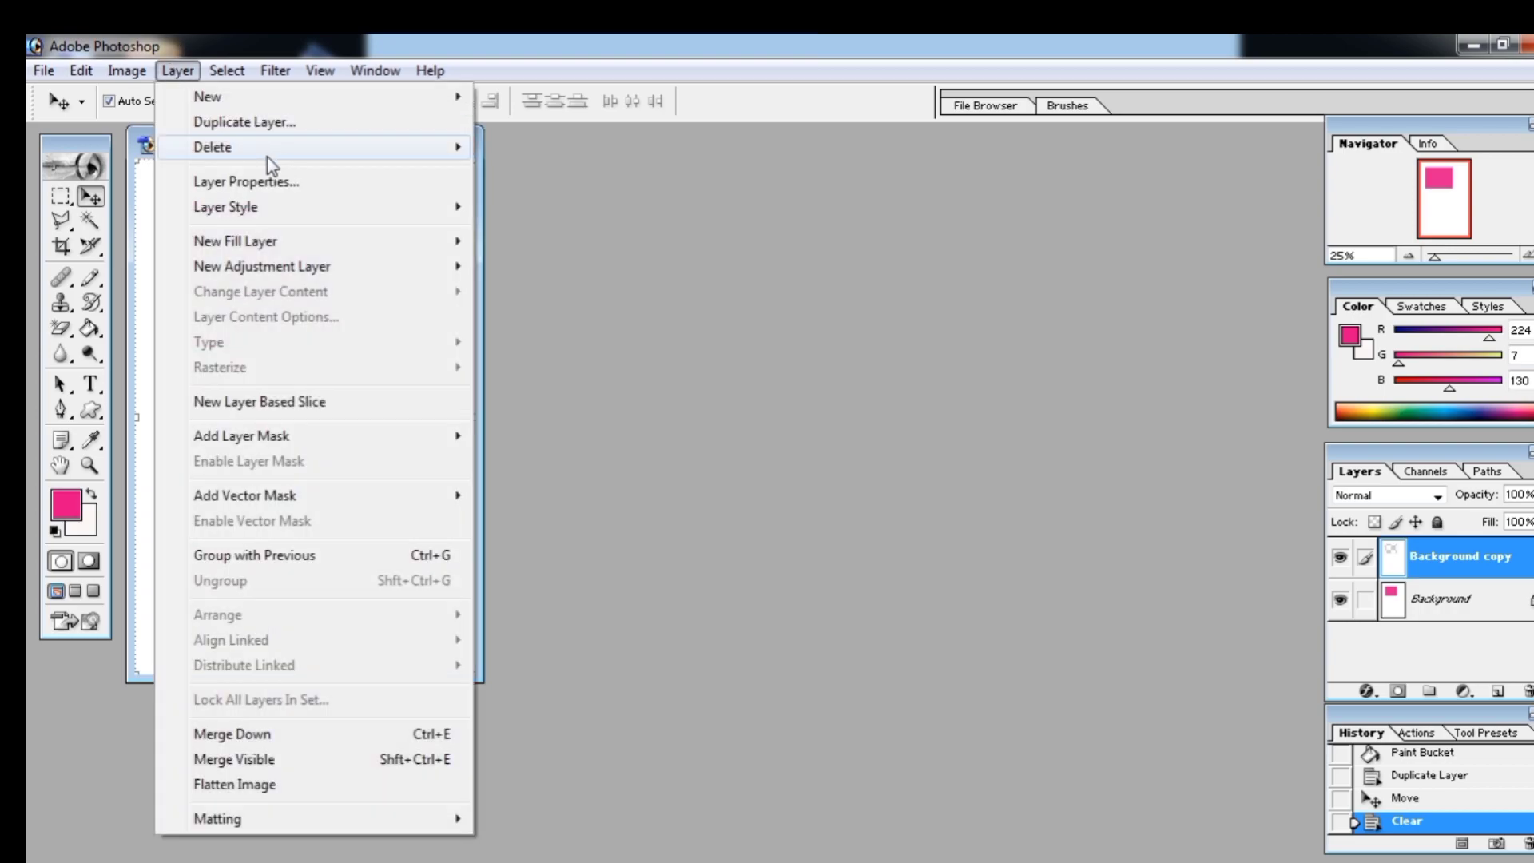
mouse_move(255, 157)
click(643, 360)
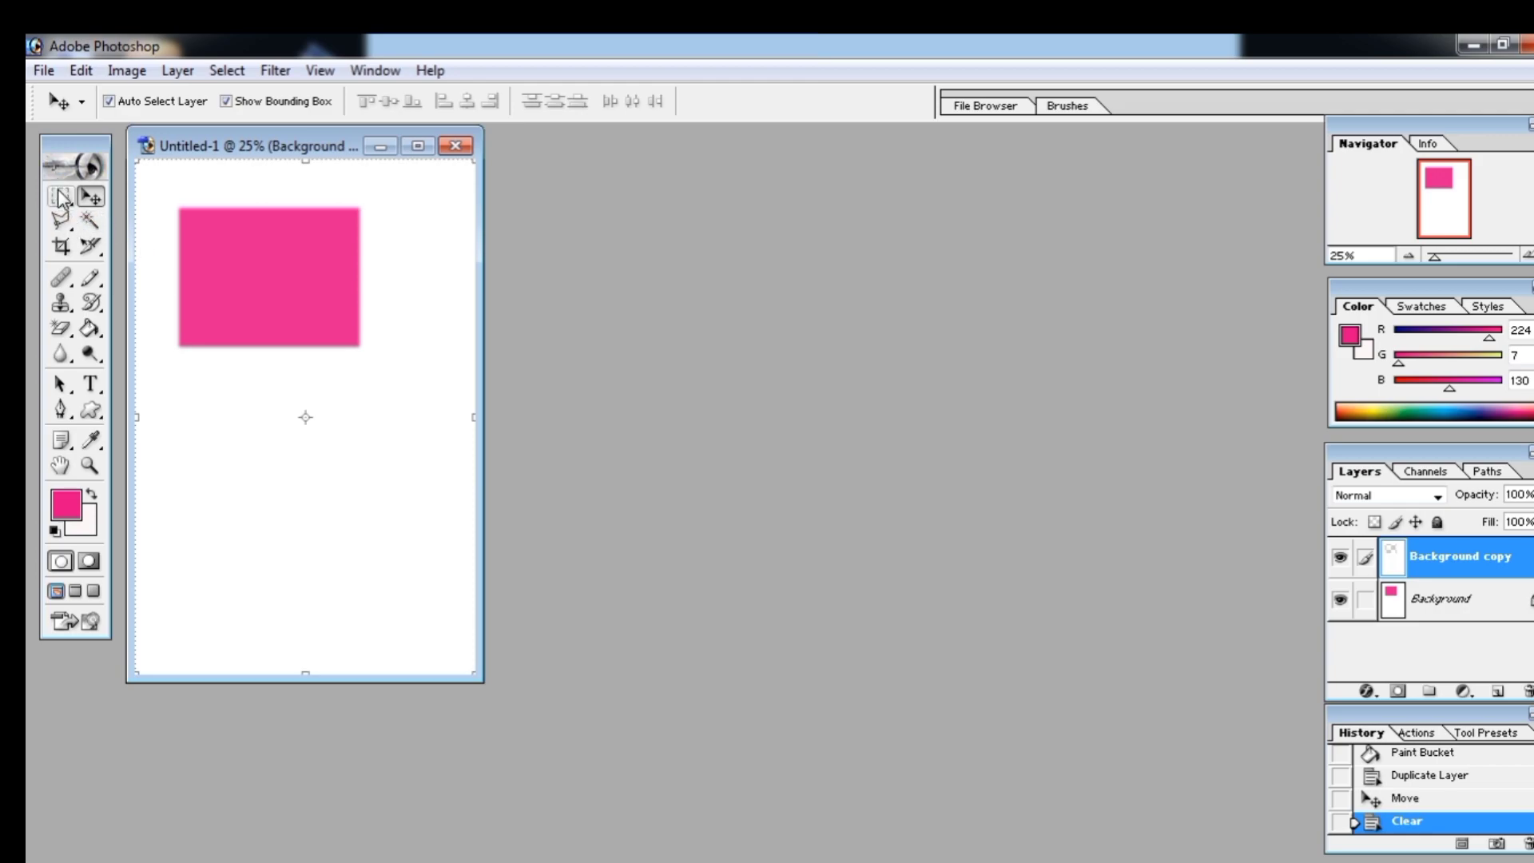
Add a new layer, fill a rectangular selection below the existing rectangle with the pink foreground color, and deselect.
click(1499, 691)
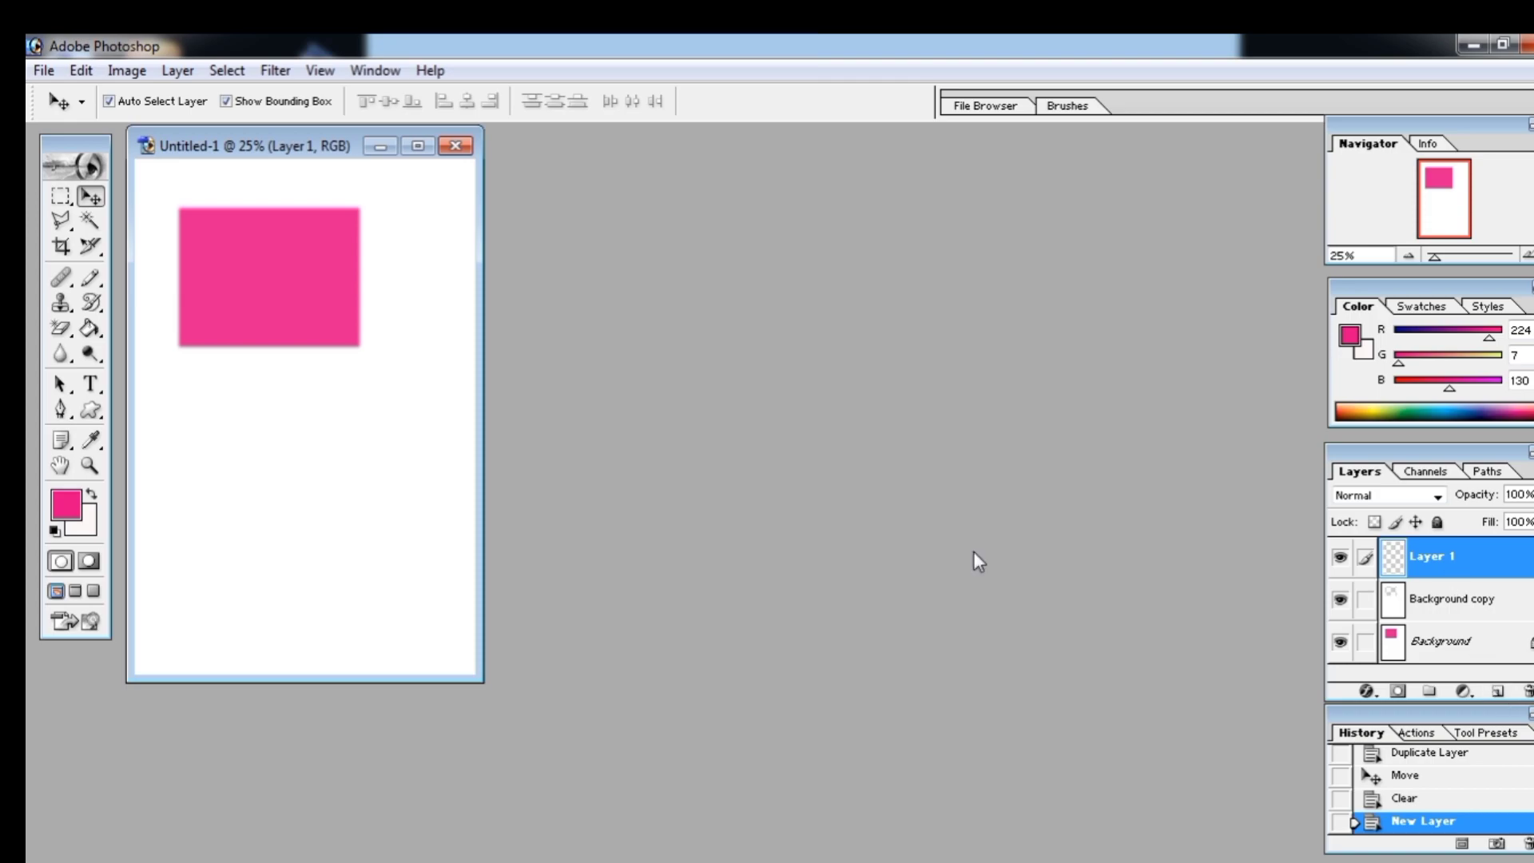
click(64, 204)
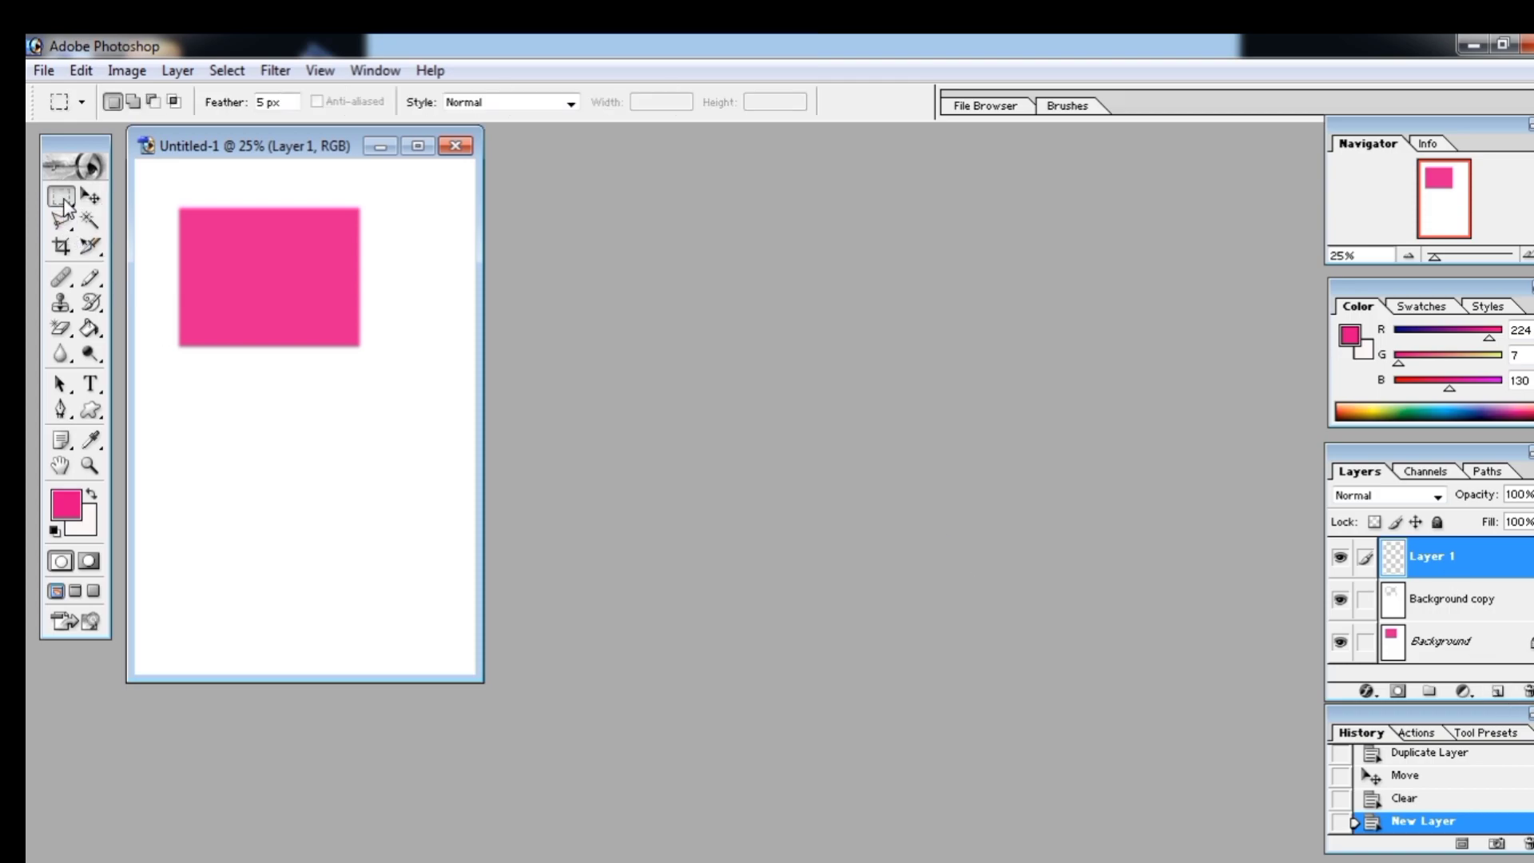
drag(219, 410, 360, 522)
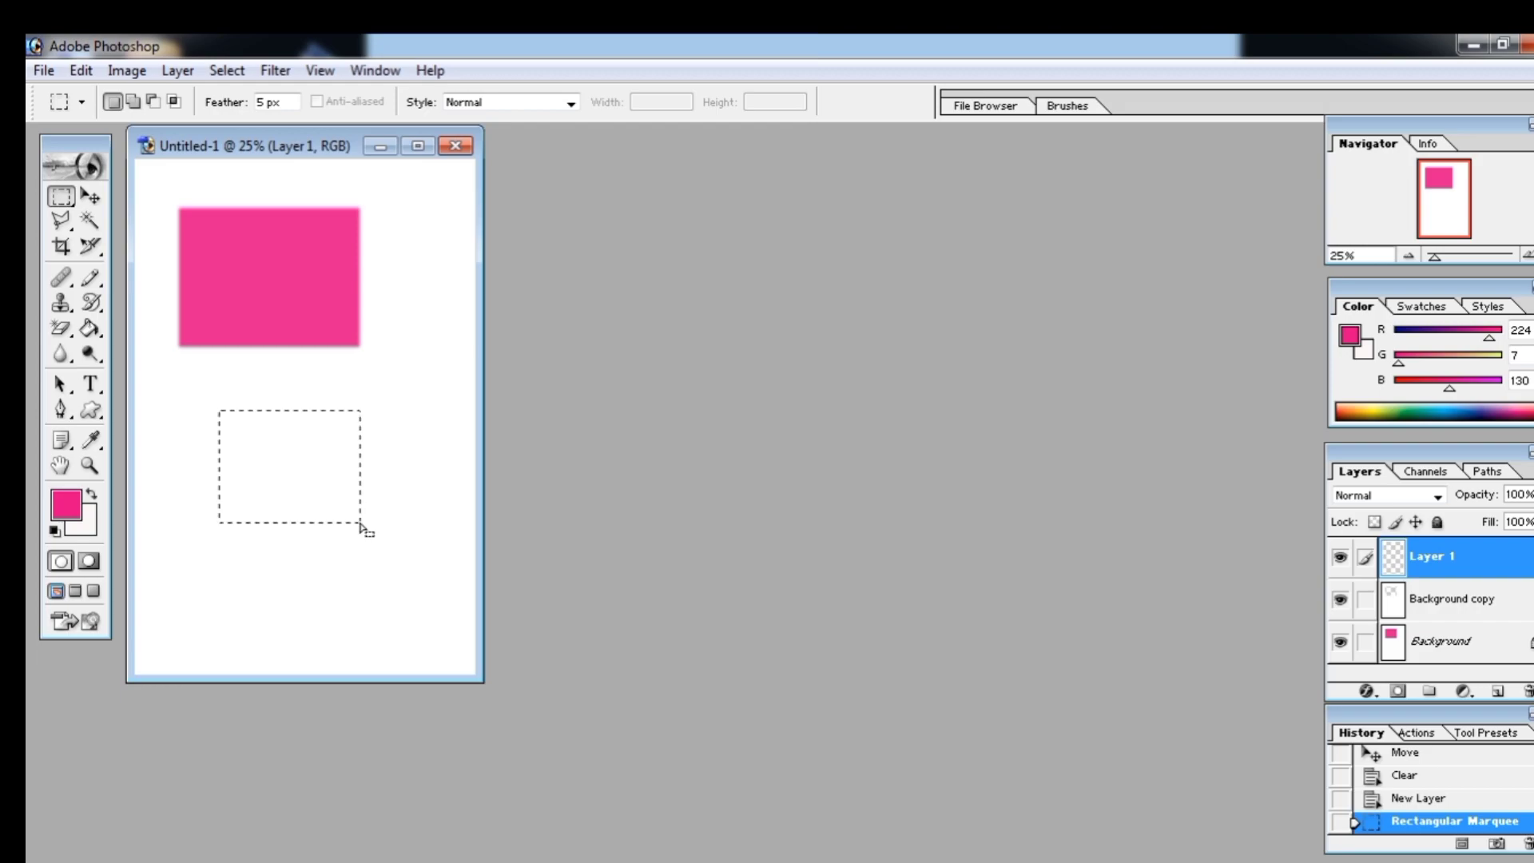
click(90, 330)
click(297, 446)
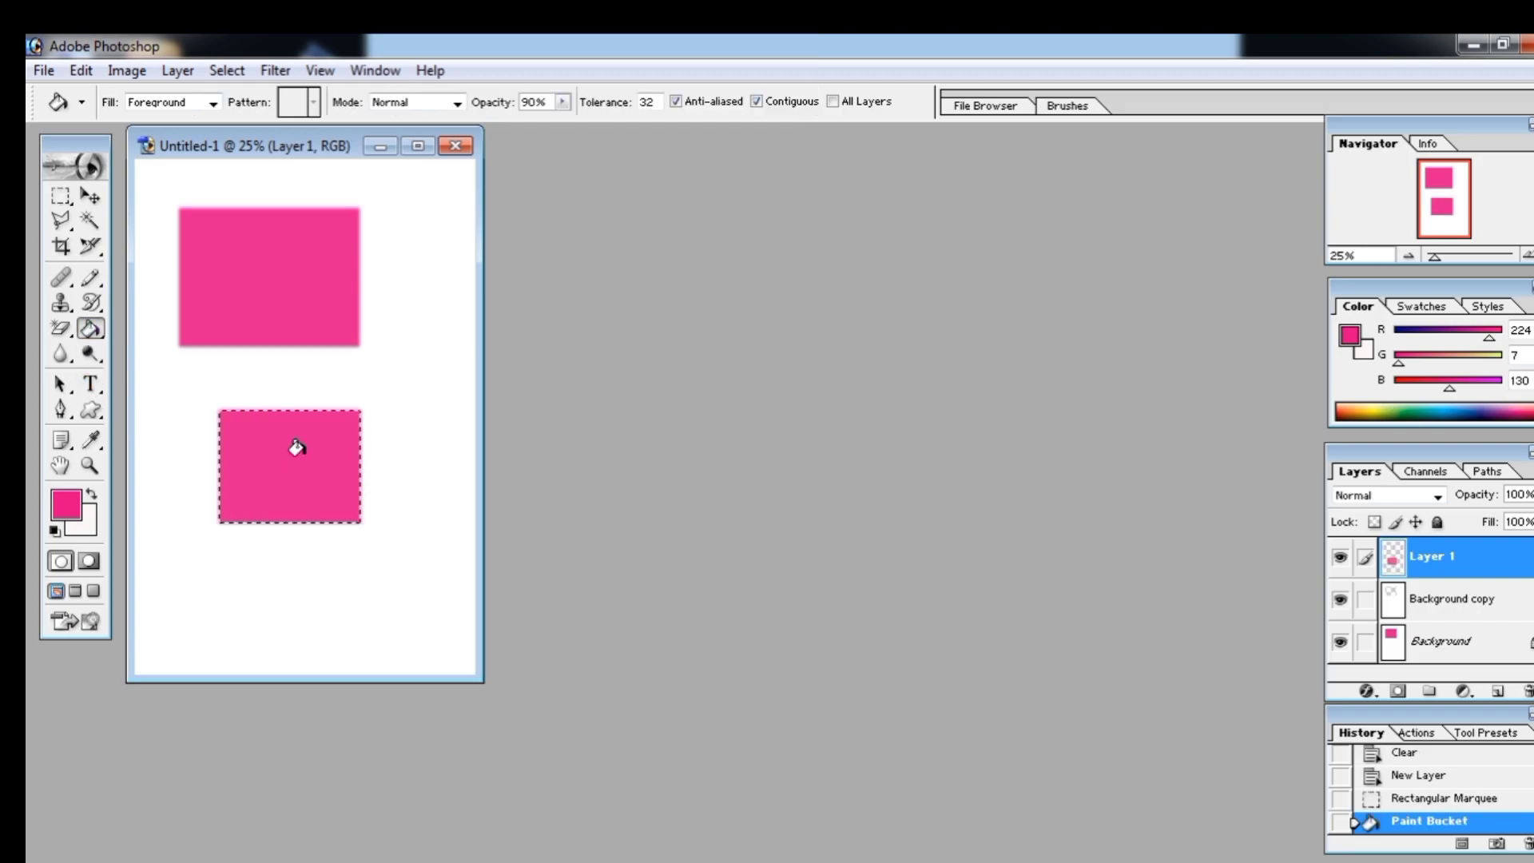
key(ctrl+d)
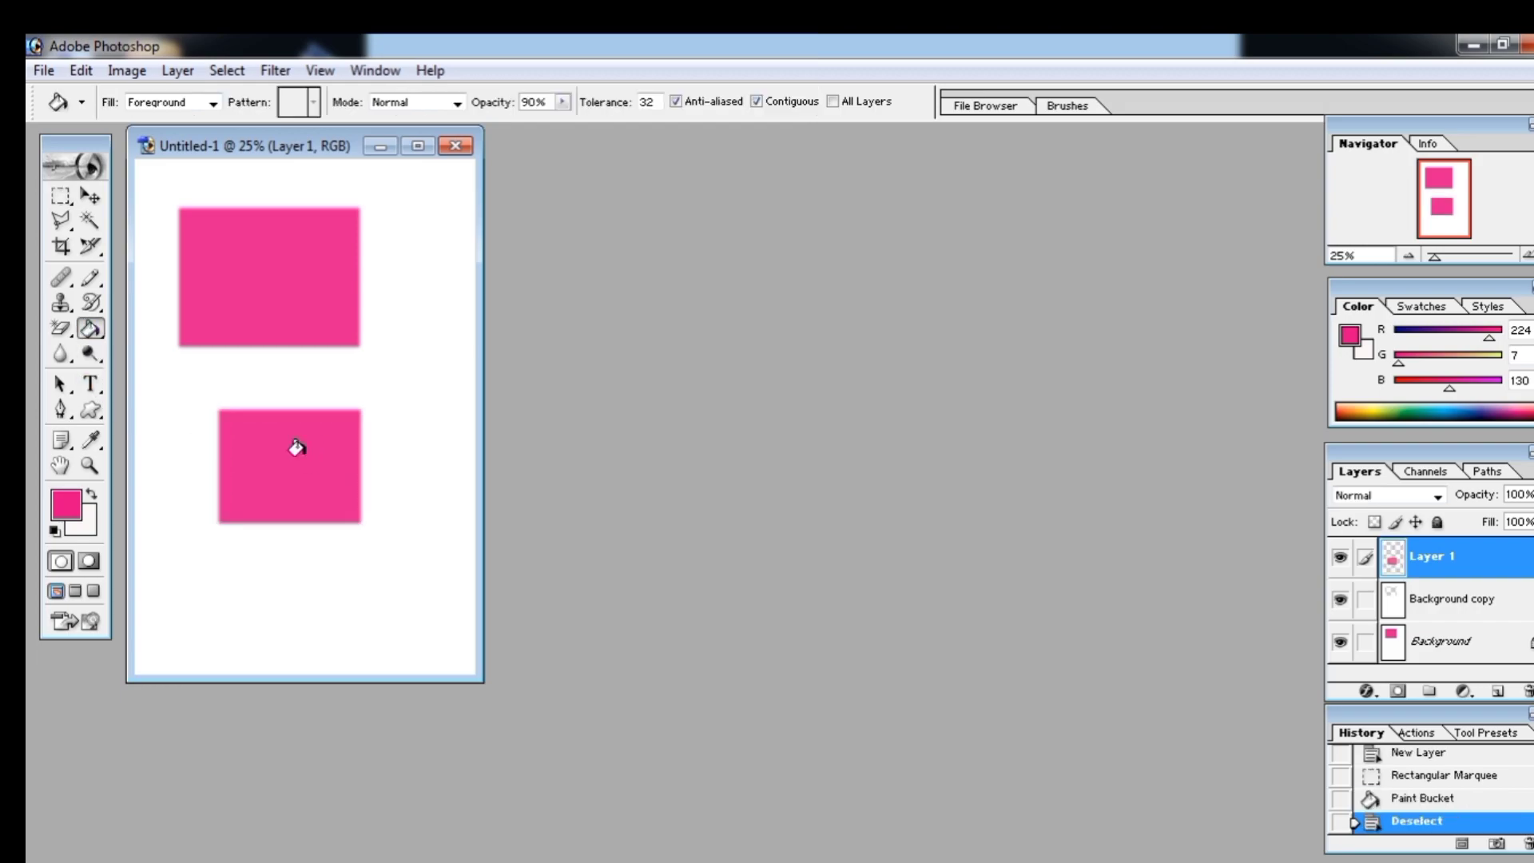
Move the smaller pink rectangle on Layer 1 slightly left and up toward the large rectangle.
click(91, 197)
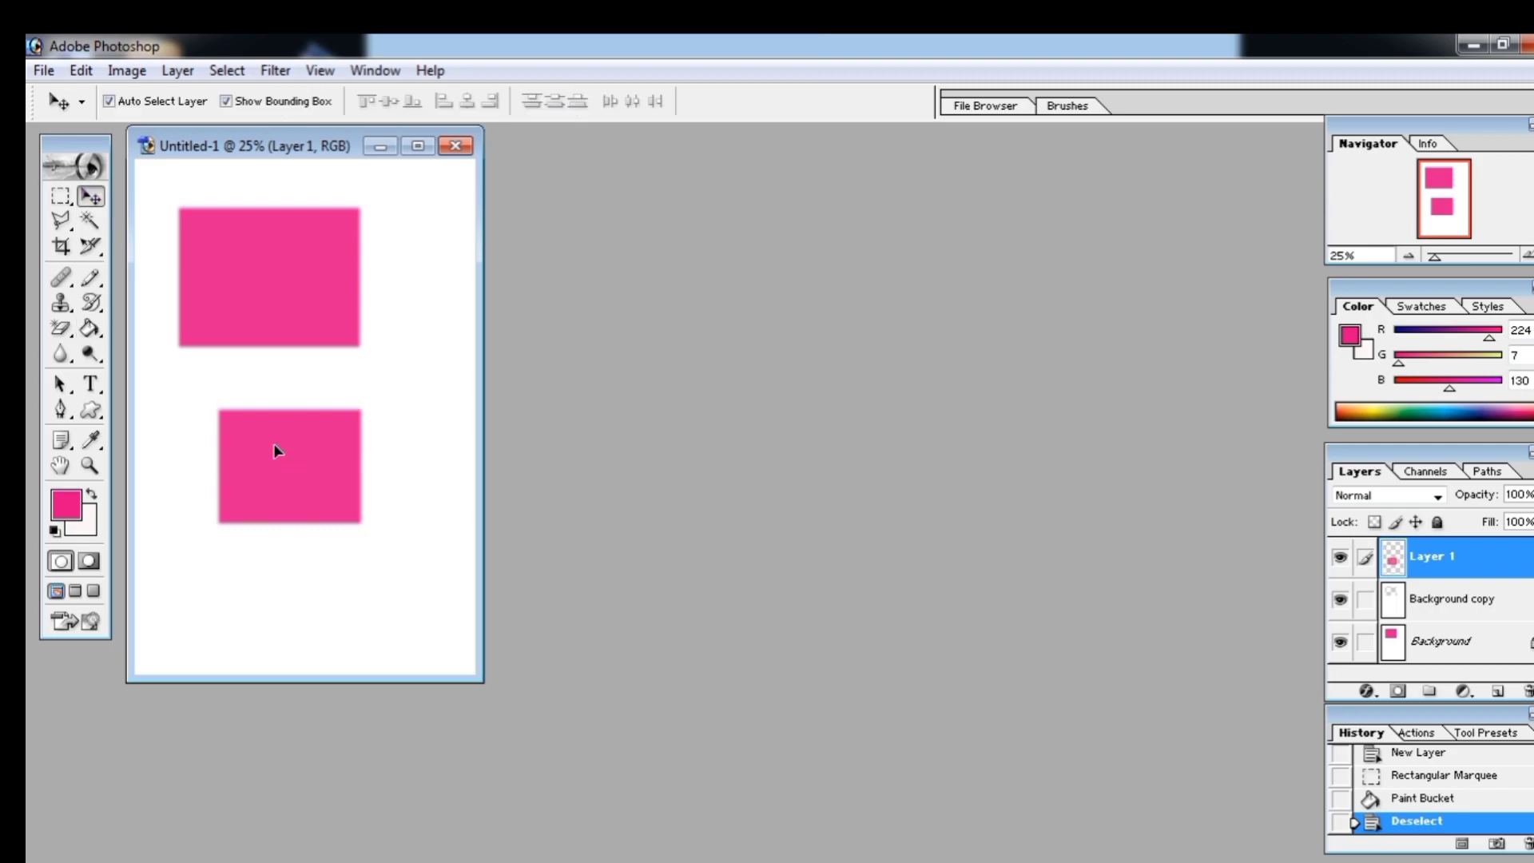
mouse_move(274, 444)
mouse_down()
mouse_move(267, 479)
mouse_move(270, 453)
mouse_move(299, 444)
mouse_move(267, 449)
mouse_up()
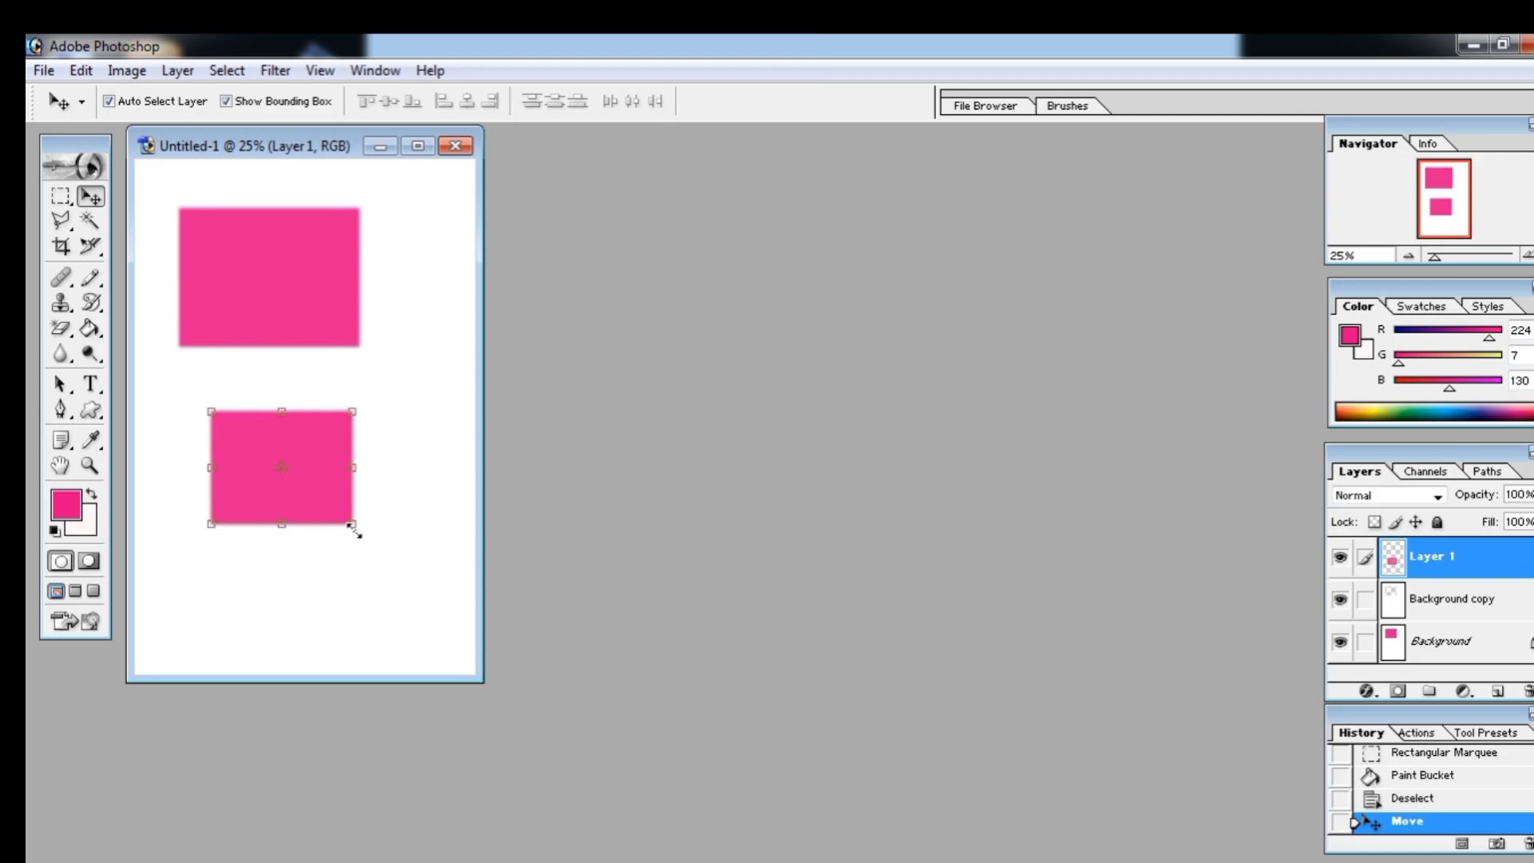
drag(337, 502, 329, 472)
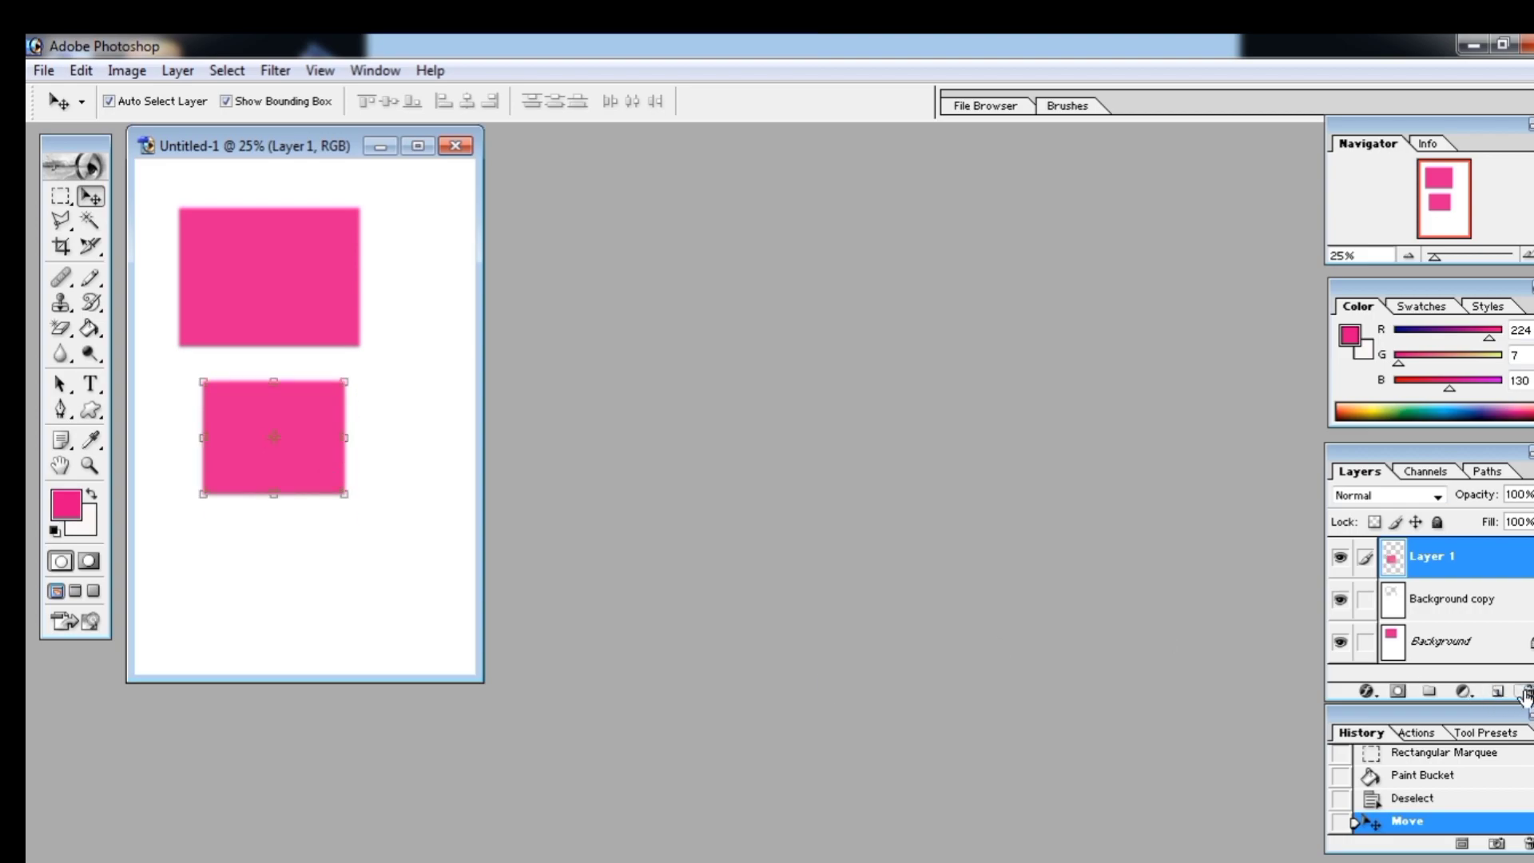
Delete Layer 1 containing the smaller rectangle and undo the deletion.
click(177, 70)
mouse_move(256, 145)
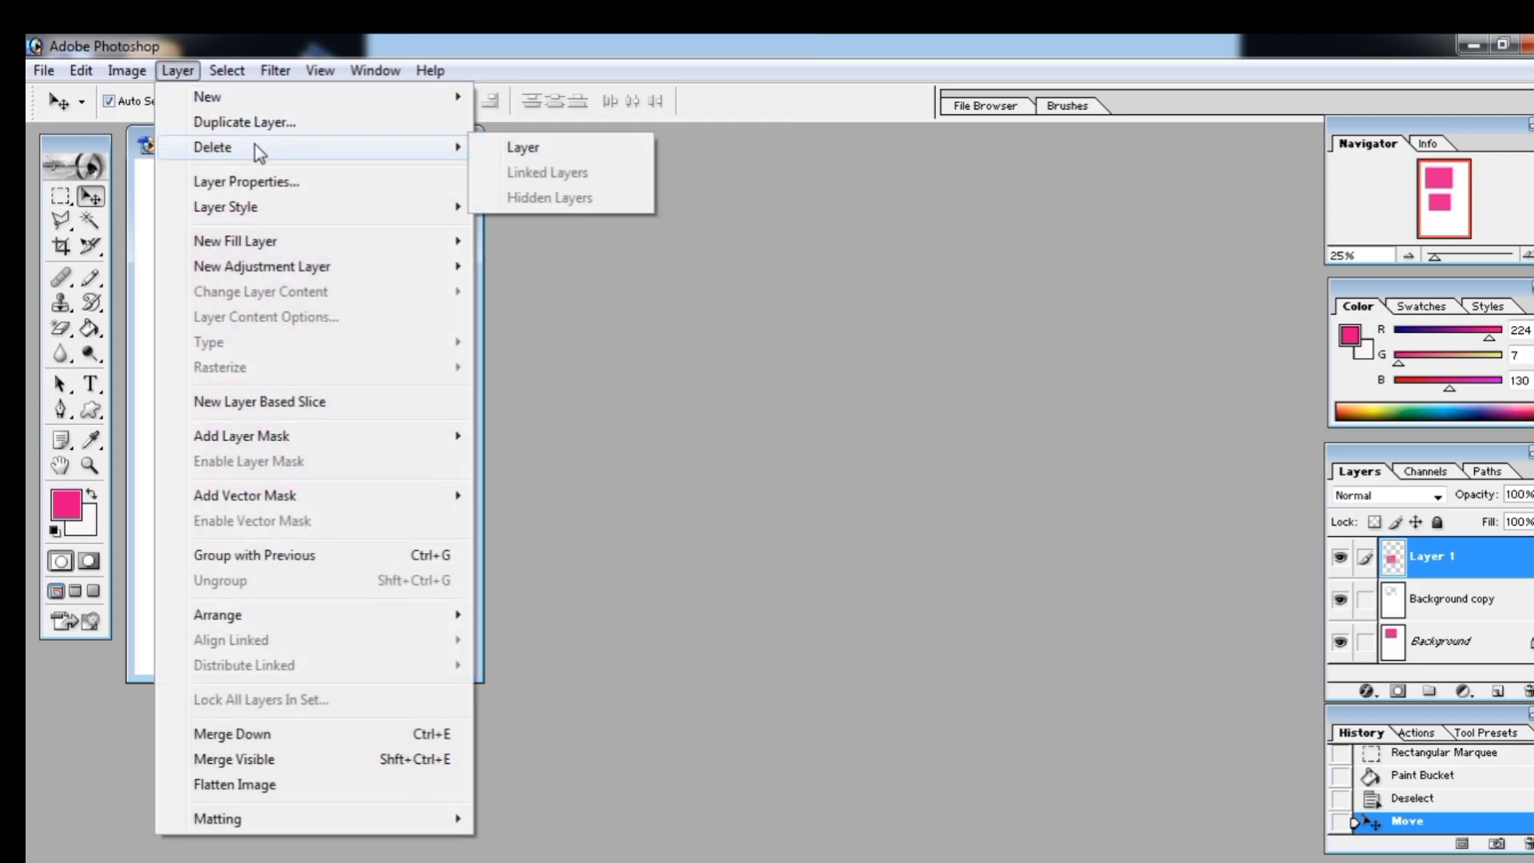
click(521, 148)
click(731, 369)
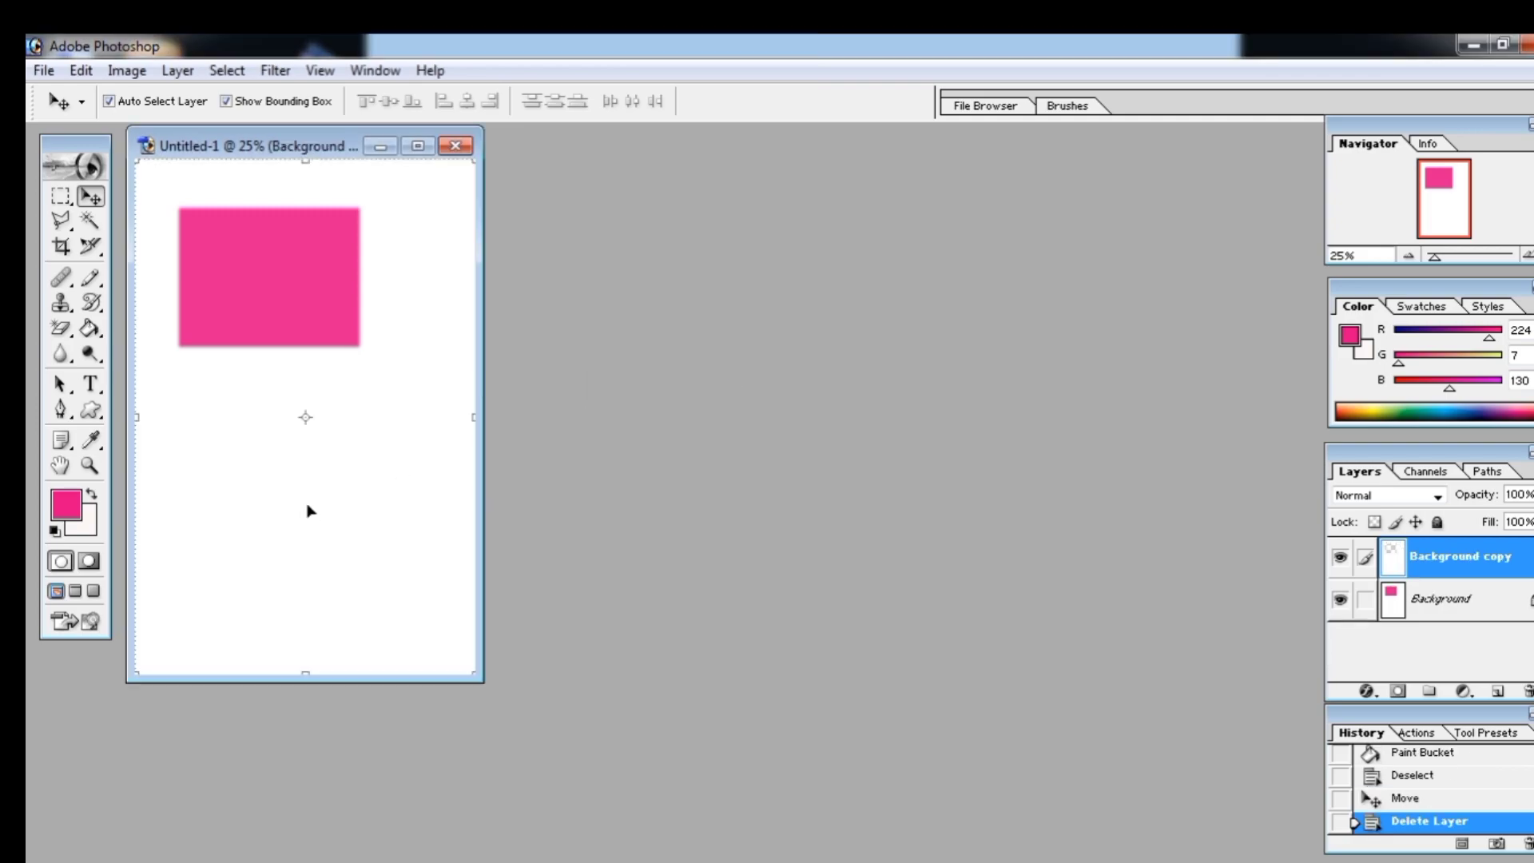
key(ctrl+z)
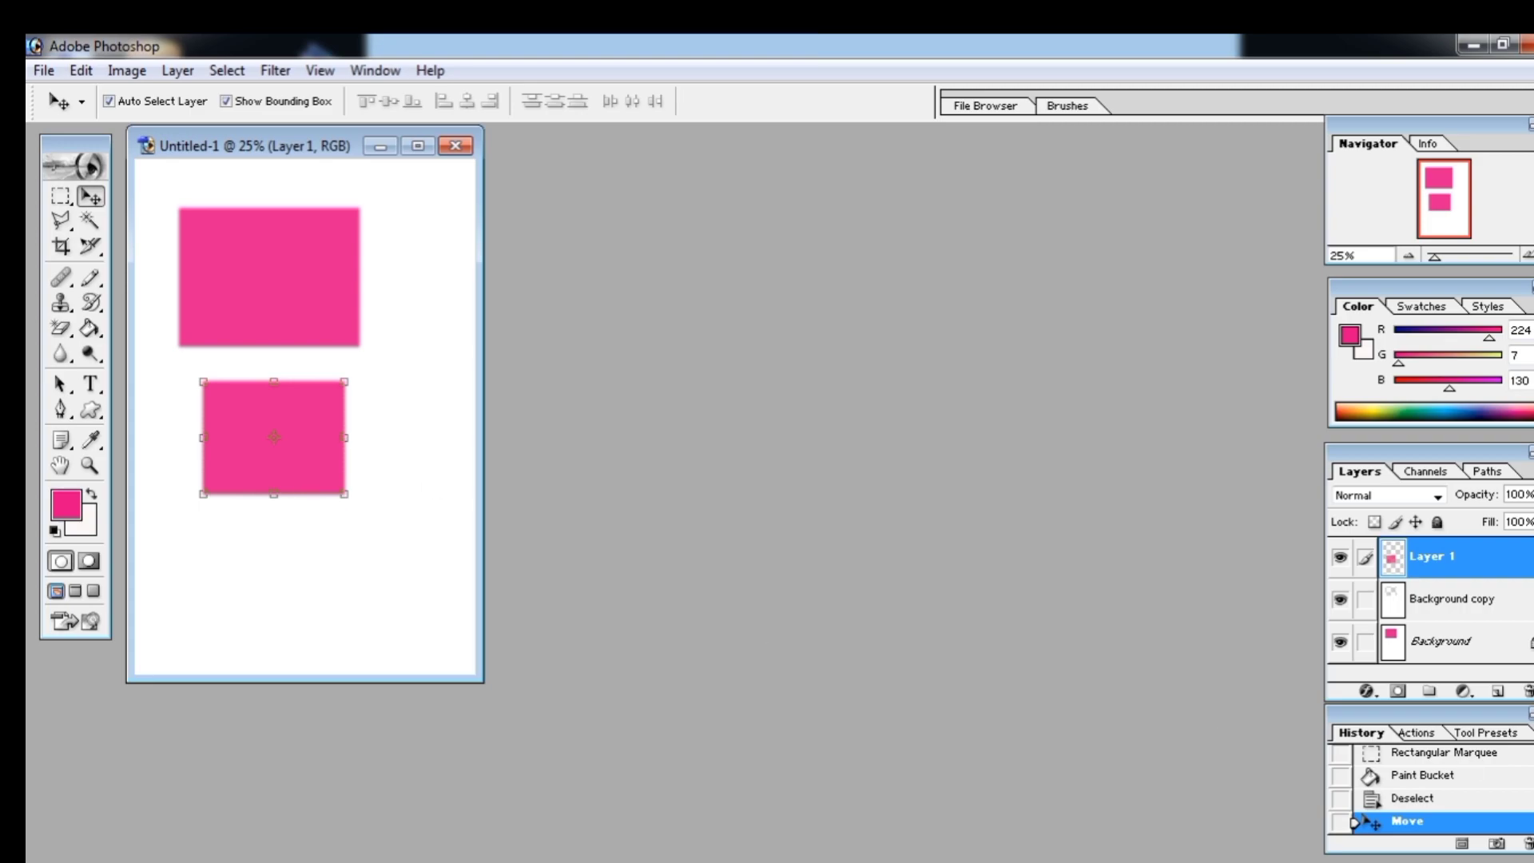
Delete the active Layer 1 from the document.
click(1523, 691)
key(Return)
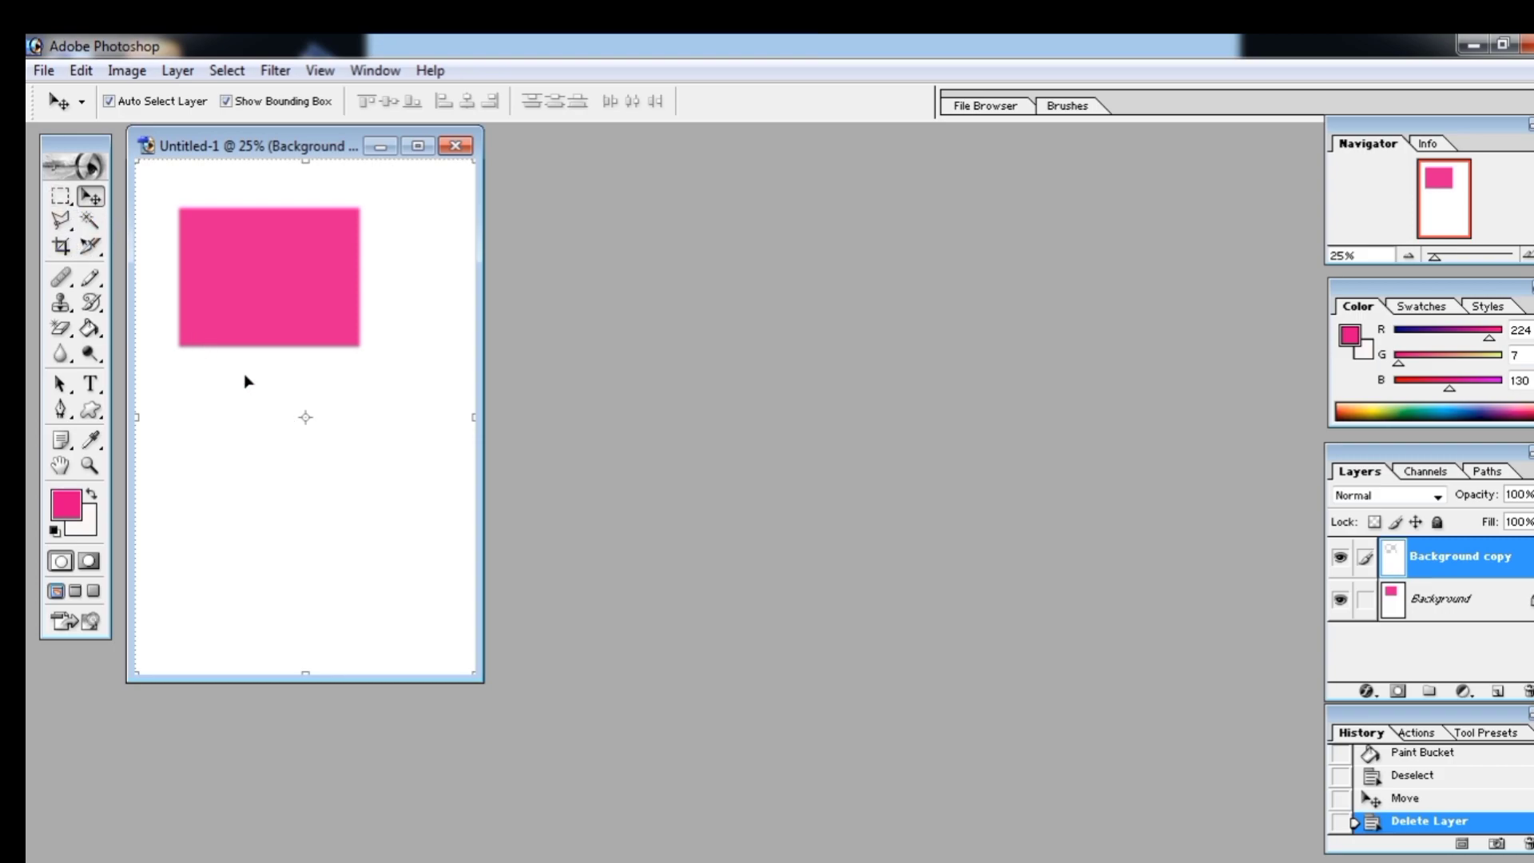
Create a new layer and fill a nearly square selection in the lower half of the page with pink.
click(1496, 692)
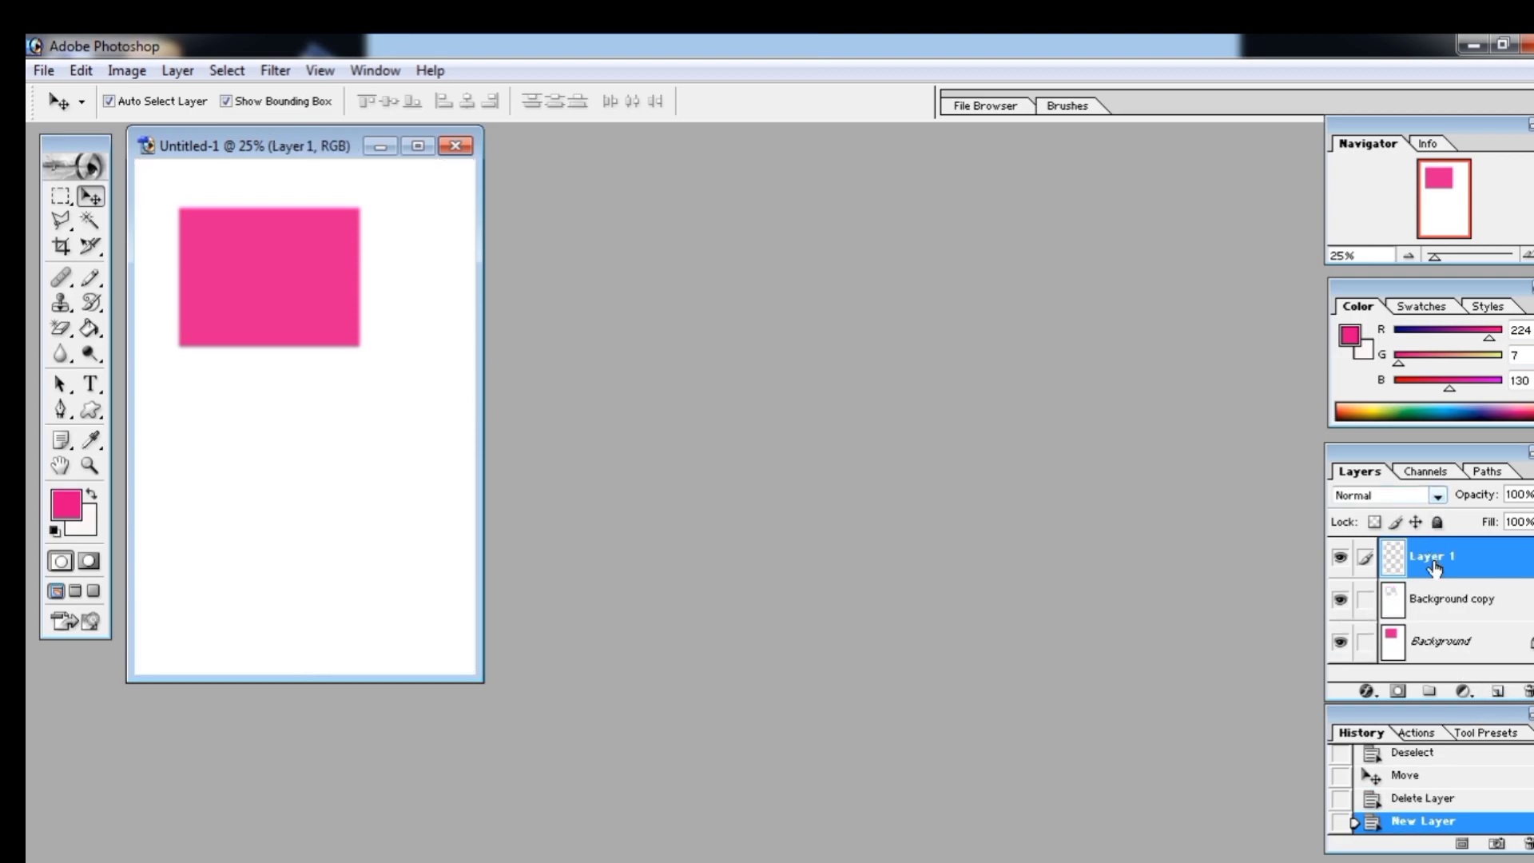
click(60, 196)
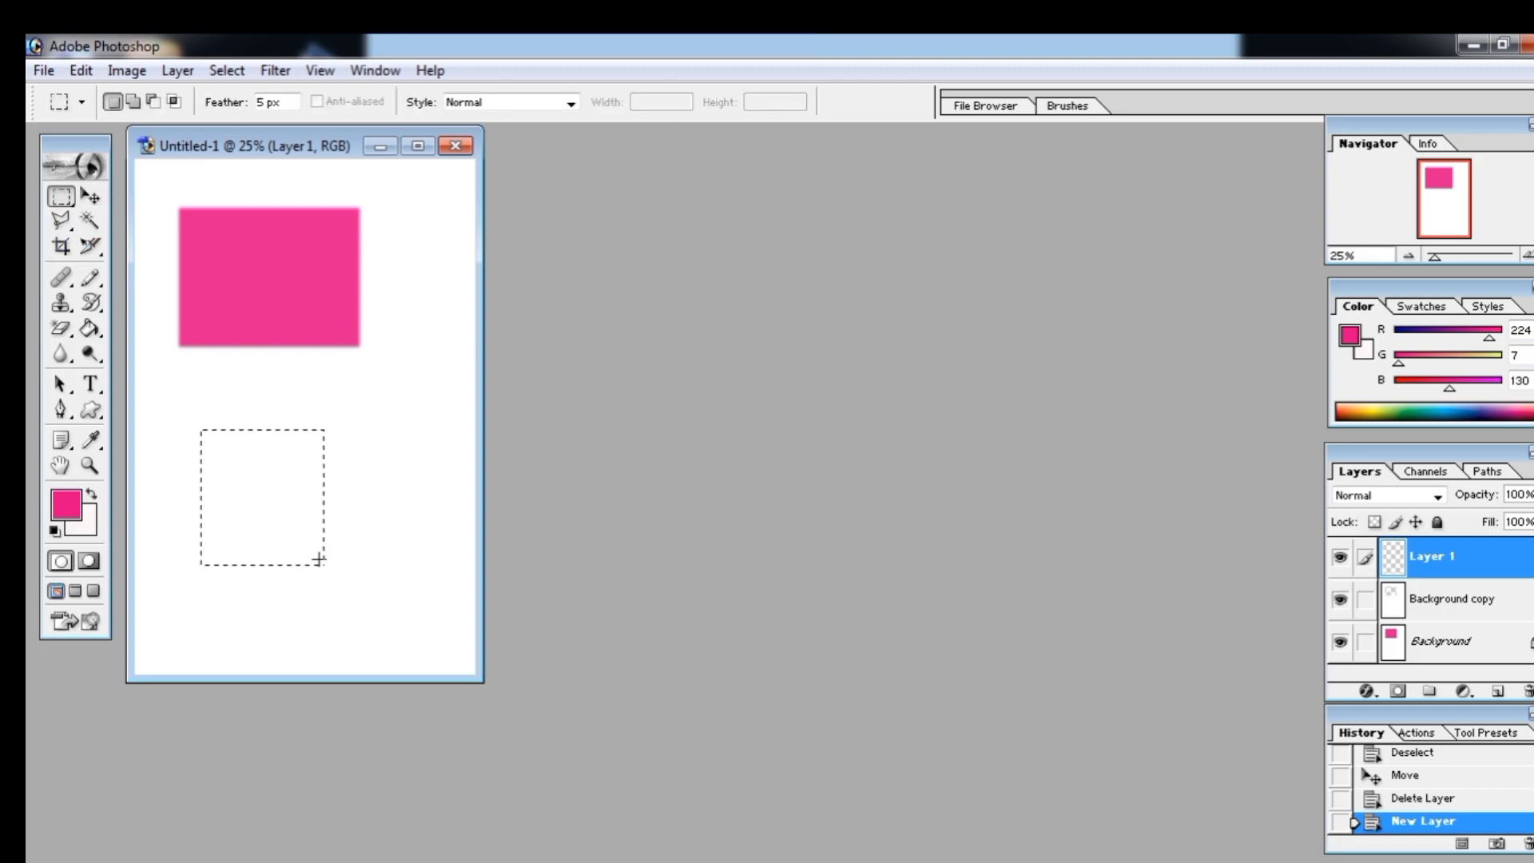
drag(338, 556, 344, 552)
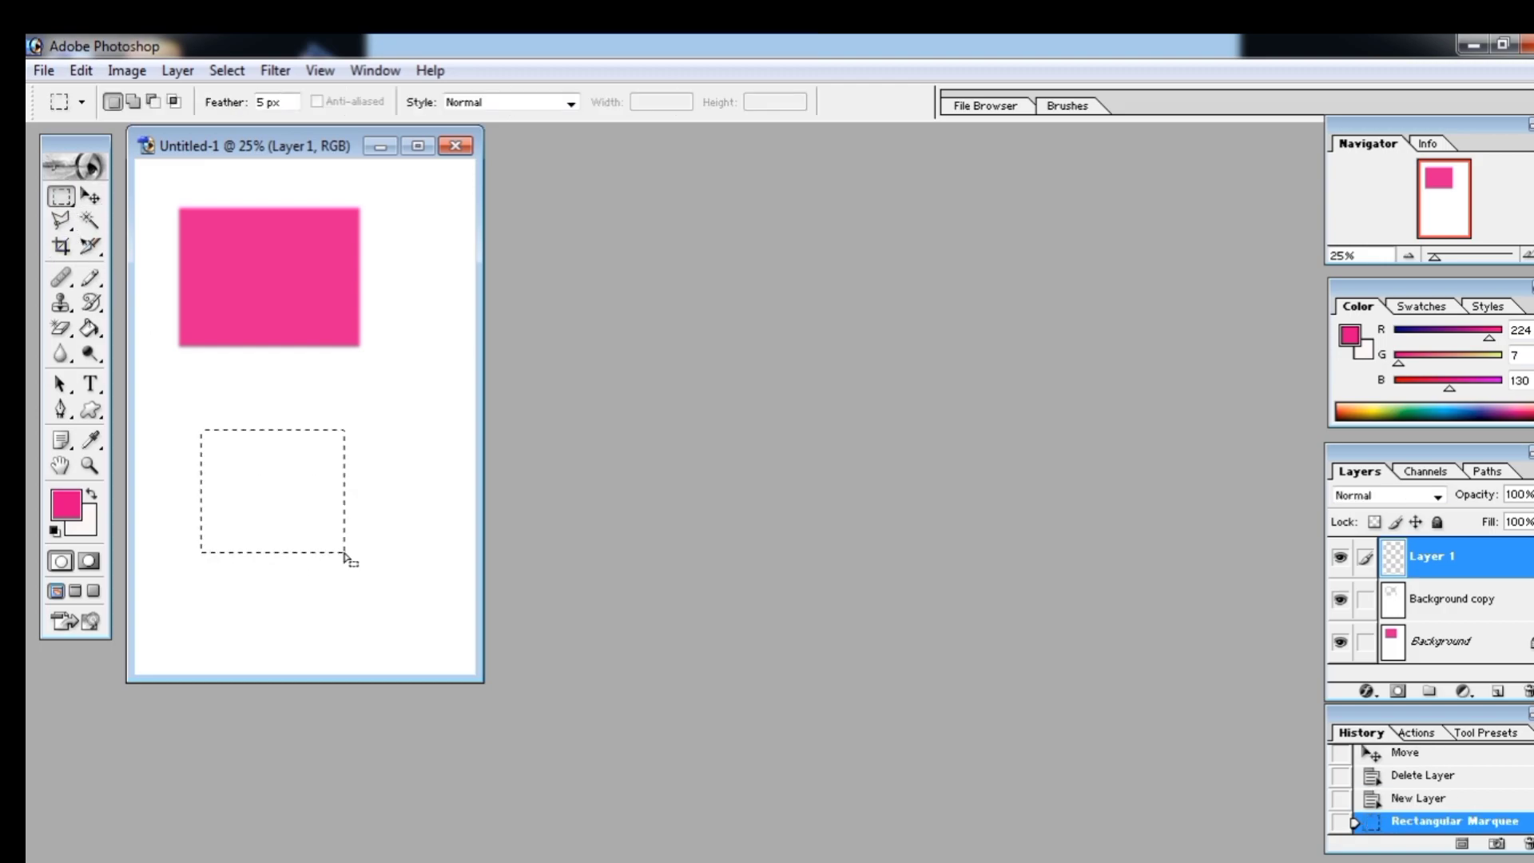
click(90, 329)
click(256, 479)
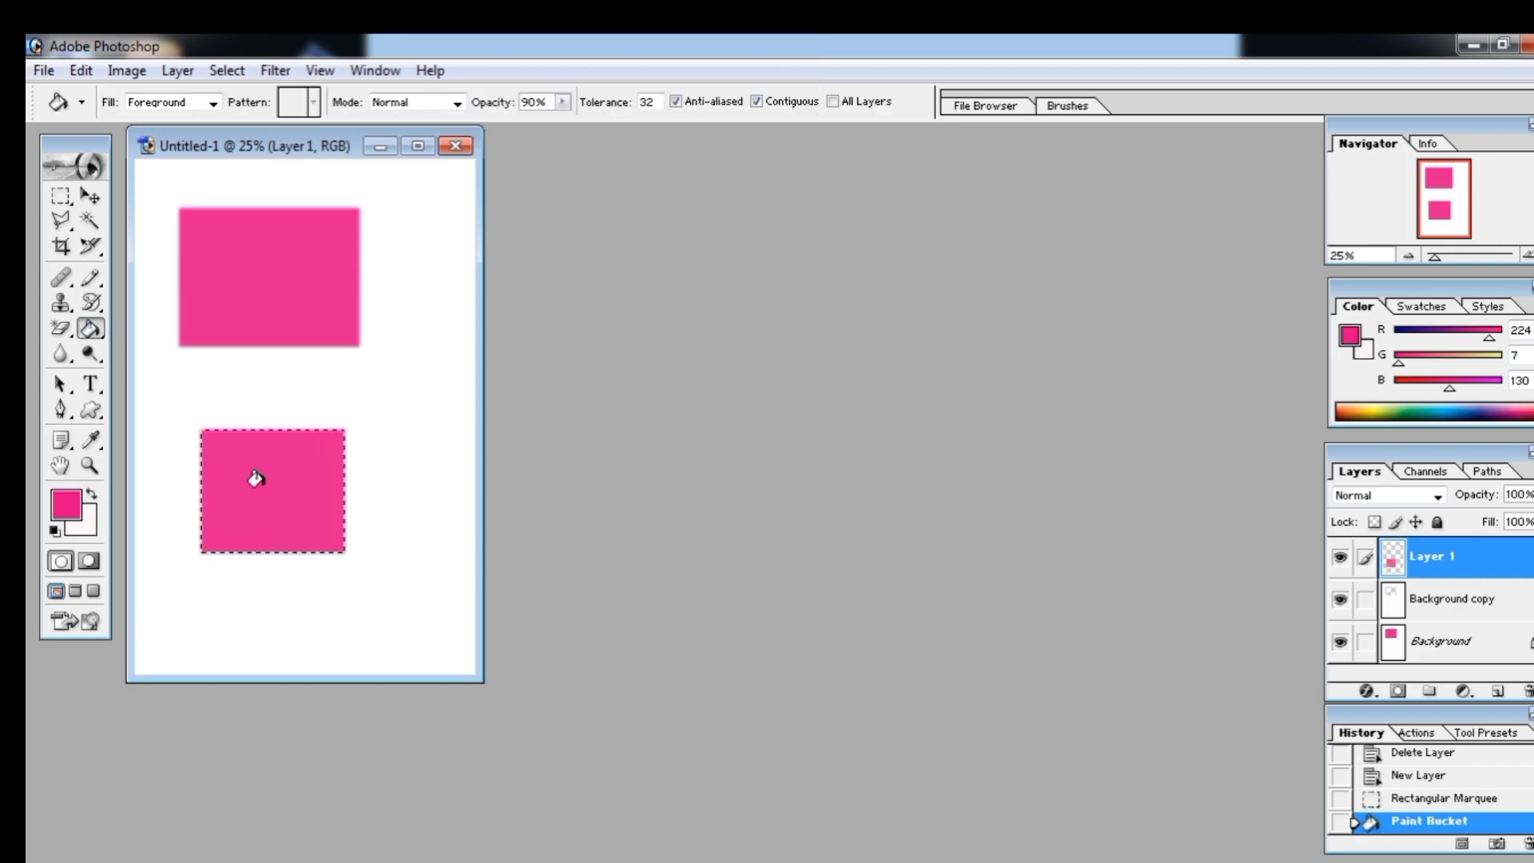
click(171, 73)
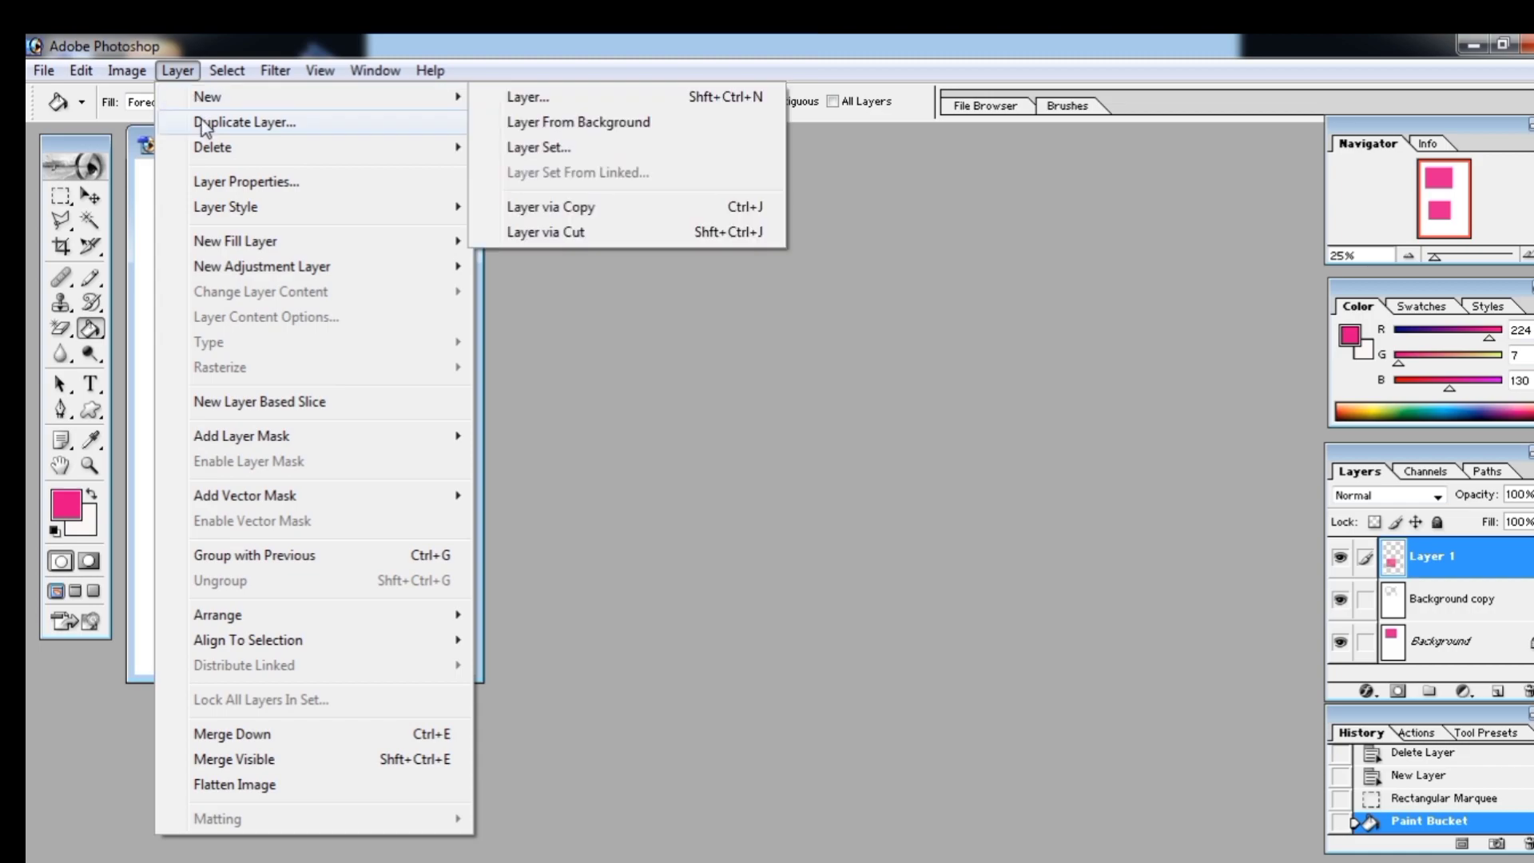
mouse_move(209, 147)
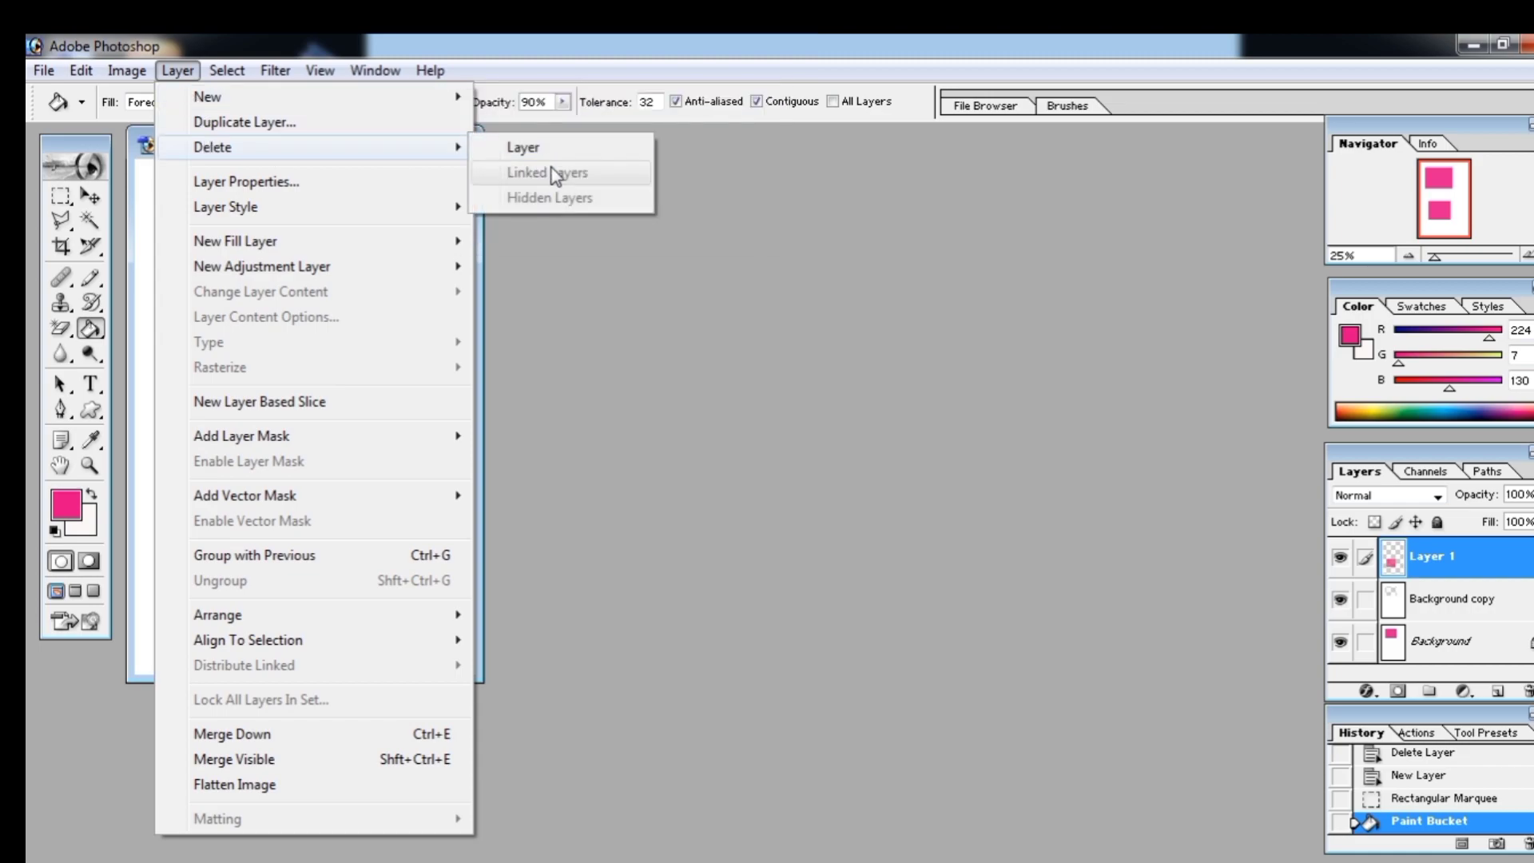
click(590, 420)
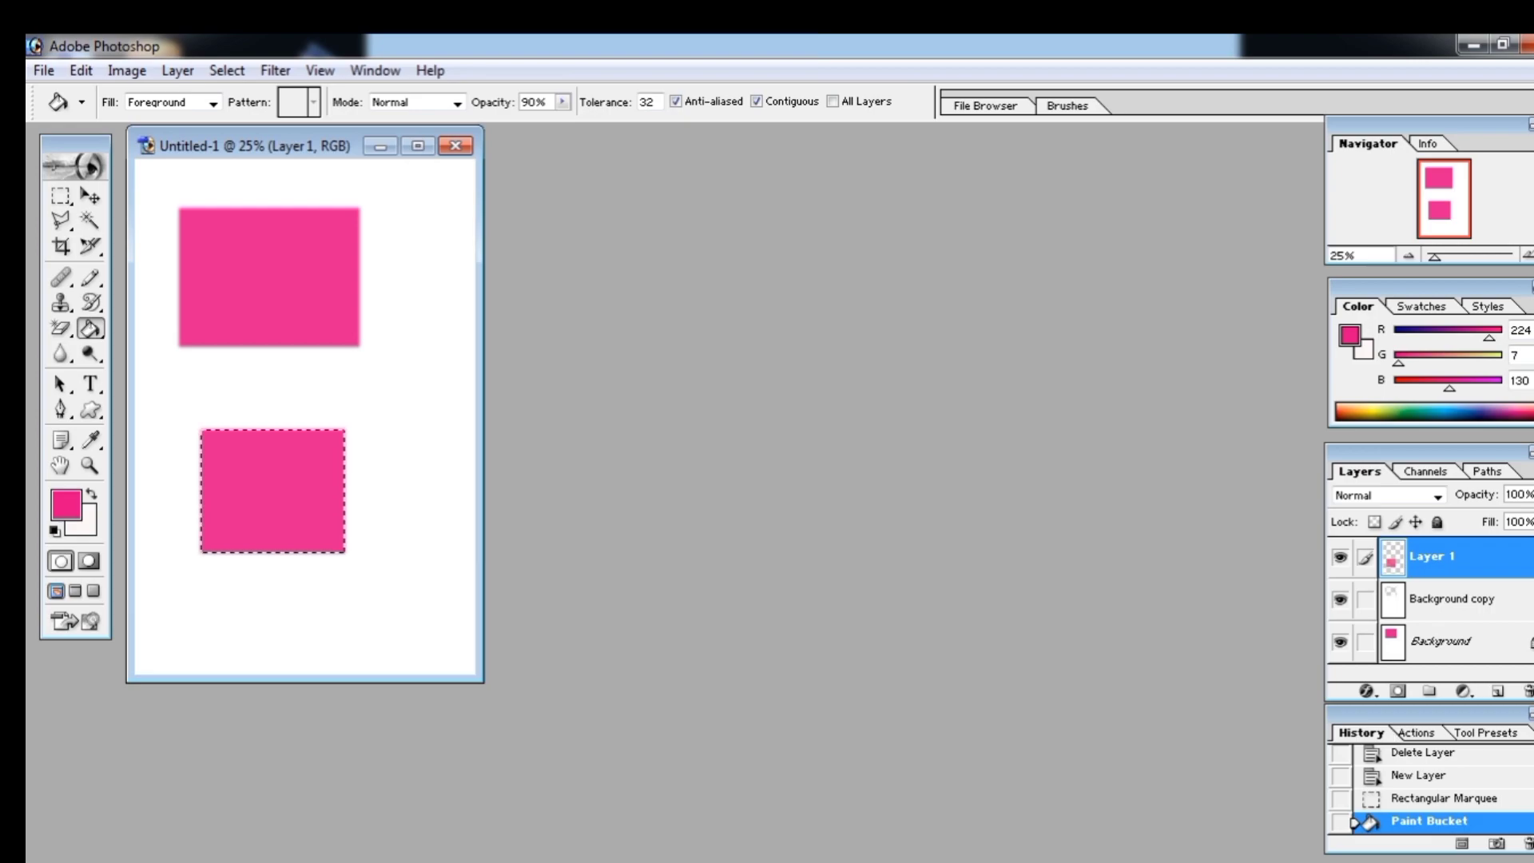
Add another layer and fill a narrow vertical selection at the lower rectangle's right edge with pink.
click(1498, 691)
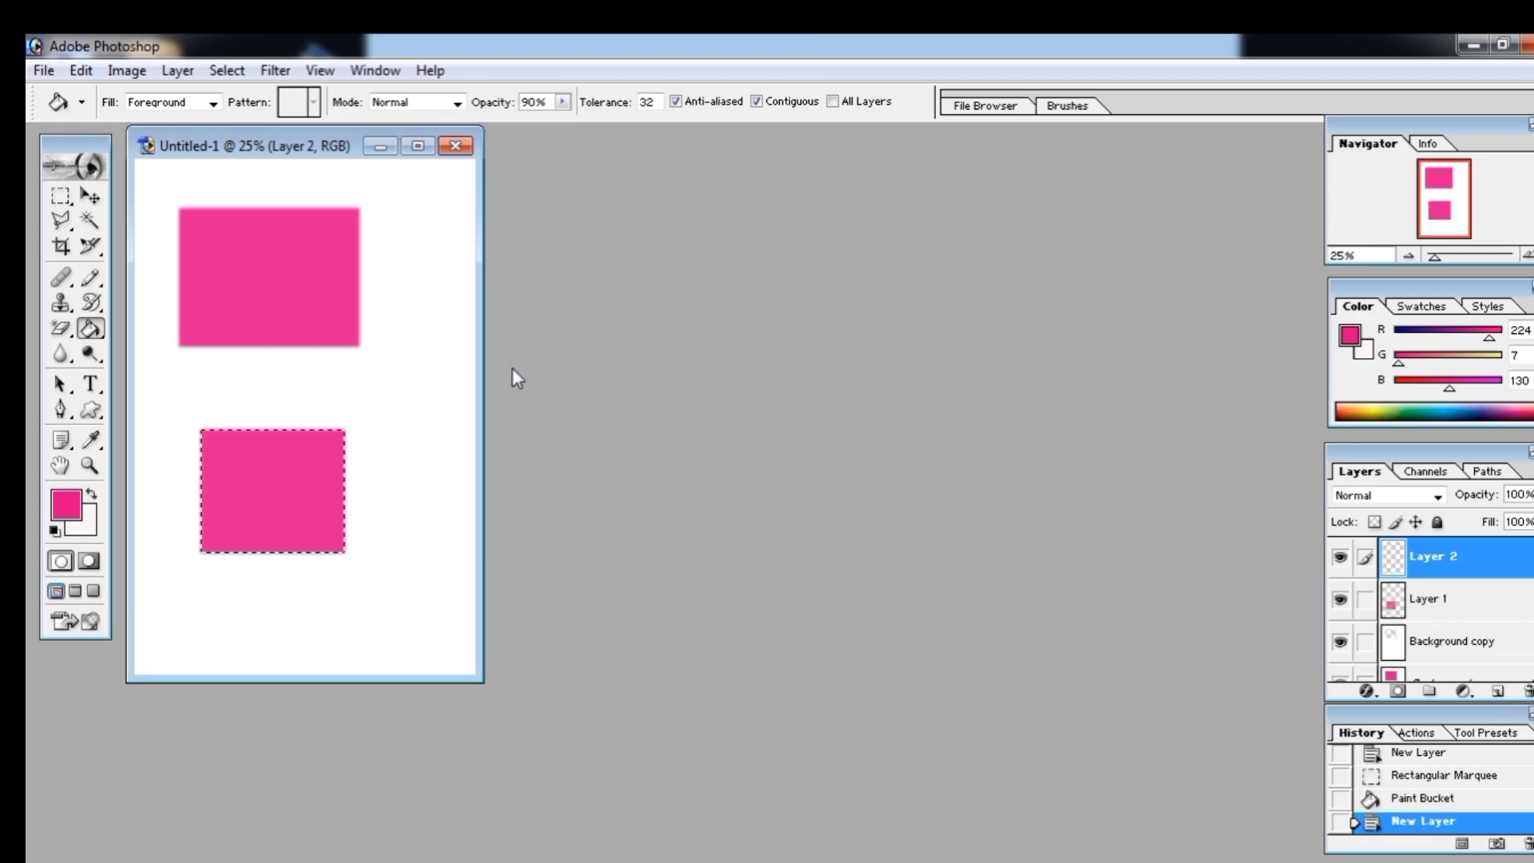
click(62, 195)
drag(341, 356, 398, 534)
click(90, 329)
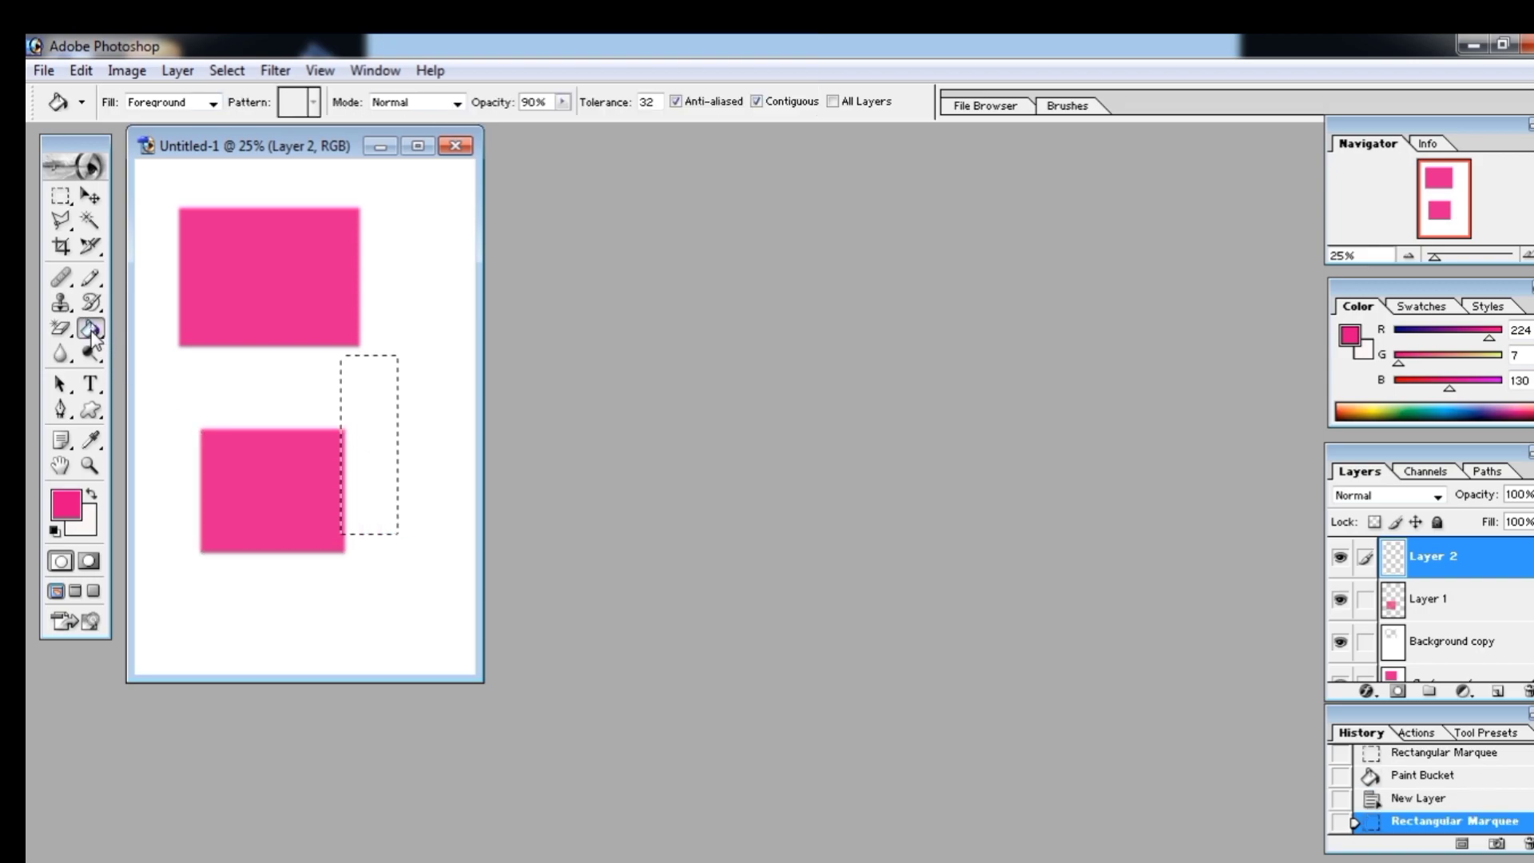
click(361, 396)
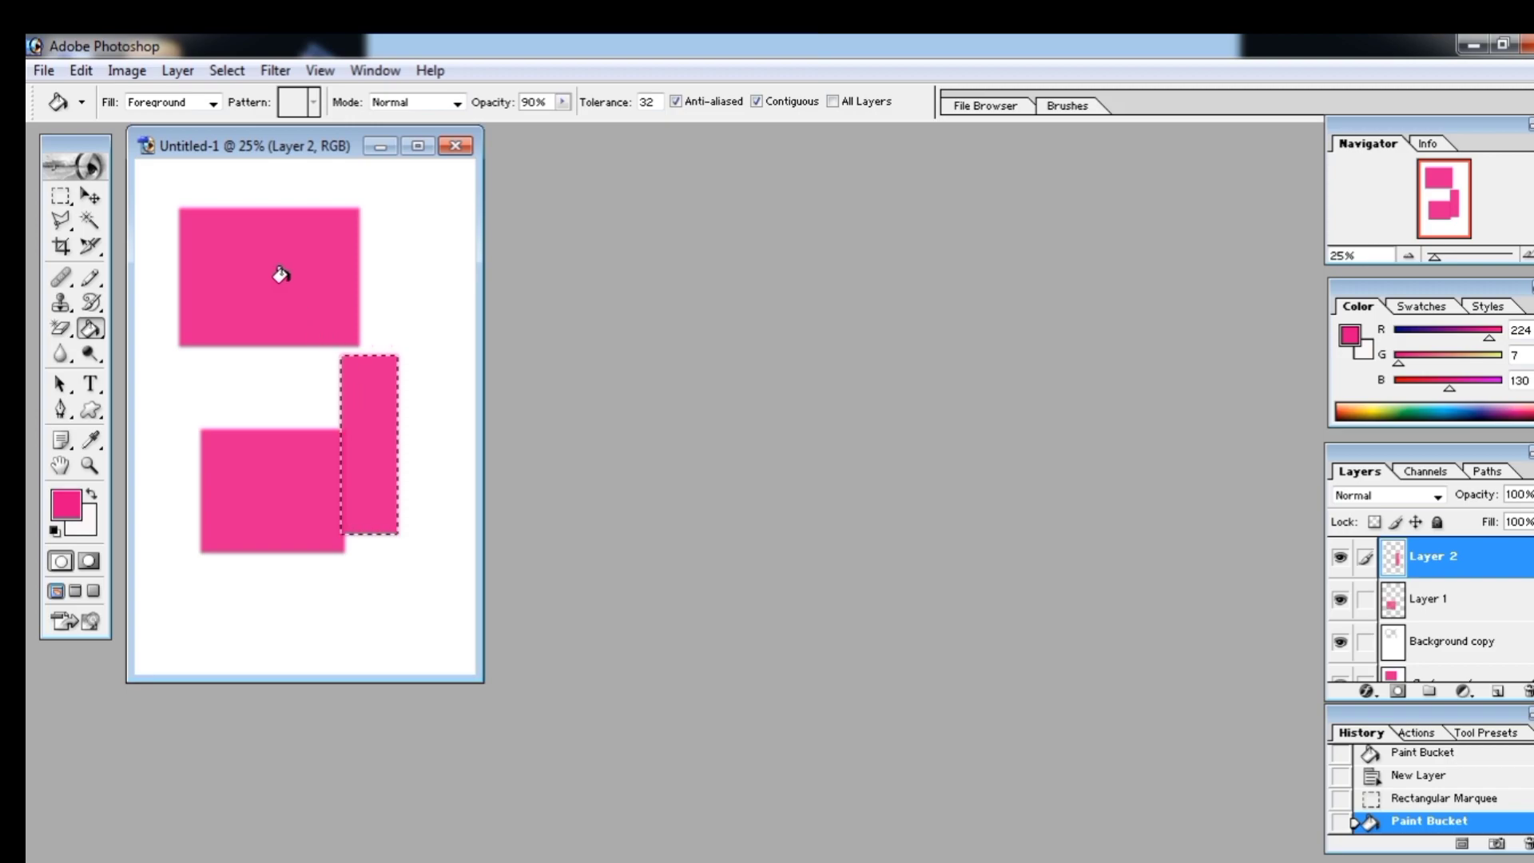
Make Background copy the active layer and link Layer 2 and Layer 1 to it.
click(91, 195)
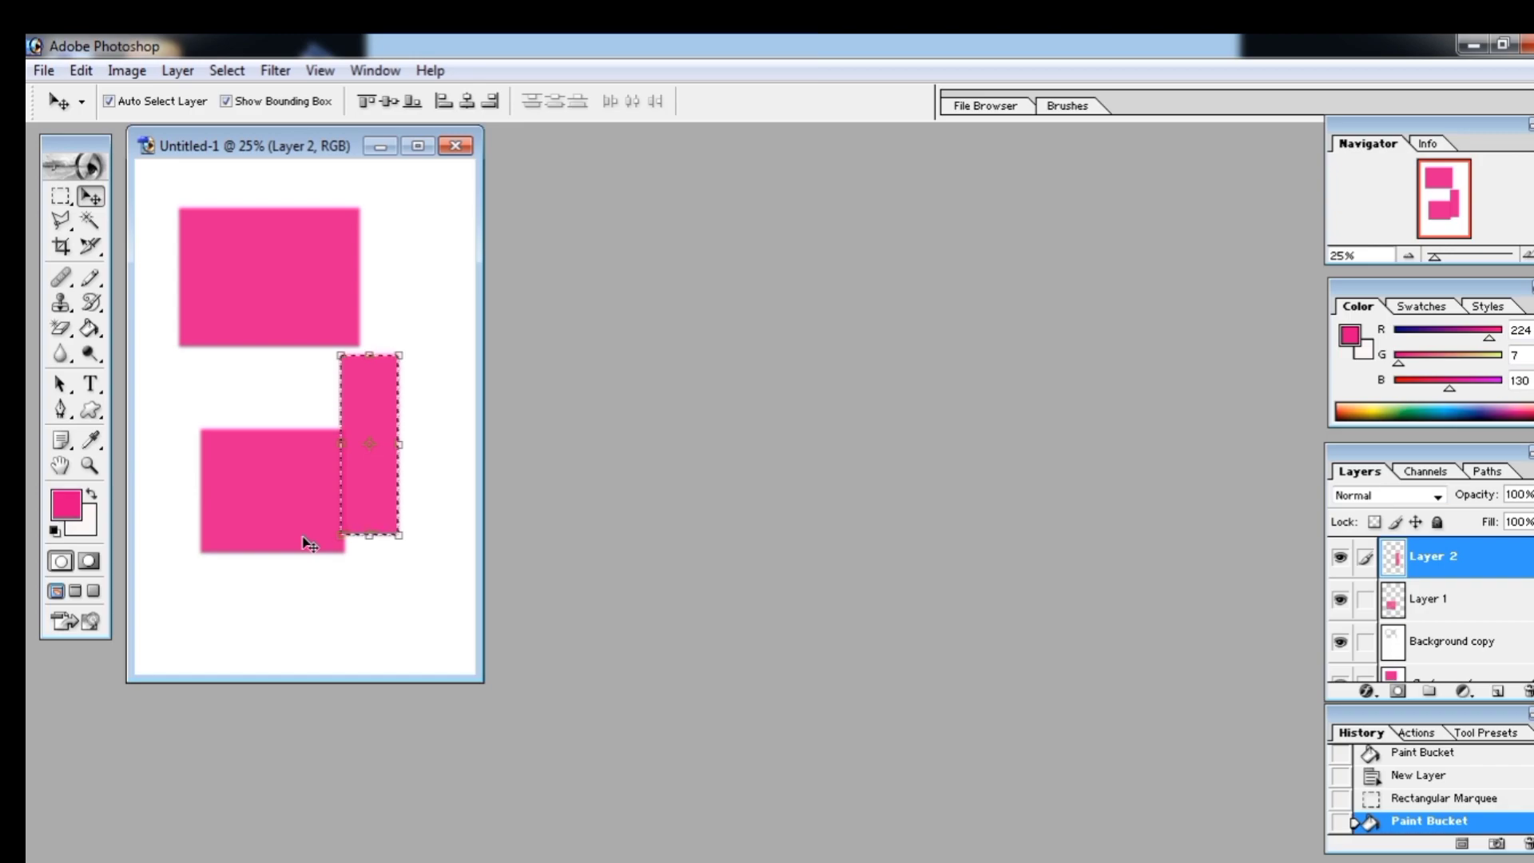
click(1438, 641)
click(1365, 557)
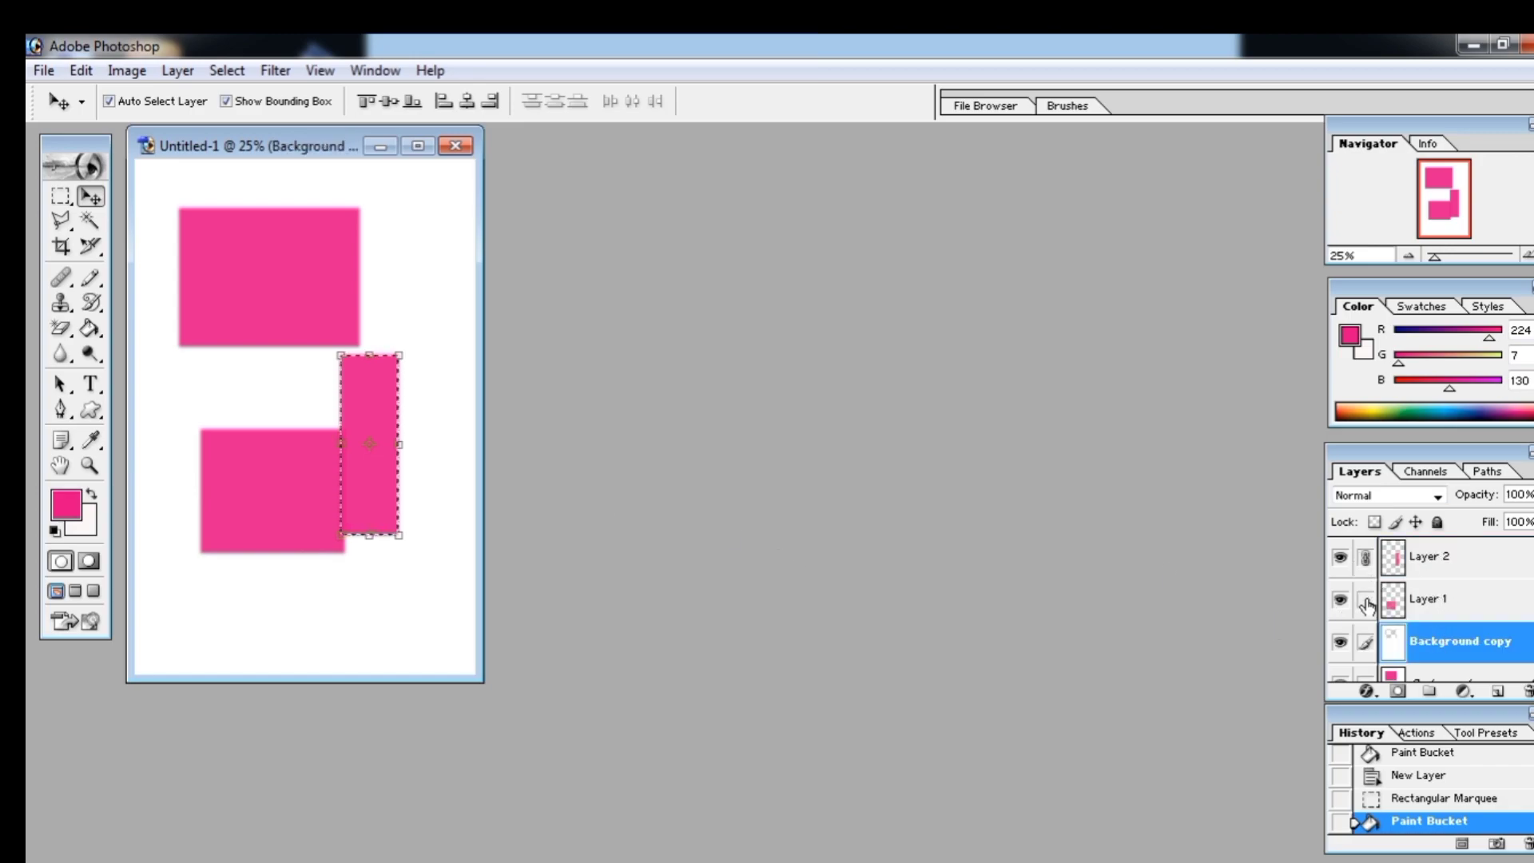
click(1365, 601)
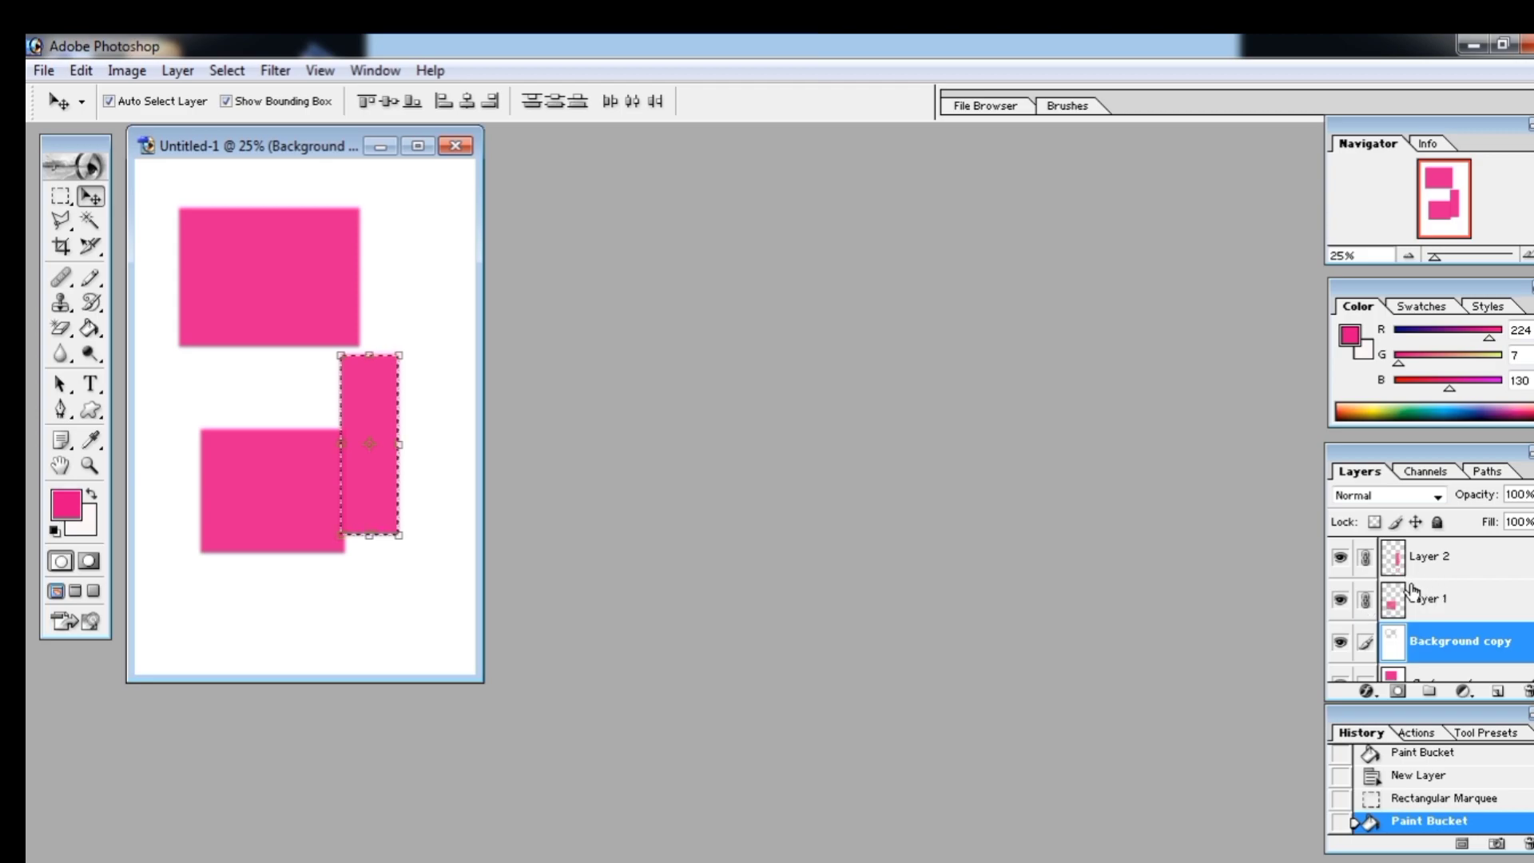
Delete the linked layers and clear the remaining selection outline.
click(175, 71)
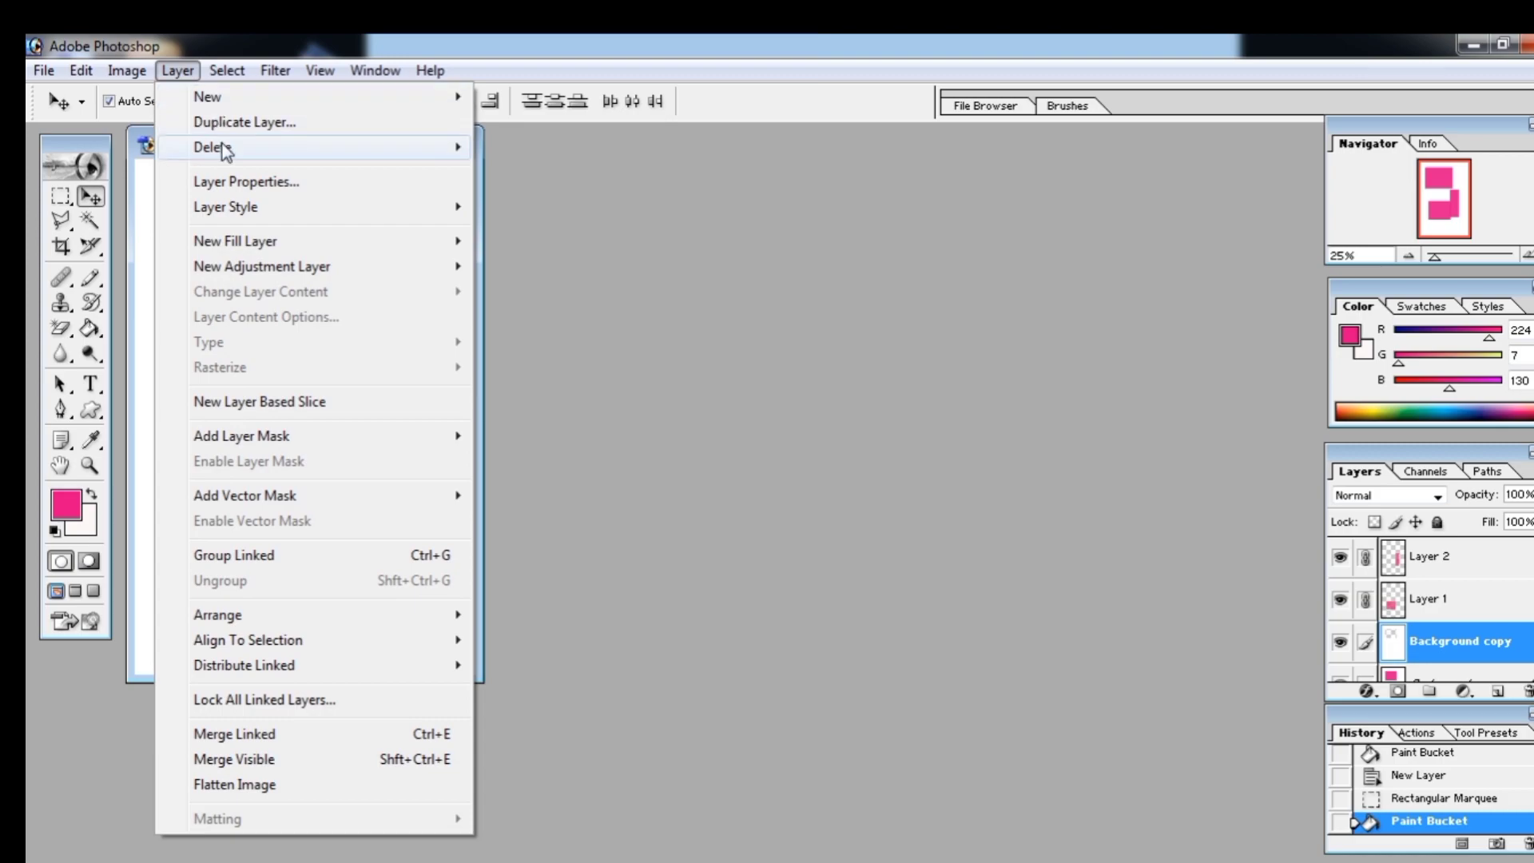
mouse_move(224, 152)
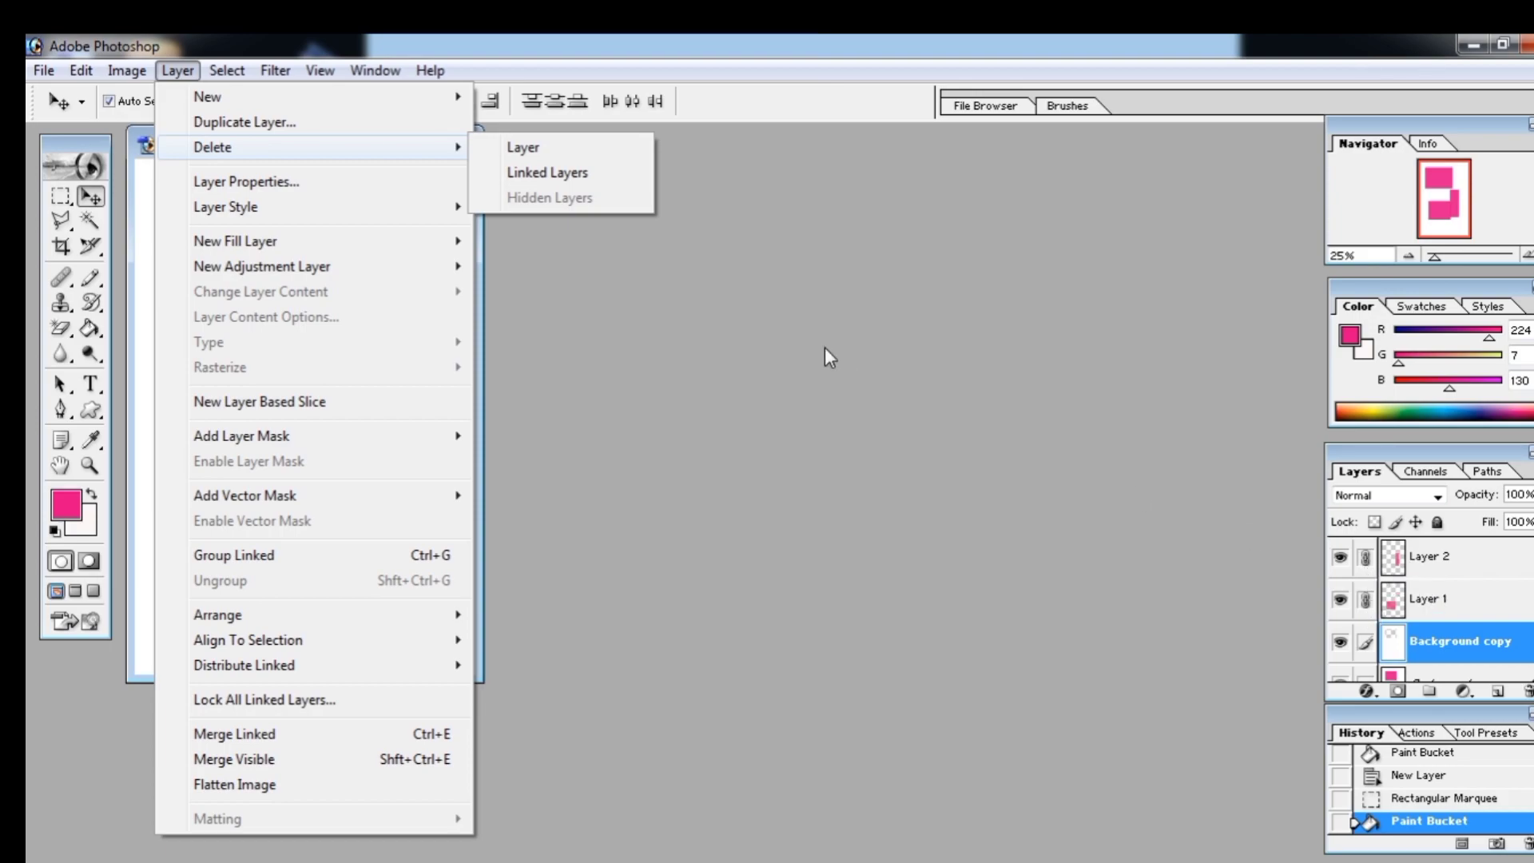
click(621, 174)
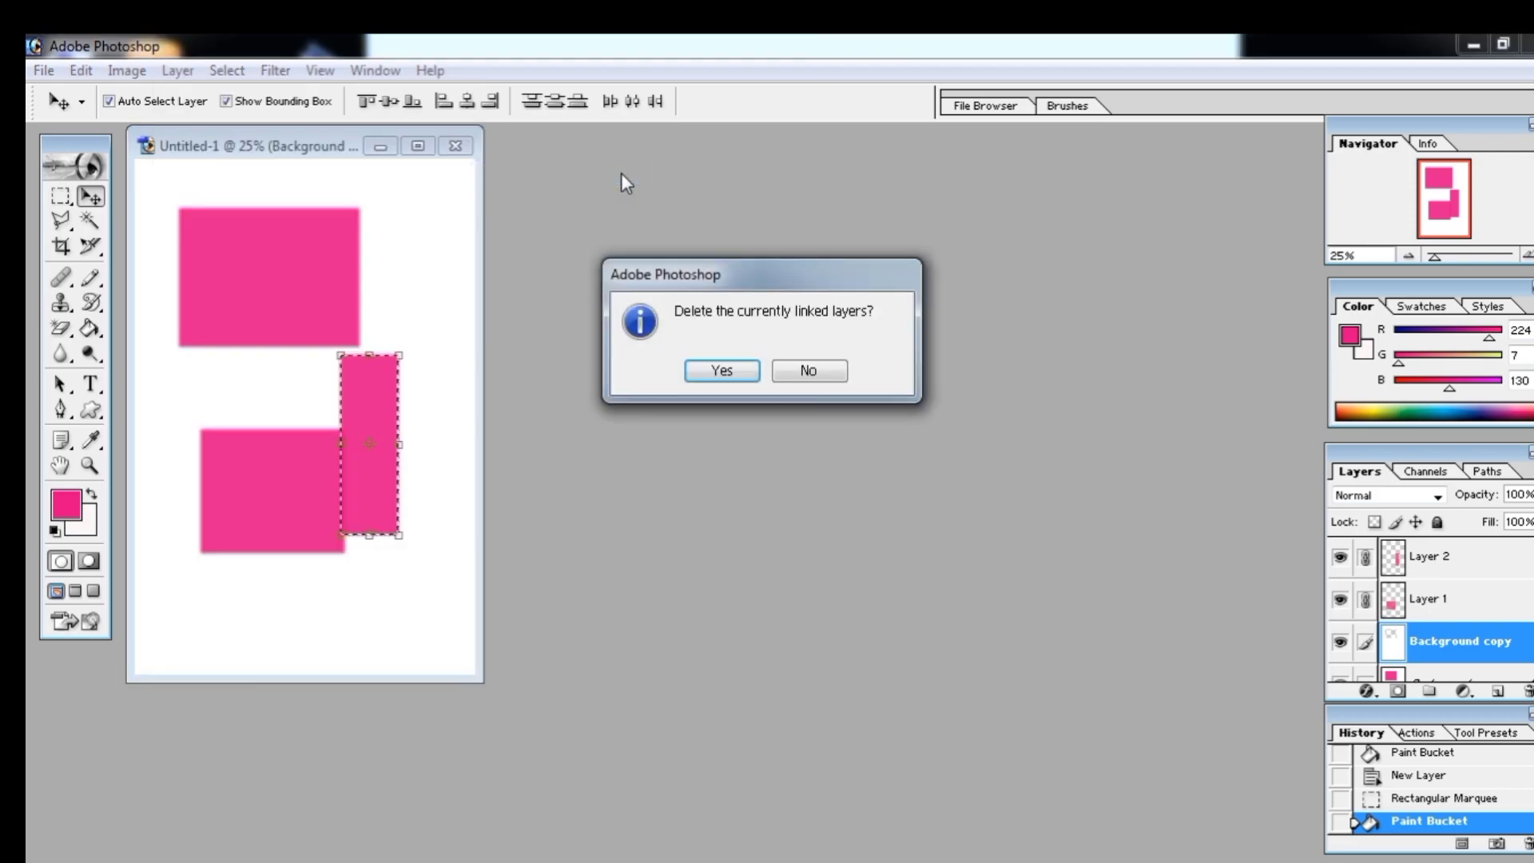
key(Return)
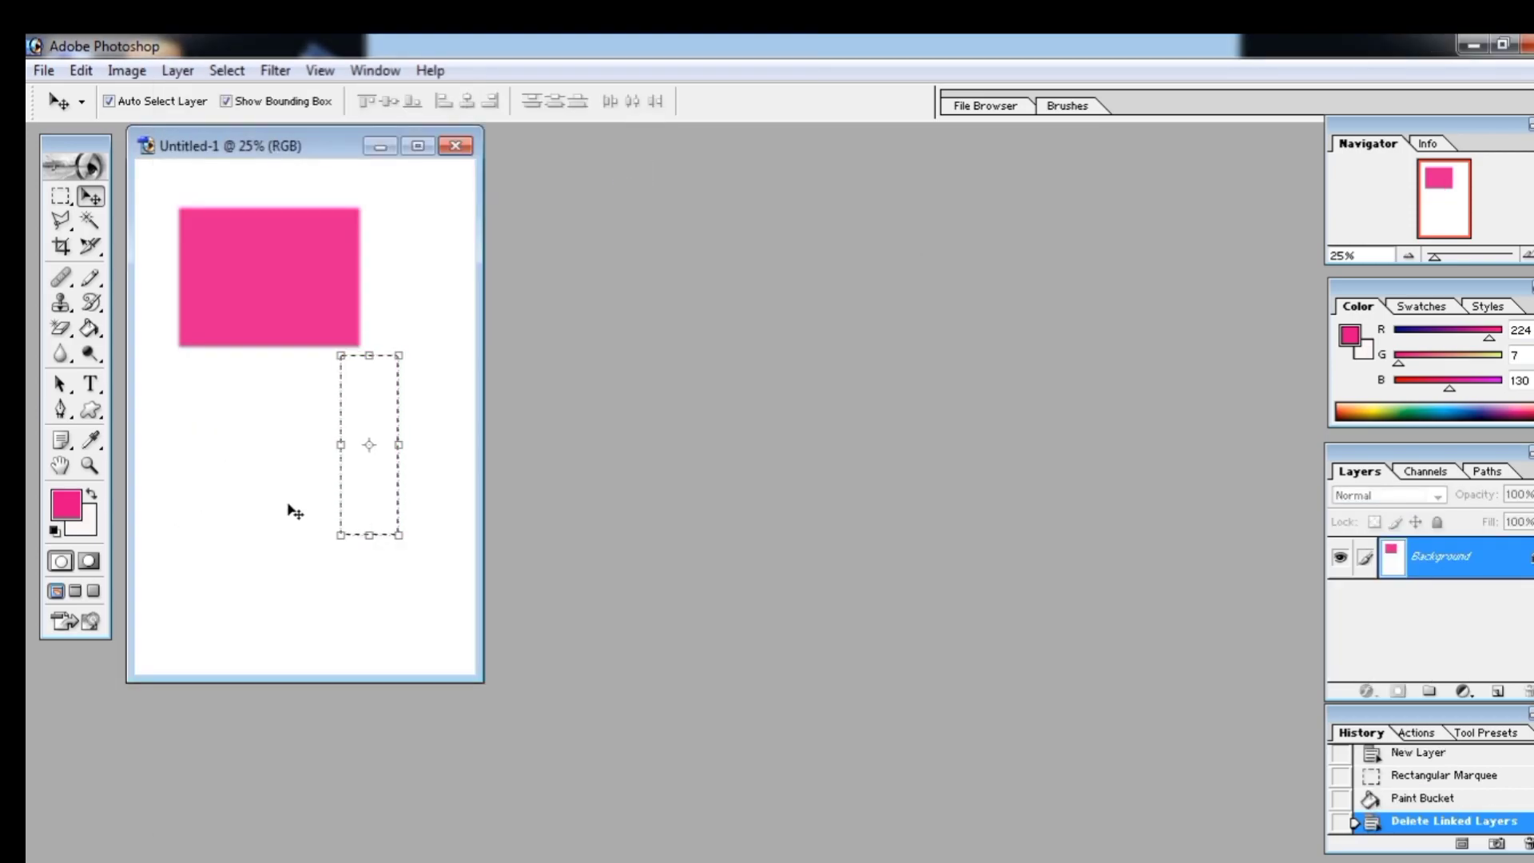
key(ctrl+d)
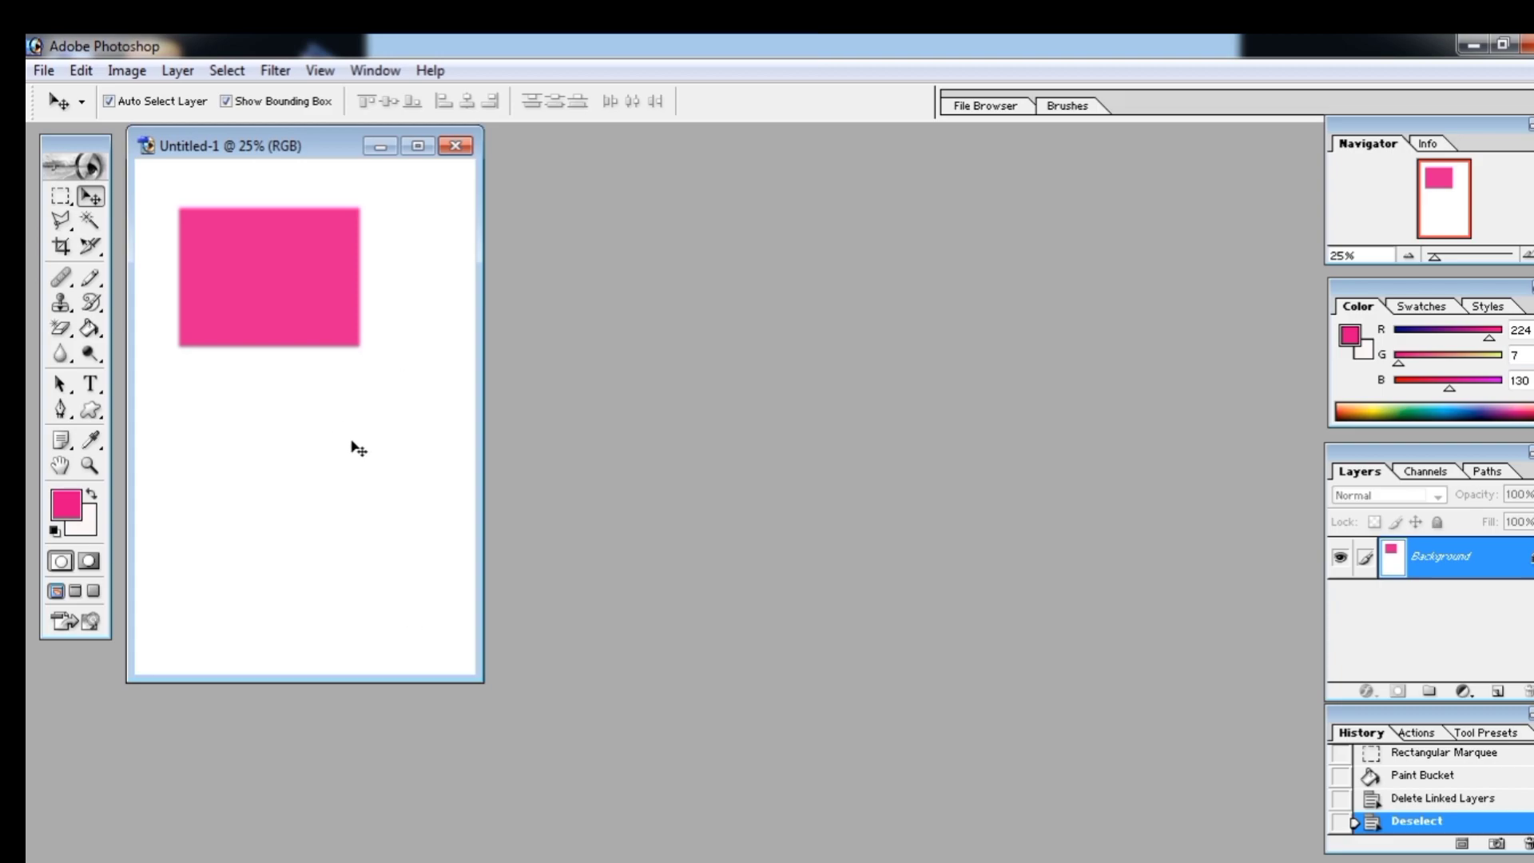
click(177, 74)
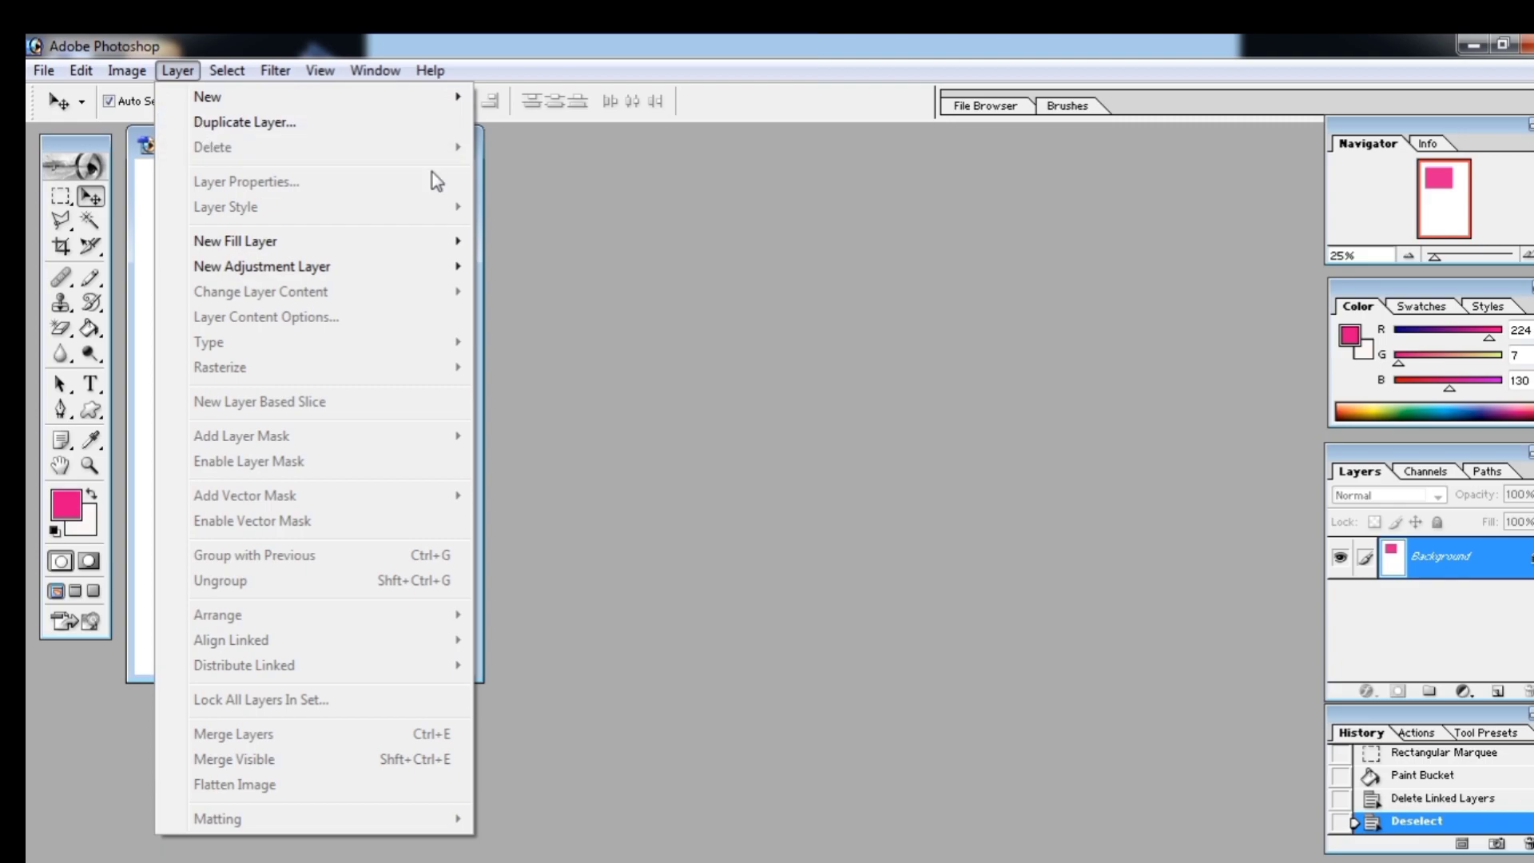
click(719, 342)
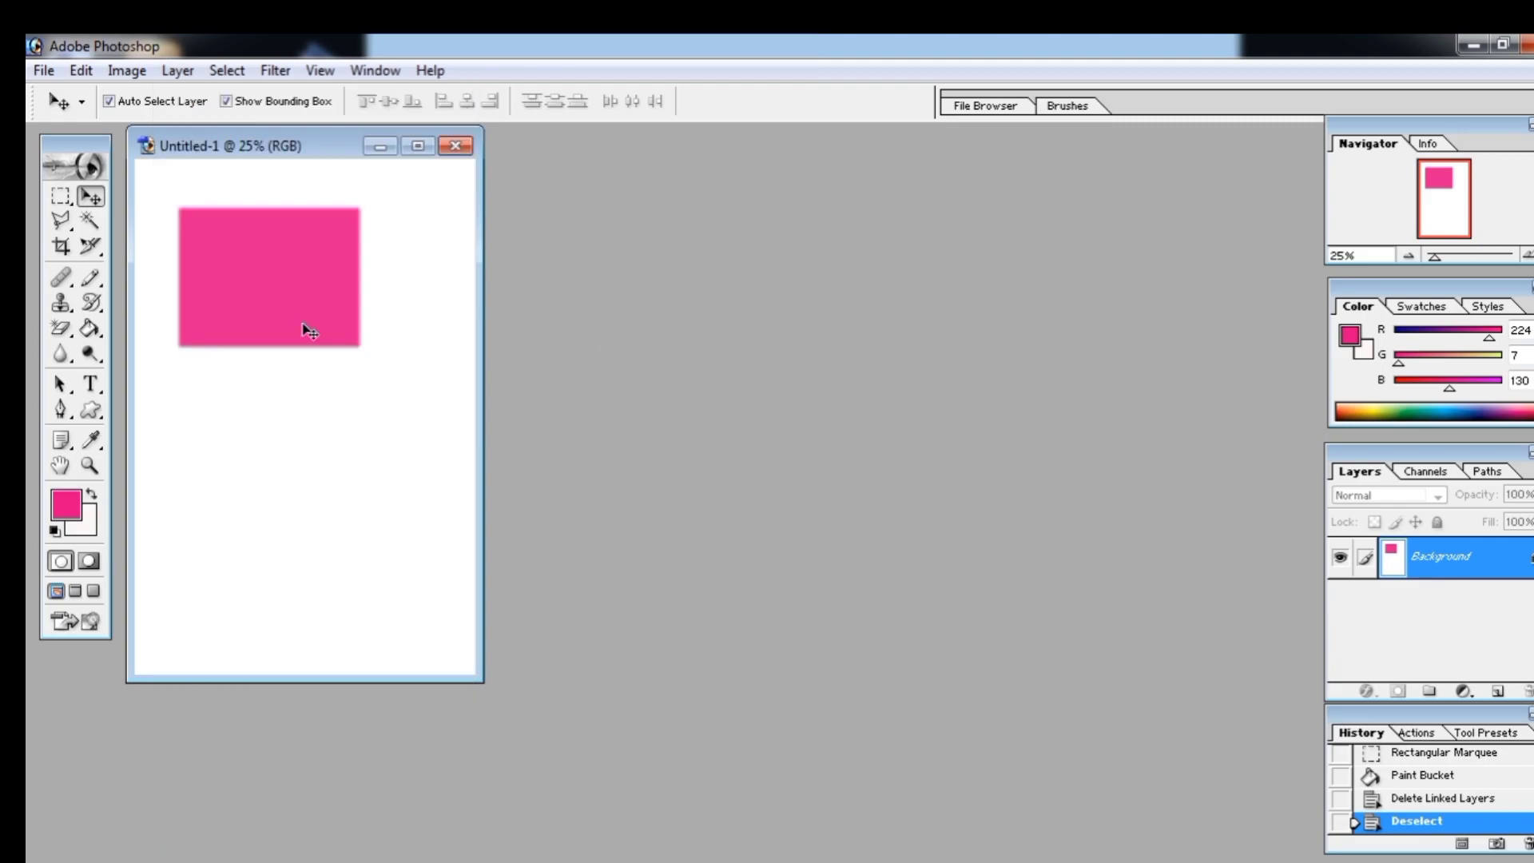
Fill a rectangular selection below the large rectangle on the Background with pink.
click(61, 195)
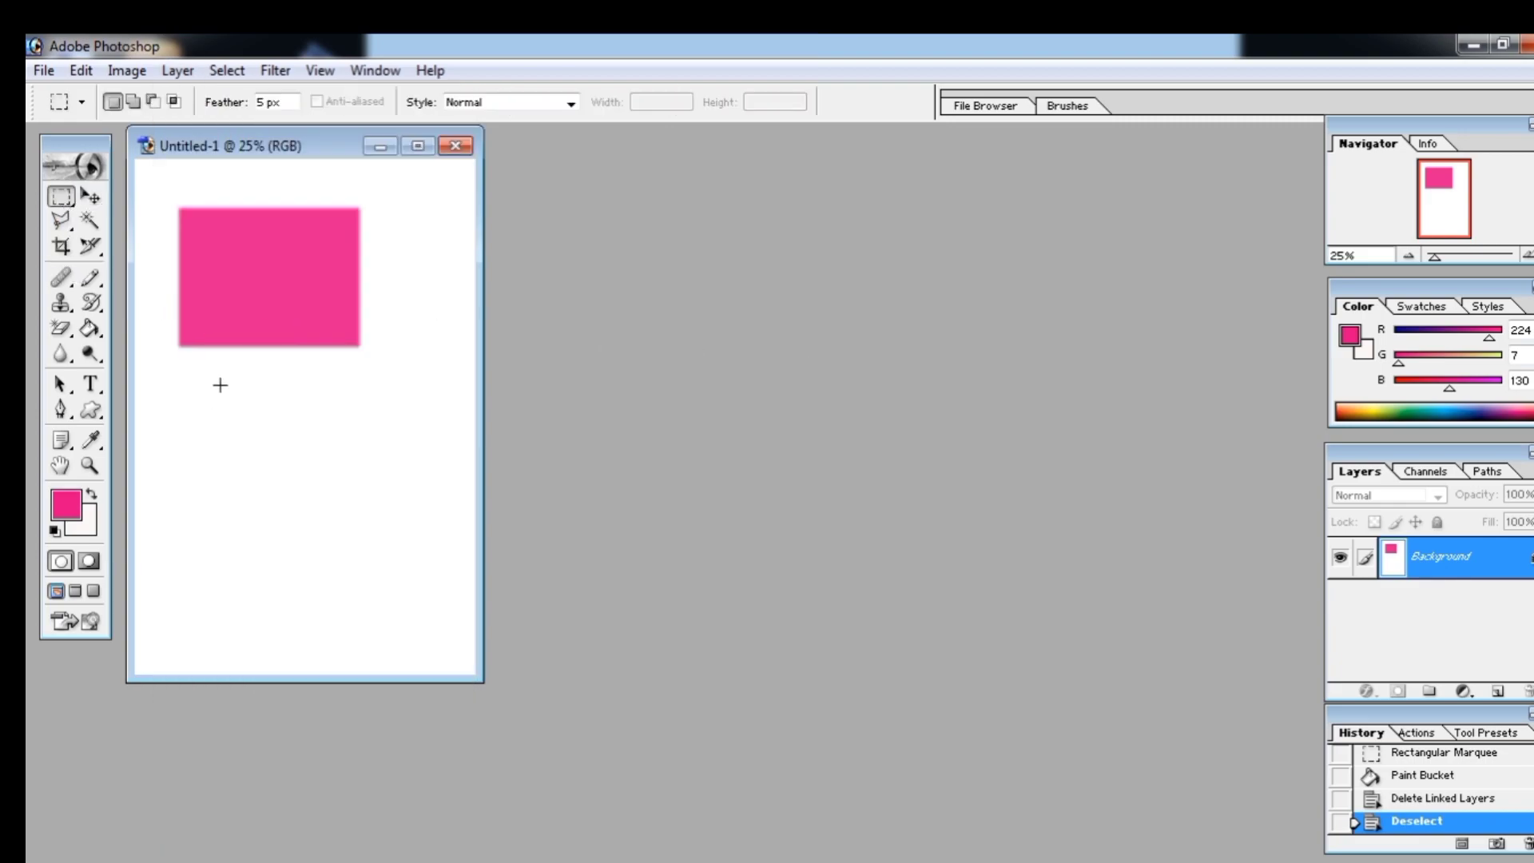
drag(220, 385, 359, 490)
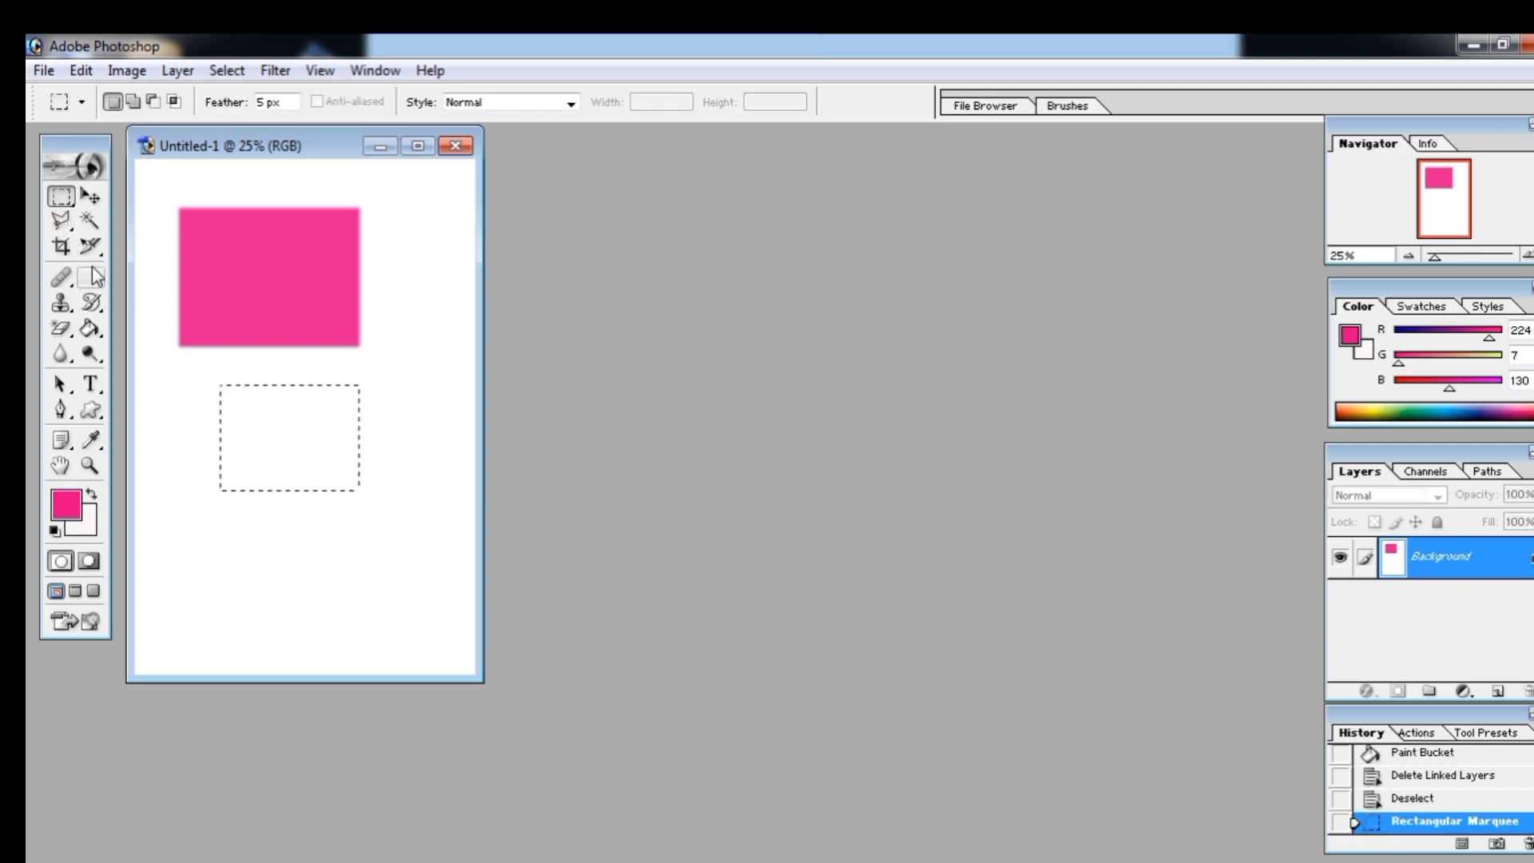
click(90, 328)
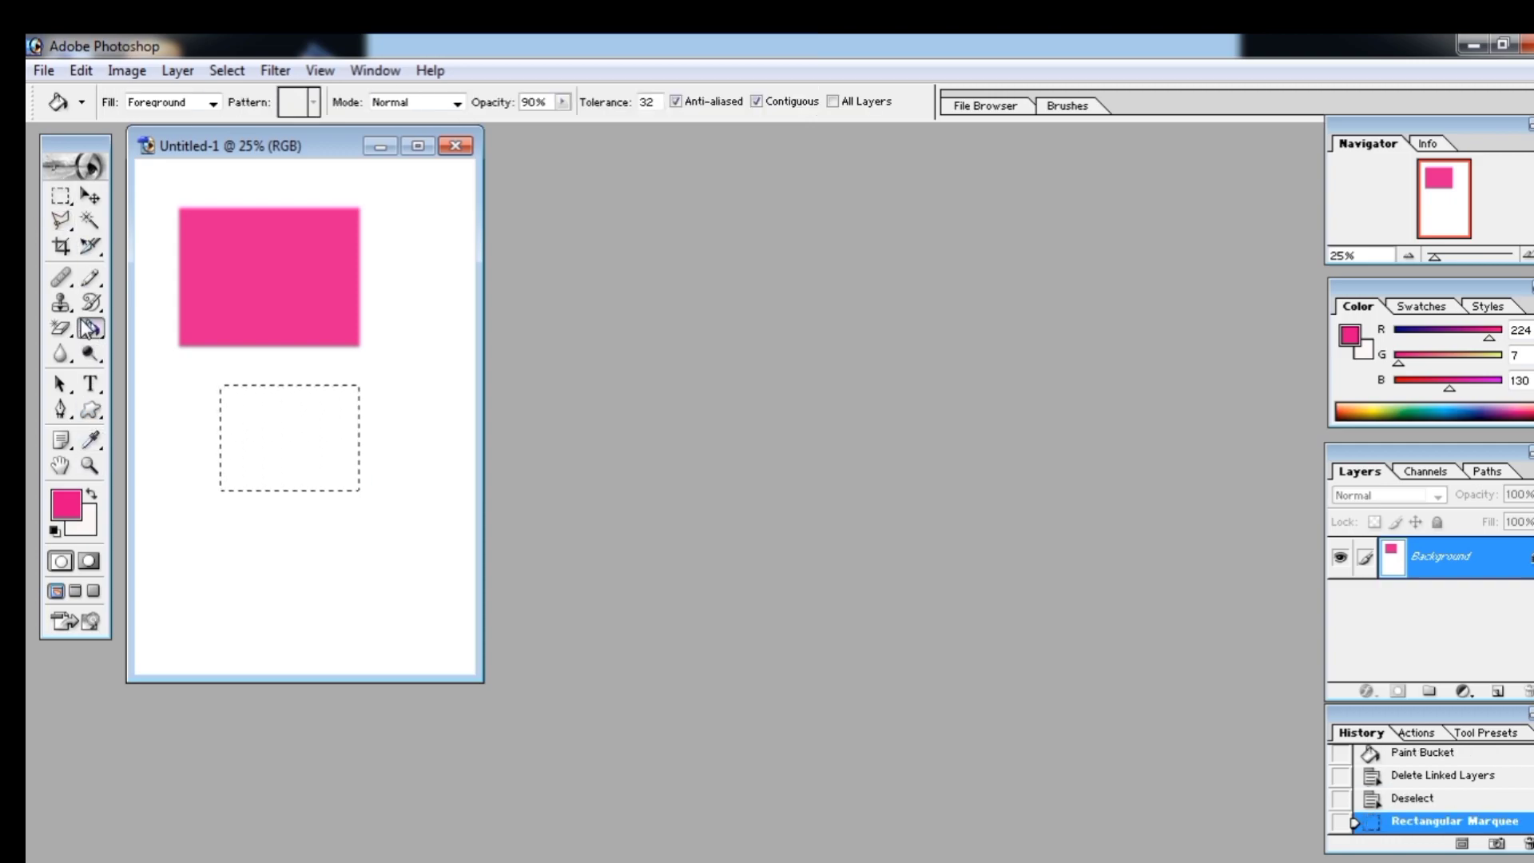
click(276, 447)
click(60, 196)
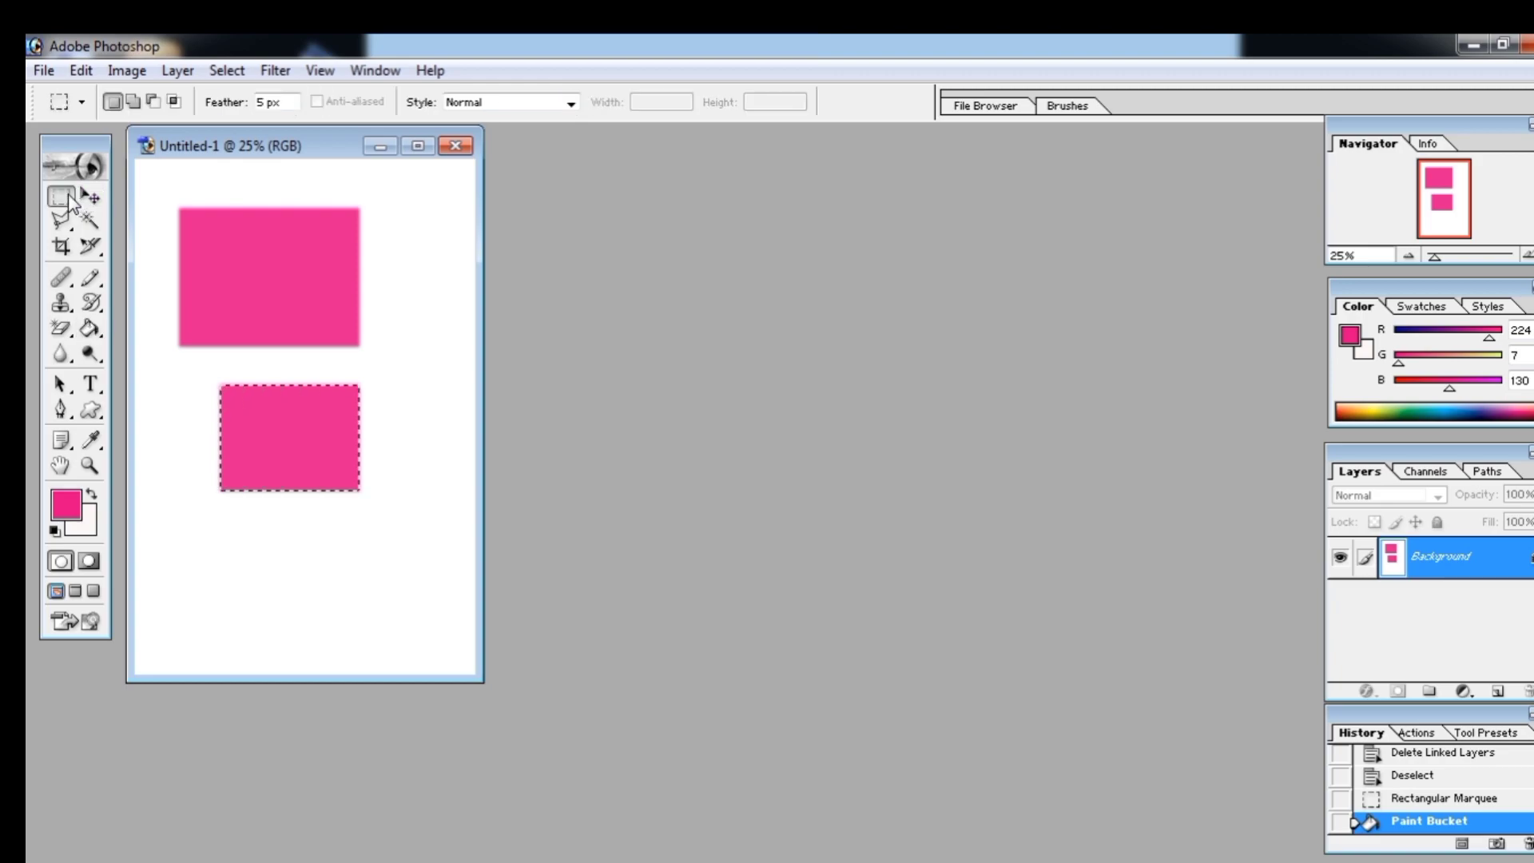
drag(157, 455, 224, 607)
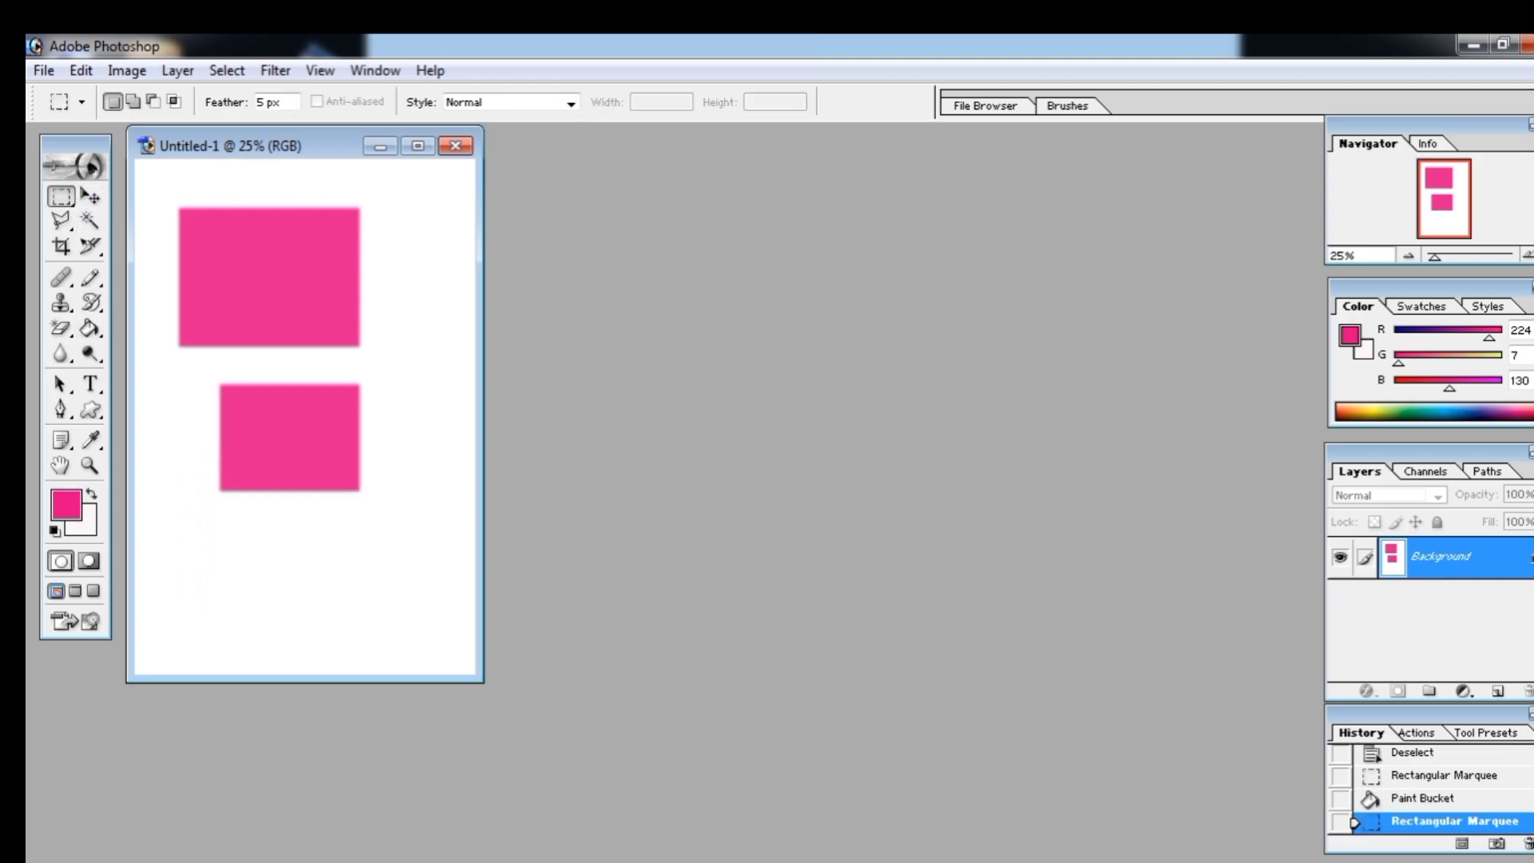
key(ctrl+z)
key(ctrl+z)
key(ctrl+z)
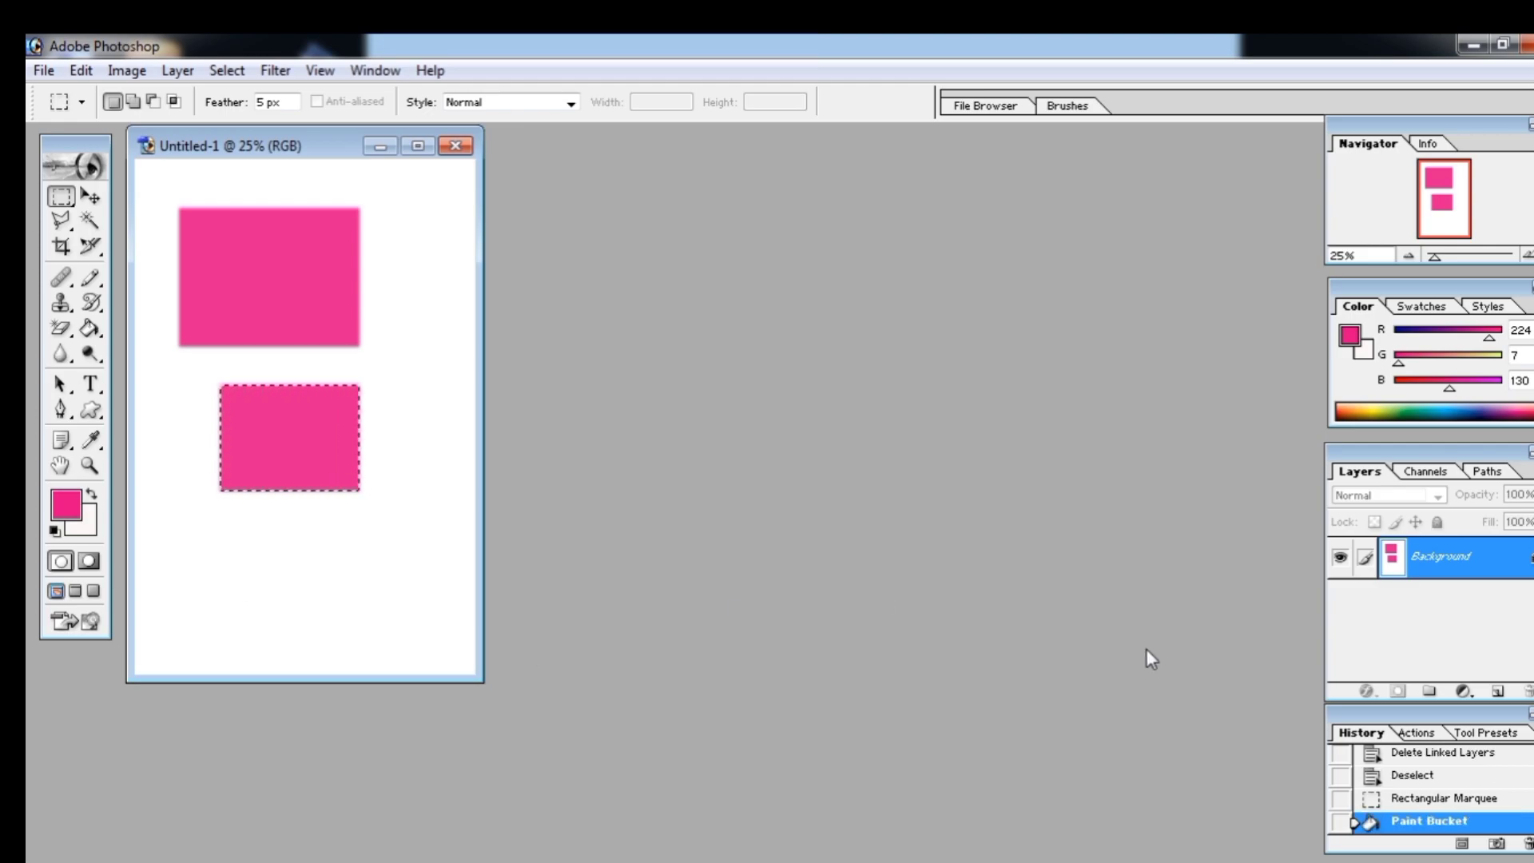
Add two new layers and fill a small rectangular selection on Layer 1, below the middle rectangle, with pink.
click(1498, 691)
click(1497, 691)
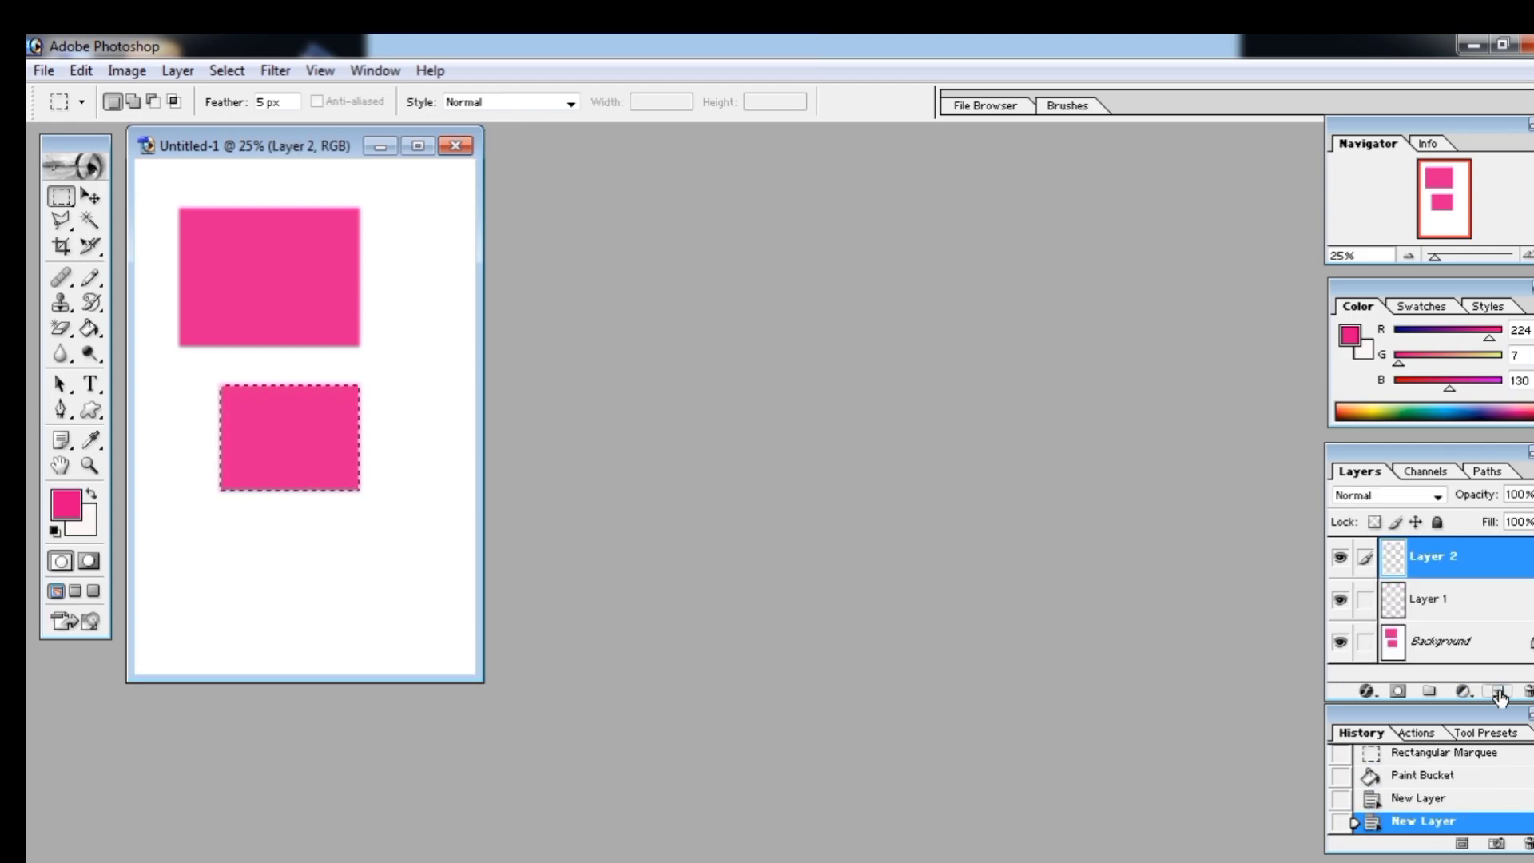
click(1450, 605)
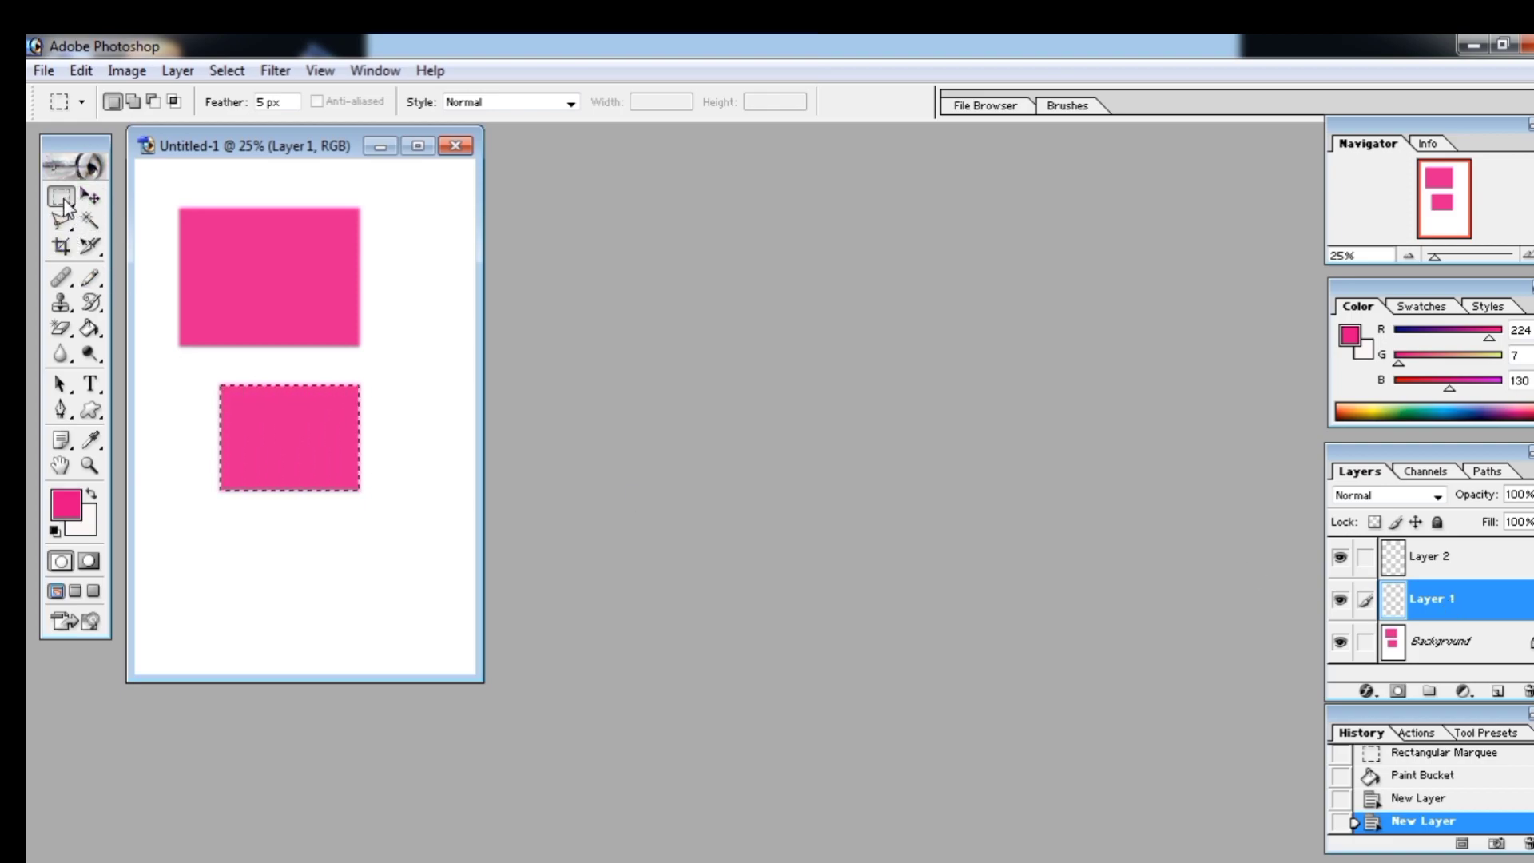
drag(180, 527, 261, 583)
click(96, 337)
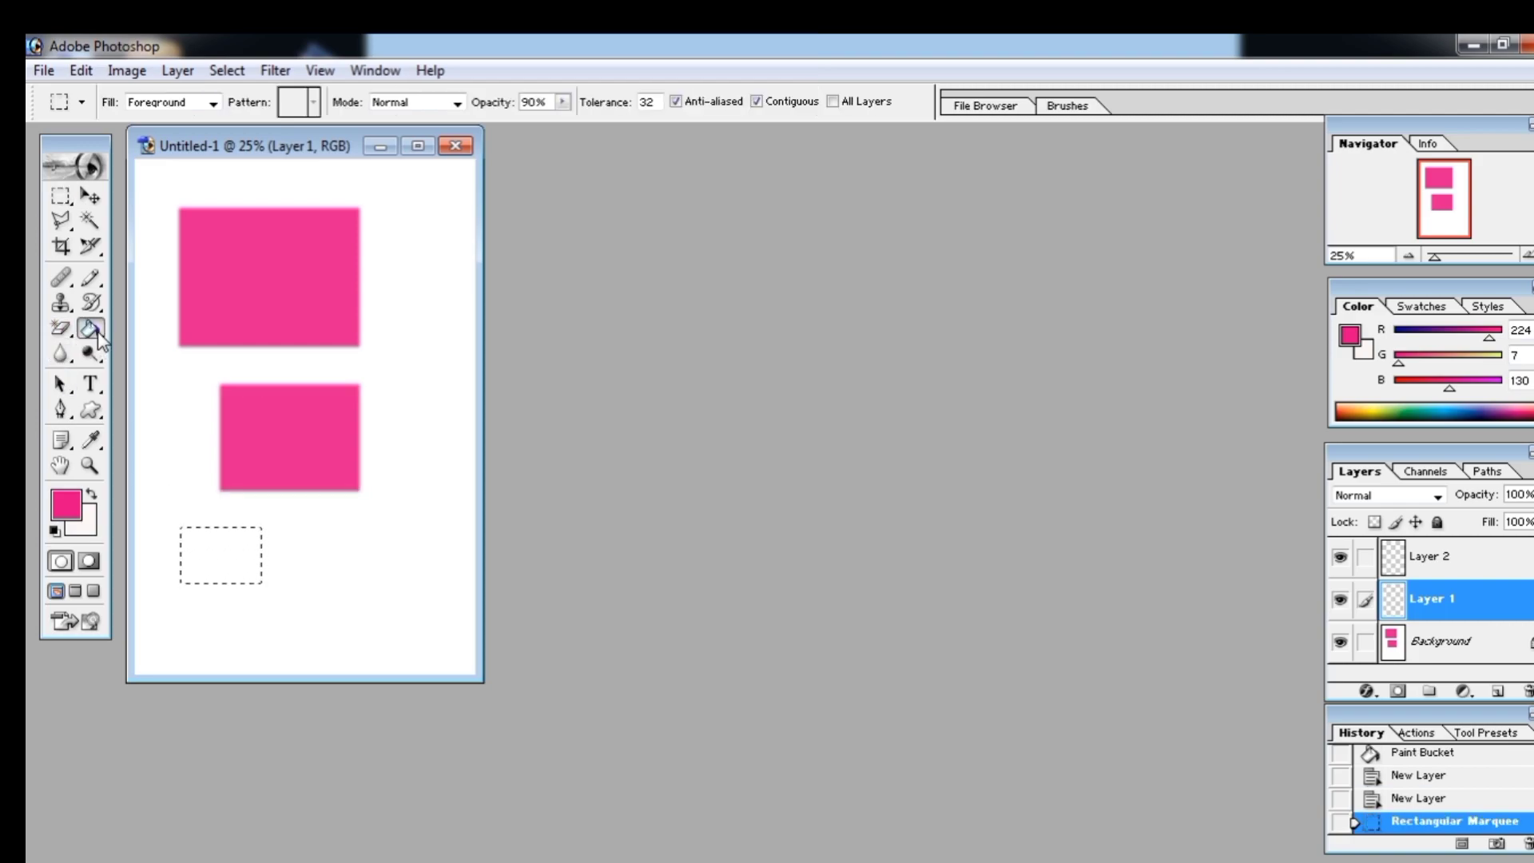
click(211, 557)
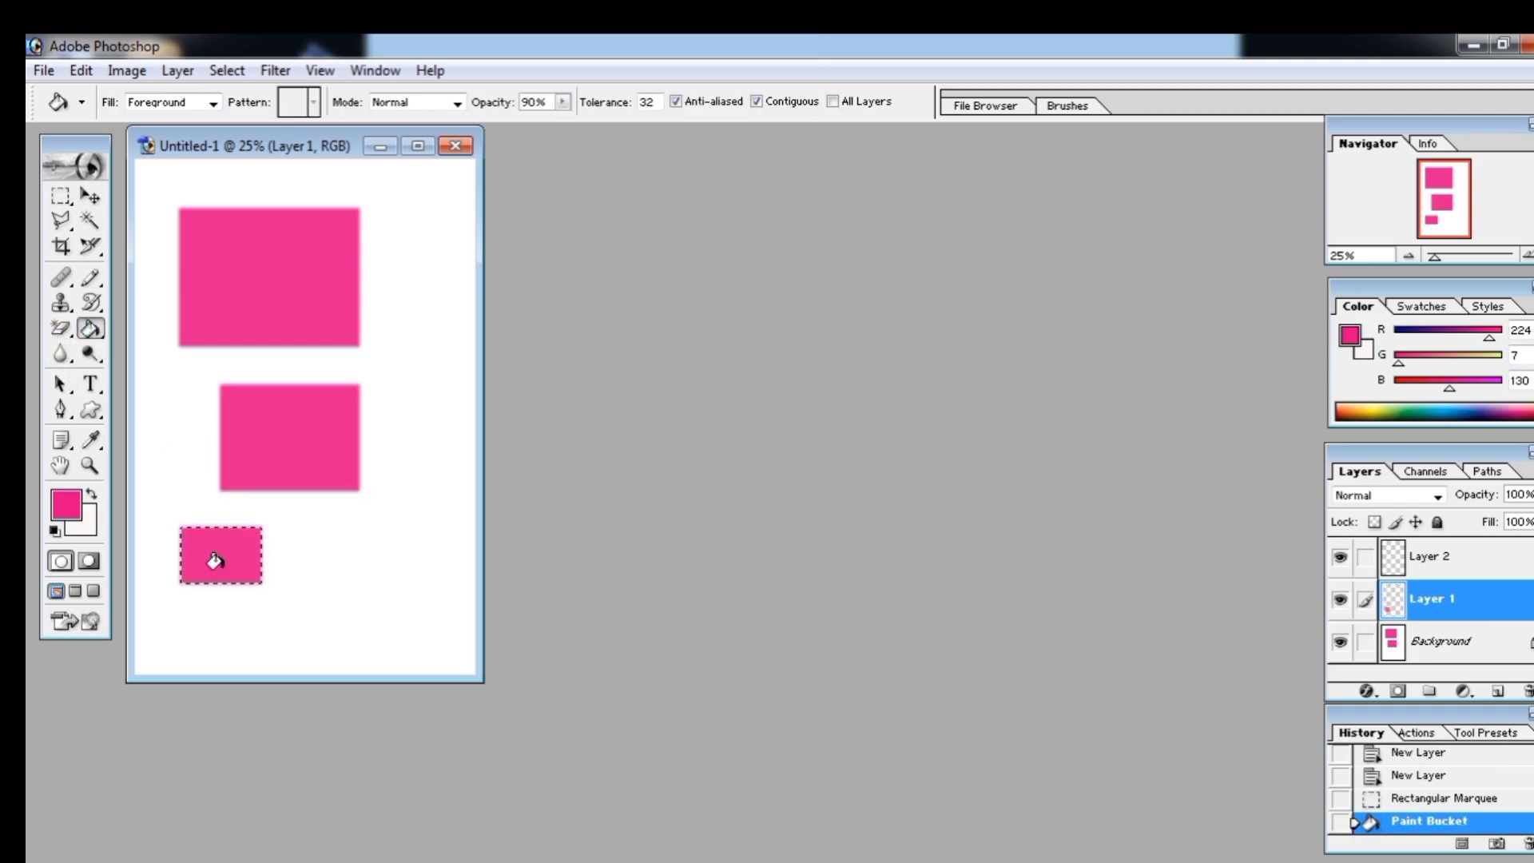
On Layer 2, fill another small rectangular selection beside Layer 1's rectangle with pink and clear the selection.
click(1467, 556)
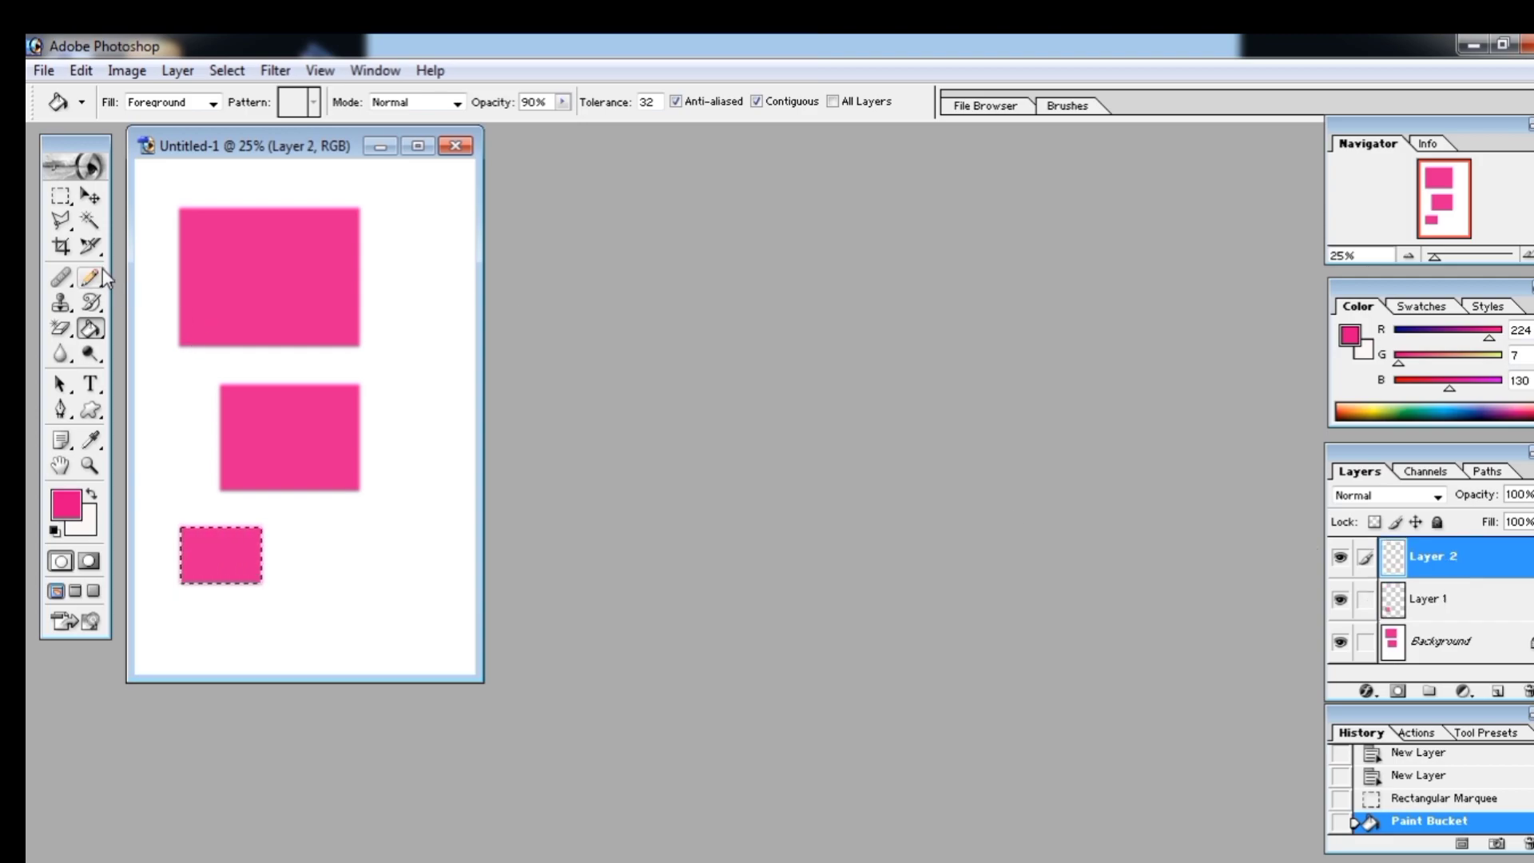
click(62, 246)
click(60, 196)
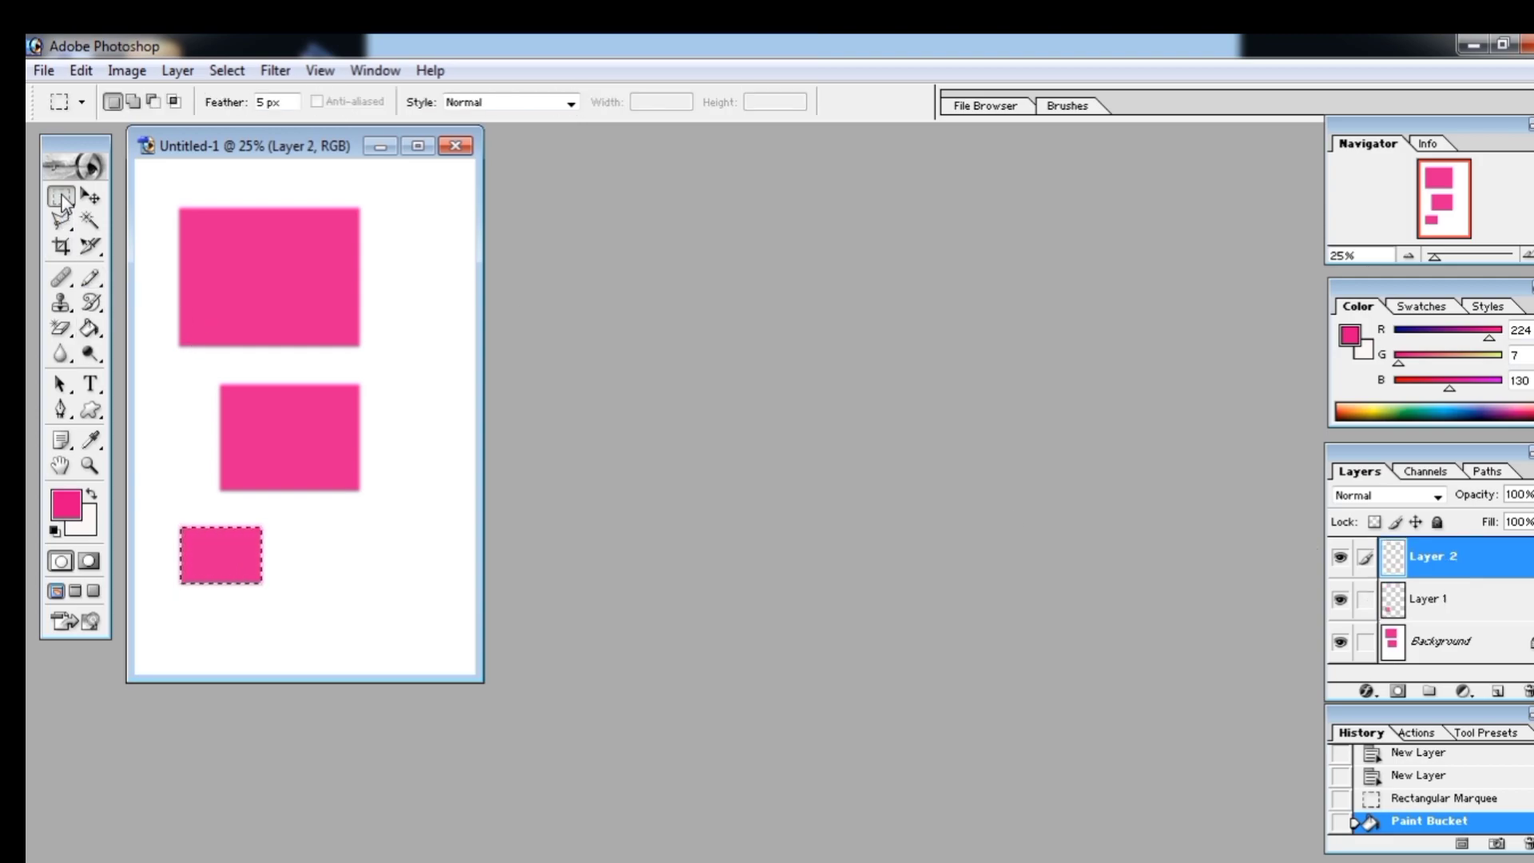
click(294, 523)
drag(295, 523, 365, 571)
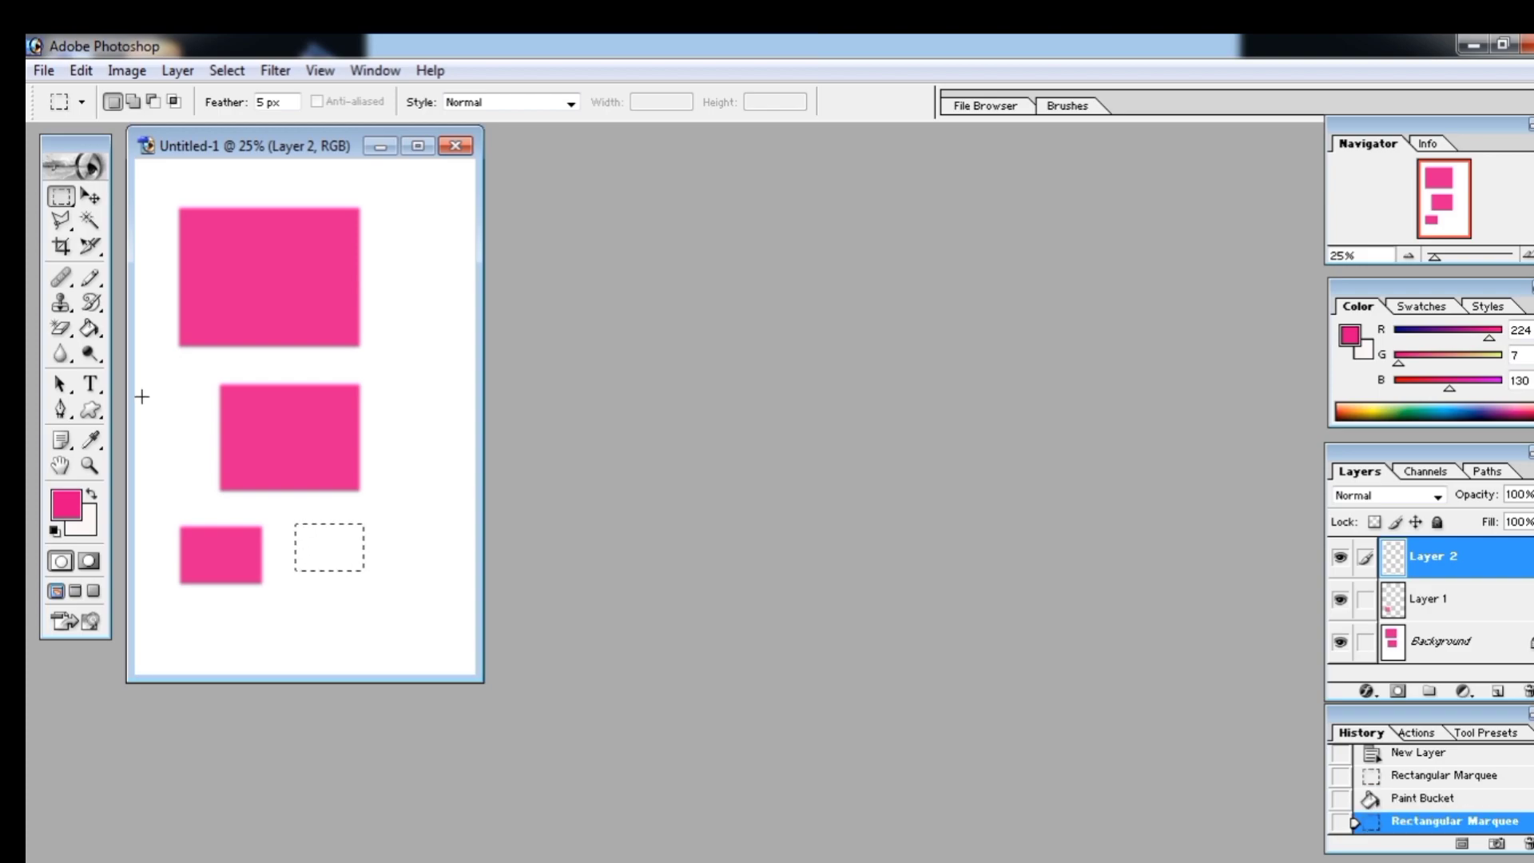
click(91, 331)
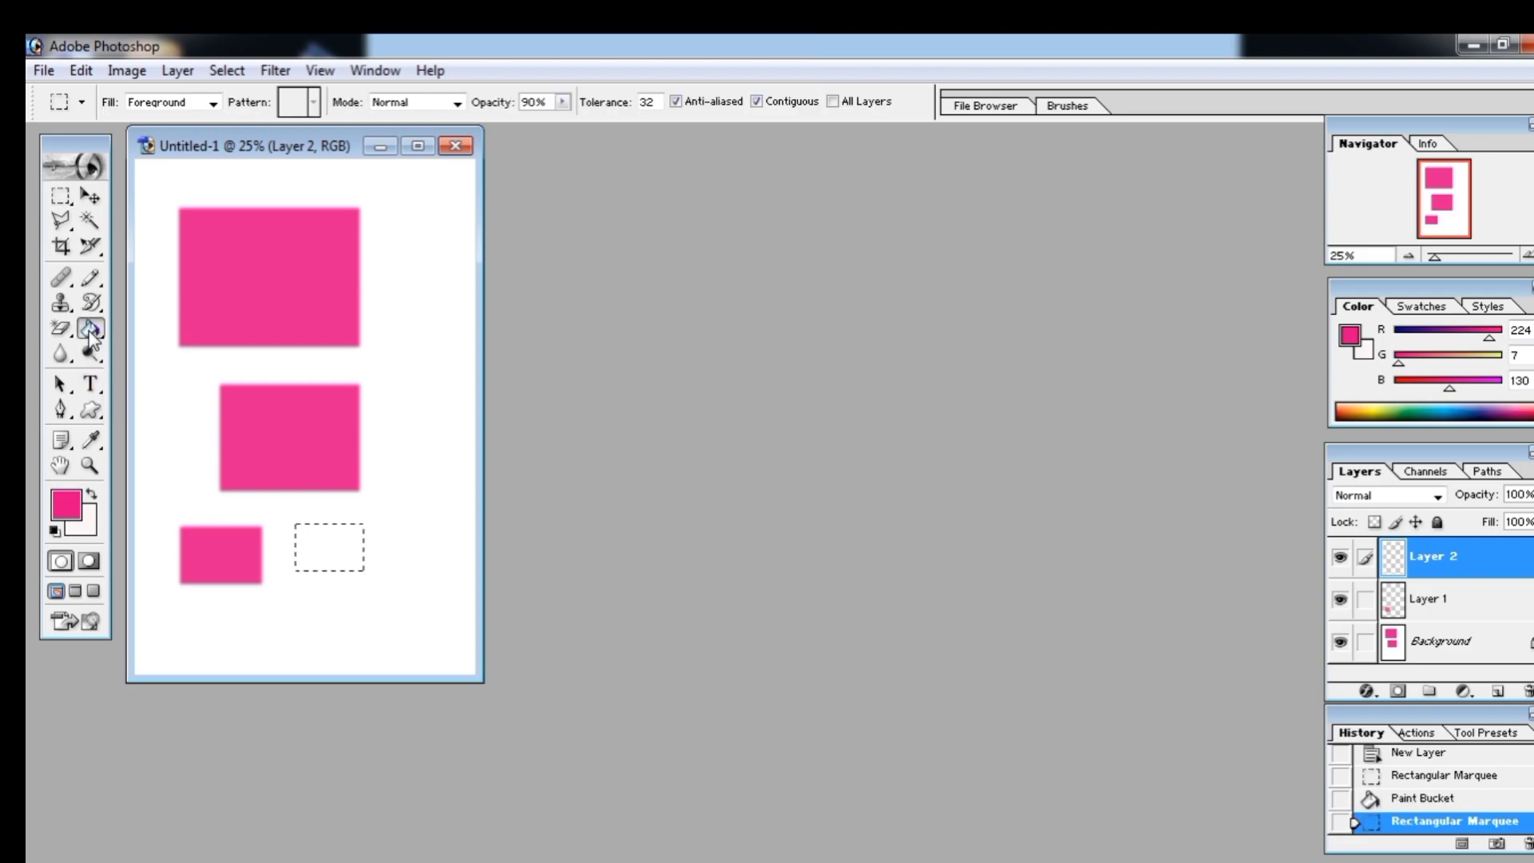
click(324, 538)
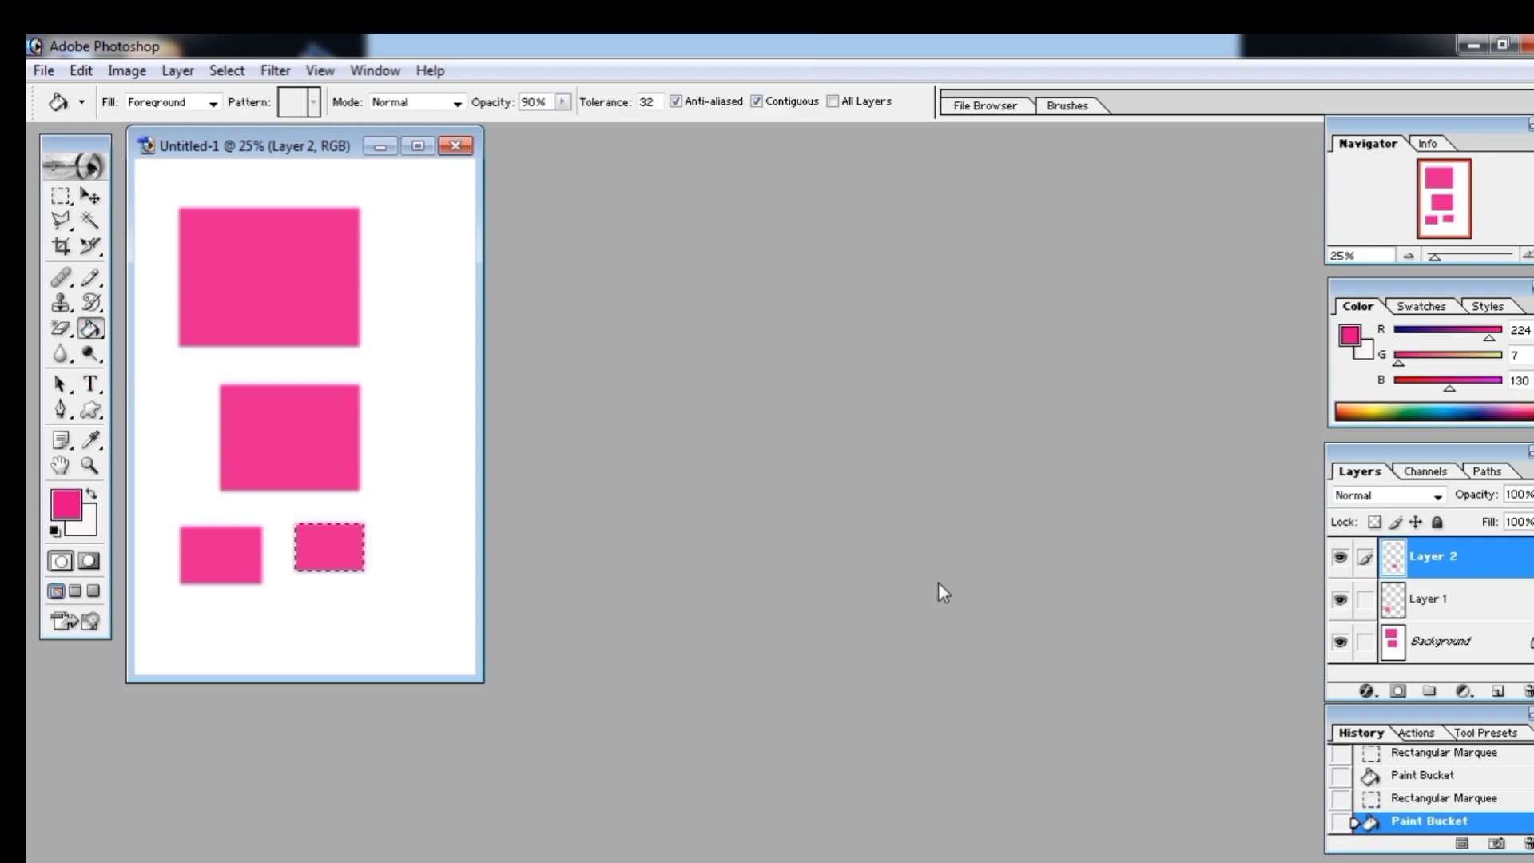
key(ctrl+d)
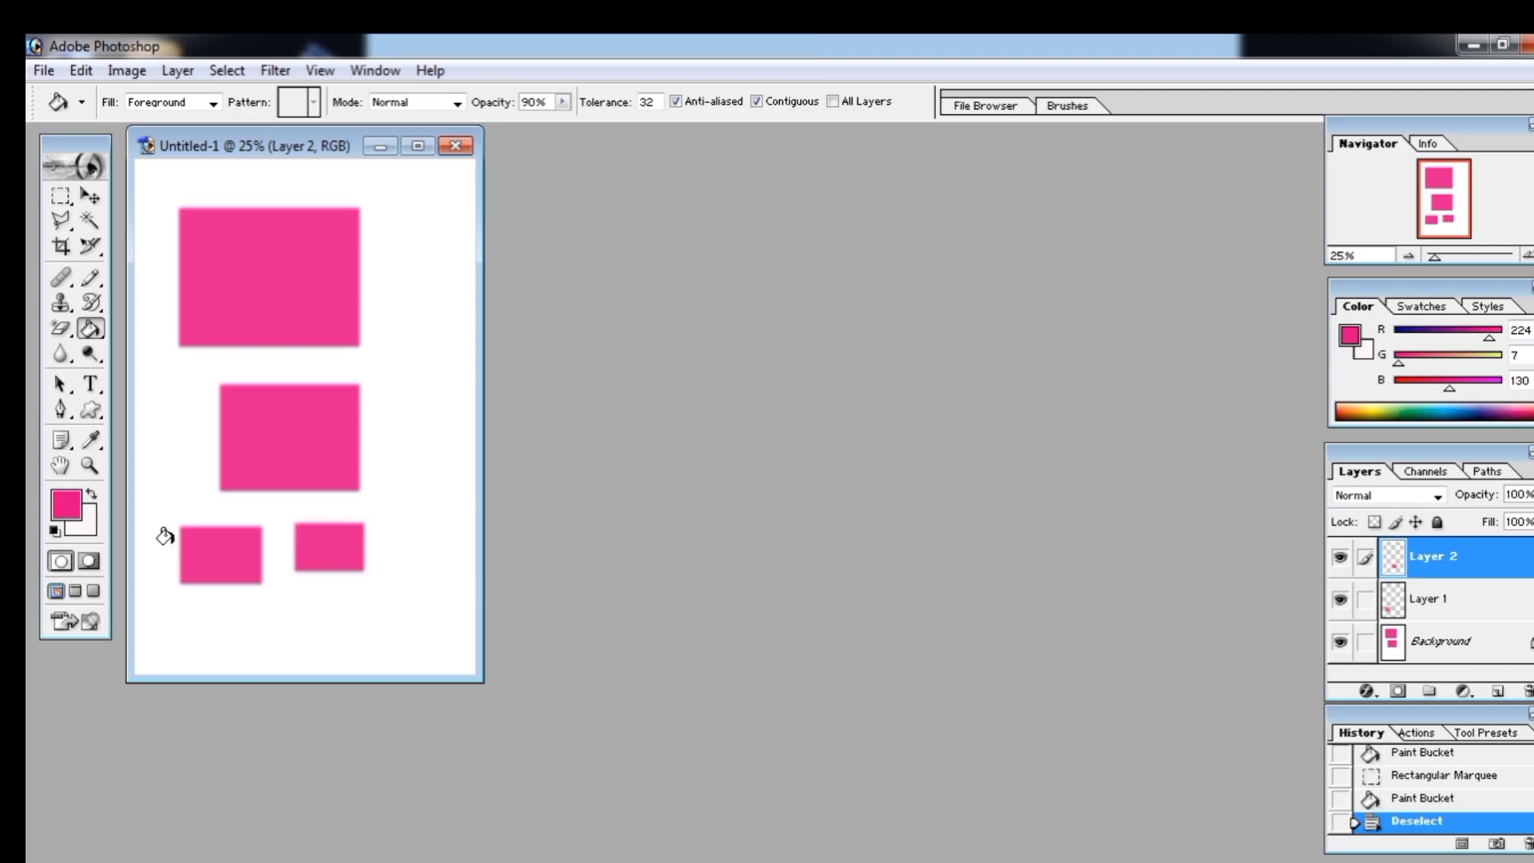
Move Layer 1's small rectangle slightly up and Layer 2's small rectangle slightly left and down.
click(90, 196)
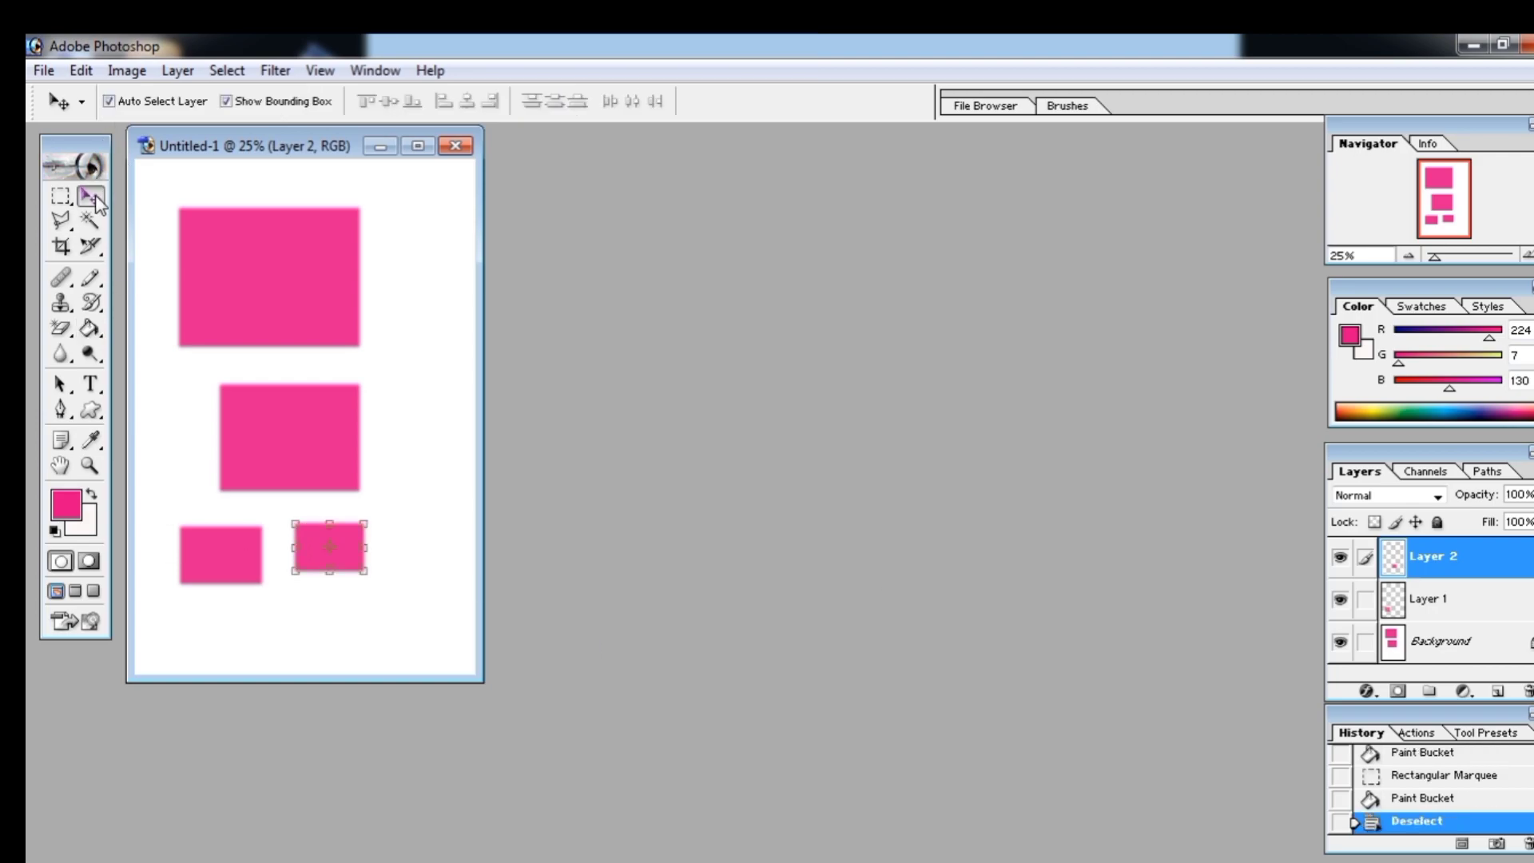
click(223, 530)
drag(224, 531, 223, 524)
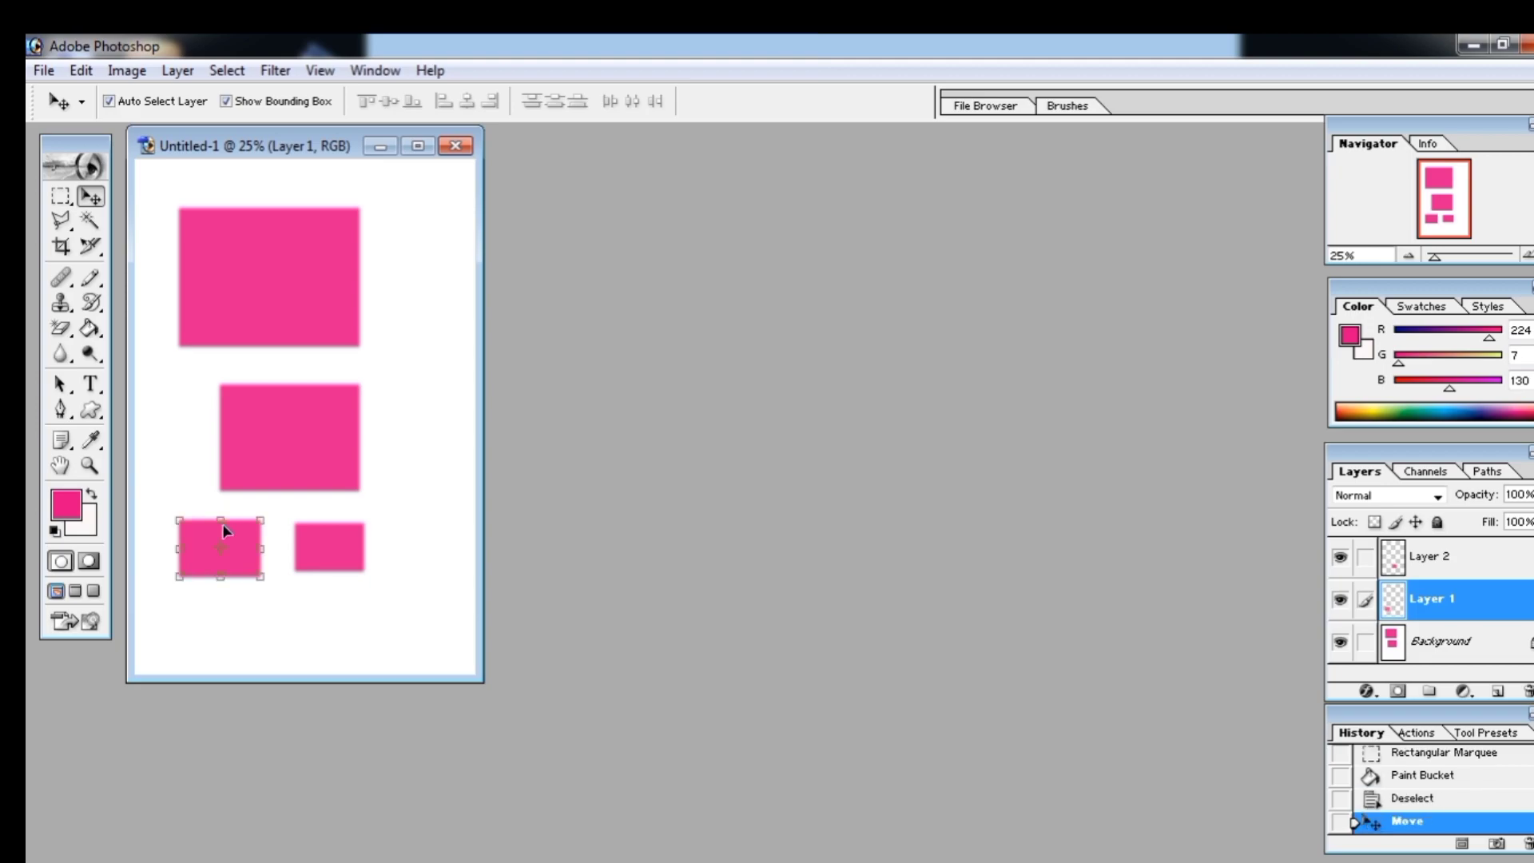
click(342, 566)
mouse_move(342, 566)
mouse_down()
mouse_move(345, 597)
mouse_move(333, 571)
mouse_up()
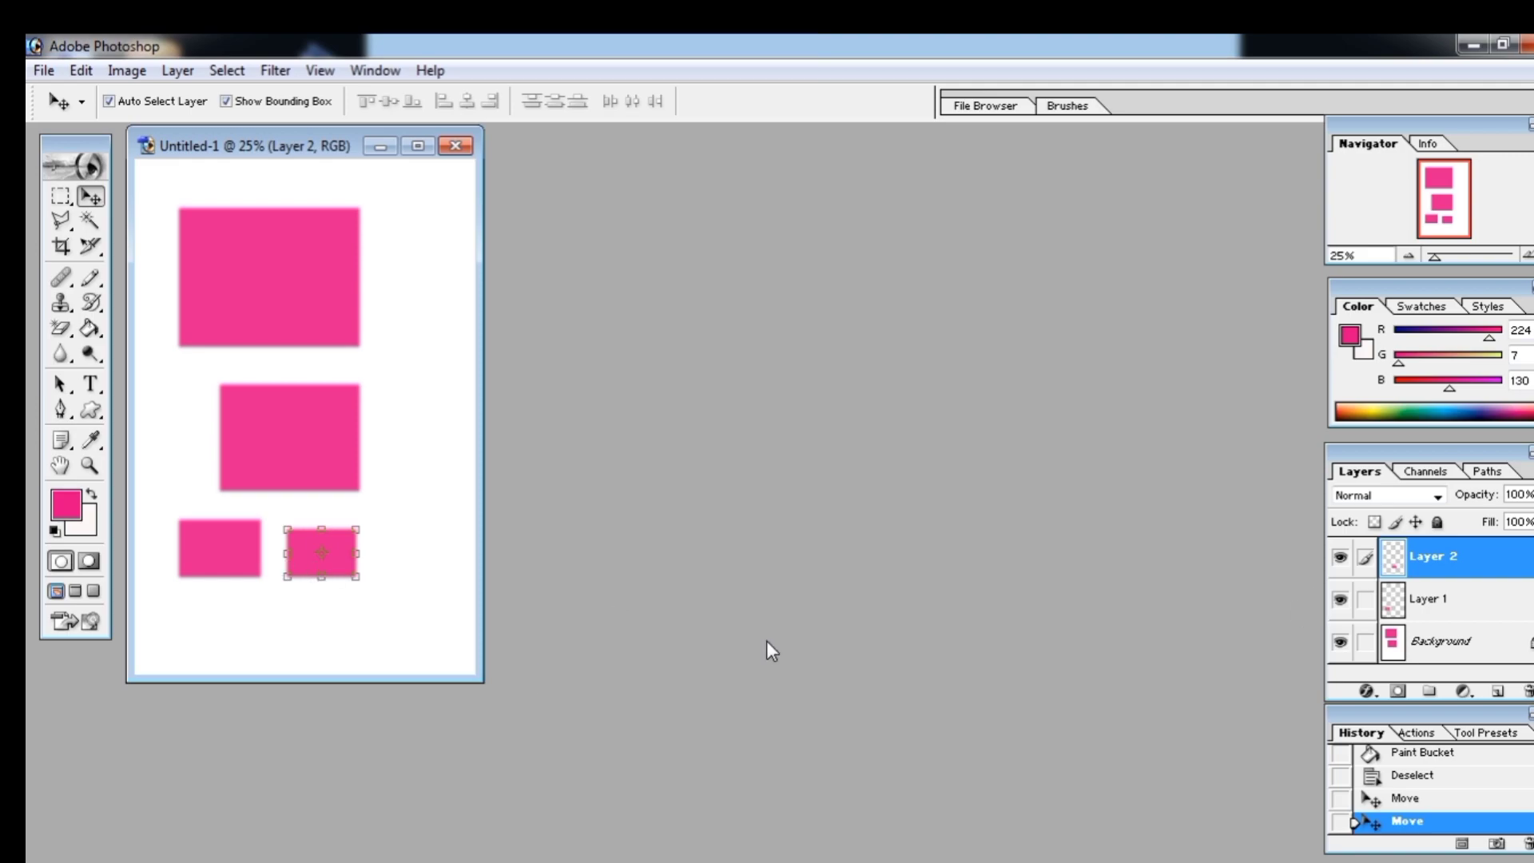
Hide Layer 1 and Layer 2, leaving the Background visible.
click(1339, 642)
click(1340, 600)
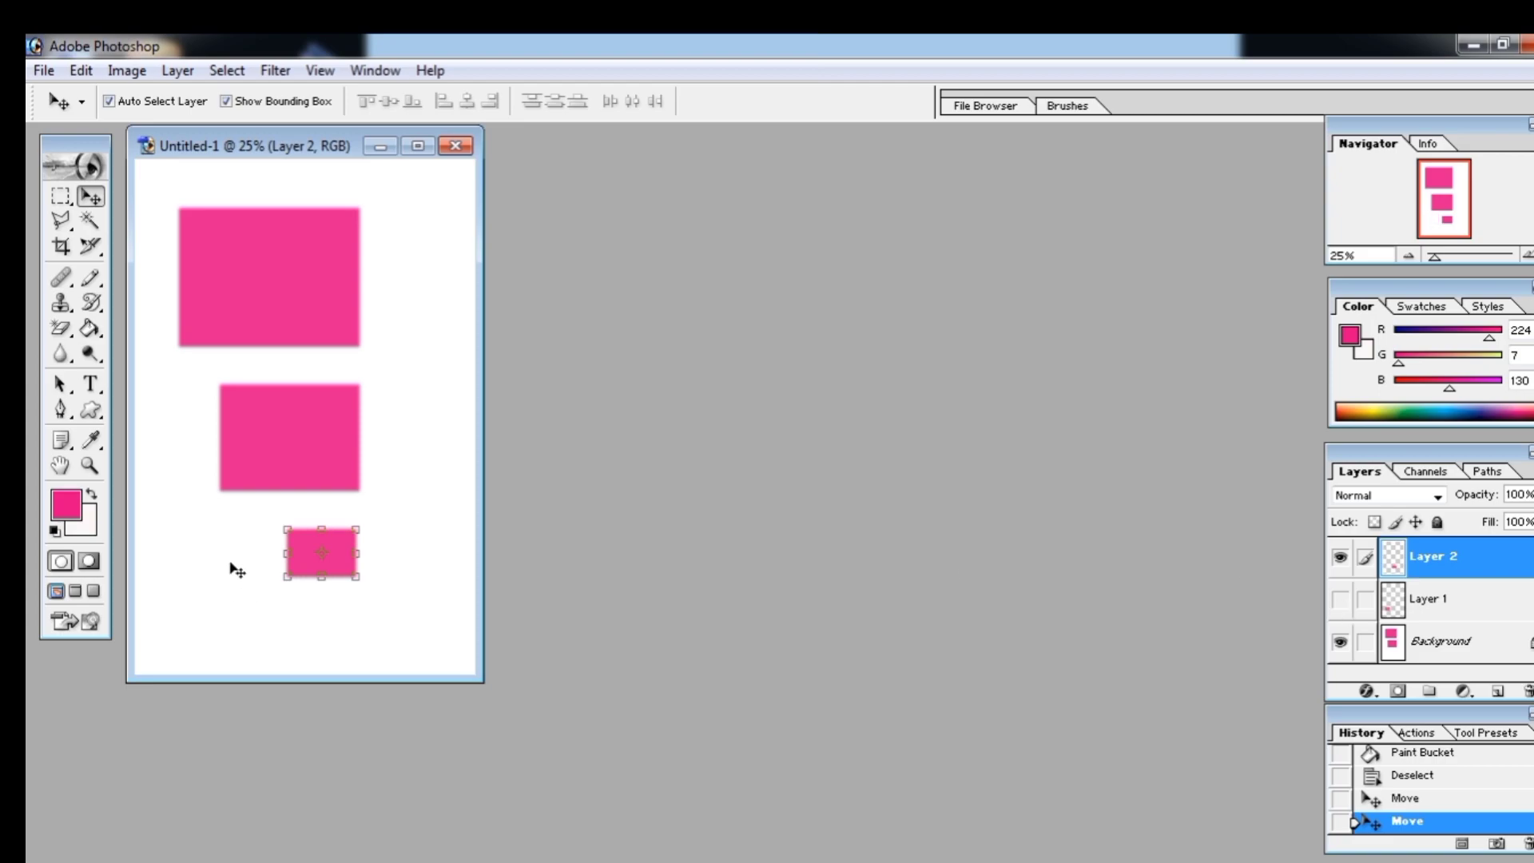
click(1340, 559)
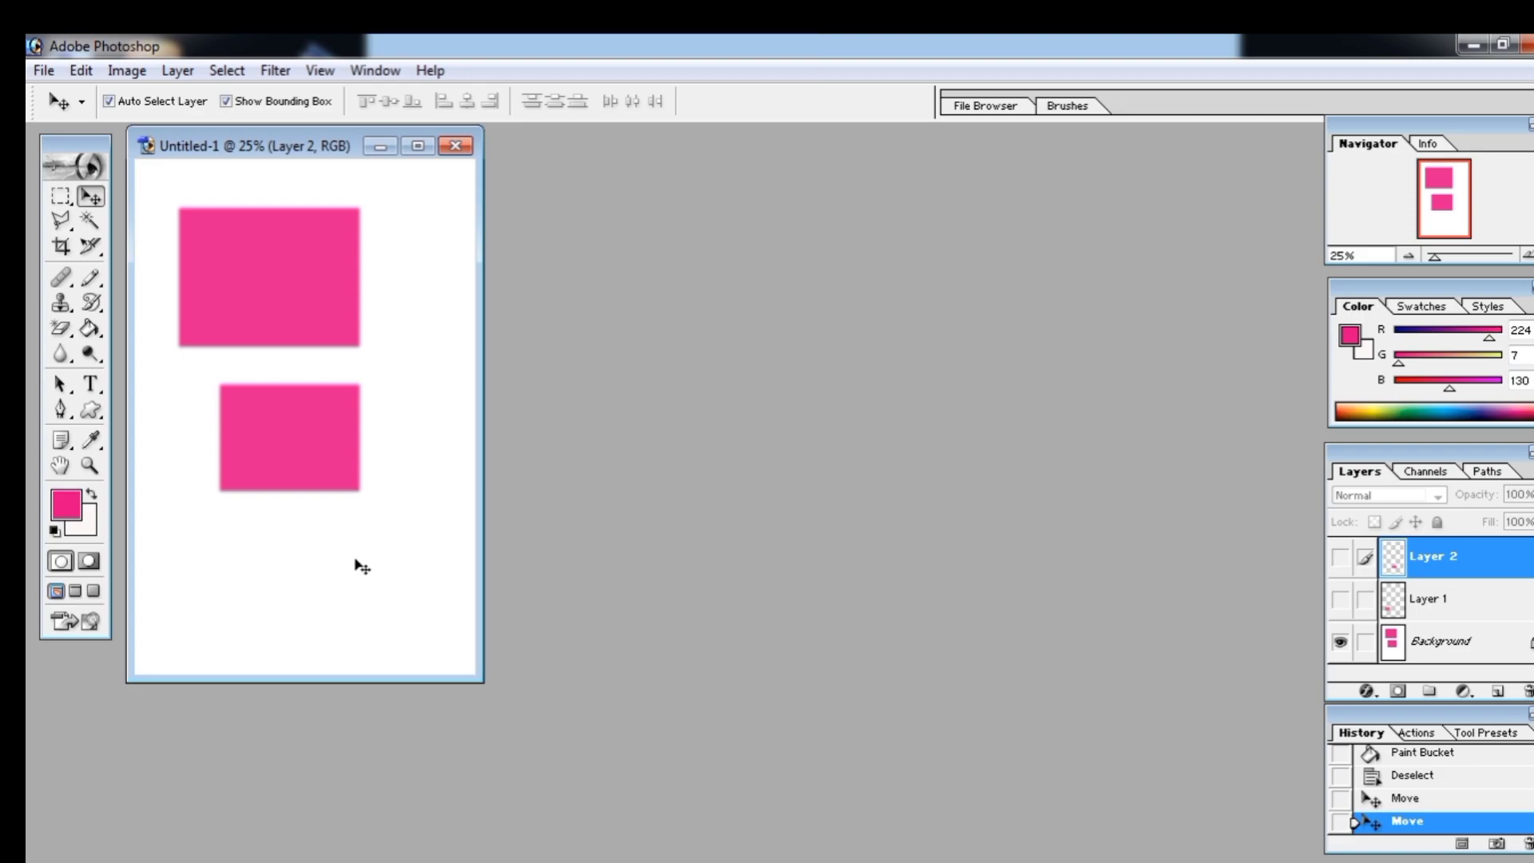
Create a new layer above Layer 2, keep it active and leave Layer 2 hidden.
click(1494, 692)
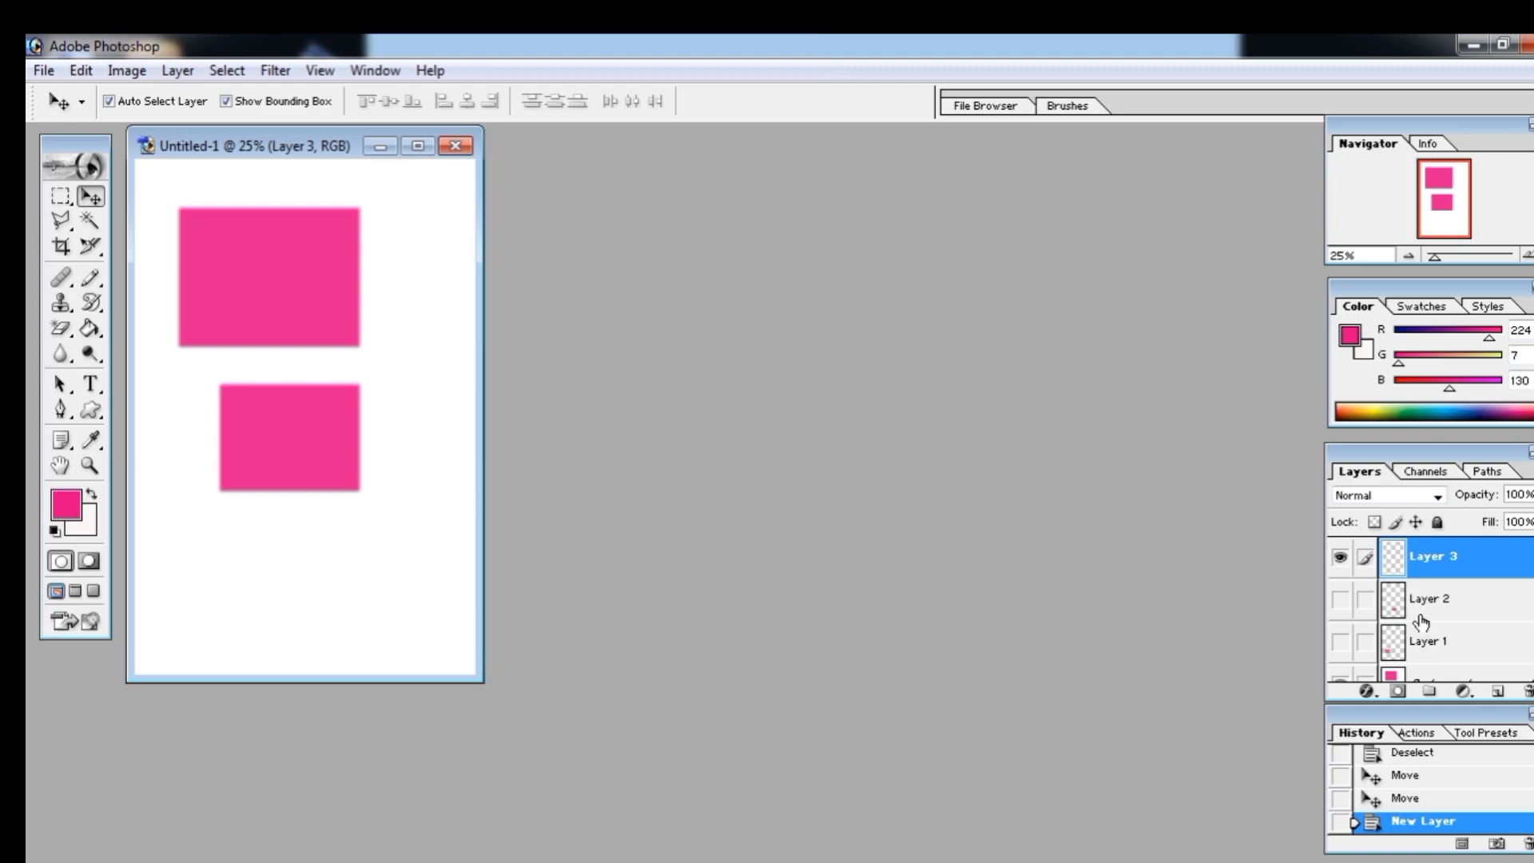
click(1392, 616)
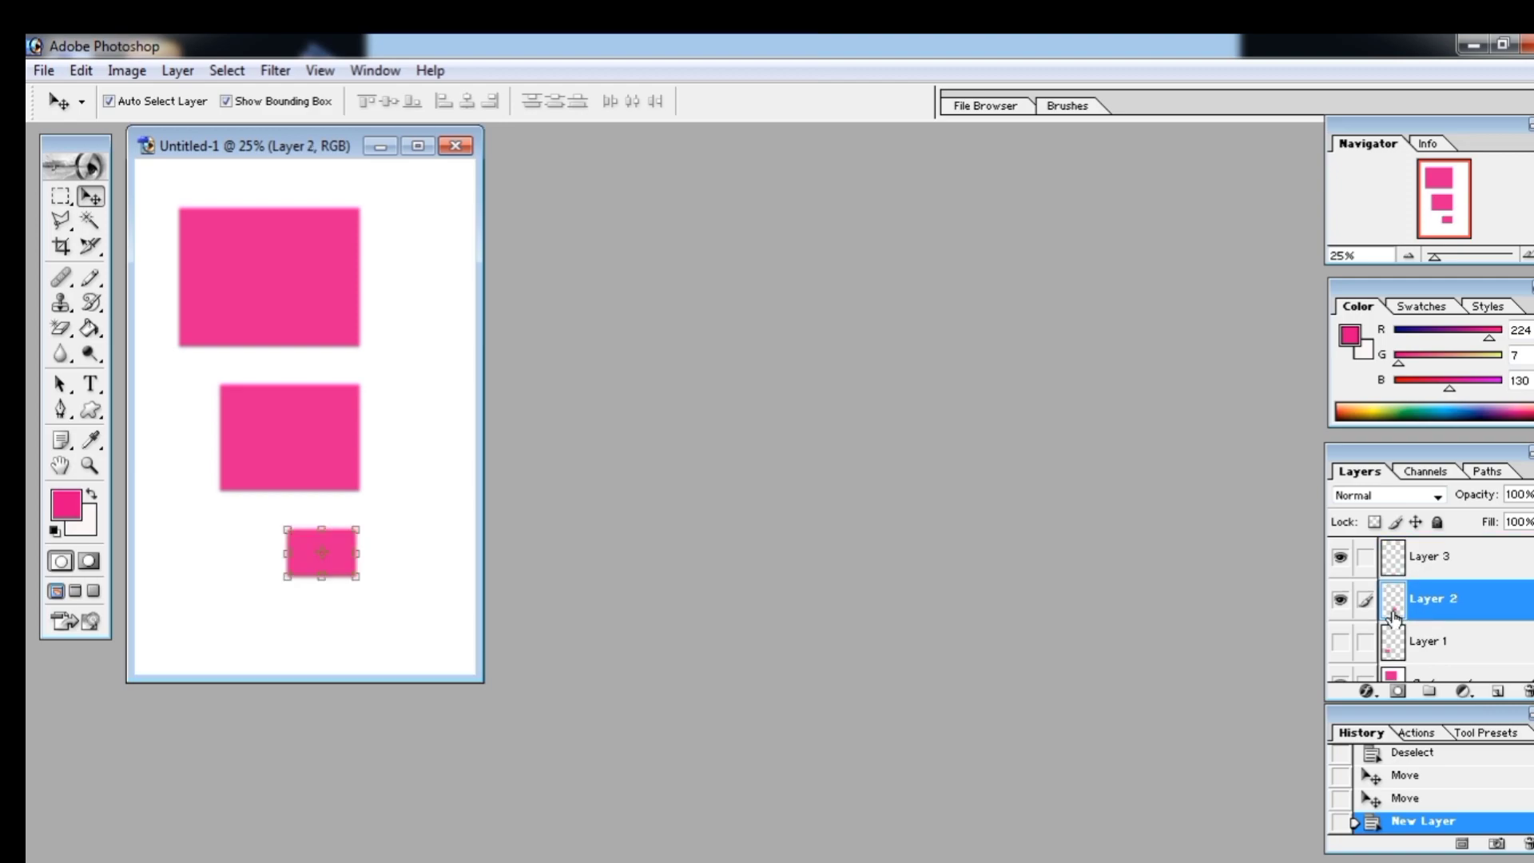
click(1417, 569)
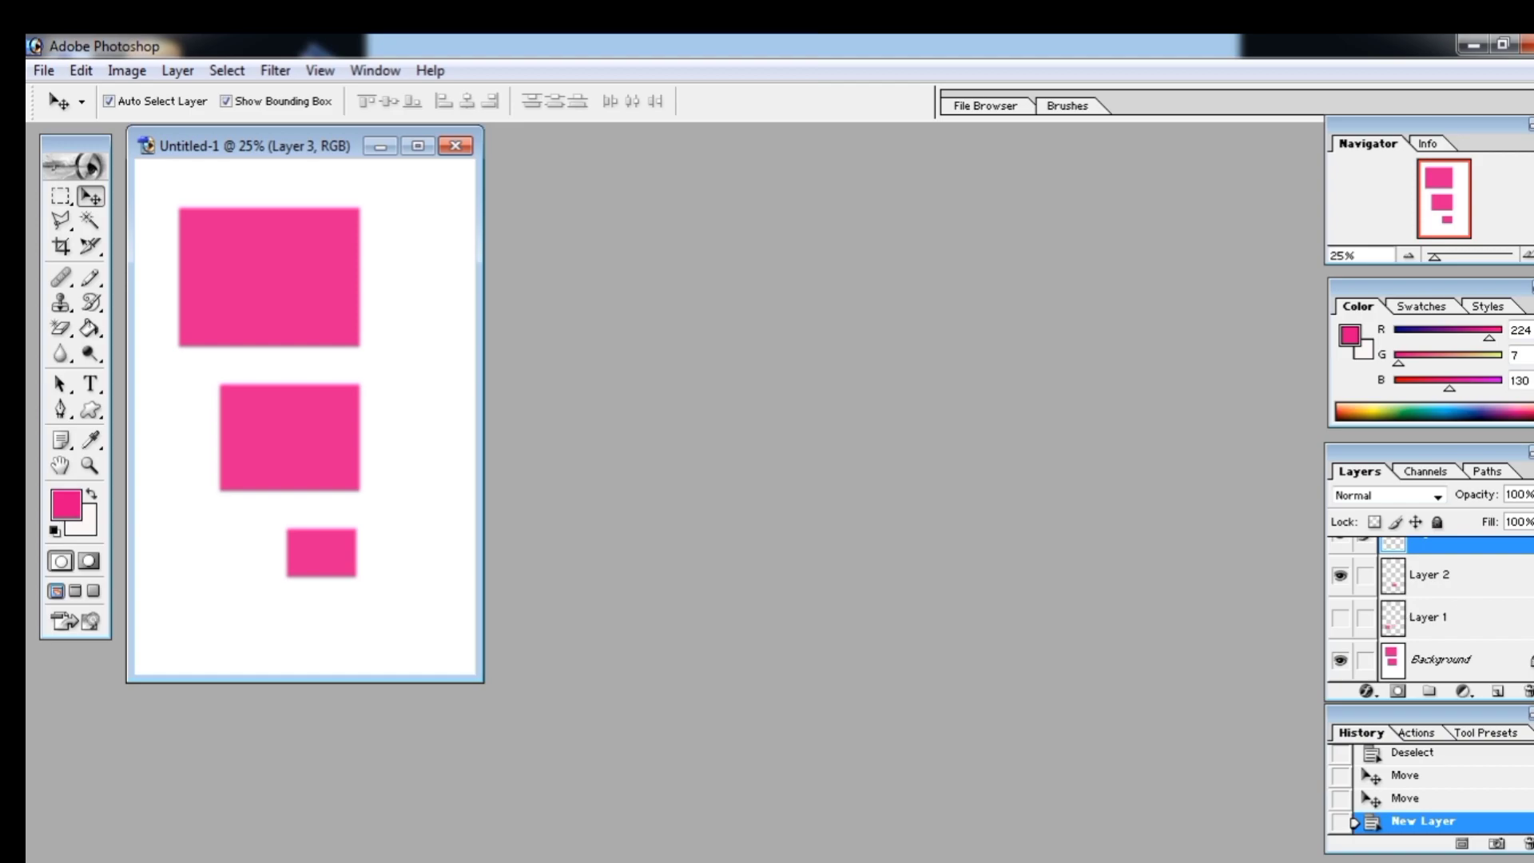
scroll(1430, 609, up, 1)
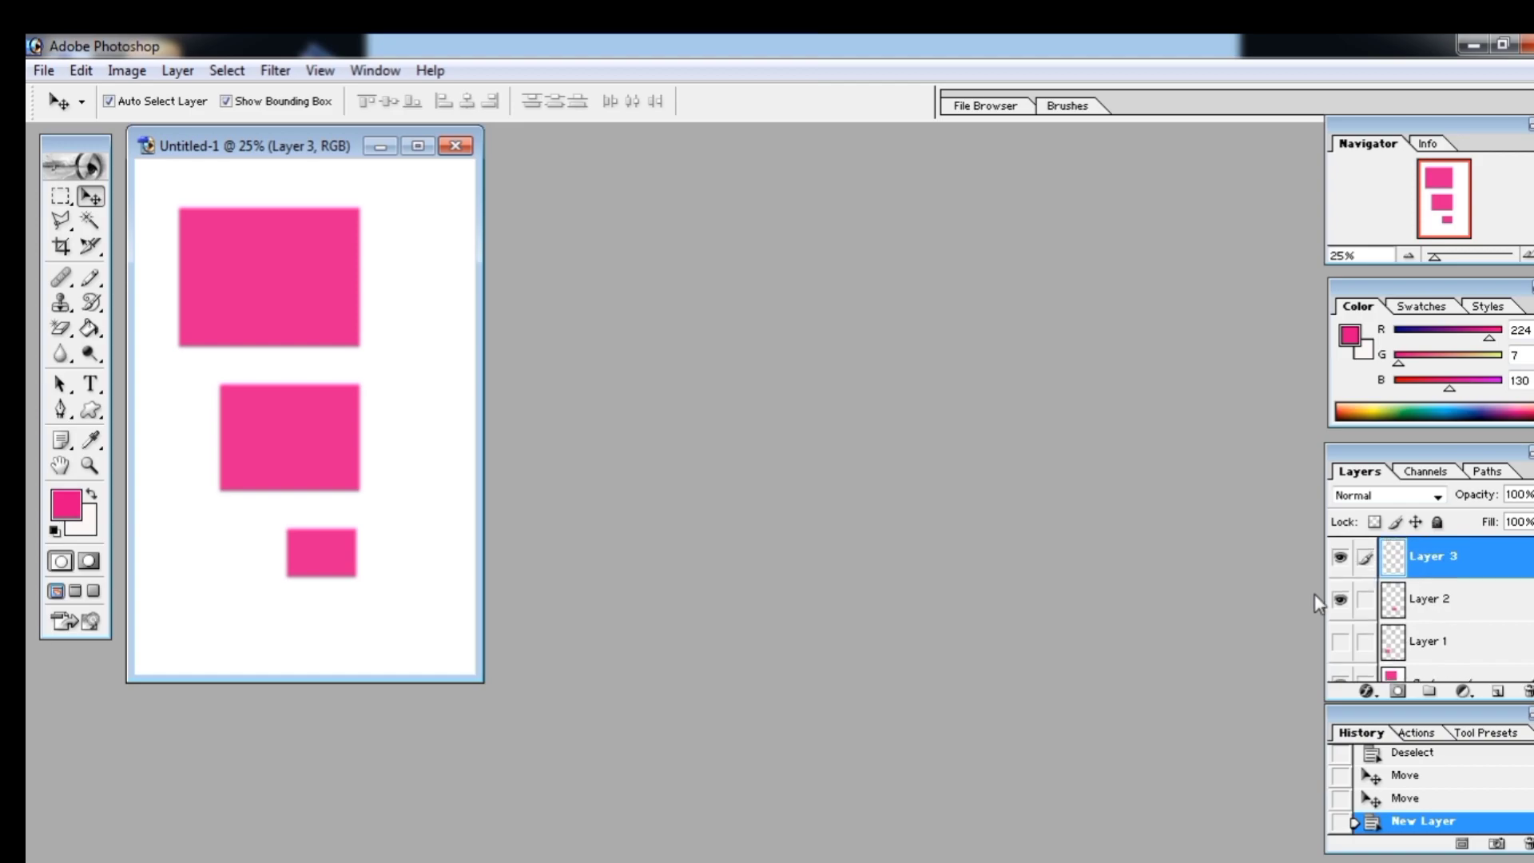
click(1341, 601)
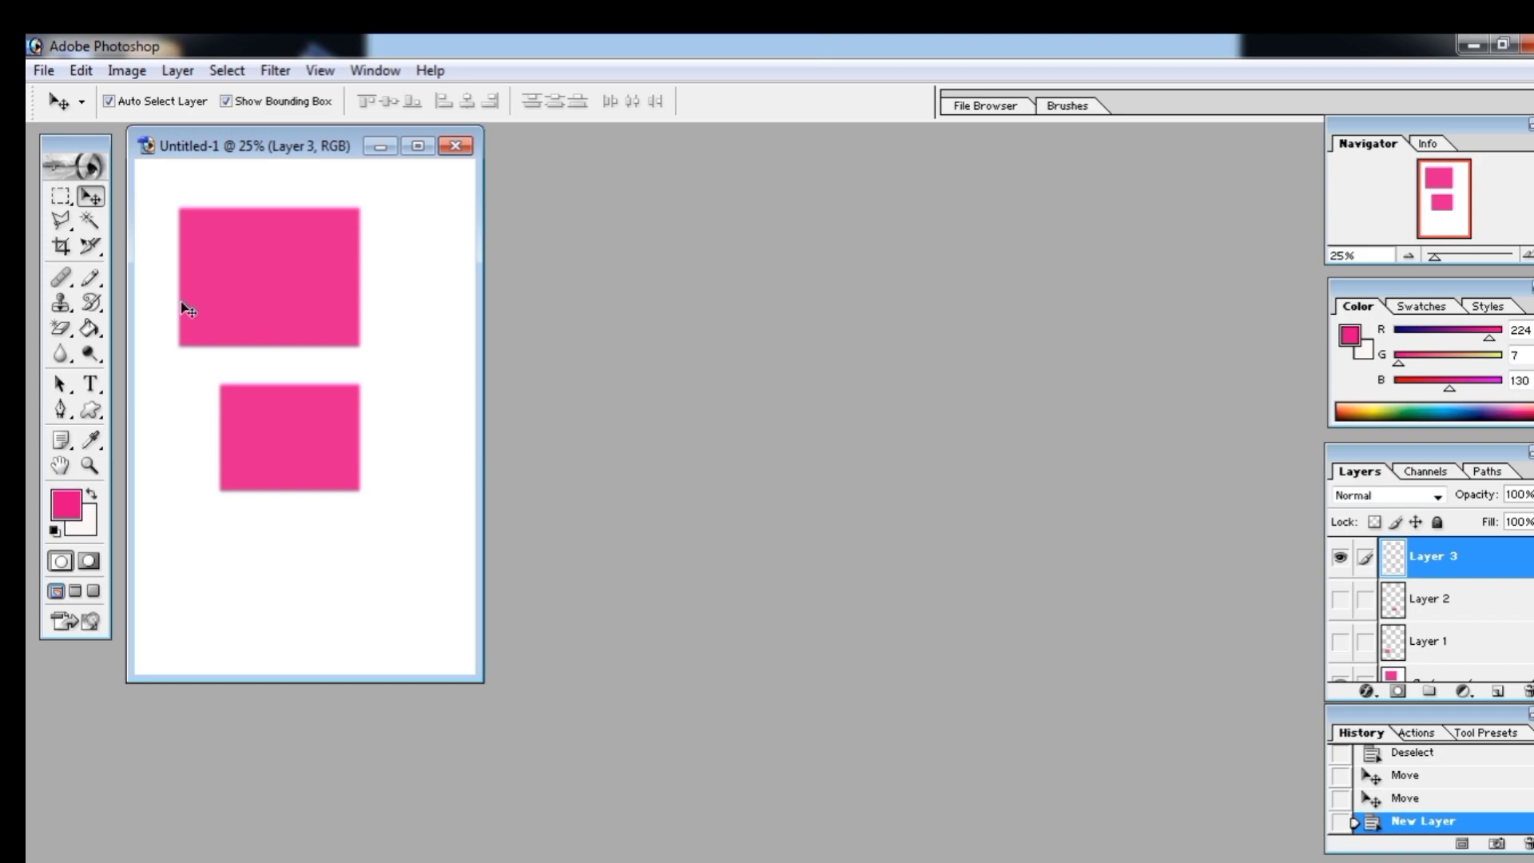
Fill a wide rectangular selection on Layer 3, below the two existing rectangles, with pink.
click(59, 196)
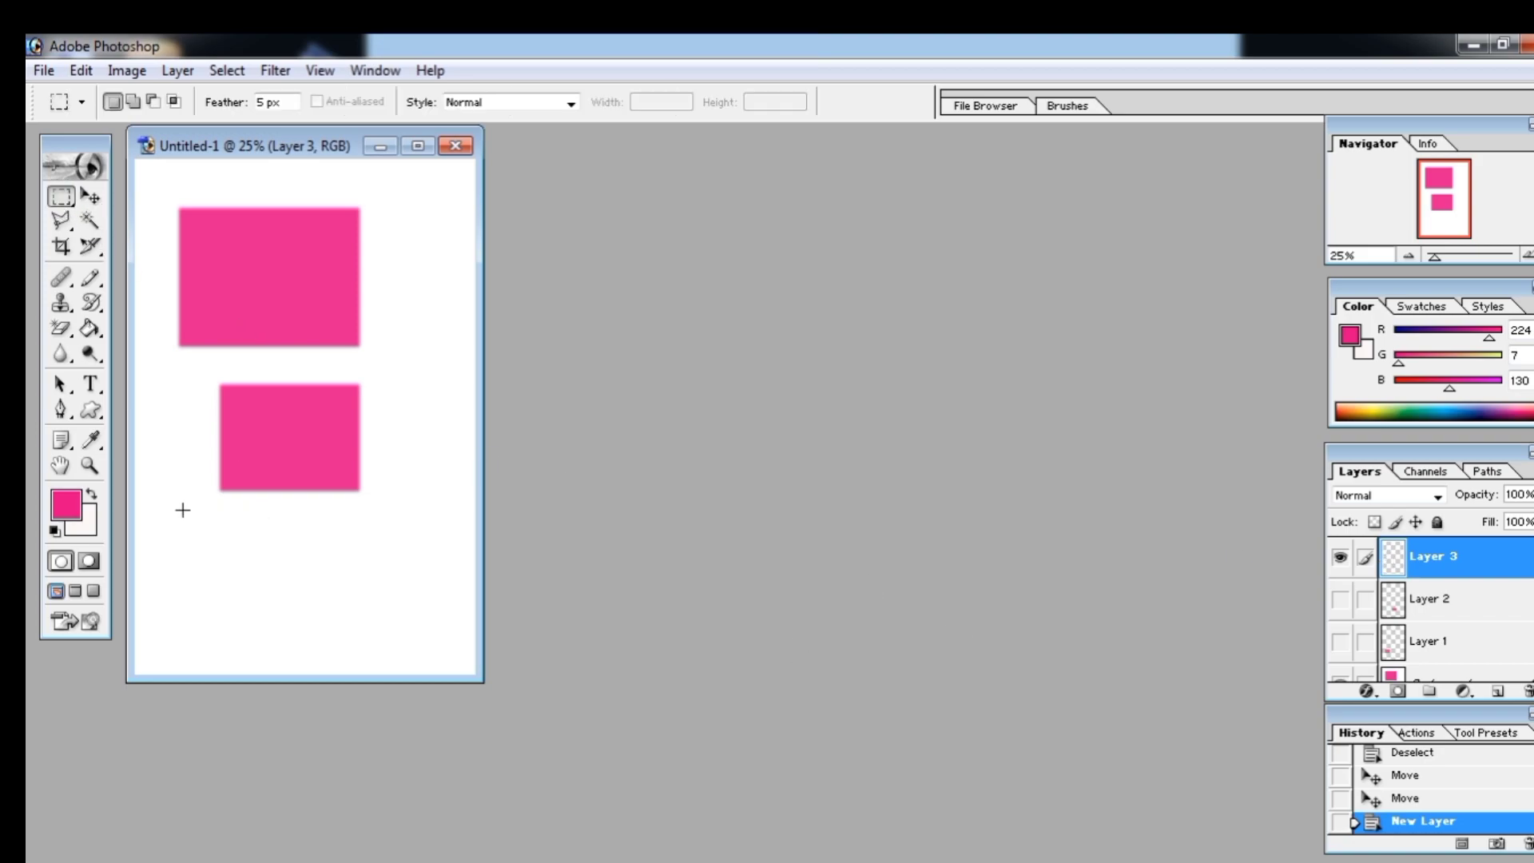
drag(390, 613, 390, 613)
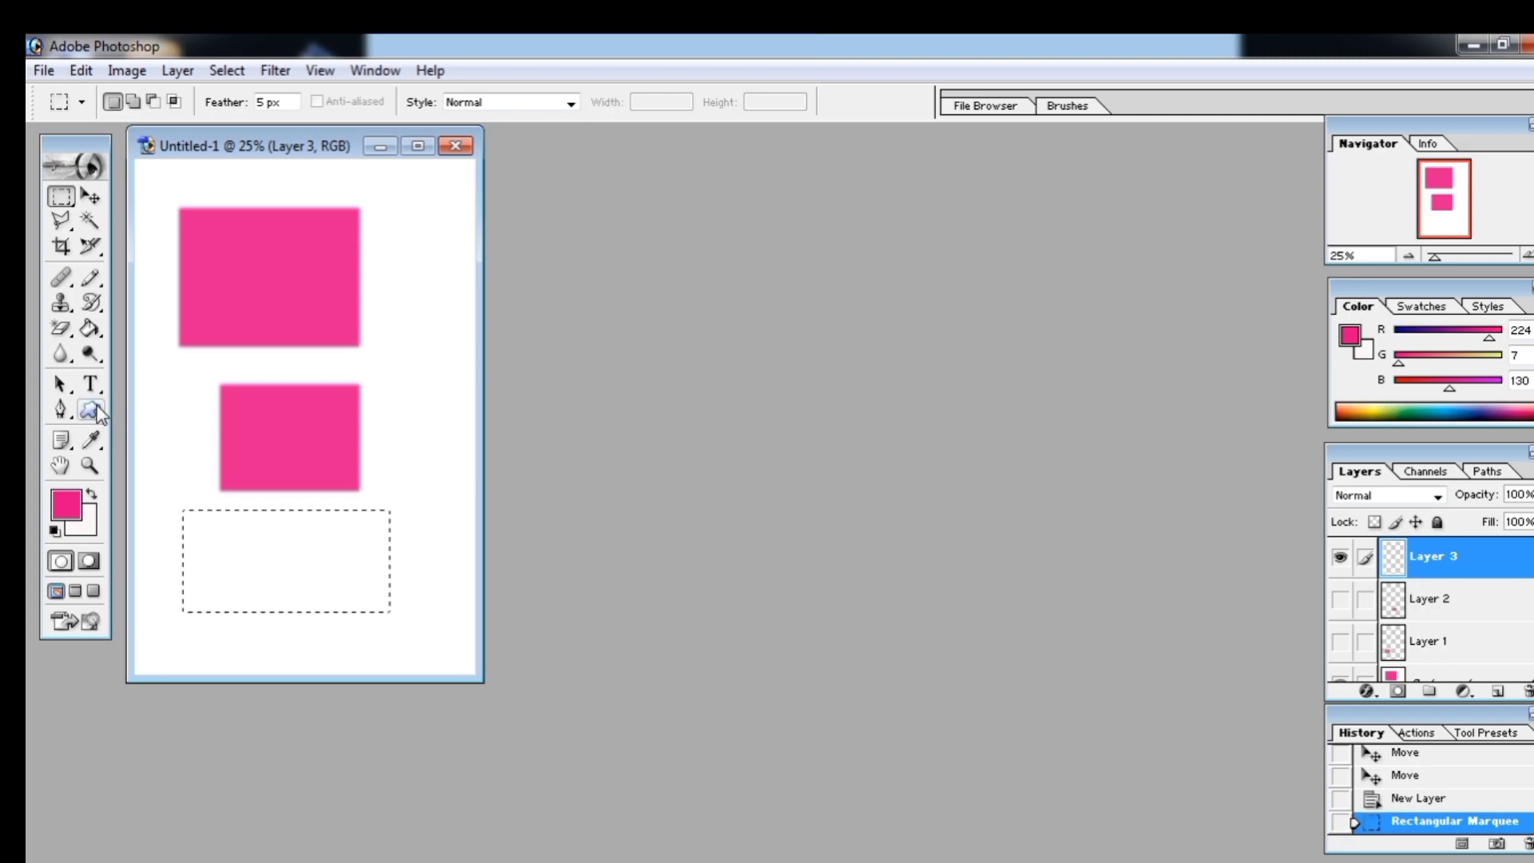
click(91, 330)
click(274, 543)
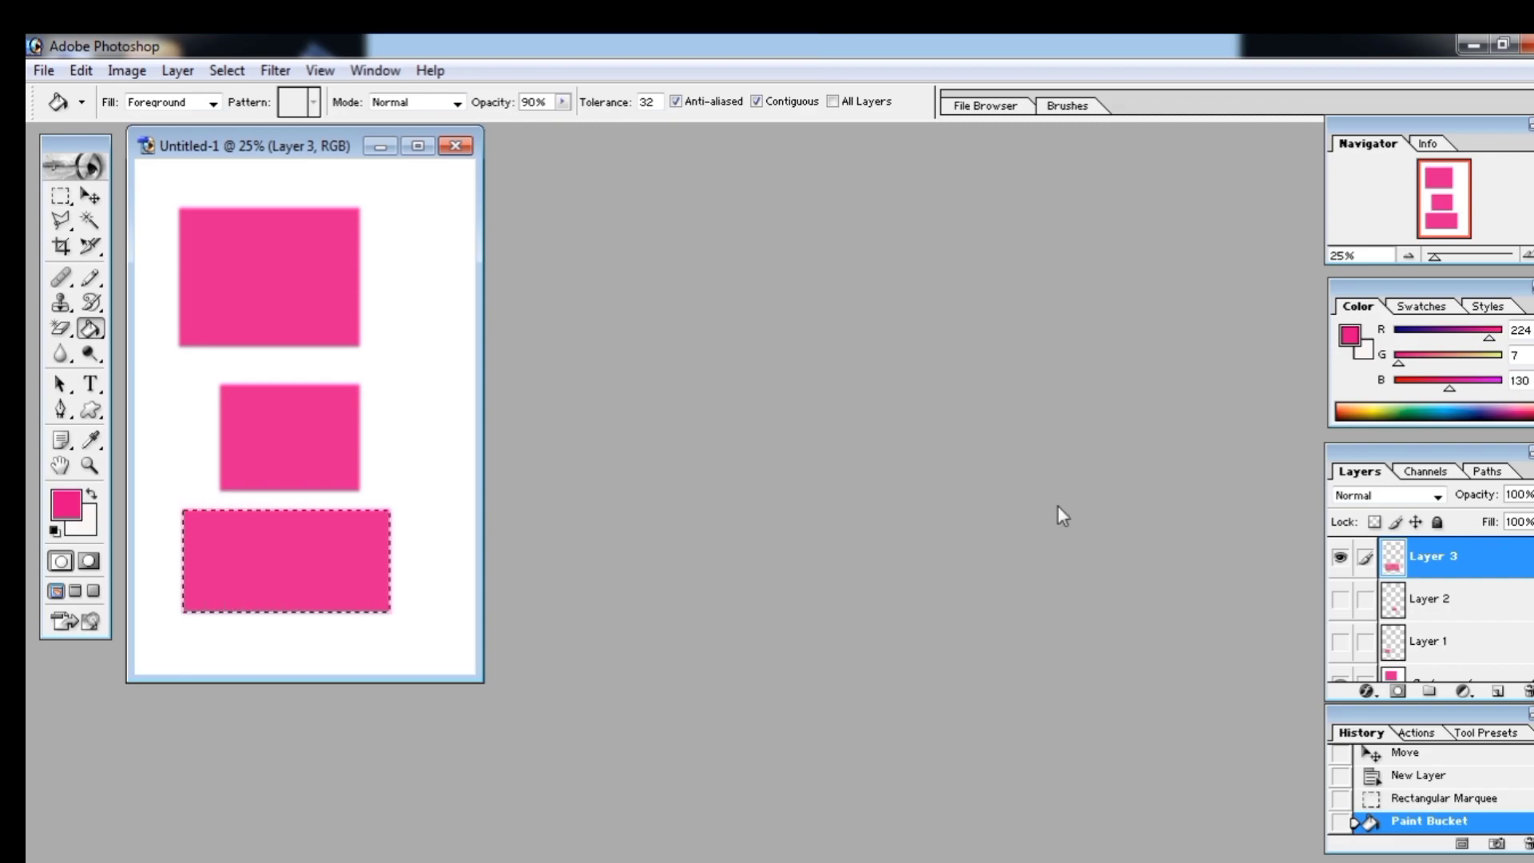
Delete all hidden layers from the document and confirm the deletion.
click(178, 70)
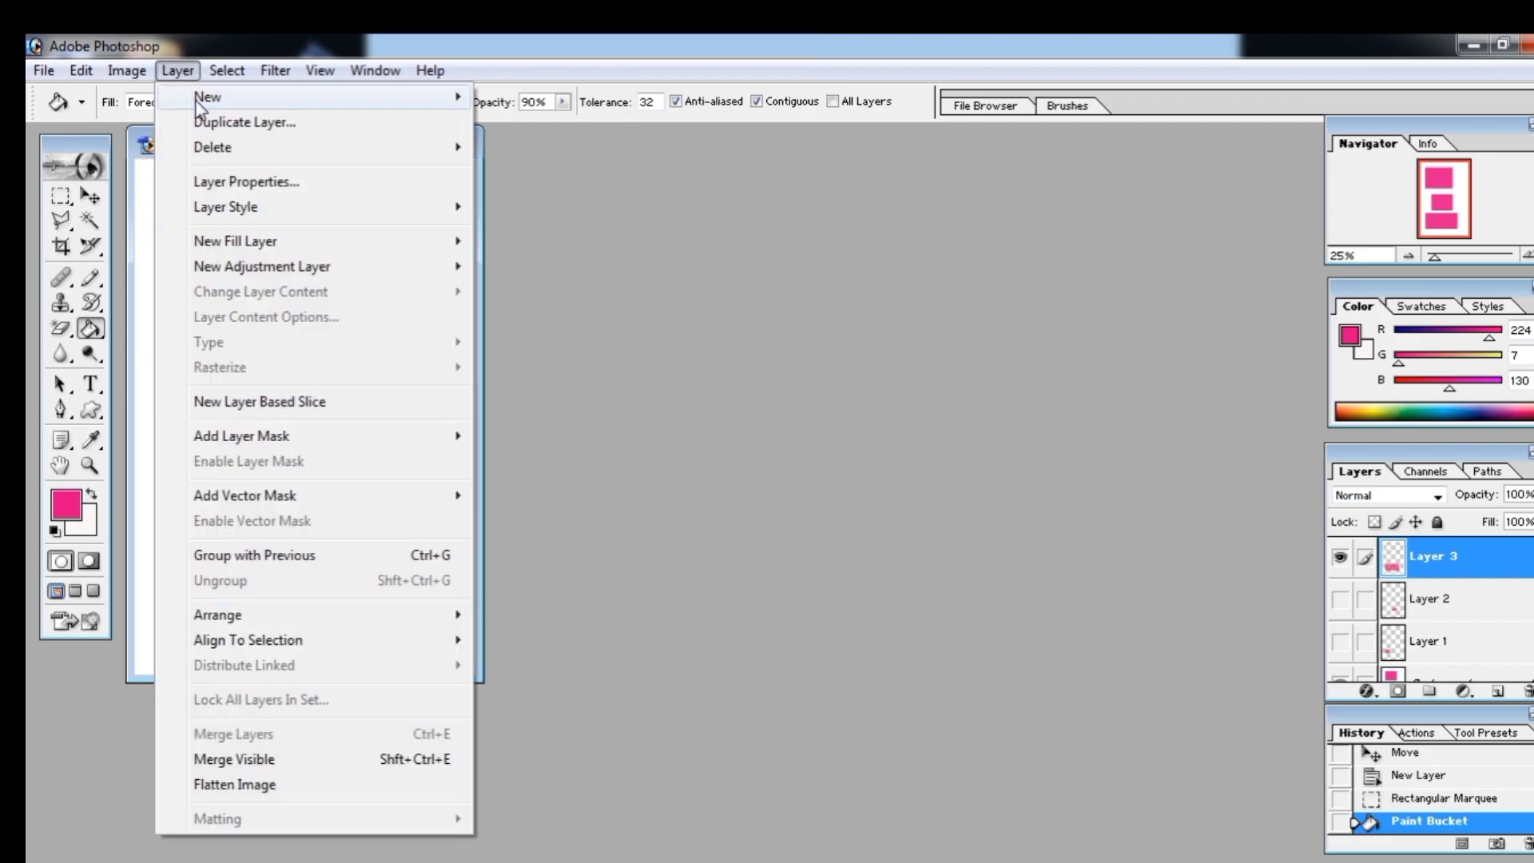
mouse_move(200, 100)
mouse_move(211, 156)
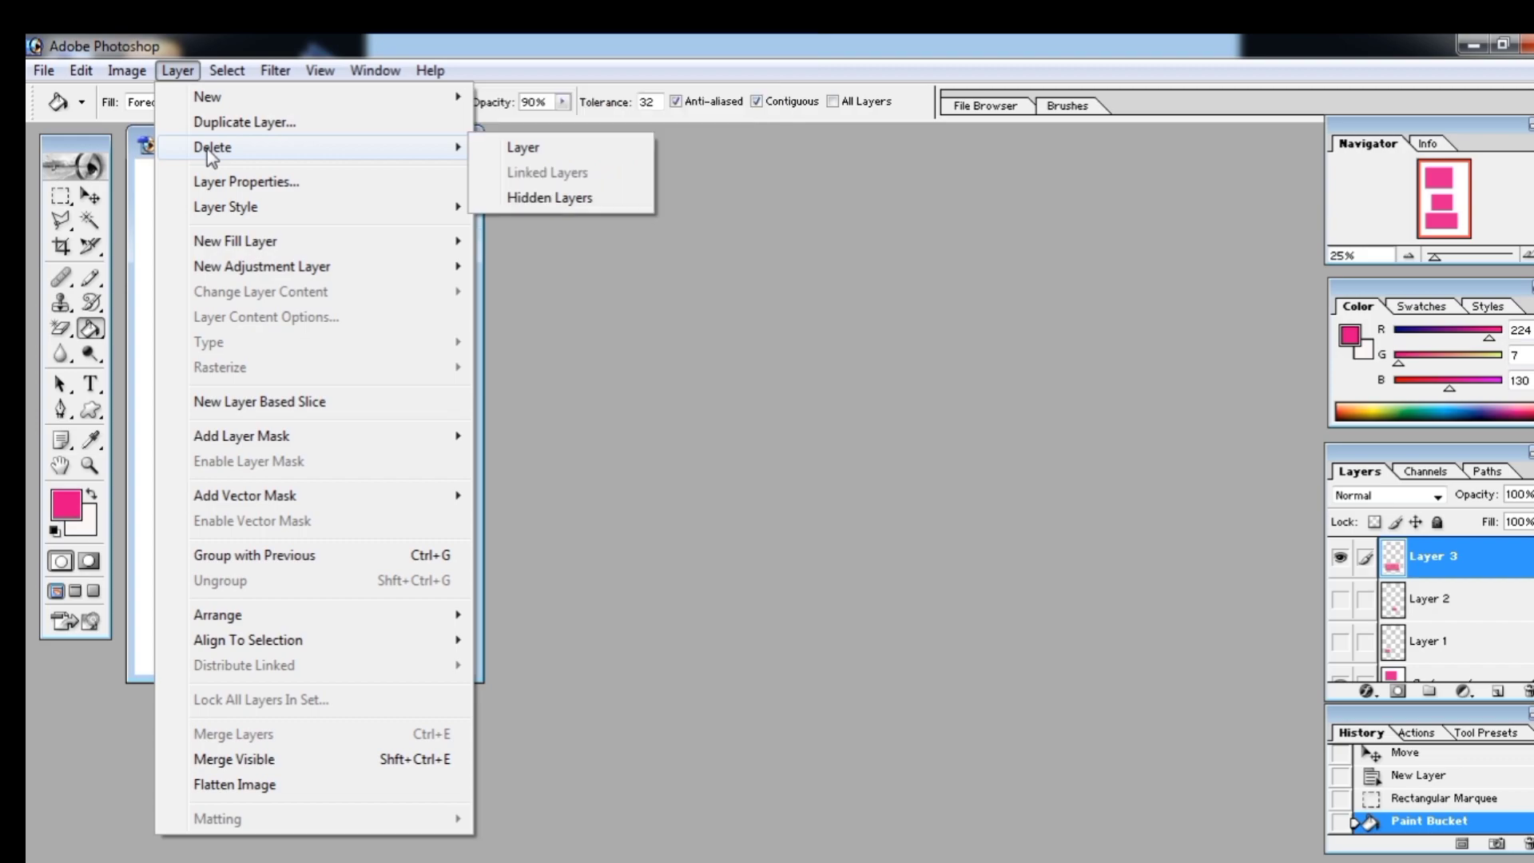
click(588, 200)
click(743, 372)
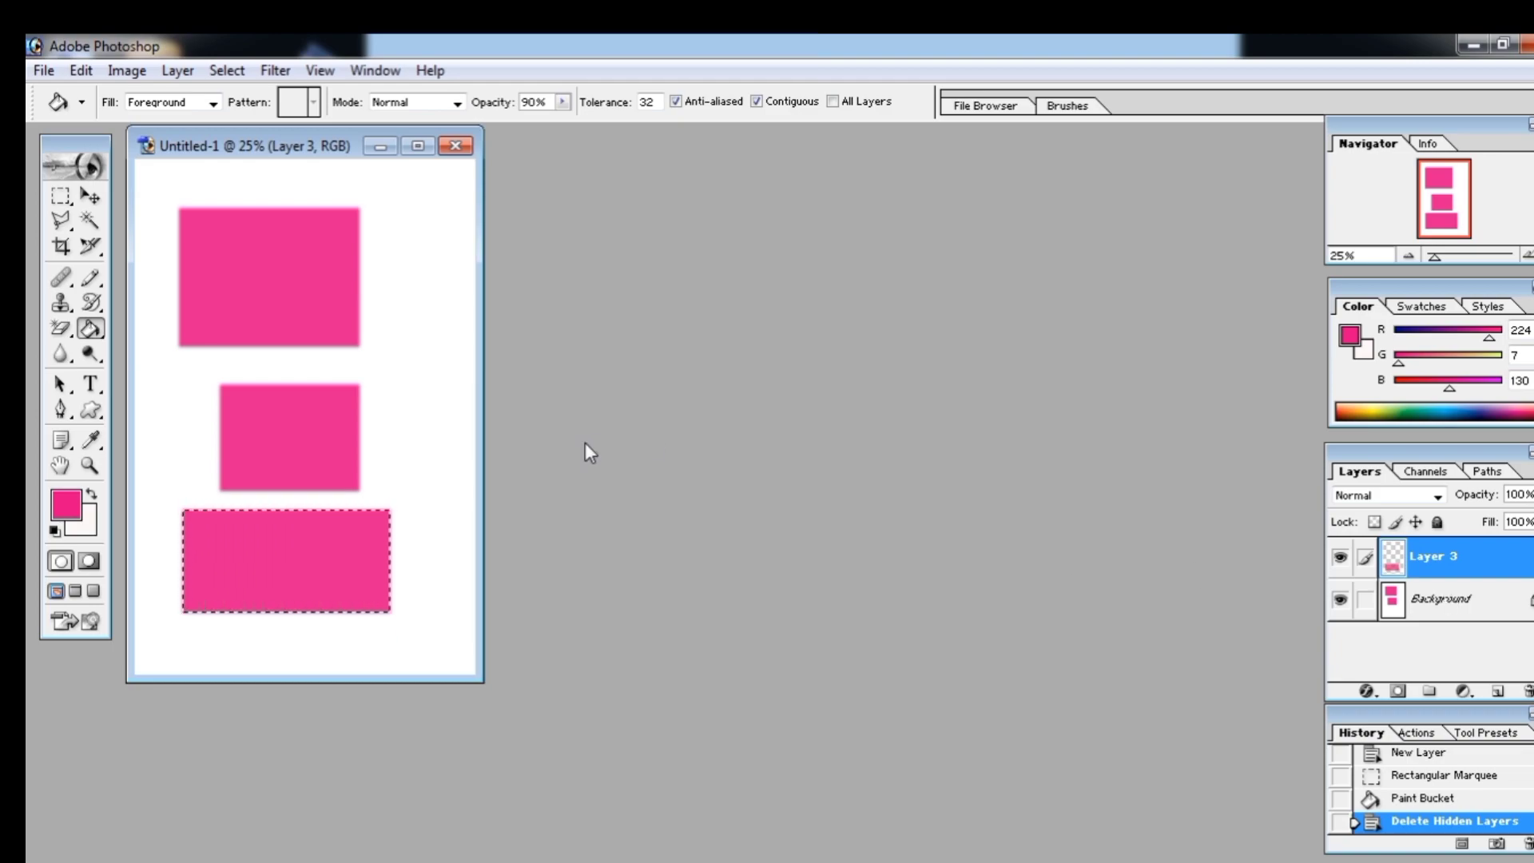
click(173, 70)
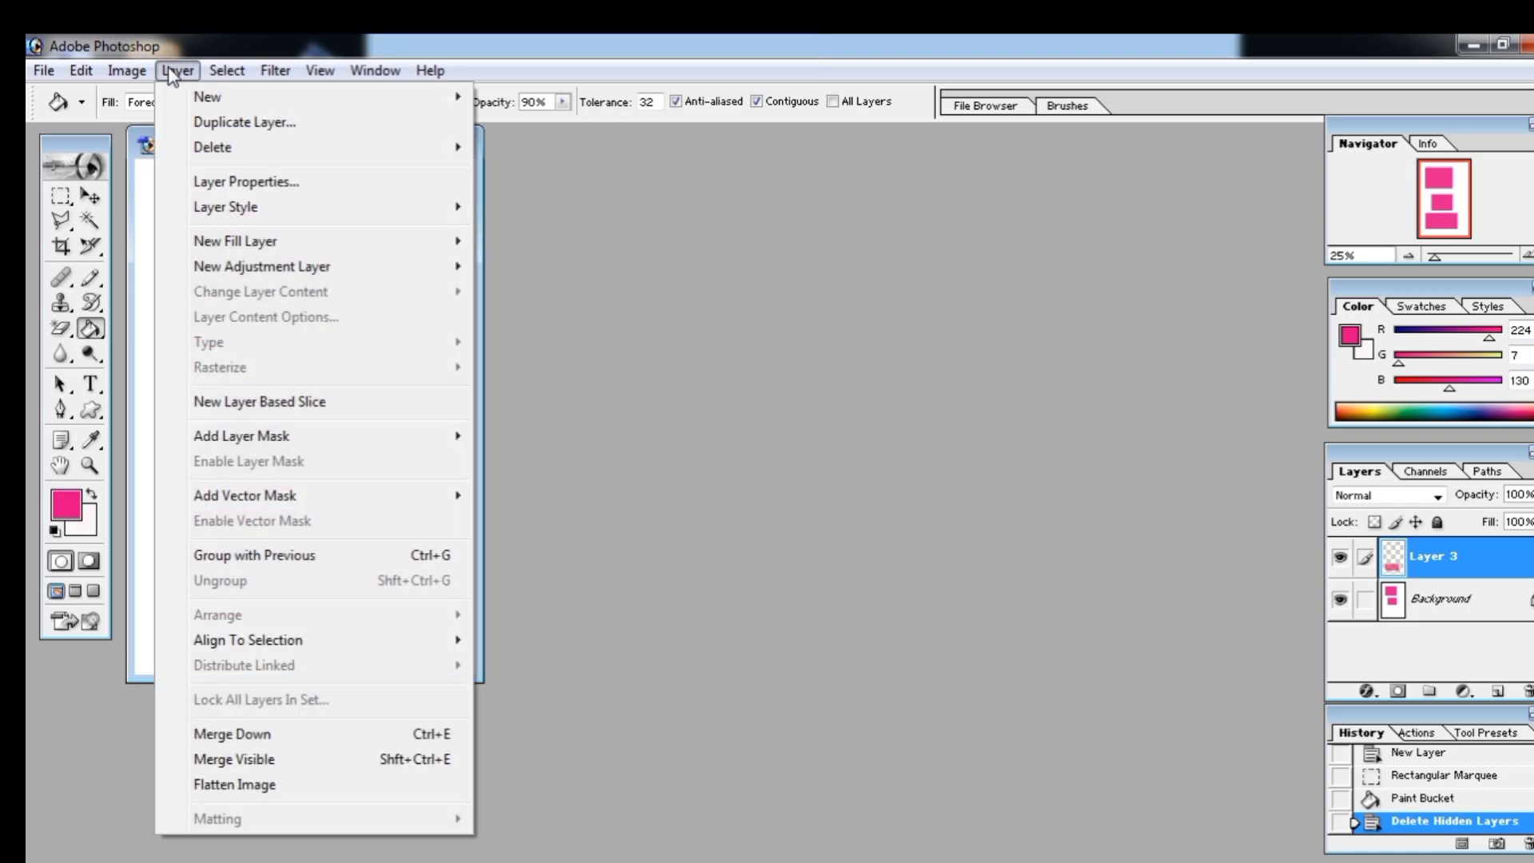
click(277, 126)
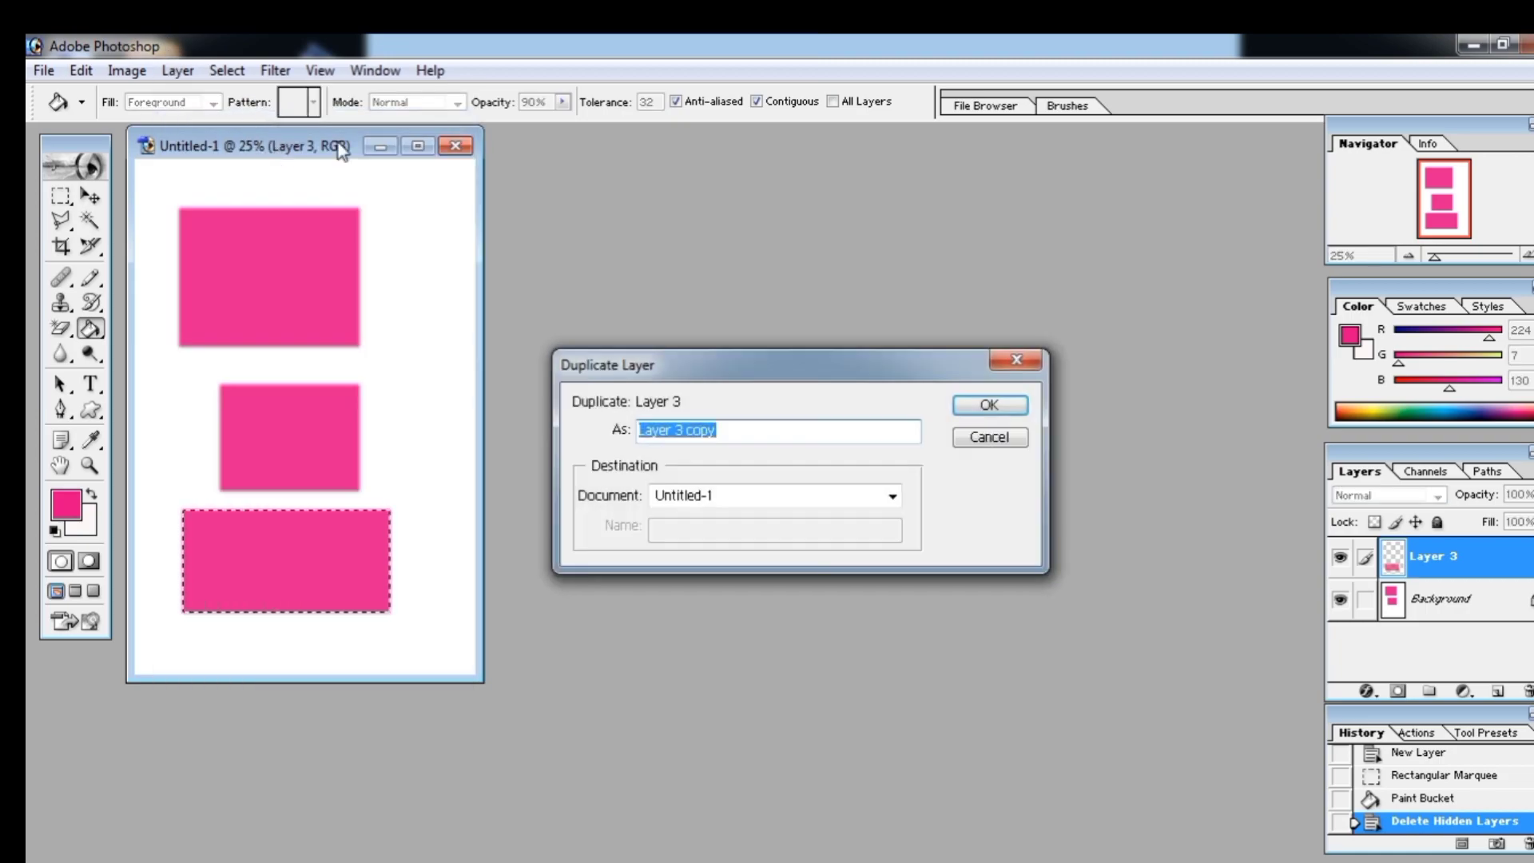
click(1016, 359)
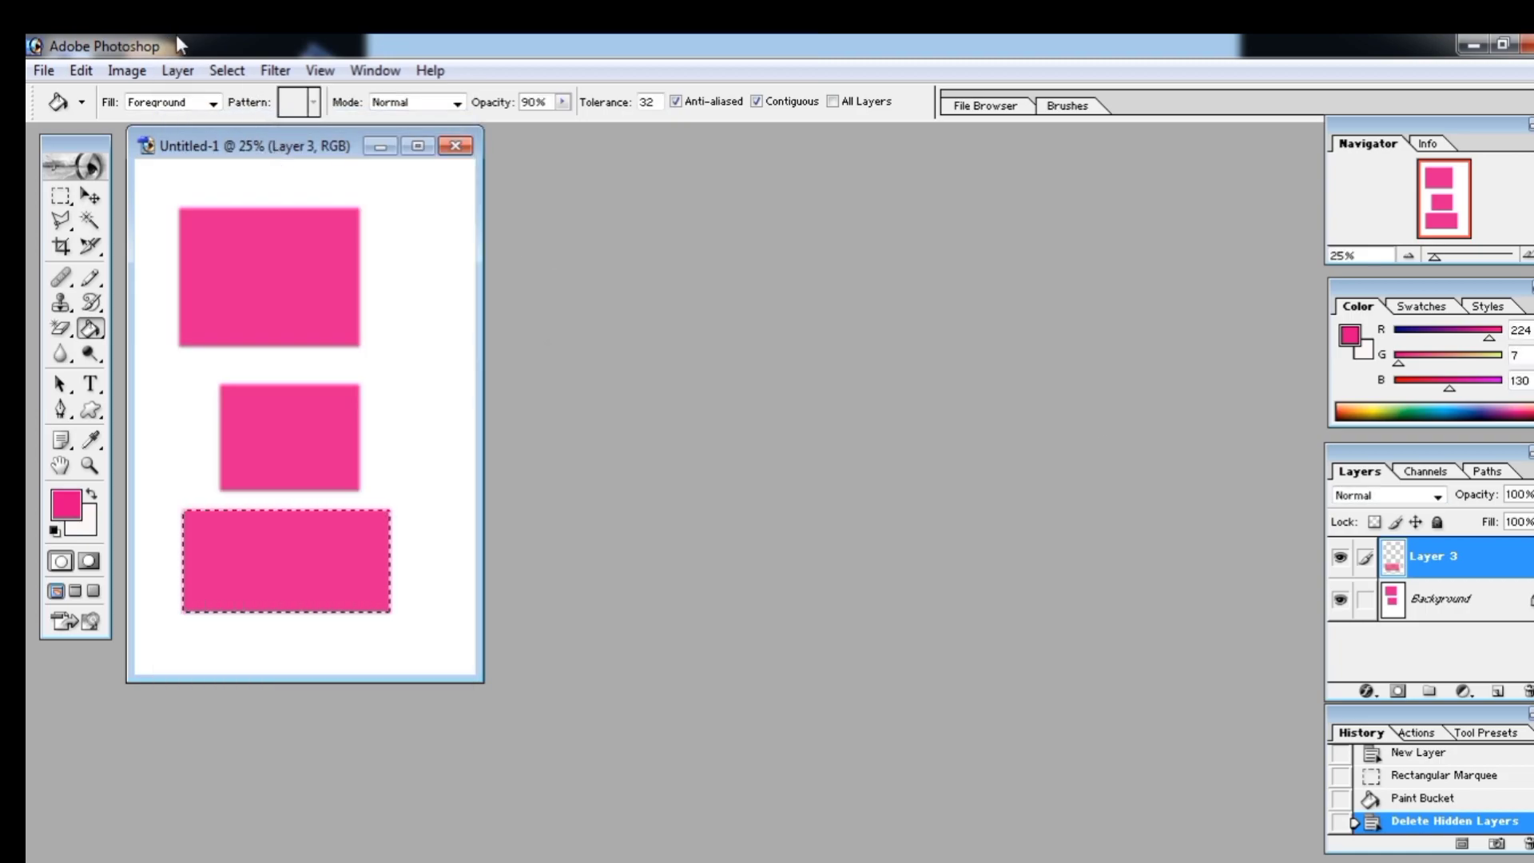
Rename Layer 3 as Online and set its layer color to Yellow in the layer properties.
click(177, 71)
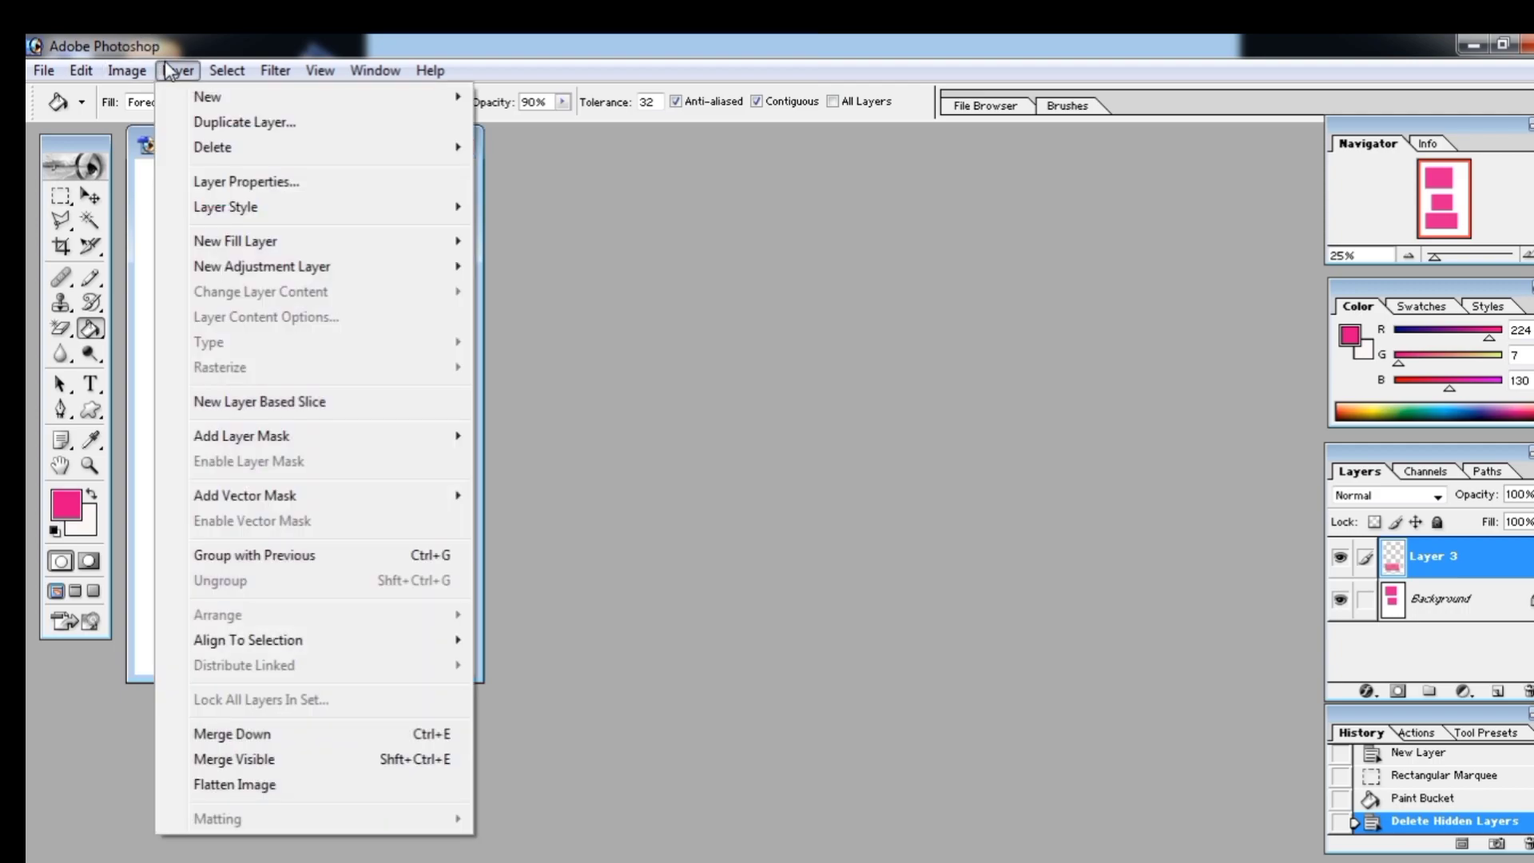
click(271, 188)
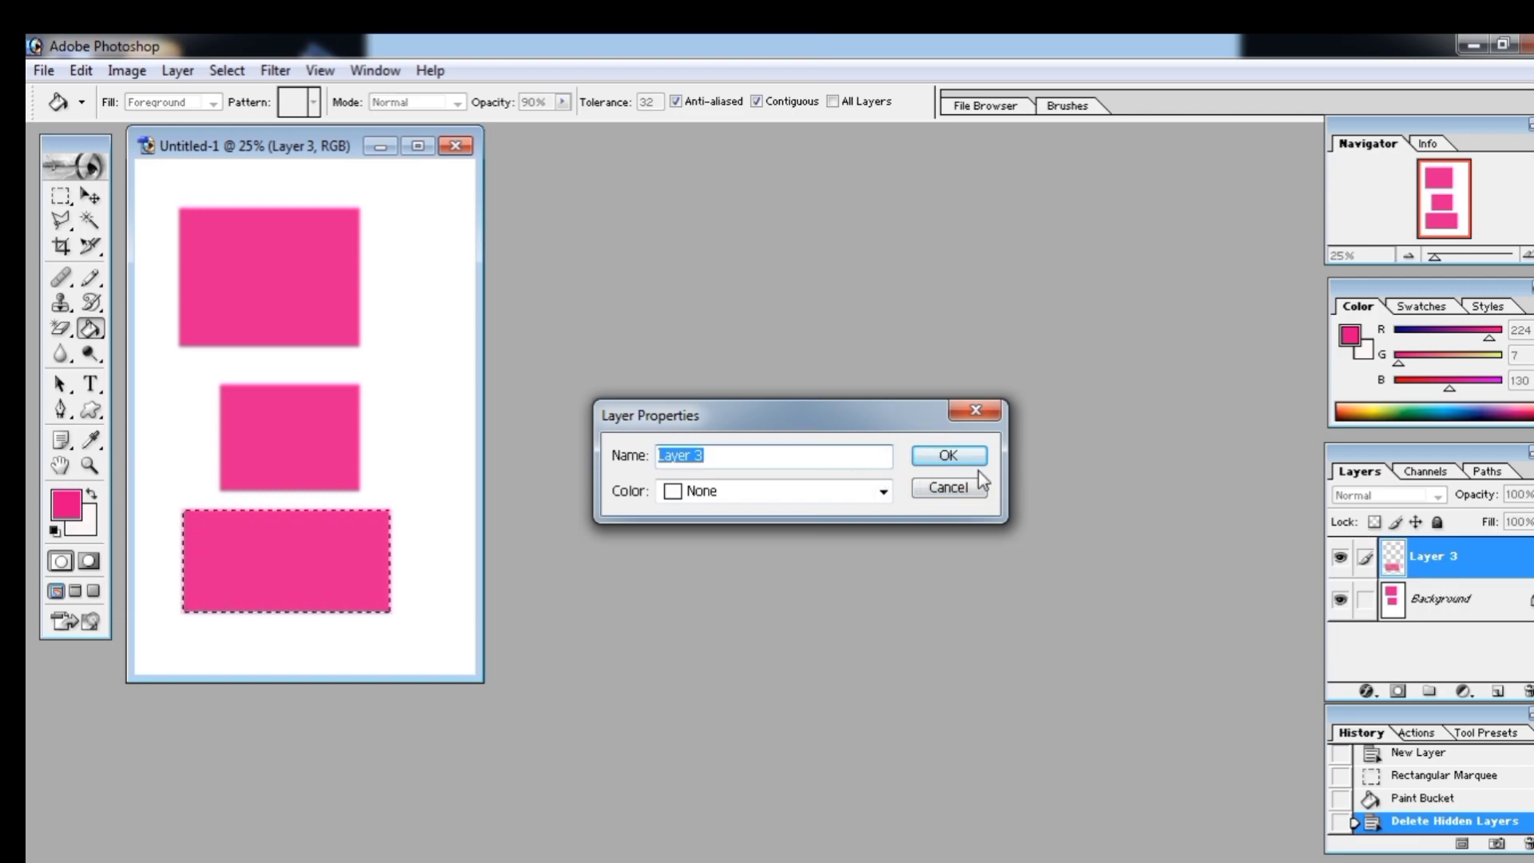
click(807, 458)
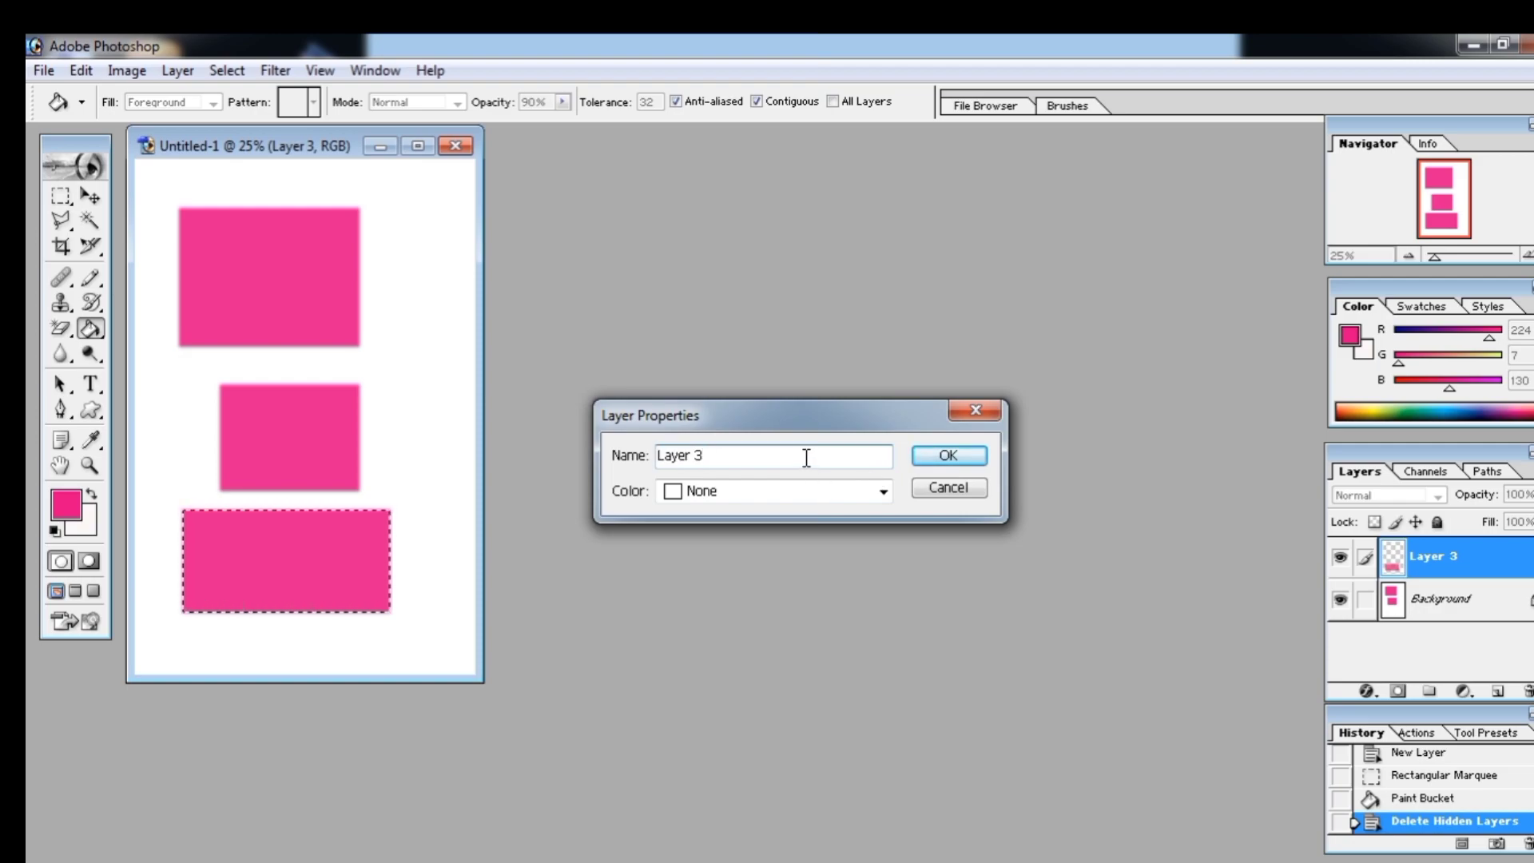
key(BackSpace)
key(BackSpace)
key(BackSpace)
key(BackSpace)
key(BackSpace)
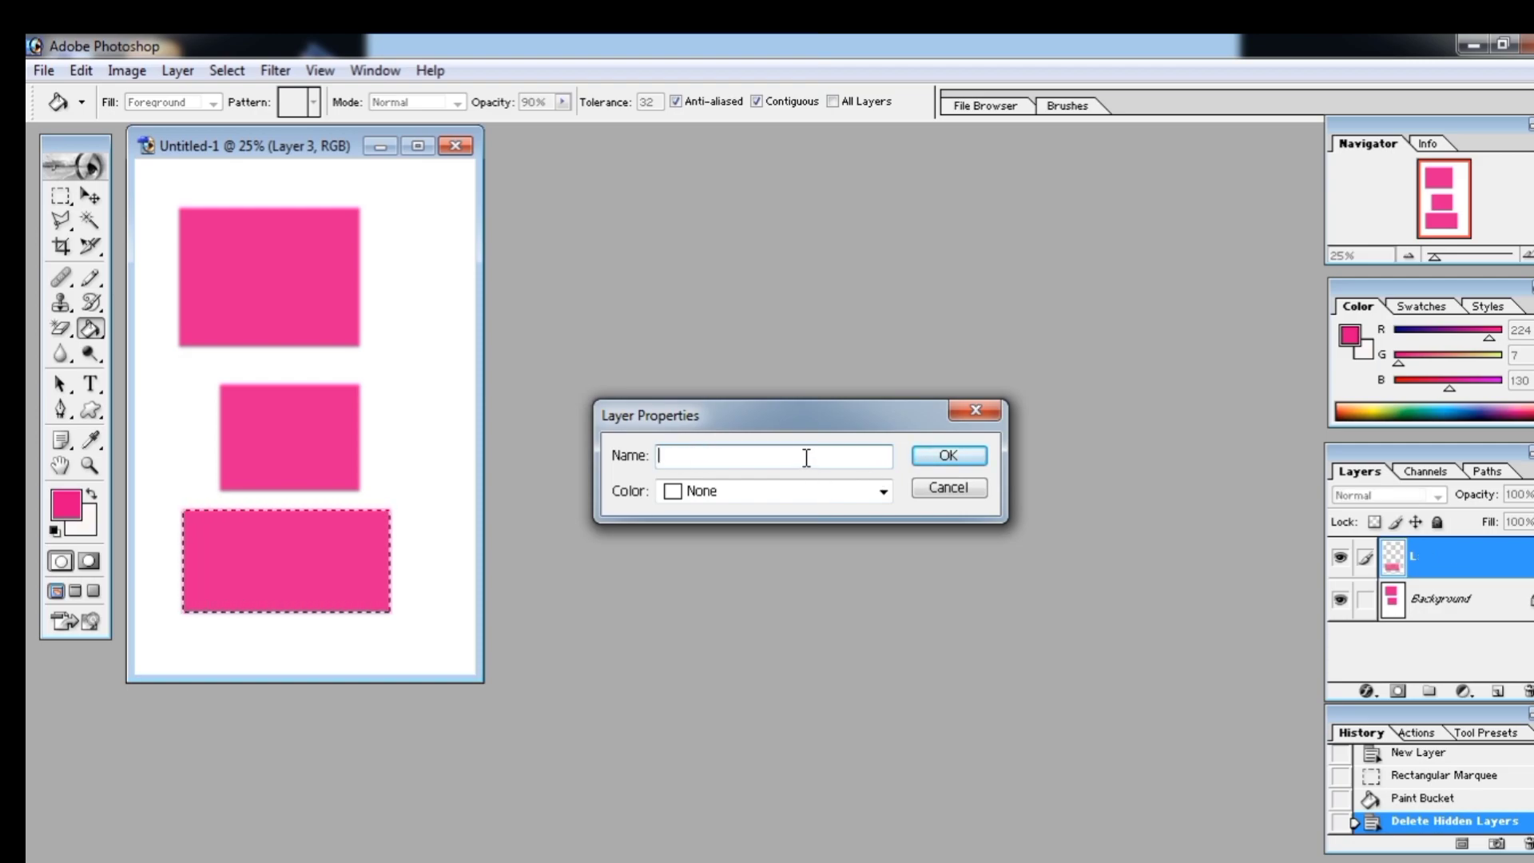
text(Online)
click(746, 490)
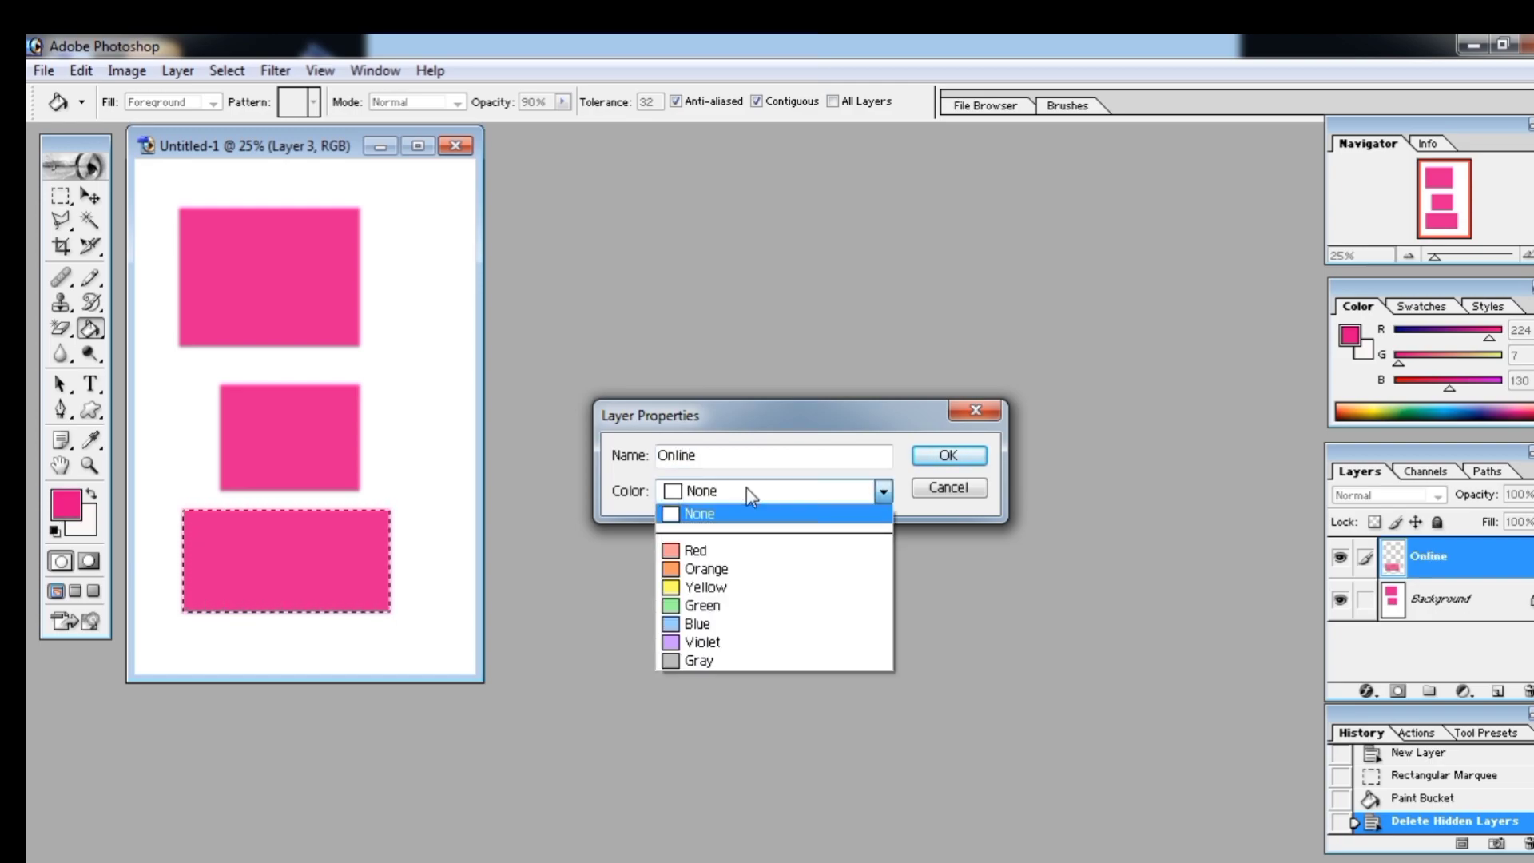
click(708, 592)
click(931, 460)
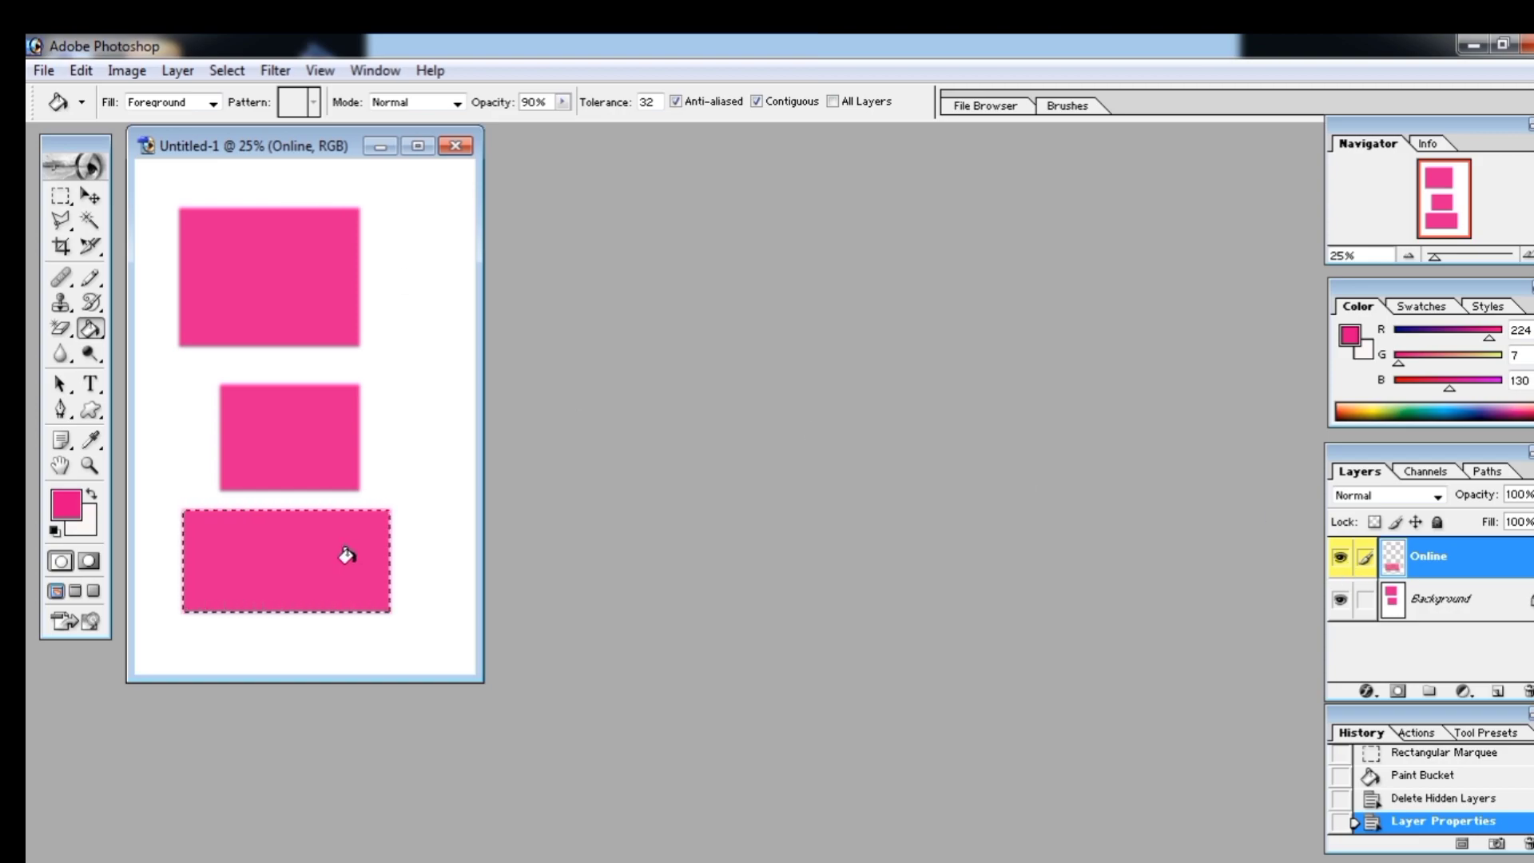
With the Move tool, select the Background through the uppermost rectangle and reselect the Online layer through the lowest rectangle.
click(90, 196)
click(289, 270)
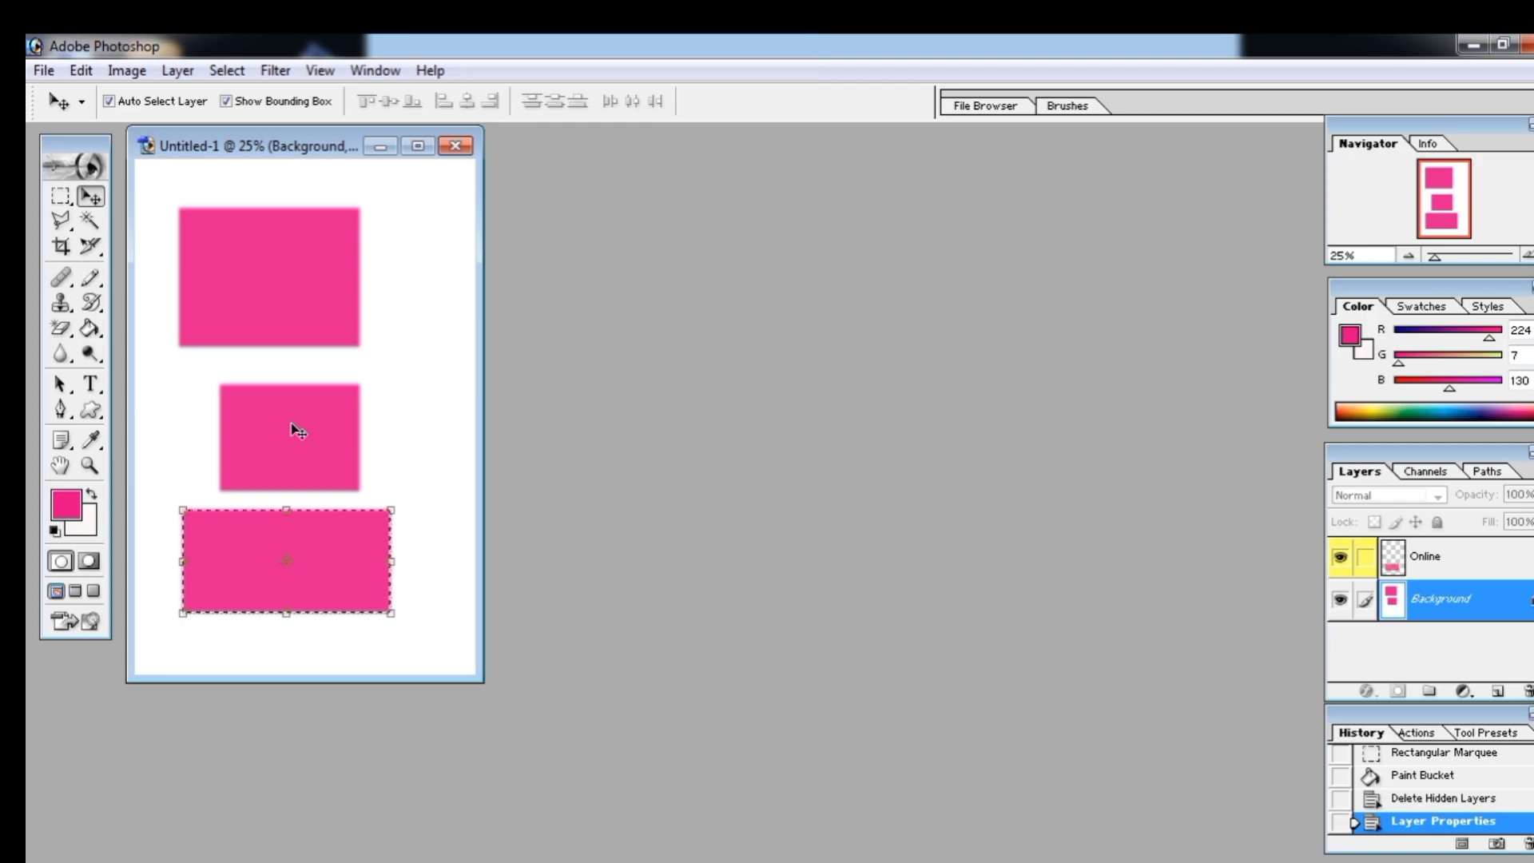
click(294, 584)
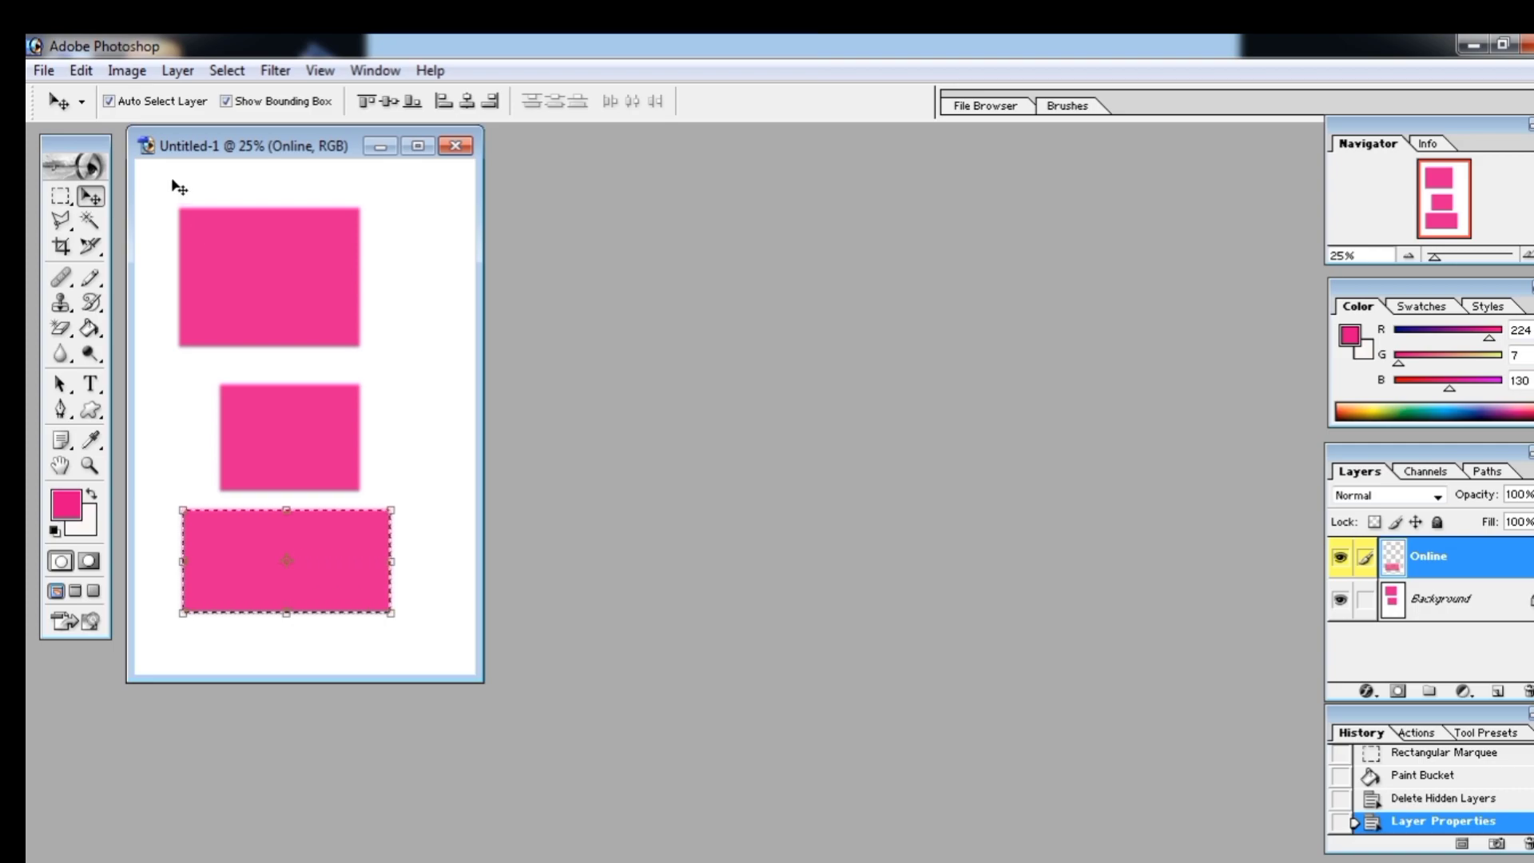
click(128, 70)
mouse_move(177, 70)
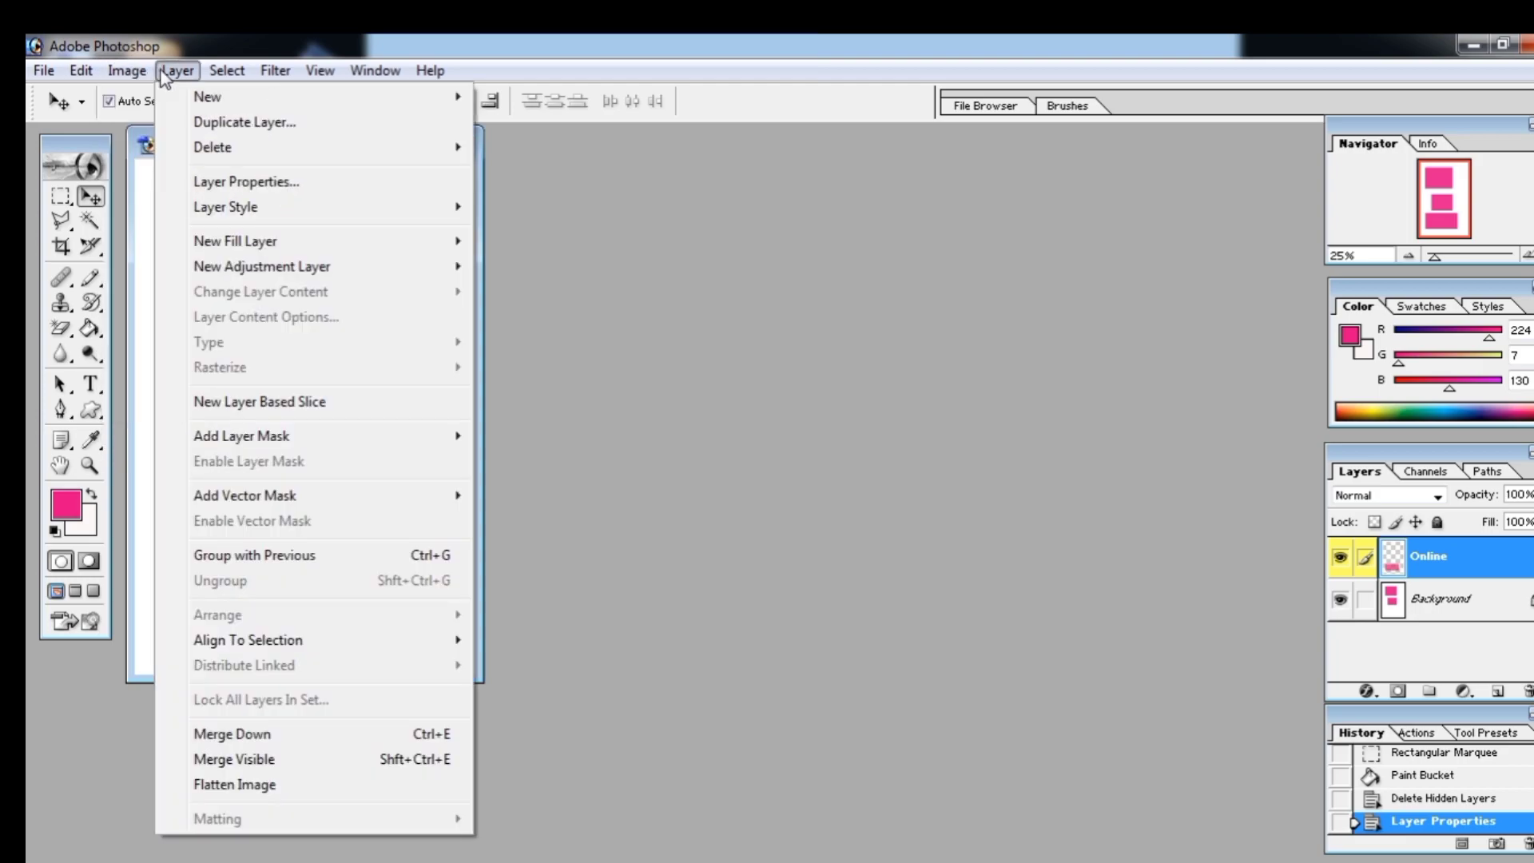
click(266, 187)
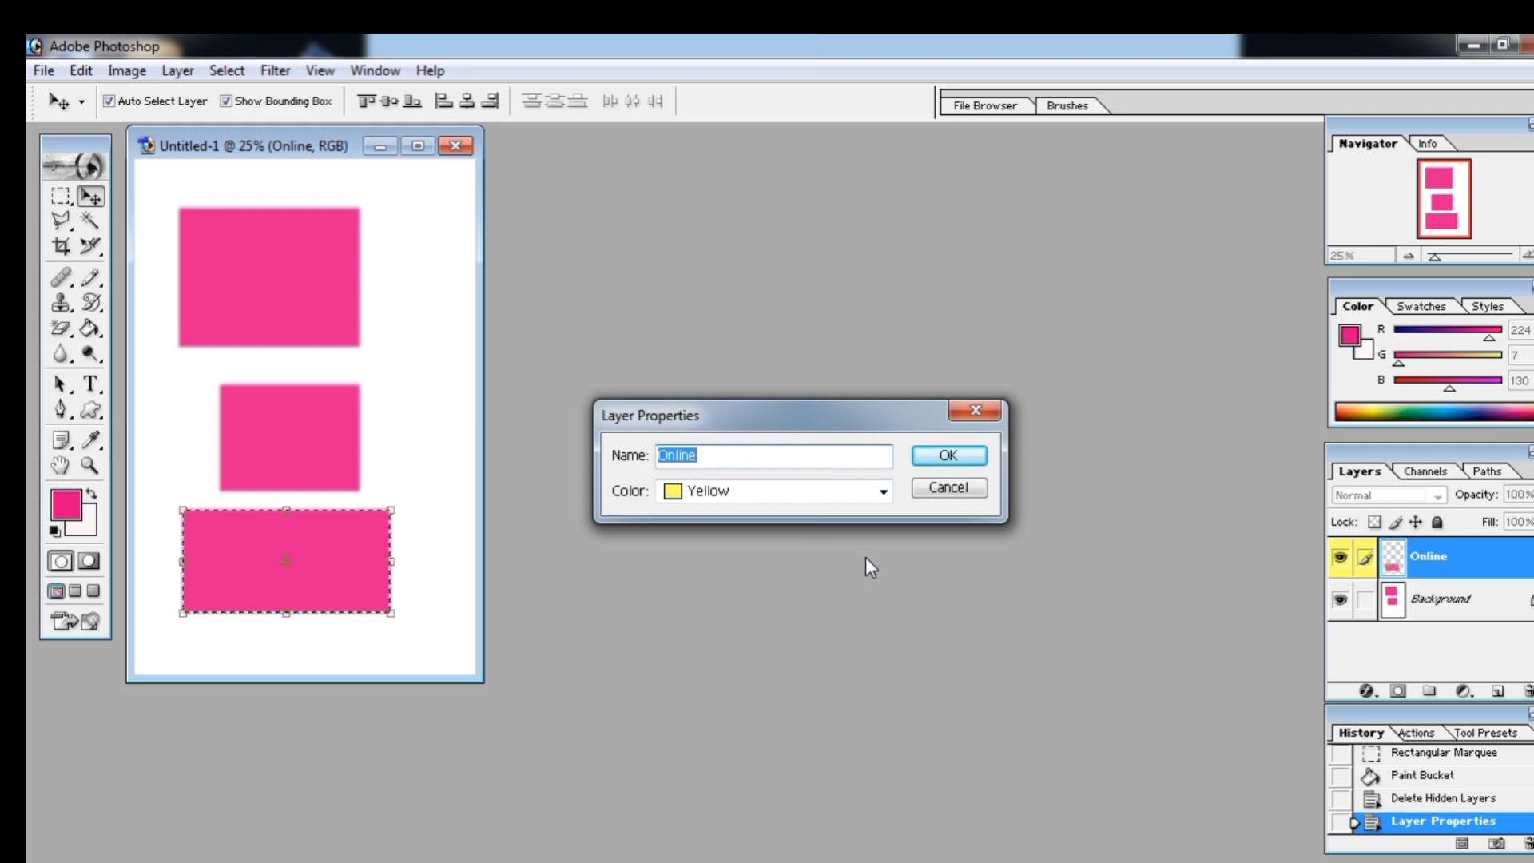
click(944, 488)
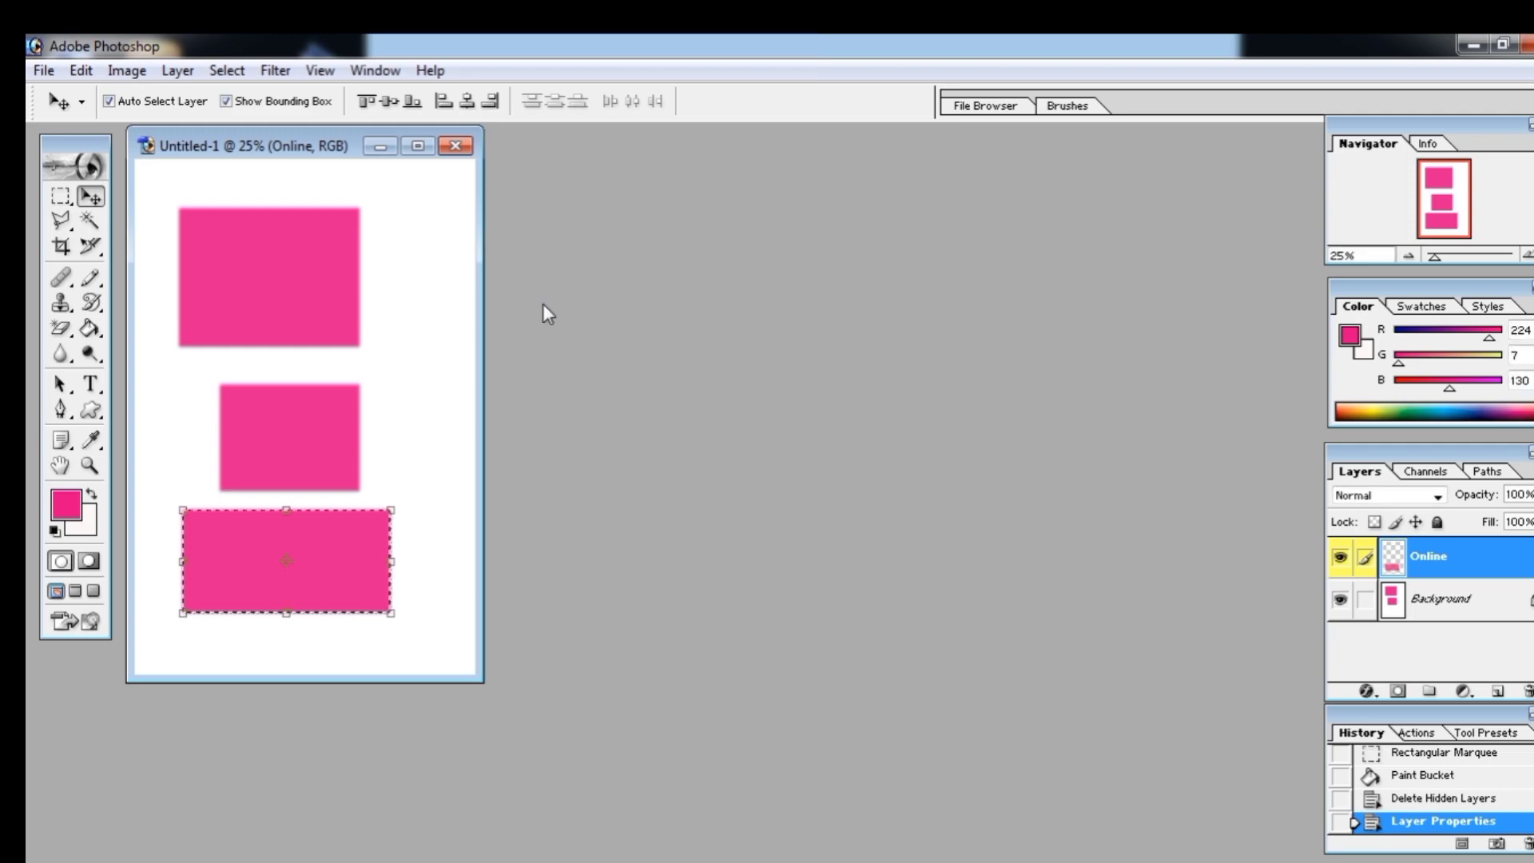
click(178, 70)
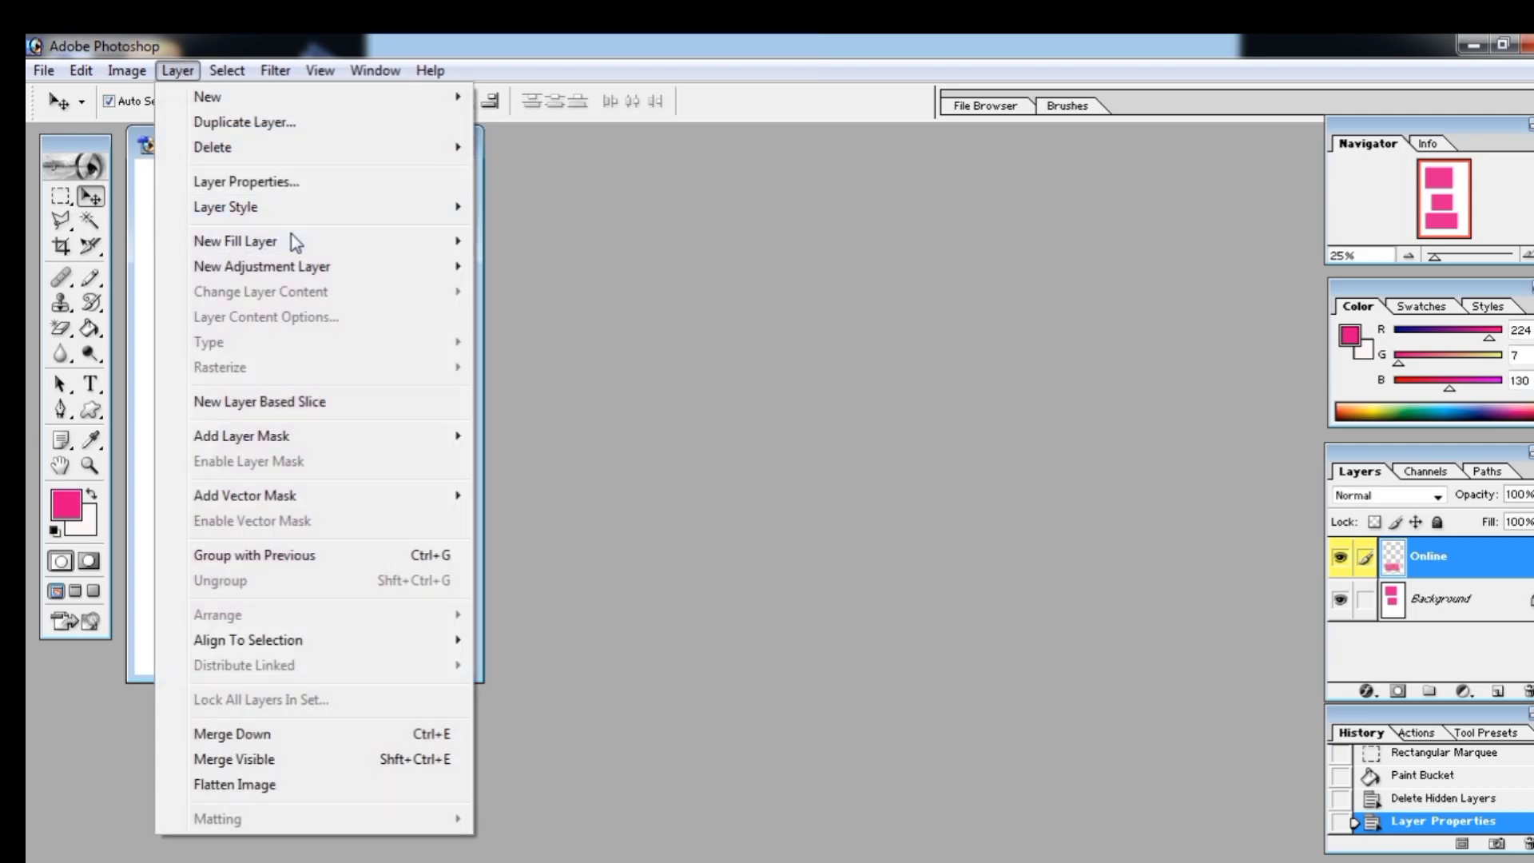
mouse_move(292, 214)
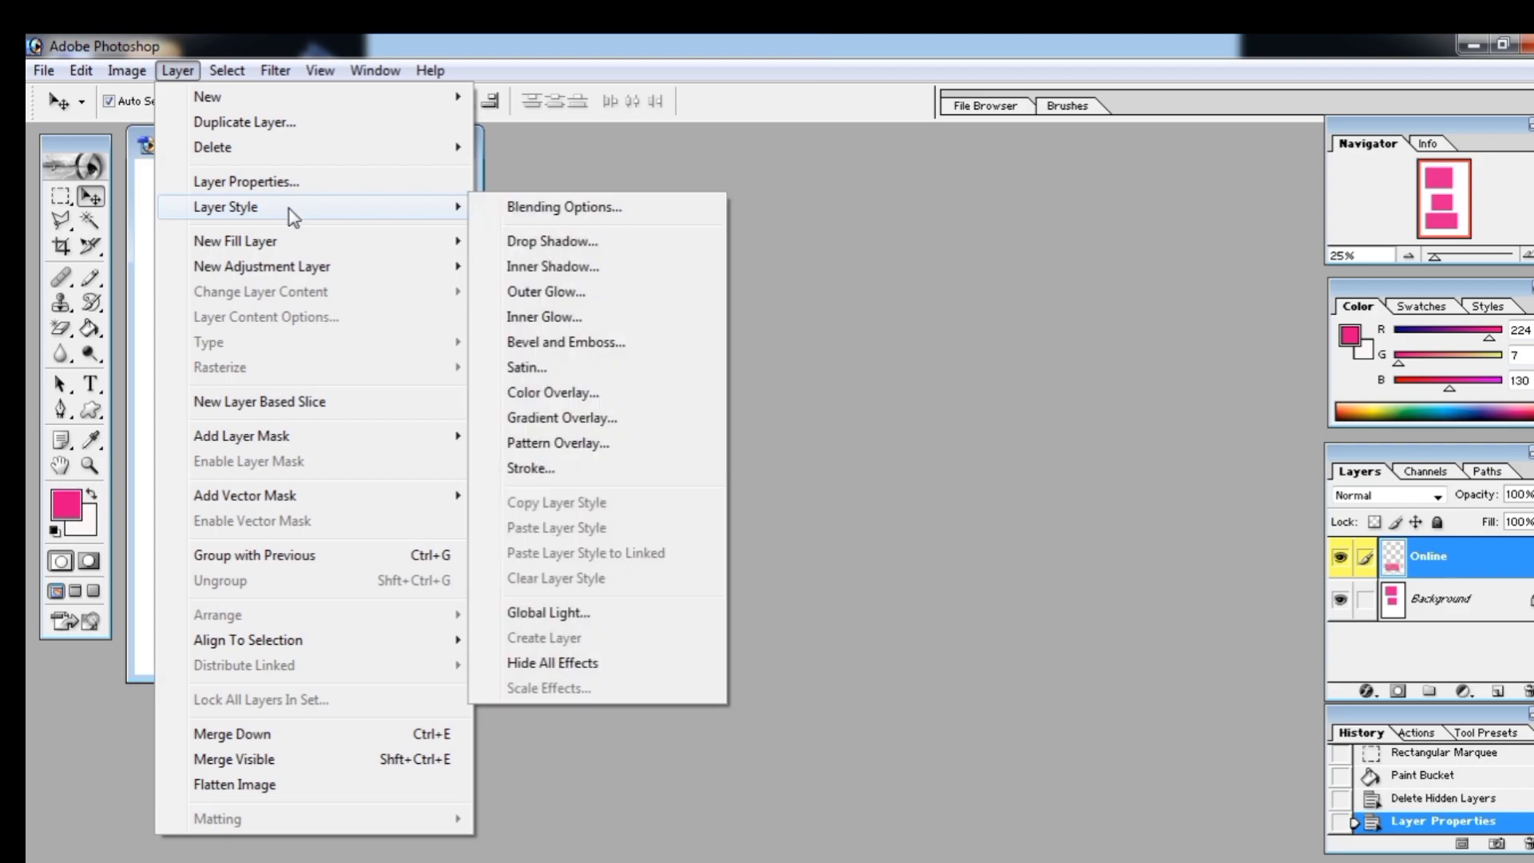
click(1060, 498)
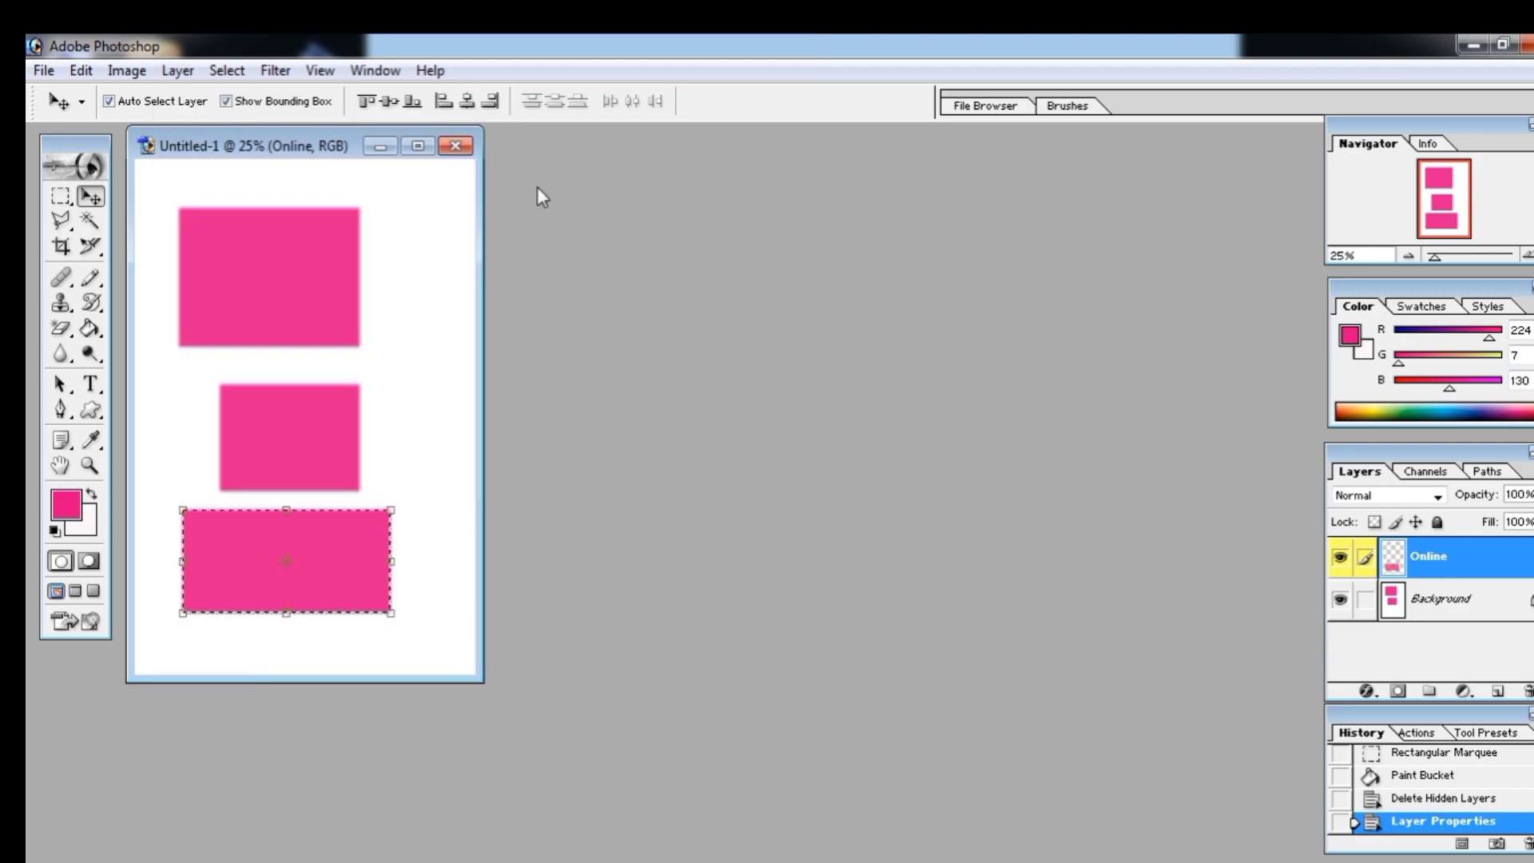
Close the document with the pink rectangles without saving its changes.
click(469, 162)
click(468, 156)
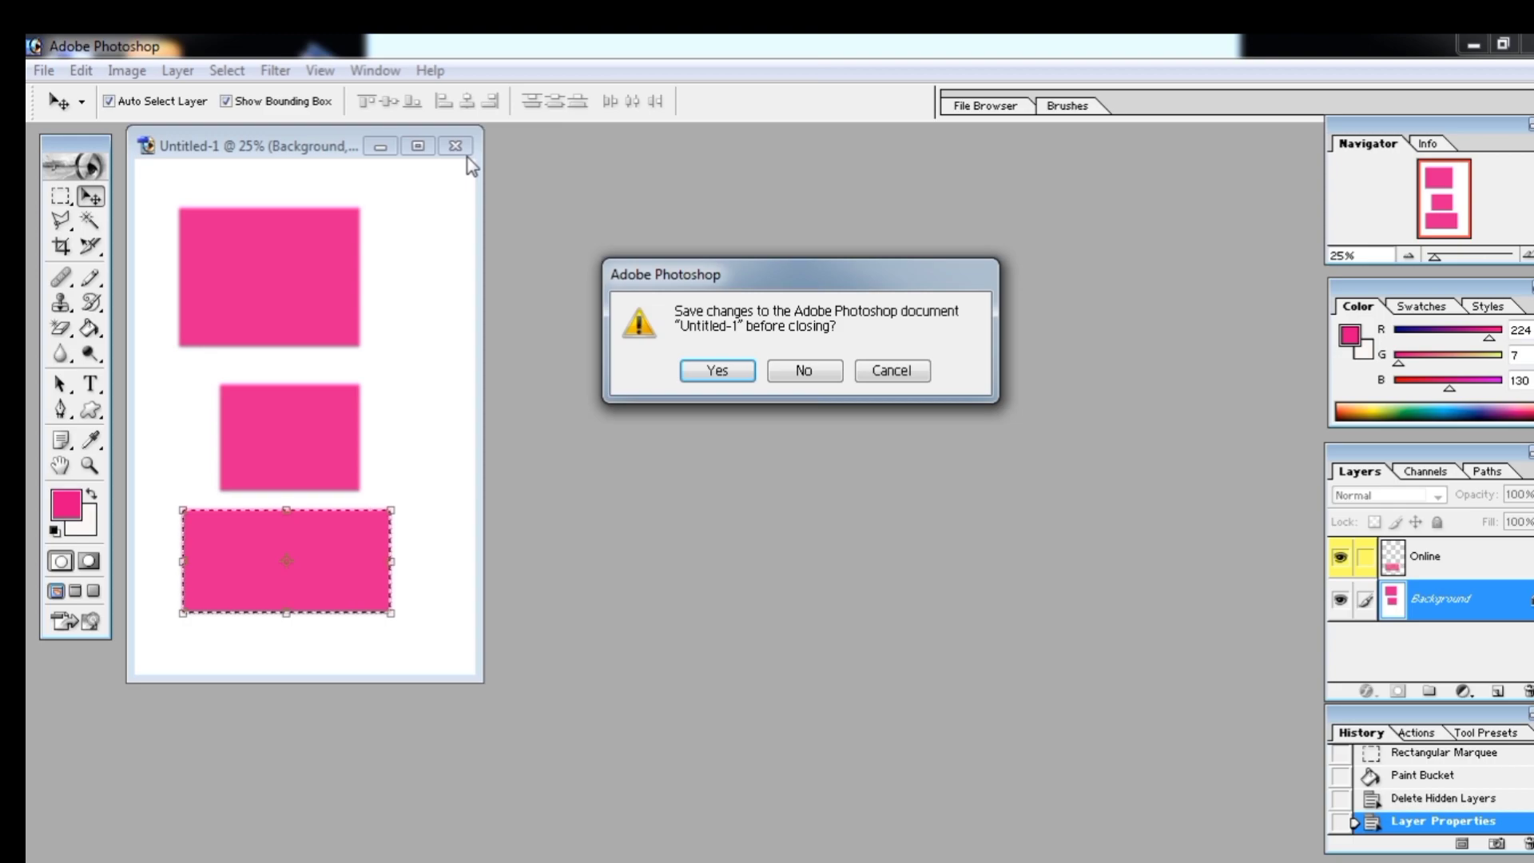
key(n)
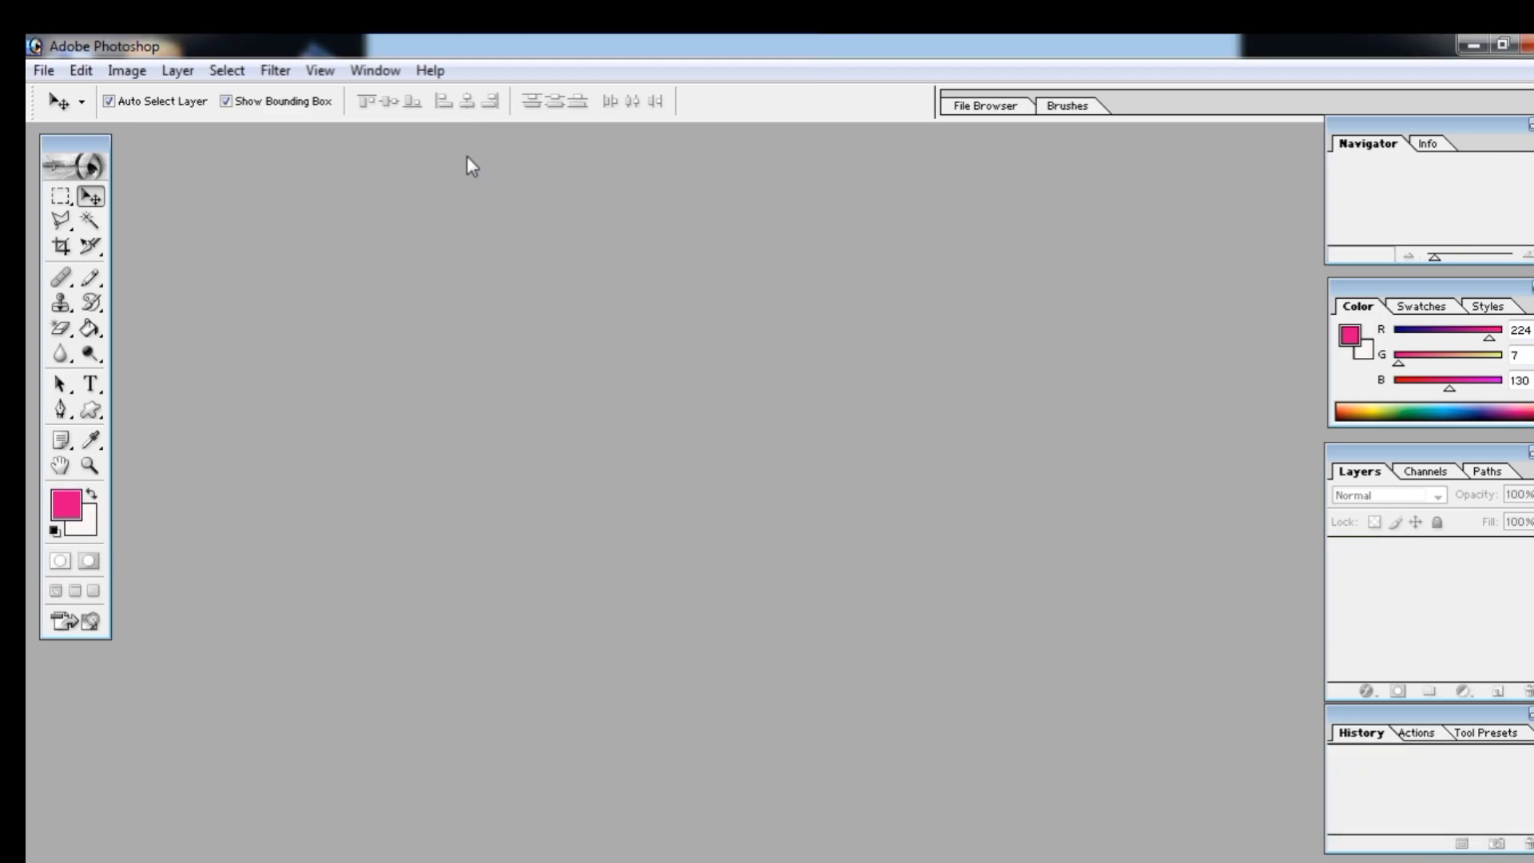
Create a new white 4 x 6 inch RGB document at 300 pixels/inch and move its window nearer the middle of the workspace.
key(ctrl+n)
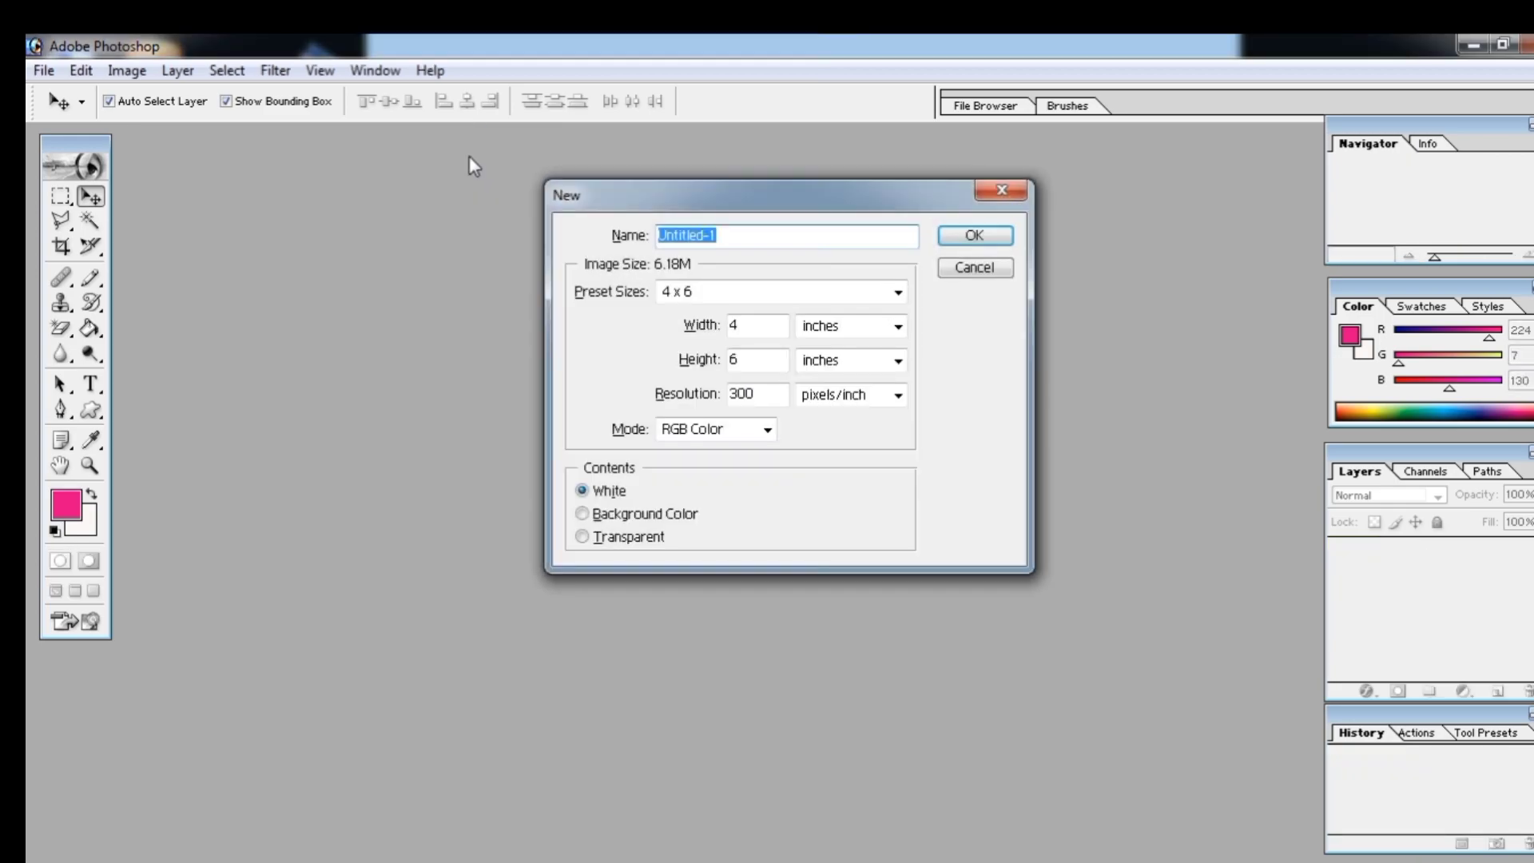
click(947, 238)
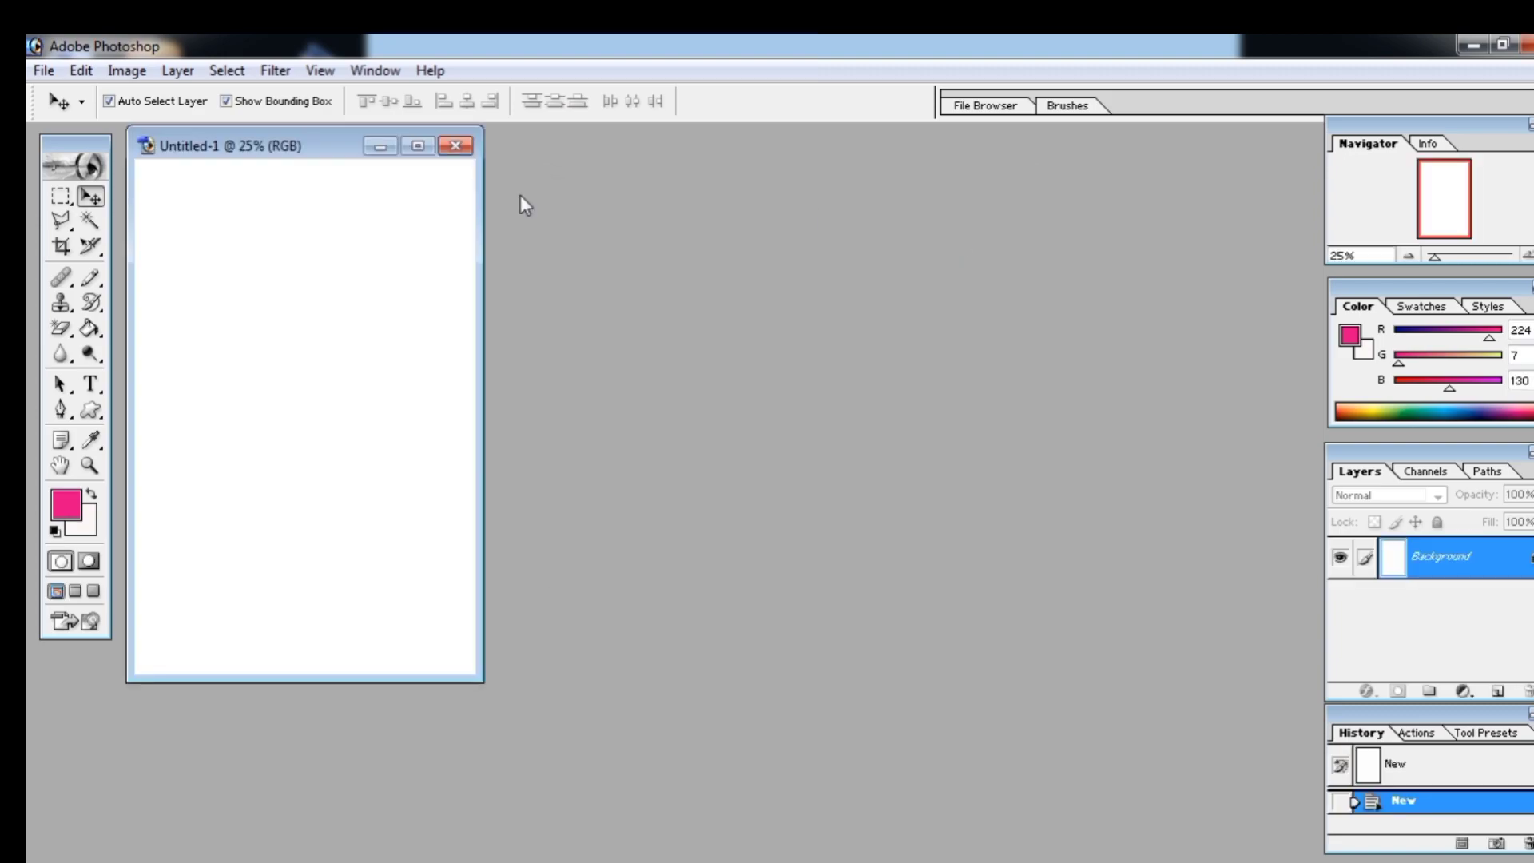
drag(333, 147, 568, 201)
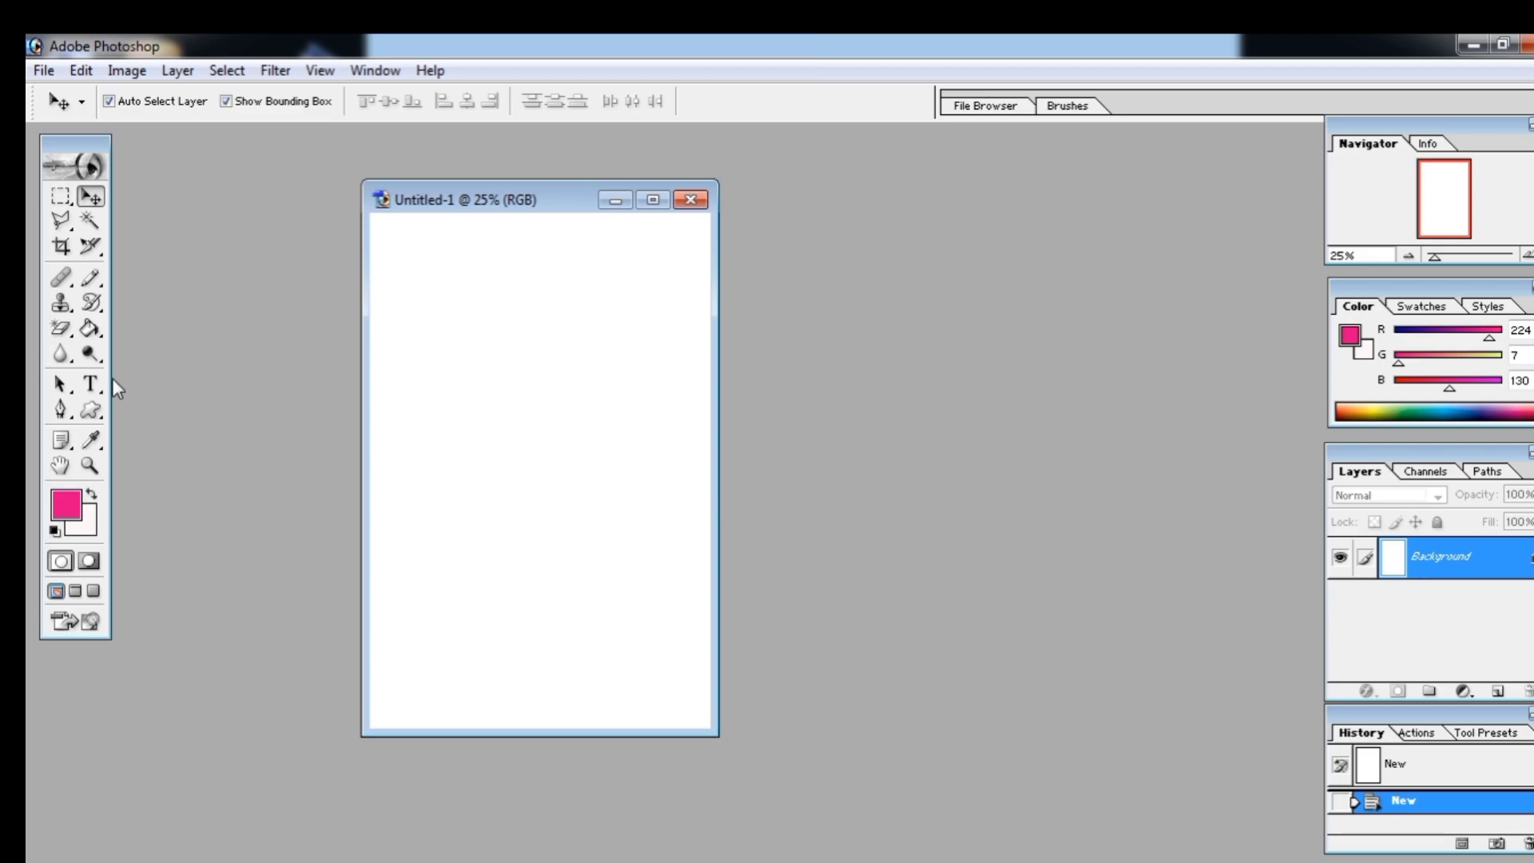
Add a pink Arial Bold text box with a first name in capitals, widen it to fit, and centre it horizontally on the page.
click(90, 383)
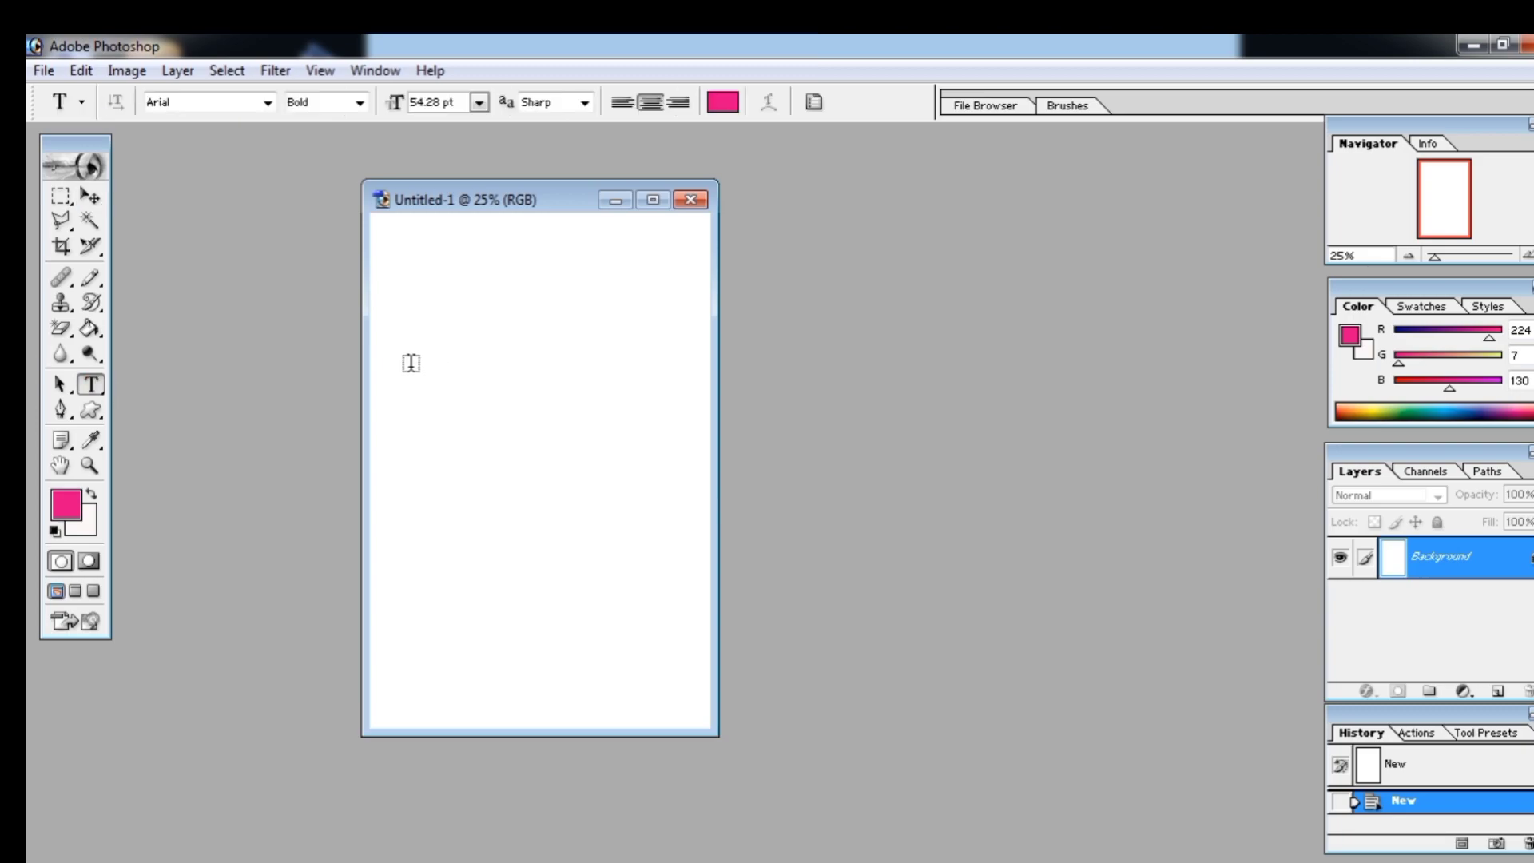
drag(410, 365, 638, 468)
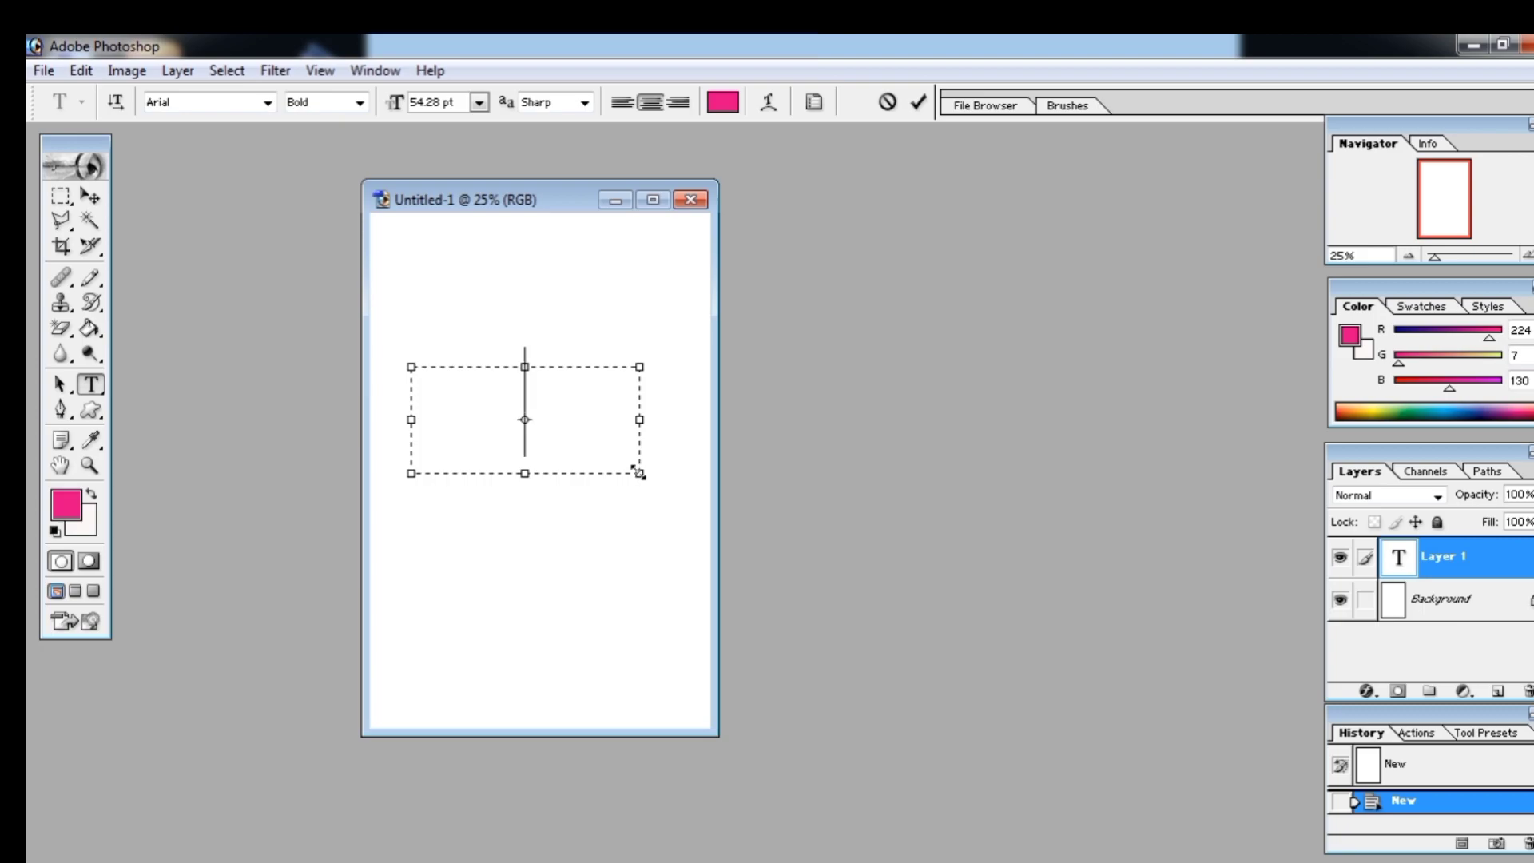
text(AD)
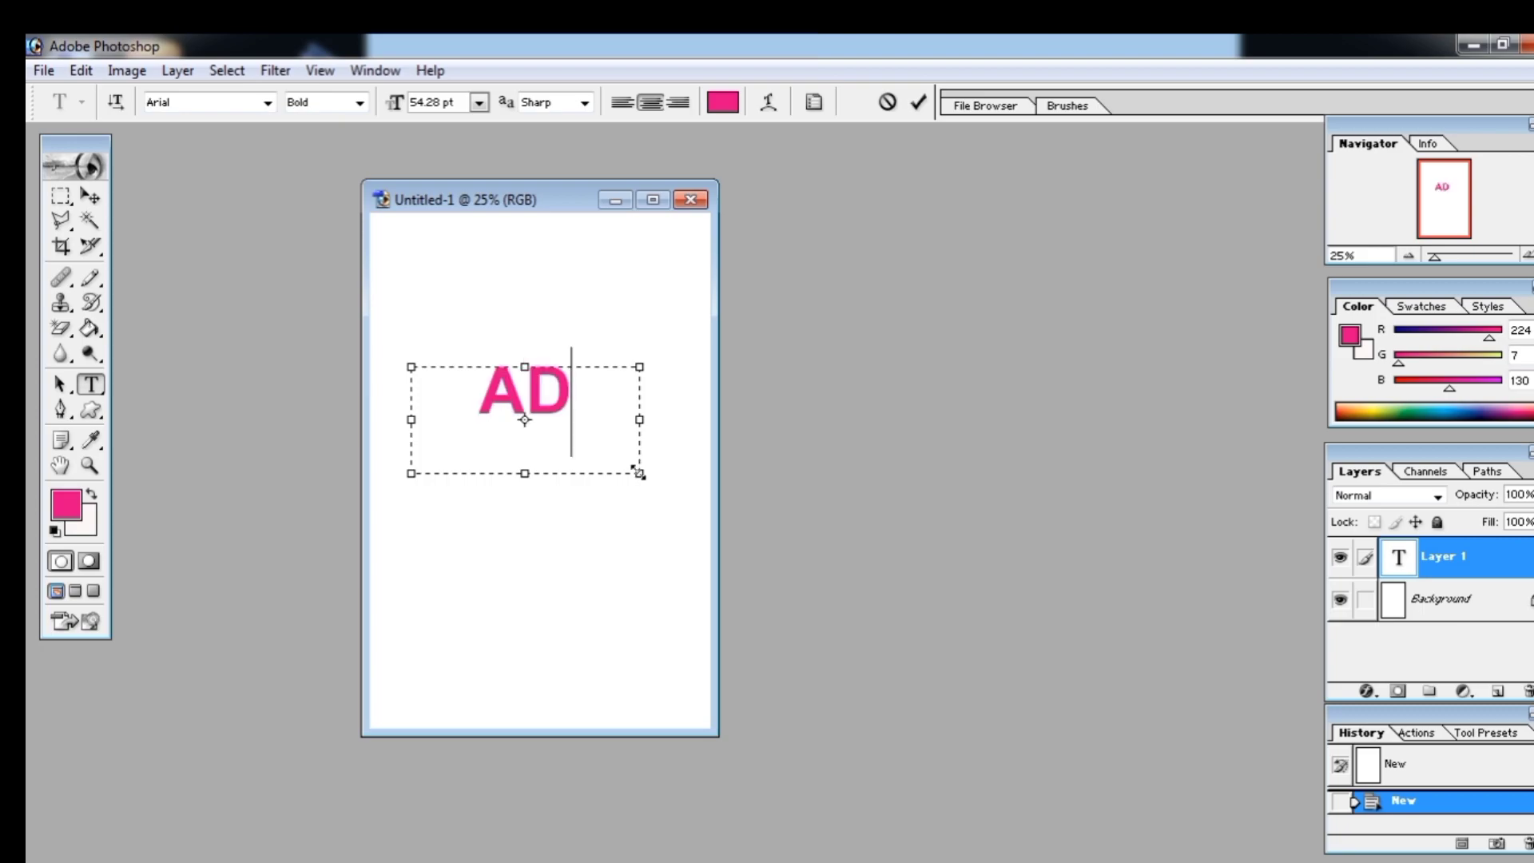
text(NA)
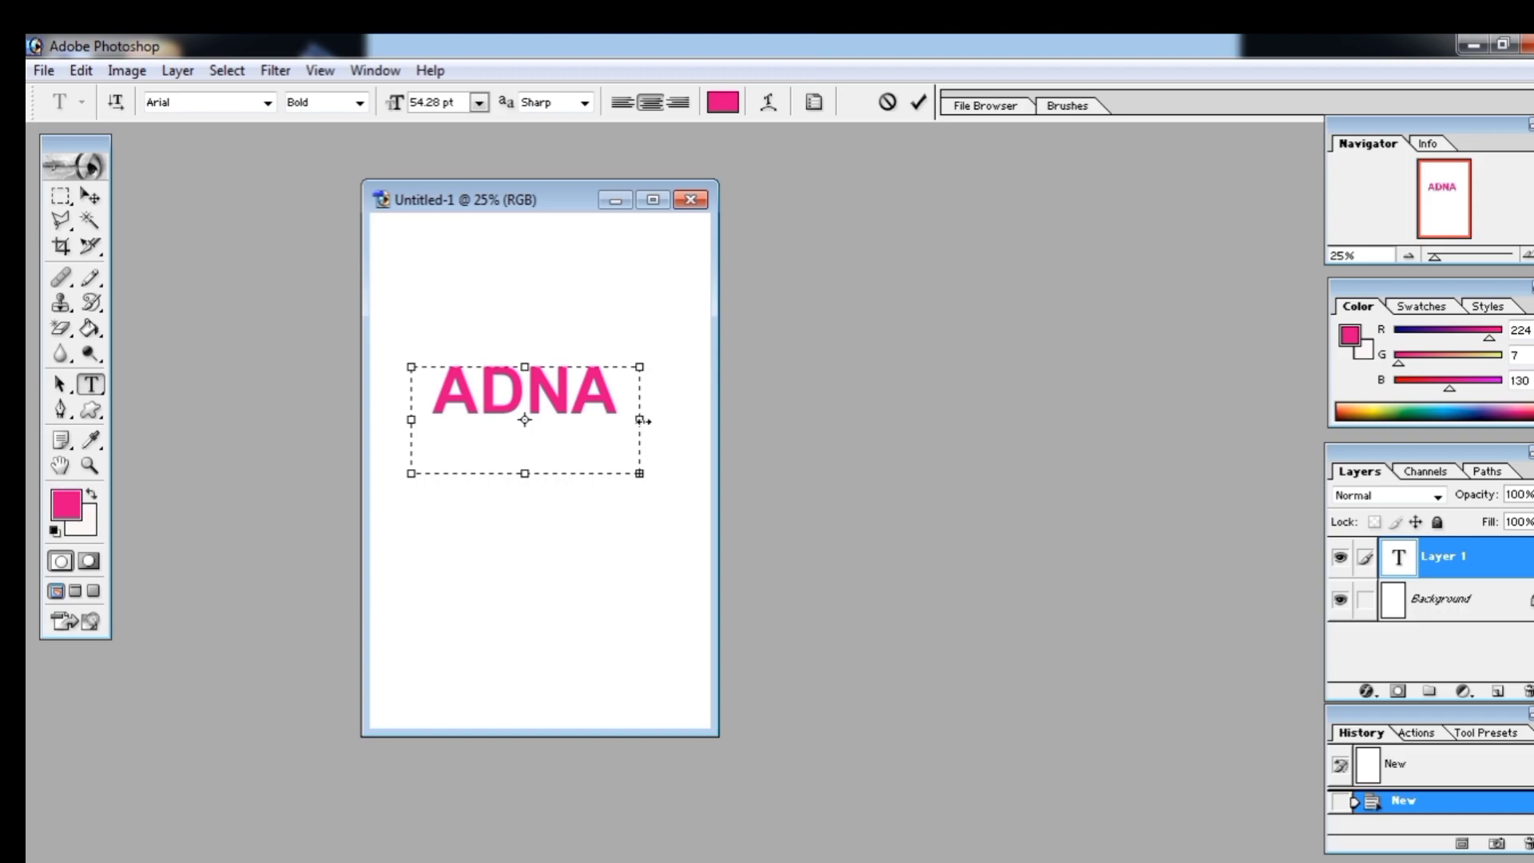
drag(643, 420, 710, 422)
text(N)
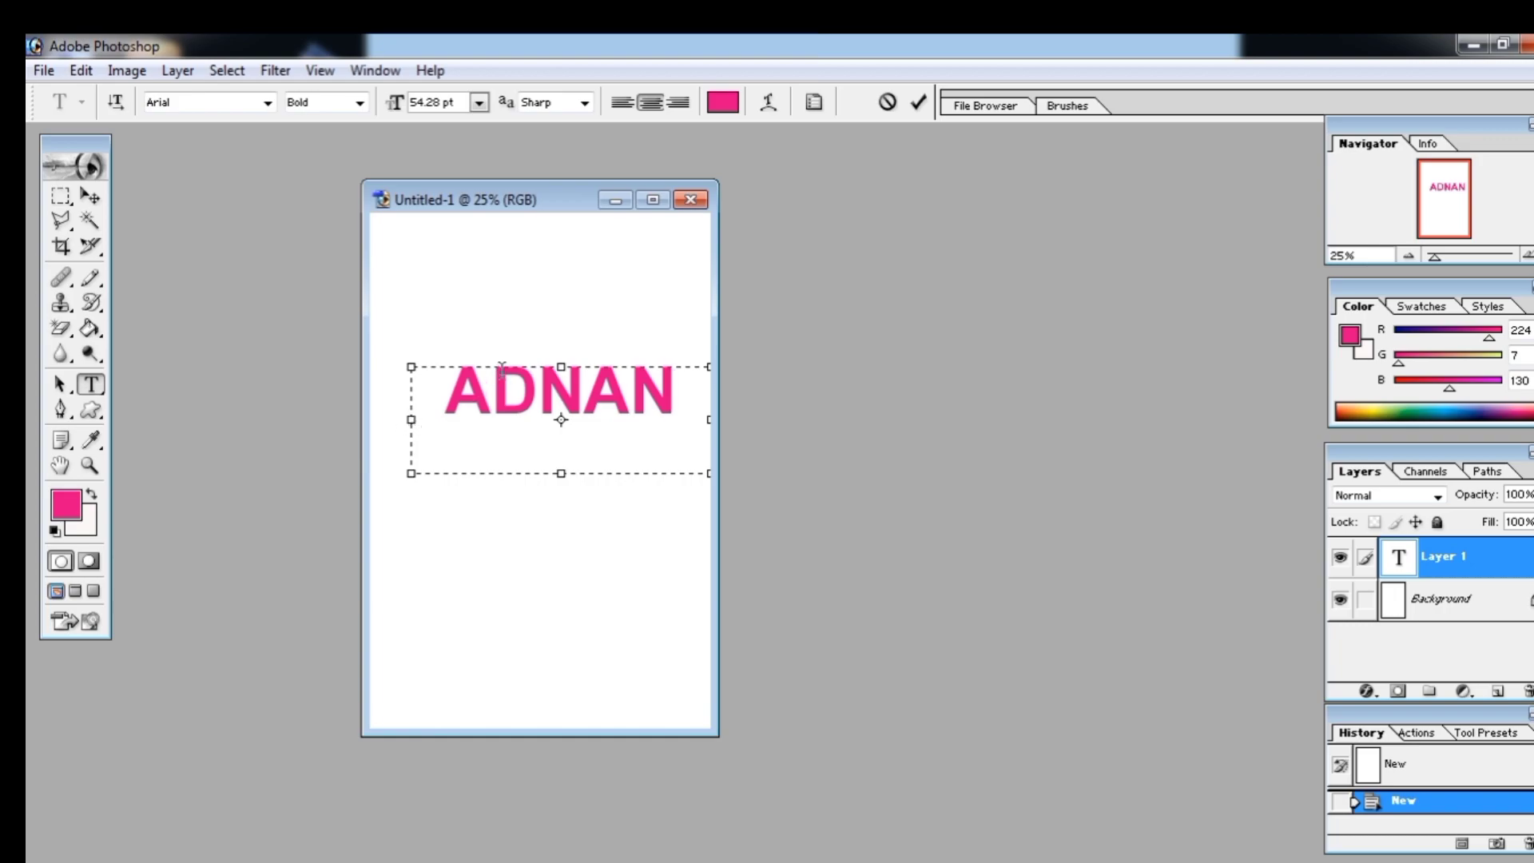
click(90, 196)
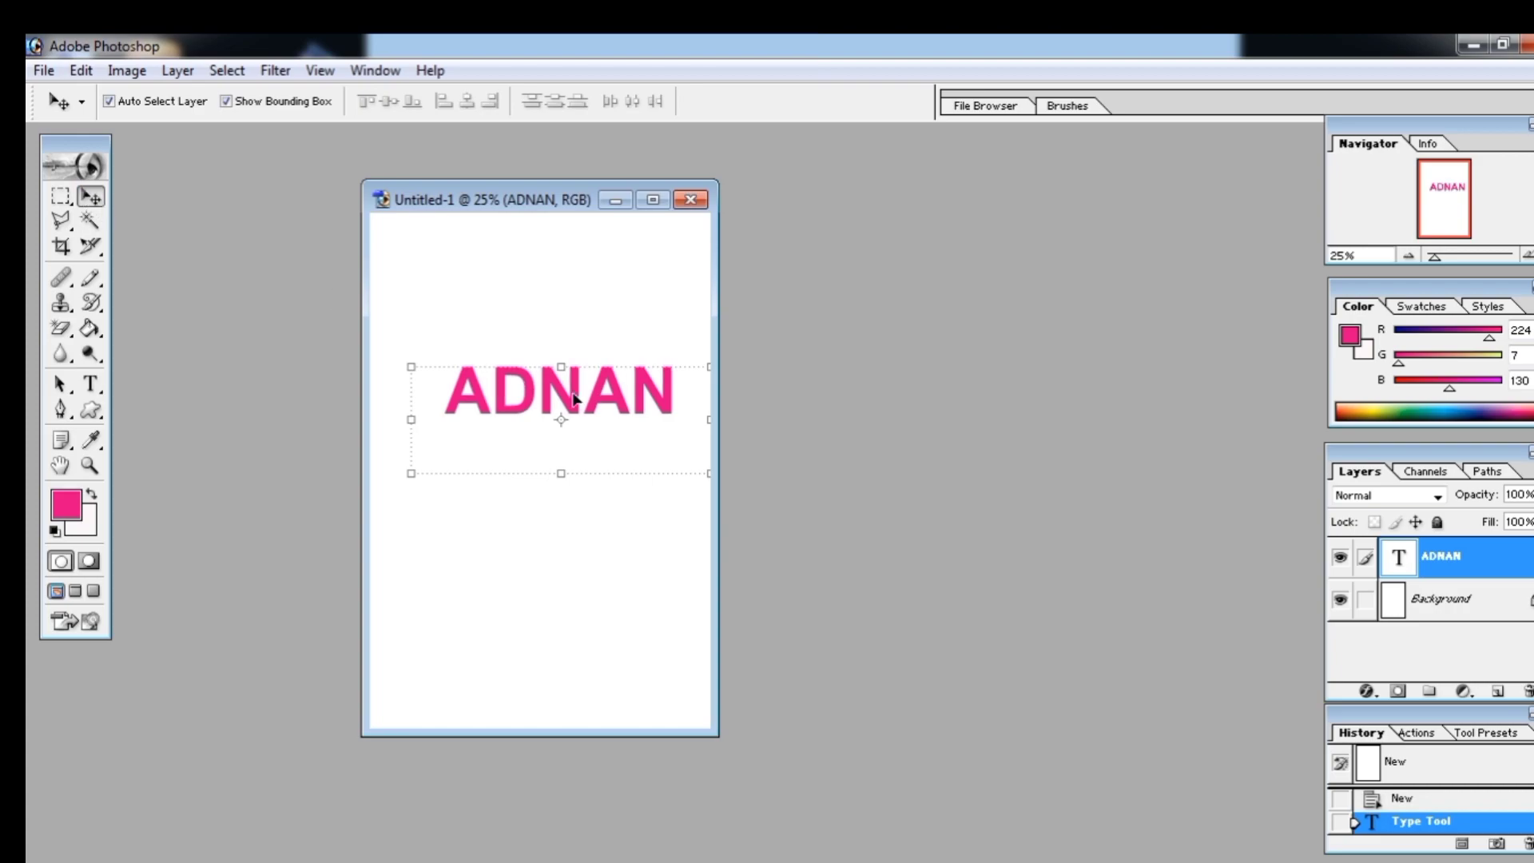
drag(573, 399, 548, 399)
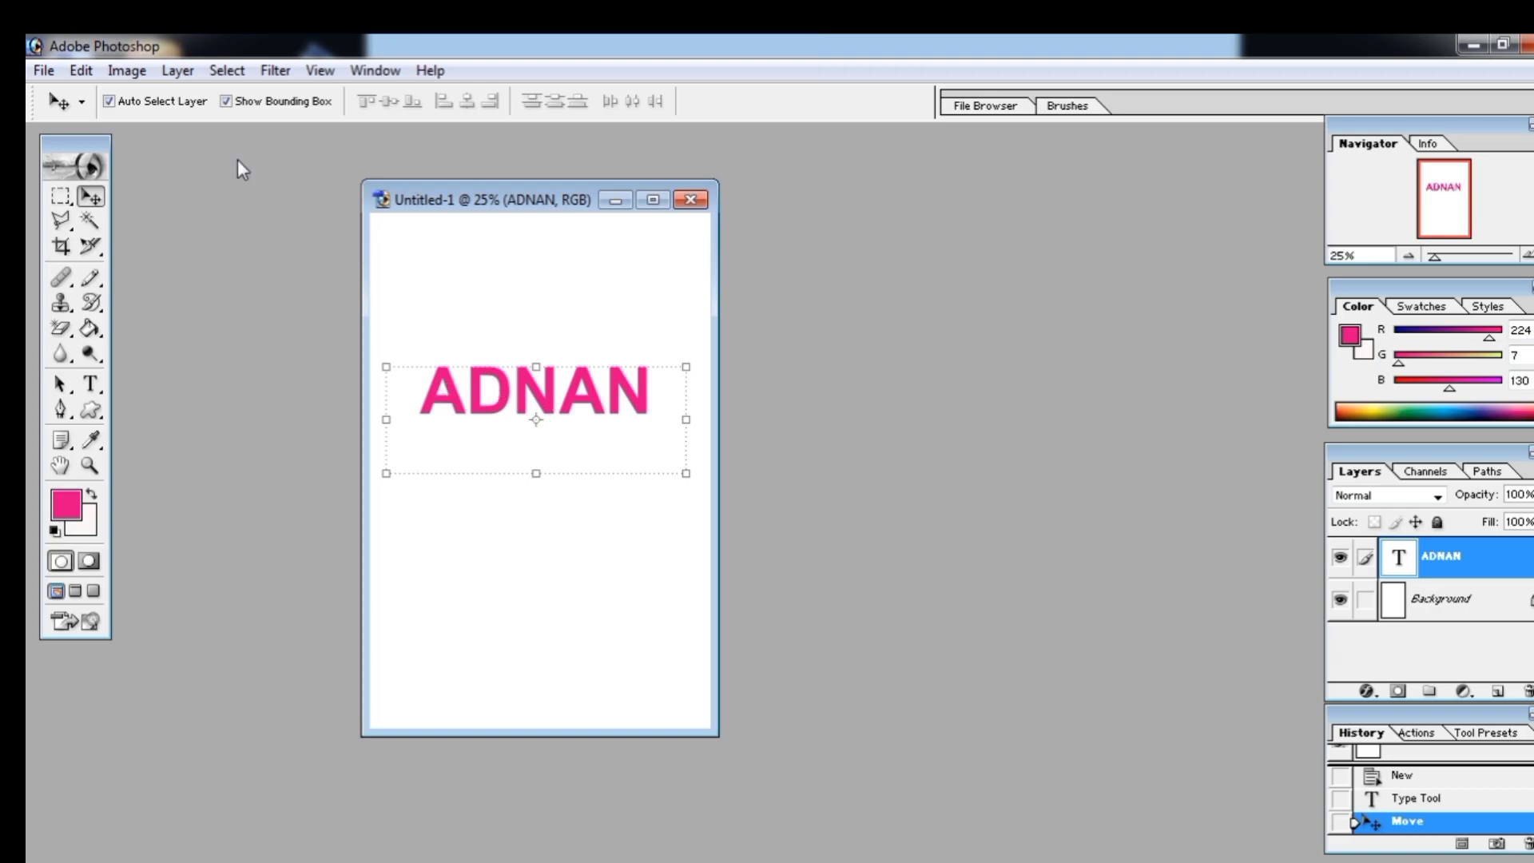
Try the Dissolve blend mode in the text layer's Blending Options, restore Normal, and cancel the changes.
click(178, 71)
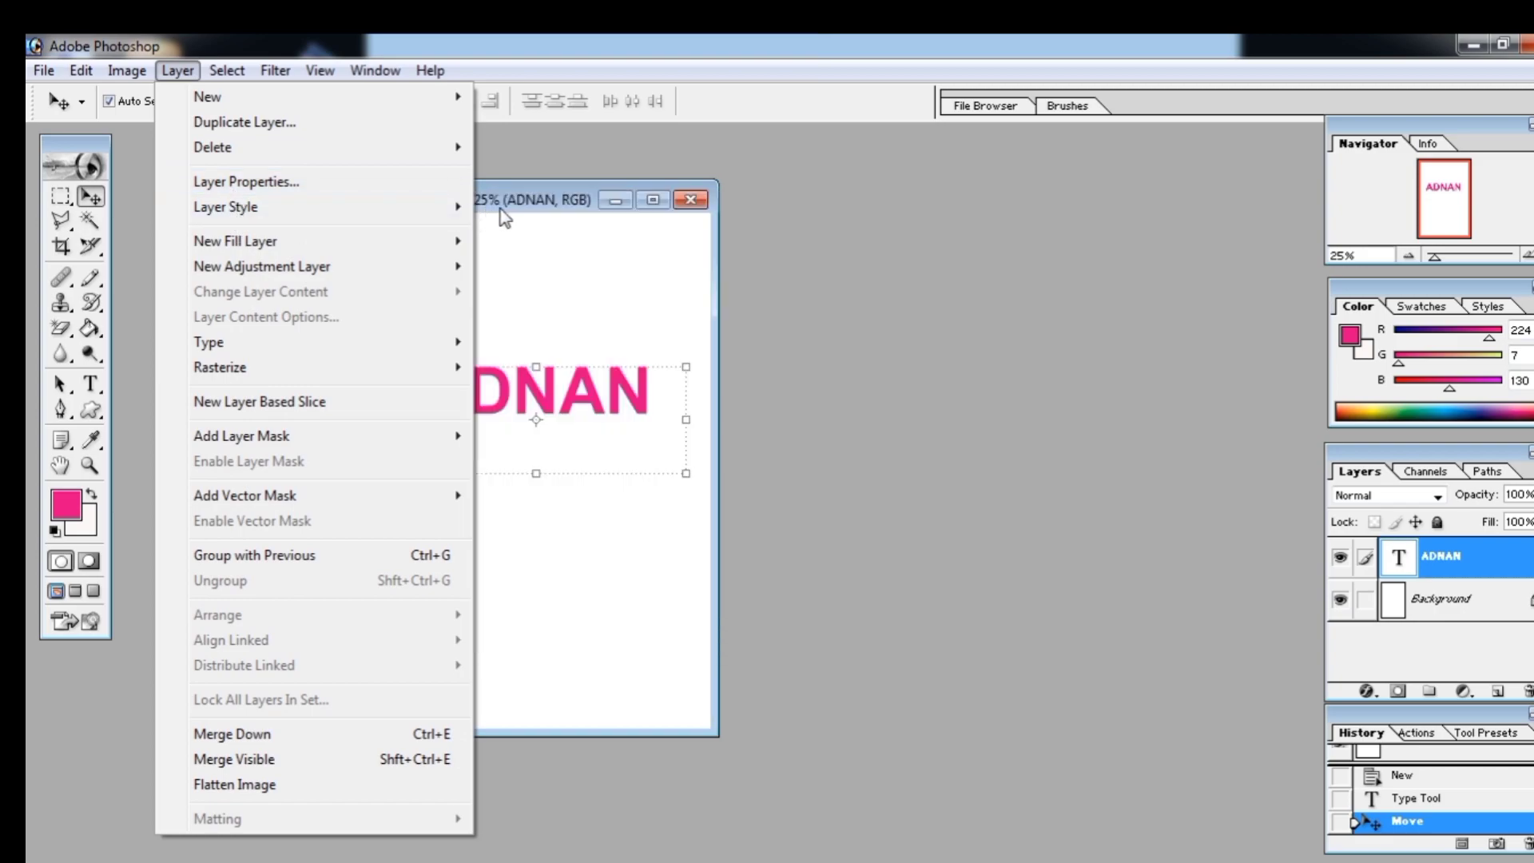
mouse_move(439, 210)
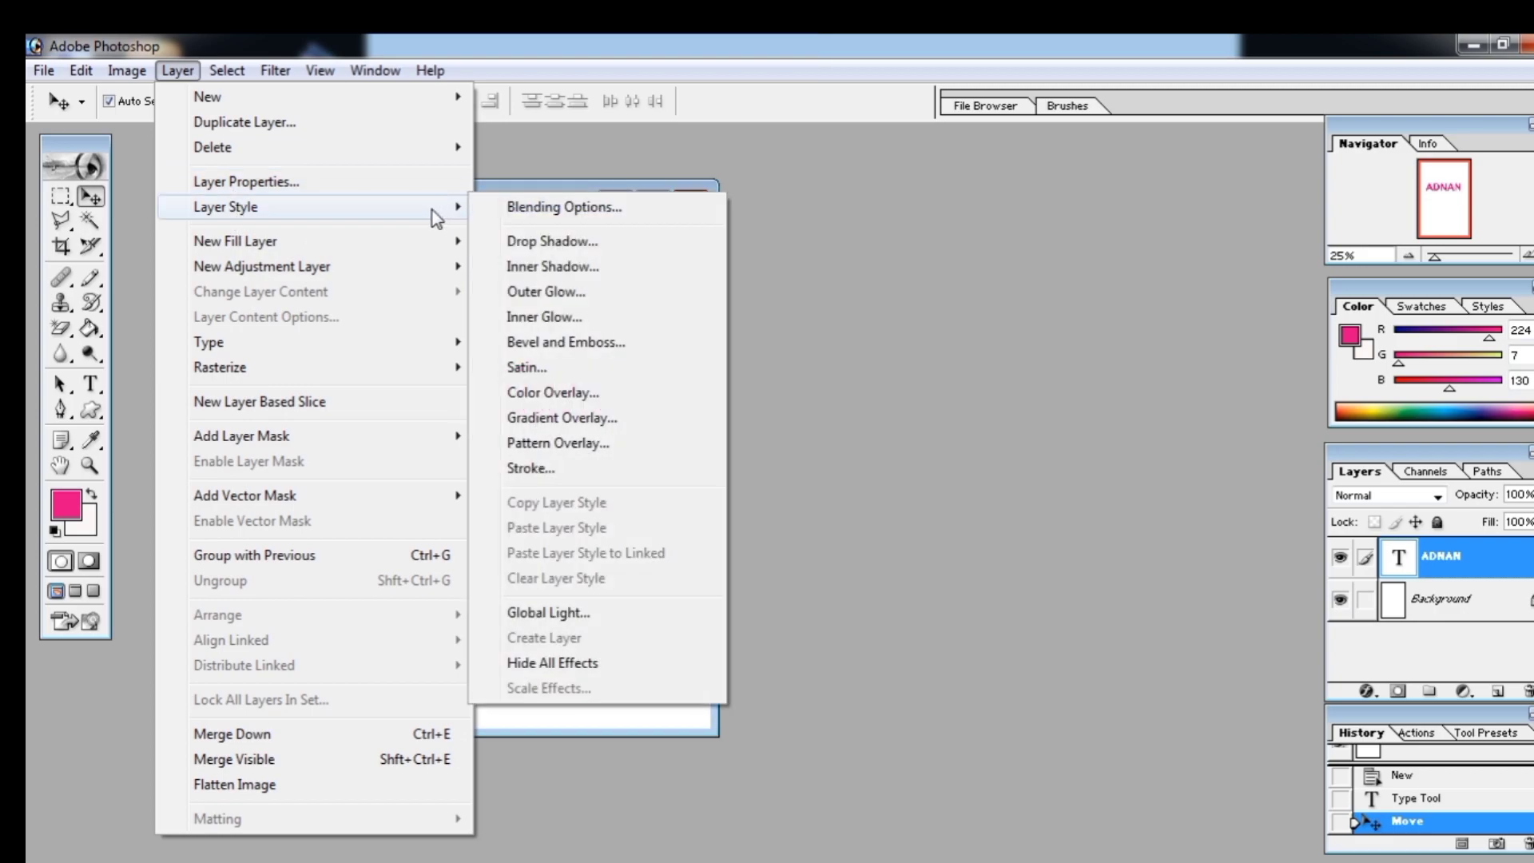
click(514, 210)
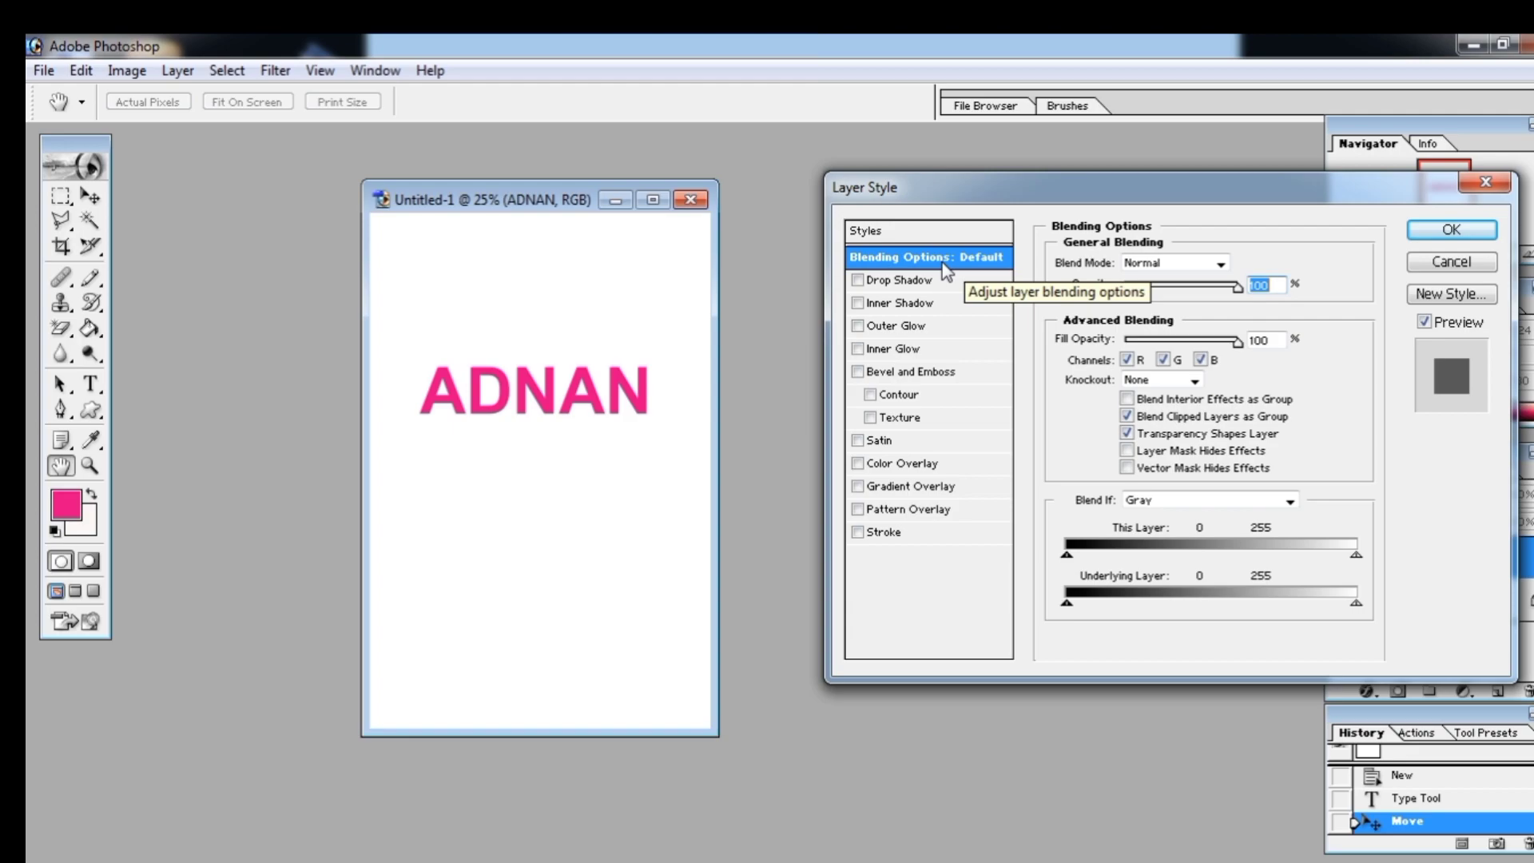
click(1219, 264)
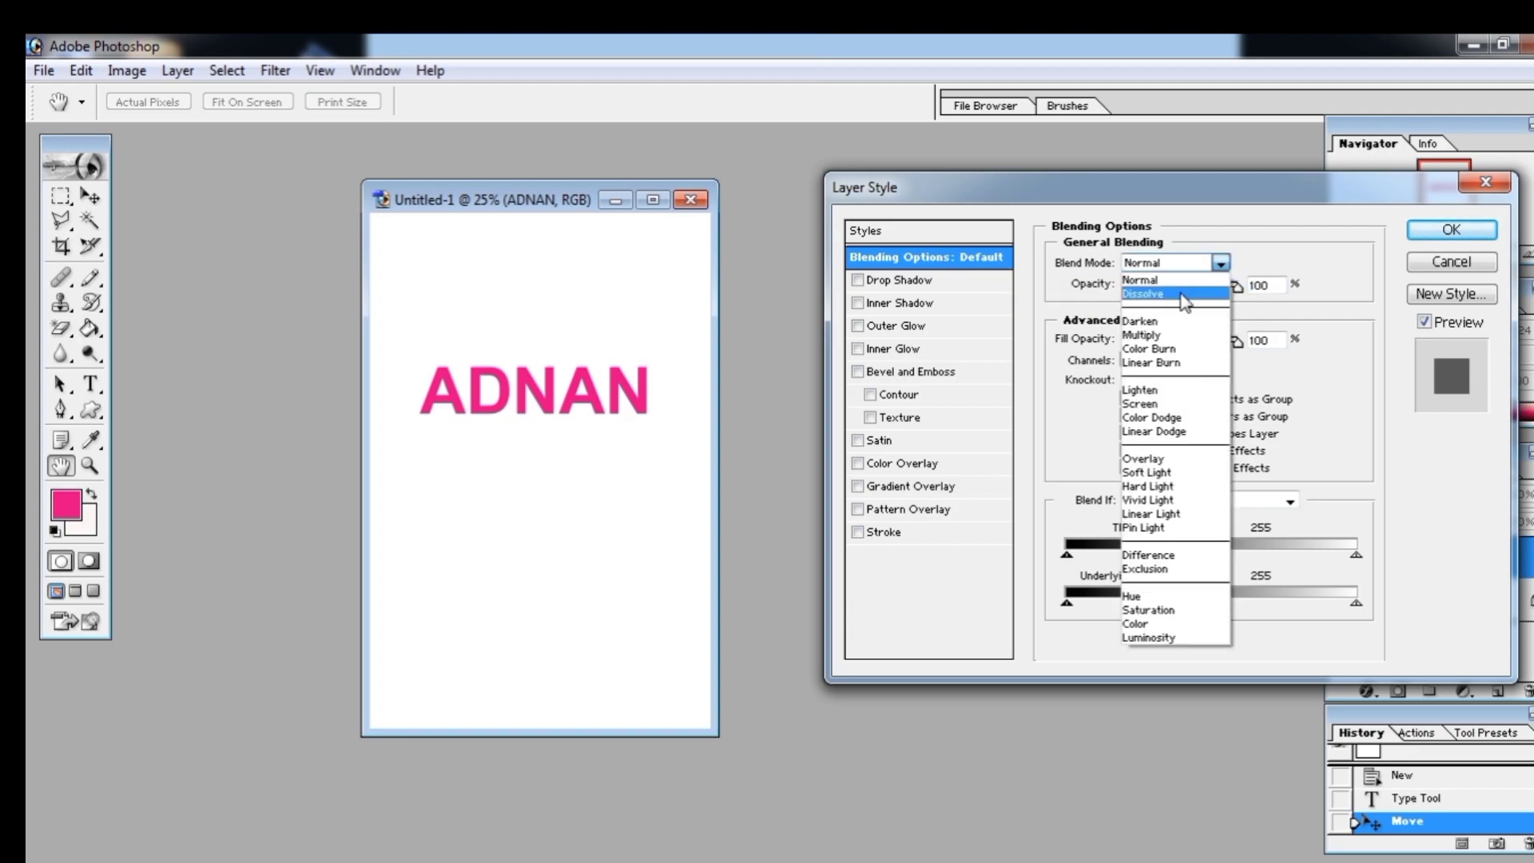
click(1181, 294)
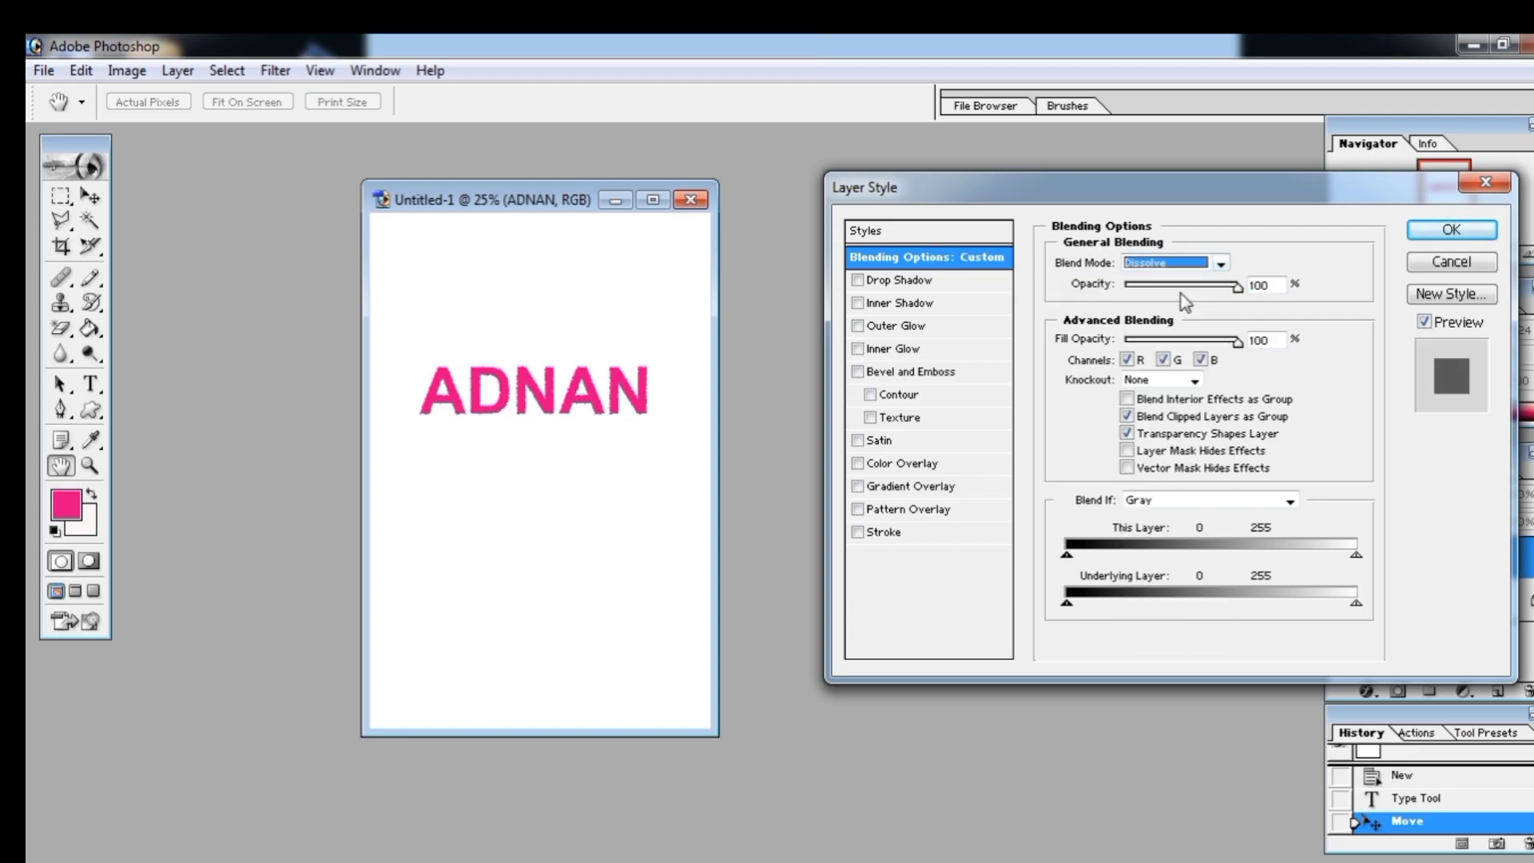
click(1199, 263)
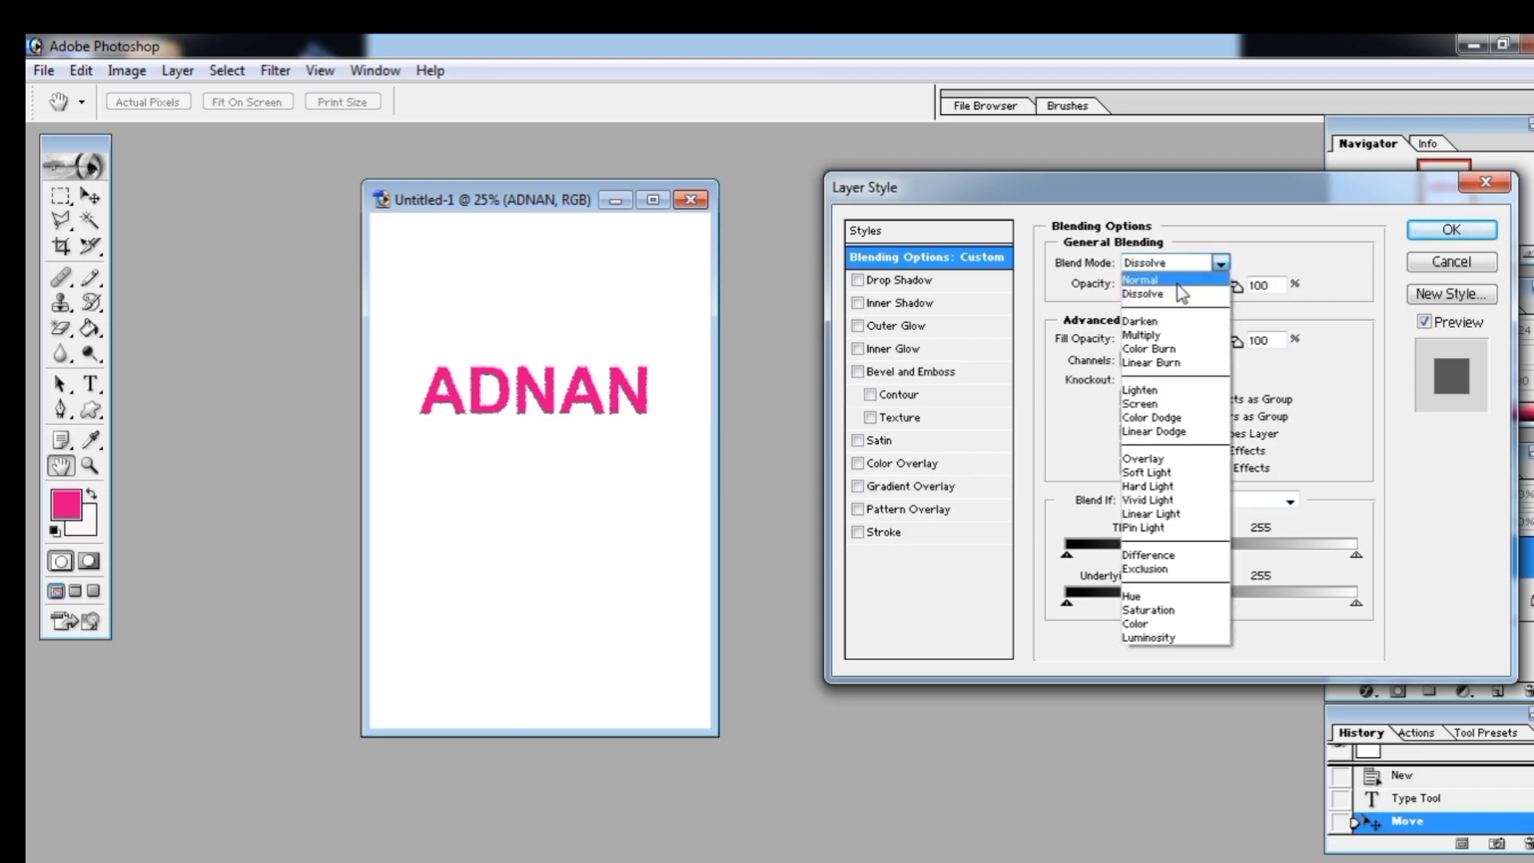
click(1181, 280)
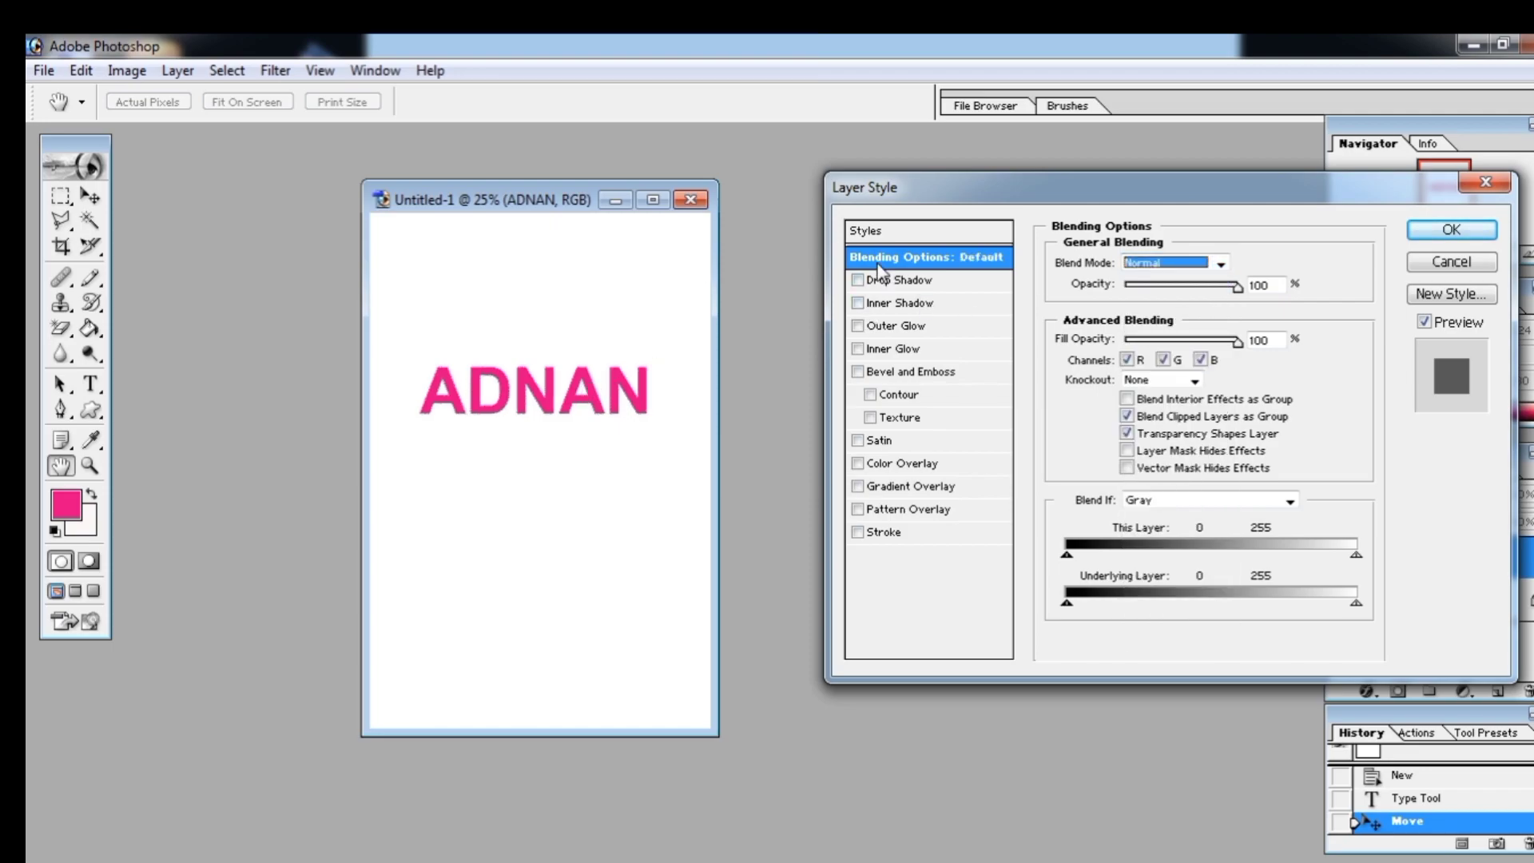
key(Tab)
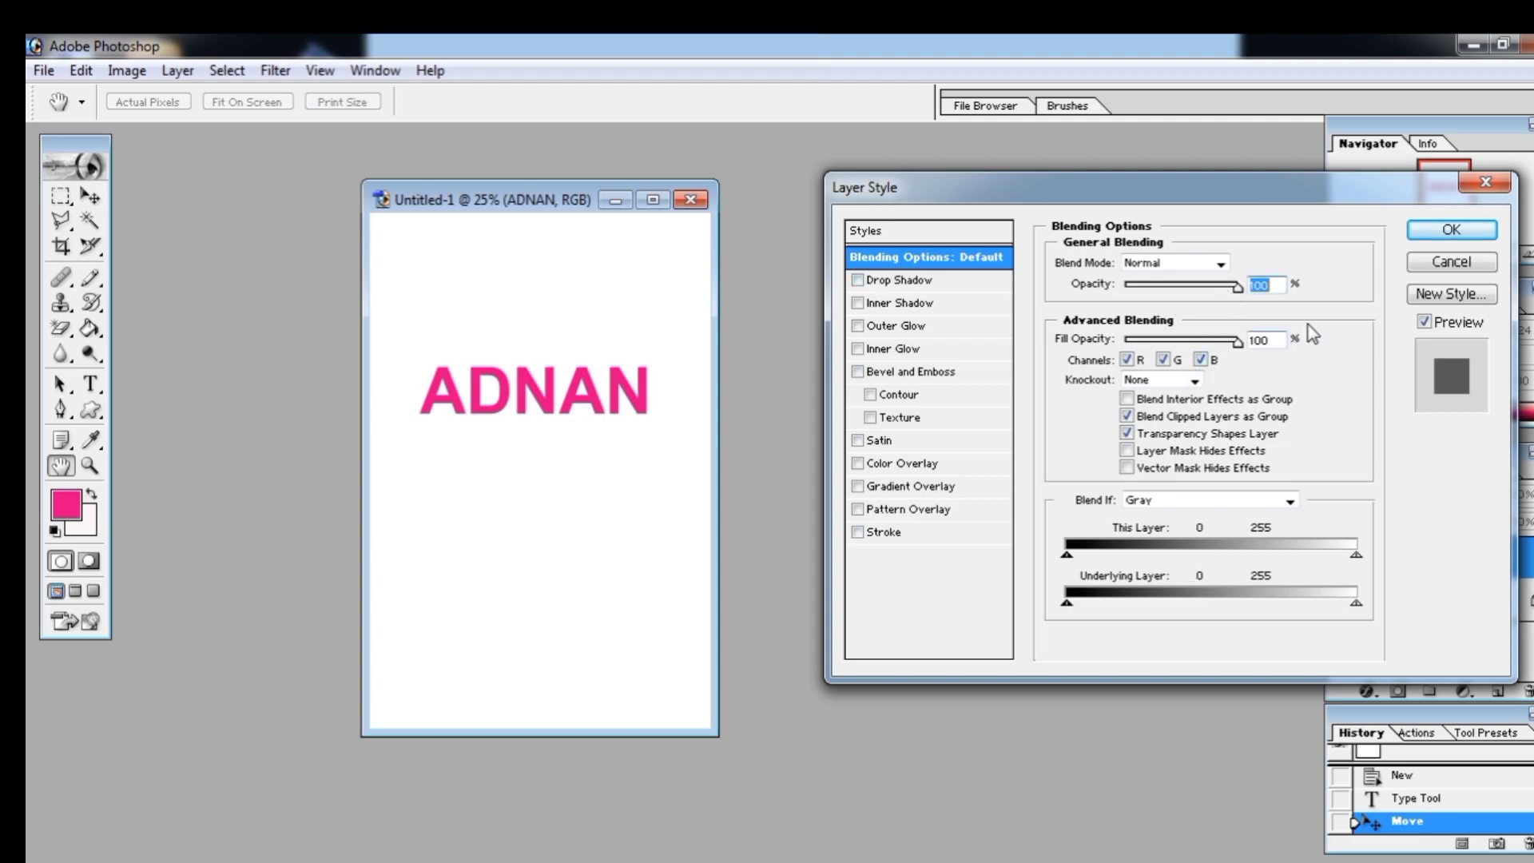
click(1430, 259)
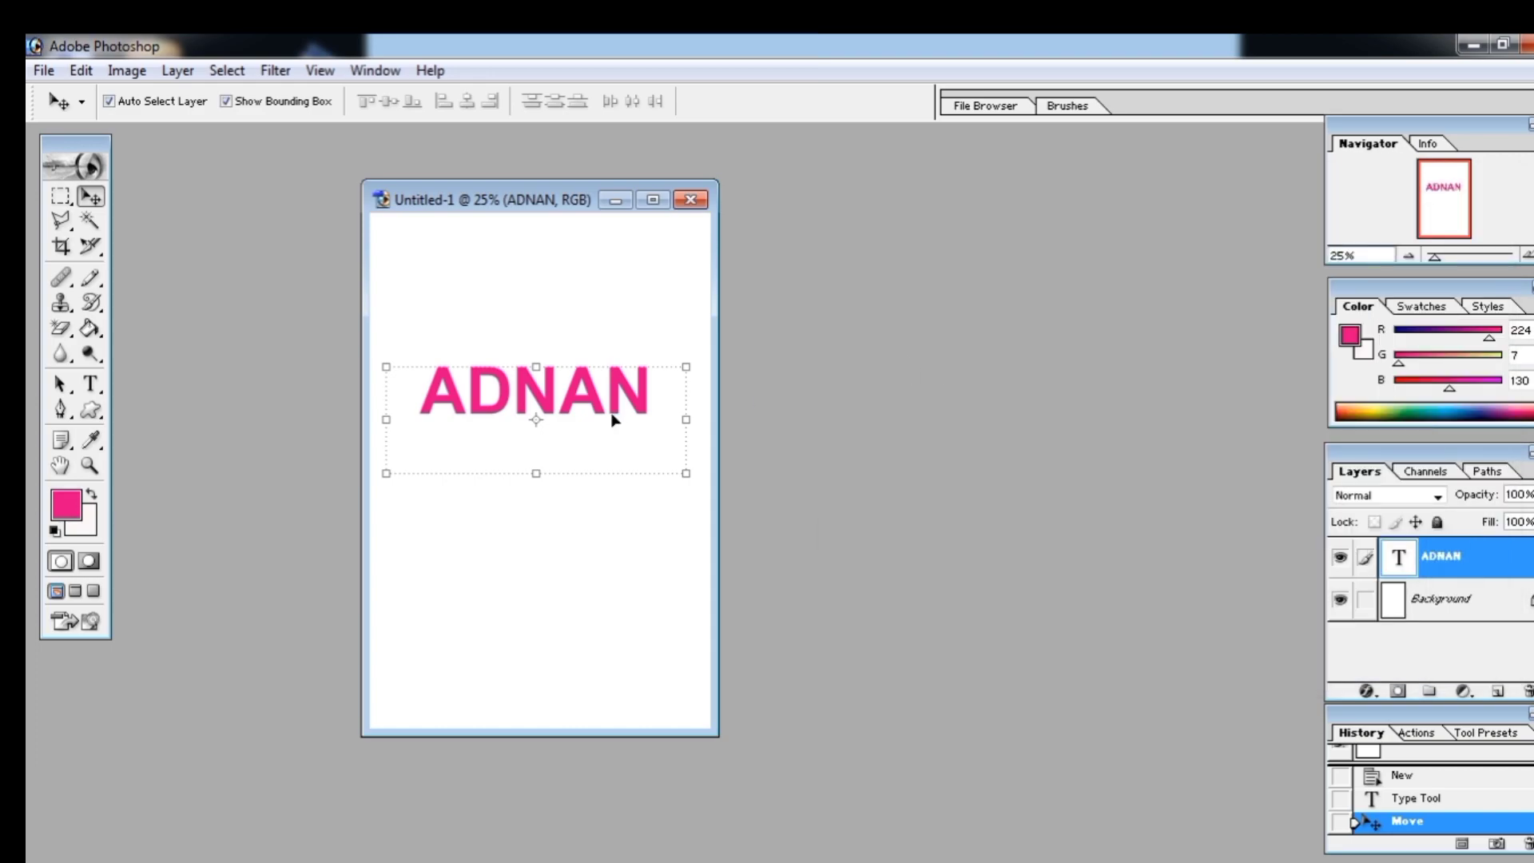
key(ctrl+a)
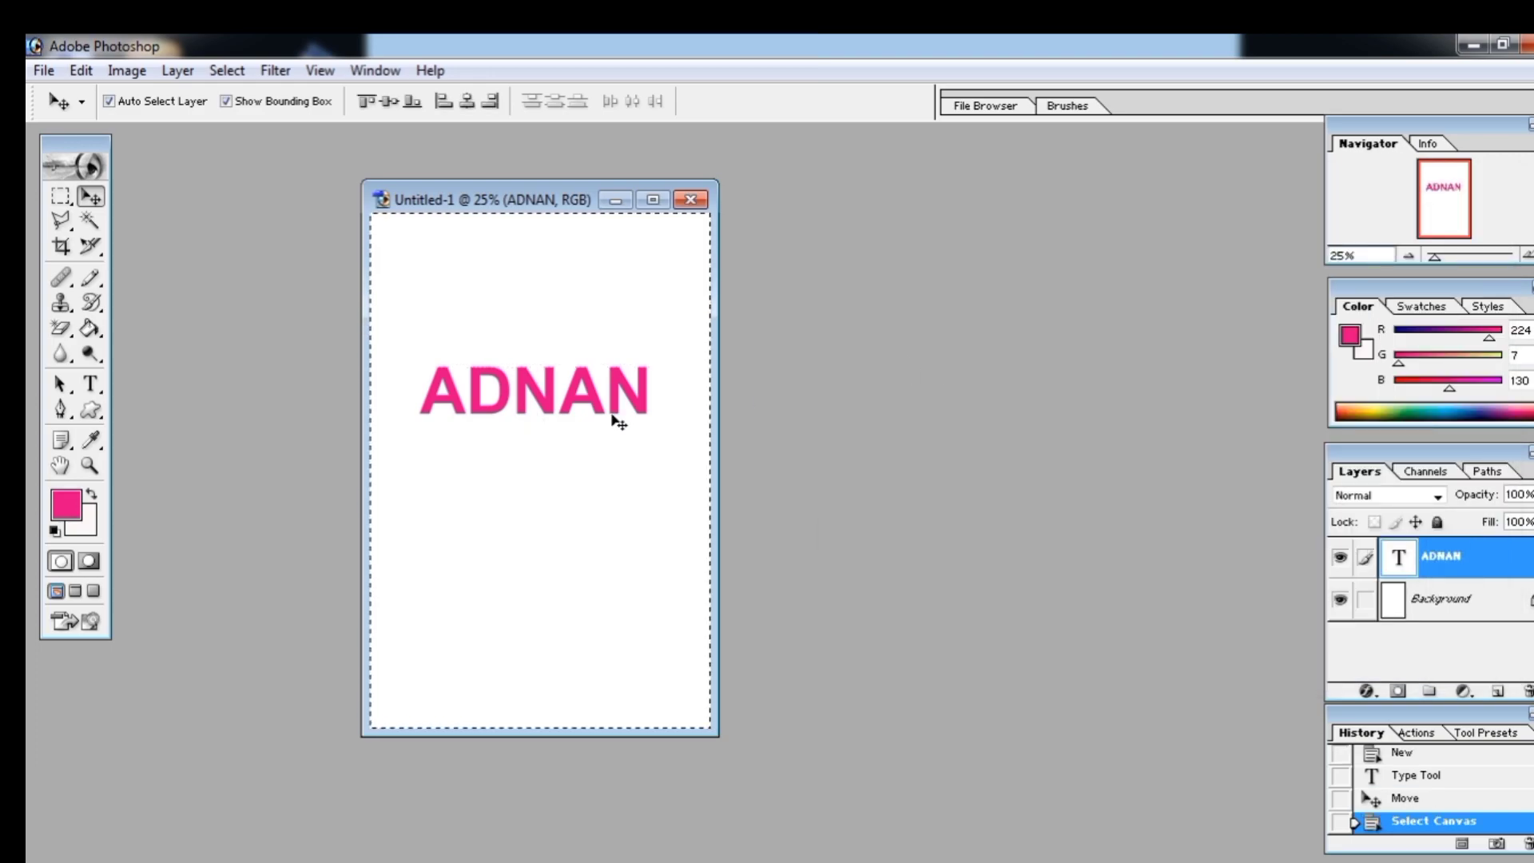
click(613, 417)
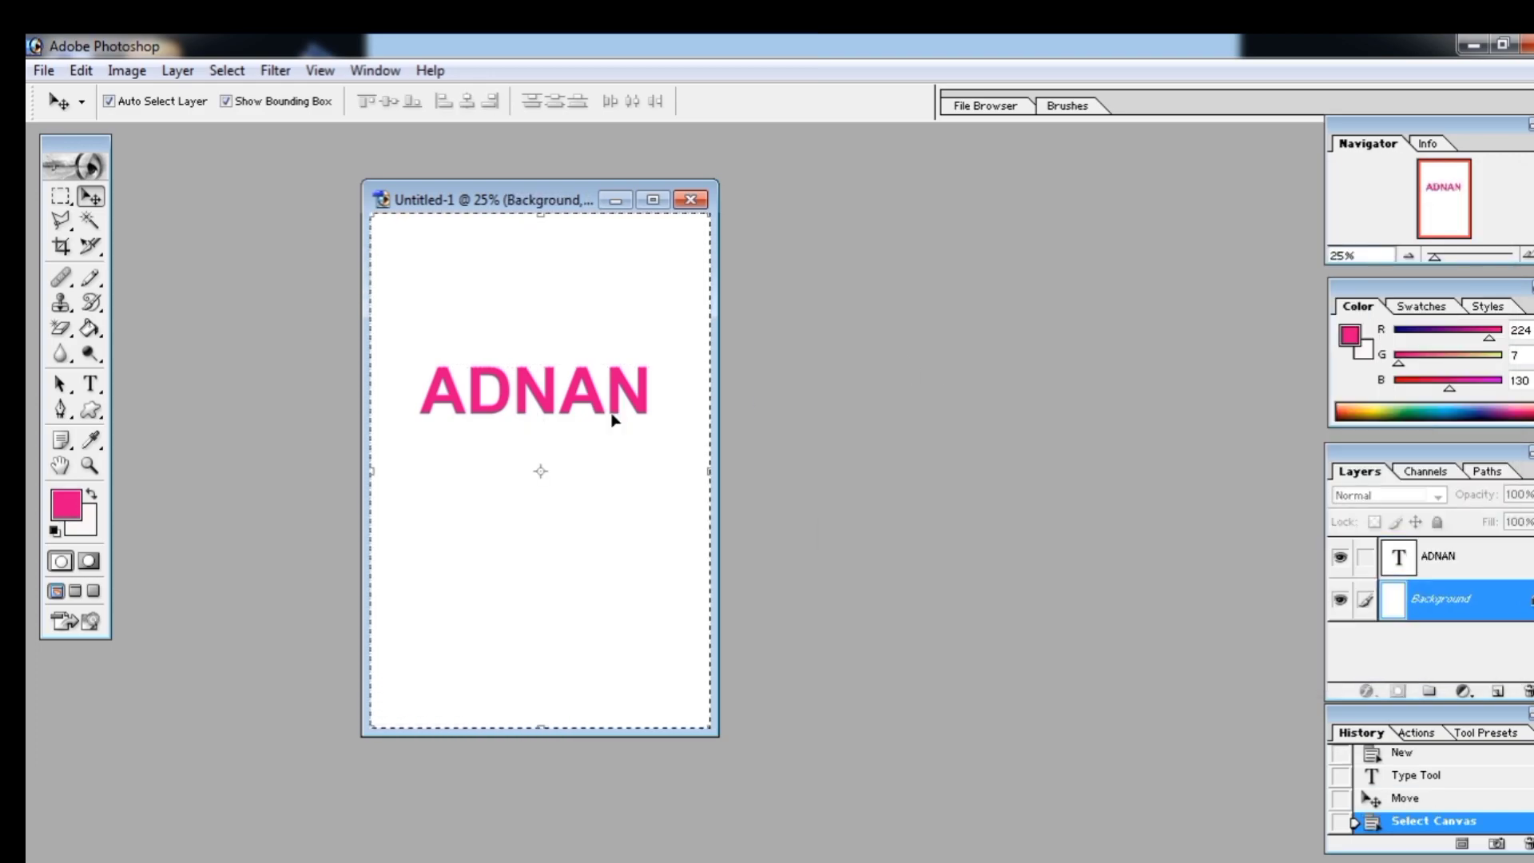
key(ctrl+z)
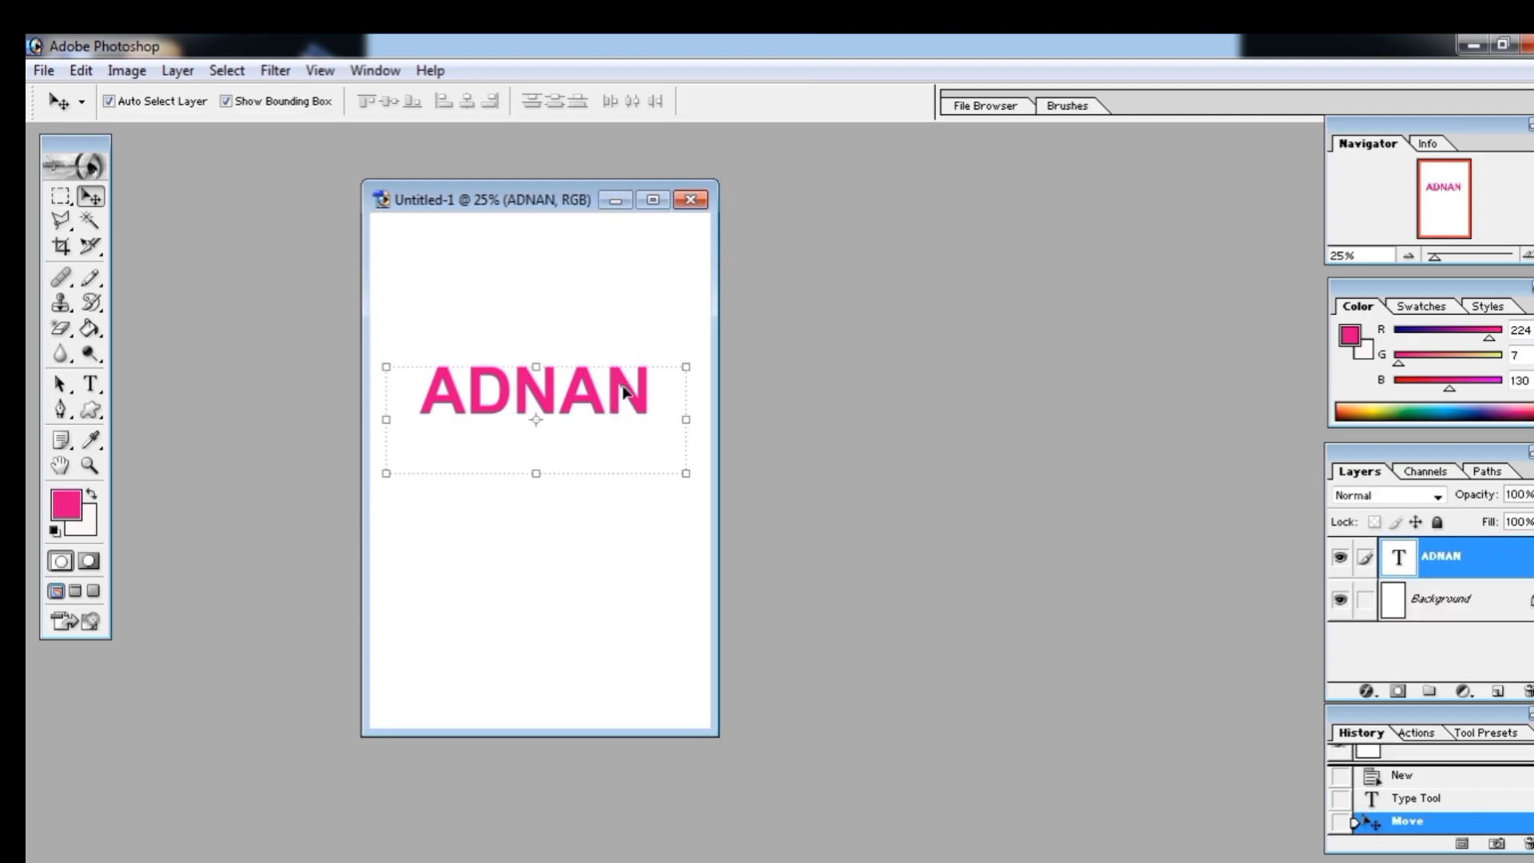
Select the text layer's lettering with the Type tool and open the Blending Options for its layer style.
right_click(624, 391)
click(551, 419)
click(91, 385)
click(558, 429)
double_click(557, 429)
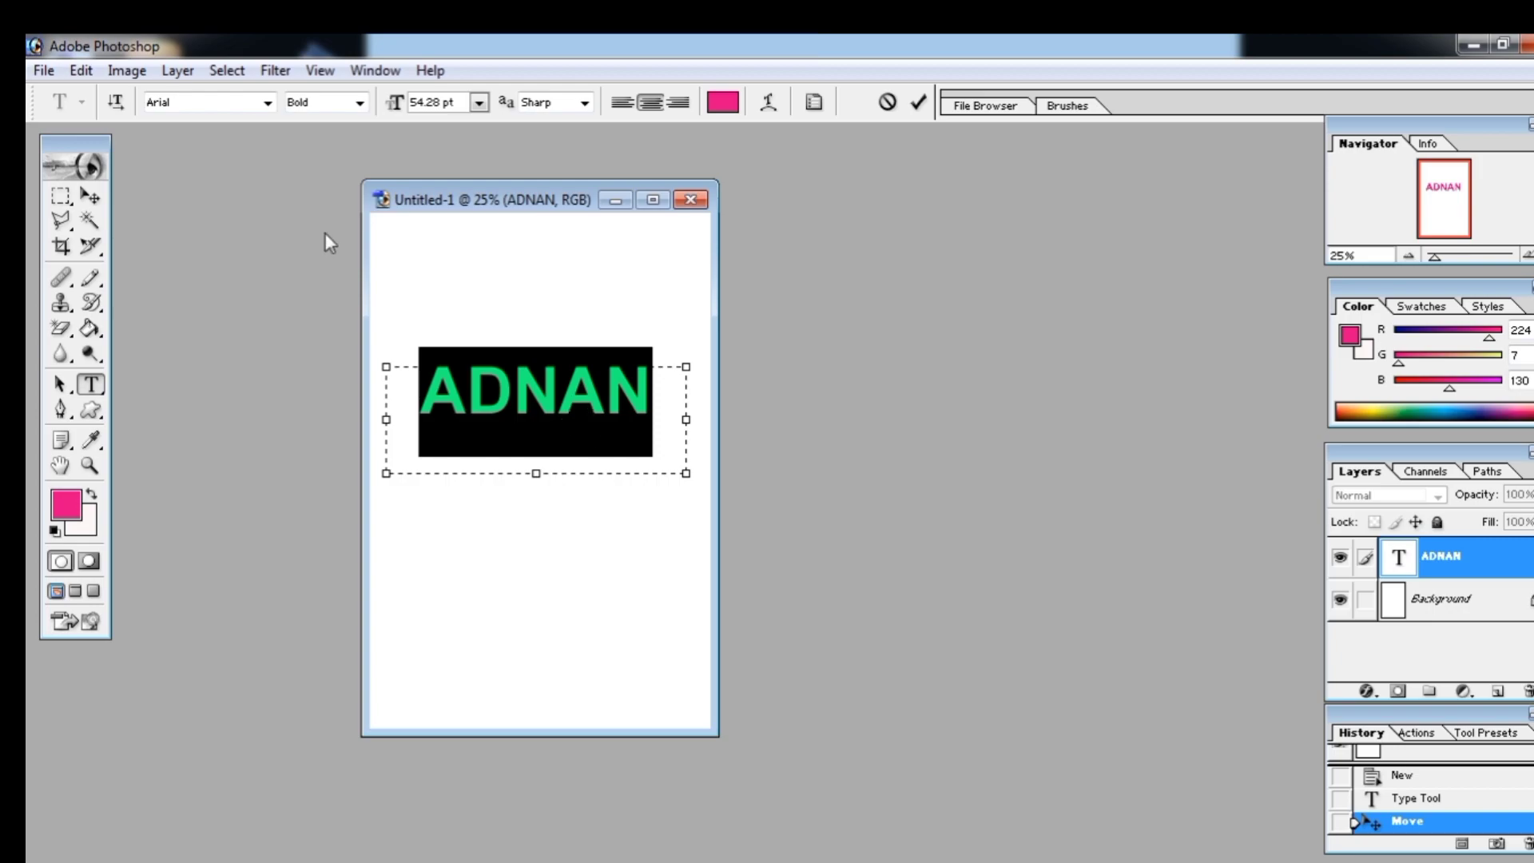
click(178, 70)
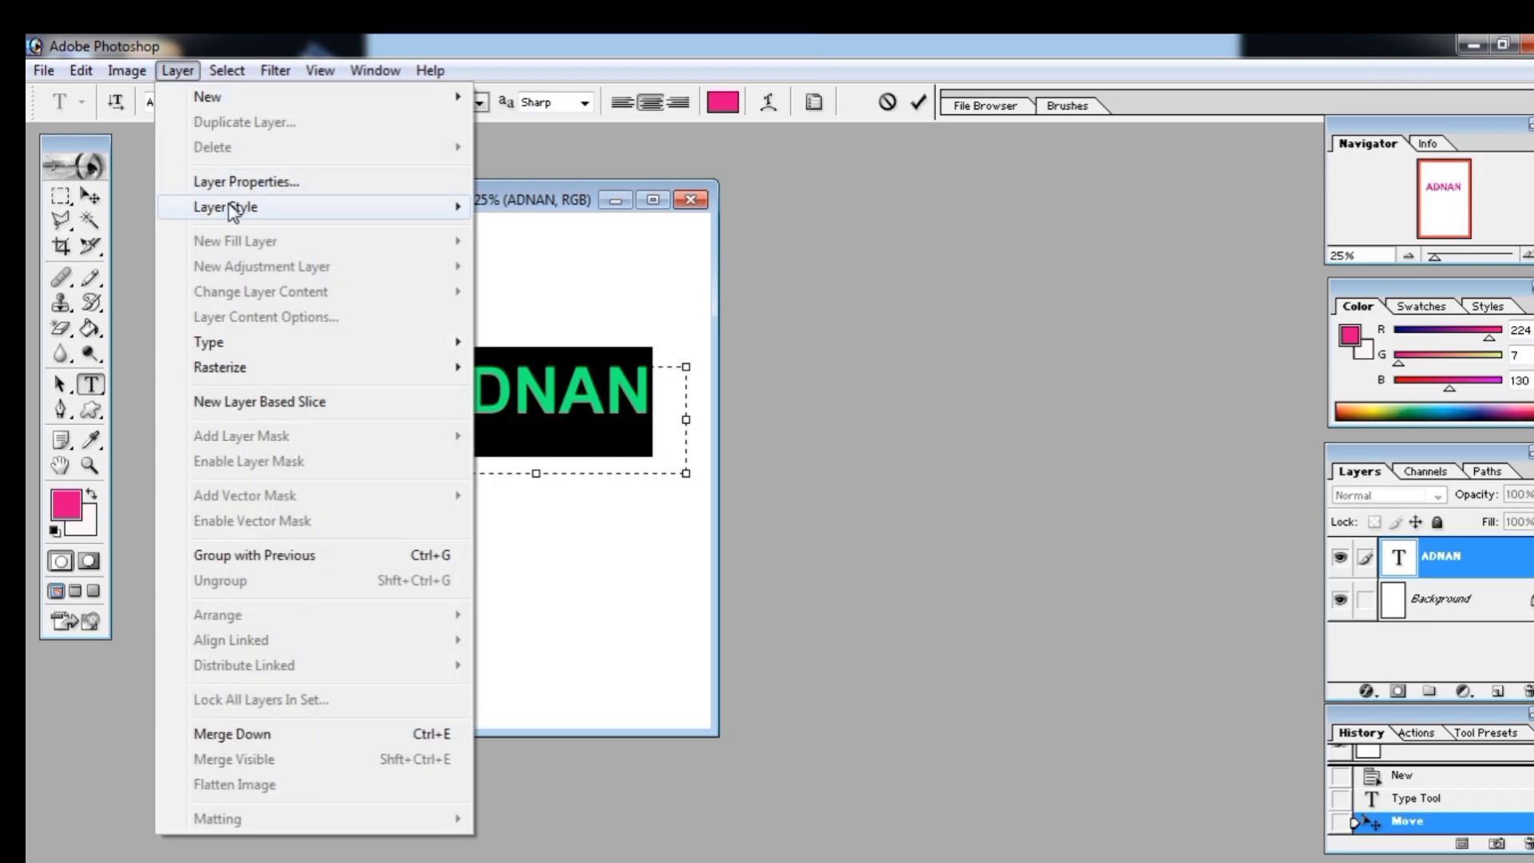
mouse_move(230, 209)
click(633, 211)
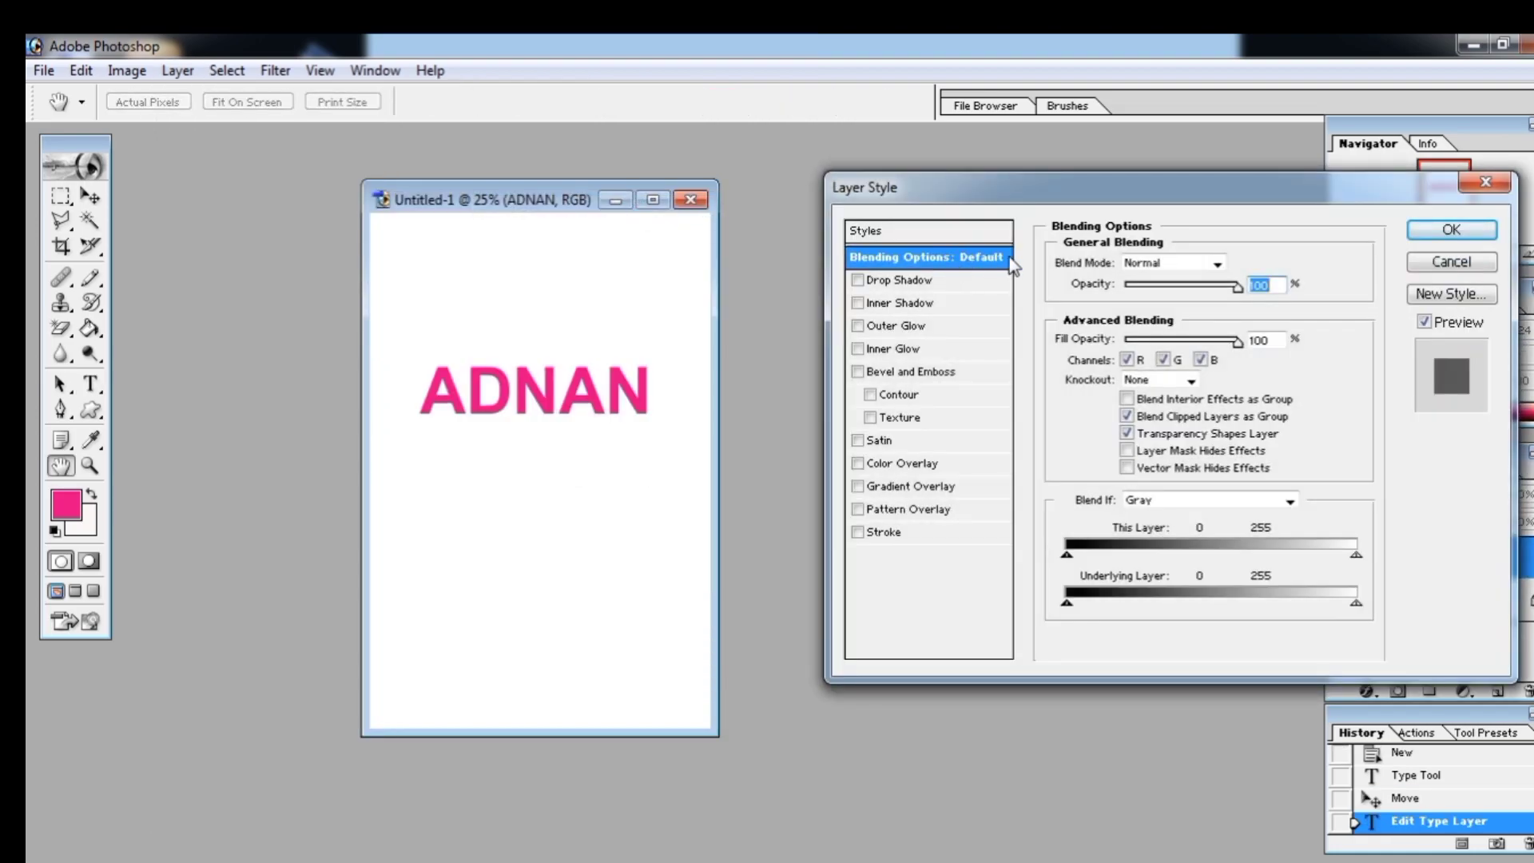
Try a general opacity of about 53% on the text, restore 100%, and check the Fill Opacity and Blend If settings.
drag(1237, 286, 1186, 299)
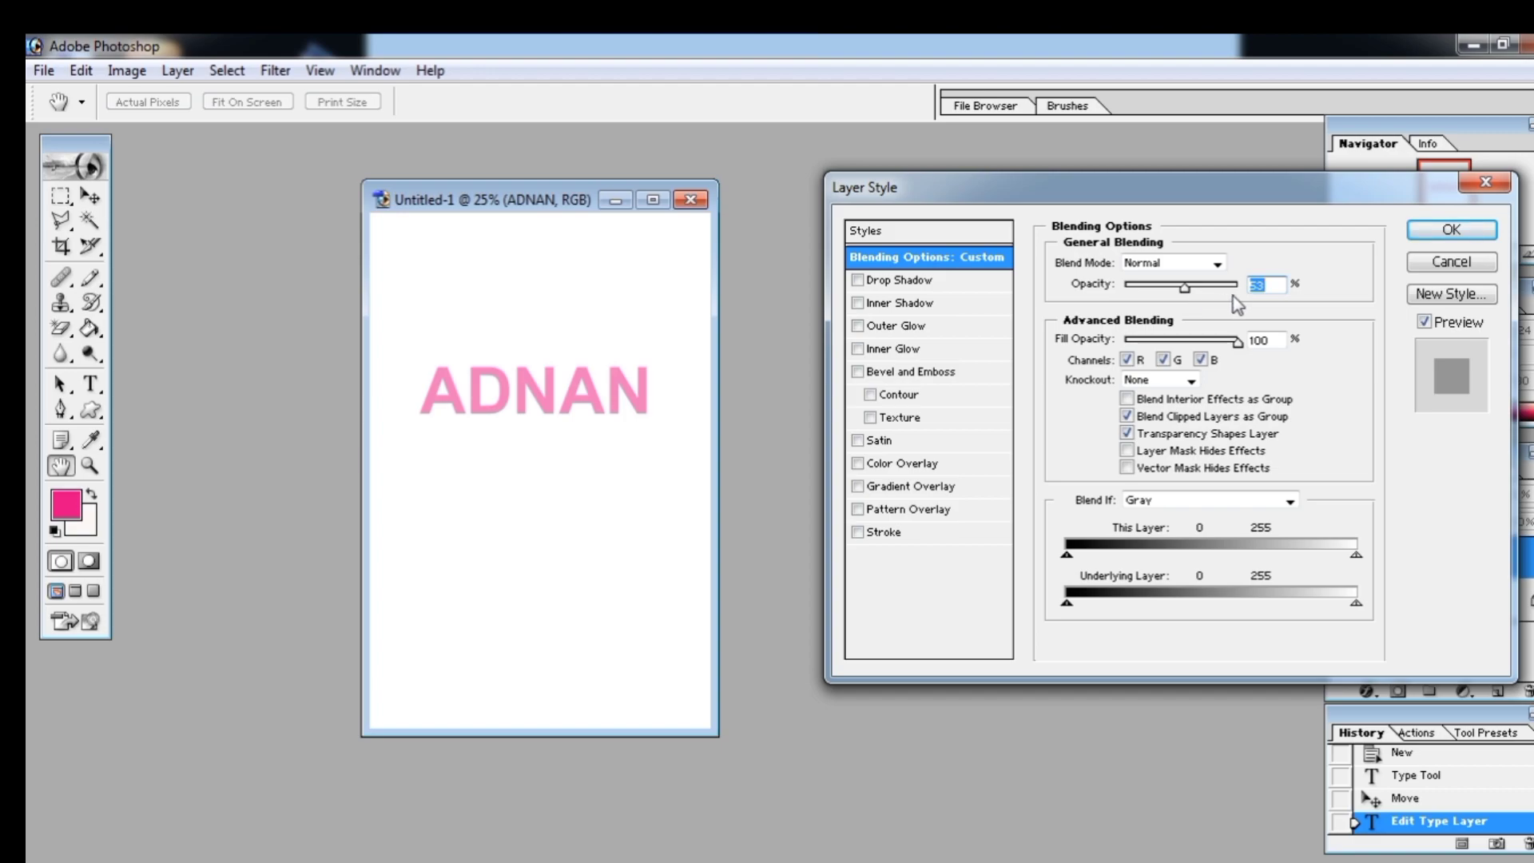
drag(1185, 286, 1251, 297)
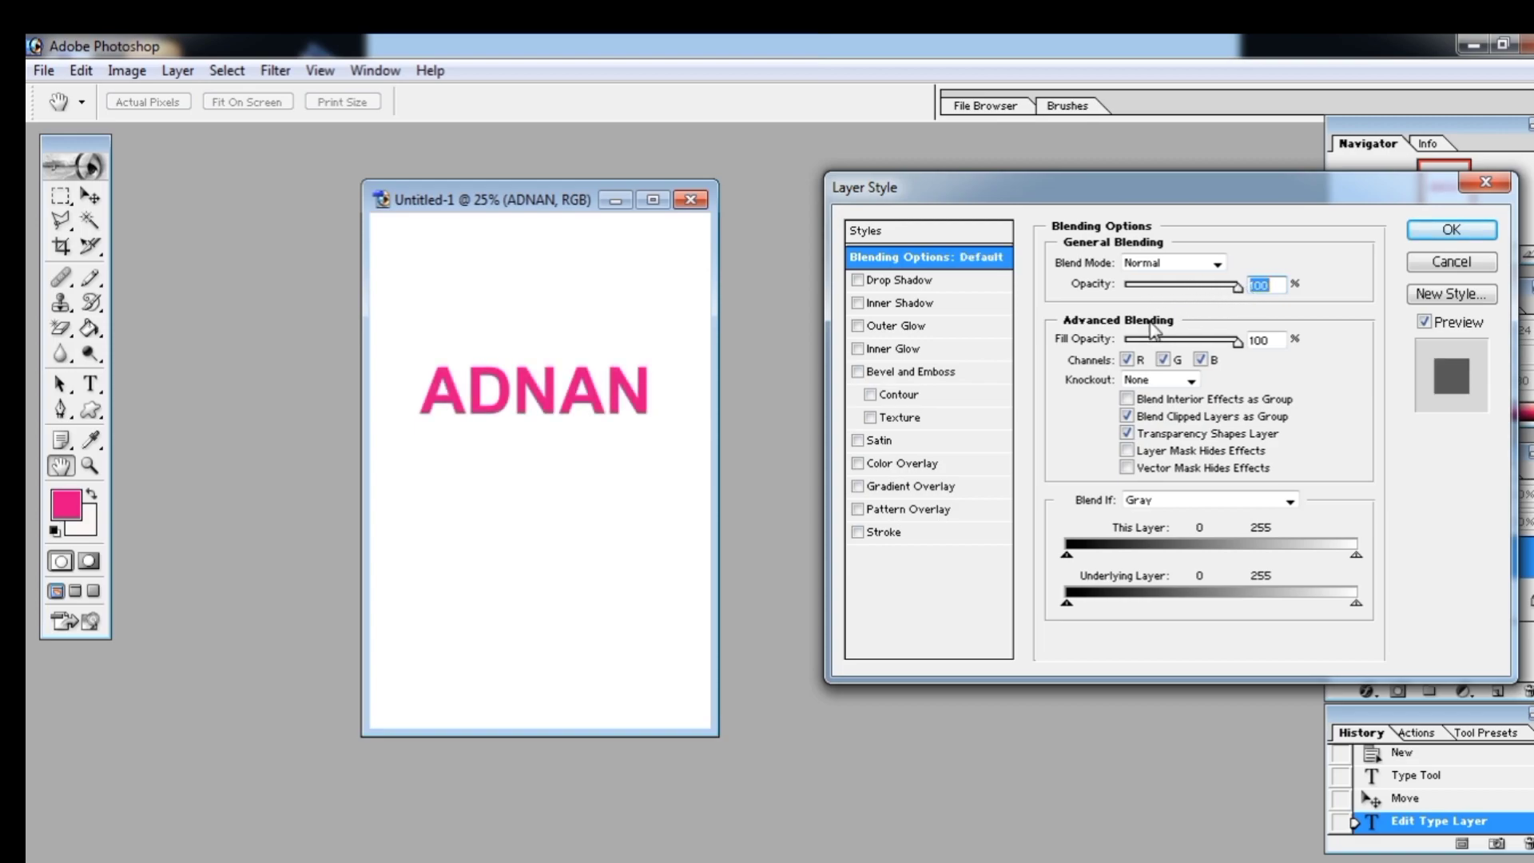
mouse_move(1239, 345)
mouse_down()
mouse_move(1157, 348)
mouse_move(1247, 332)
mouse_up()
click(1259, 340)
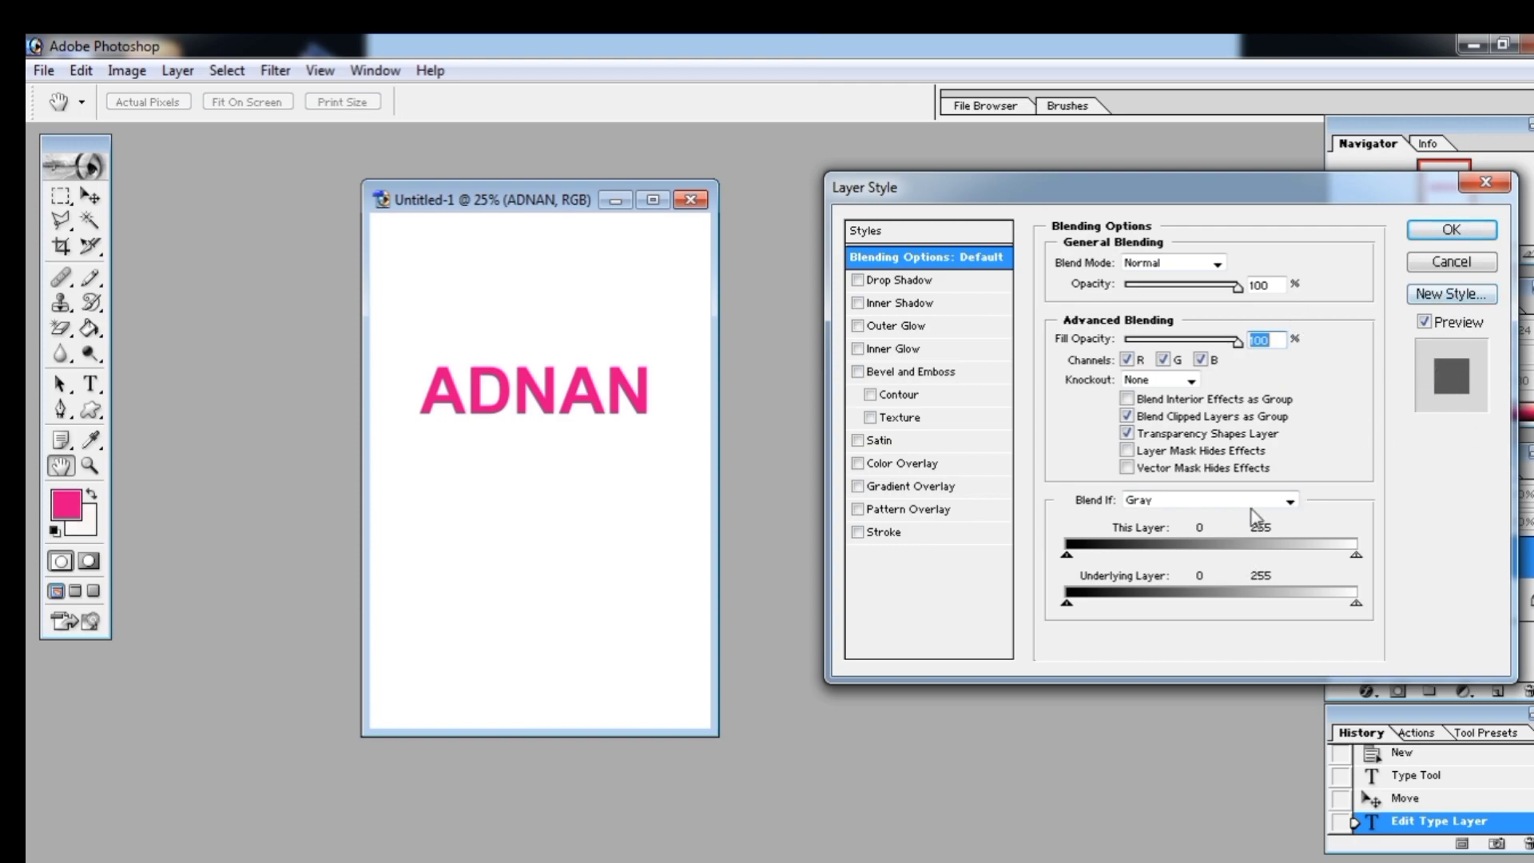
click(1289, 501)
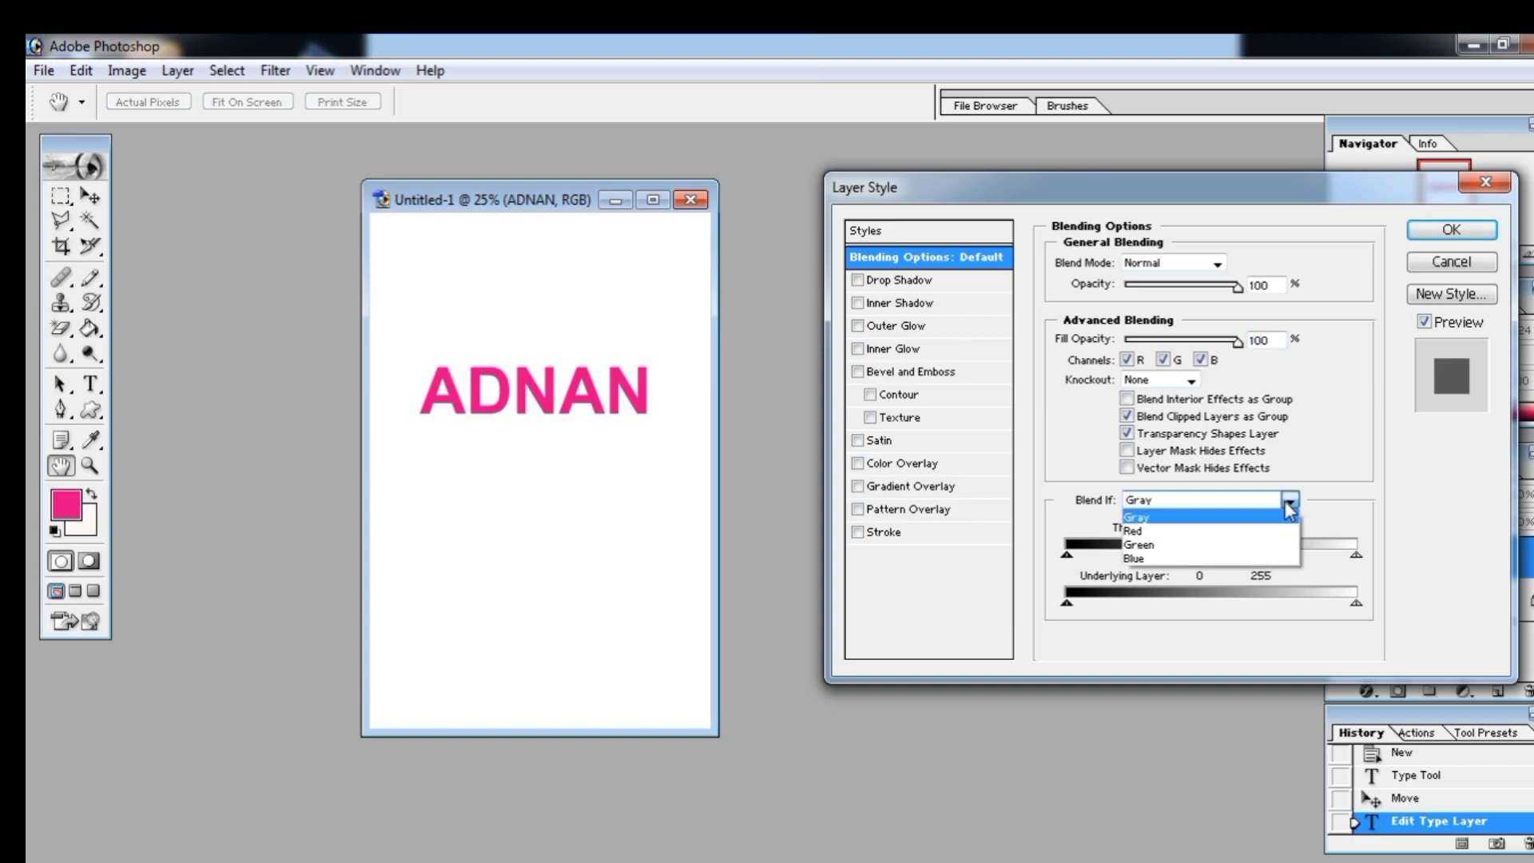
click(1288, 507)
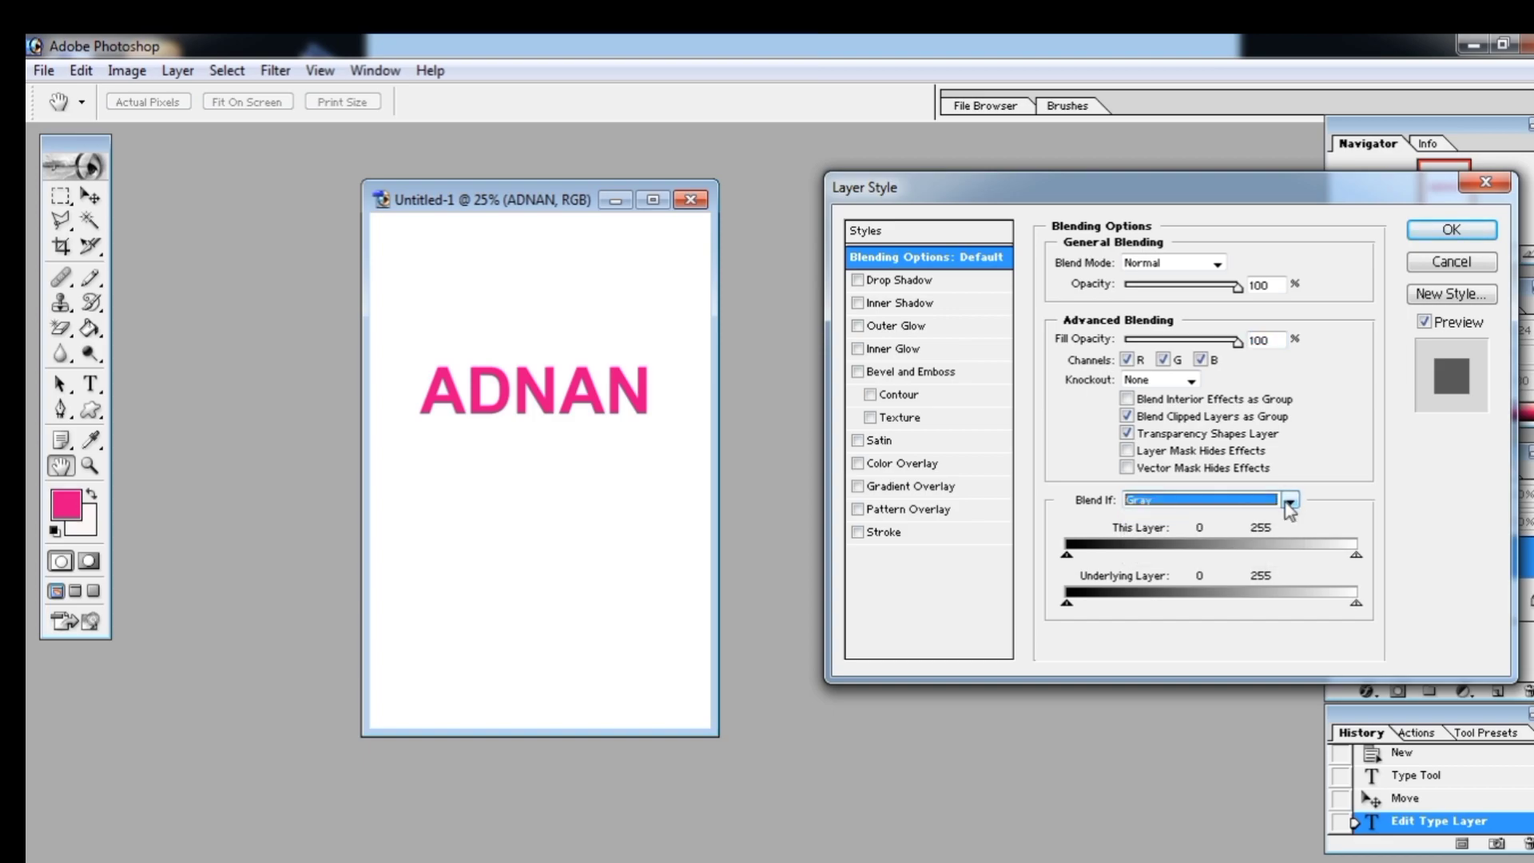
Add a blue (1235E4) drop shadow to the text with distance 18 px, spread 56% and size 16 px.
click(900, 282)
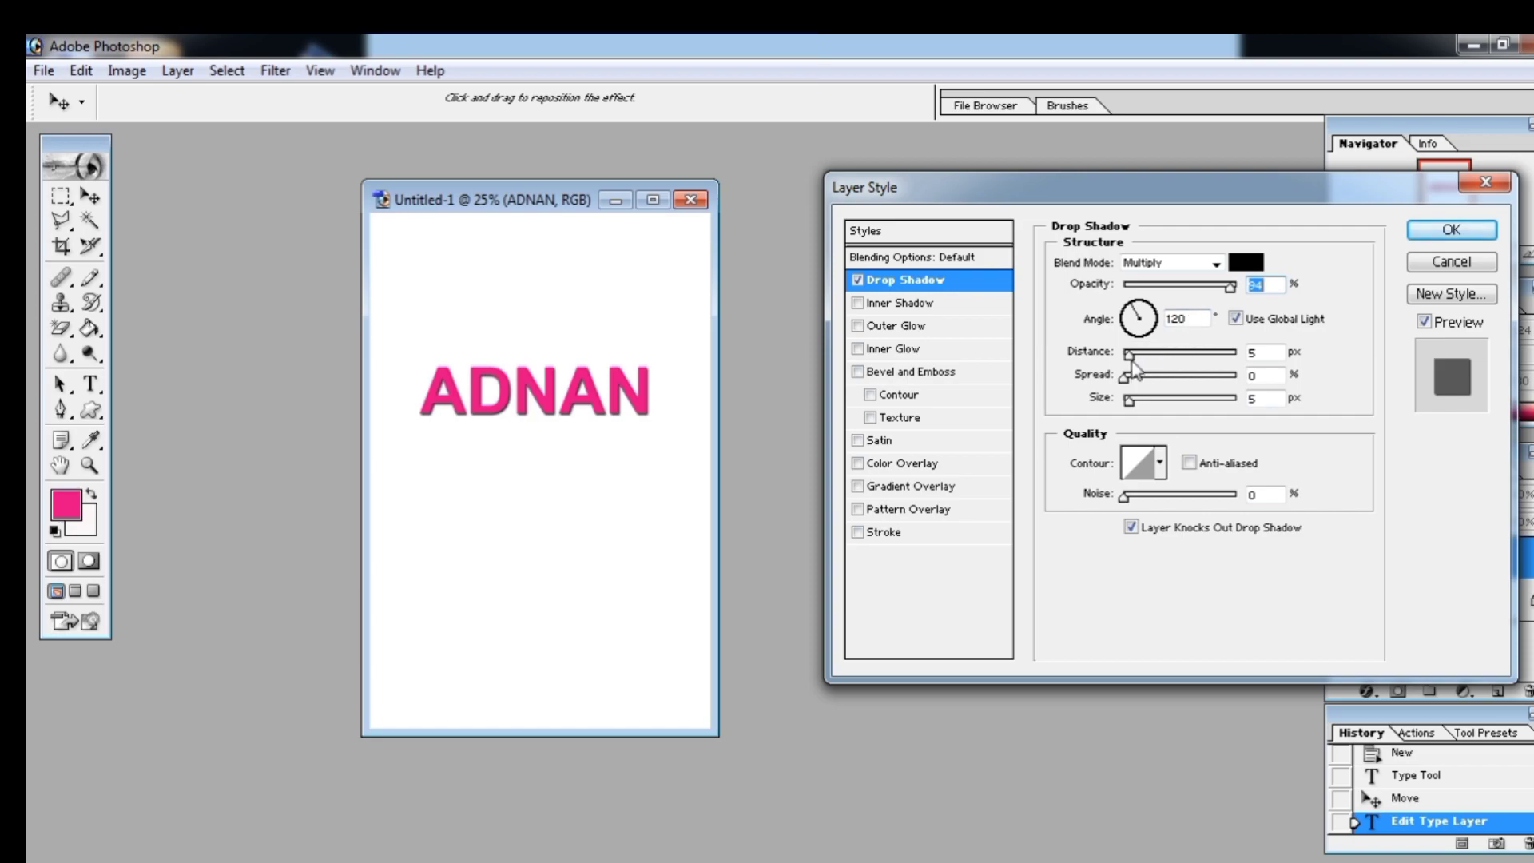
drag(1132, 357, 1141, 409)
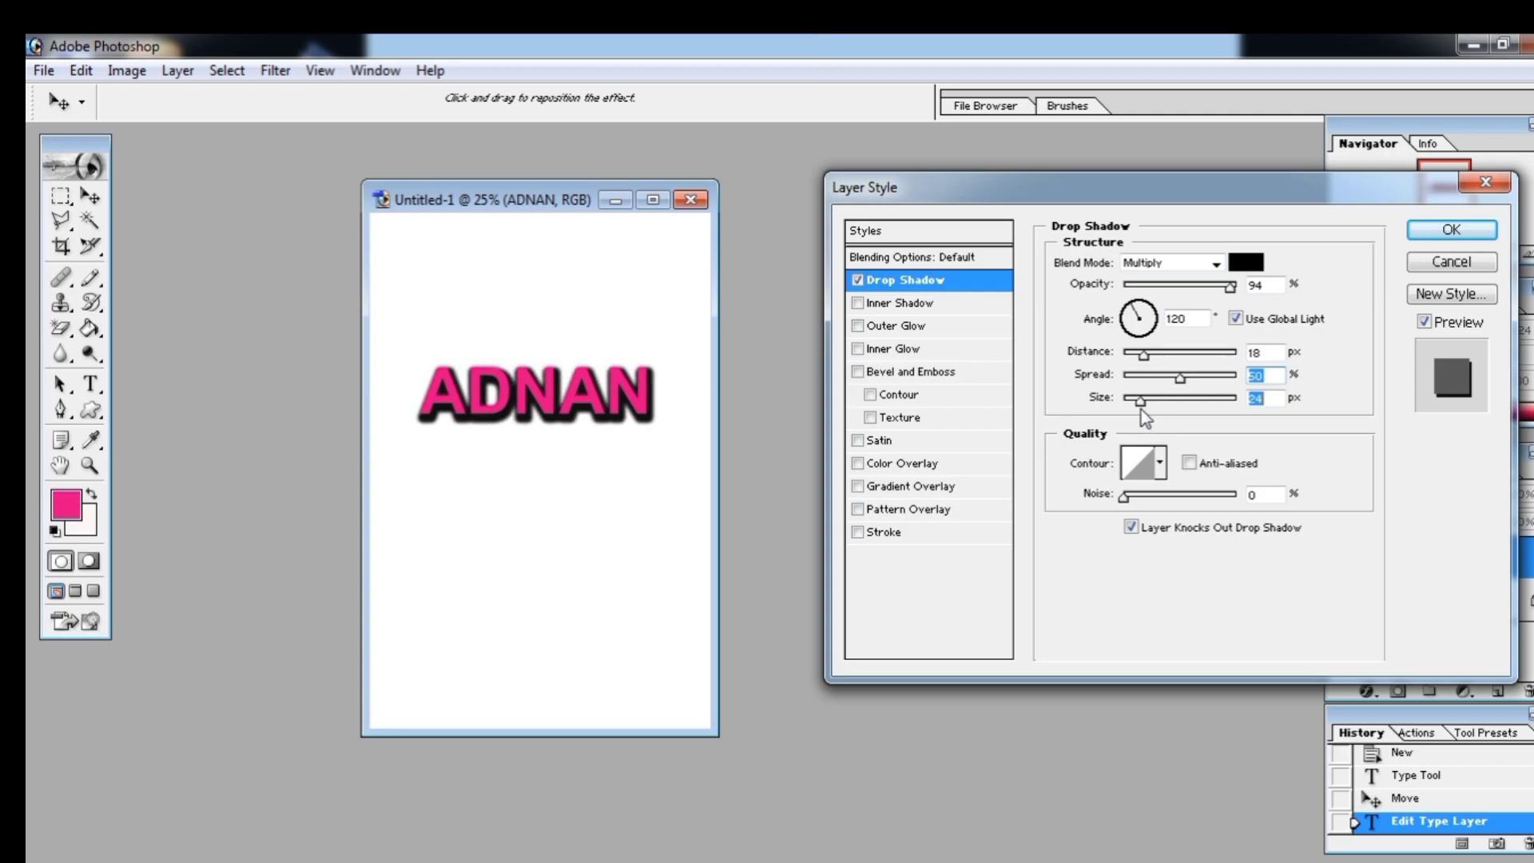
click(1247, 262)
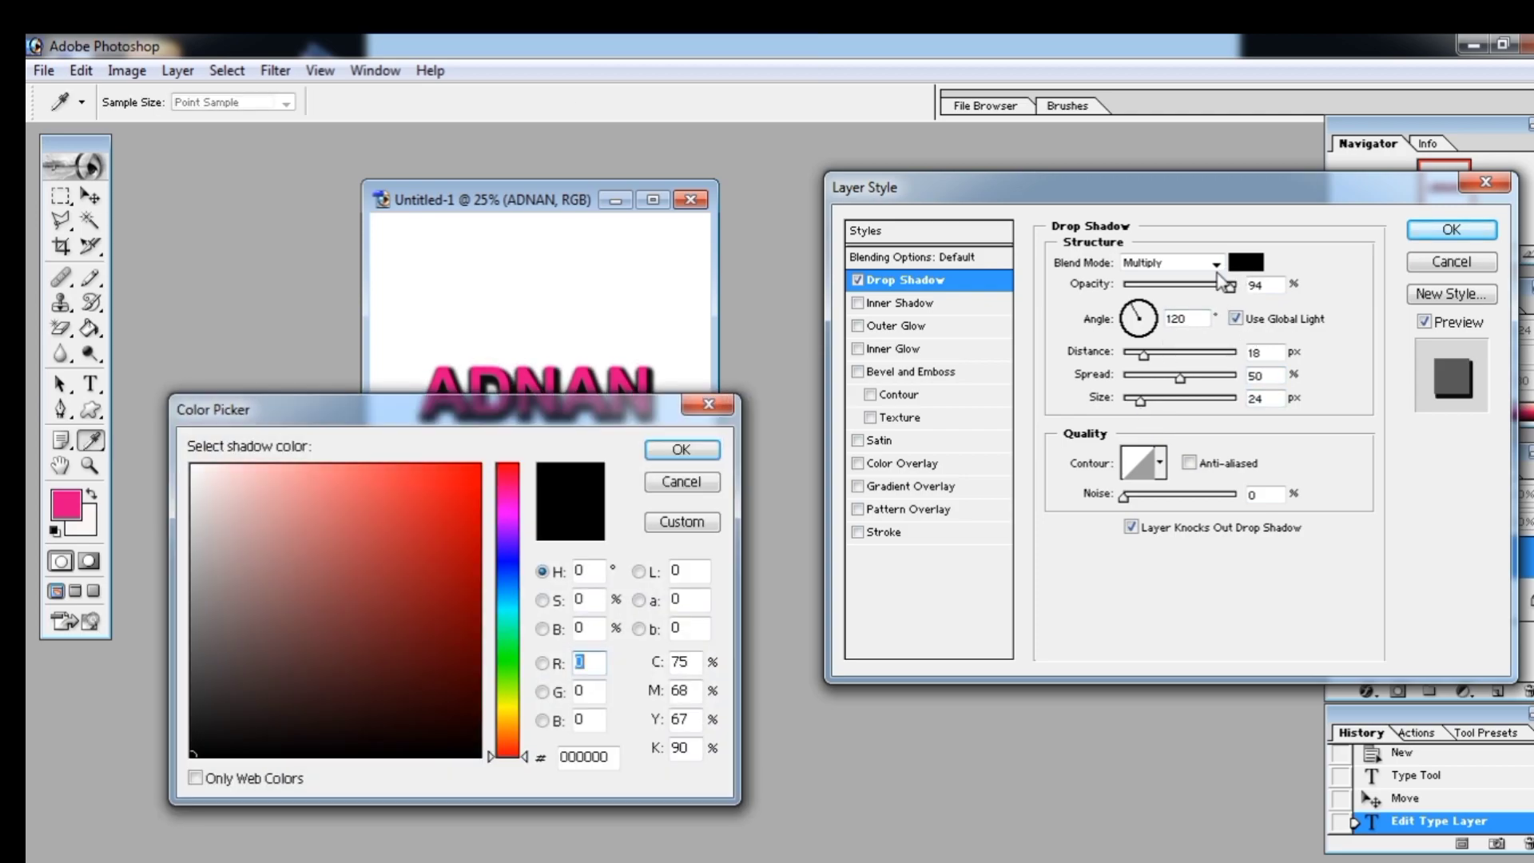
click(513, 571)
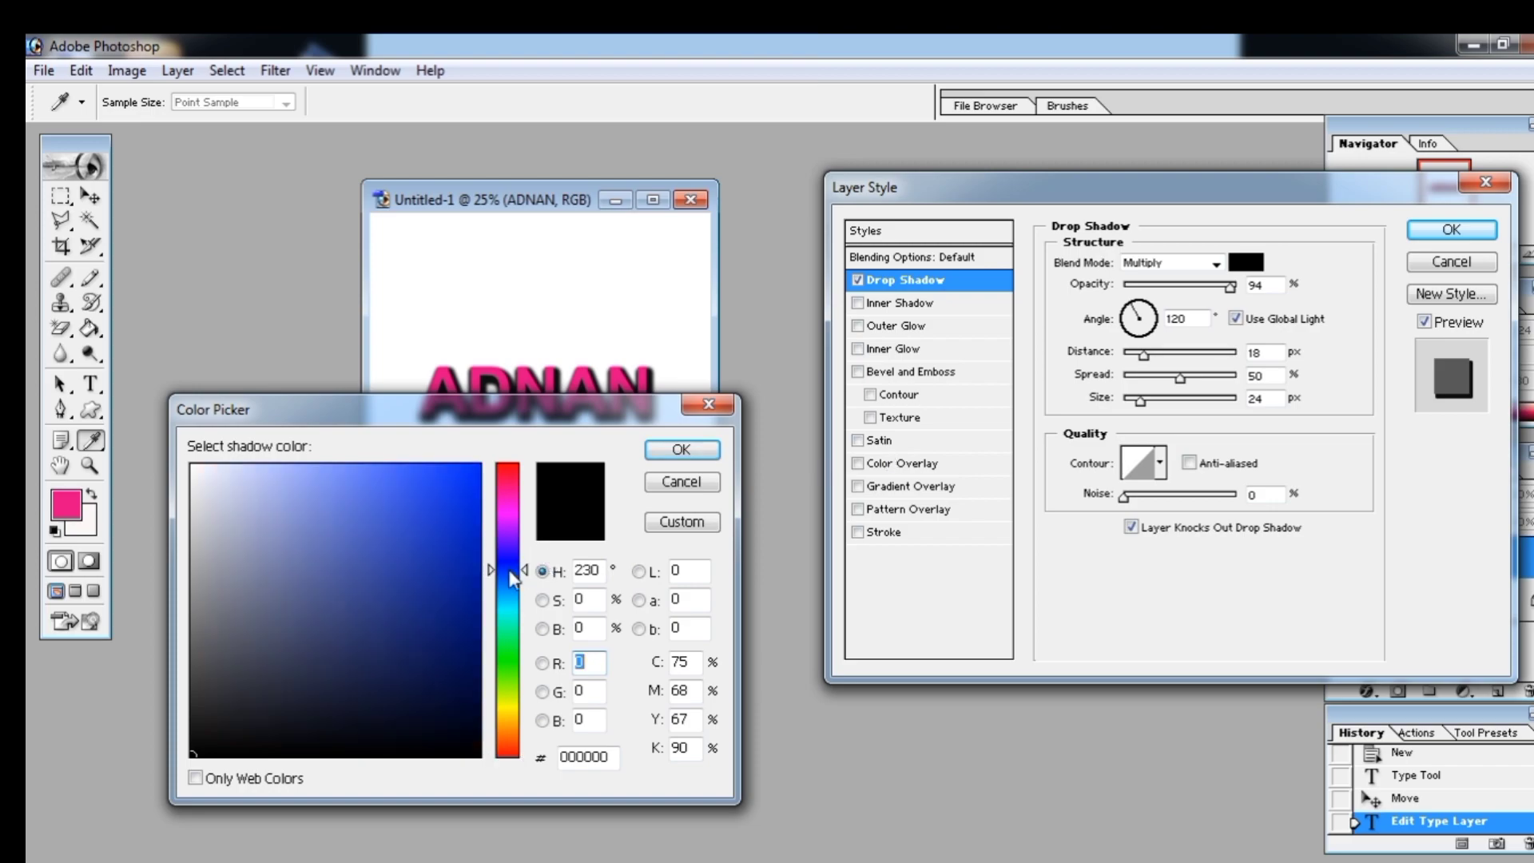
click(456, 496)
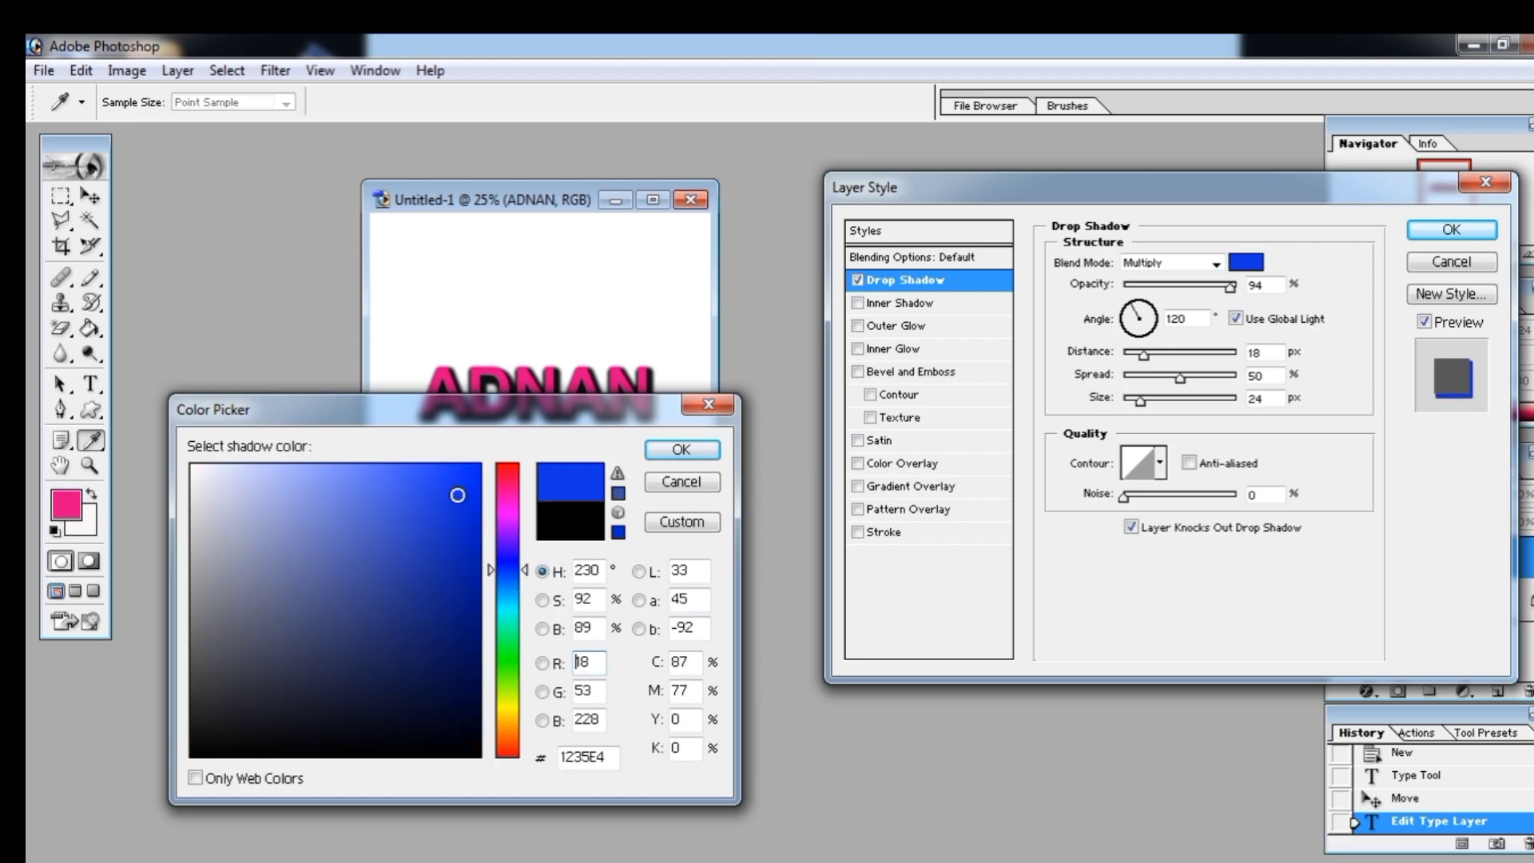
click(681, 449)
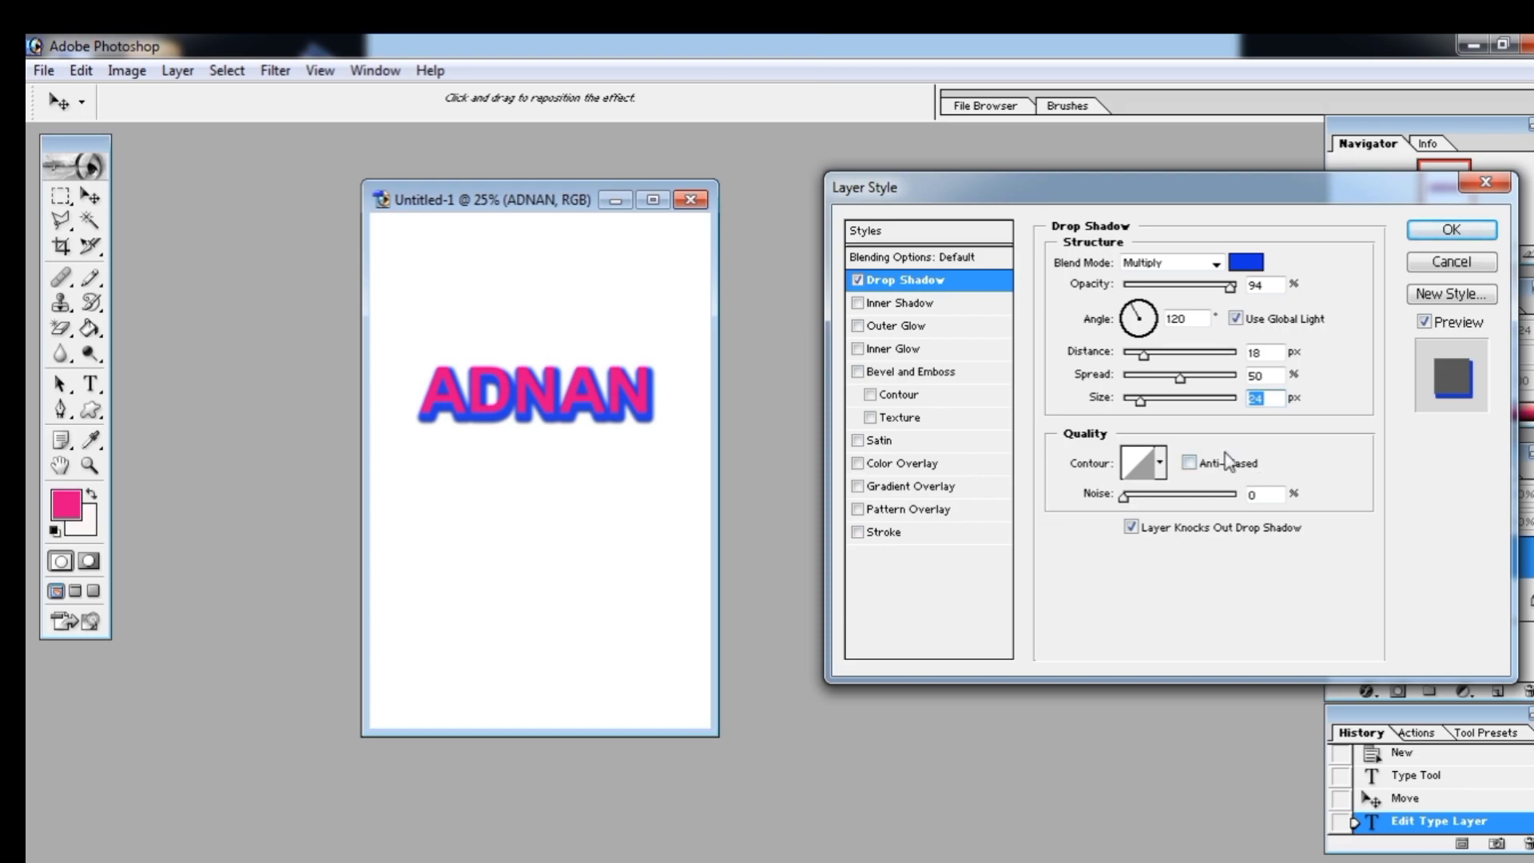
mouse_move(1140, 401)
mouse_down()
mouse_move(1203, 422)
mouse_move(1137, 414)
mouse_move(1208, 387)
mouse_move(1155, 355)
mouse_move(1179, 362)
mouse_move(1192, 379)
mouse_move(1147, 388)
mouse_up()
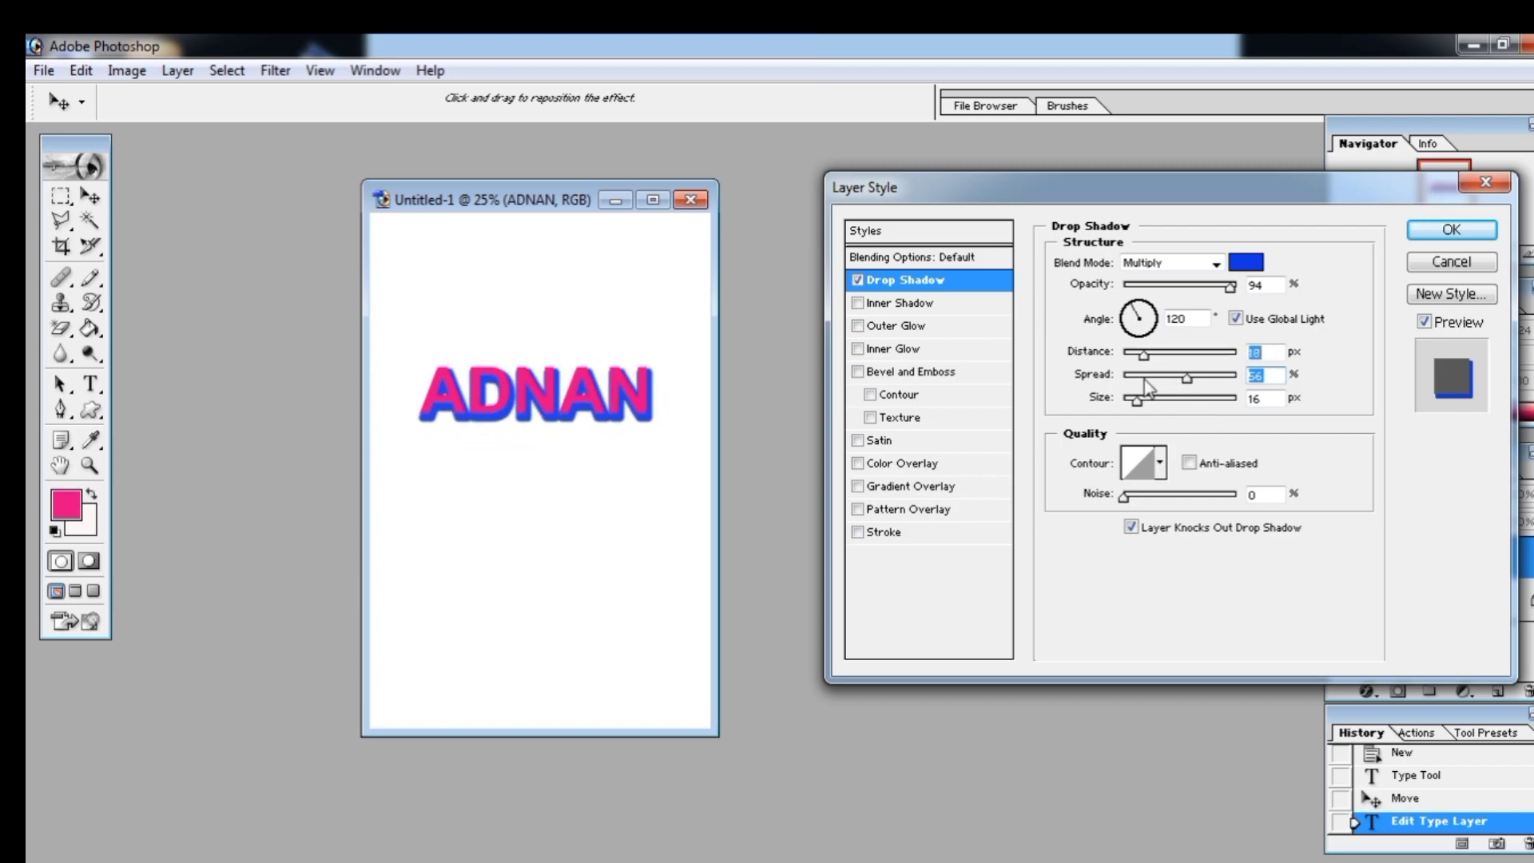
Try several contours for the drop shadow, choose the half-round one, and set the shadow's noise to about 6%.
click(1161, 463)
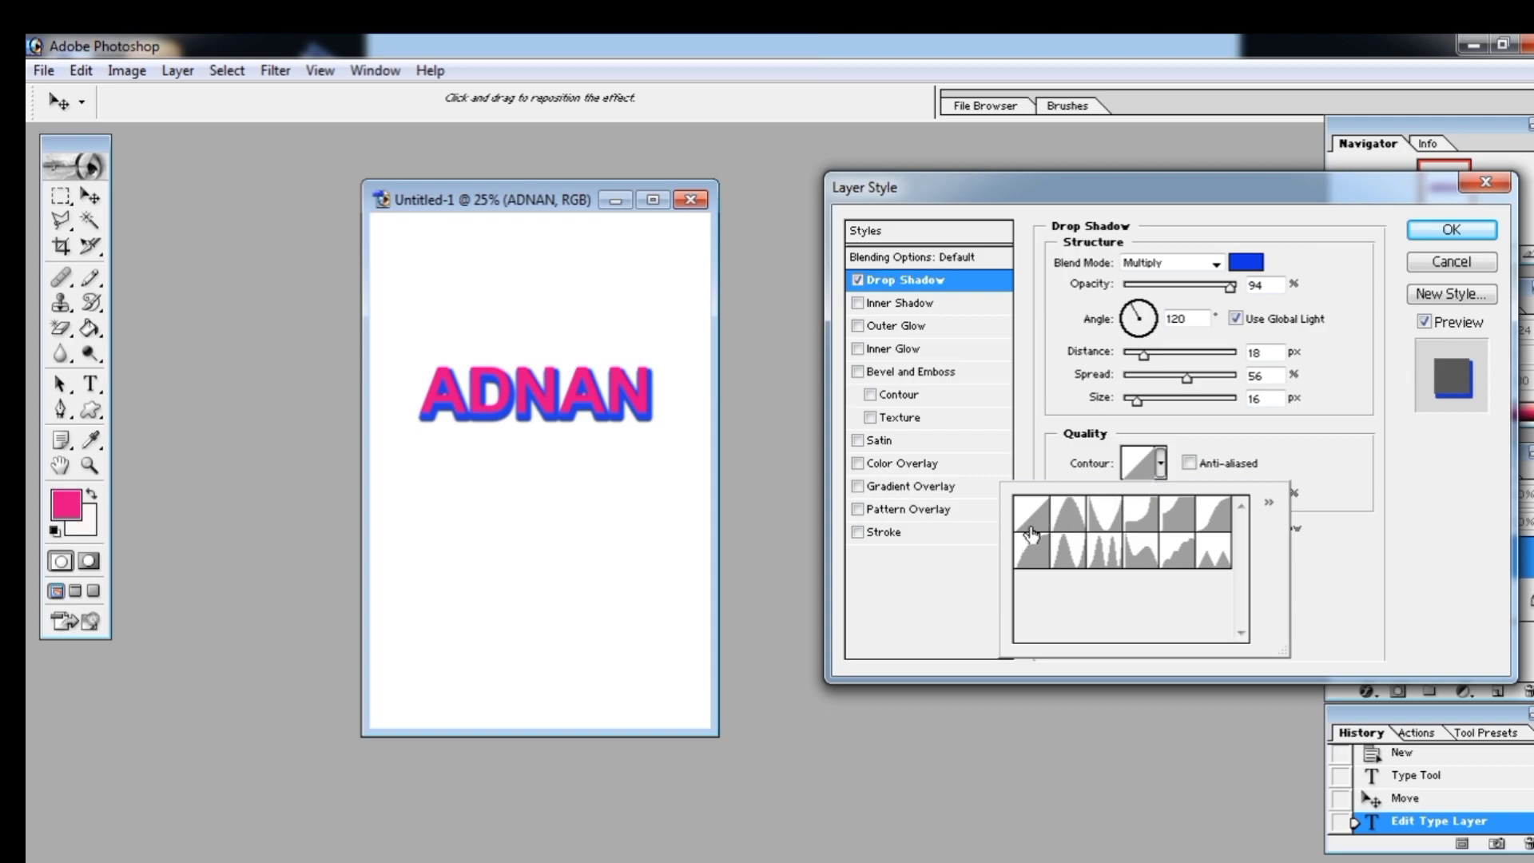
click(1055, 529)
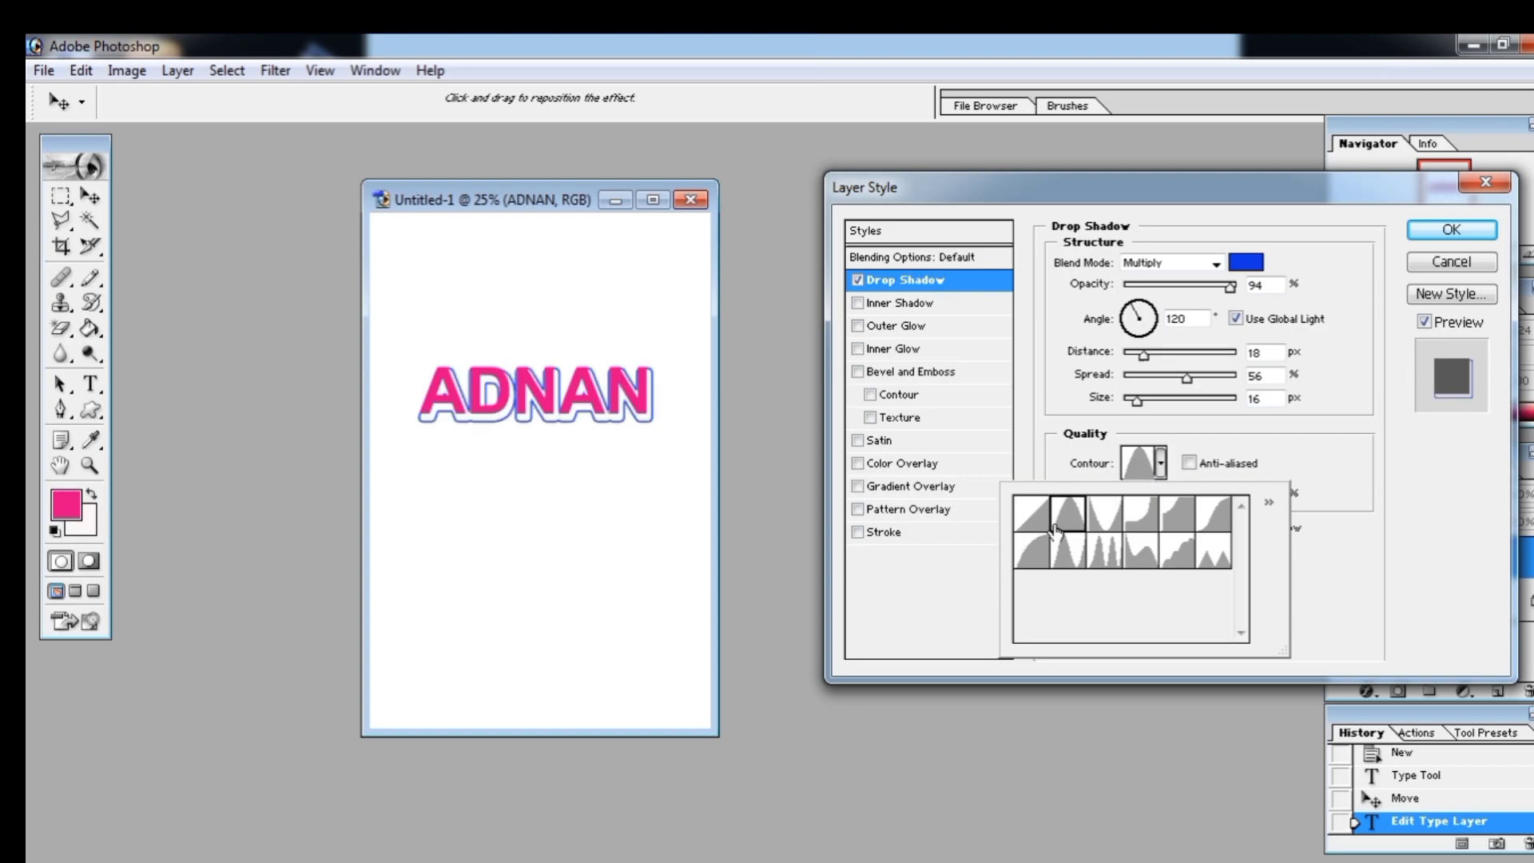
click(1070, 552)
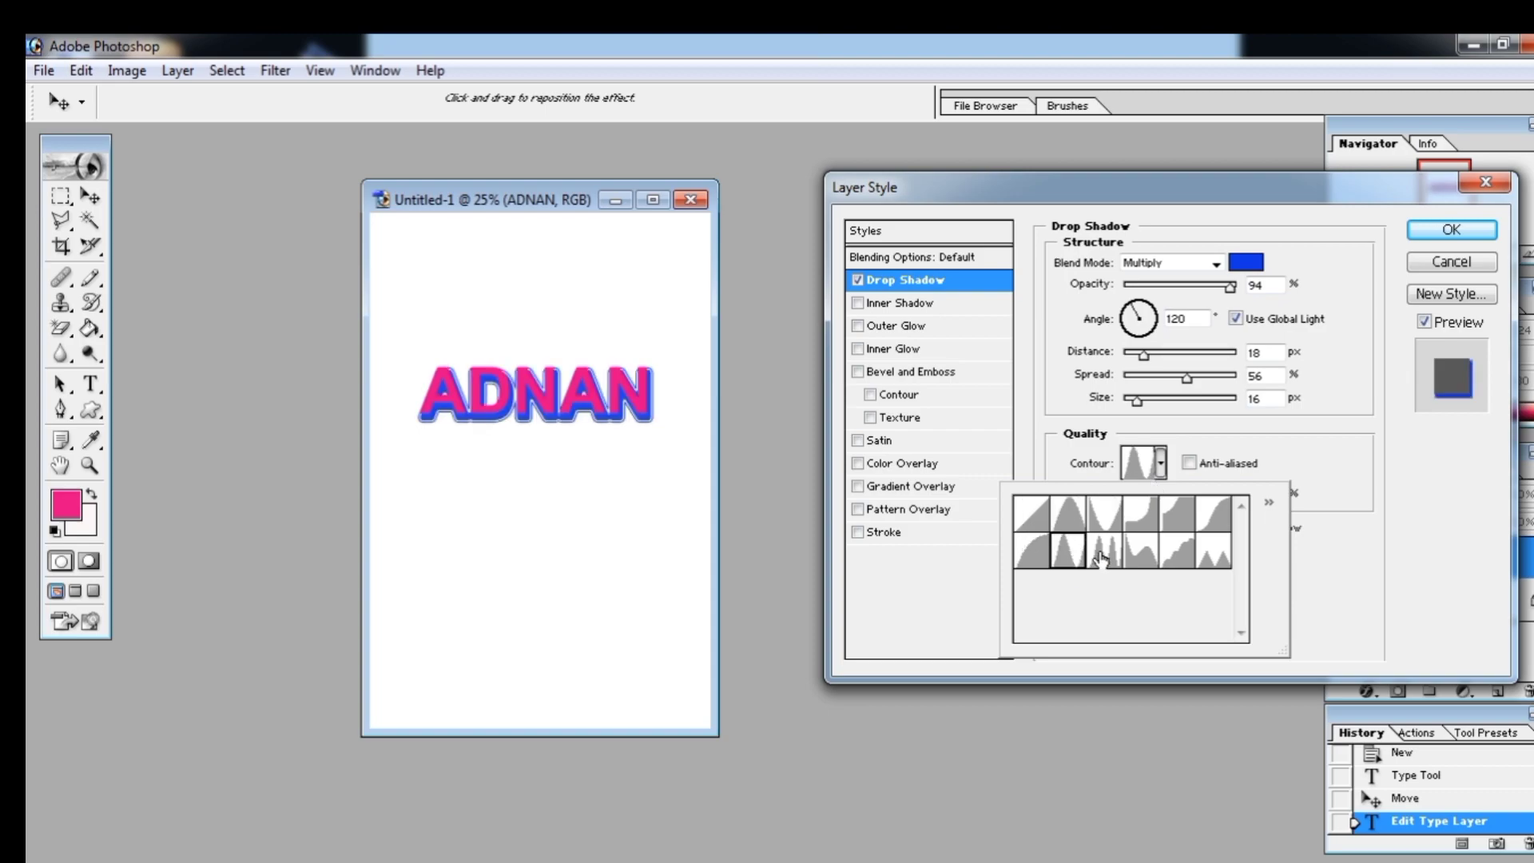
click(1101, 558)
click(1139, 560)
click(1174, 559)
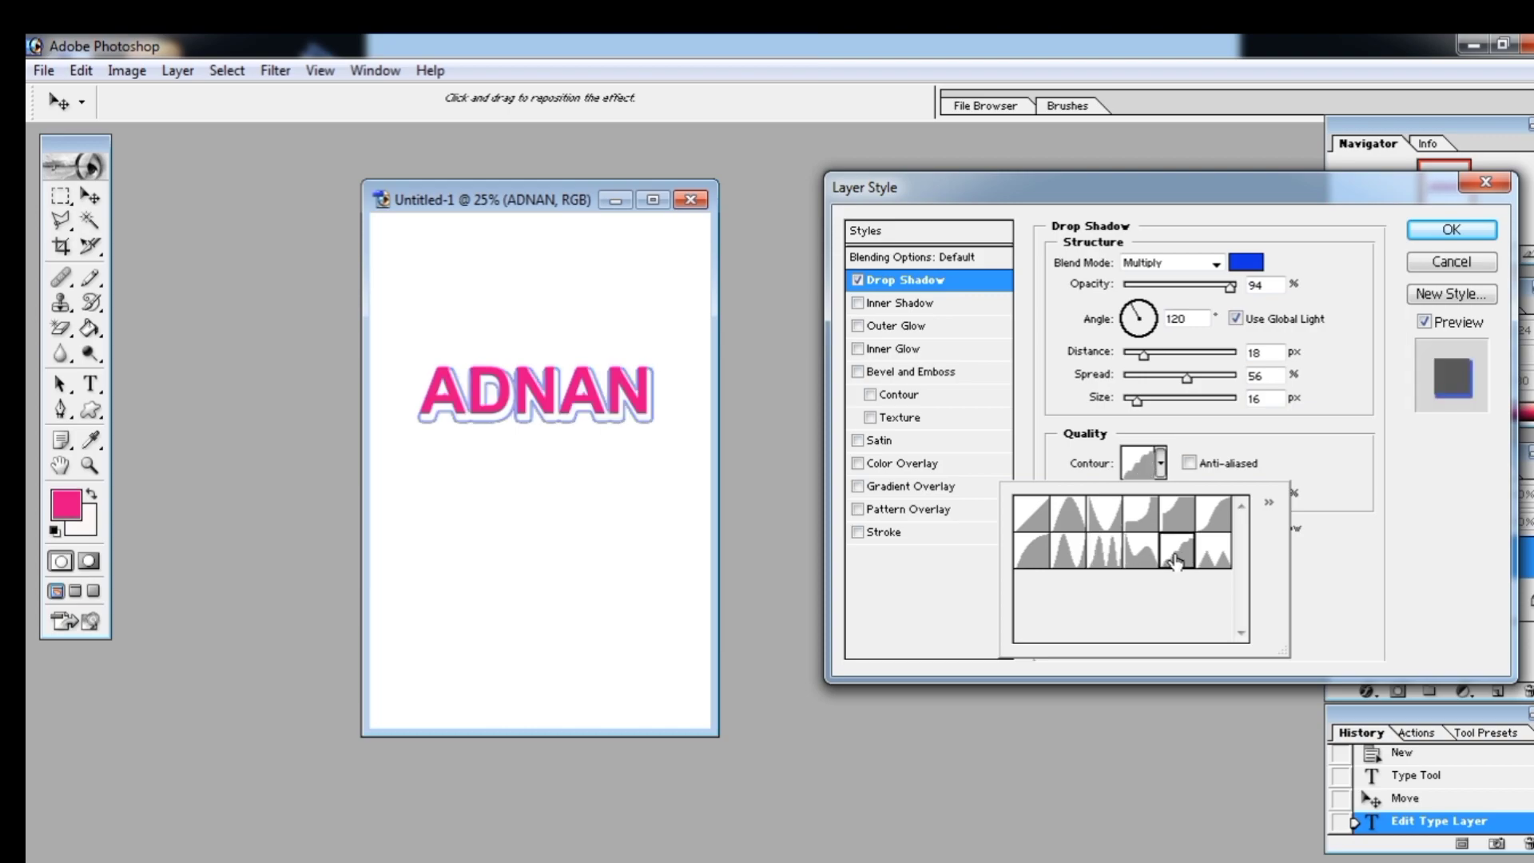
click(1213, 555)
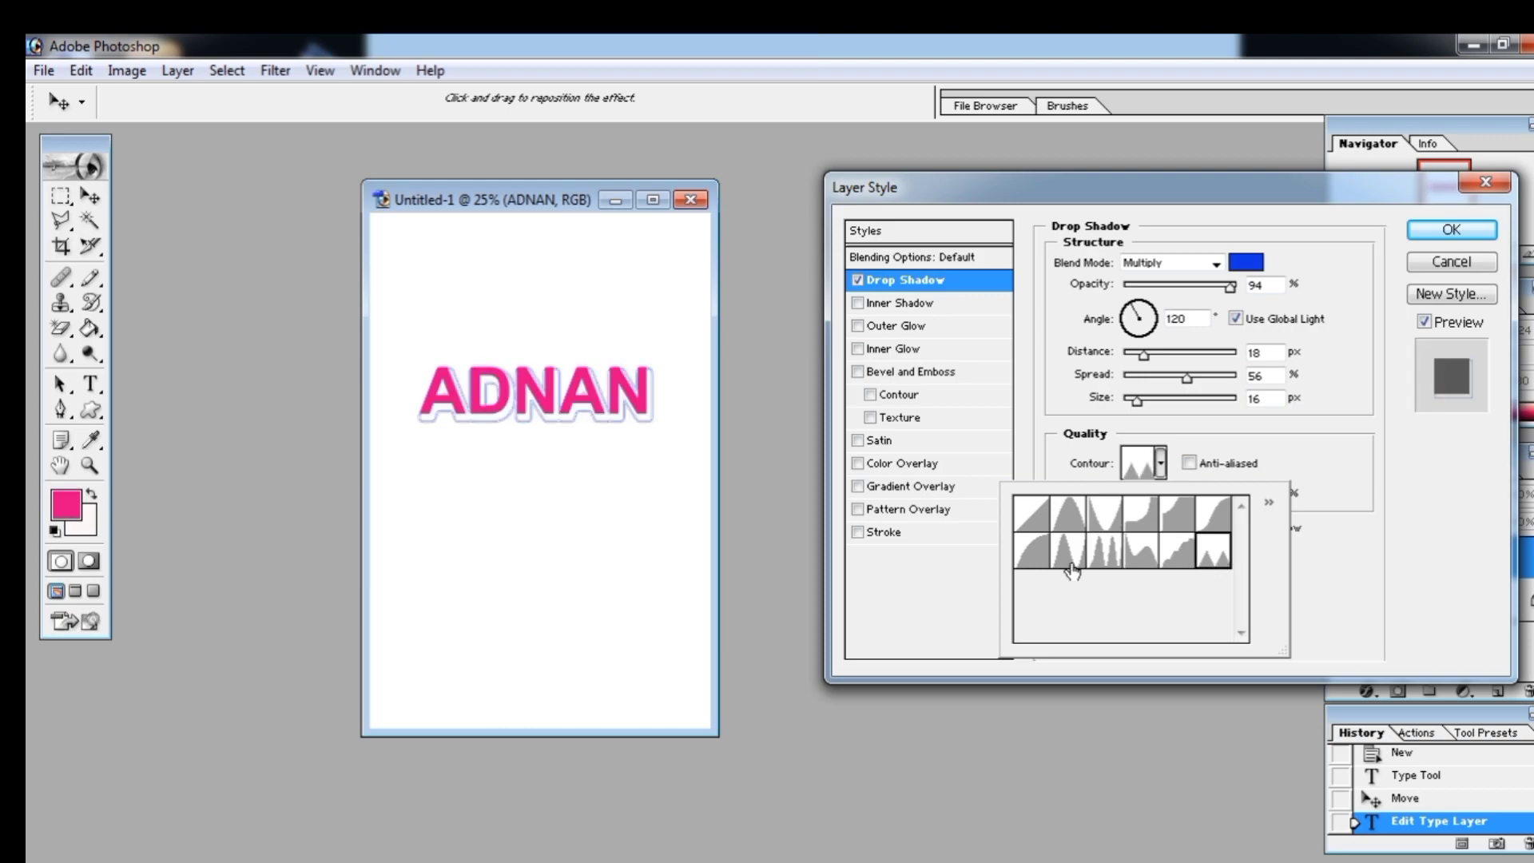
click(1046, 564)
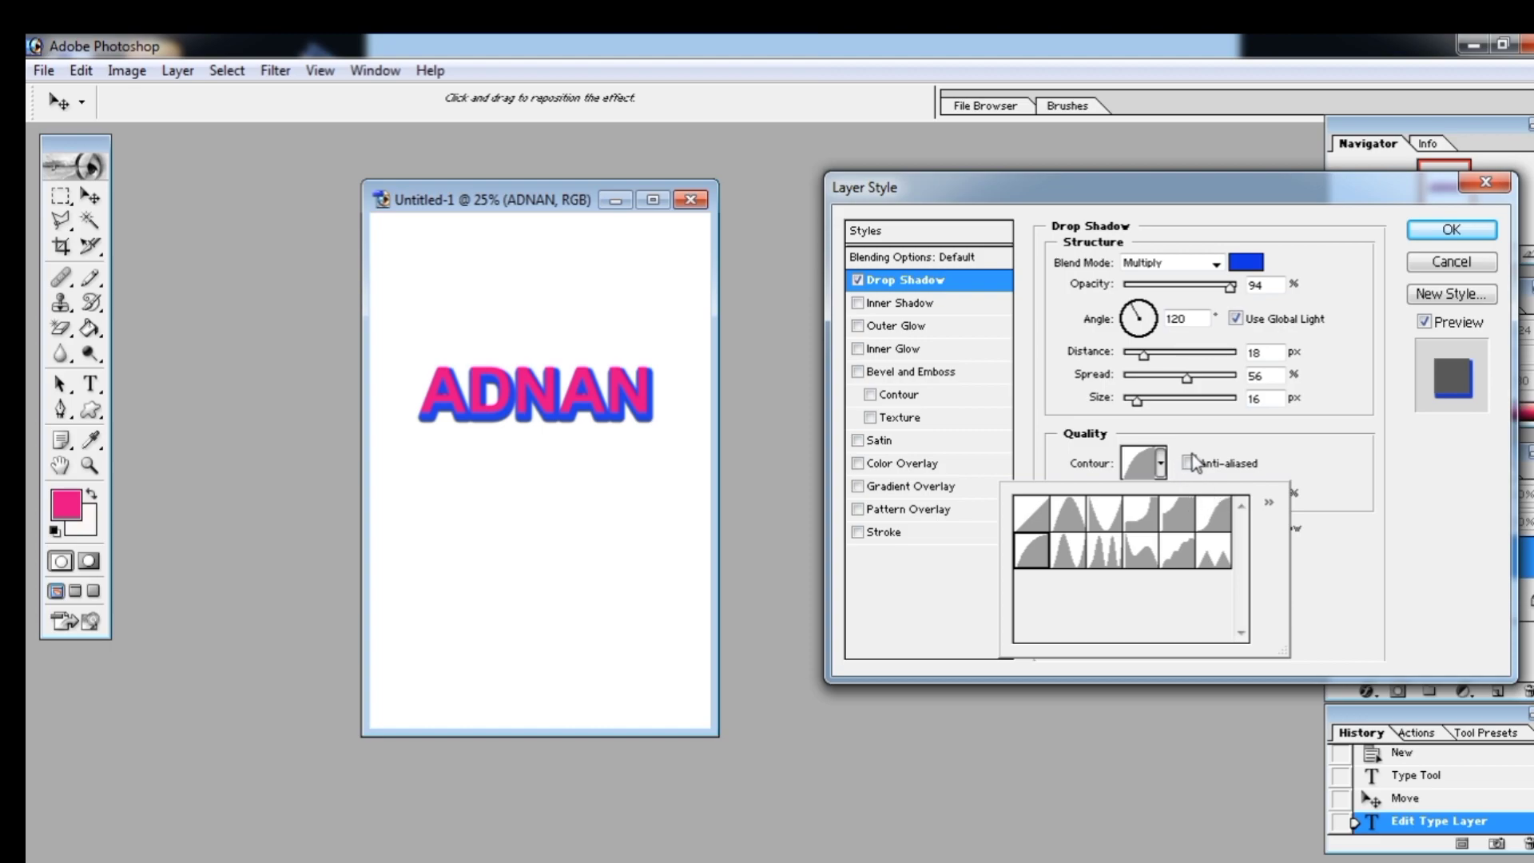
click(1251, 430)
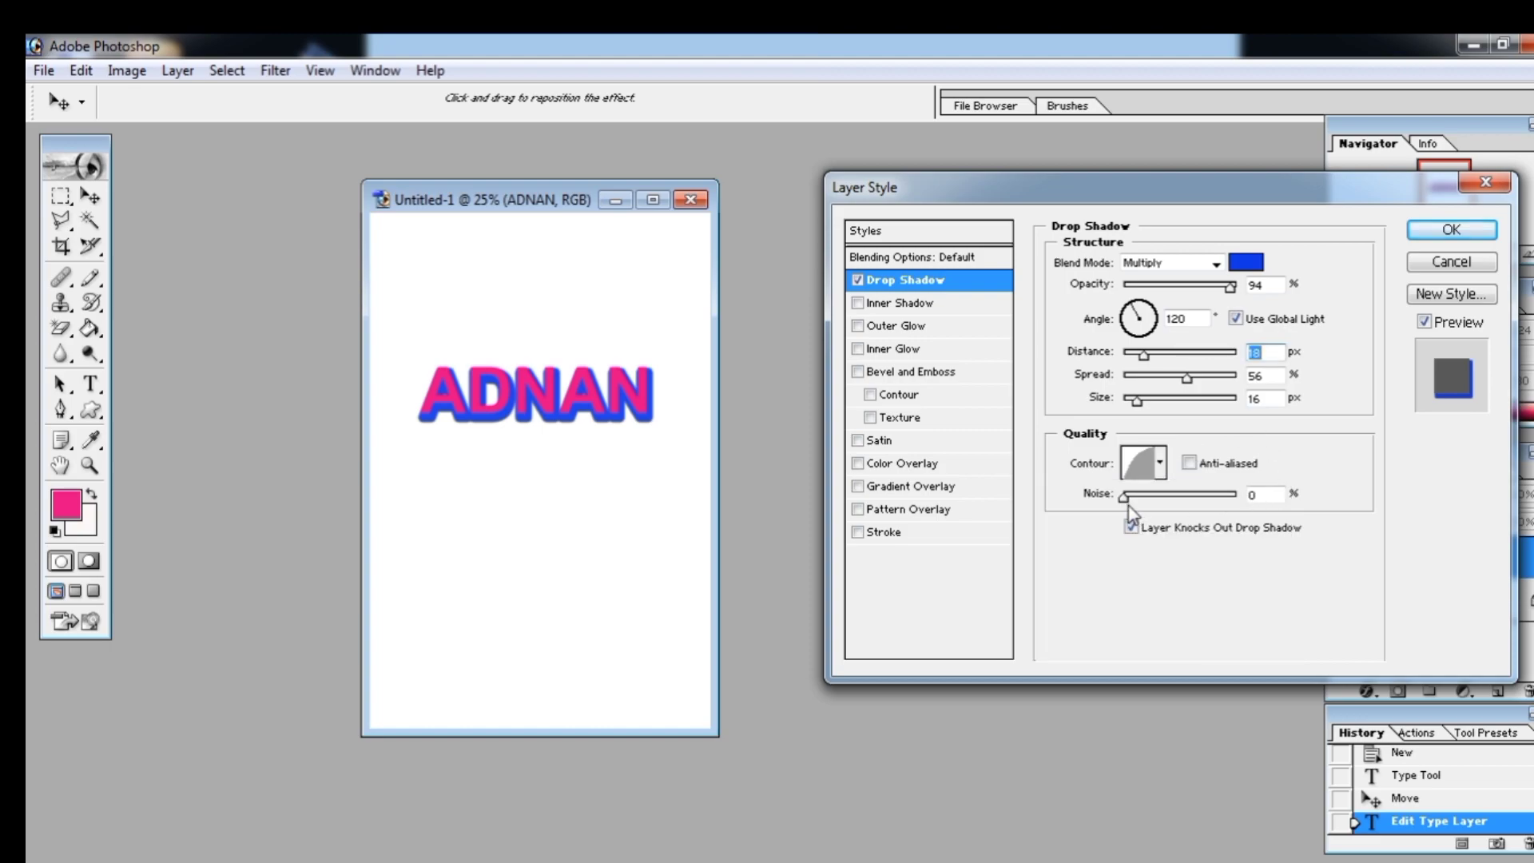
mouse_move(1124, 499)
mouse_down()
mouse_move(1235, 517)
mouse_move(1131, 505)
mouse_up()
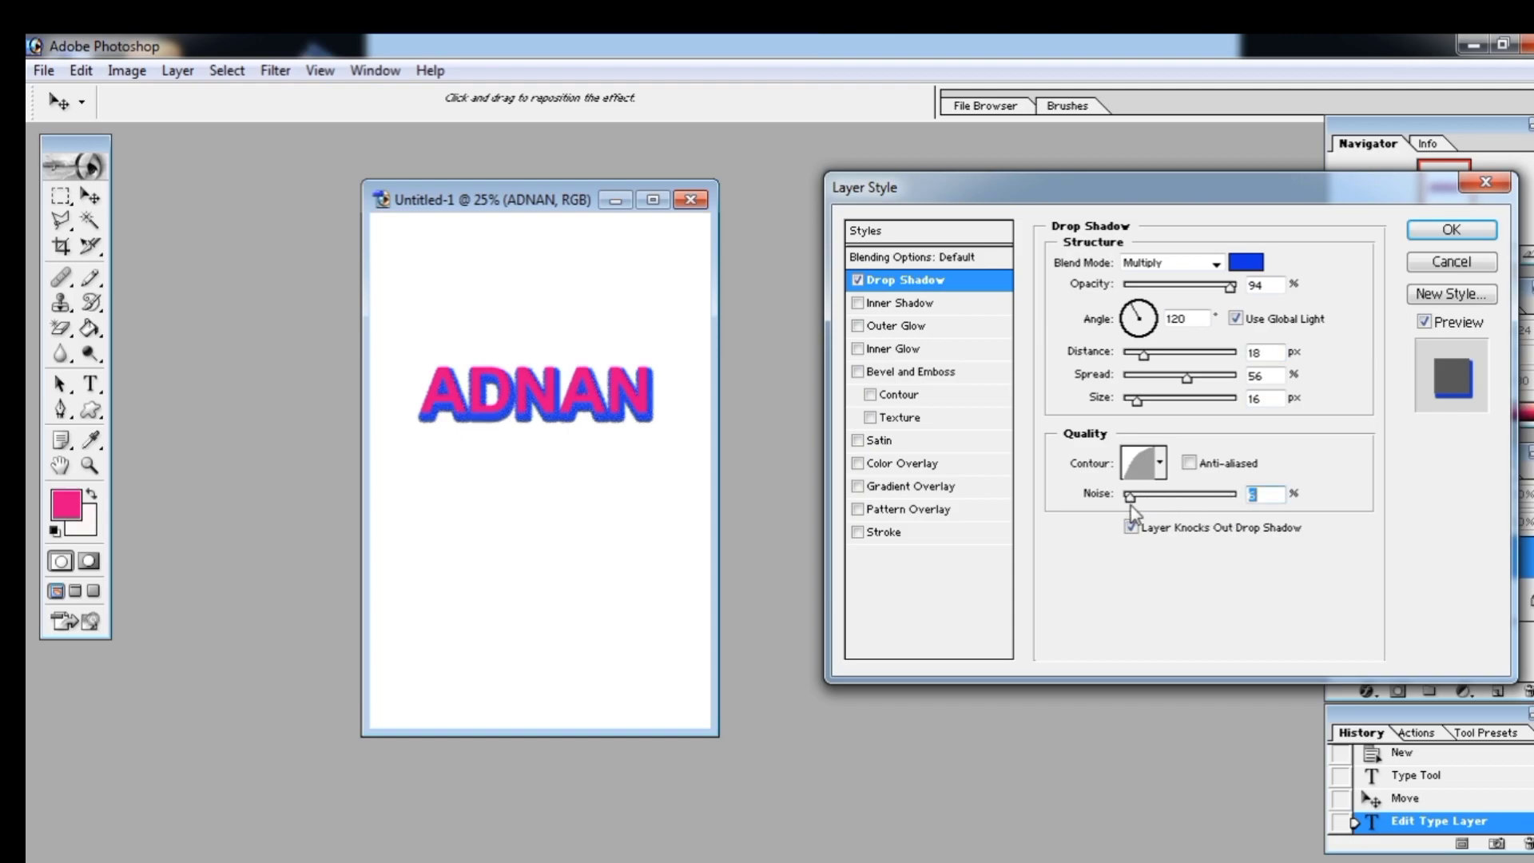
Replace the text's drop shadow with an inner shadow at 90% opacity, distance 47 px, choke 23% and size 0 px.
click(929, 302)
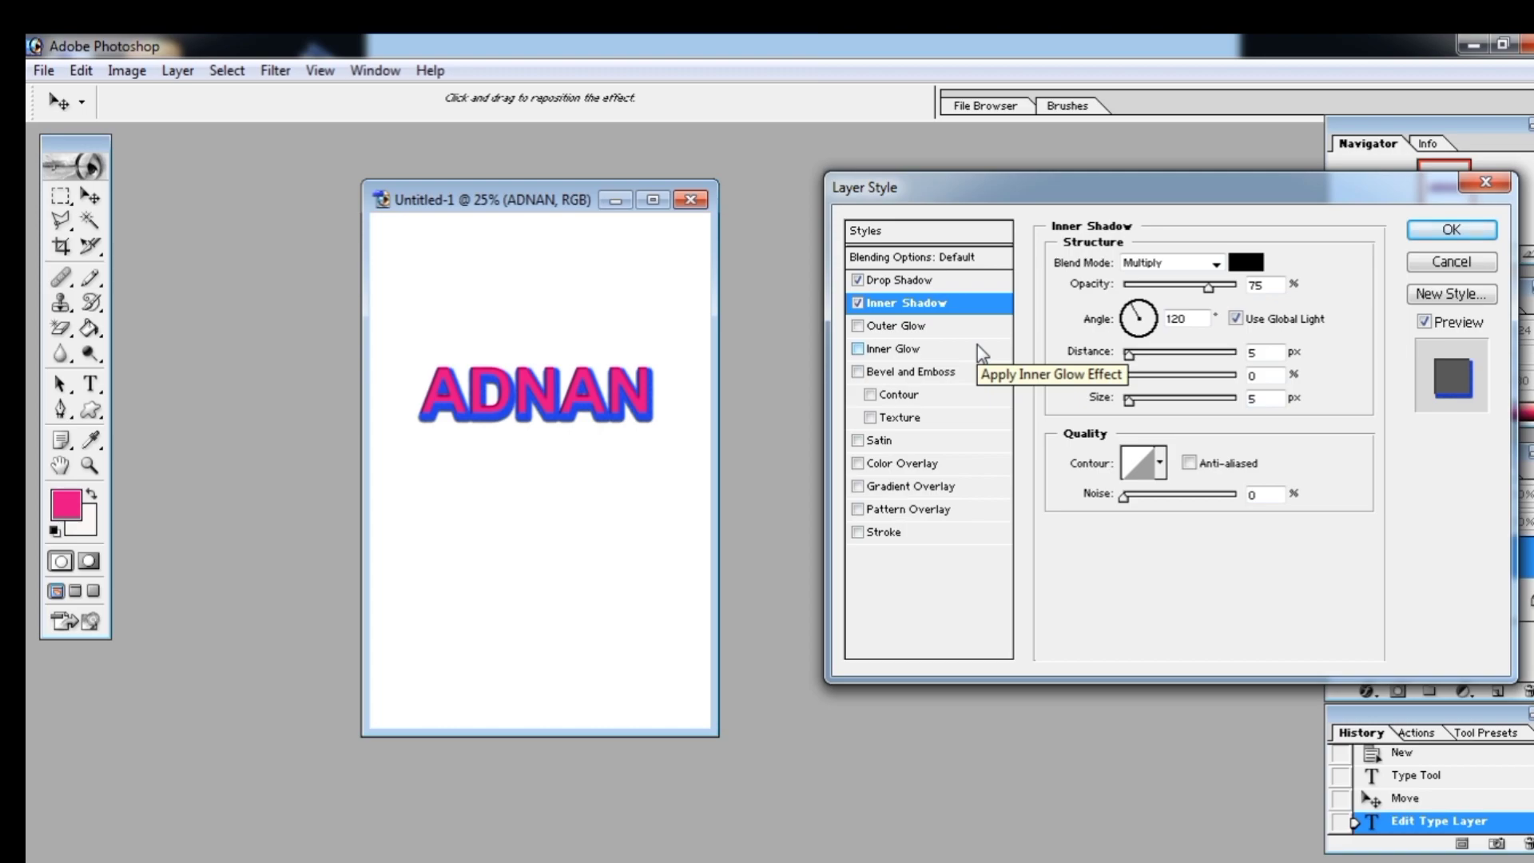
click(857, 278)
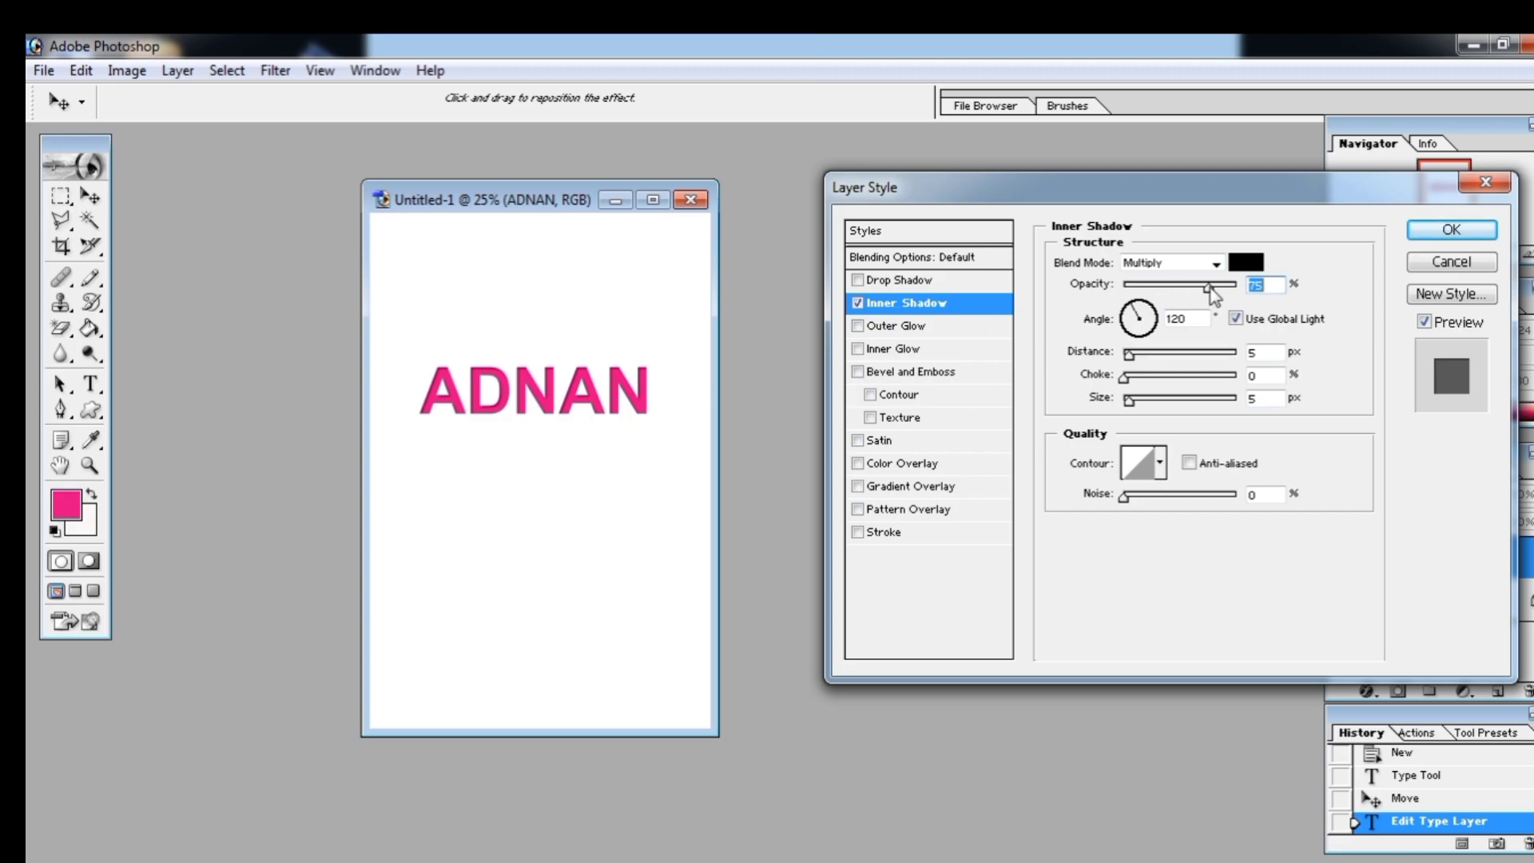
drag(1209, 288, 1227, 287)
drag(1129, 354, 1181, 383)
drag(1125, 380, 1128, 426)
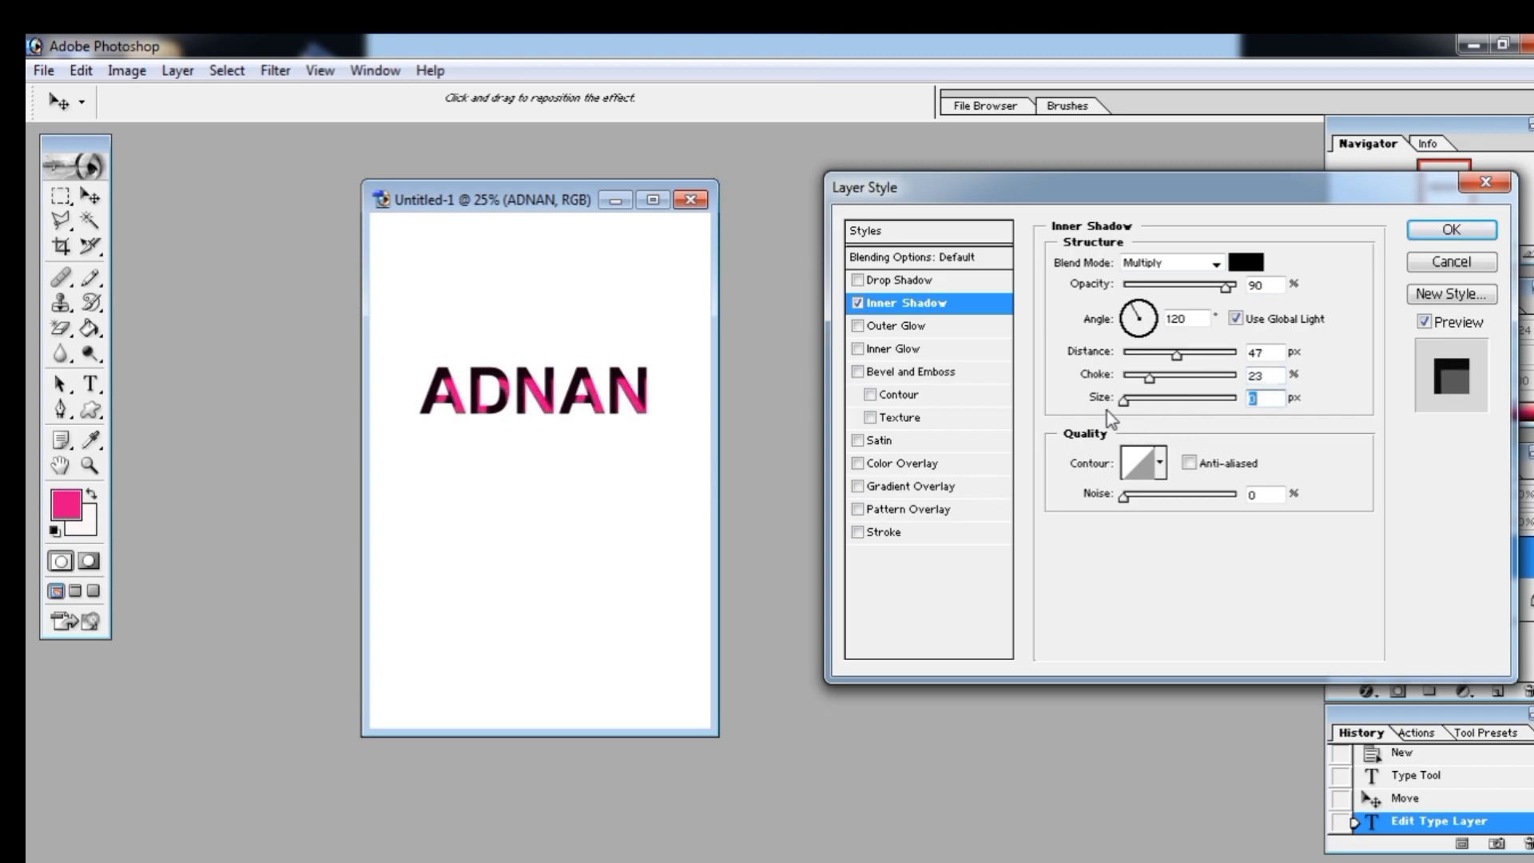
Try several contours for the inner shadow, choose the stepped rising one, and set the noise to 0% after trying a higher value.
click(1159, 463)
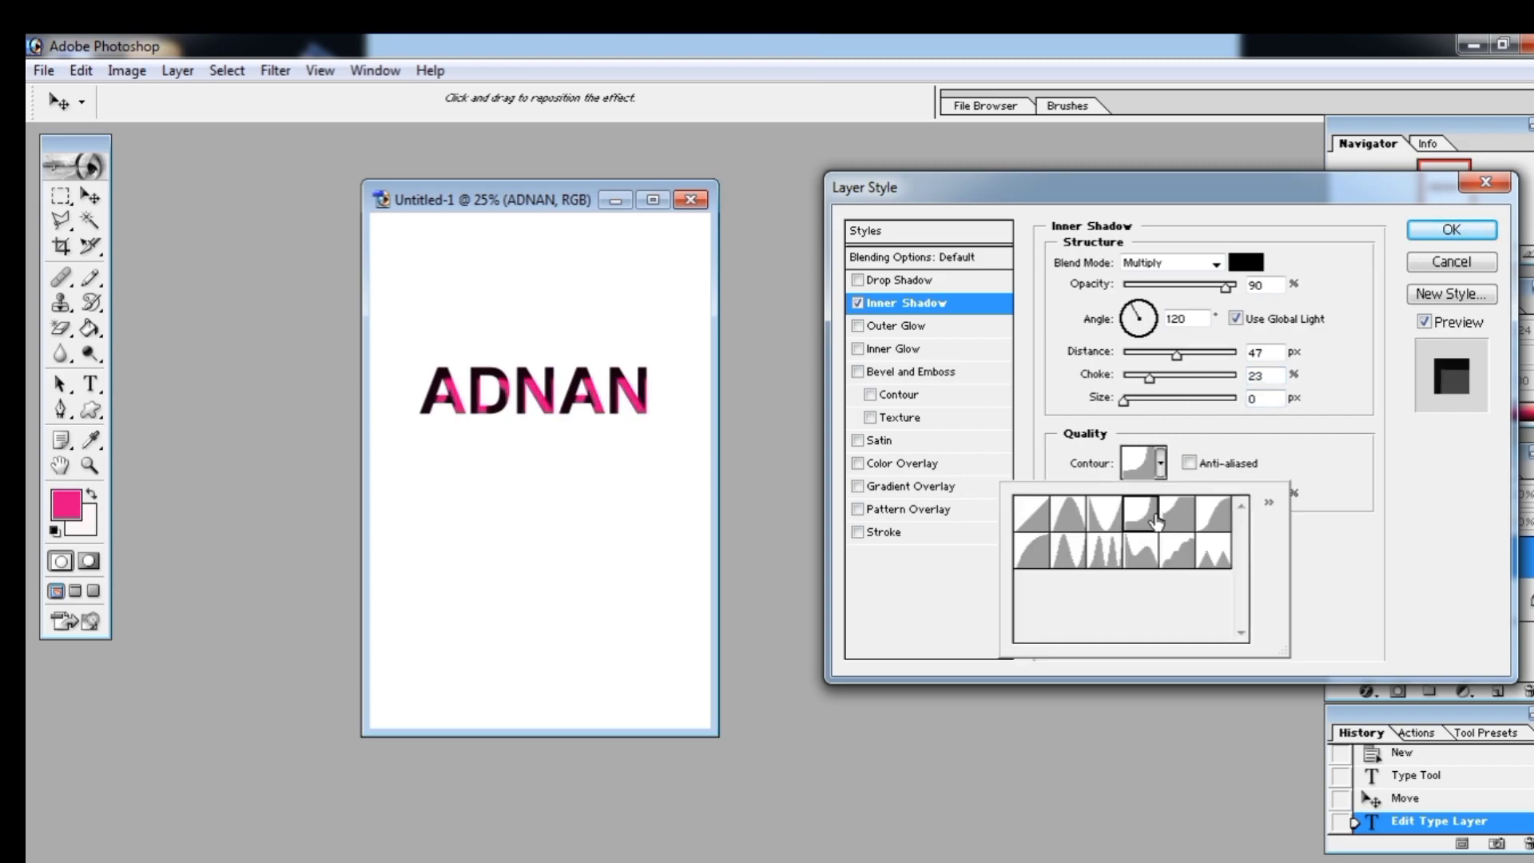
click(1089, 564)
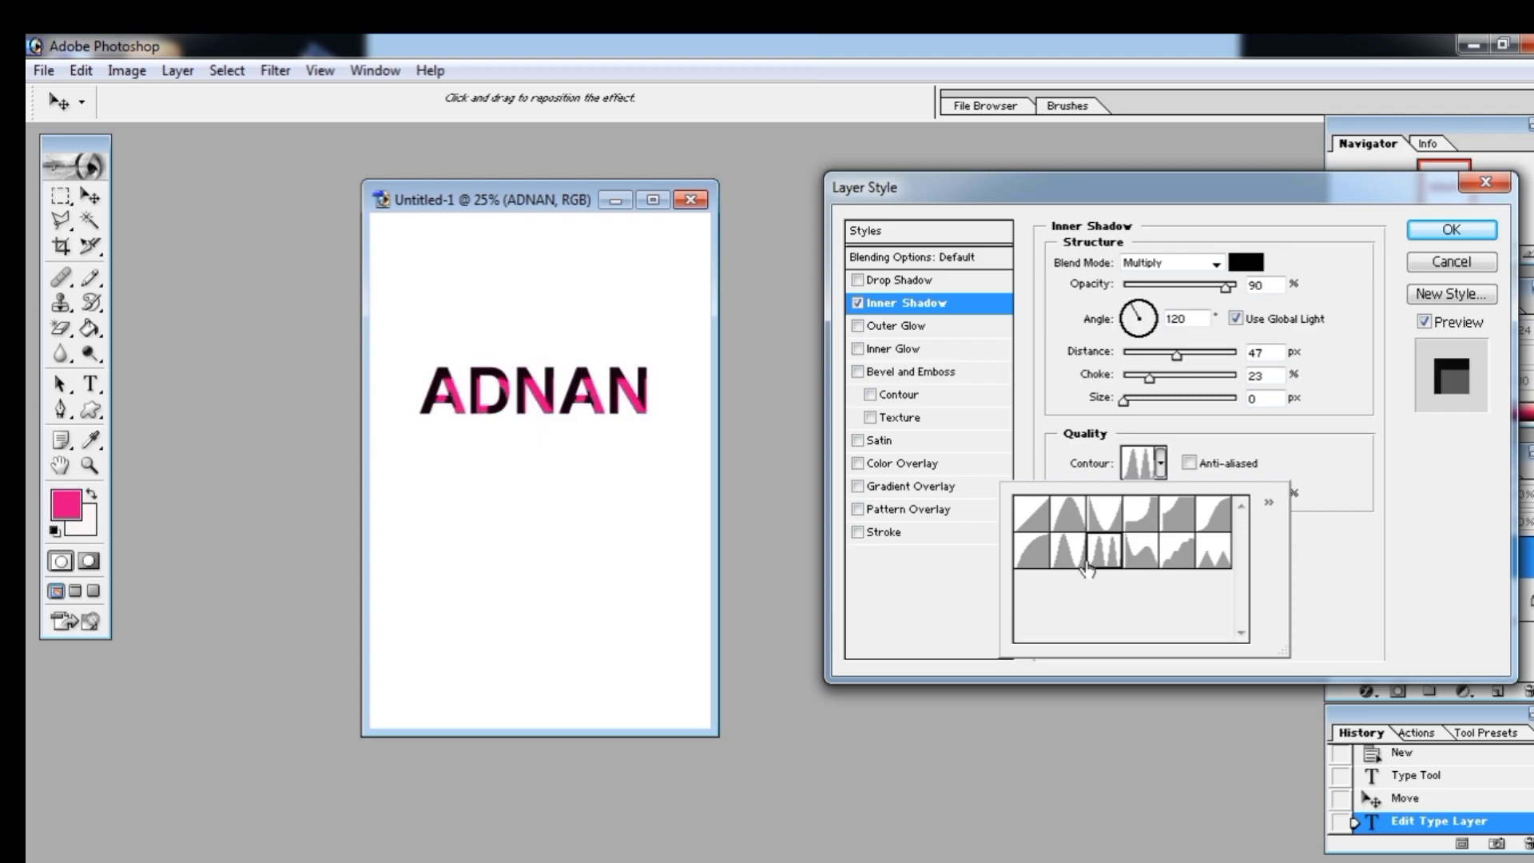
click(1101, 520)
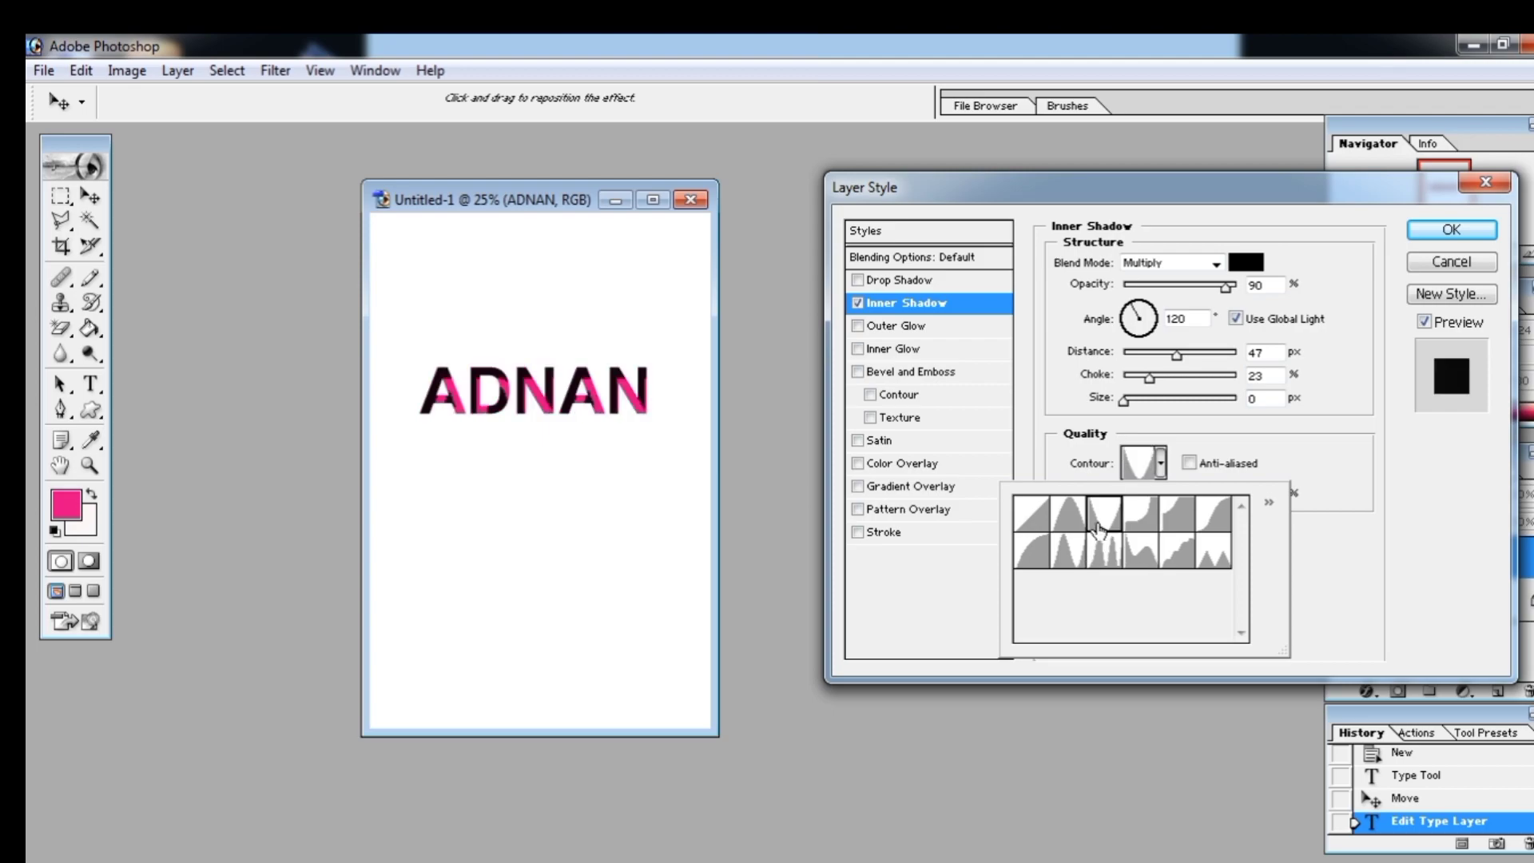
click(1048, 520)
click(1105, 556)
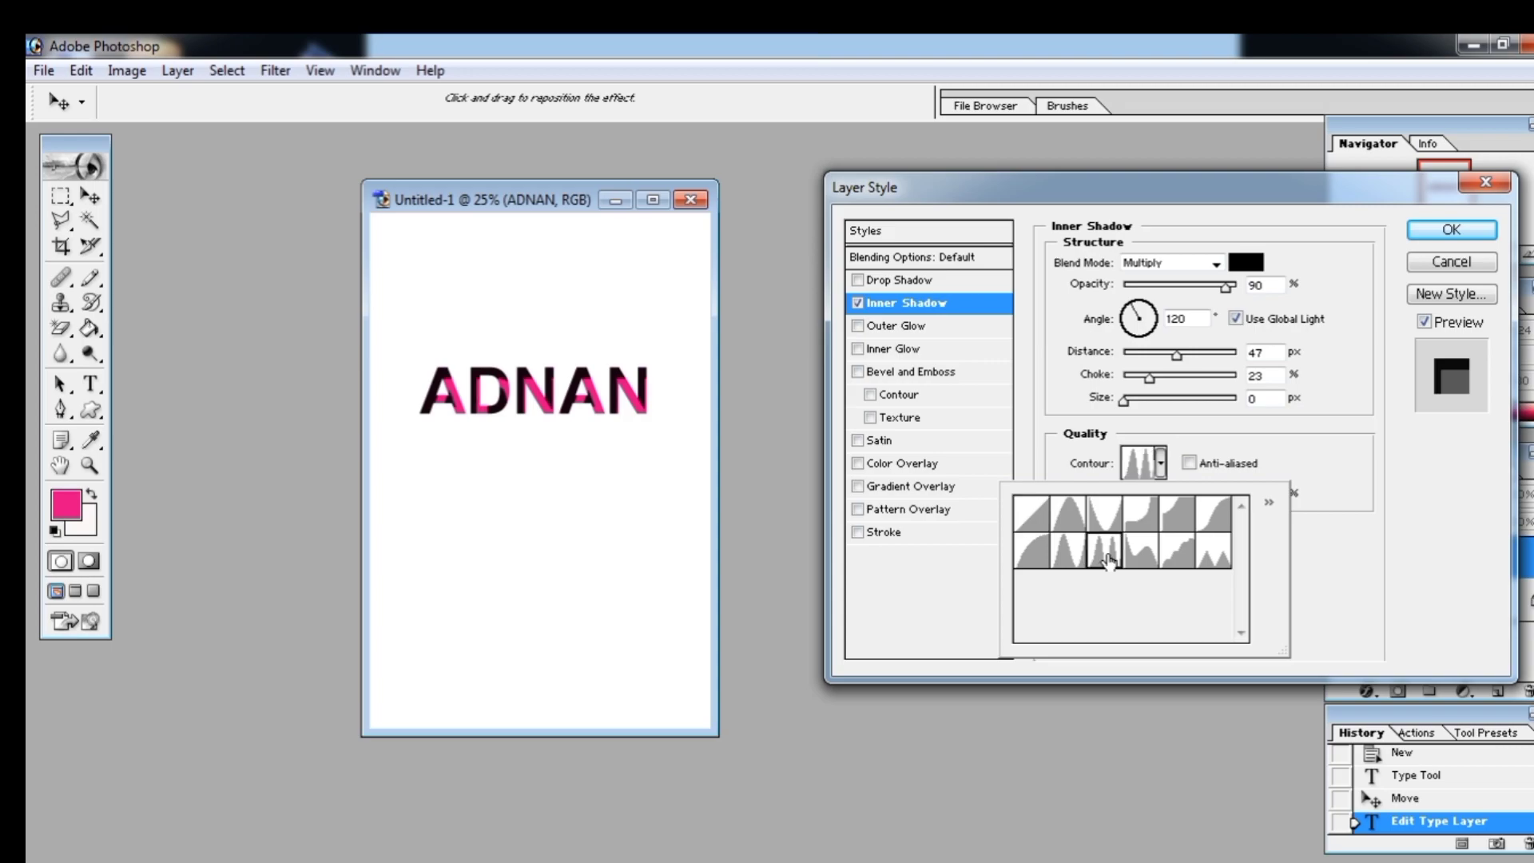
click(1141, 551)
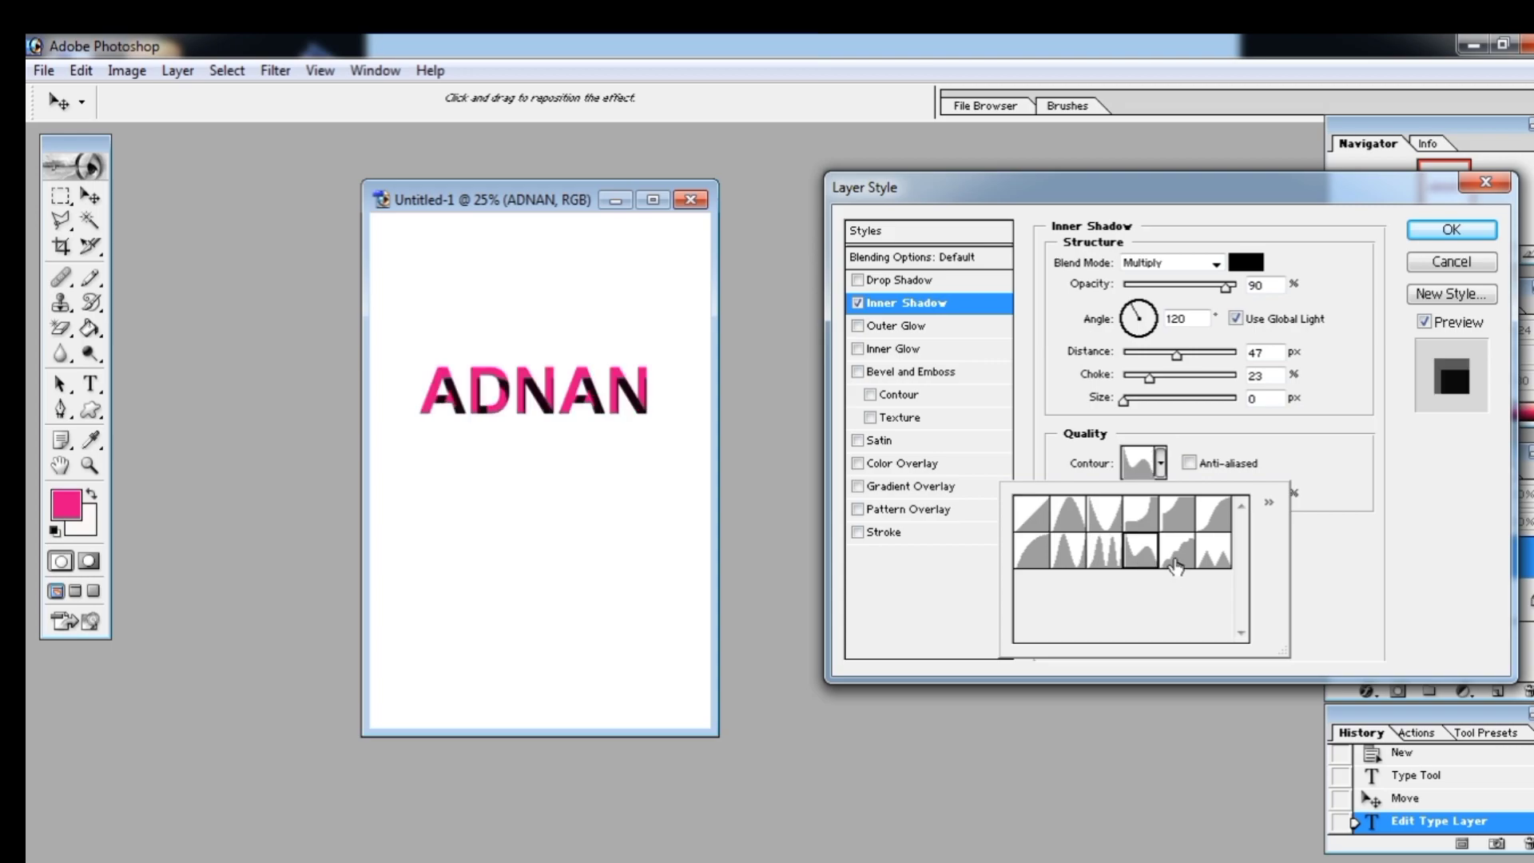
click(1174, 559)
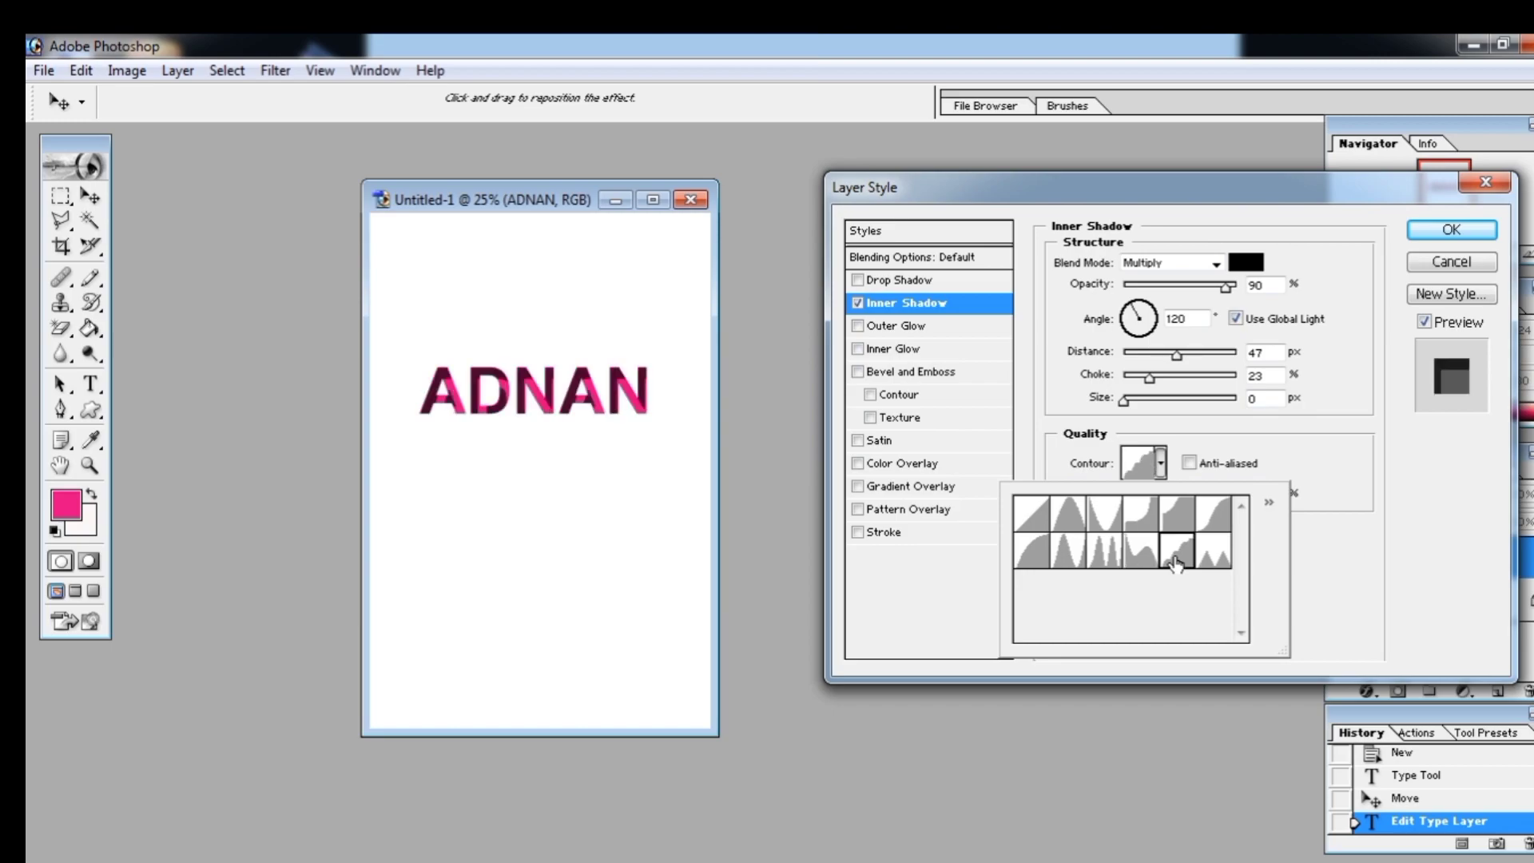
click(1239, 441)
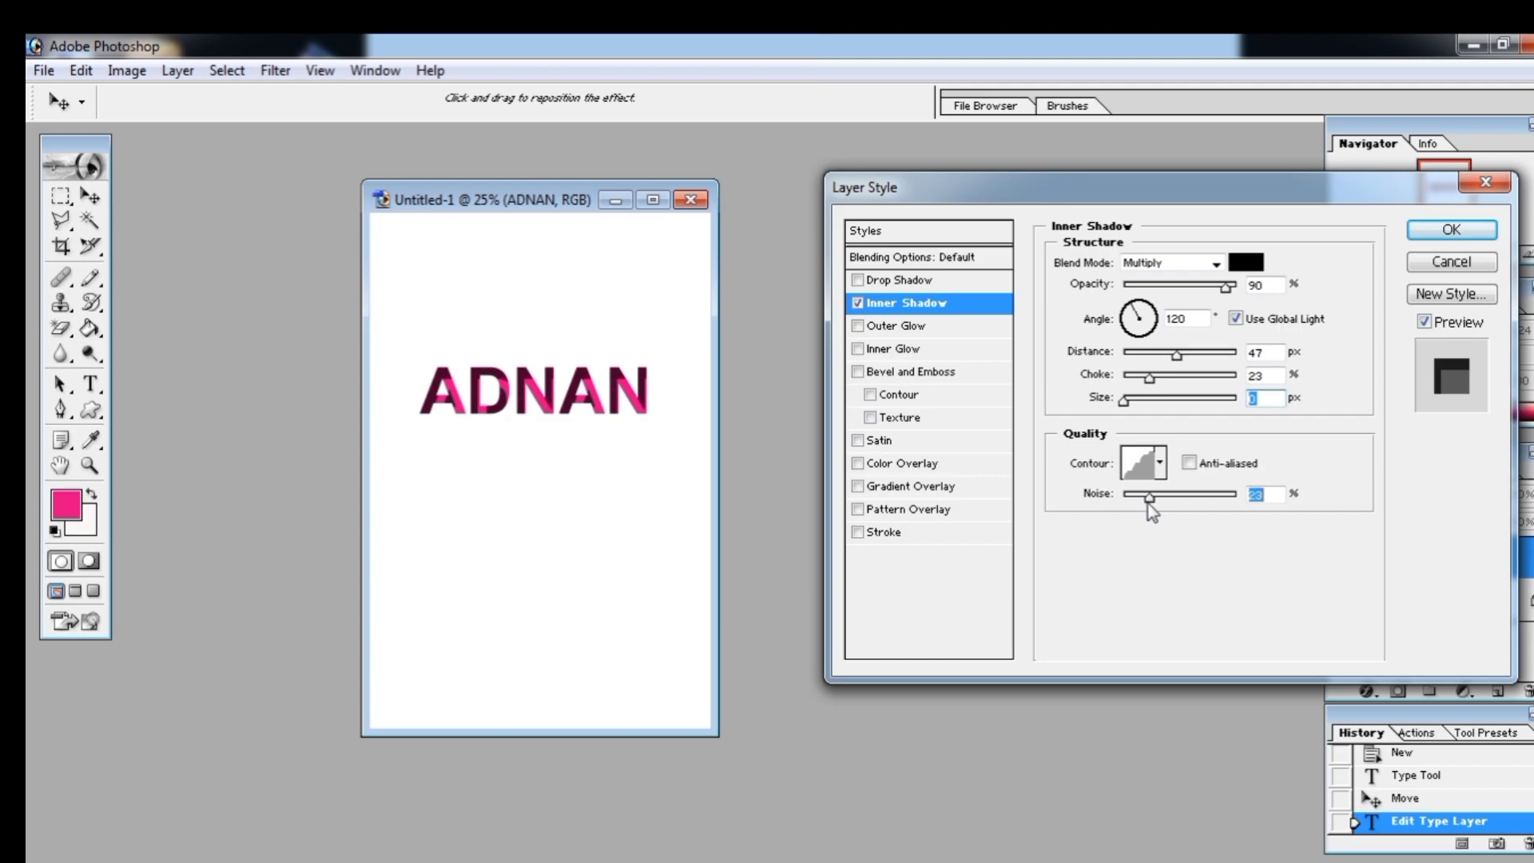
mouse_move(1148, 499)
mouse_down()
mouse_move(1176, 503)
mouse_move(1131, 505)
mouse_up()
Set the inner shadow's colour to a bright green with hue 112°.
click(1247, 263)
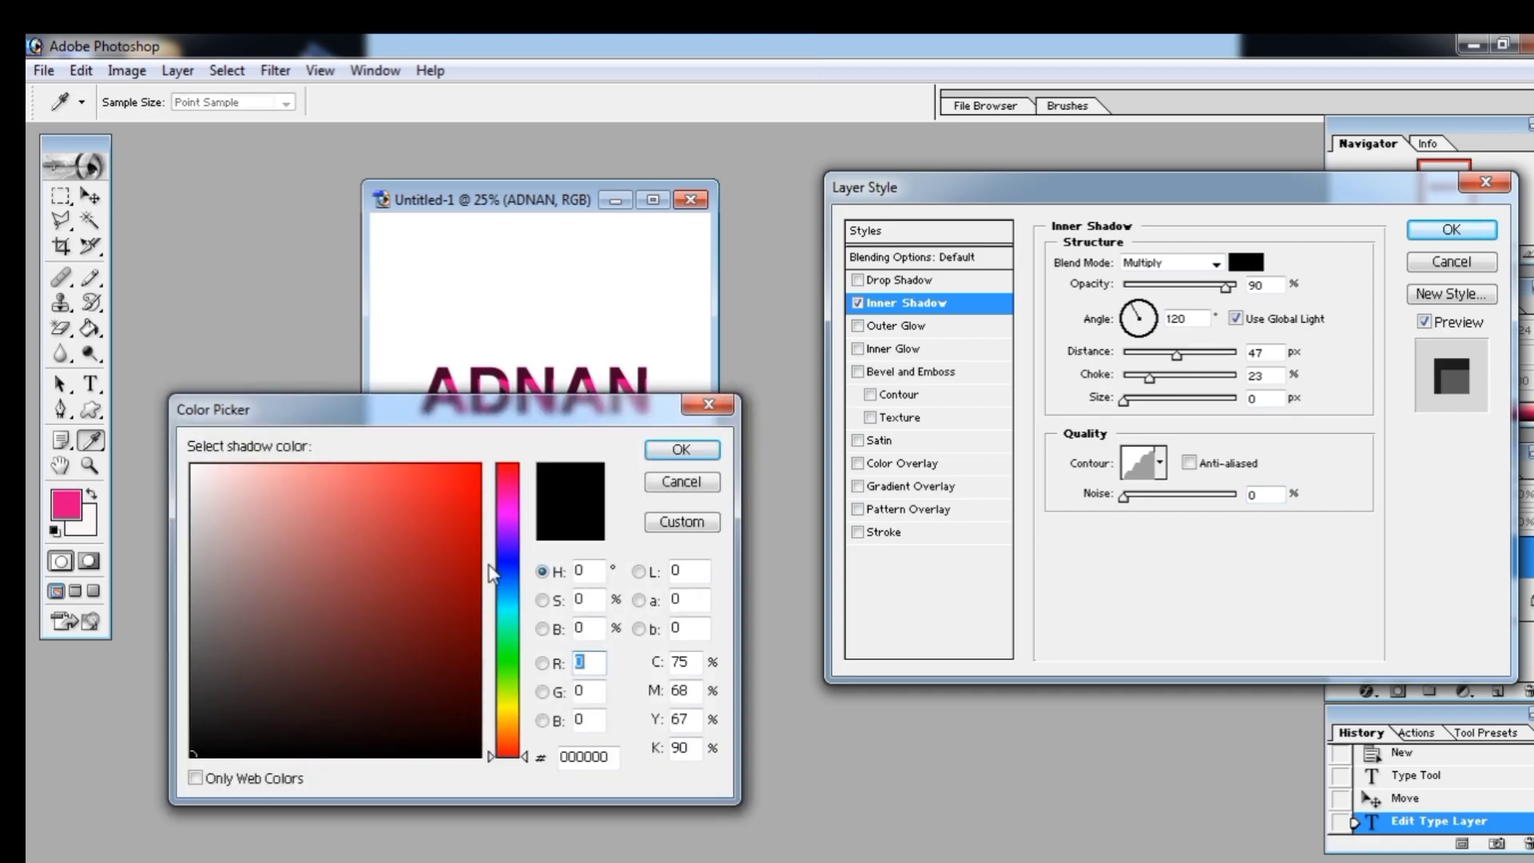
click(511, 675)
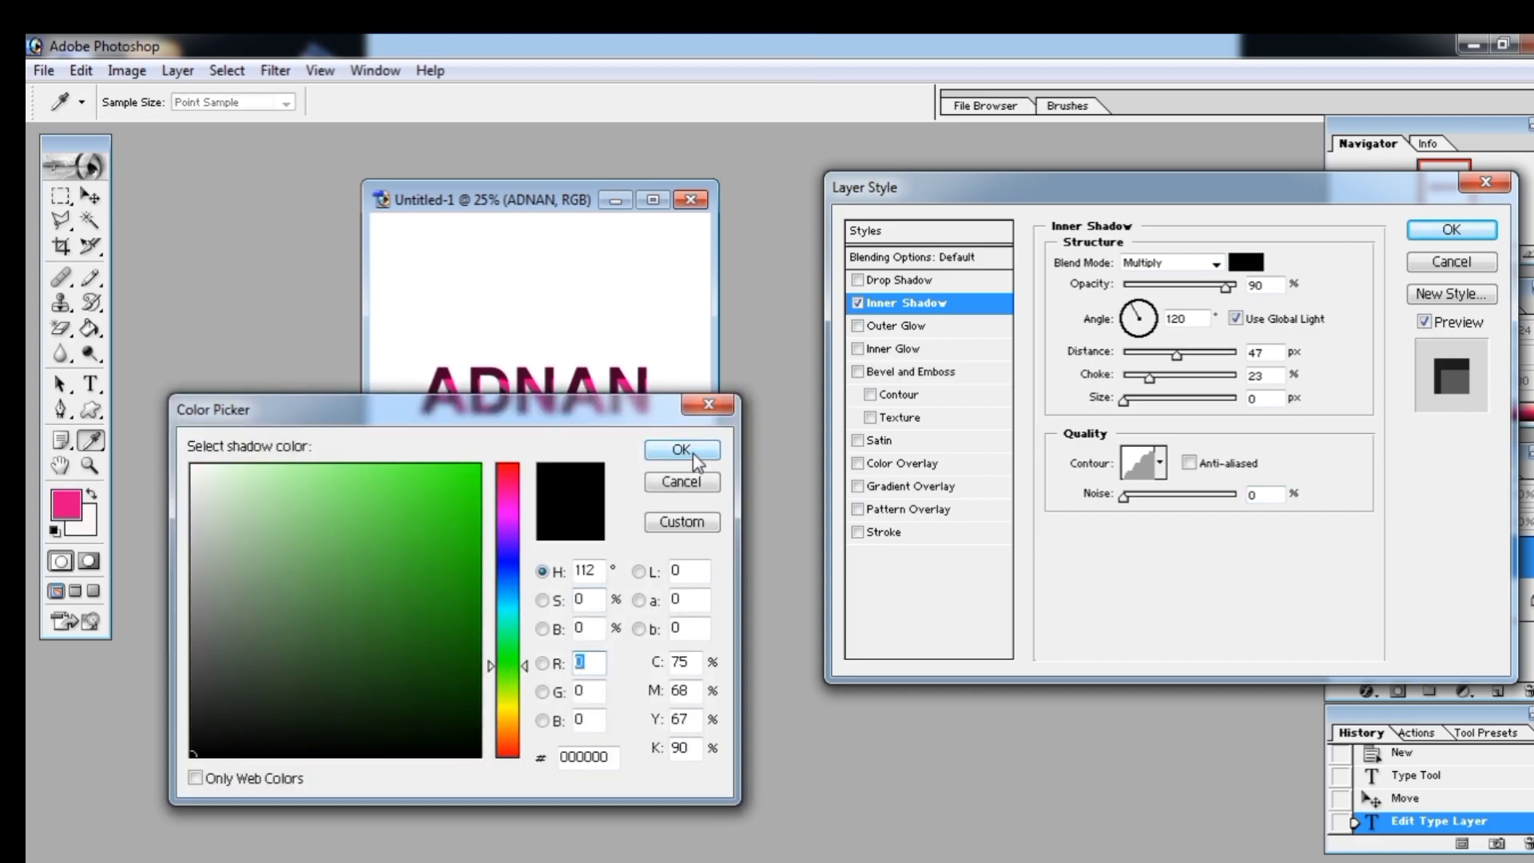
click(693, 453)
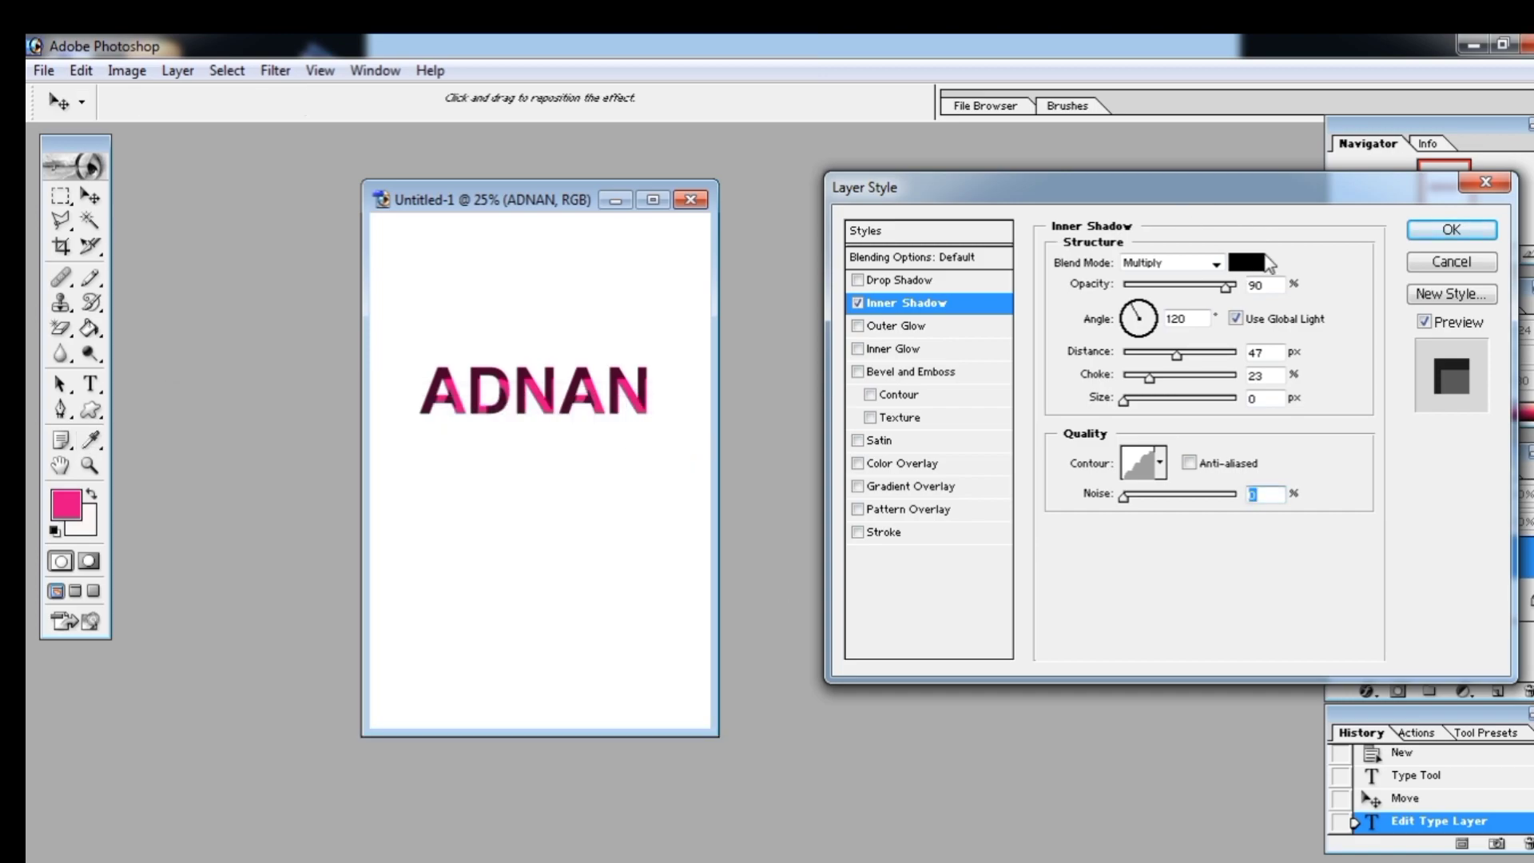
click(1261, 262)
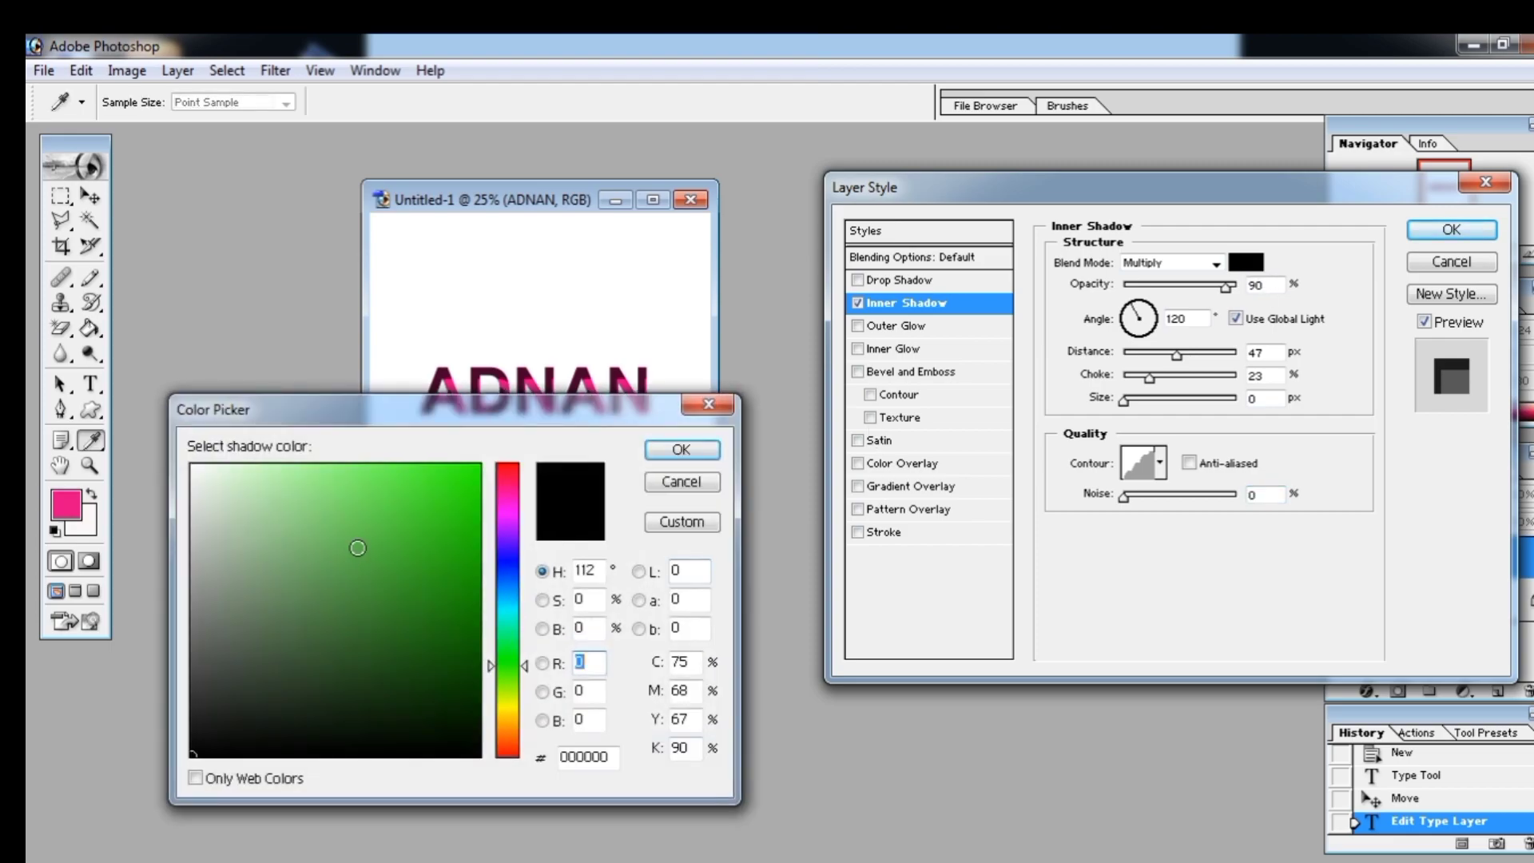
click(477, 489)
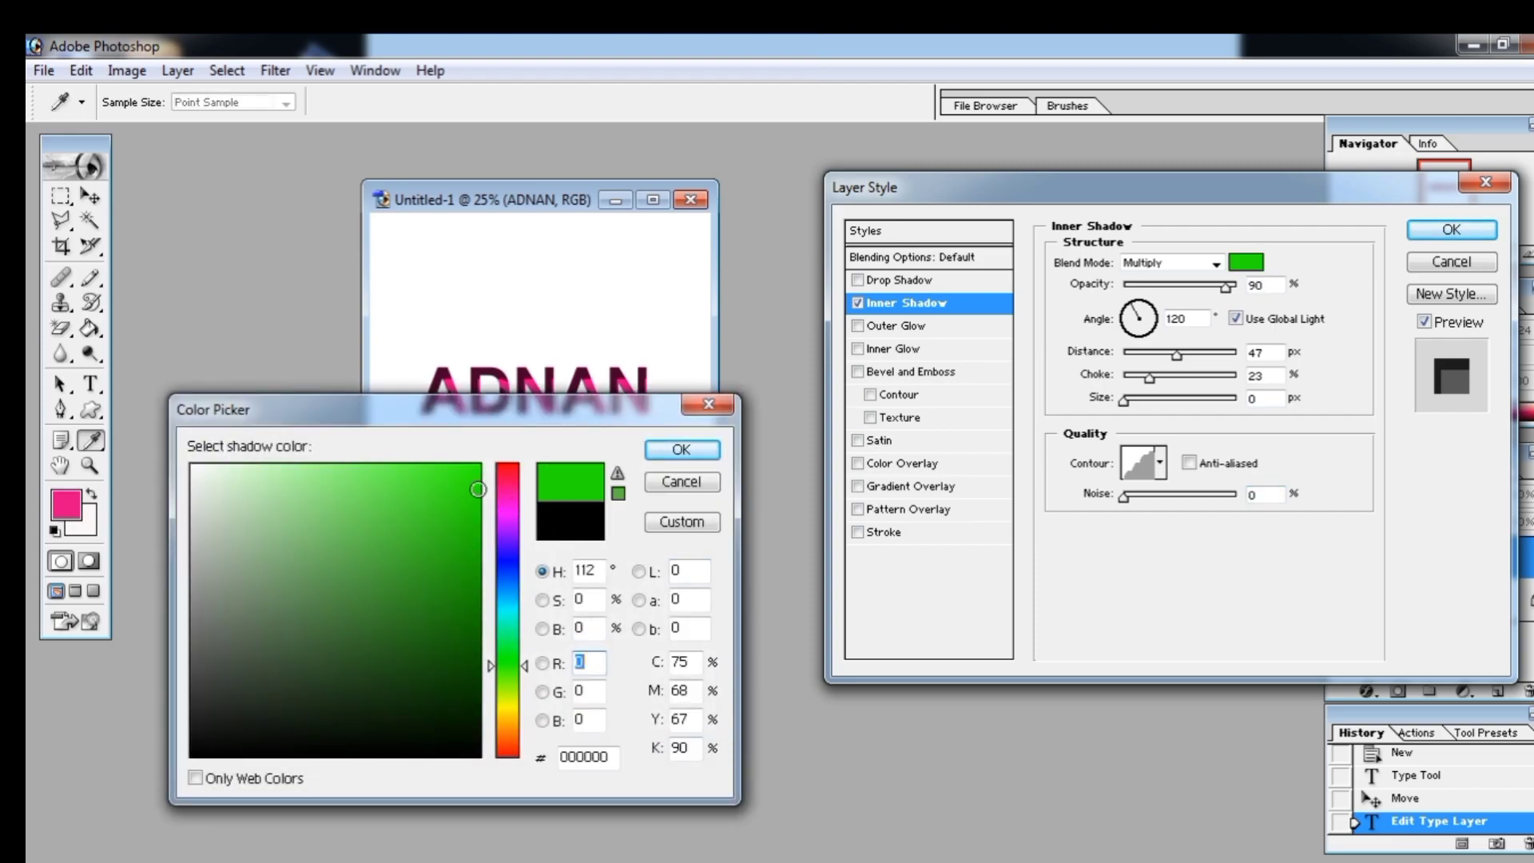
click(710, 450)
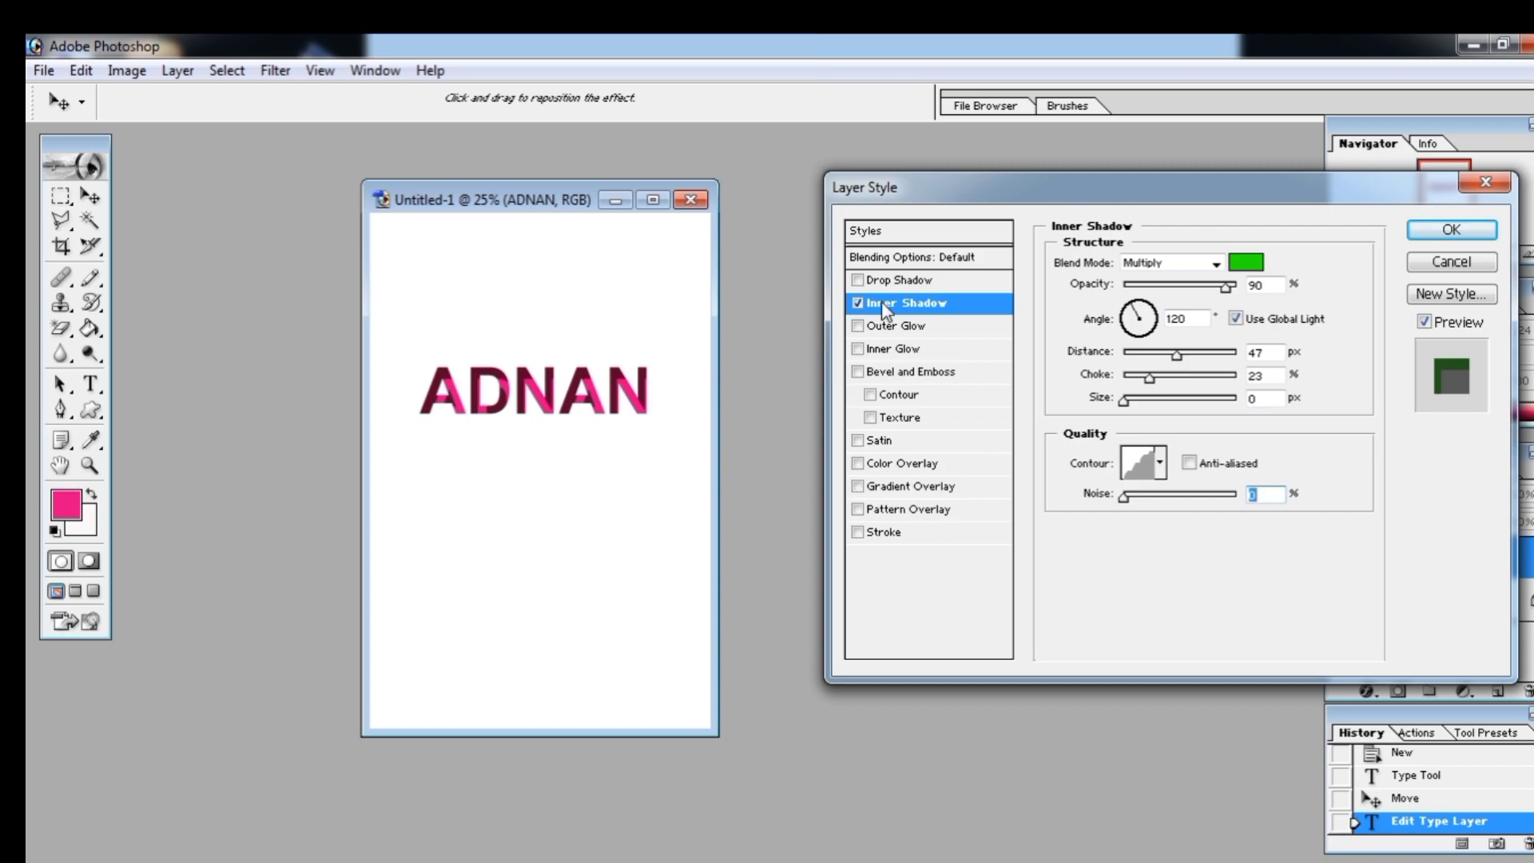
Turn off the inner shadow, enable an outer glow on the text, and check the glow's blend mode and opacity settings.
click(858, 304)
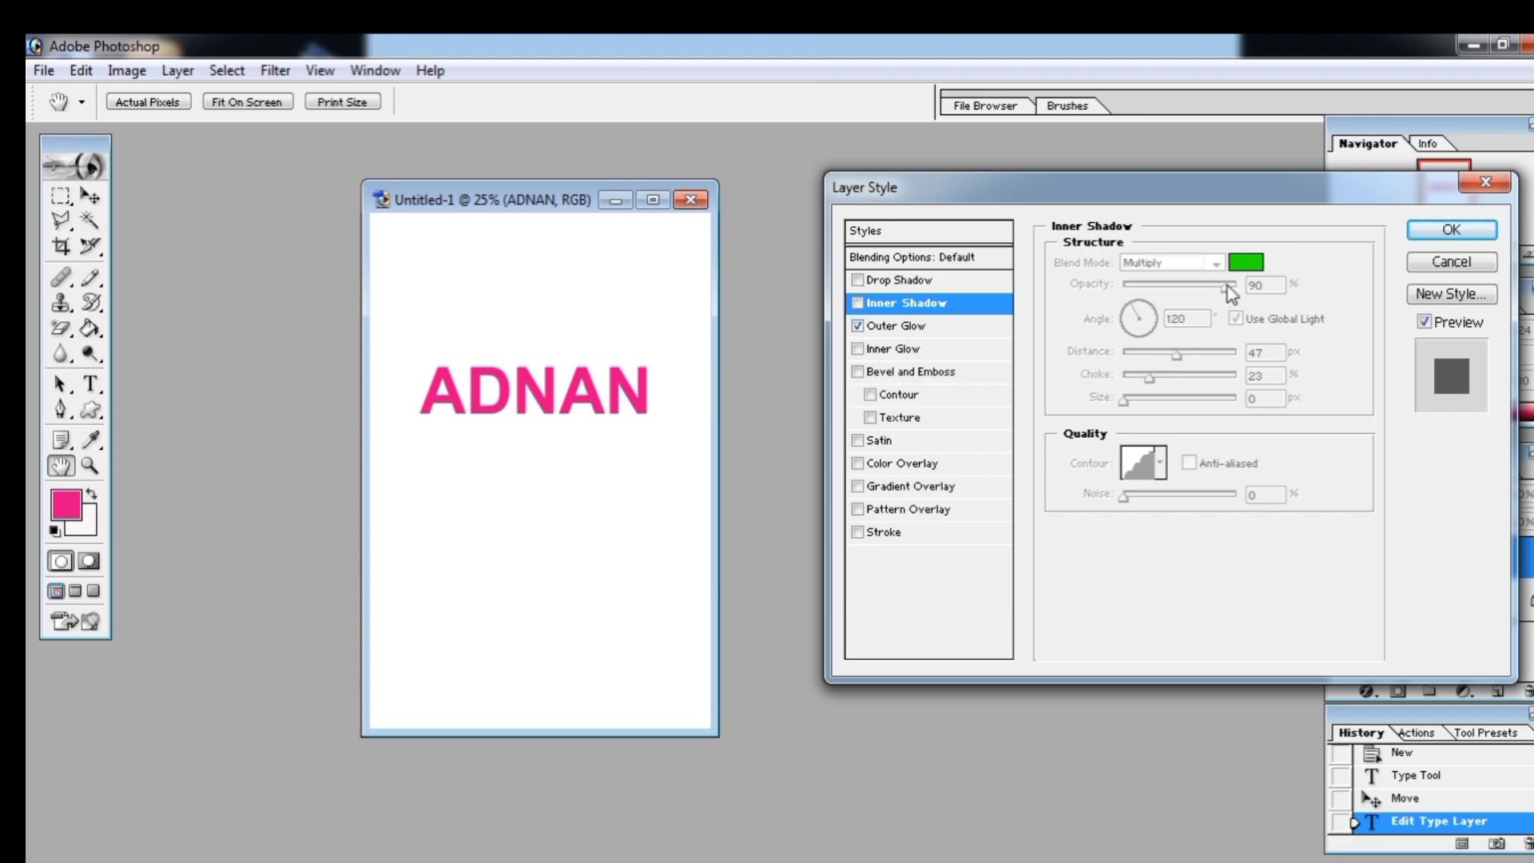
click(889, 326)
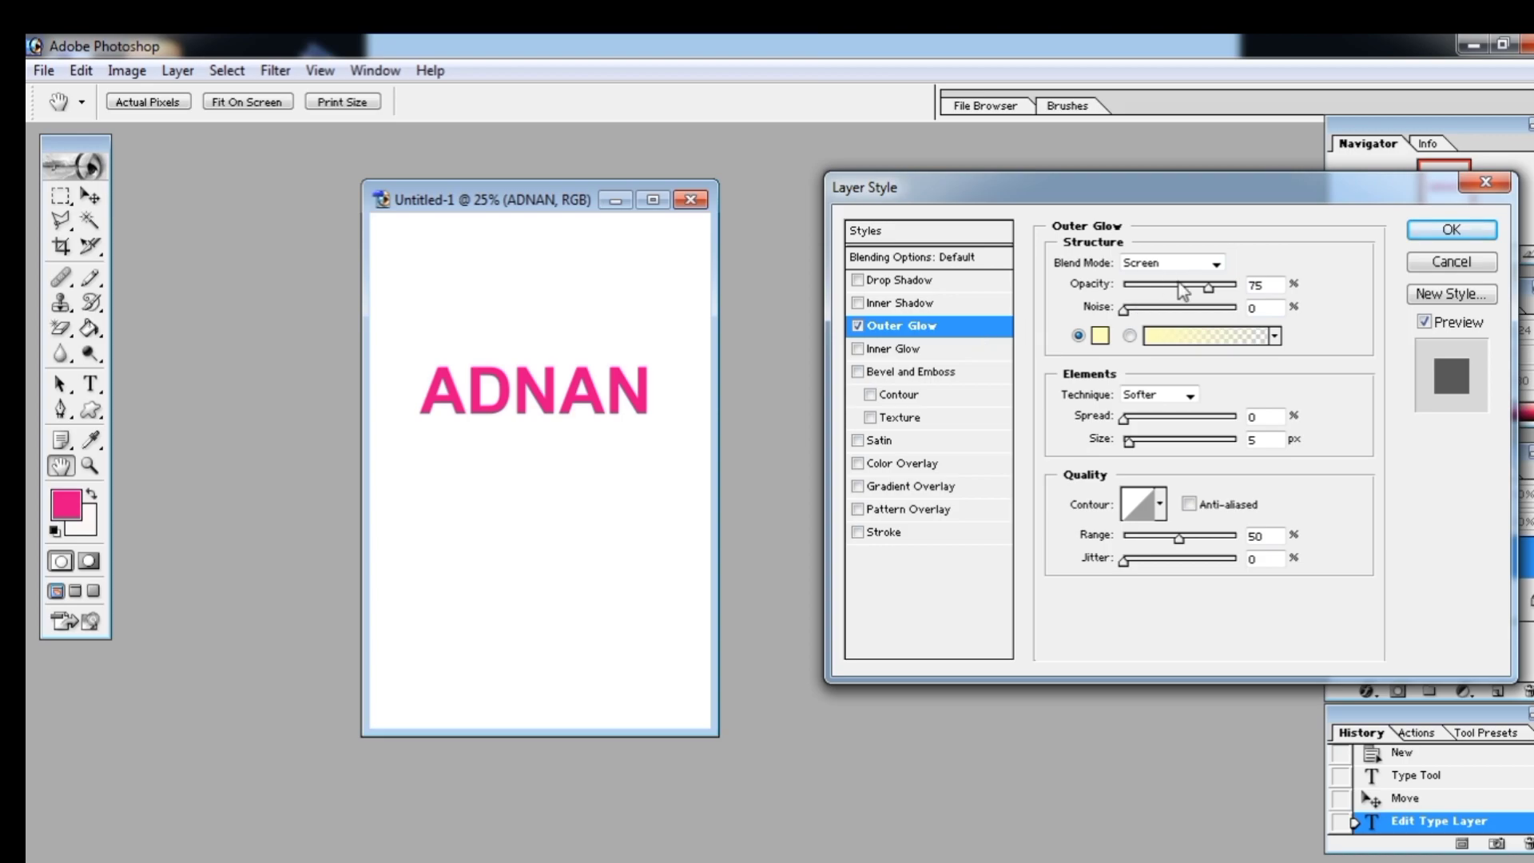
click(1199, 266)
click(1199, 270)
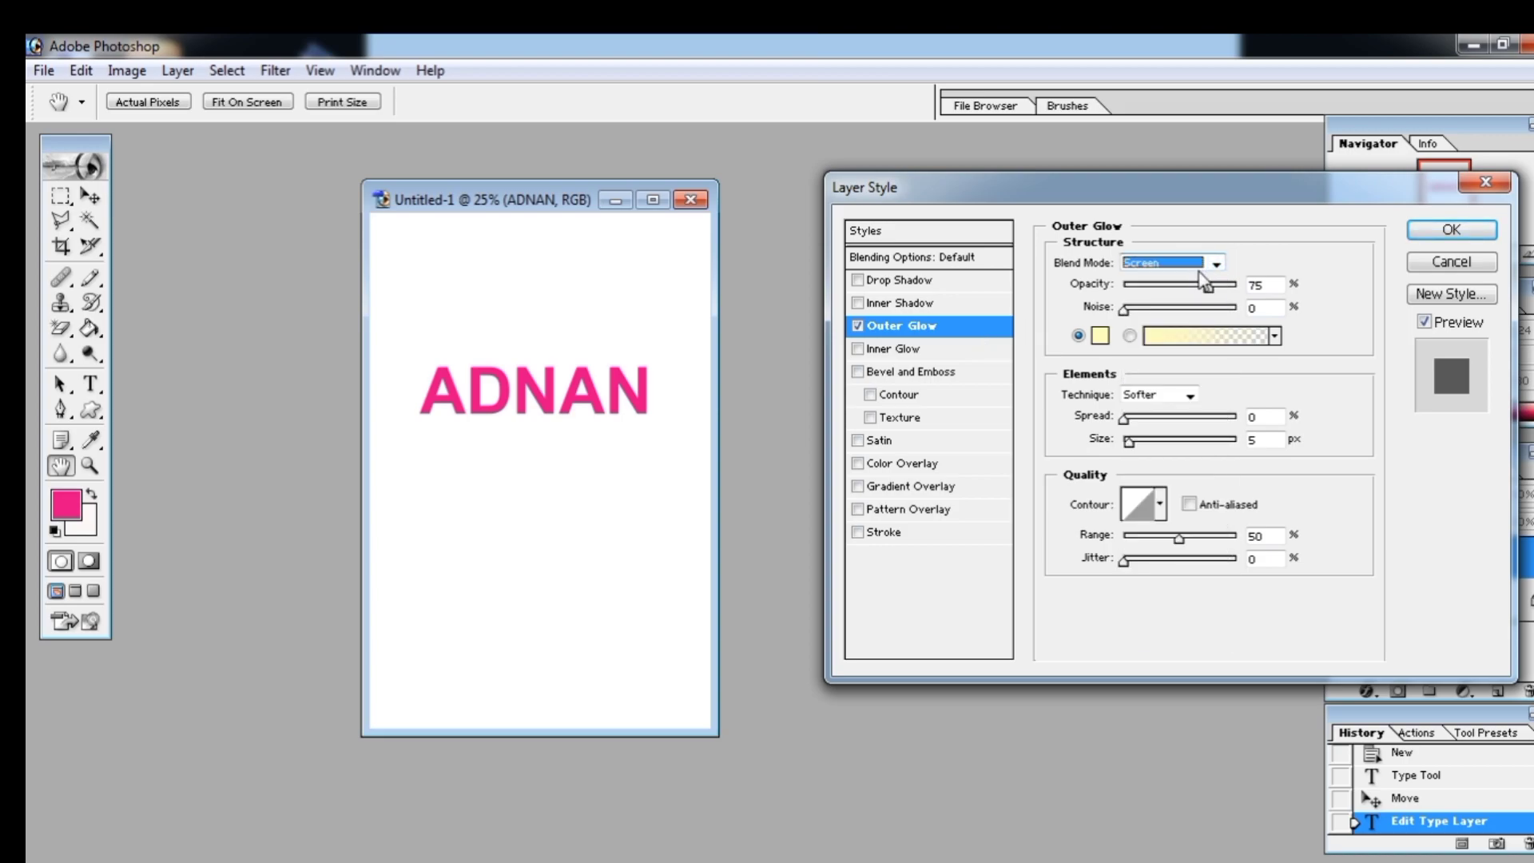
click(1210, 288)
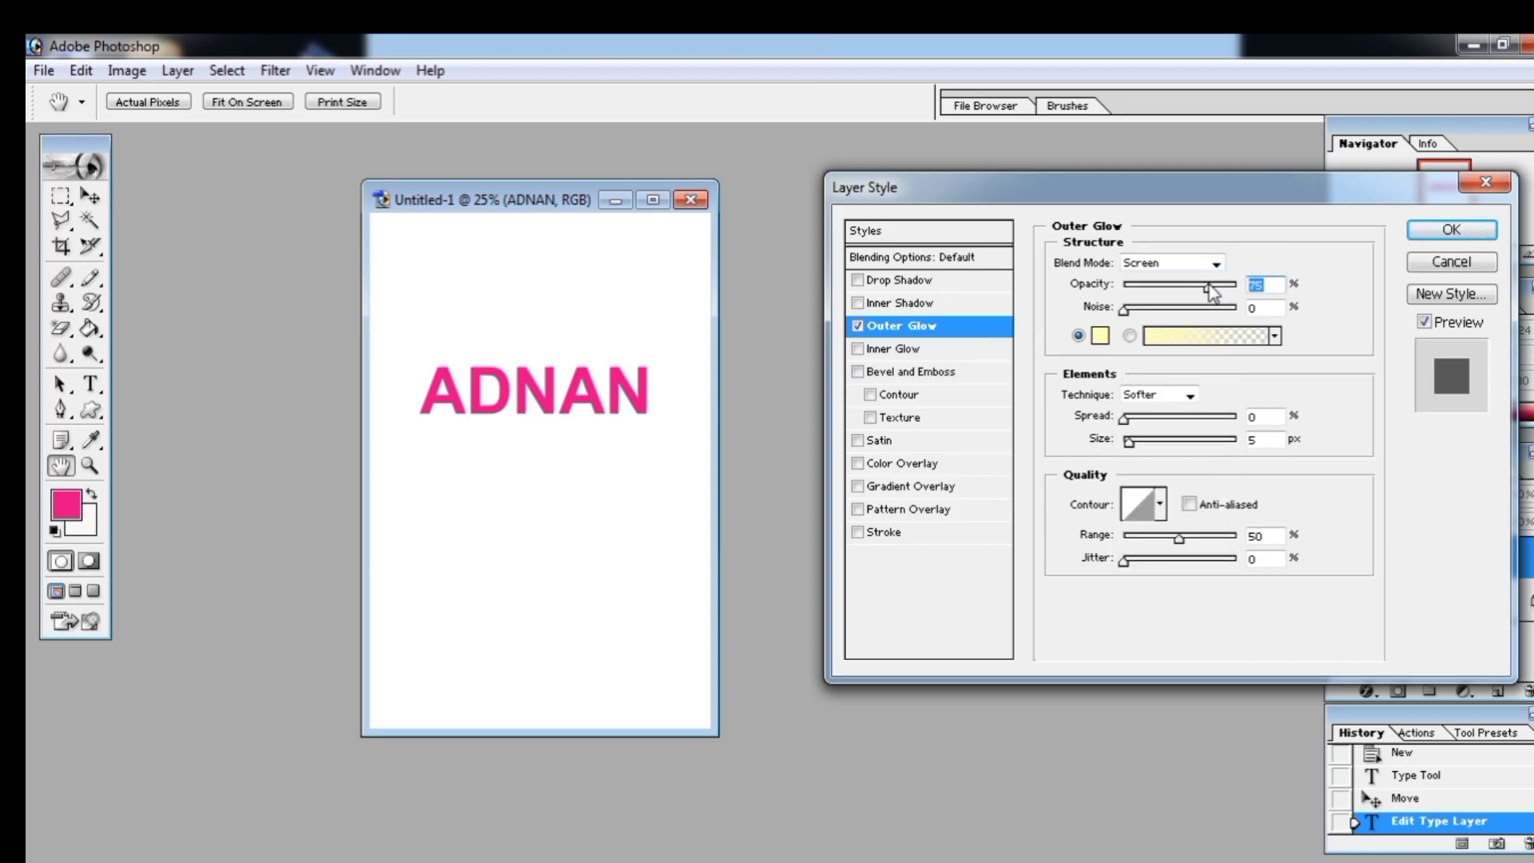
Give the outer glow the Violet, Green, Orange gradient and turn the inner shadow back on.
click(1275, 337)
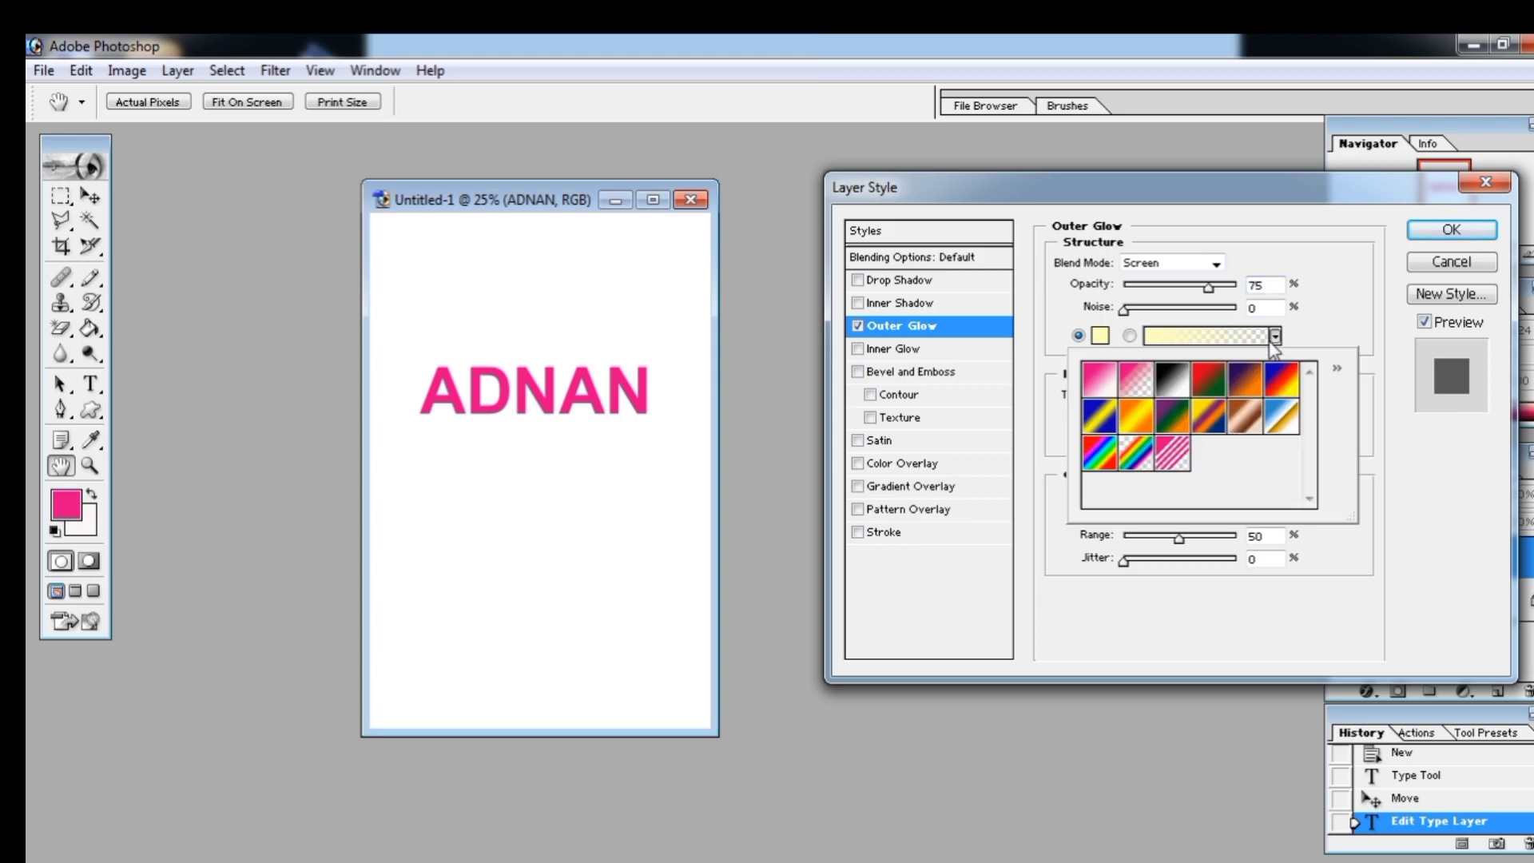
click(1165, 423)
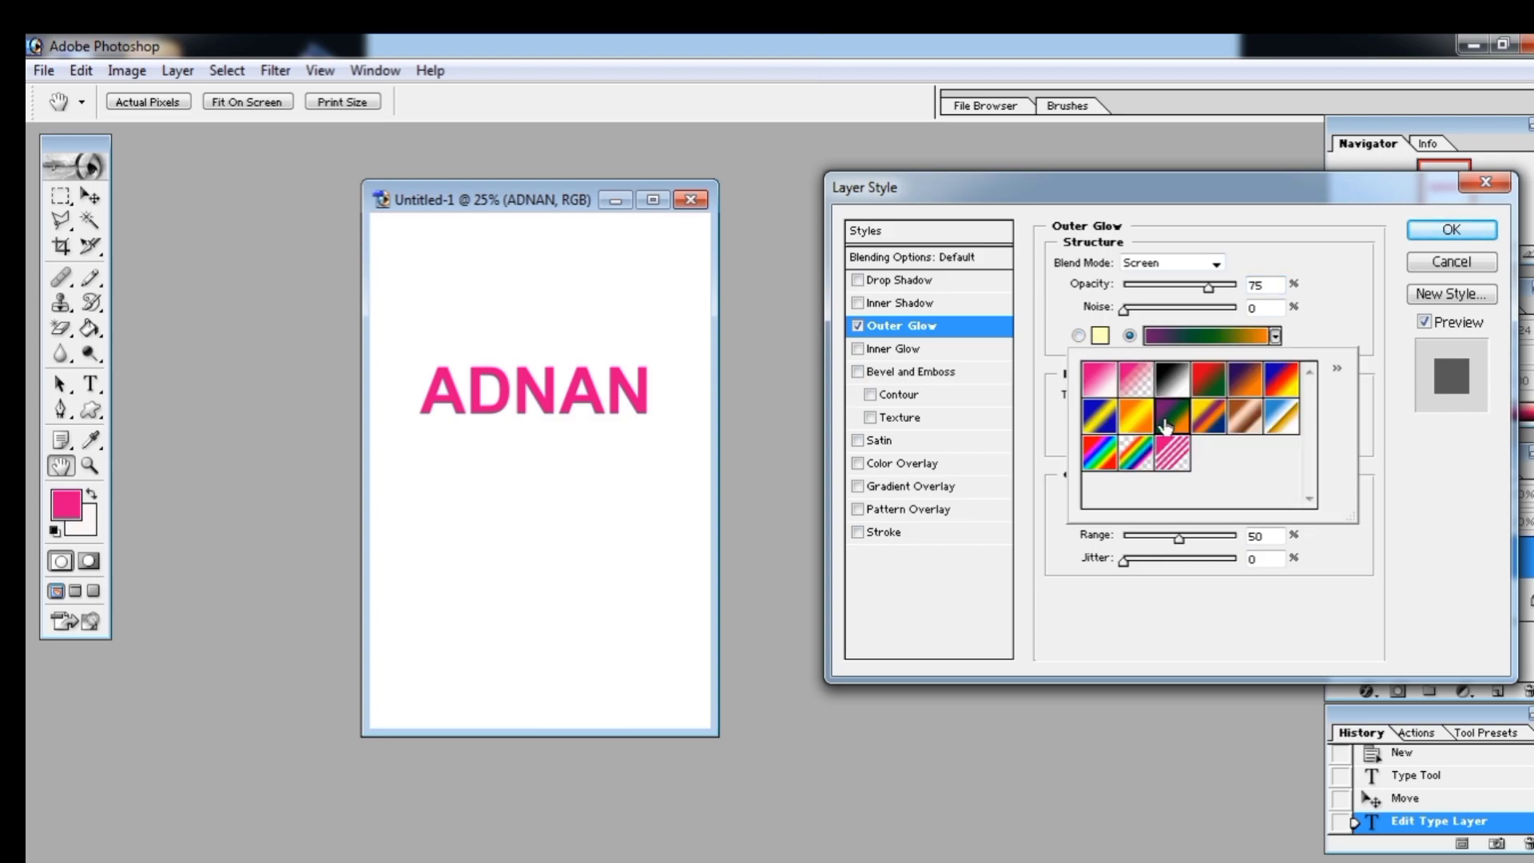
click(1123, 337)
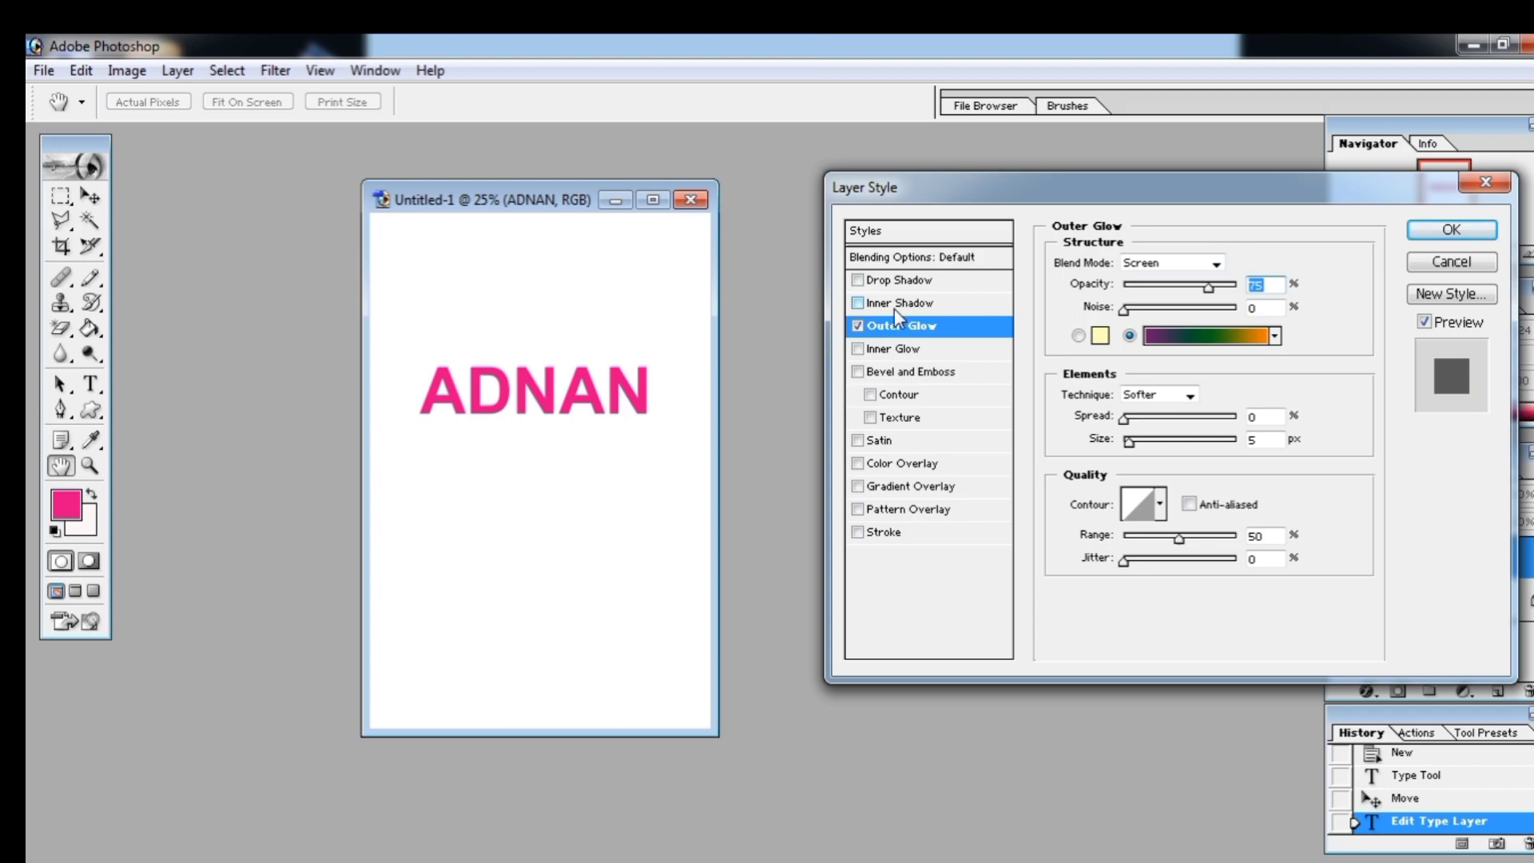
click(859, 303)
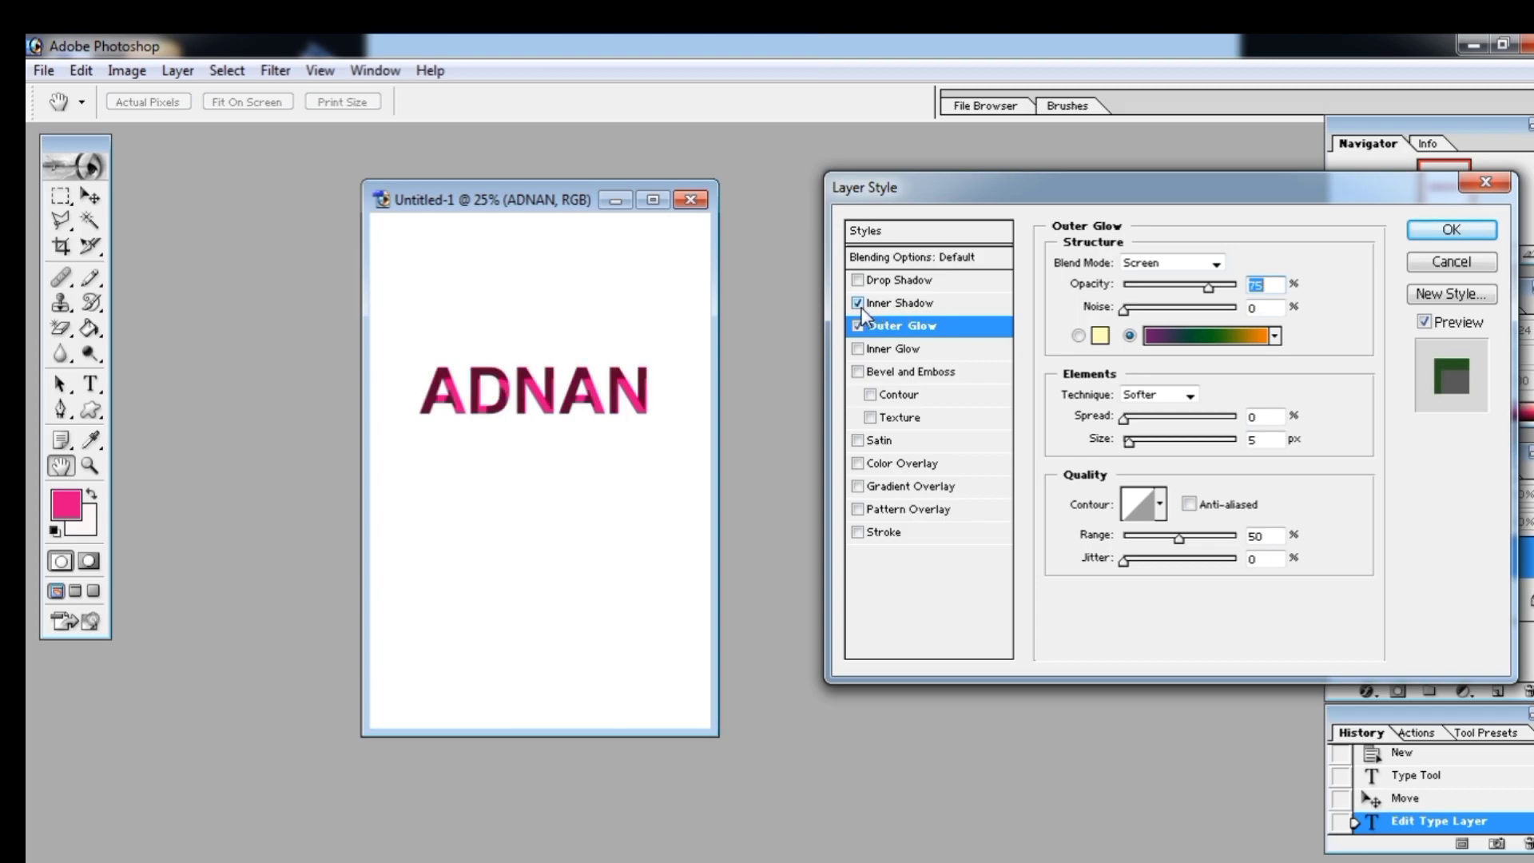
Try the blue, red and yellow gradient preset for the outer glow and switch back to its solid pale yellow colour.
click(1183, 351)
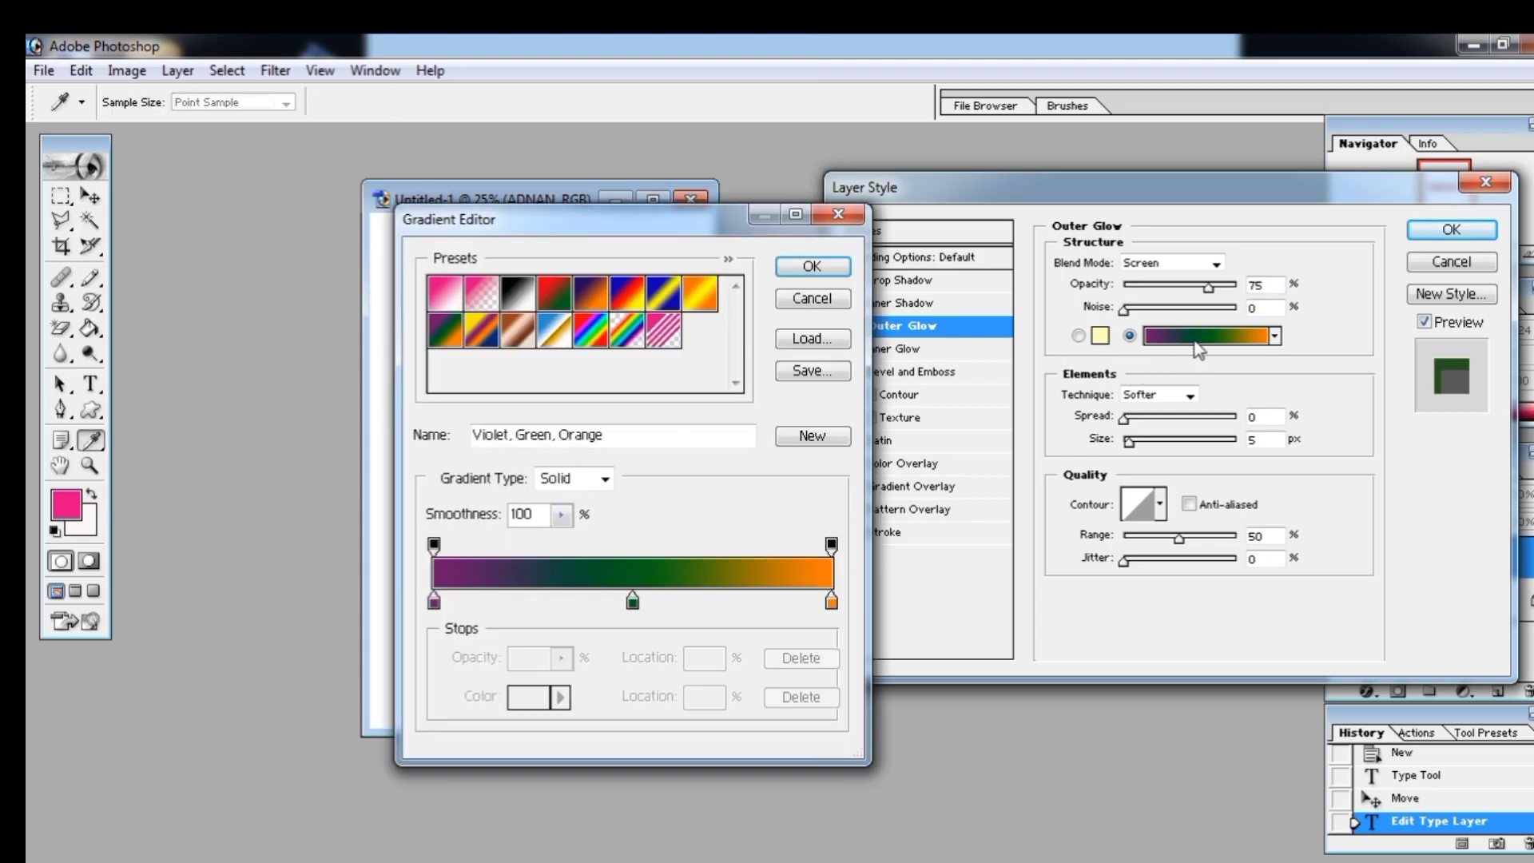
click(637, 296)
click(791, 265)
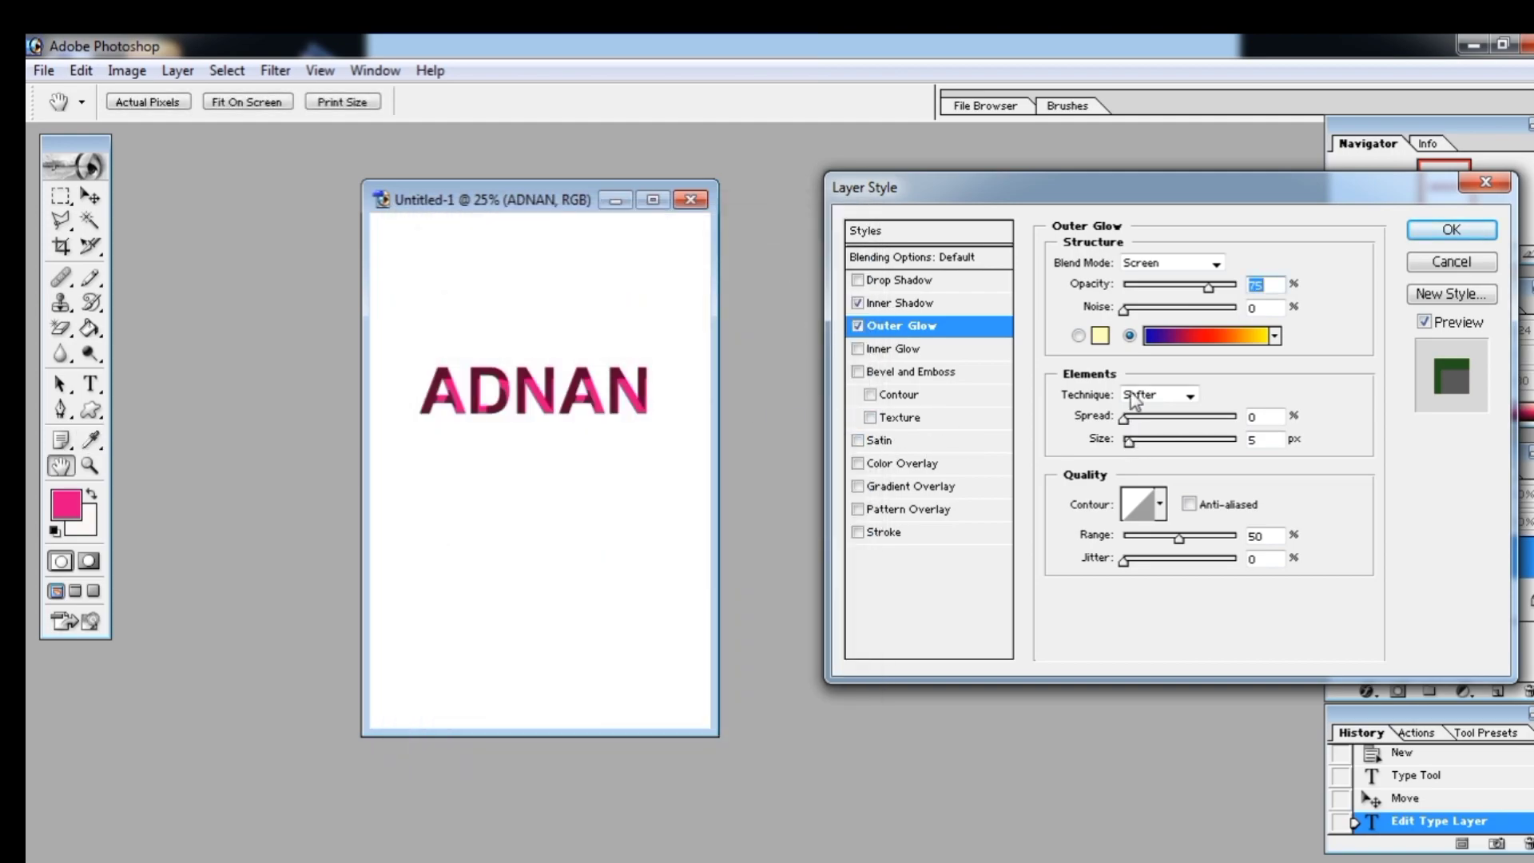
click(1078, 336)
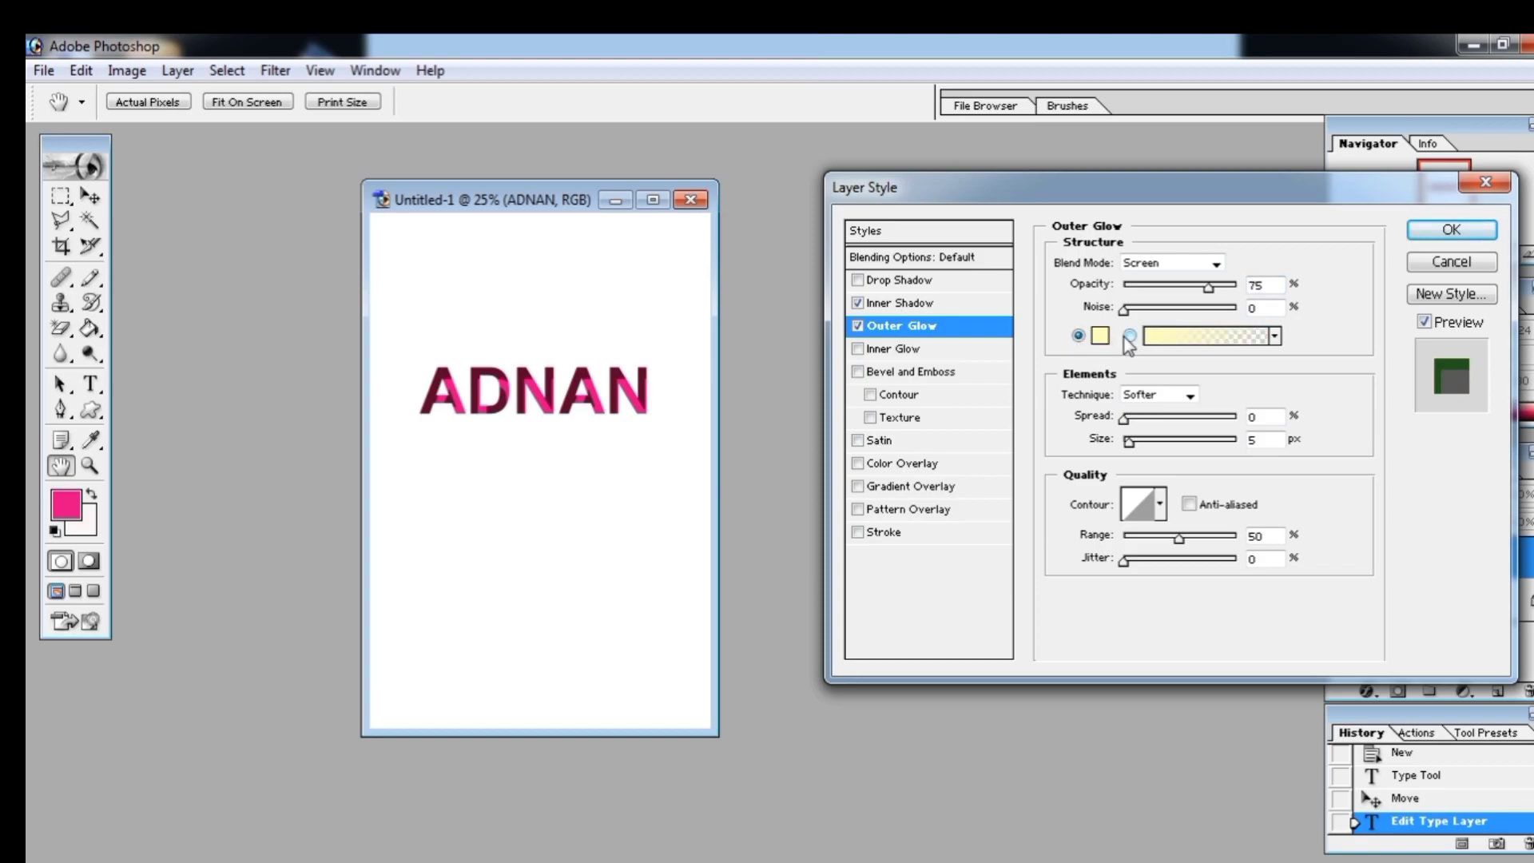
Try the Normal blend mode for the outer glow and restore Screen.
click(1194, 263)
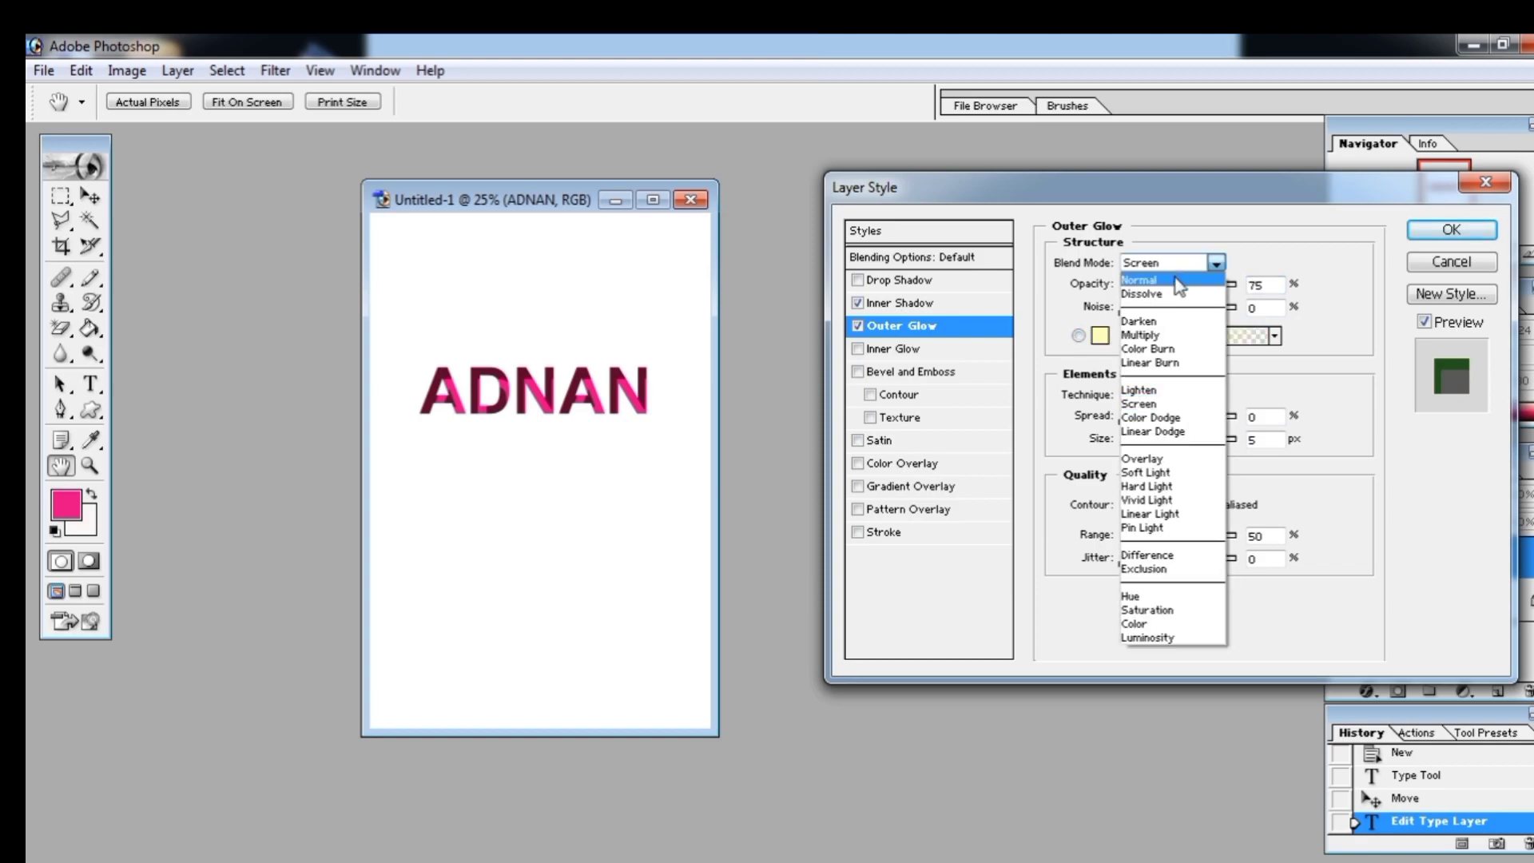
click(1177, 281)
click(1191, 264)
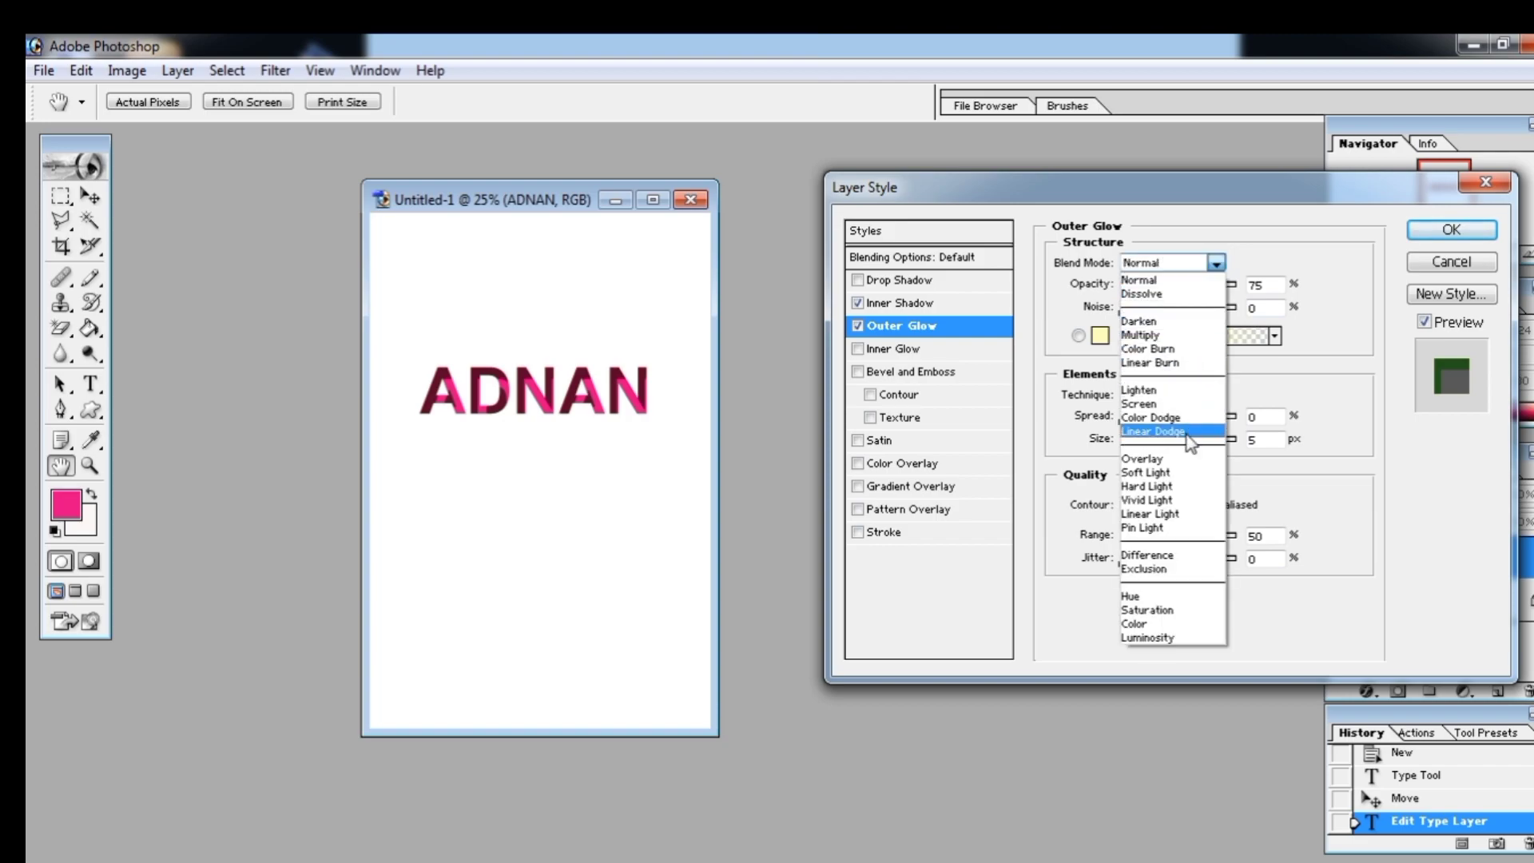
click(1181, 405)
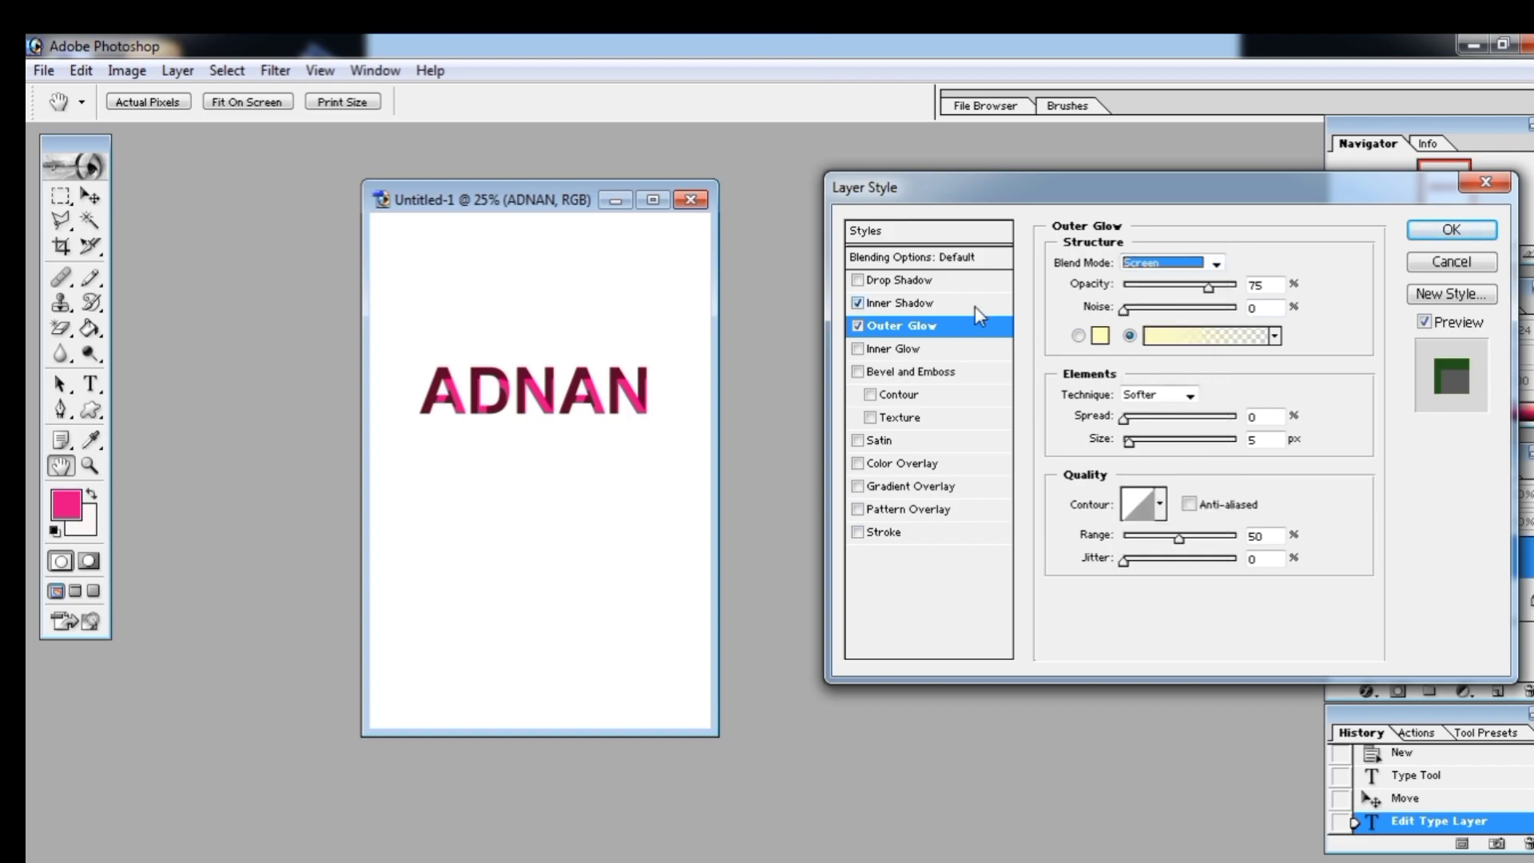
Turn off the inner shadow and outer glow, and enable an inner glow on the text with its settings shown.
click(856, 304)
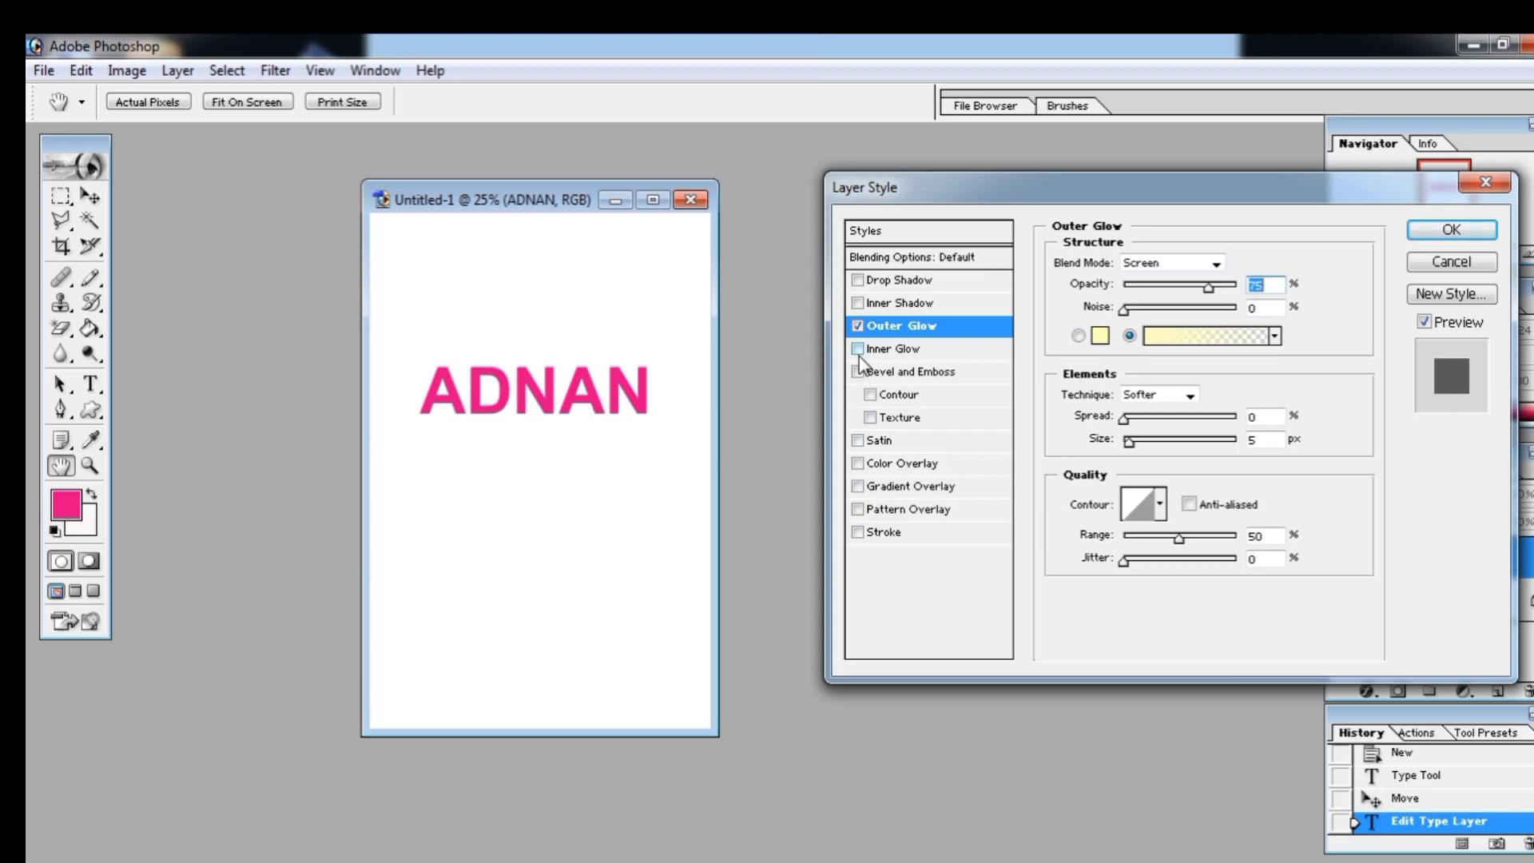
click(857, 326)
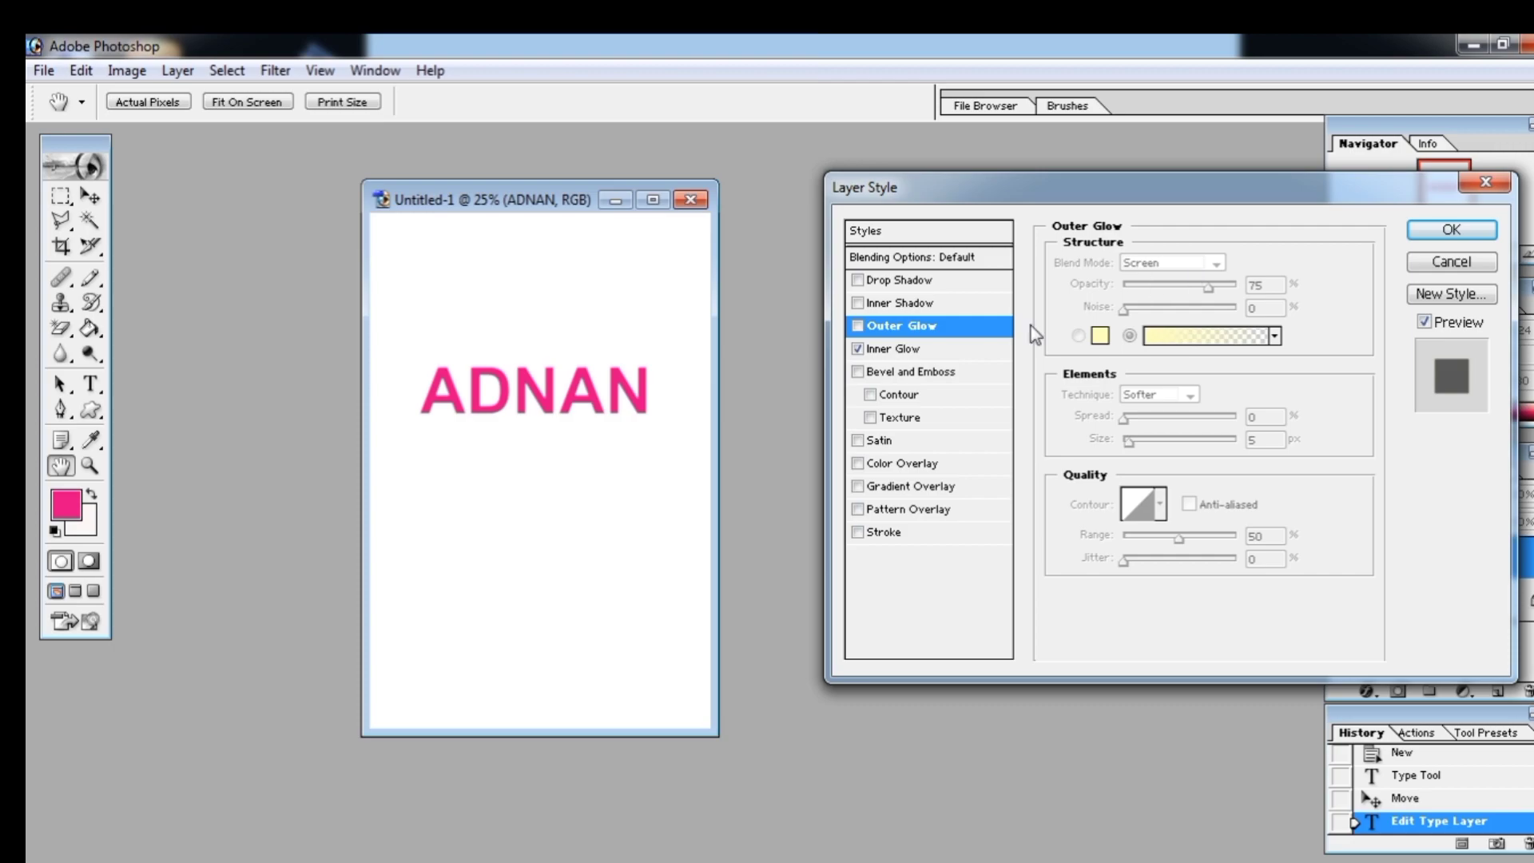
click(914, 350)
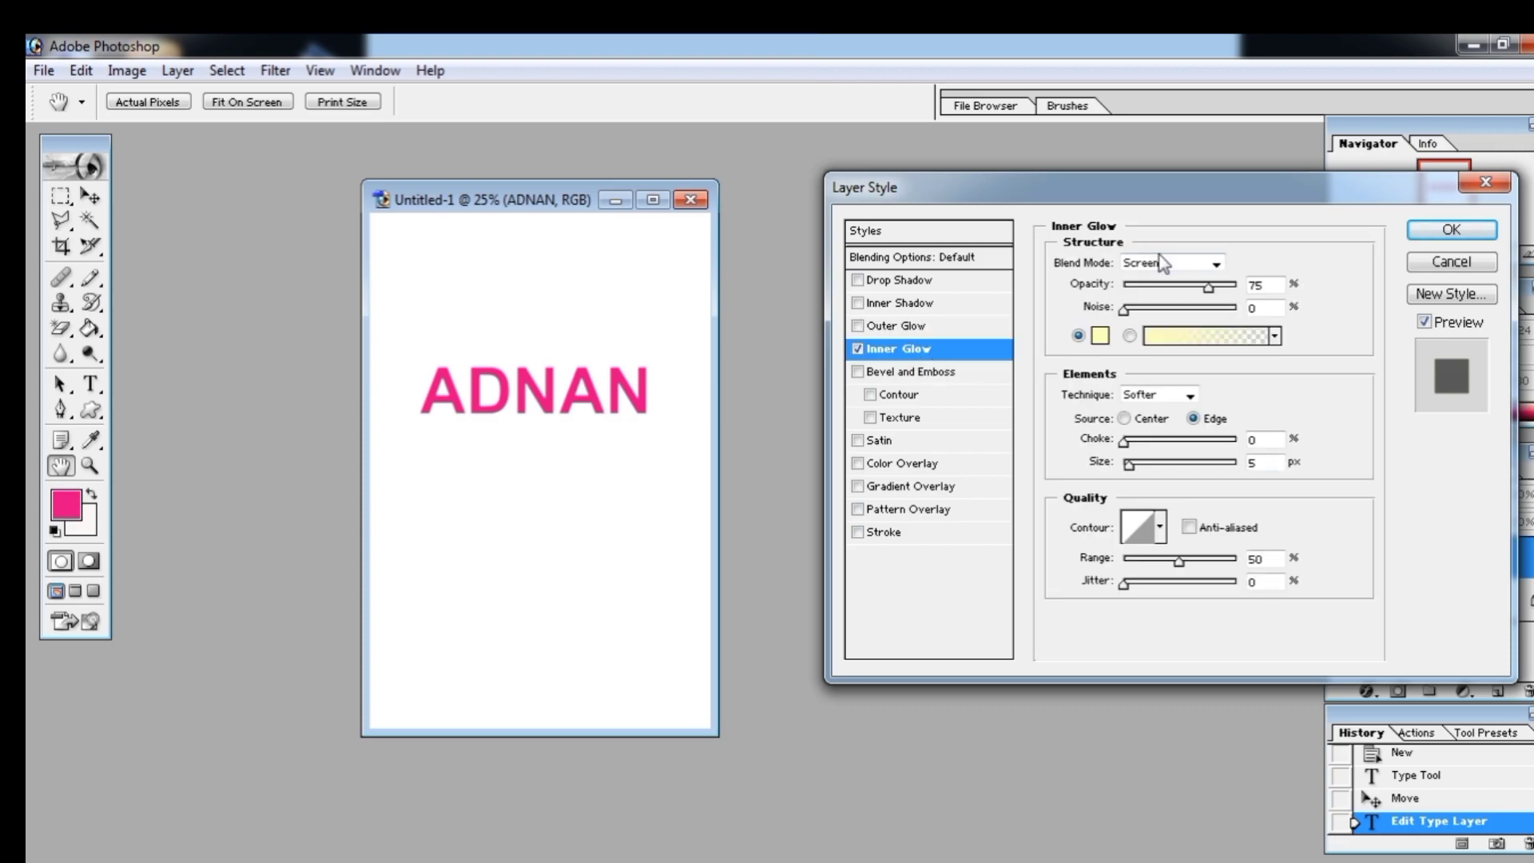
Set the inner glow's noise to about 19%, and try a higher choke before returning it to 0%.
click(1145, 308)
click(1153, 445)
drag(1152, 448, 1190, 436)
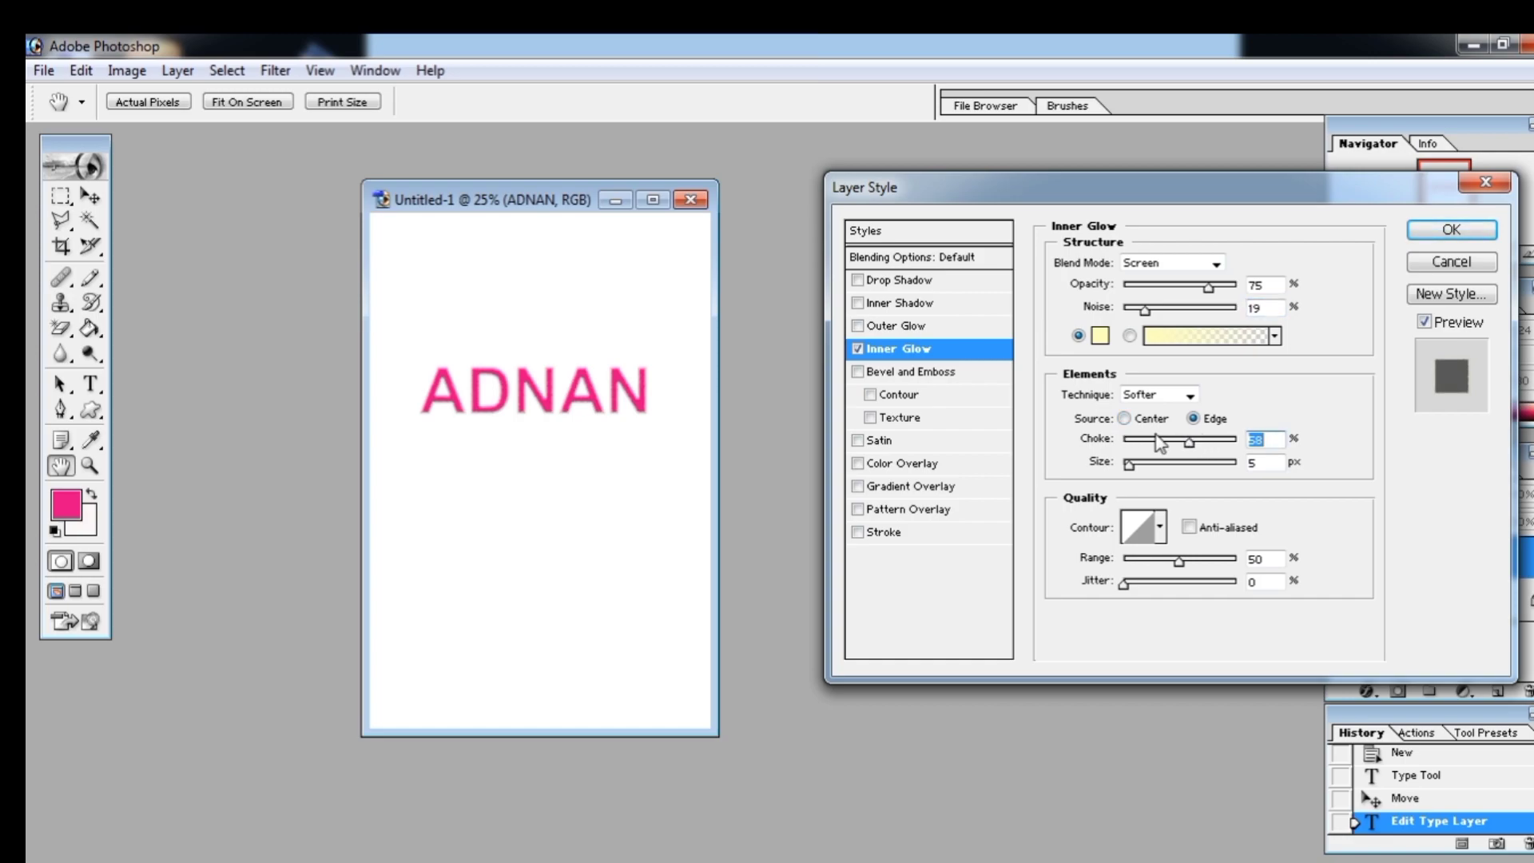
drag(1160, 445, 1121, 445)
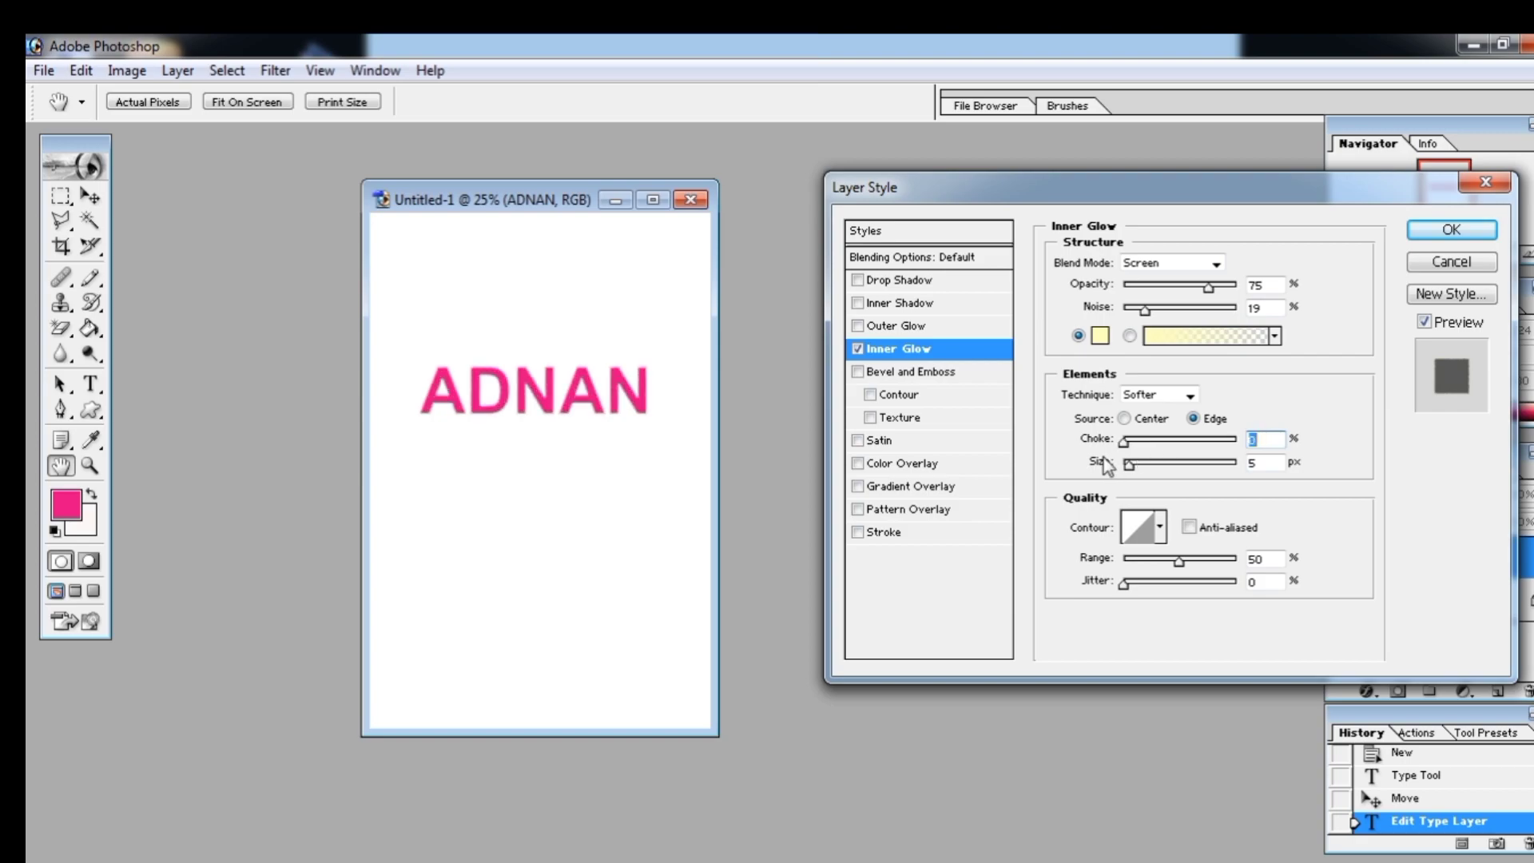
Set the inner glow's source to Center with 90% choke, 196 px size and 57% noise.
click(1125, 418)
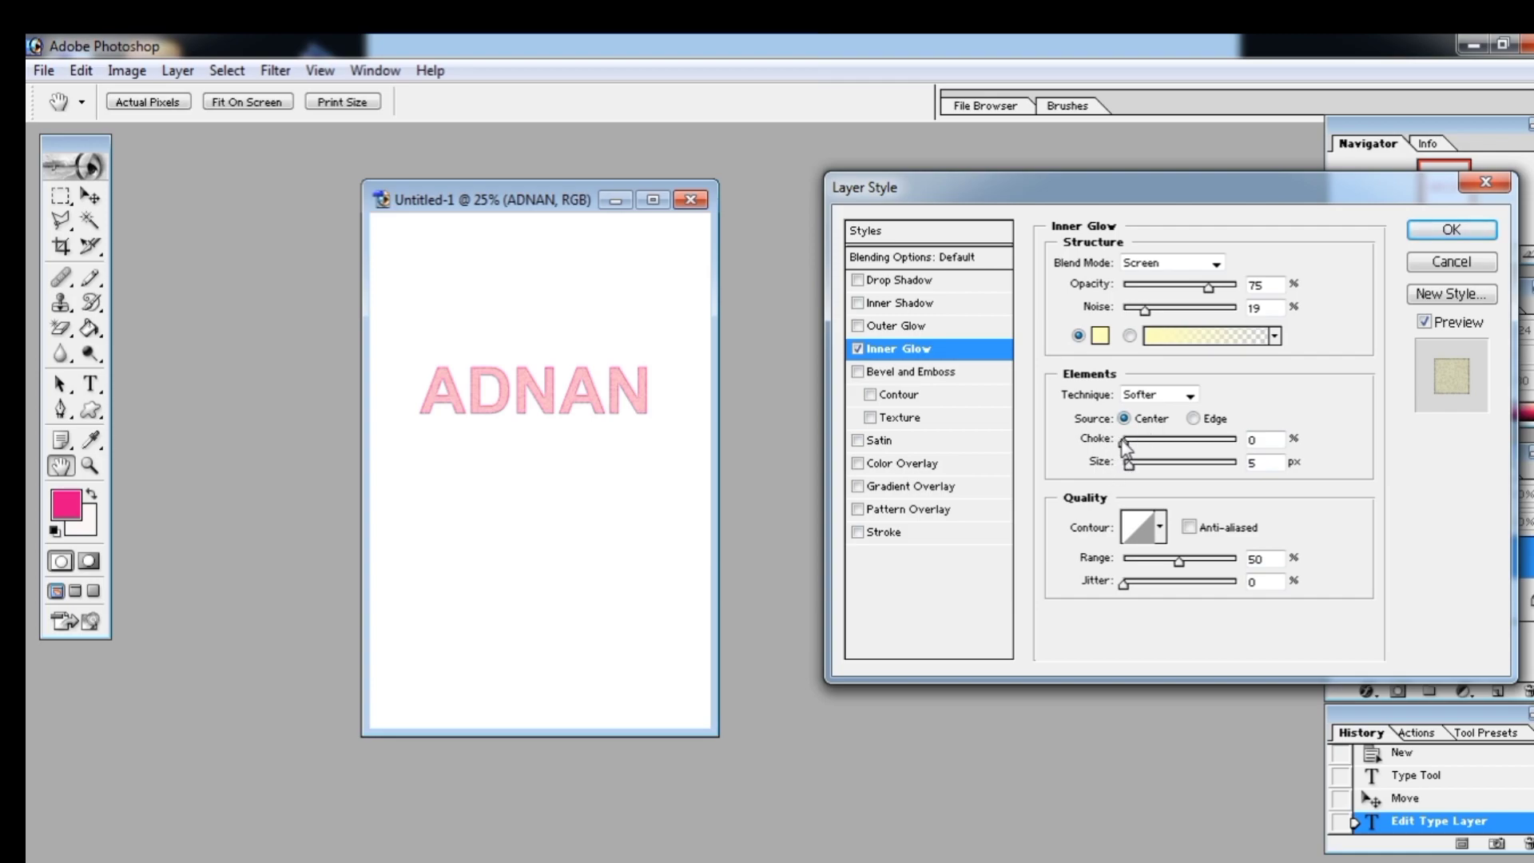
drag(1123, 440, 1227, 444)
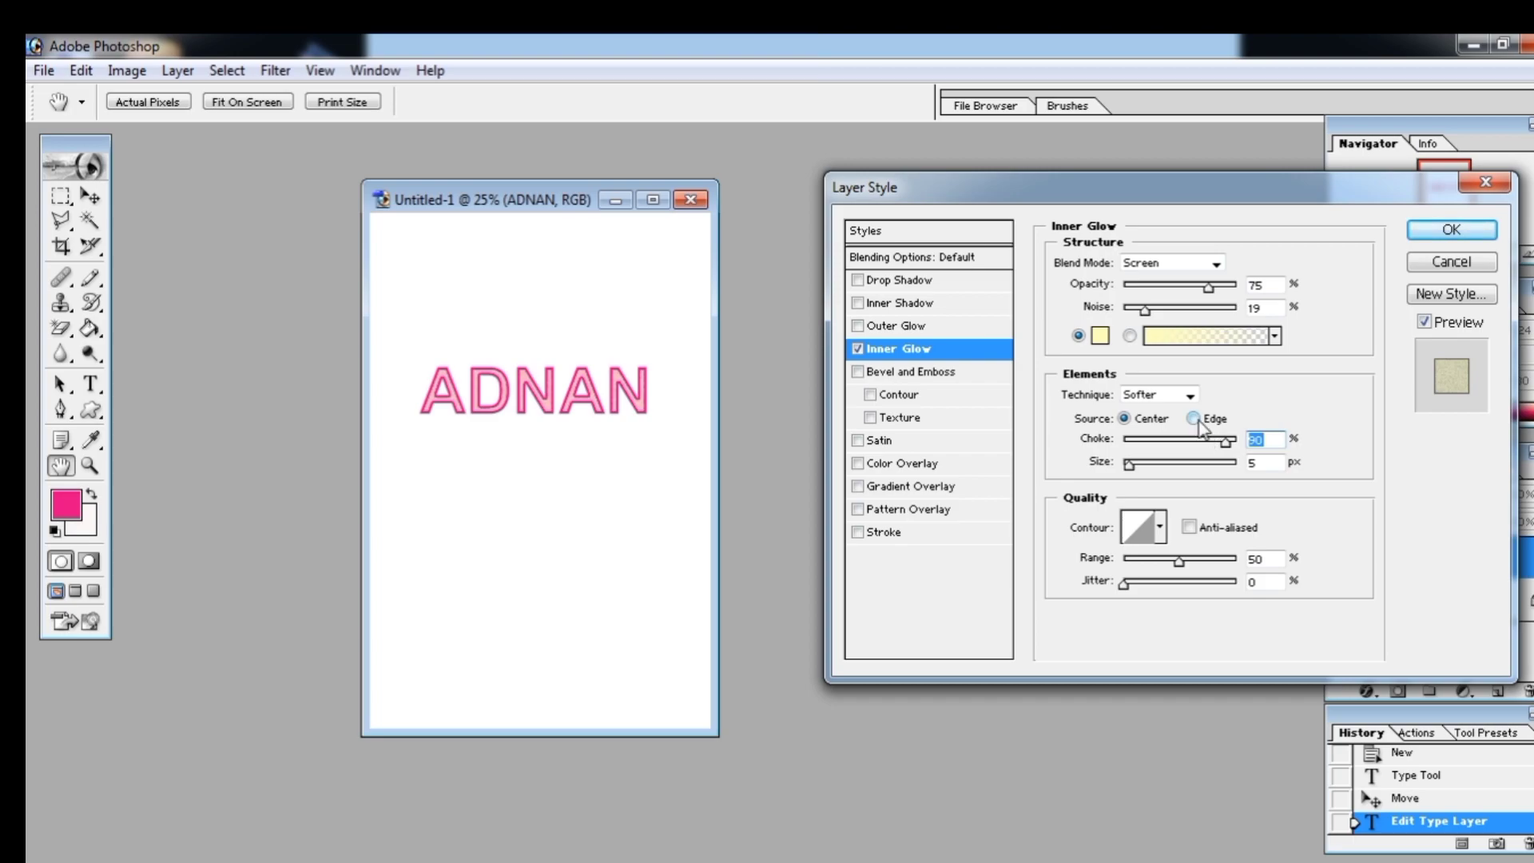
mouse_move(1134, 471)
mouse_down()
mouse_move(1169, 473)
mouse_move(1123, 466)
mouse_up()
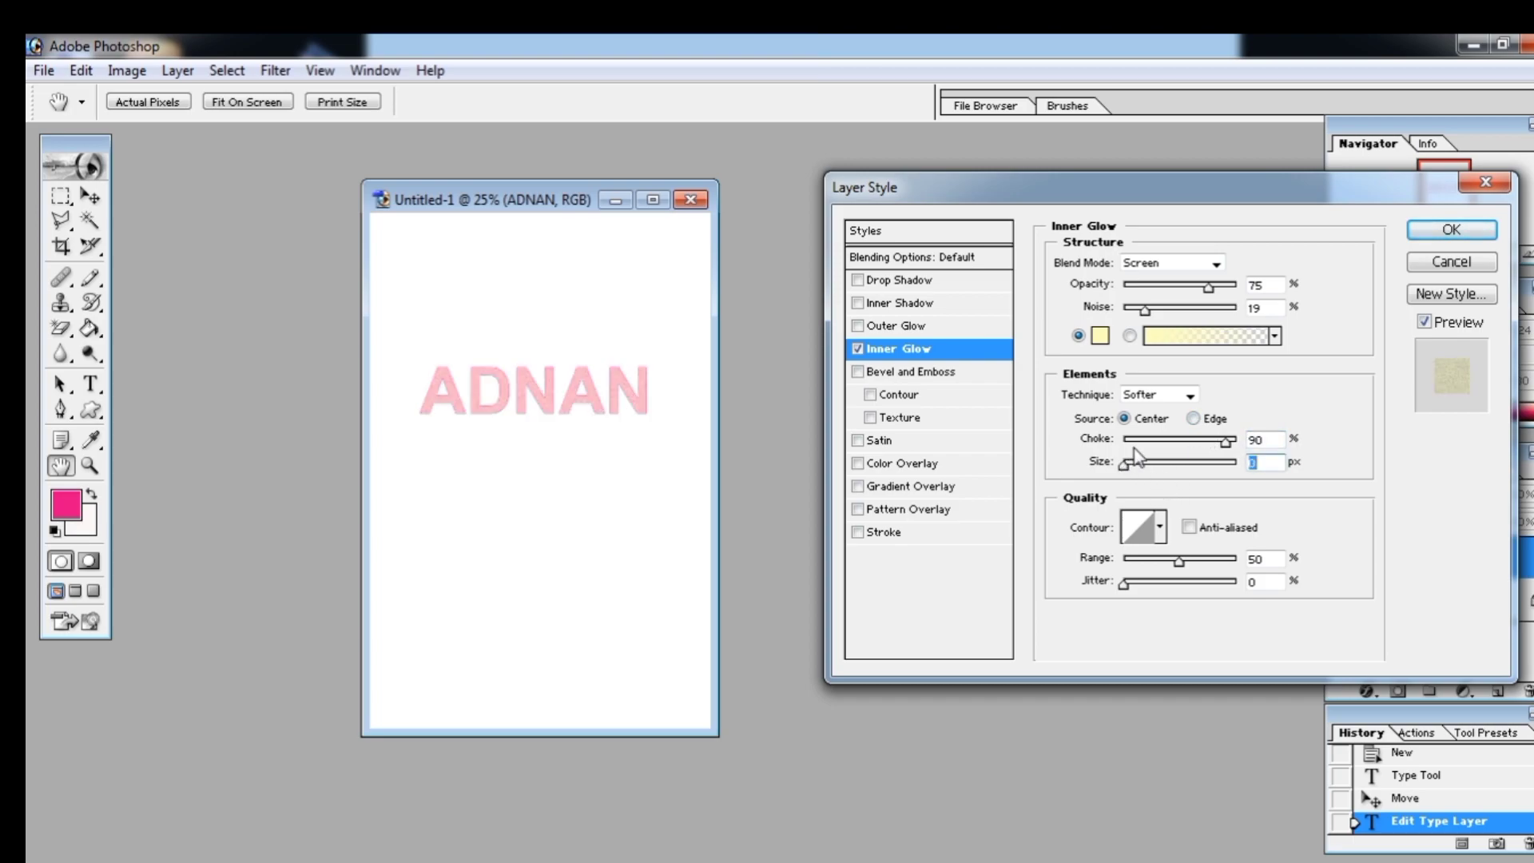
click(1147, 463)
drag(1148, 469, 1216, 476)
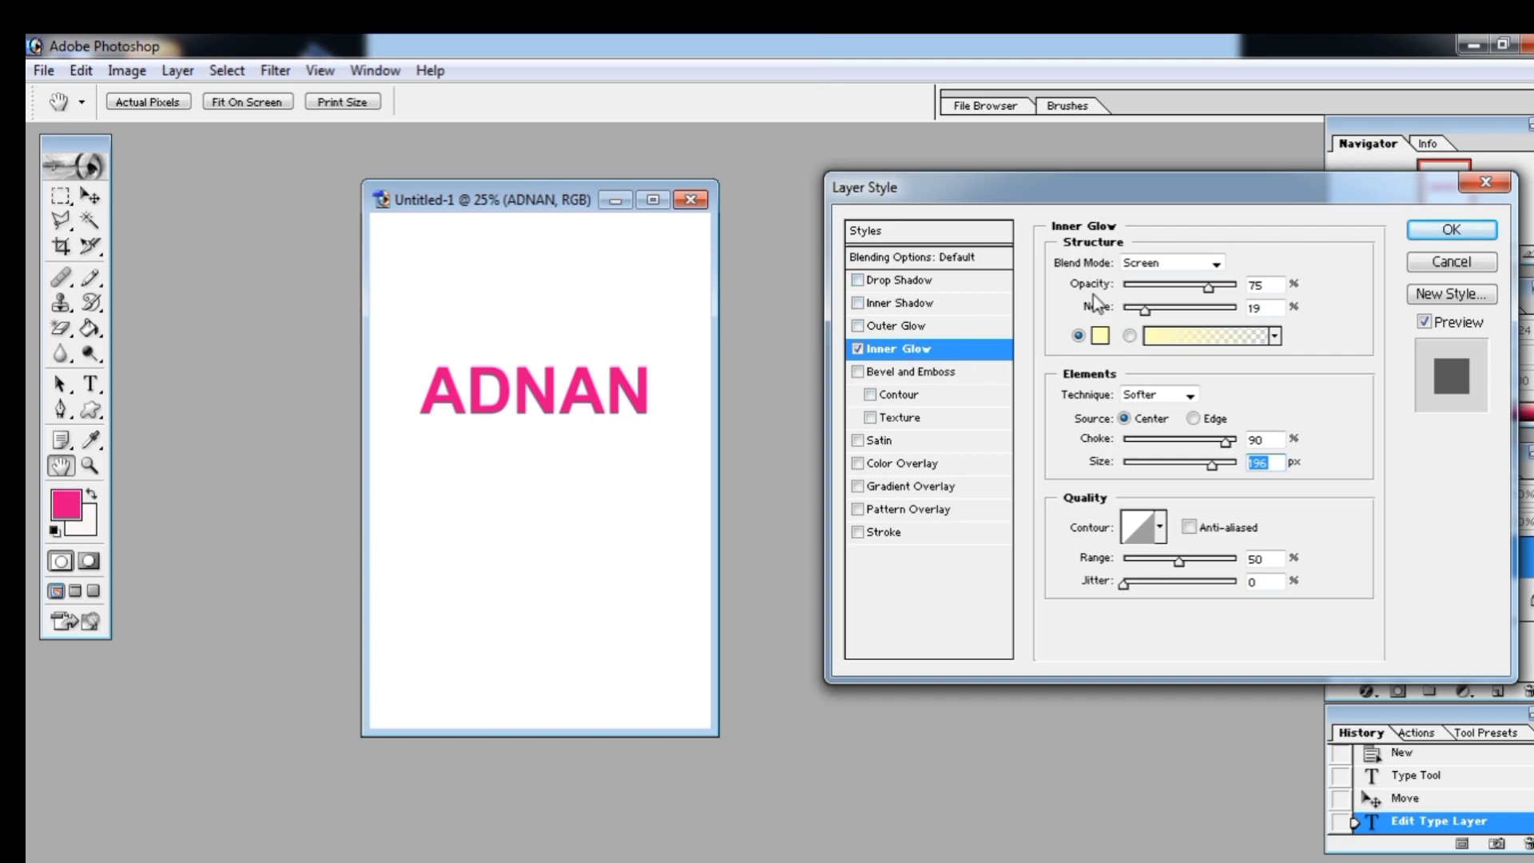
click(1188, 309)
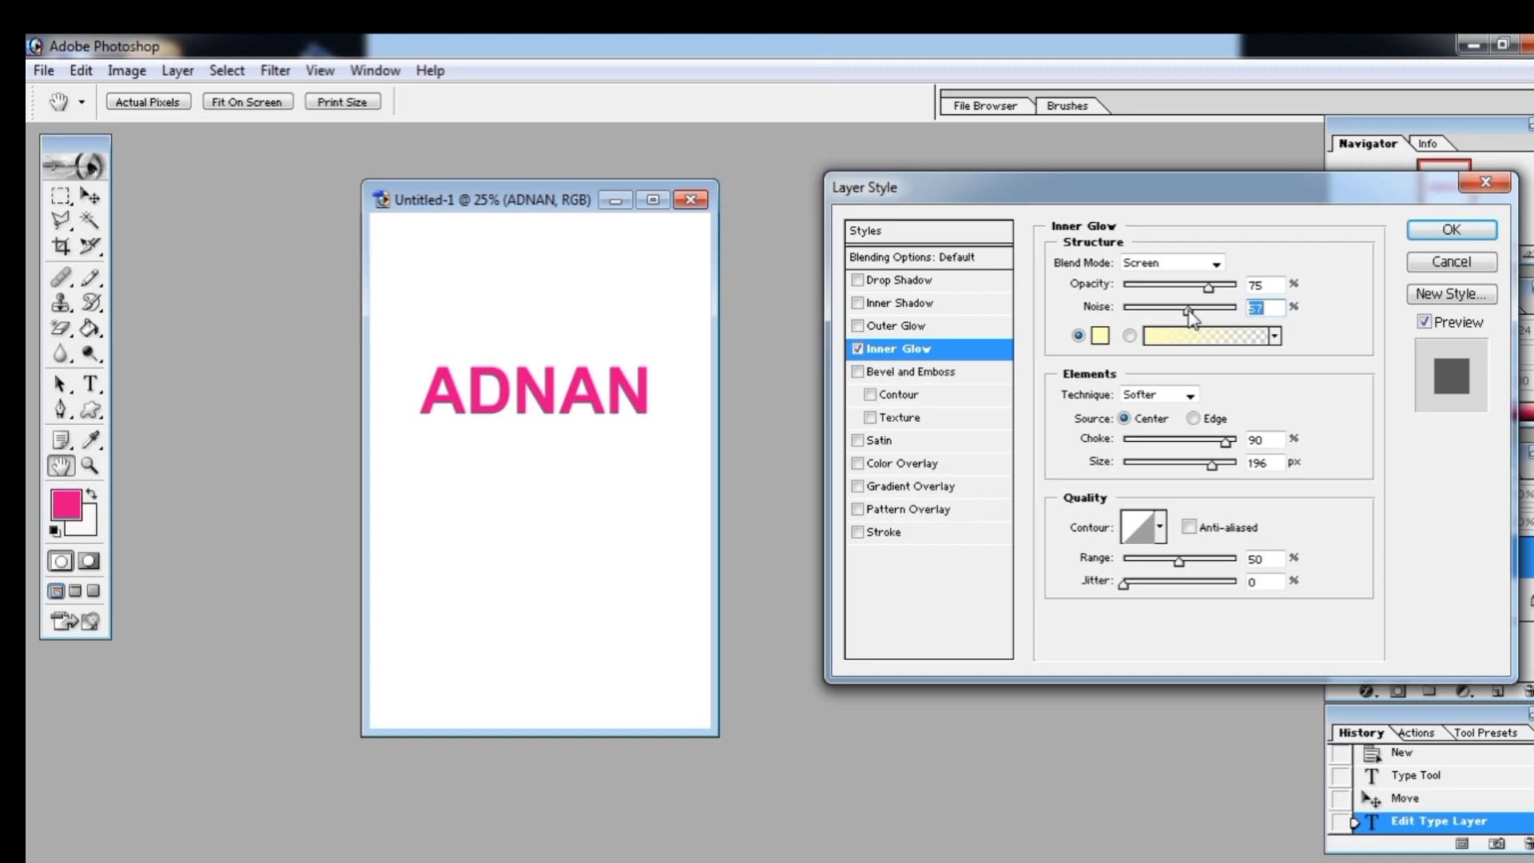
Turn off the inner glow, and try Bevel and Emboss with Contour and Texture before turning all three off.
click(858, 371)
click(856, 349)
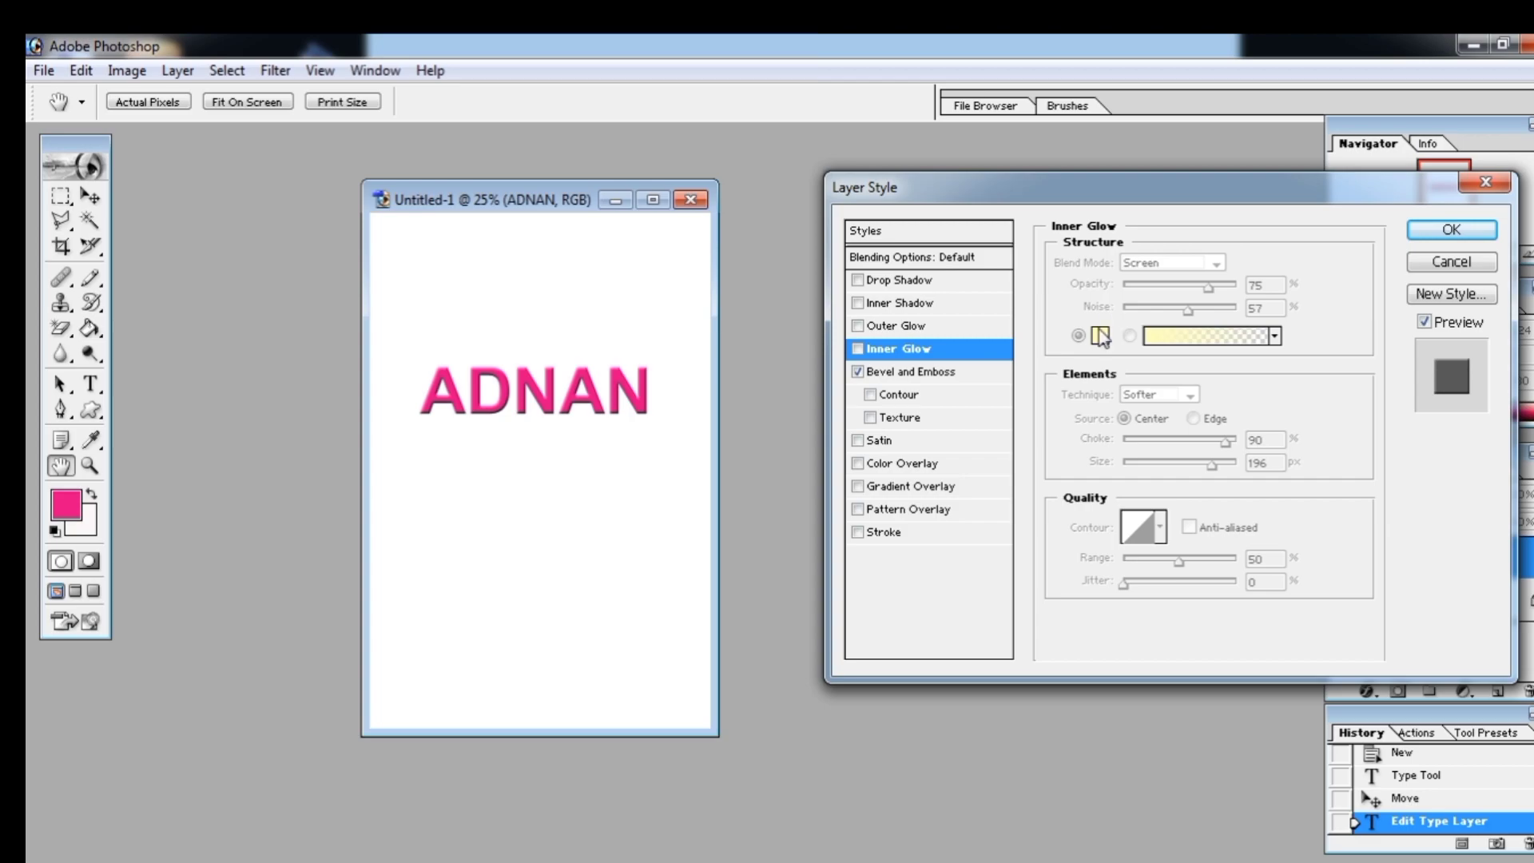
click(859, 373)
click(857, 372)
click(870, 395)
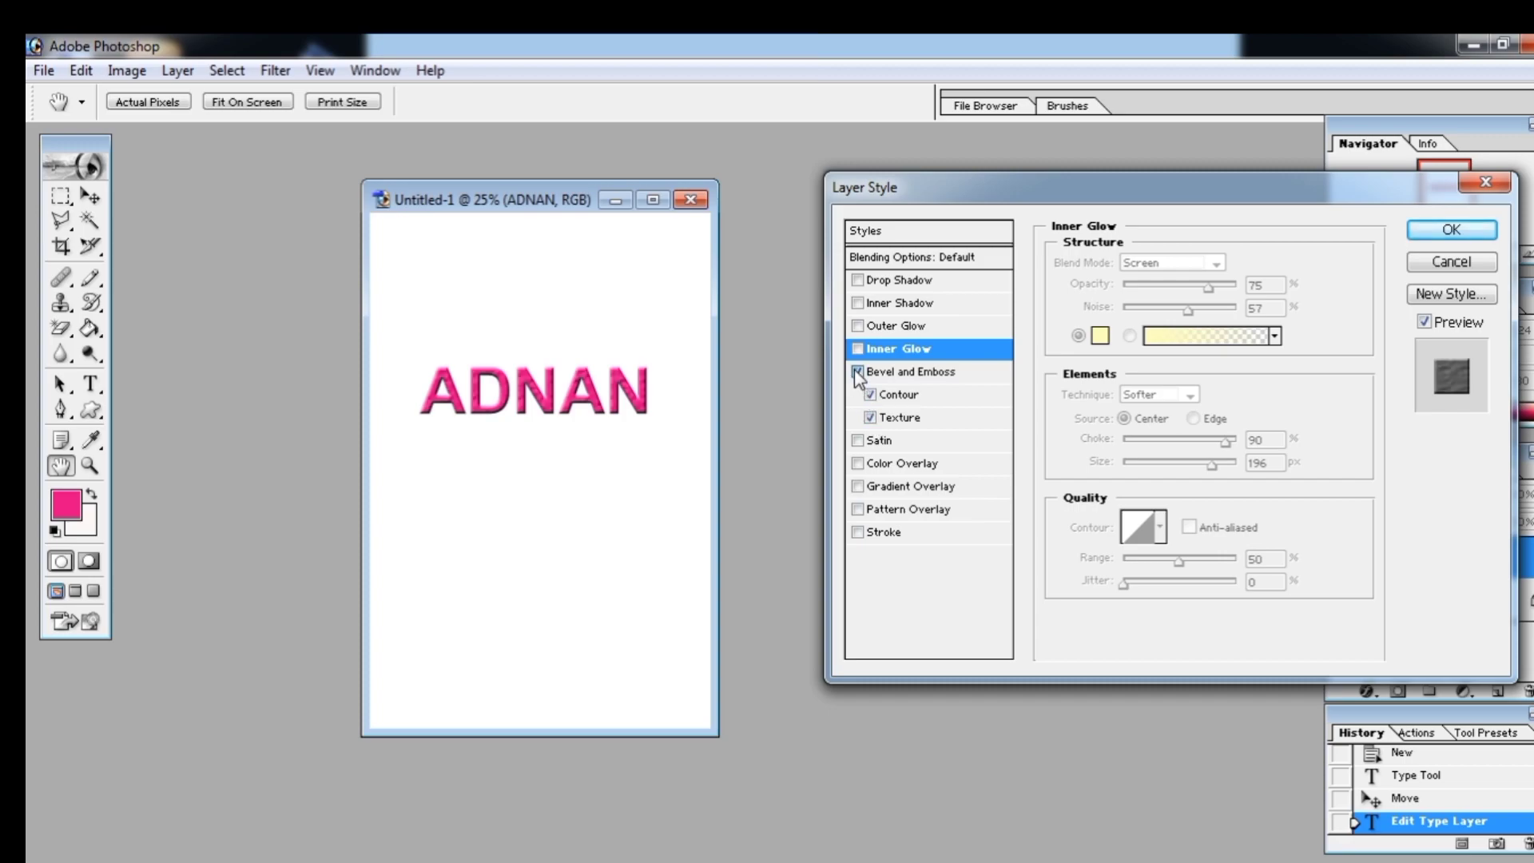
click(857, 370)
click(871, 395)
click(870, 417)
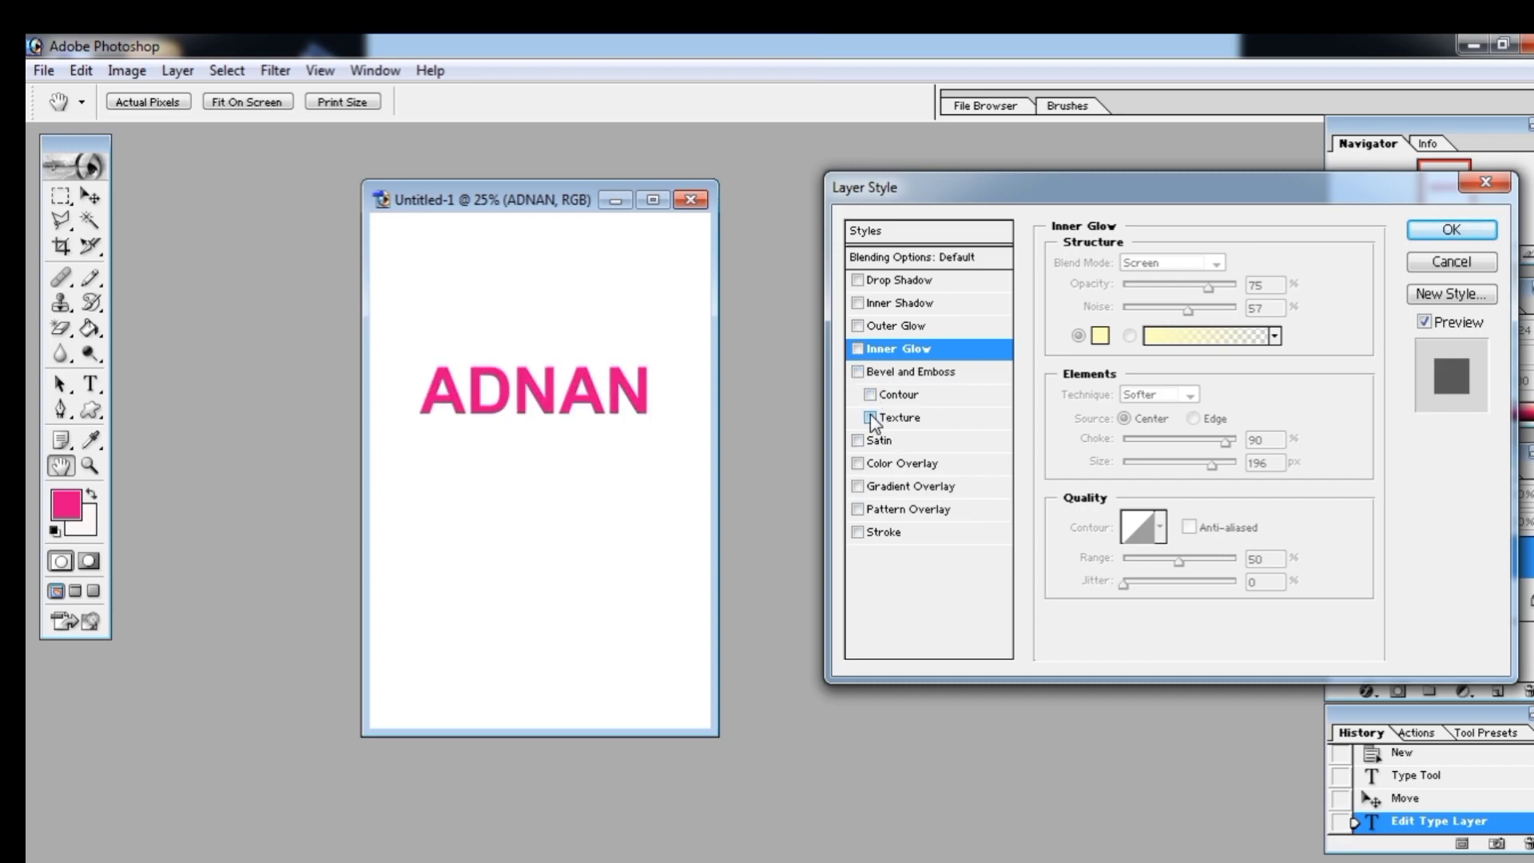
Enable a red colour overlay and the satin effect on the text, and set the satin opacity to 21%.
click(857, 441)
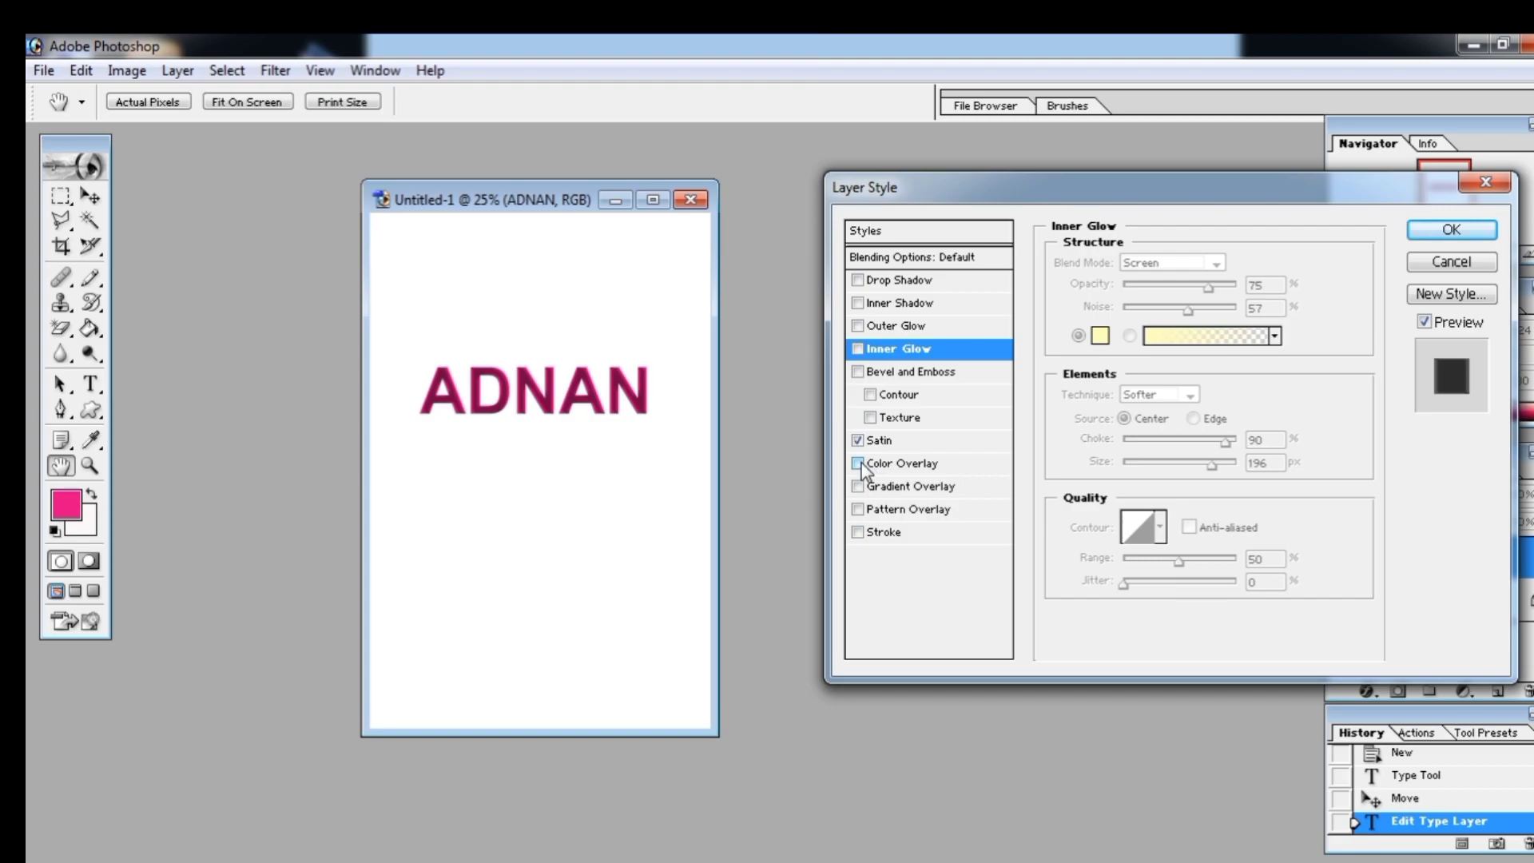
click(858, 464)
click(857, 440)
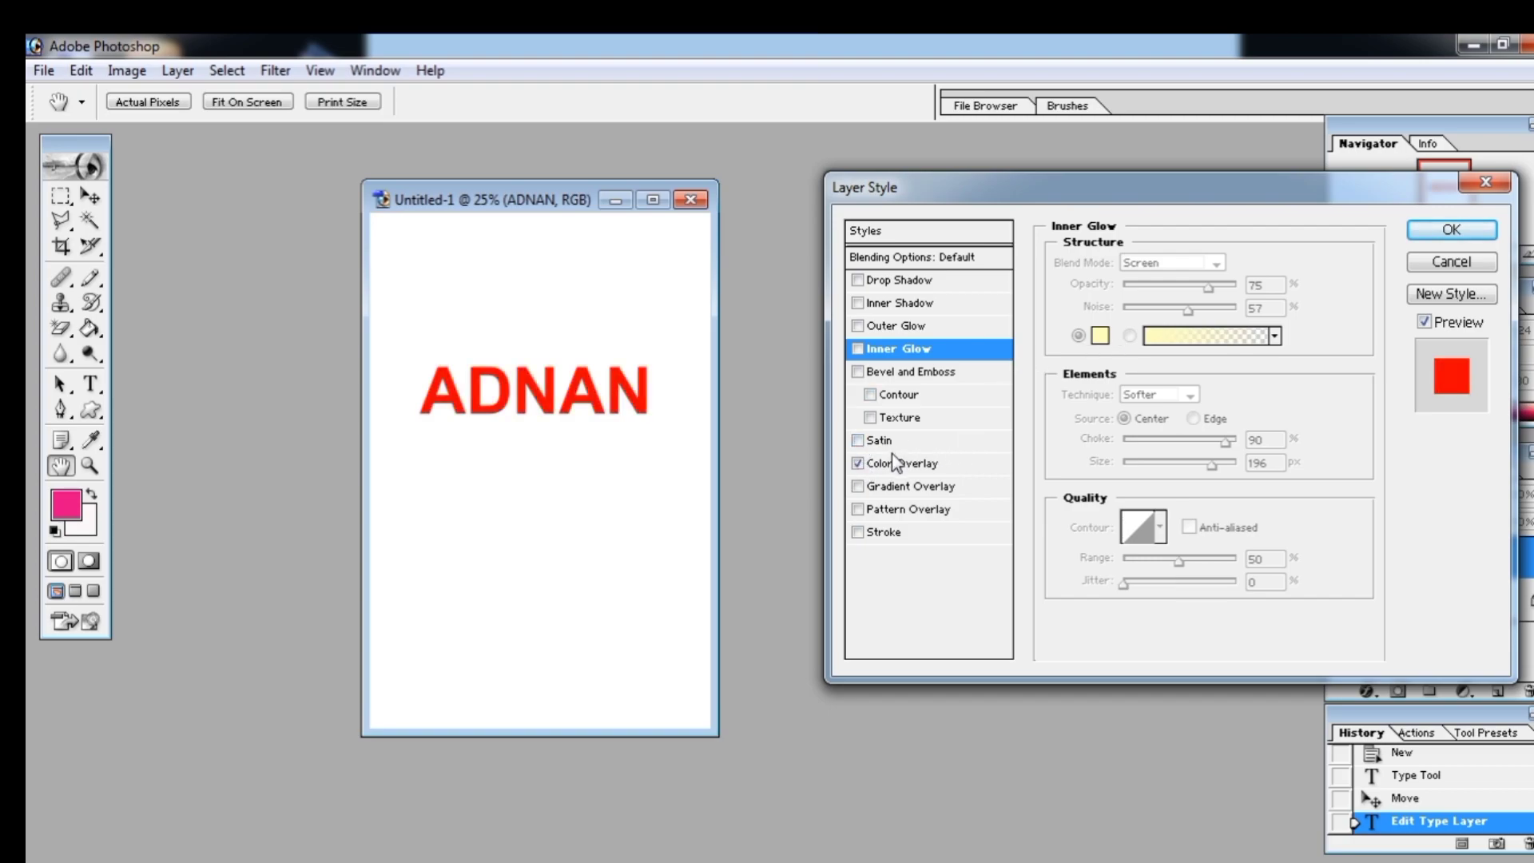
click(894, 464)
click(884, 441)
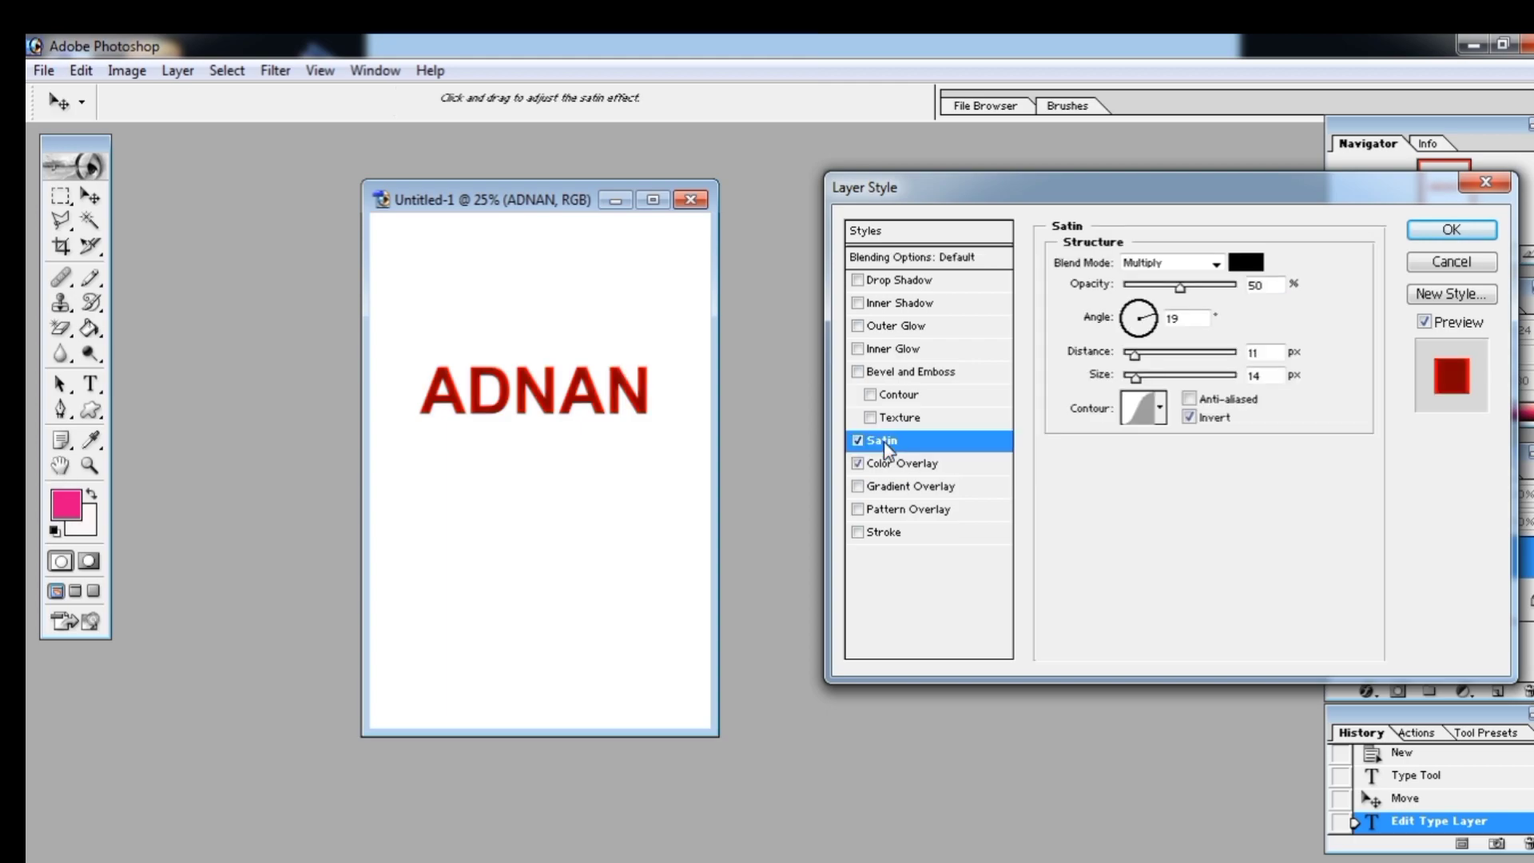
mouse_move(1183, 293)
mouse_down()
mouse_move(1210, 291)
mouse_move(1146, 304)
mouse_up()
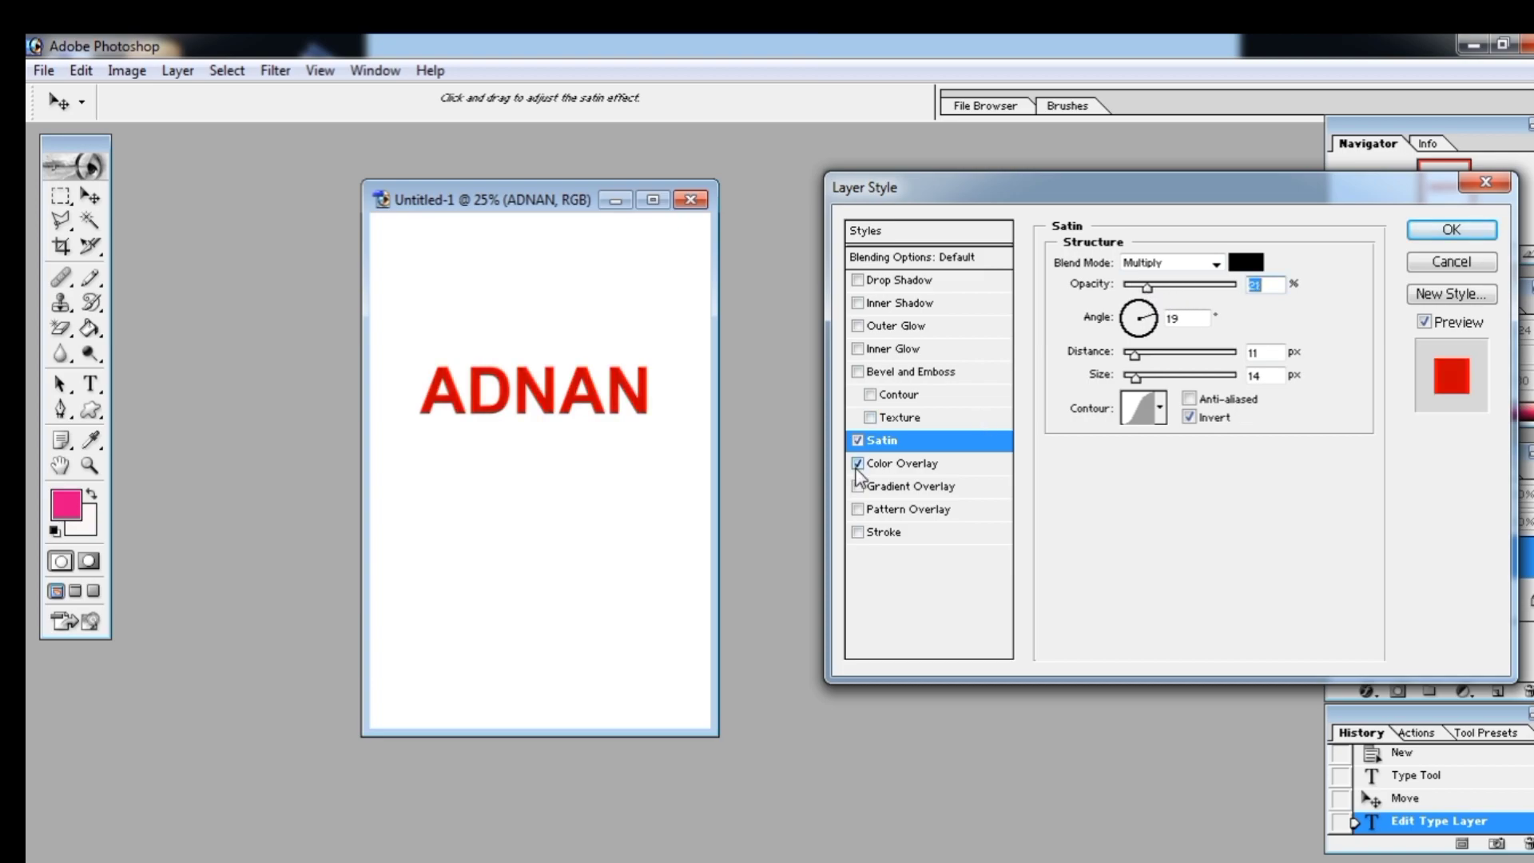
Try a gradient overlay in place of the colour overlay, and switch the text to a pattern overlay without satin.
click(858, 464)
click(857, 487)
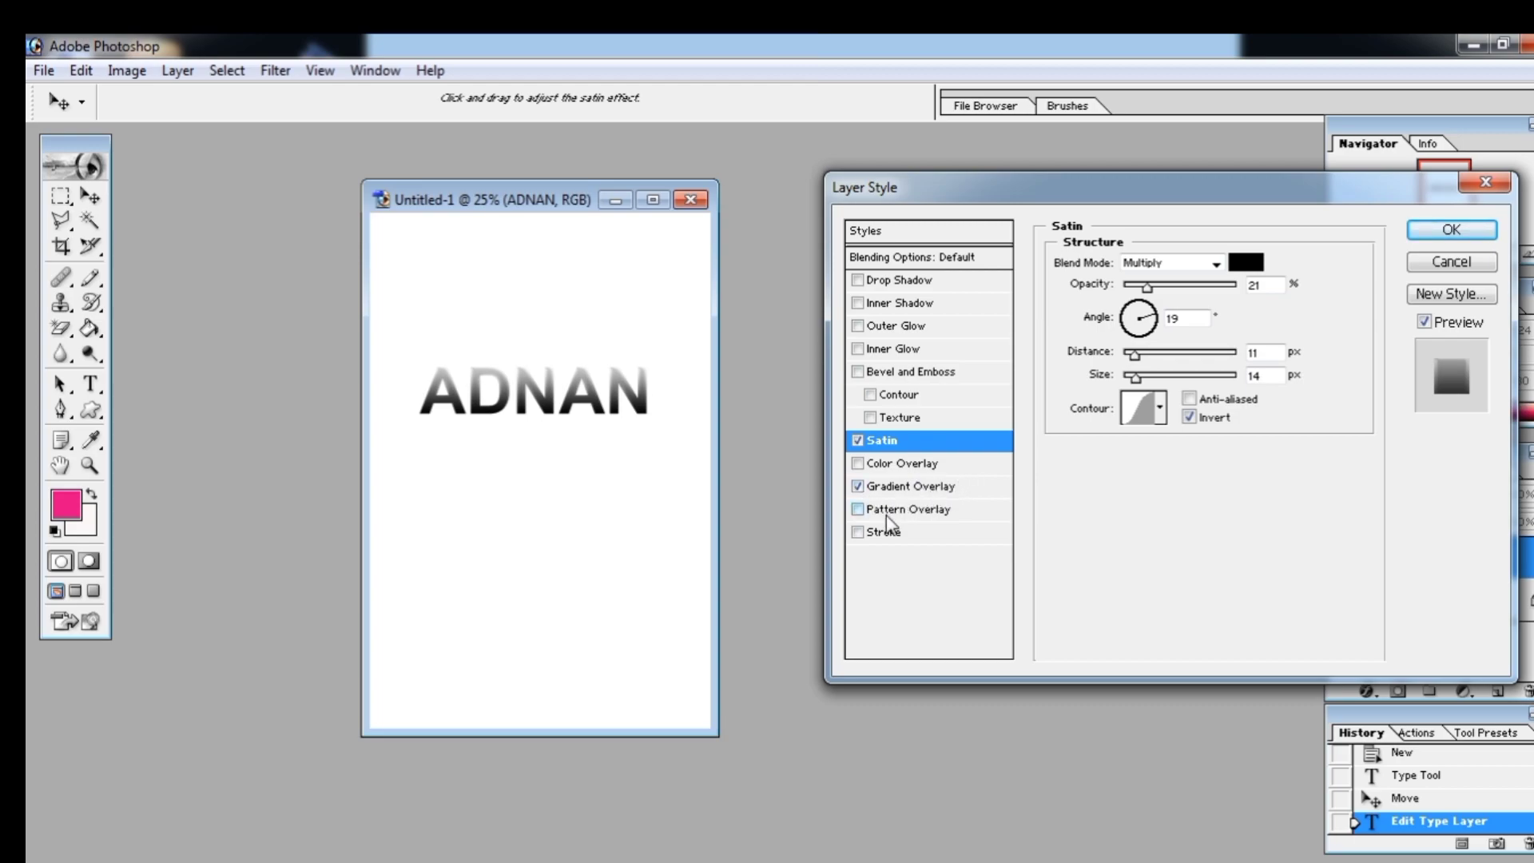
click(882, 512)
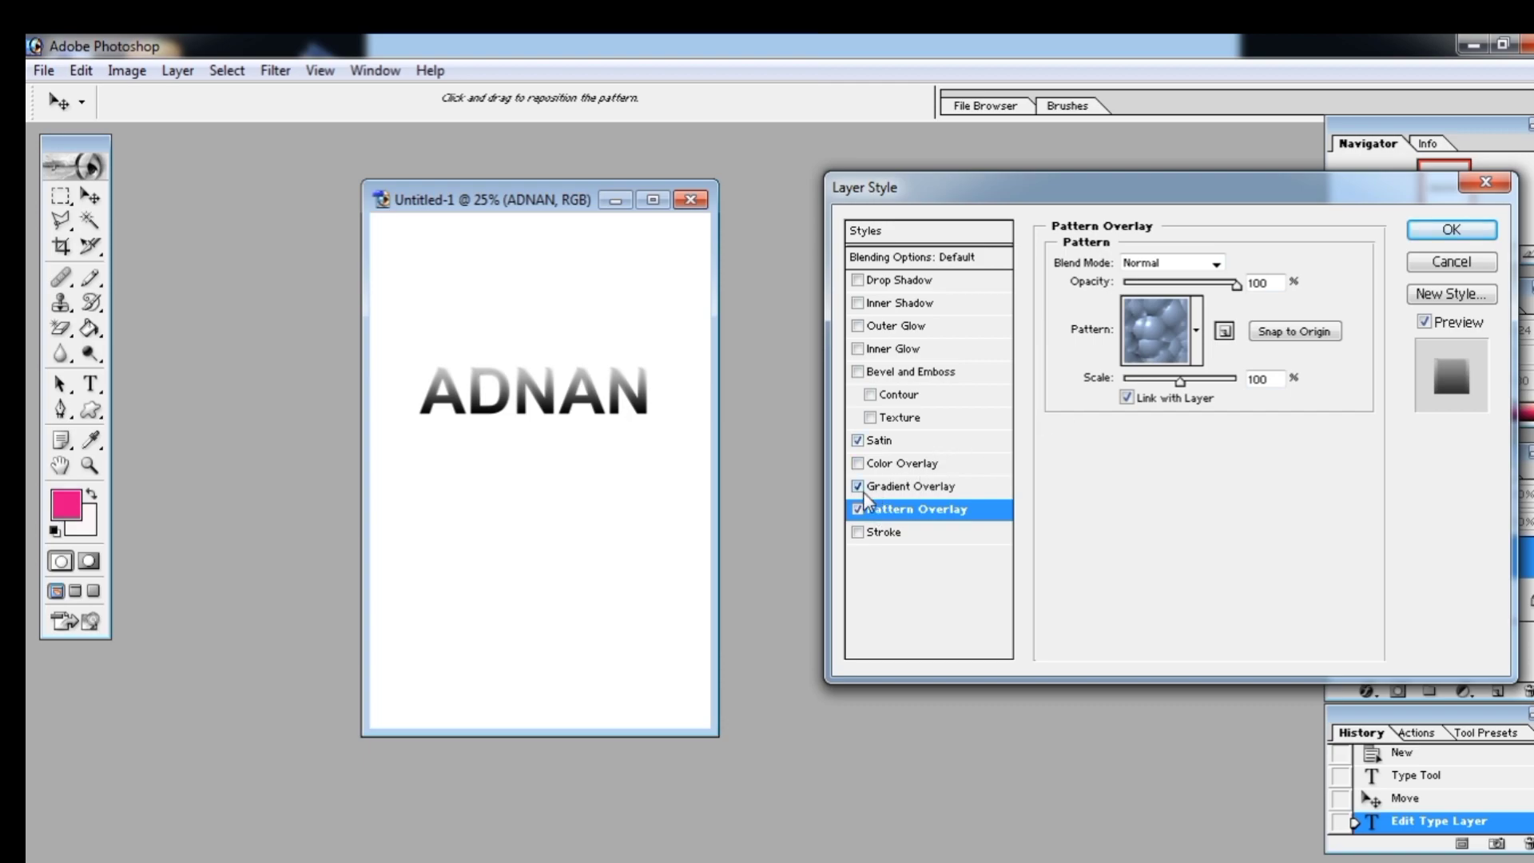
click(858, 486)
click(858, 440)
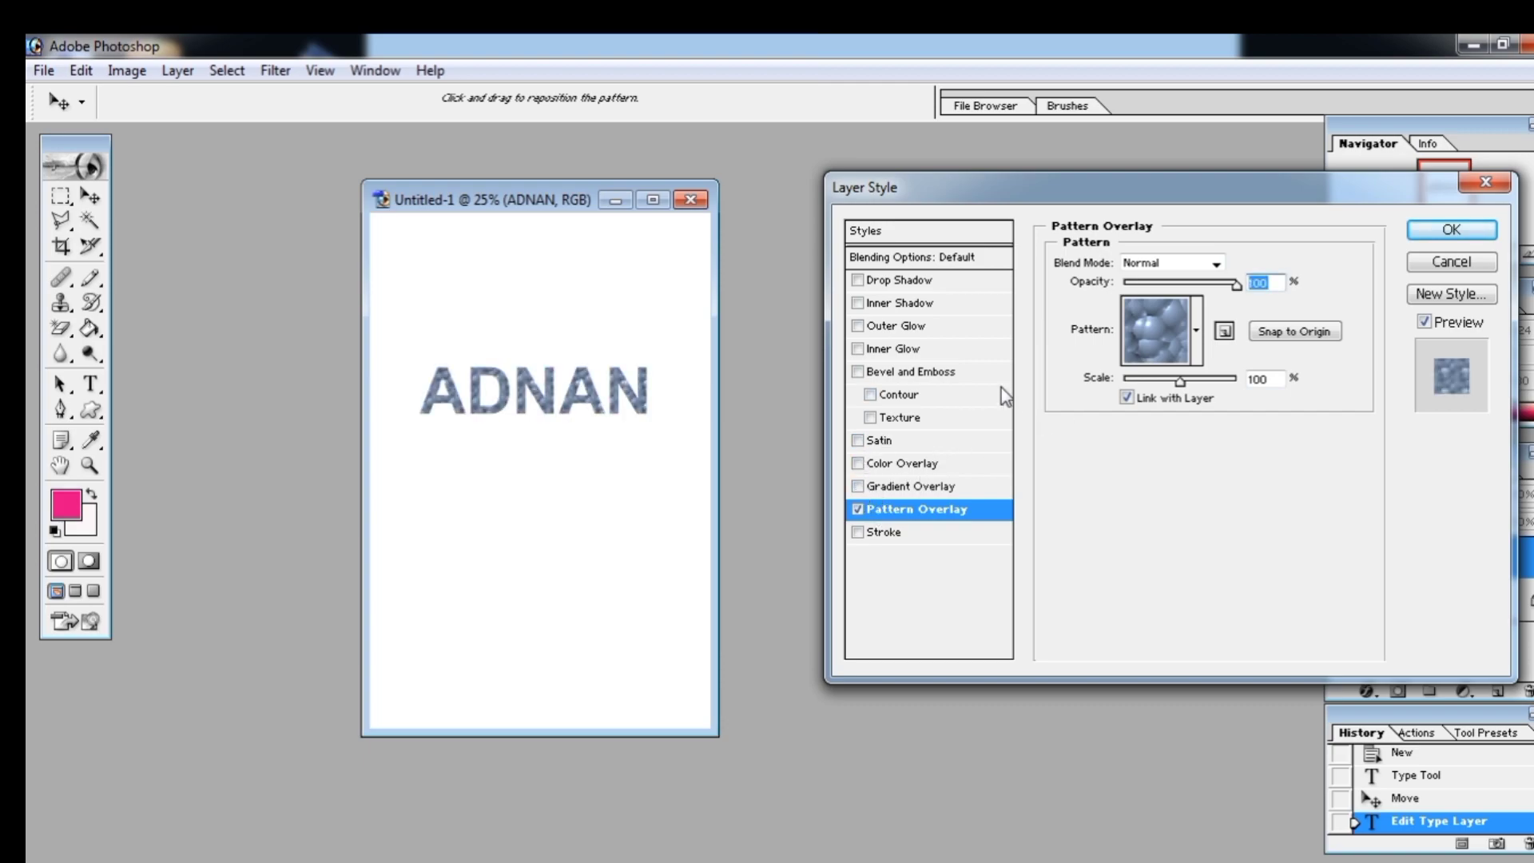
Try the Clouds, orange and multicoloured striped patterns, choose the blue-background portrait photo for the overlay, and scale it to about 20%.
click(1197, 345)
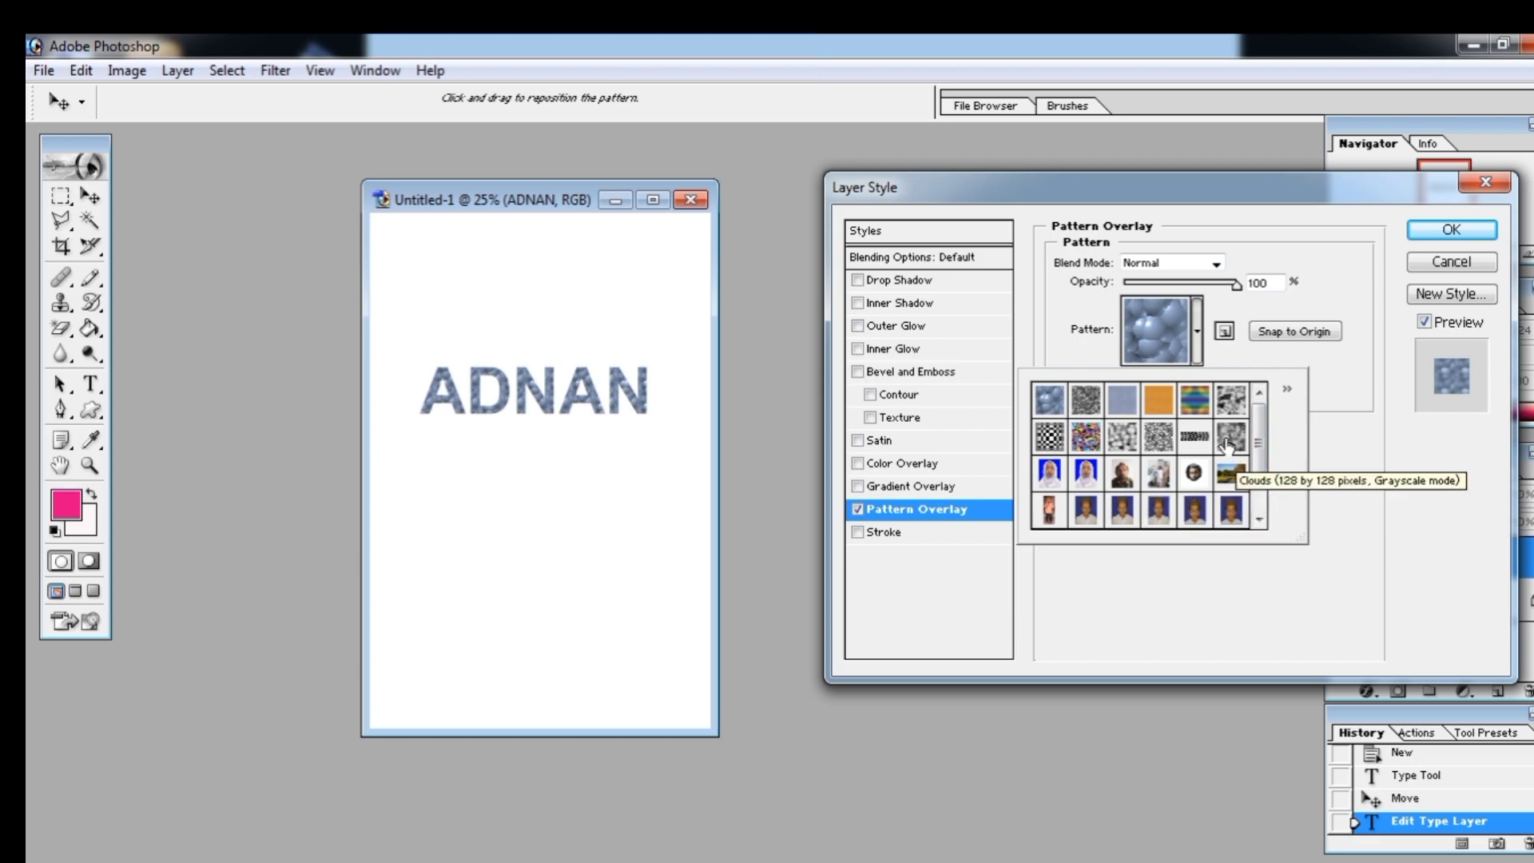
click(1228, 445)
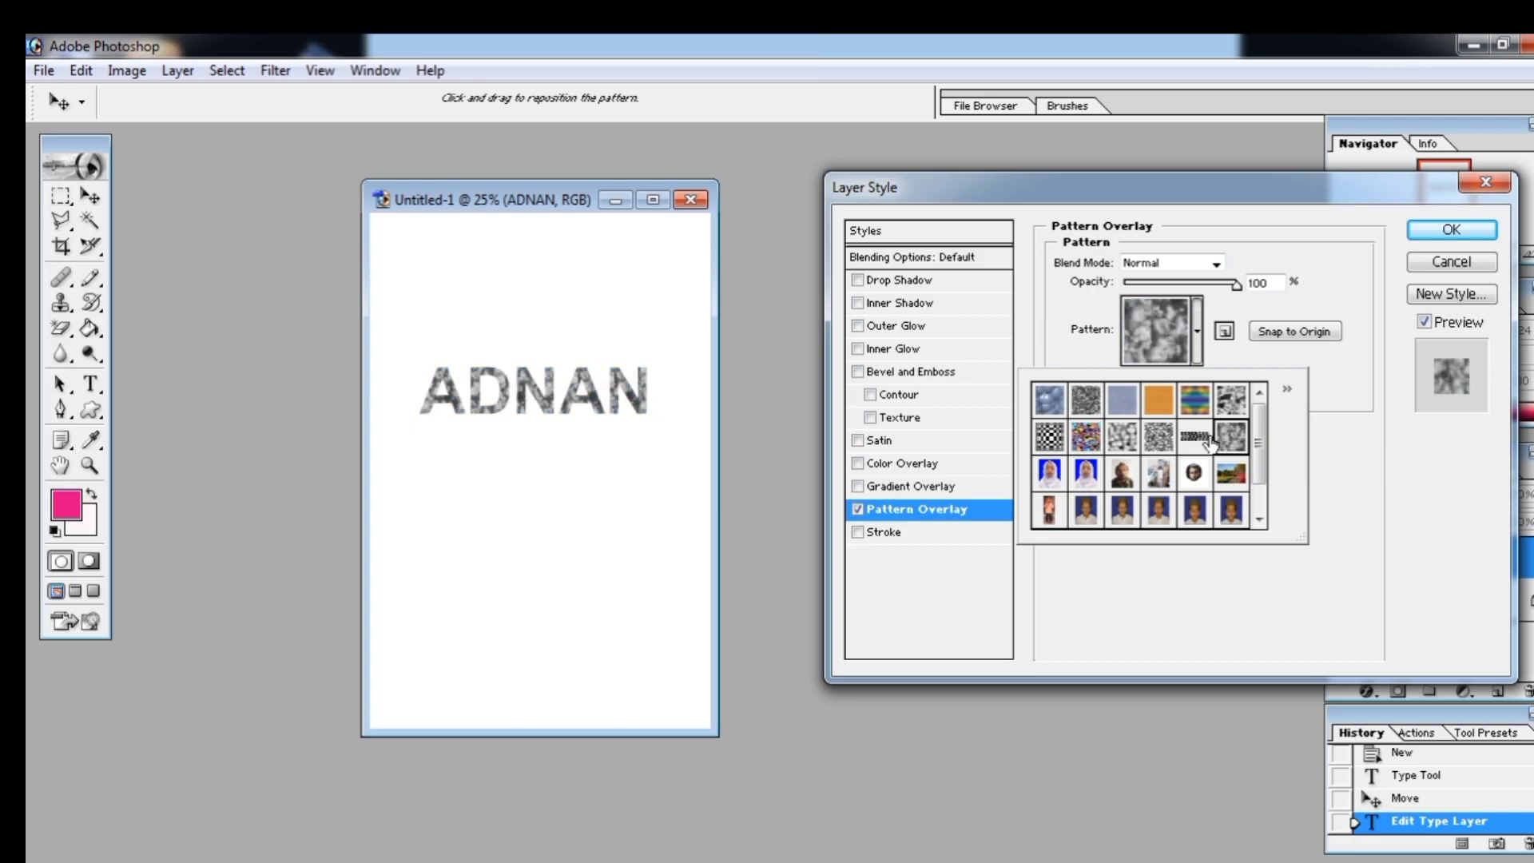
click(1170, 410)
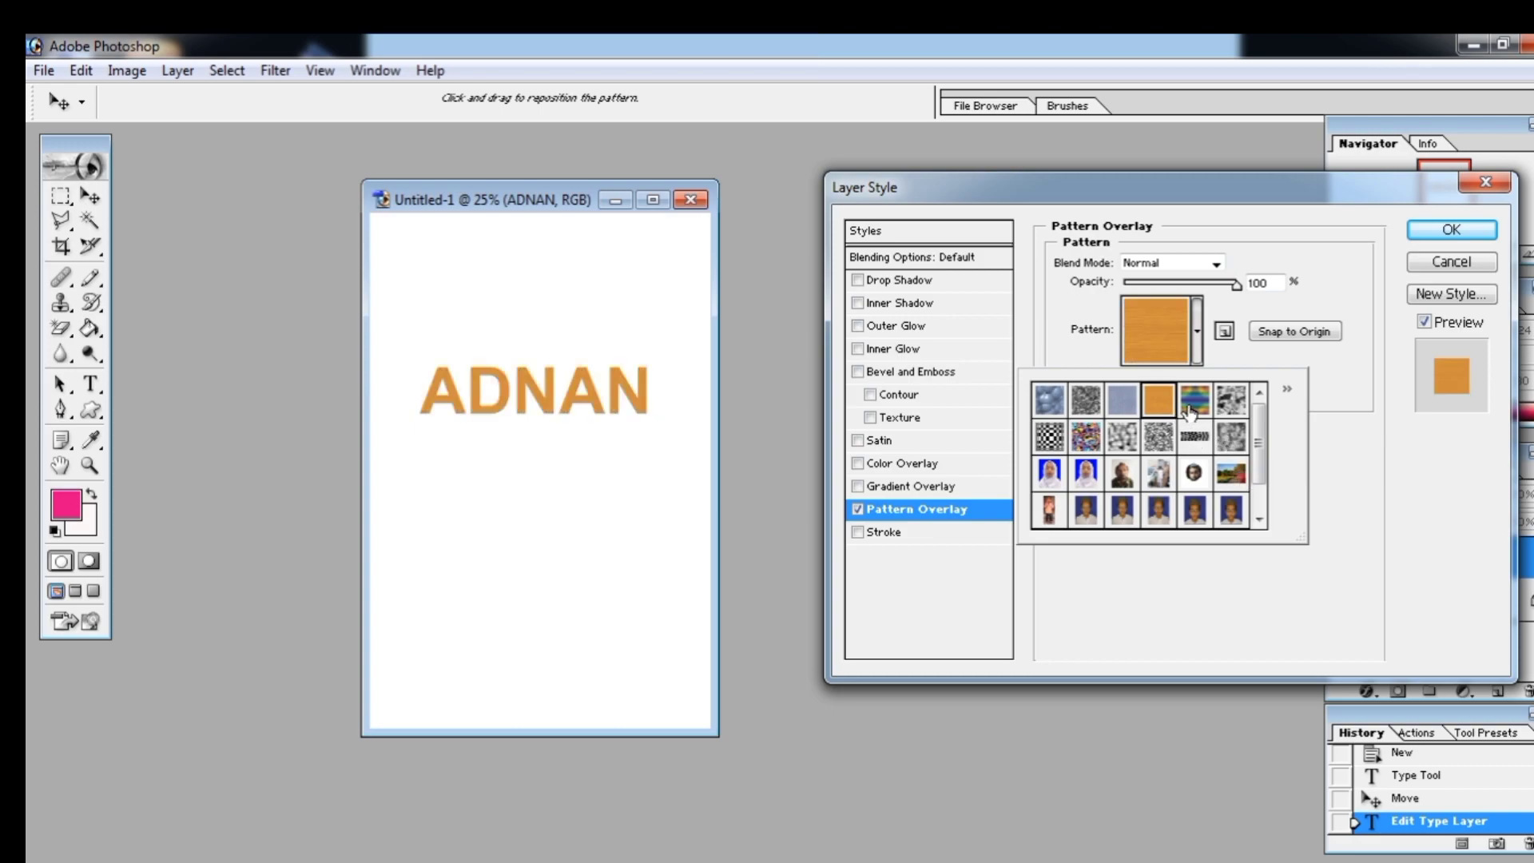
click(1192, 411)
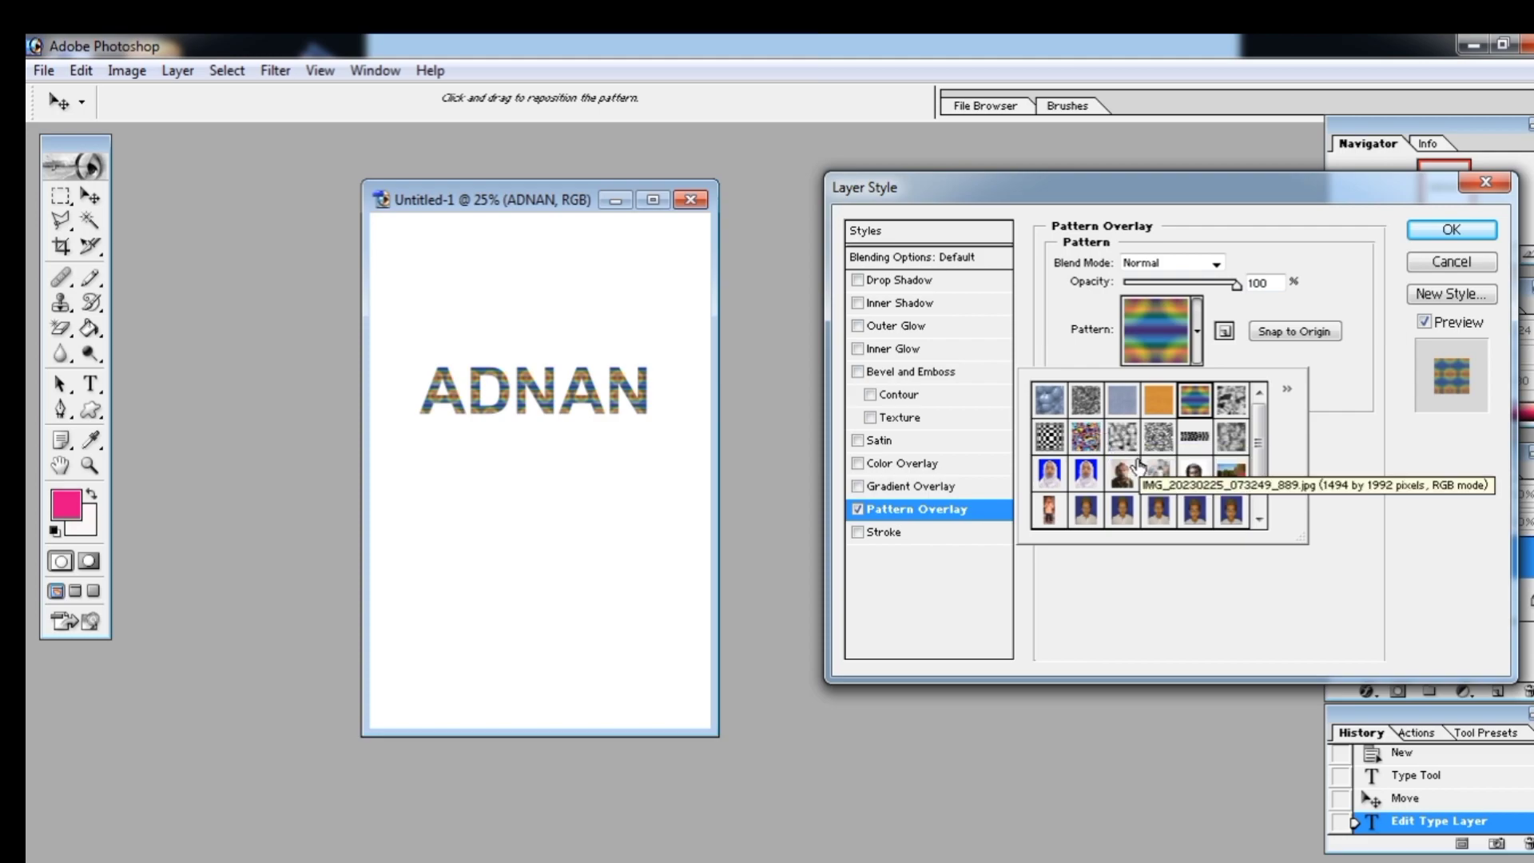
click(1125, 515)
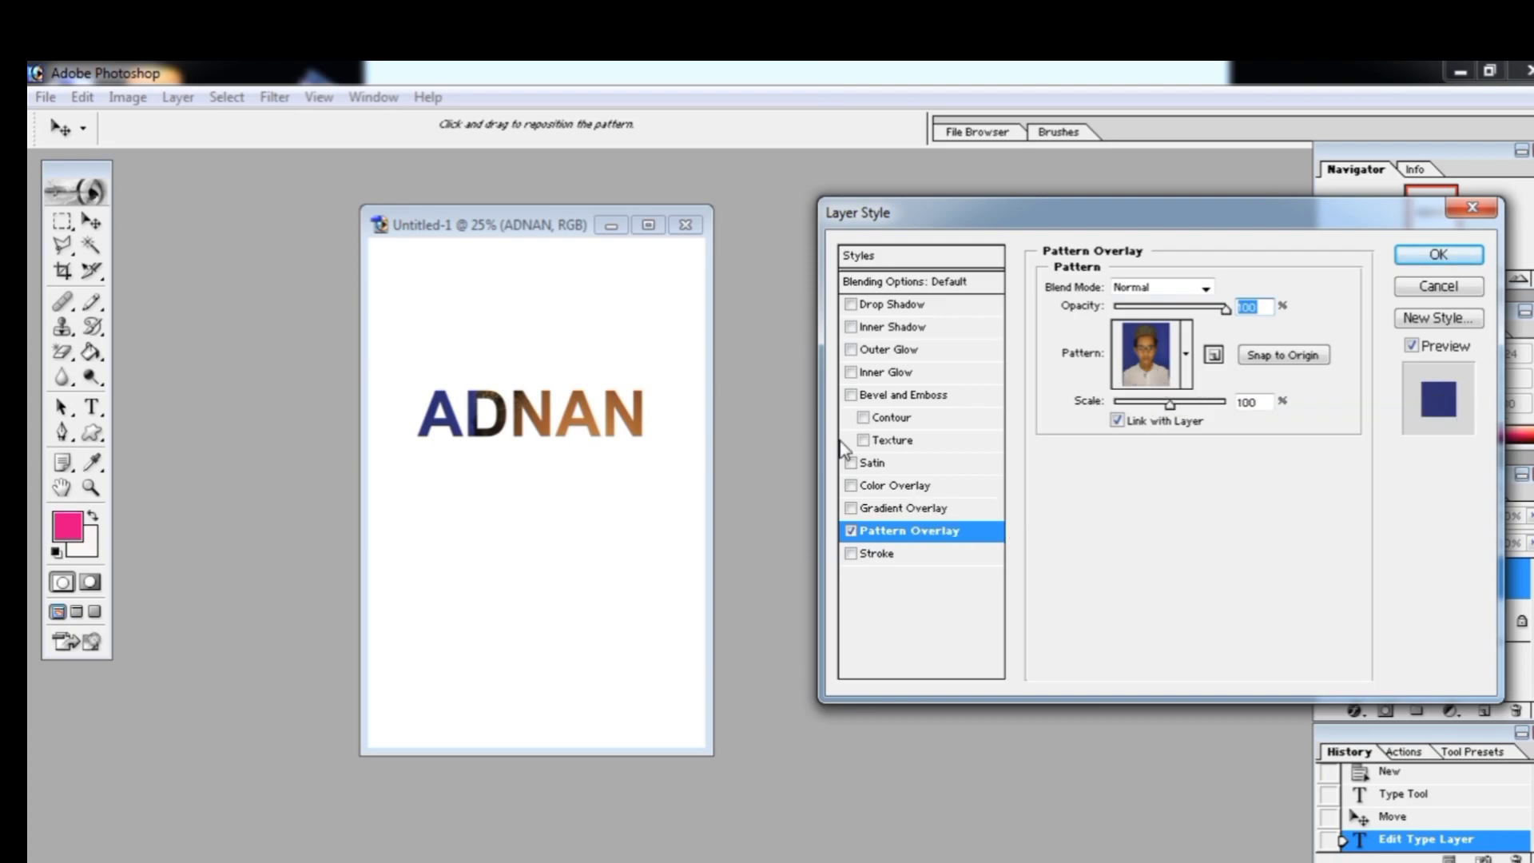
click(1151, 402)
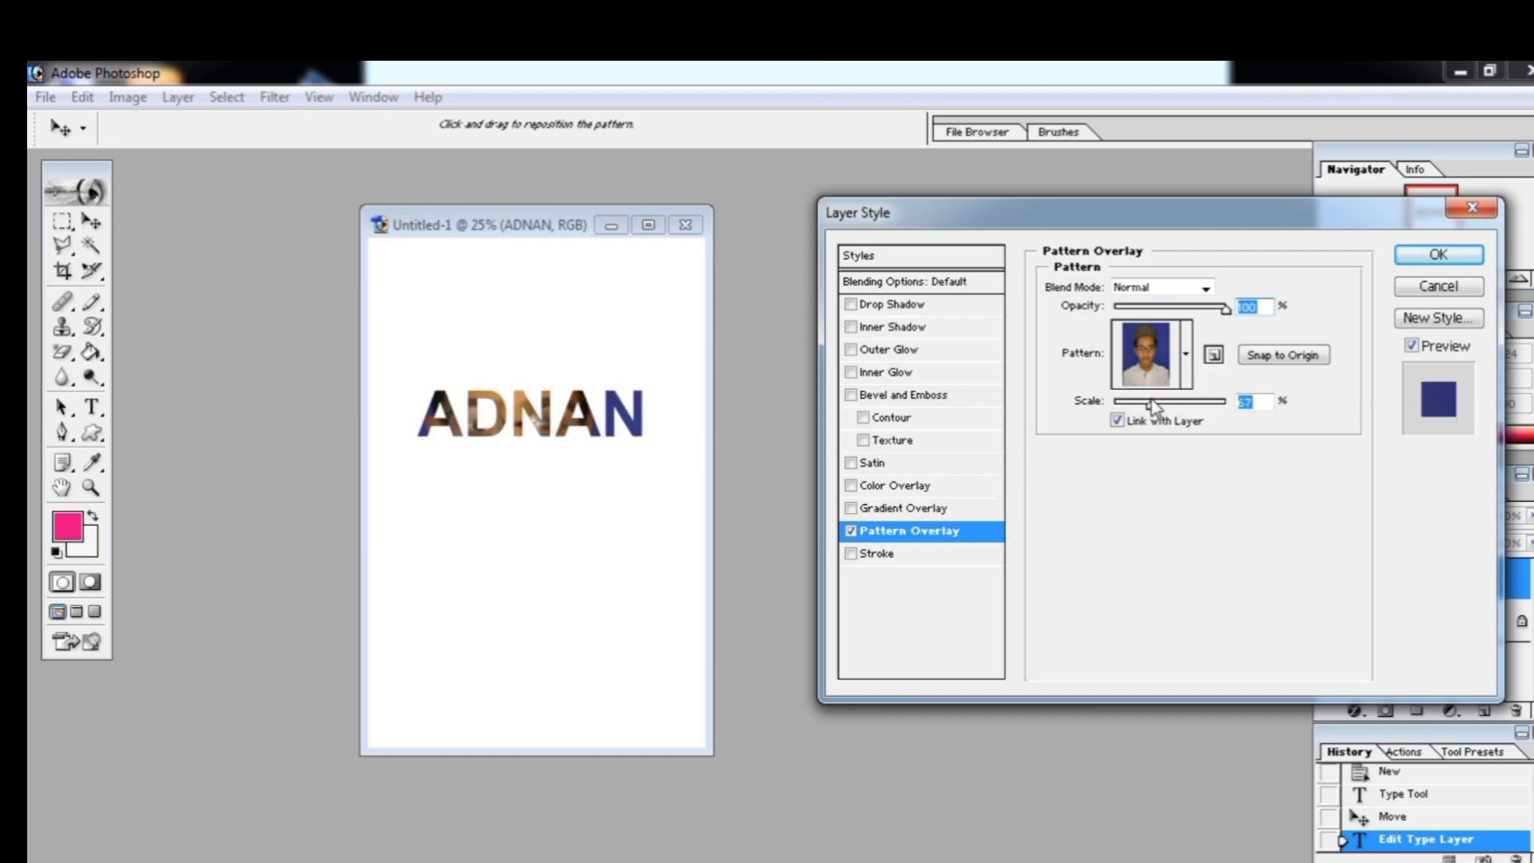
drag(1151, 402, 1127, 408)
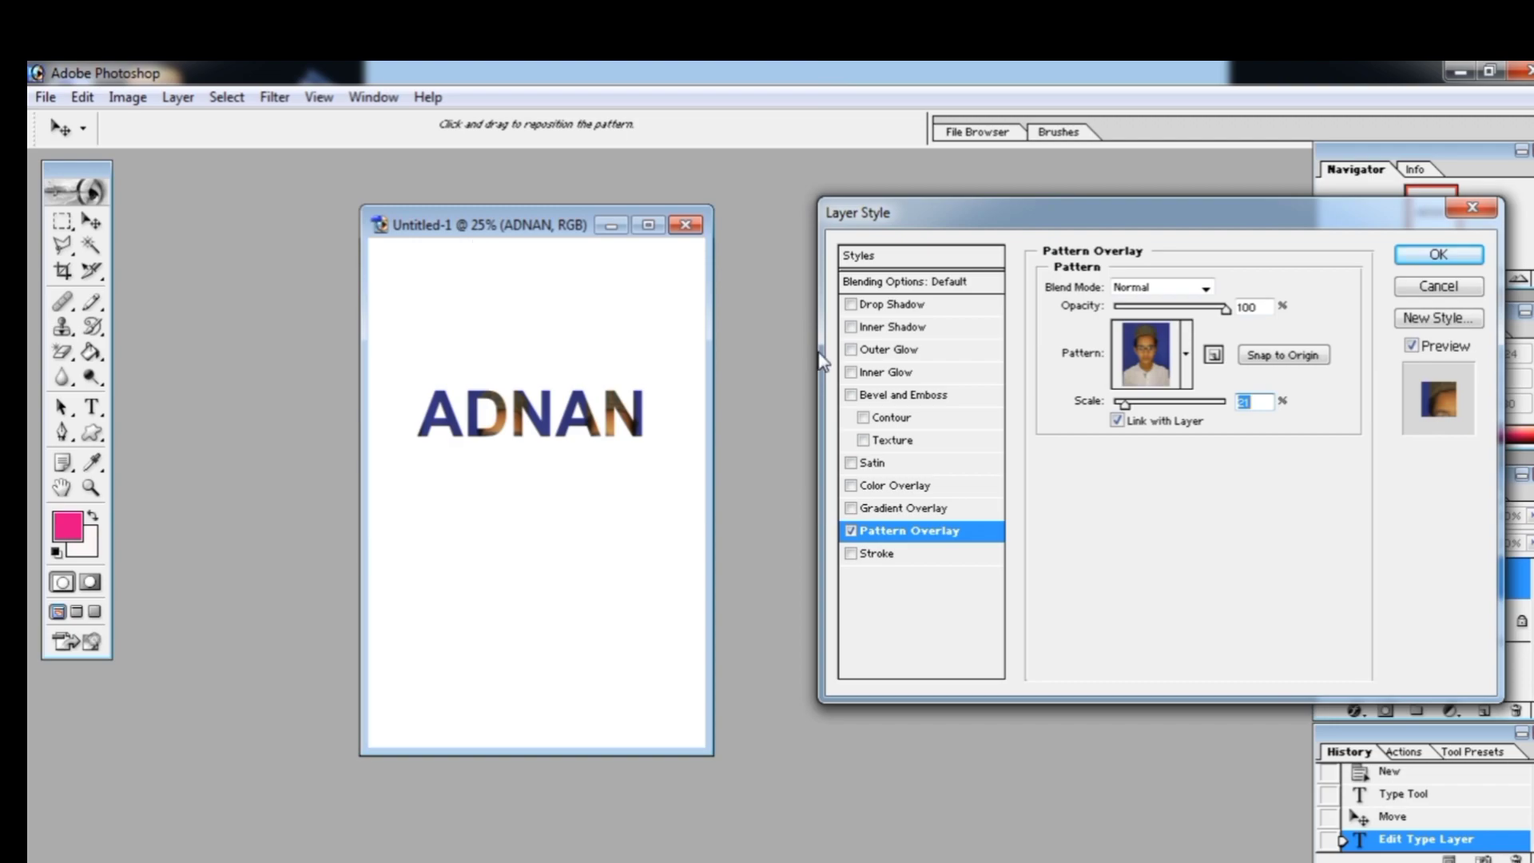
Add an 18 px outside stroke to the text and colour it bright green (0CFF00).
click(871, 553)
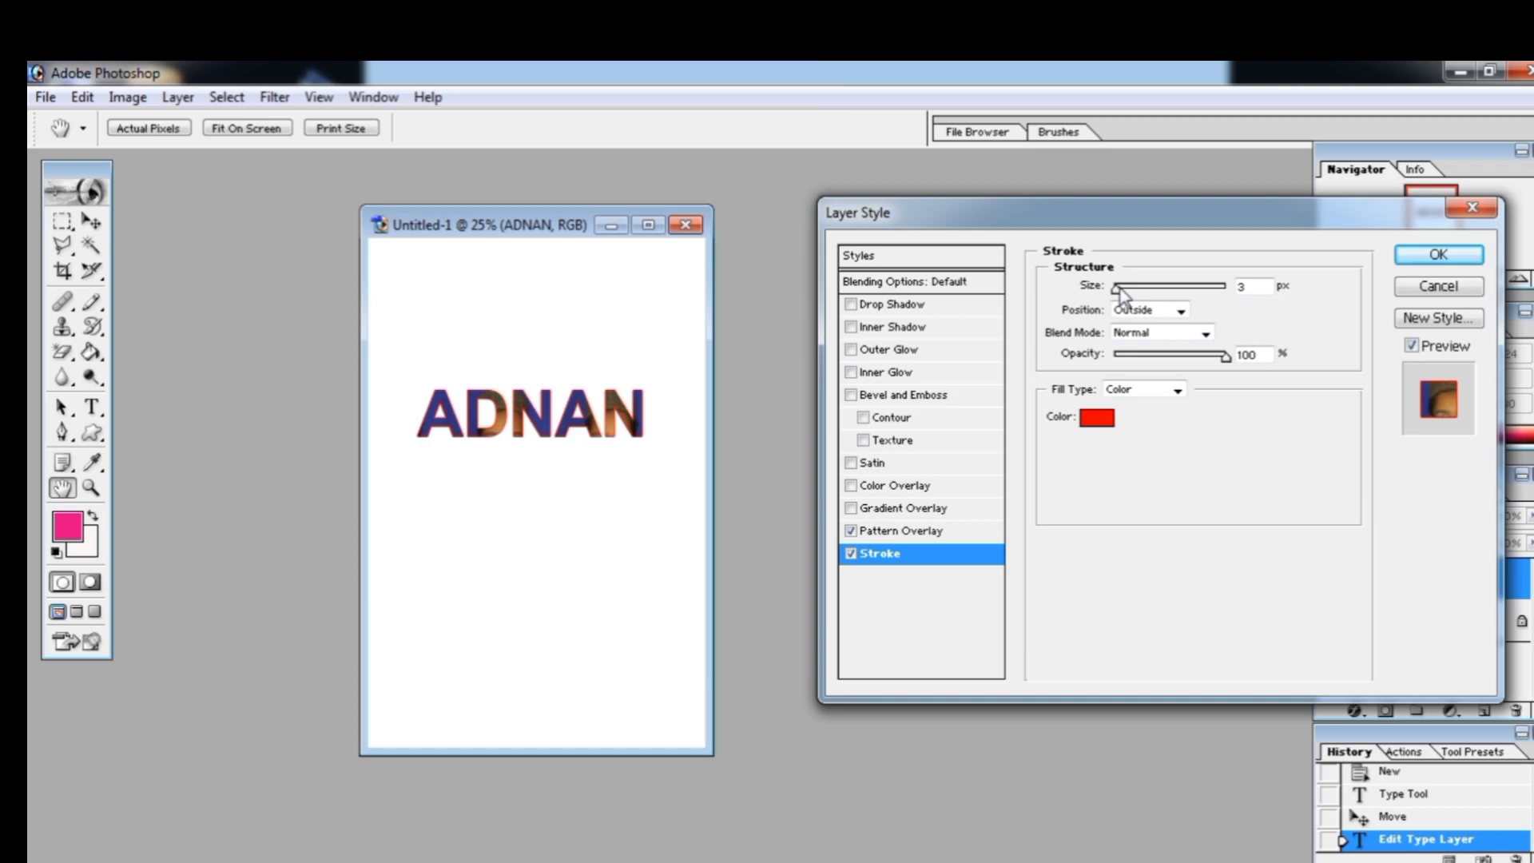
drag(1118, 291, 1130, 301)
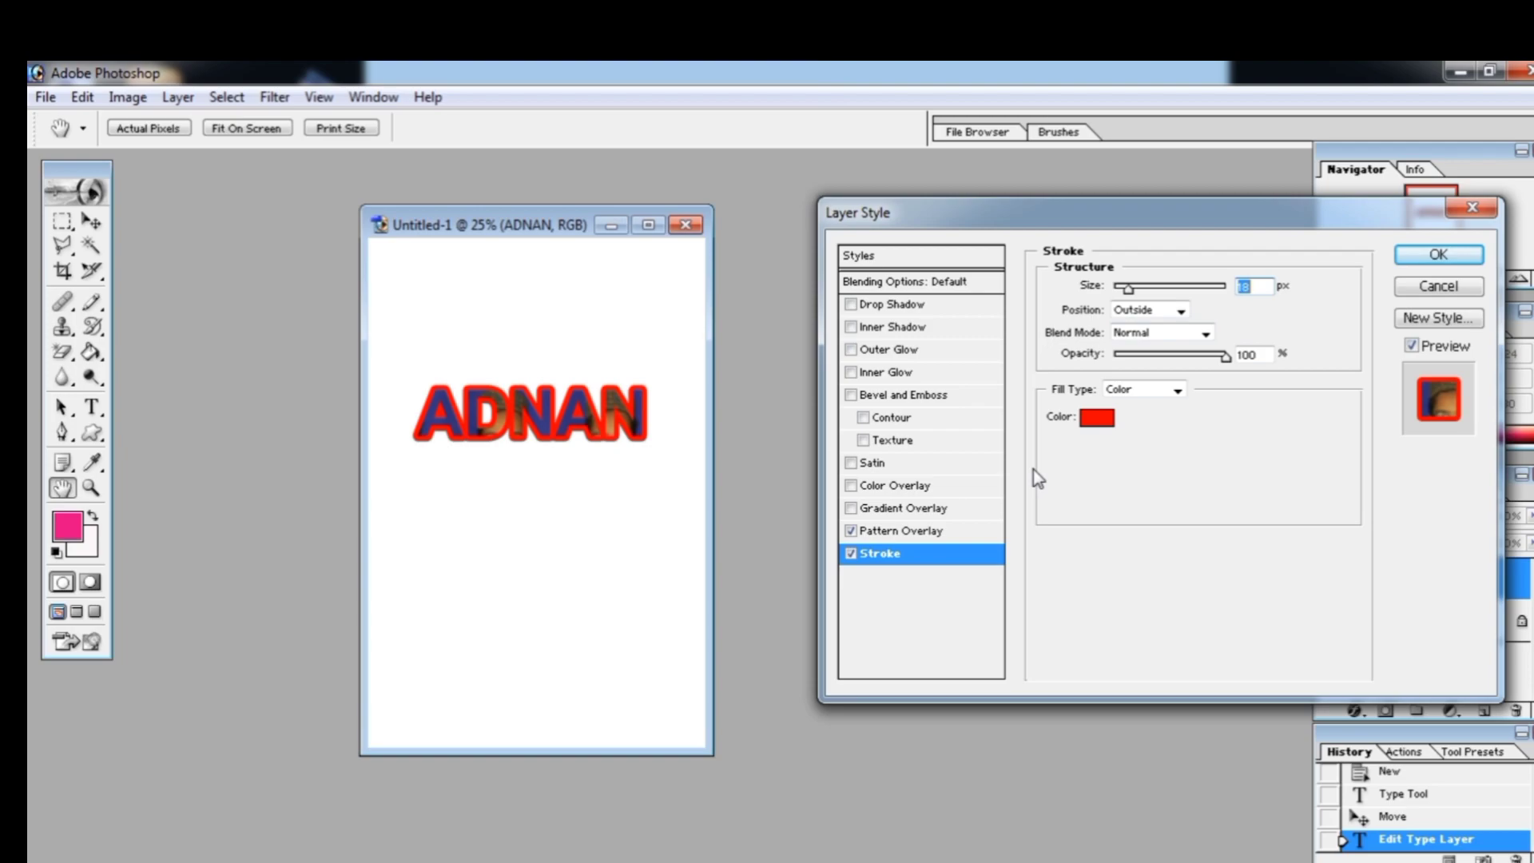
click(1098, 421)
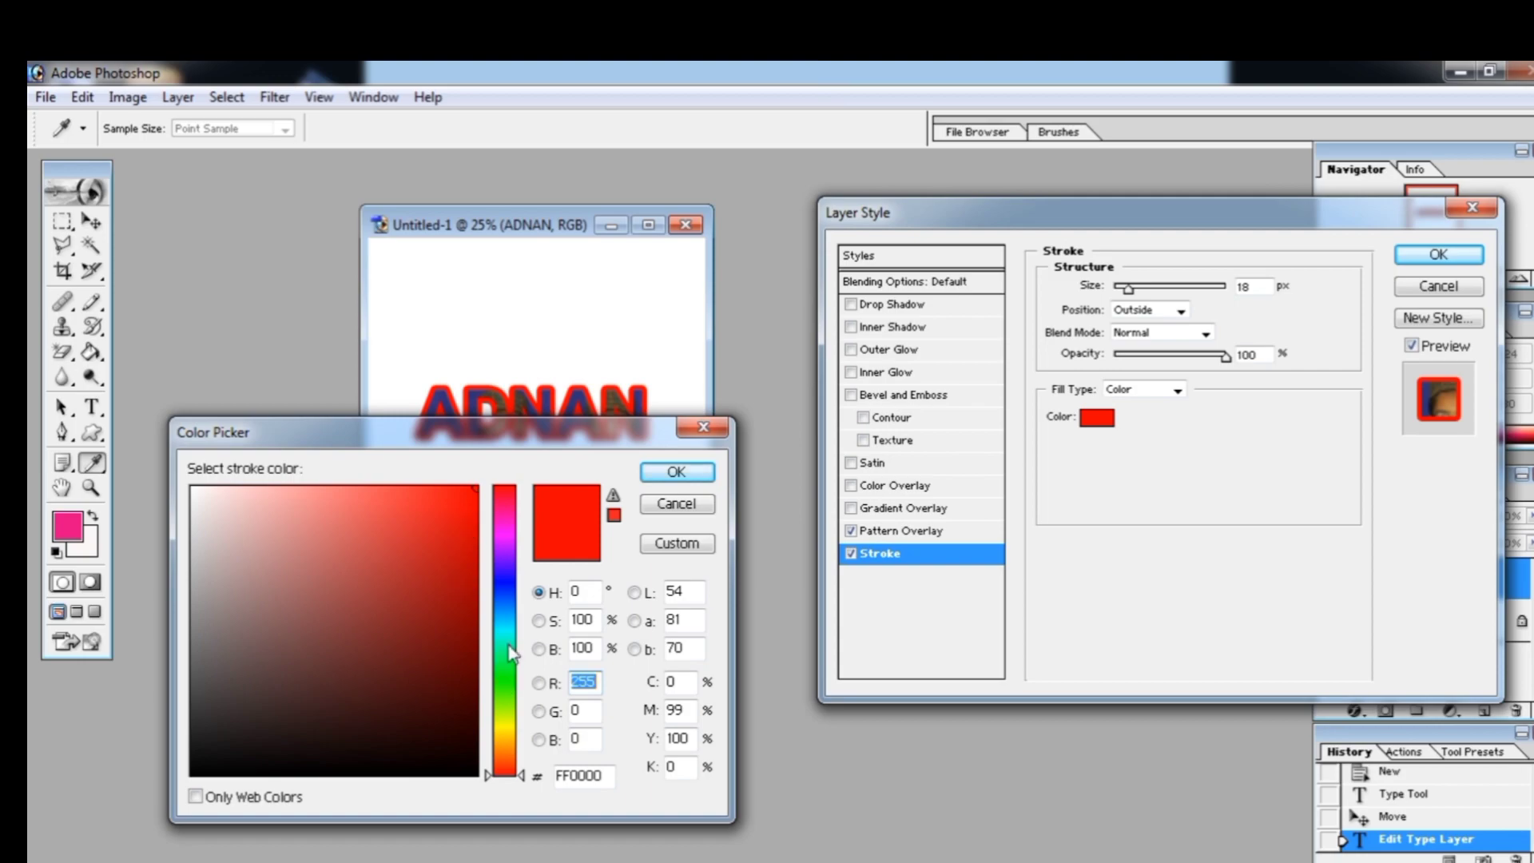
click(511, 682)
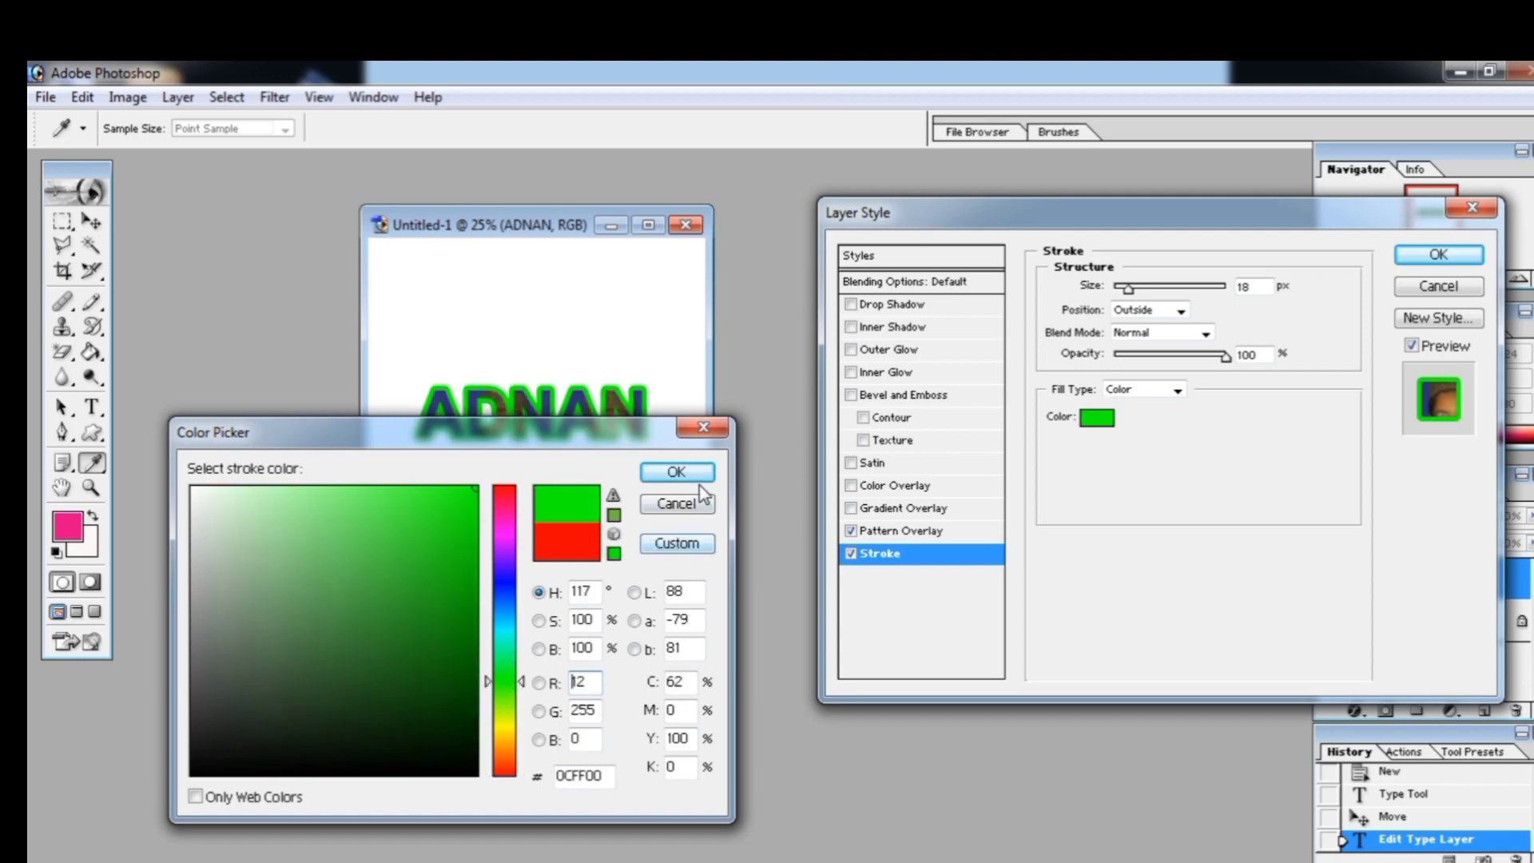
click(676, 473)
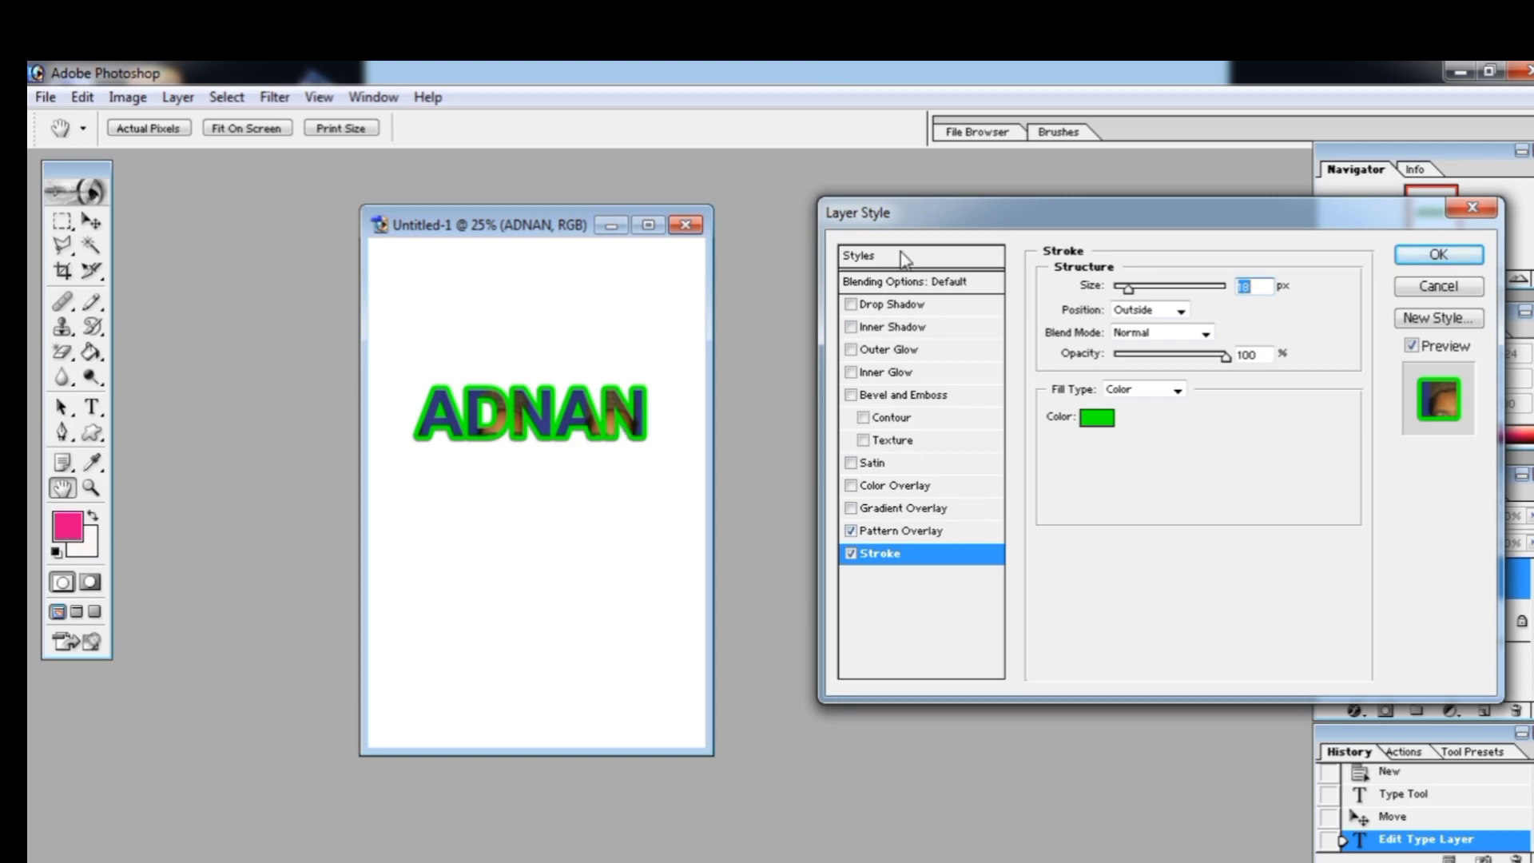
Show the blending options and enable every remaining effect on the text, from Drop Shadow to Gradient Overlay, including Contour and Texture.
click(896, 284)
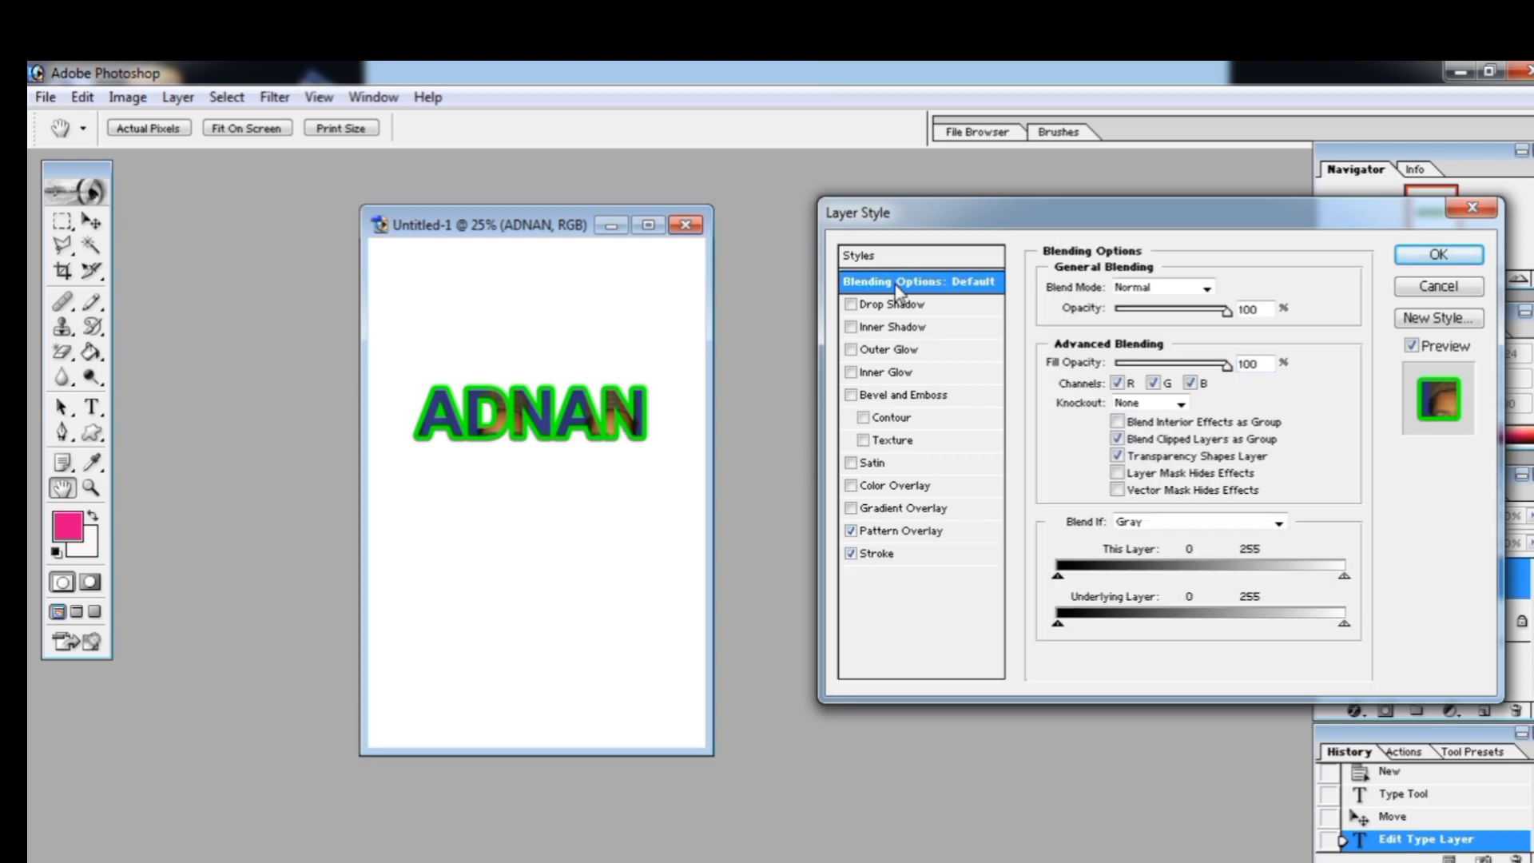
click(851, 305)
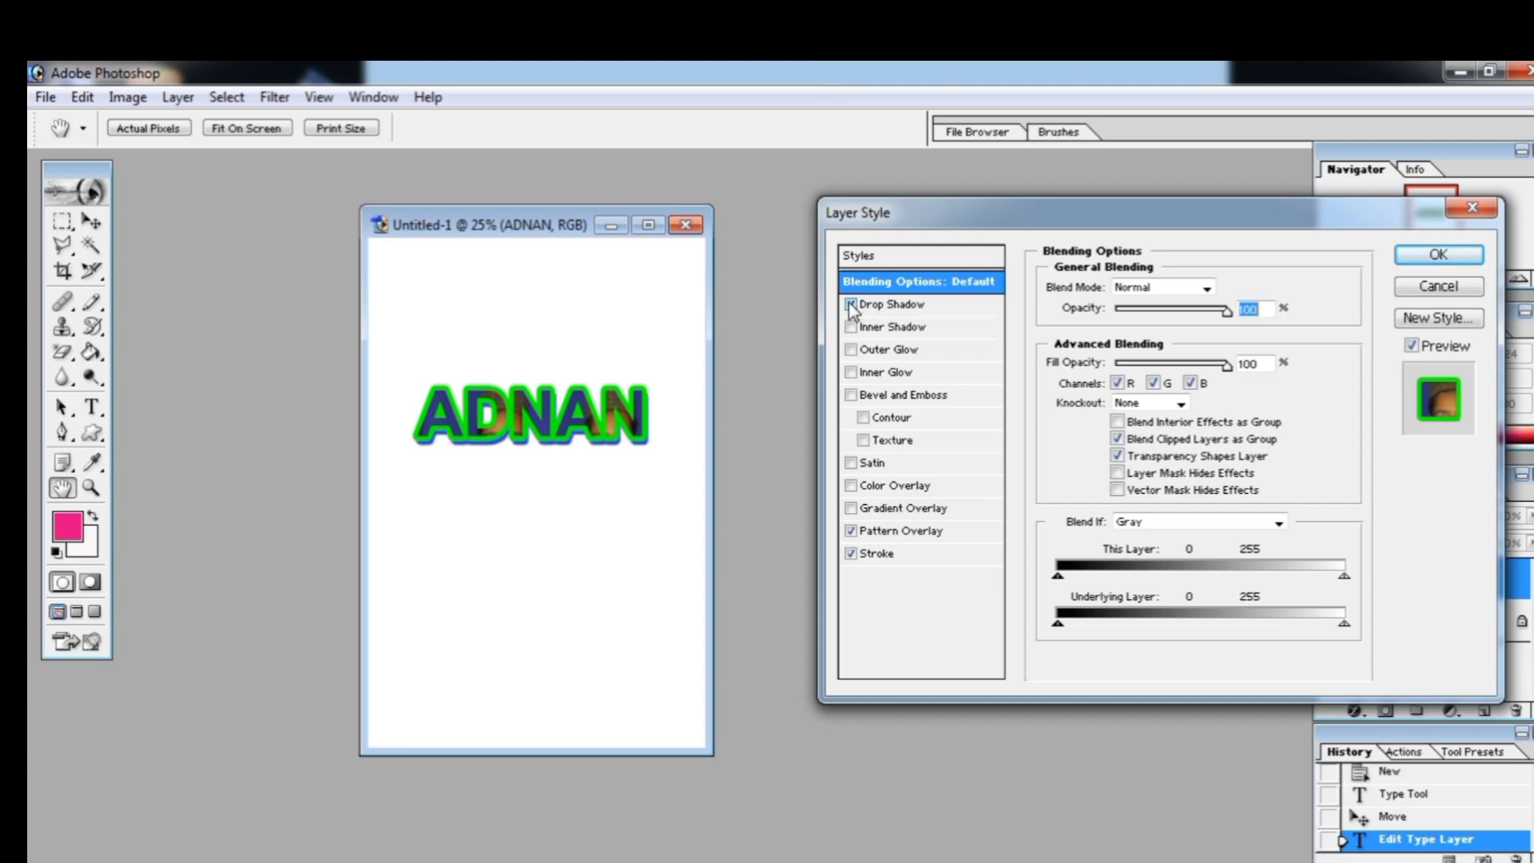
click(852, 327)
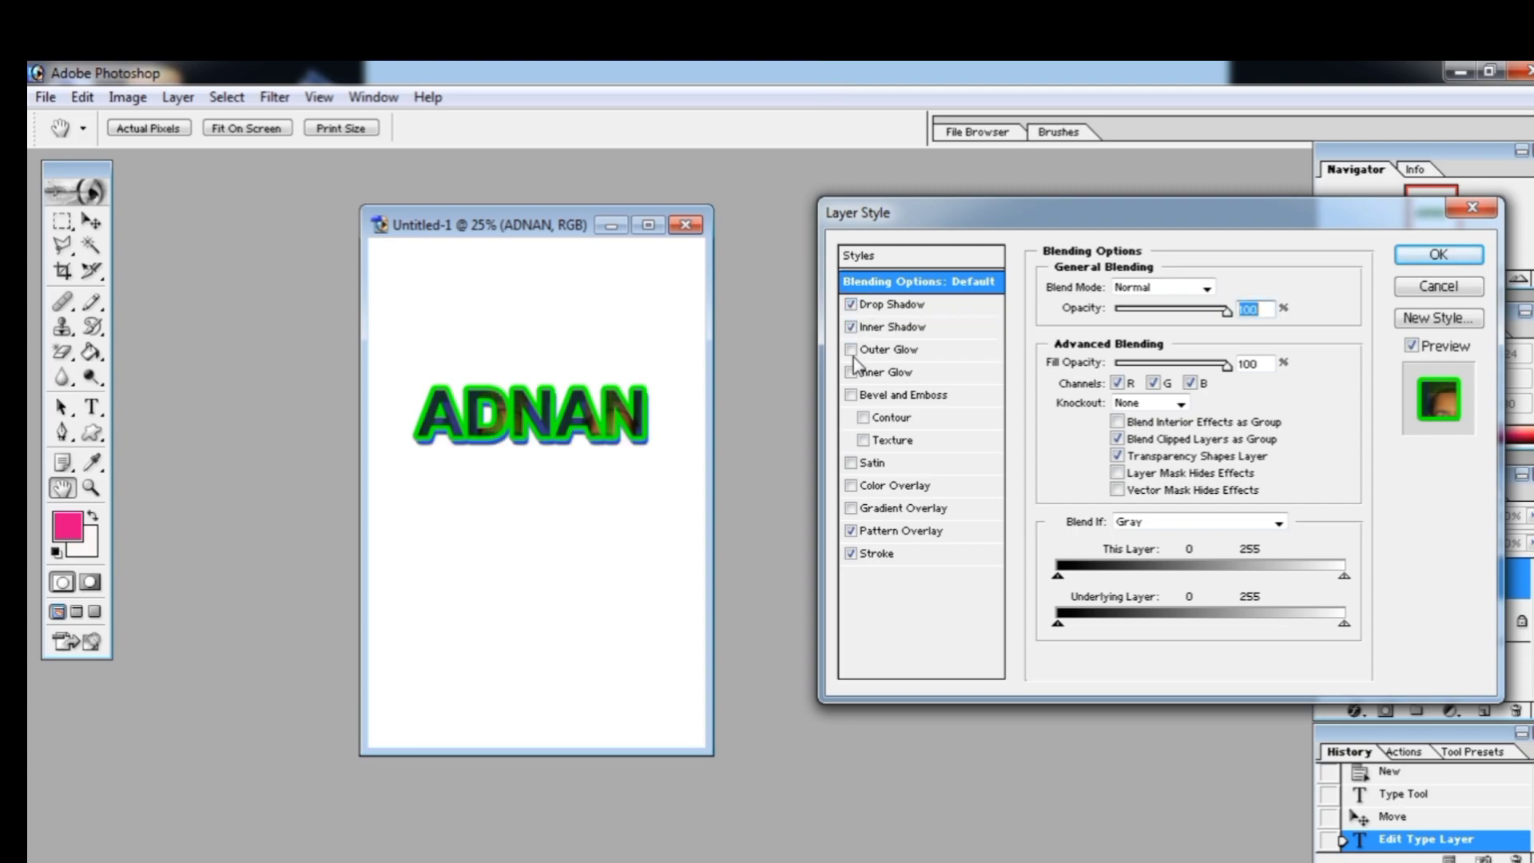
click(853, 357)
click(851, 372)
click(851, 393)
click(851, 464)
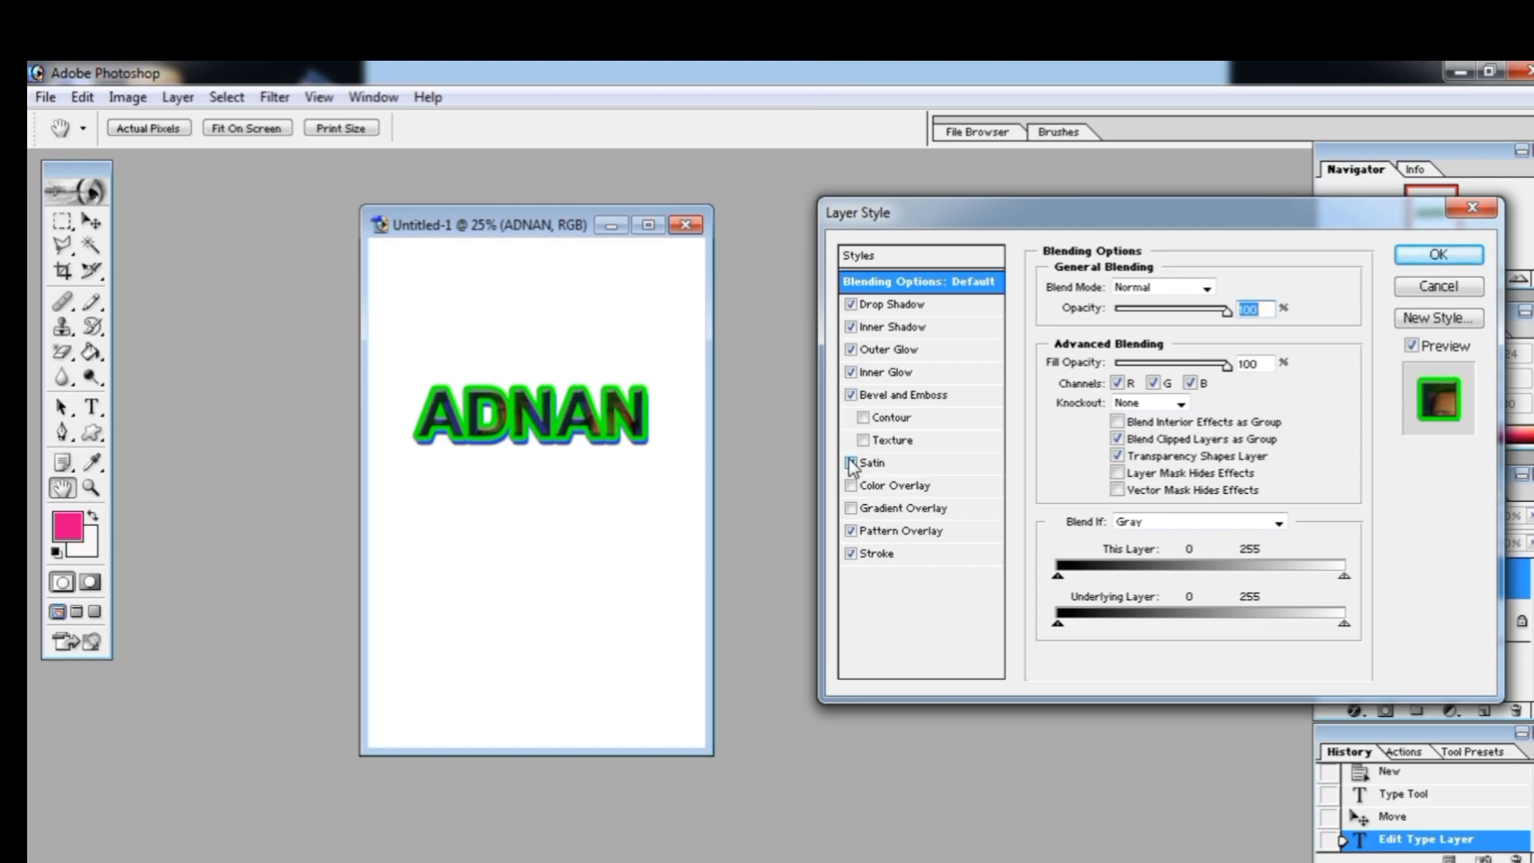
click(851, 485)
click(851, 508)
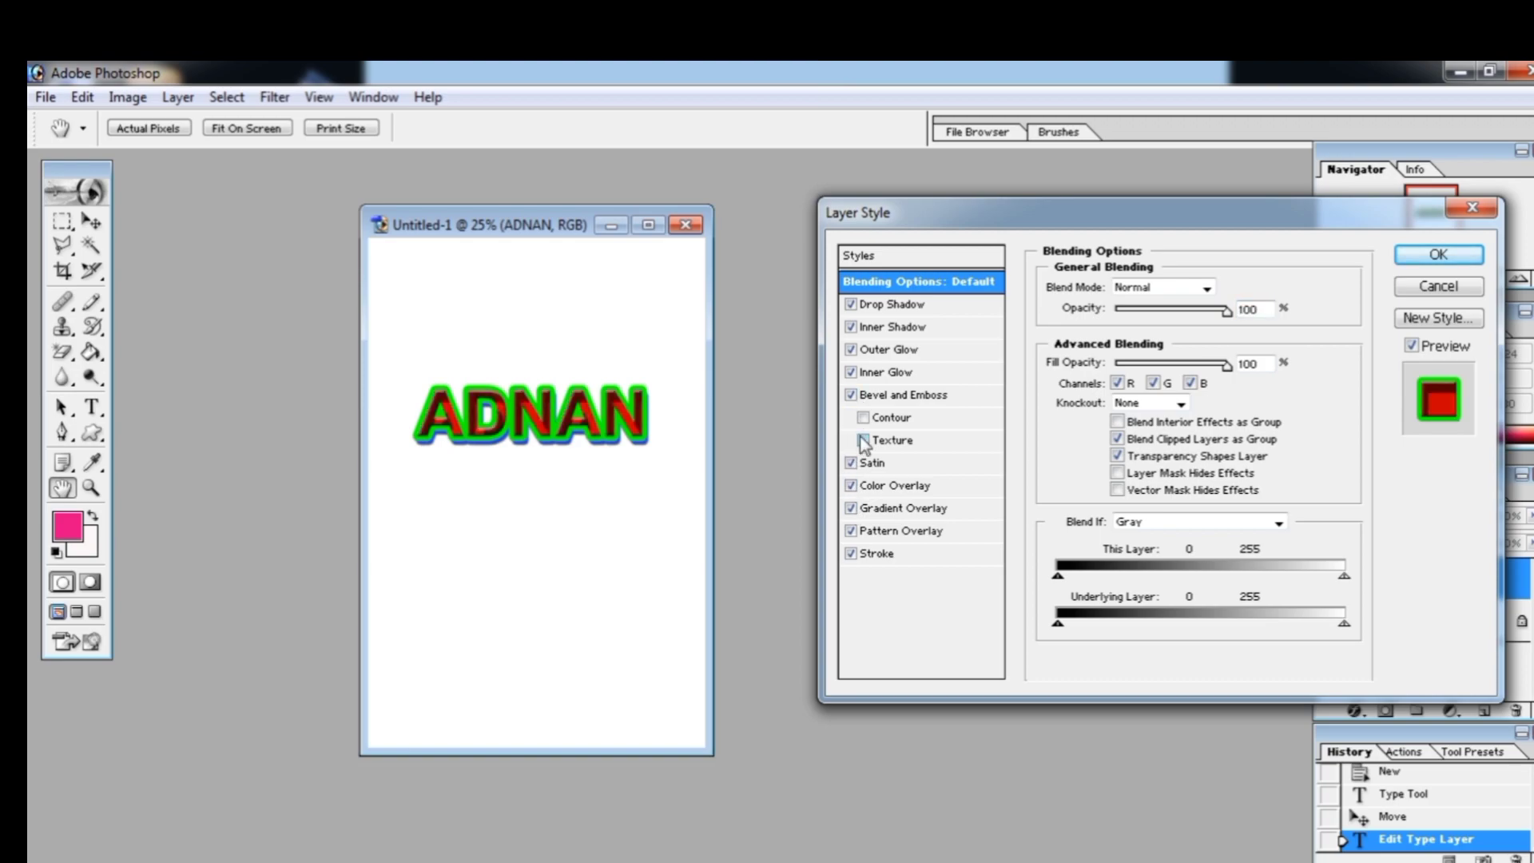
click(864, 417)
click(864, 440)
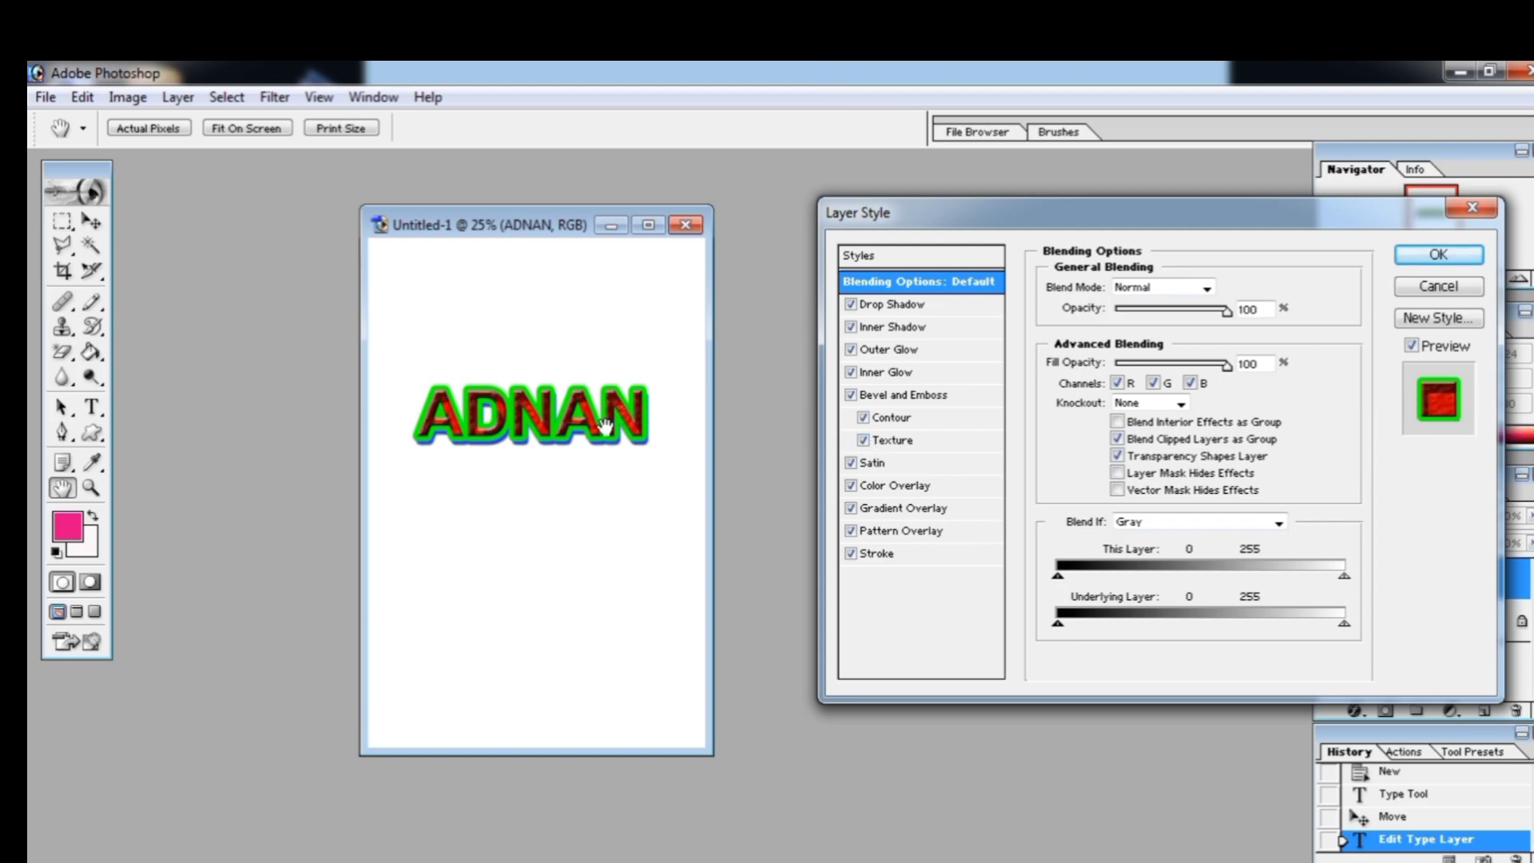
Disable every effect on the text, from Drop Shadow to Stroke including Contour and Texture, and apply the layer style.
click(851, 305)
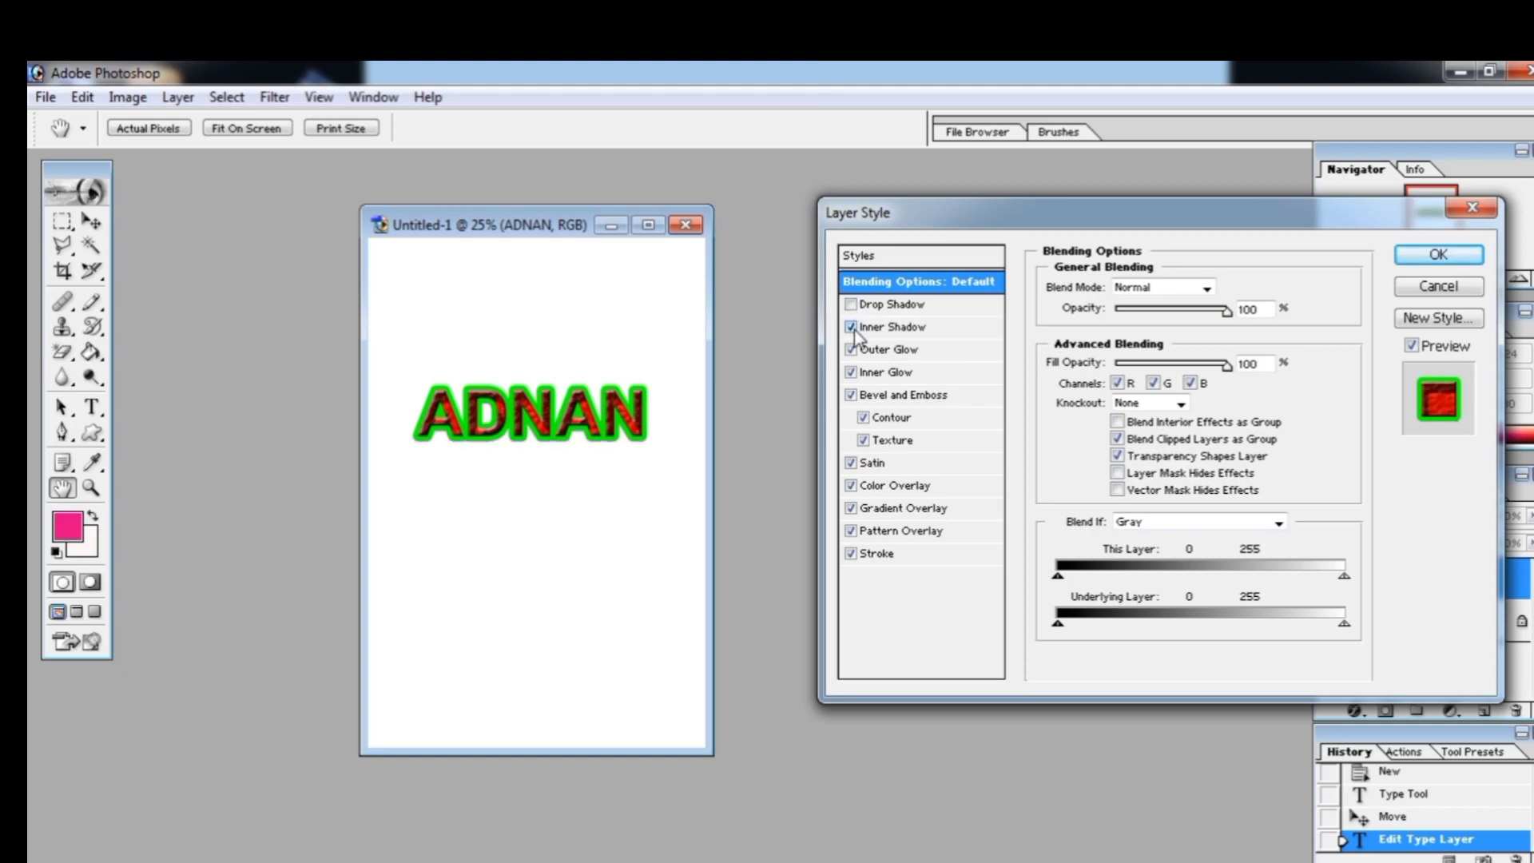
click(852, 328)
click(852, 350)
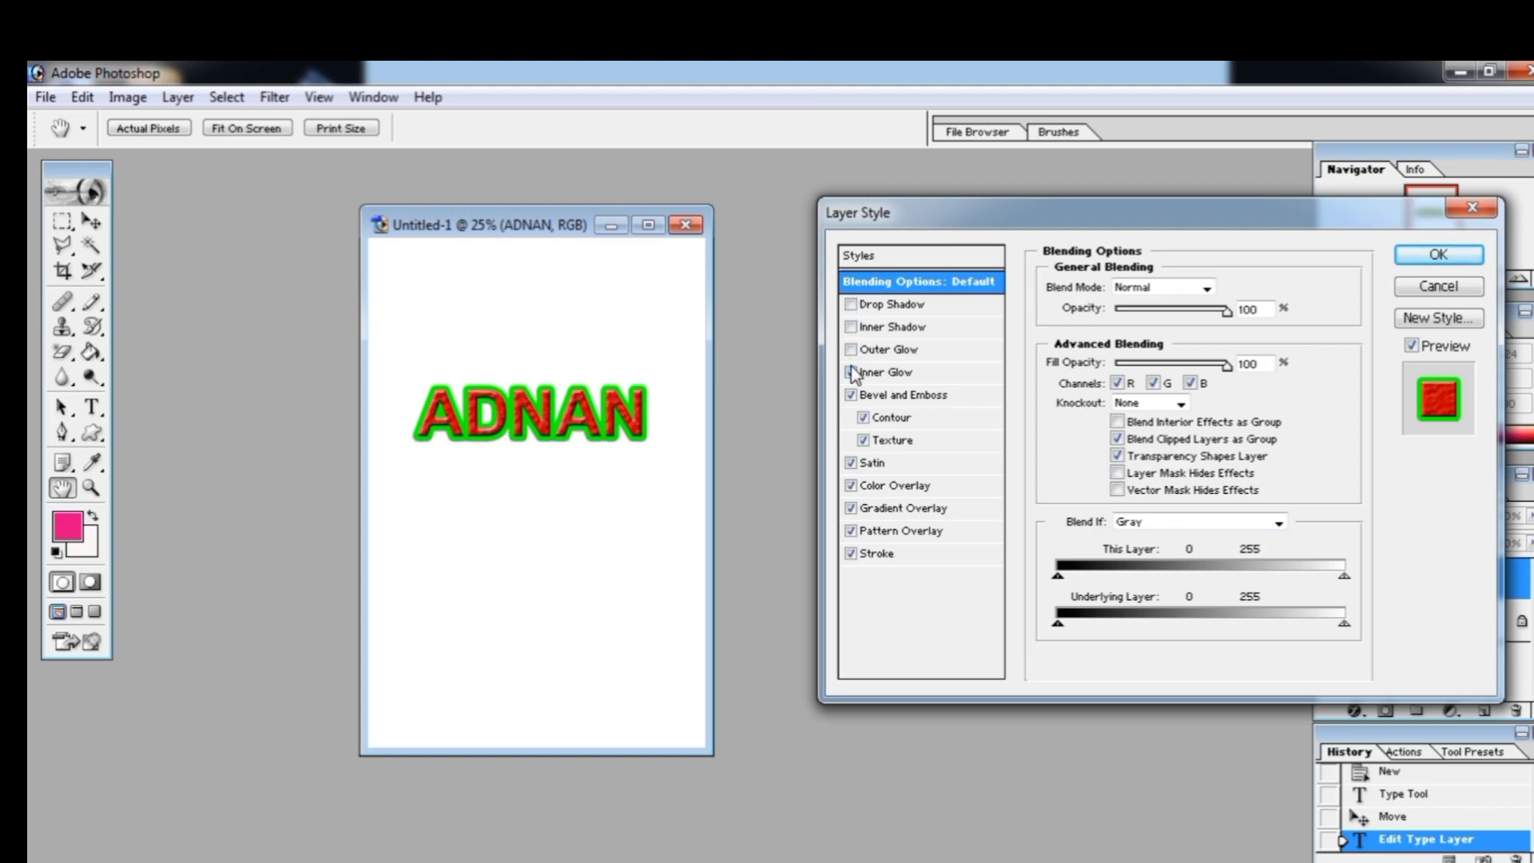
click(851, 372)
click(851, 394)
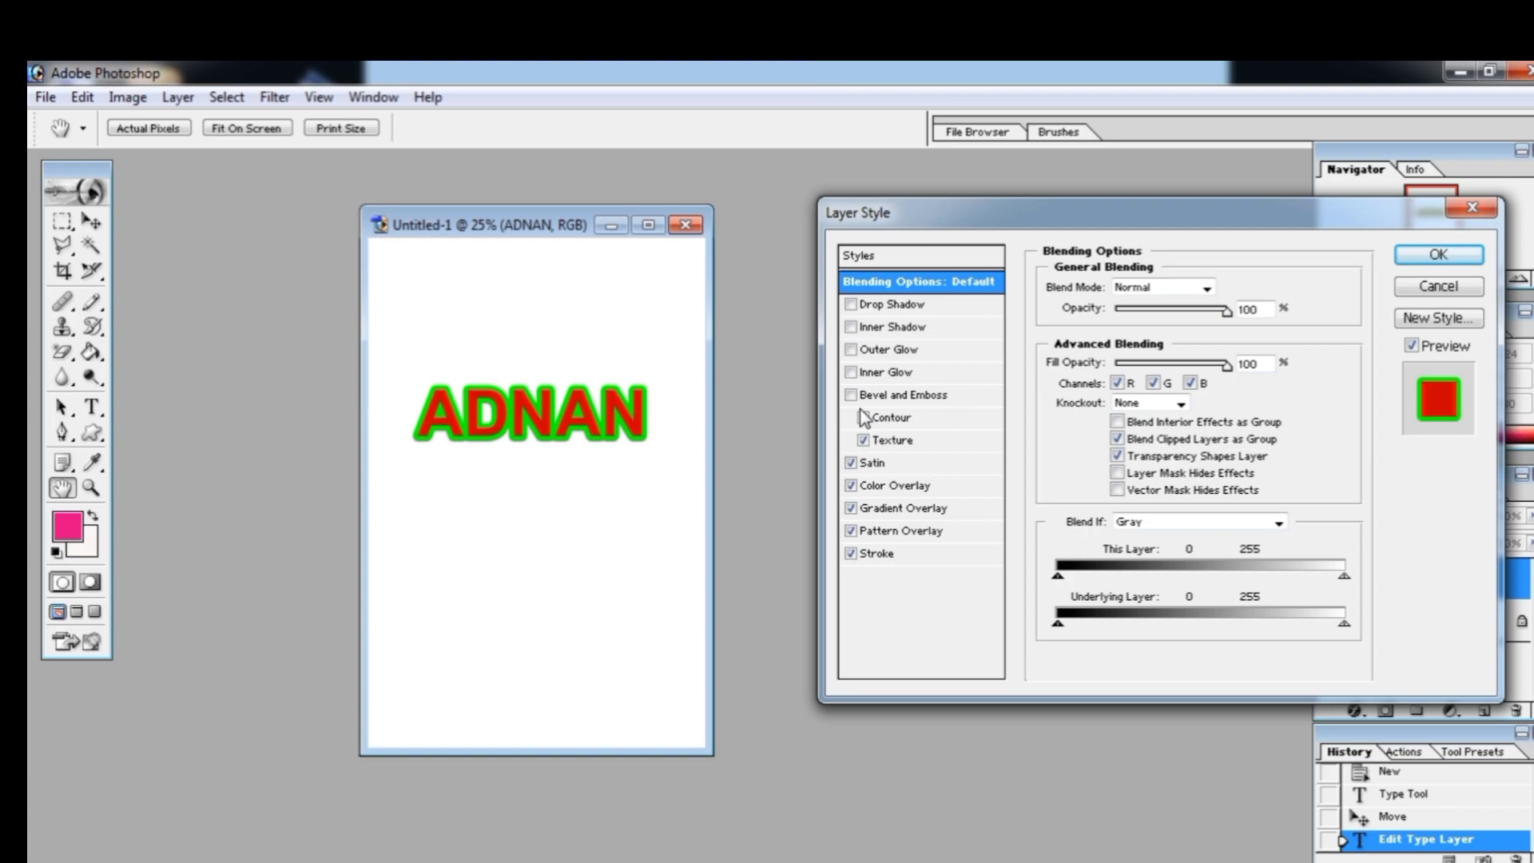
click(863, 419)
click(851, 464)
click(852, 486)
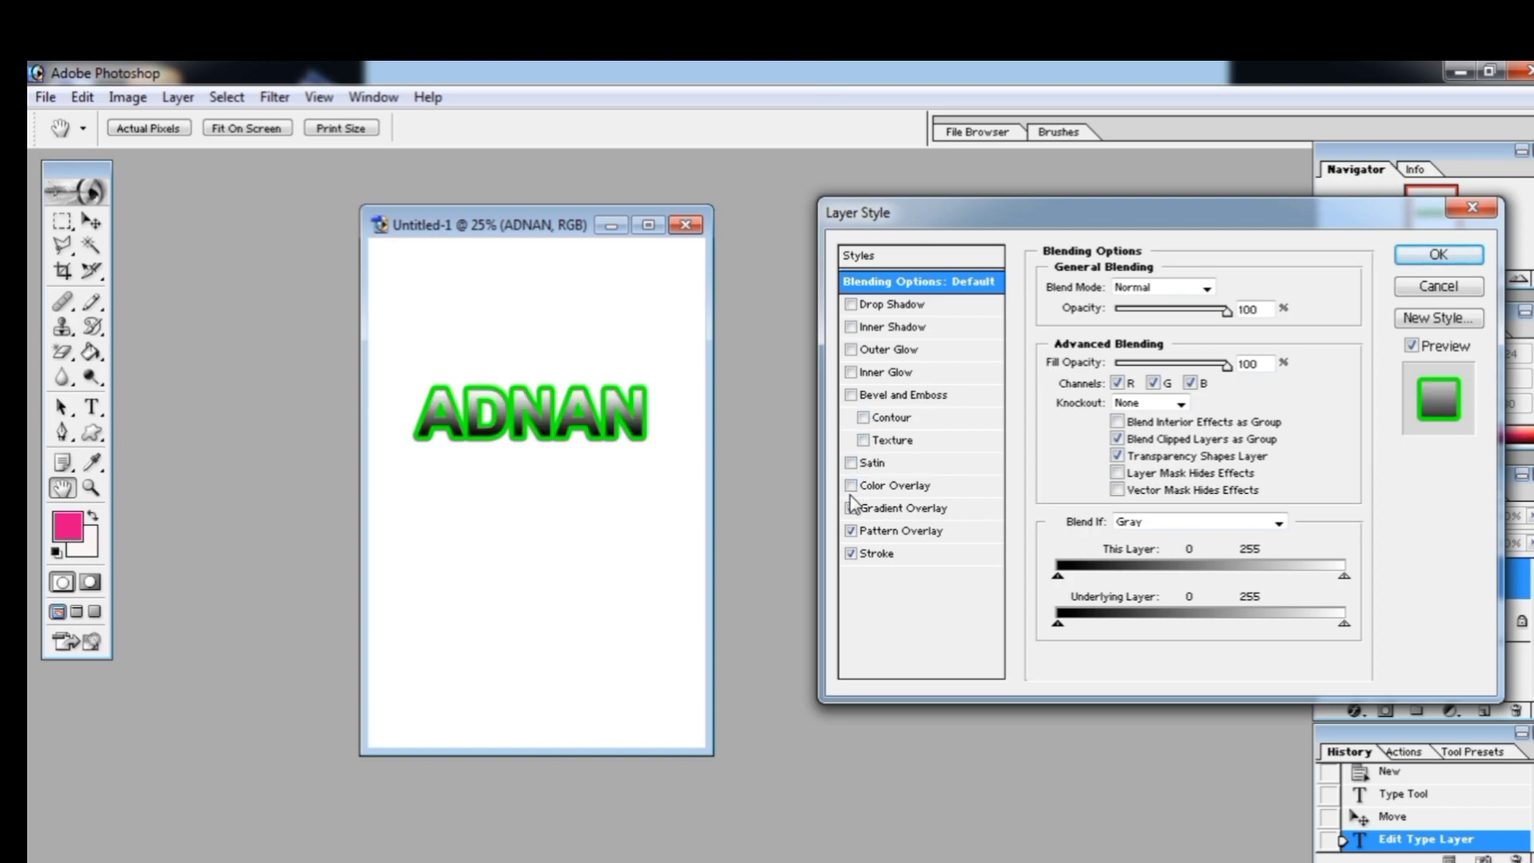
click(852, 508)
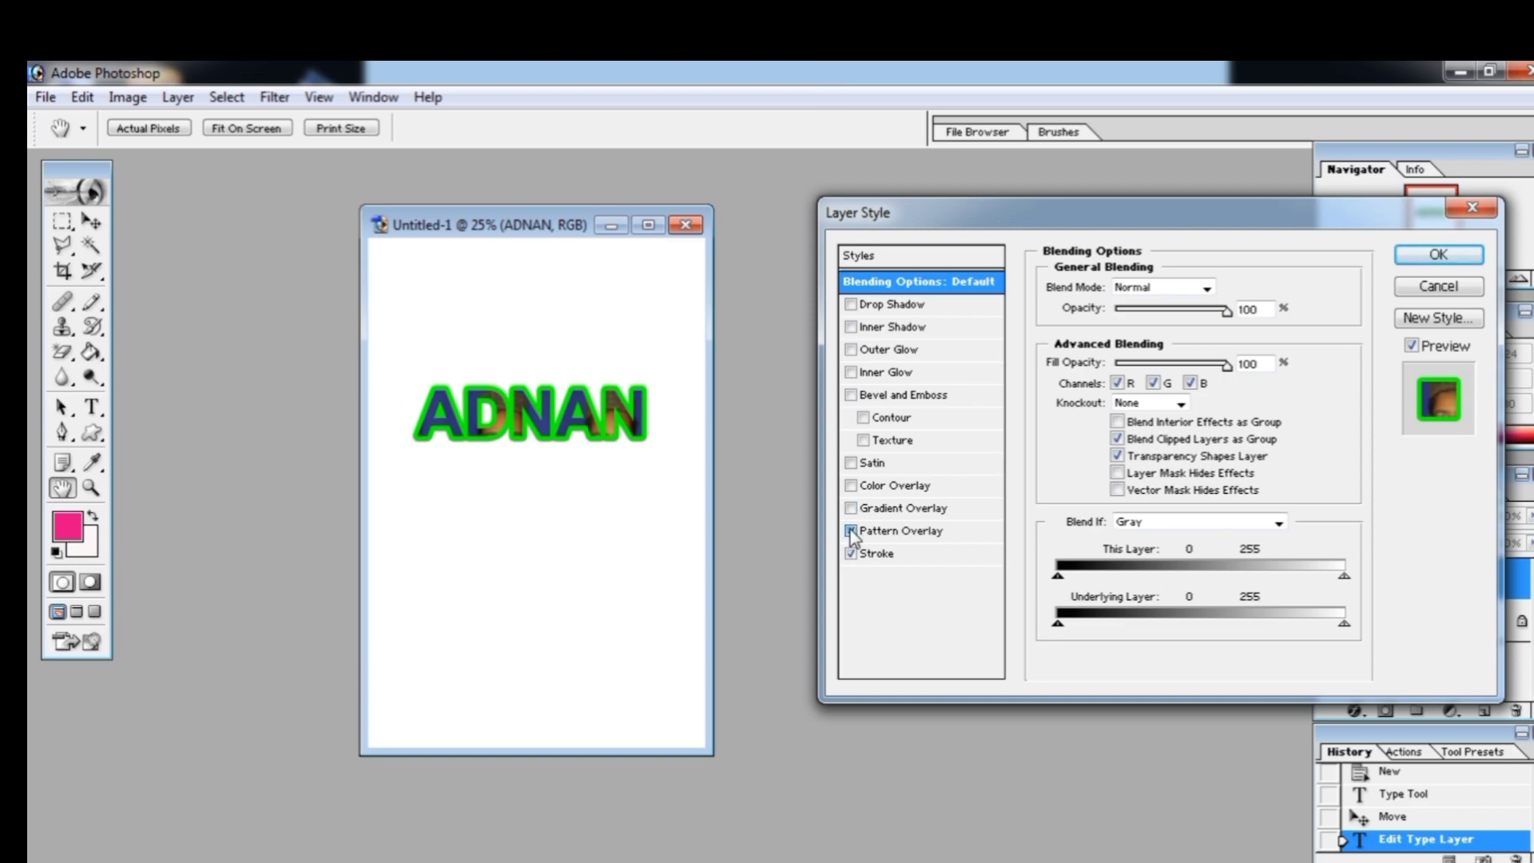
click(851, 532)
click(852, 554)
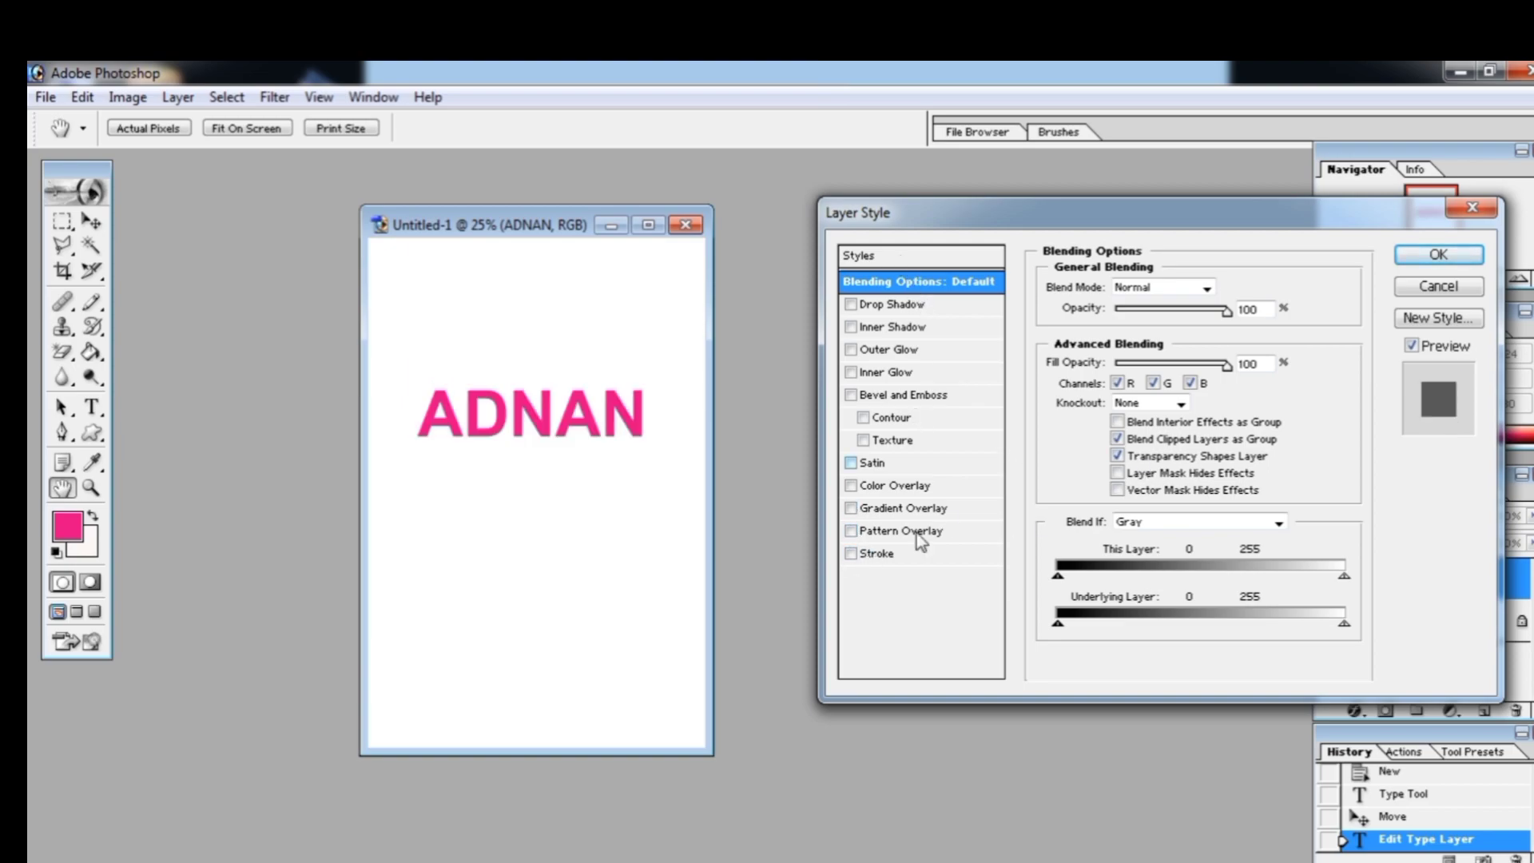
click(1406, 256)
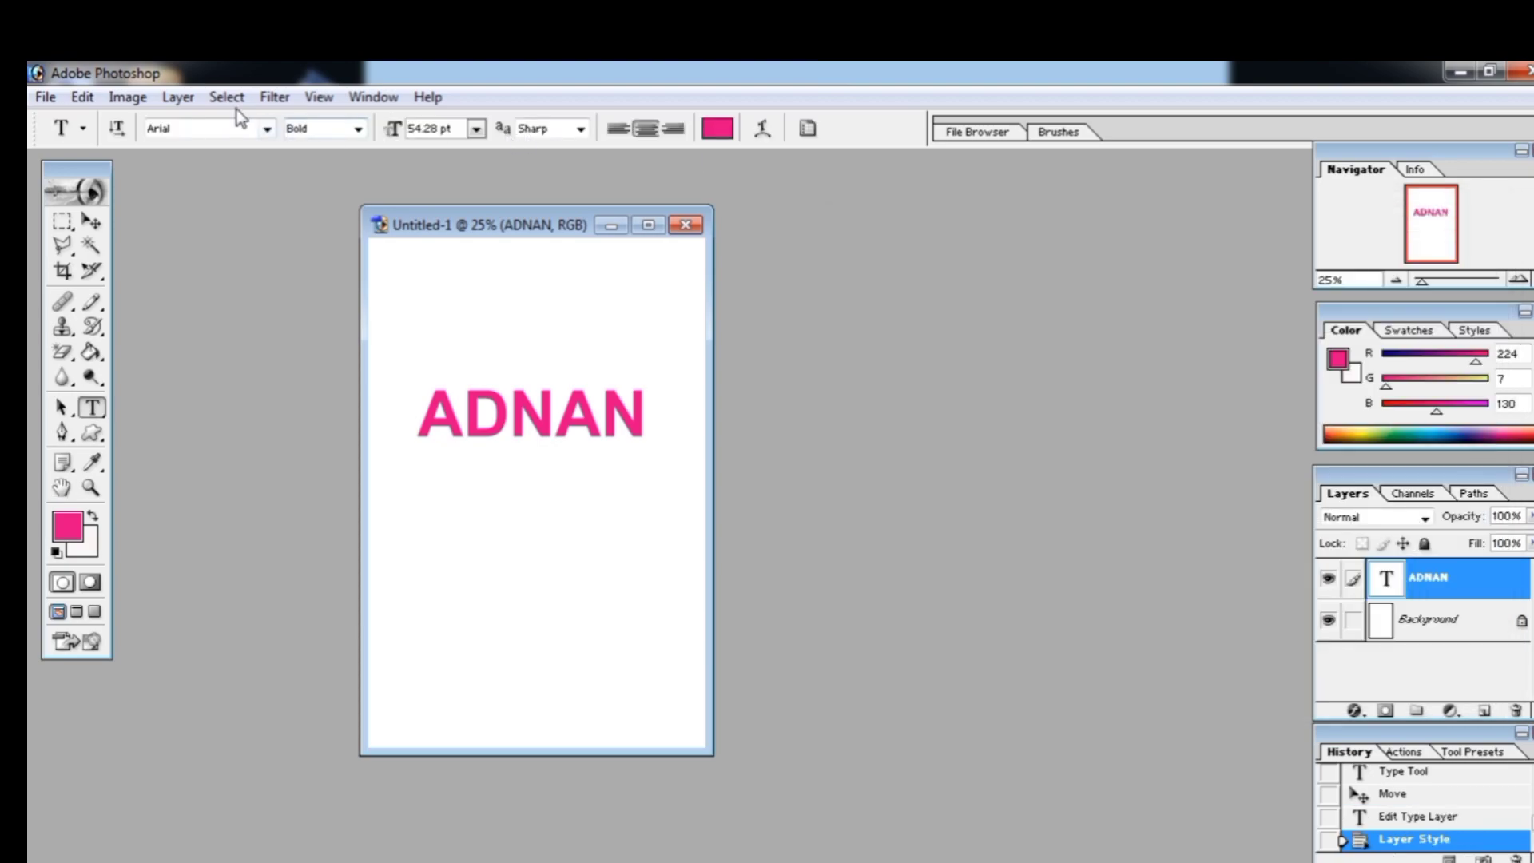
click(179, 97)
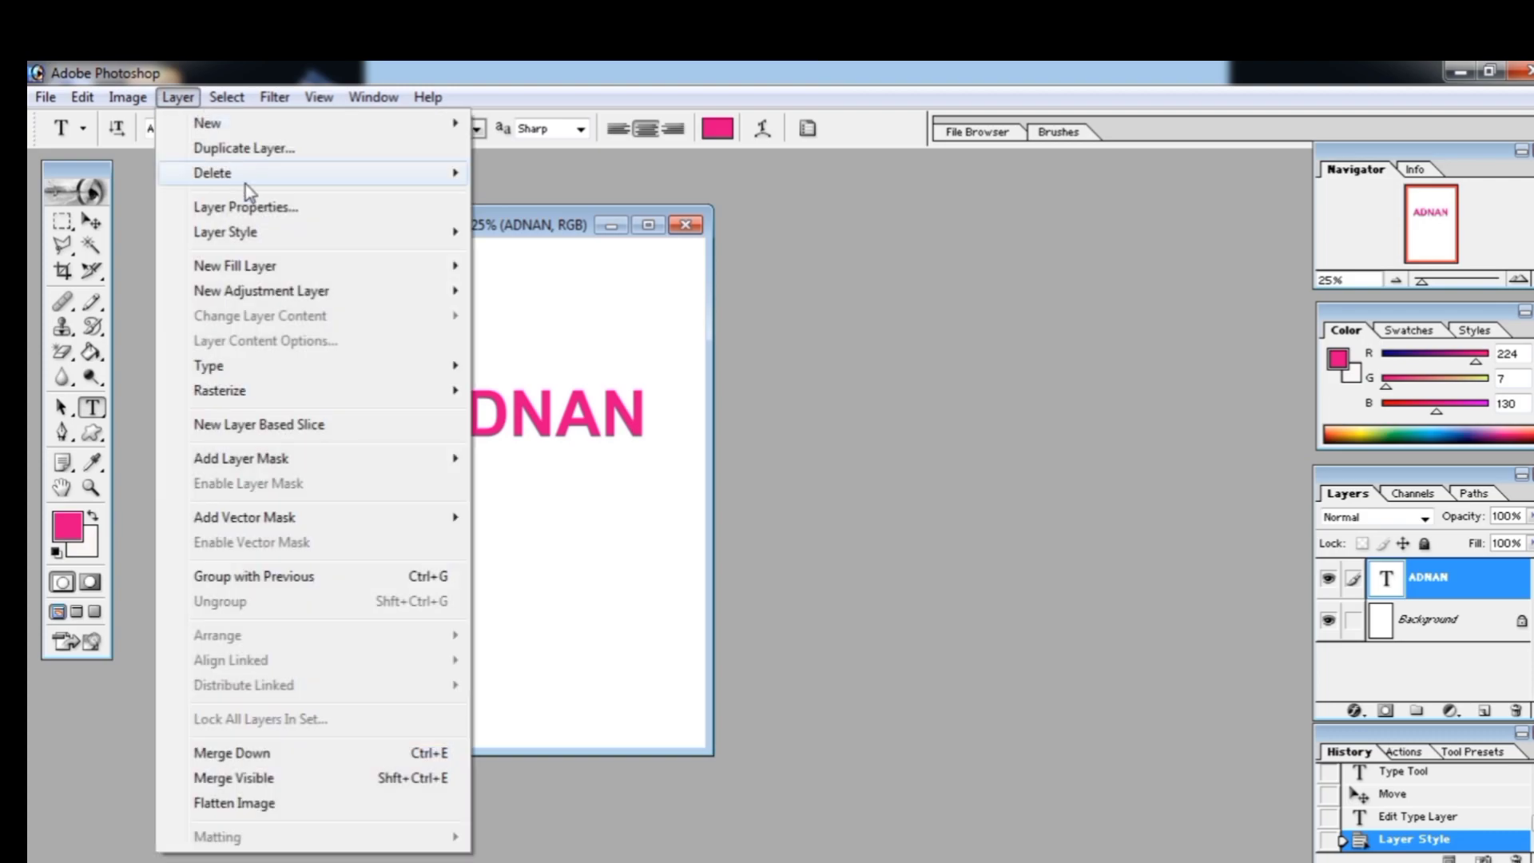
mouse_move(261, 225)
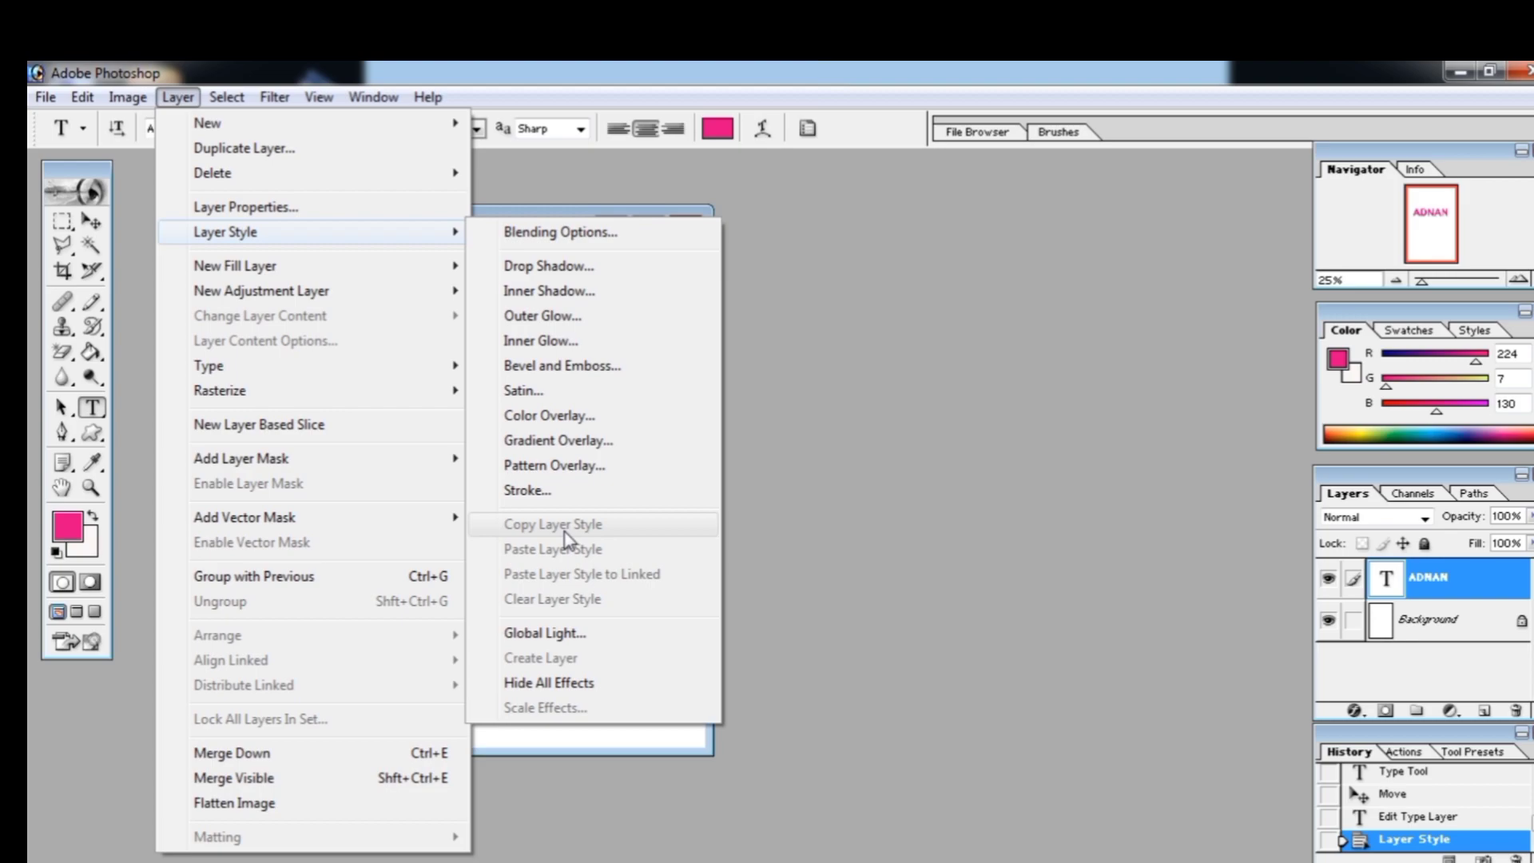
click(831, 525)
Select the whole text and apply the Drop Shadow and Inner Shadow effects to its layer.
click(420, 406)
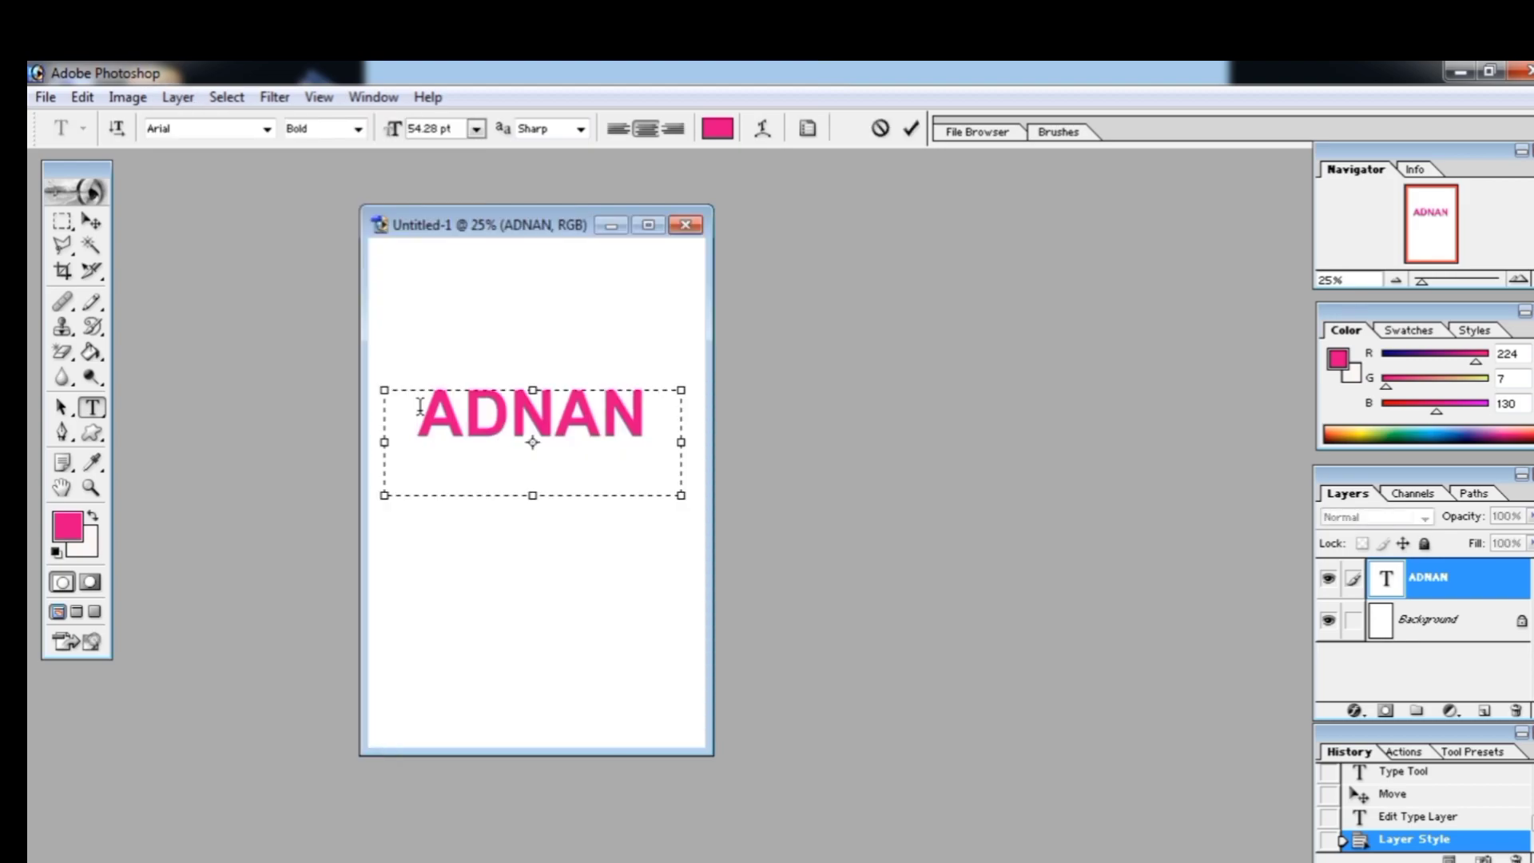
drag(420, 406, 625, 444)
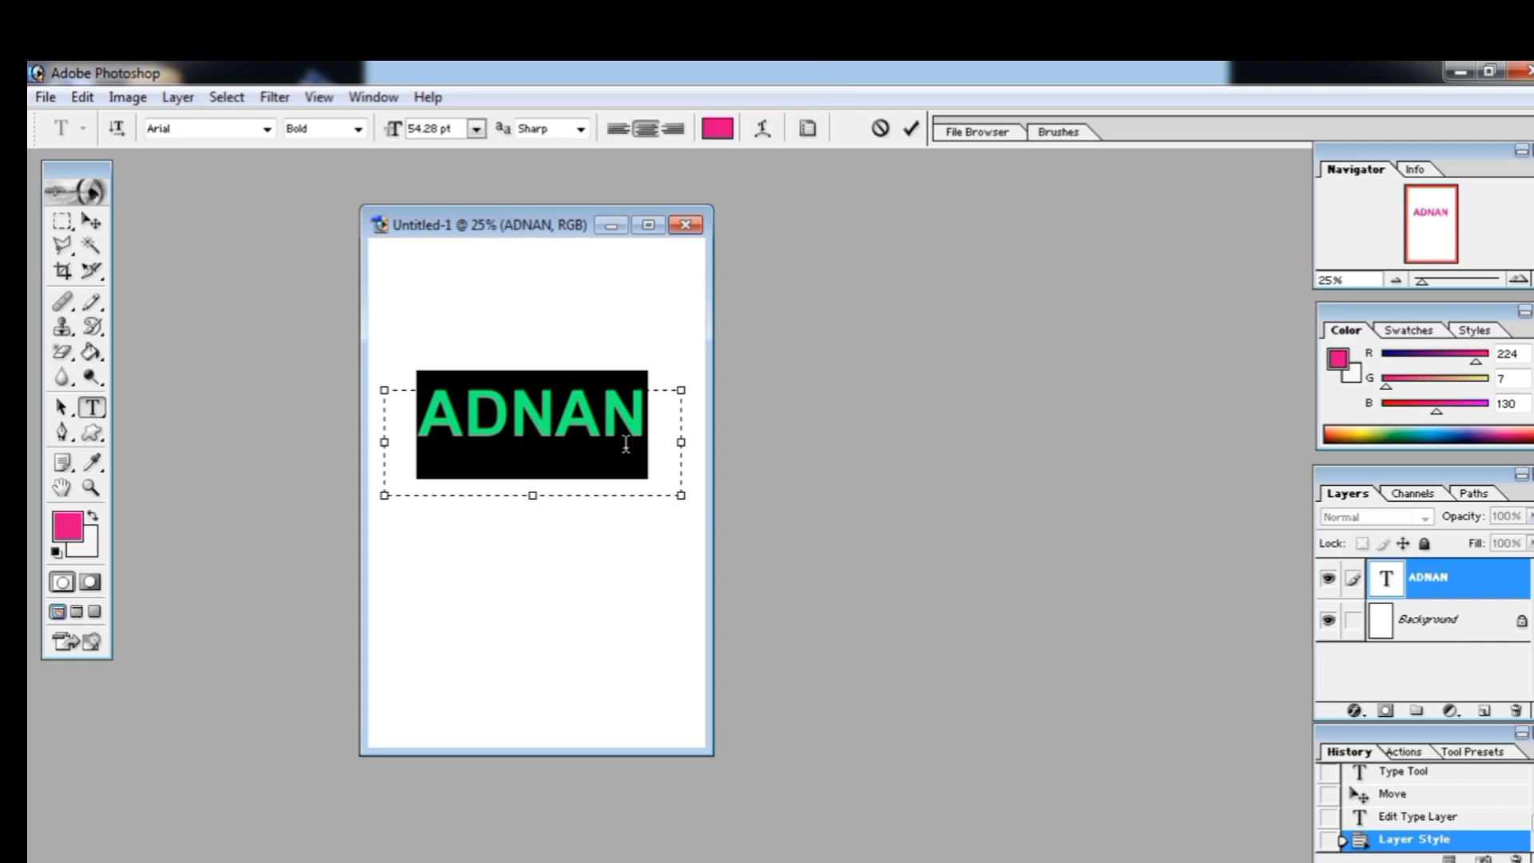
click(626, 444)
key(ctrl+a)
click(178, 97)
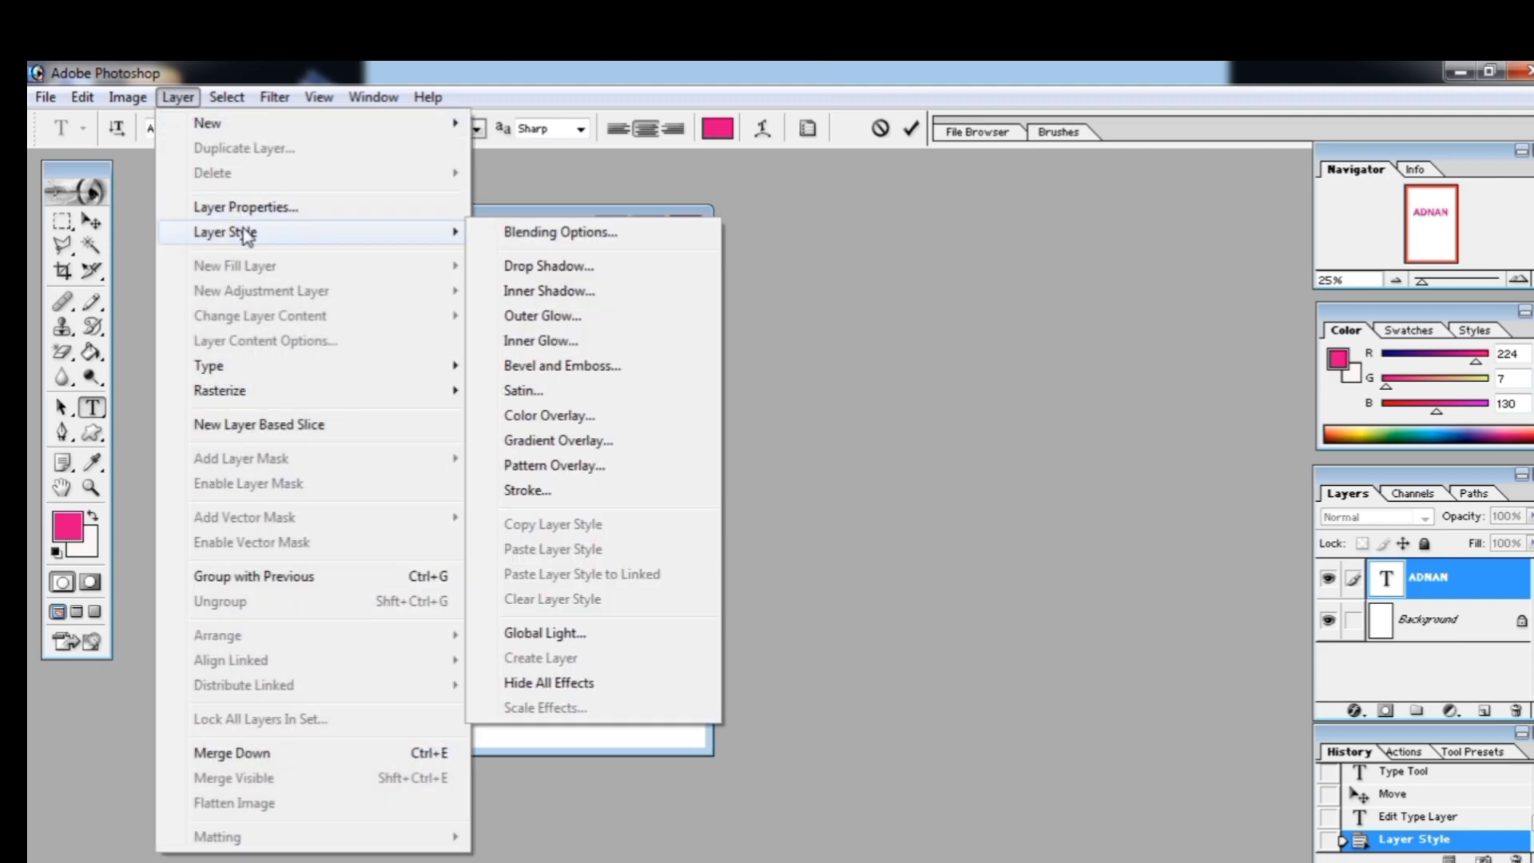
click(537, 271)
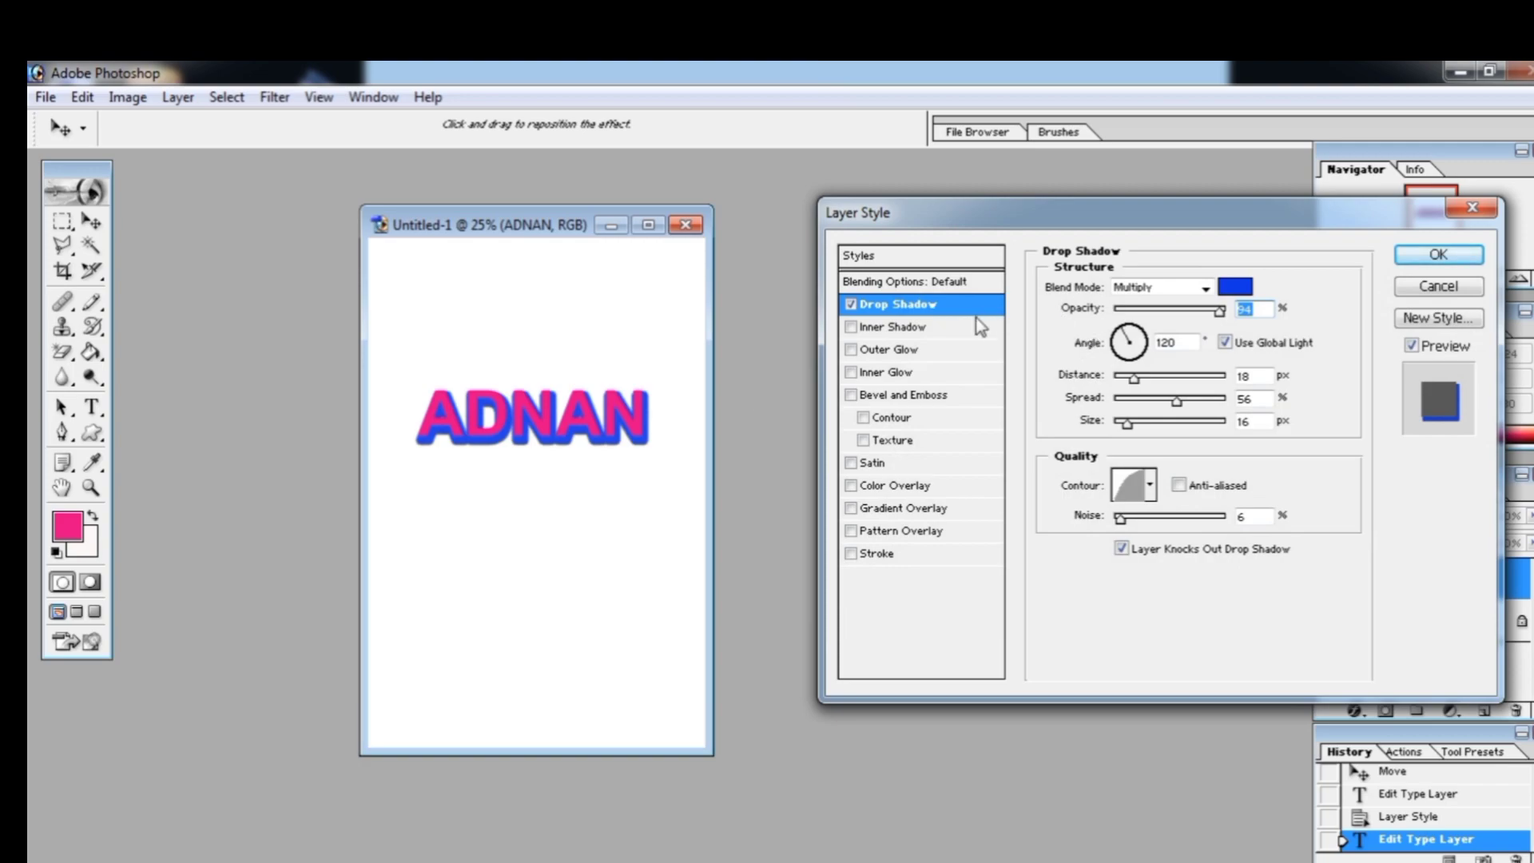
click(851, 327)
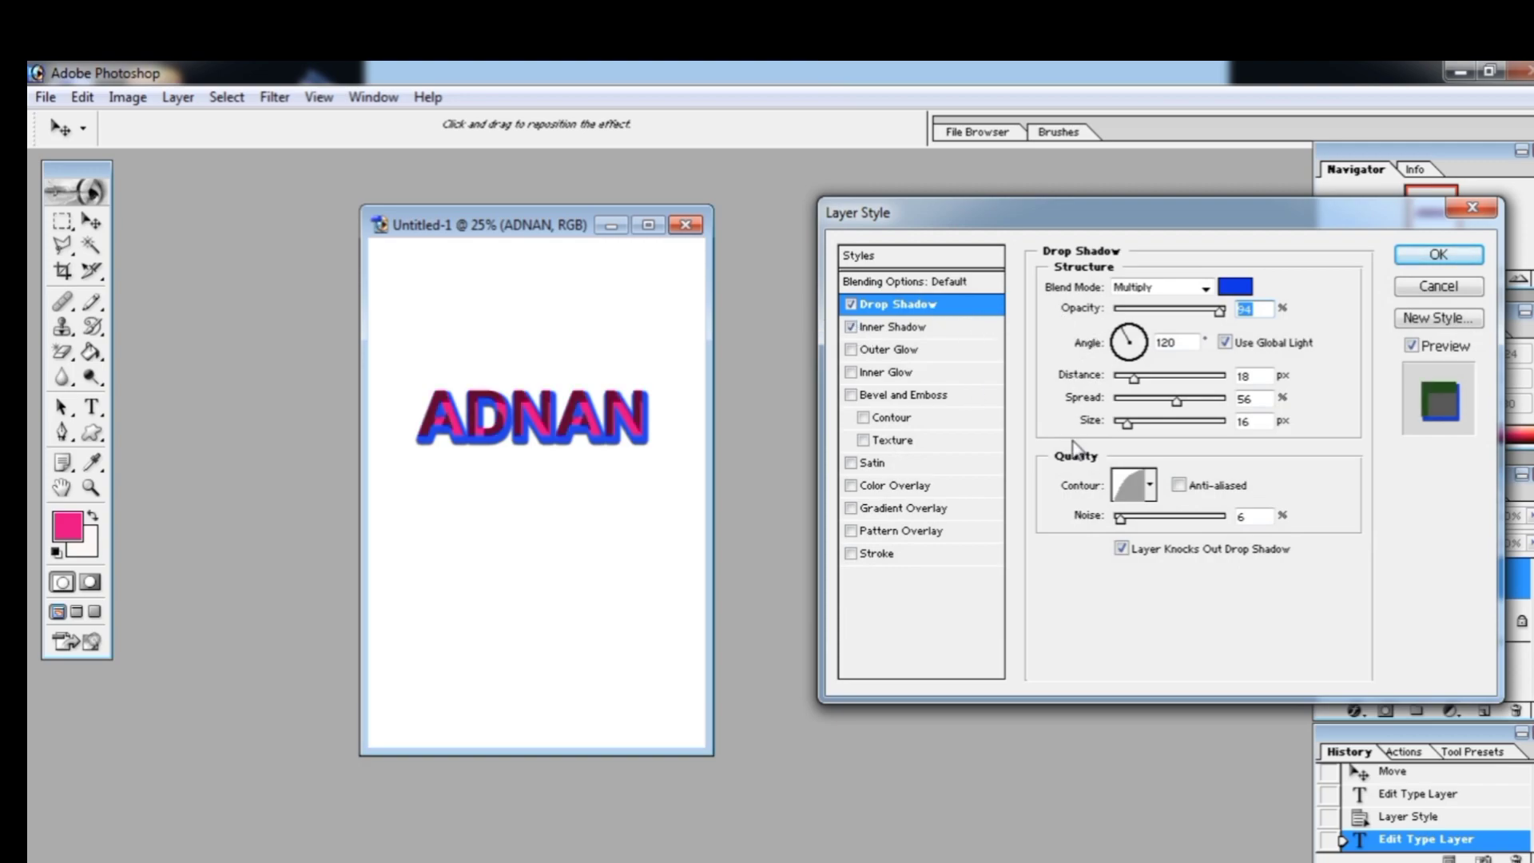
click(1442, 255)
Add a plain pink copy of the text on its own layer below the styled text, and switch to the Move tool.
click(631, 400)
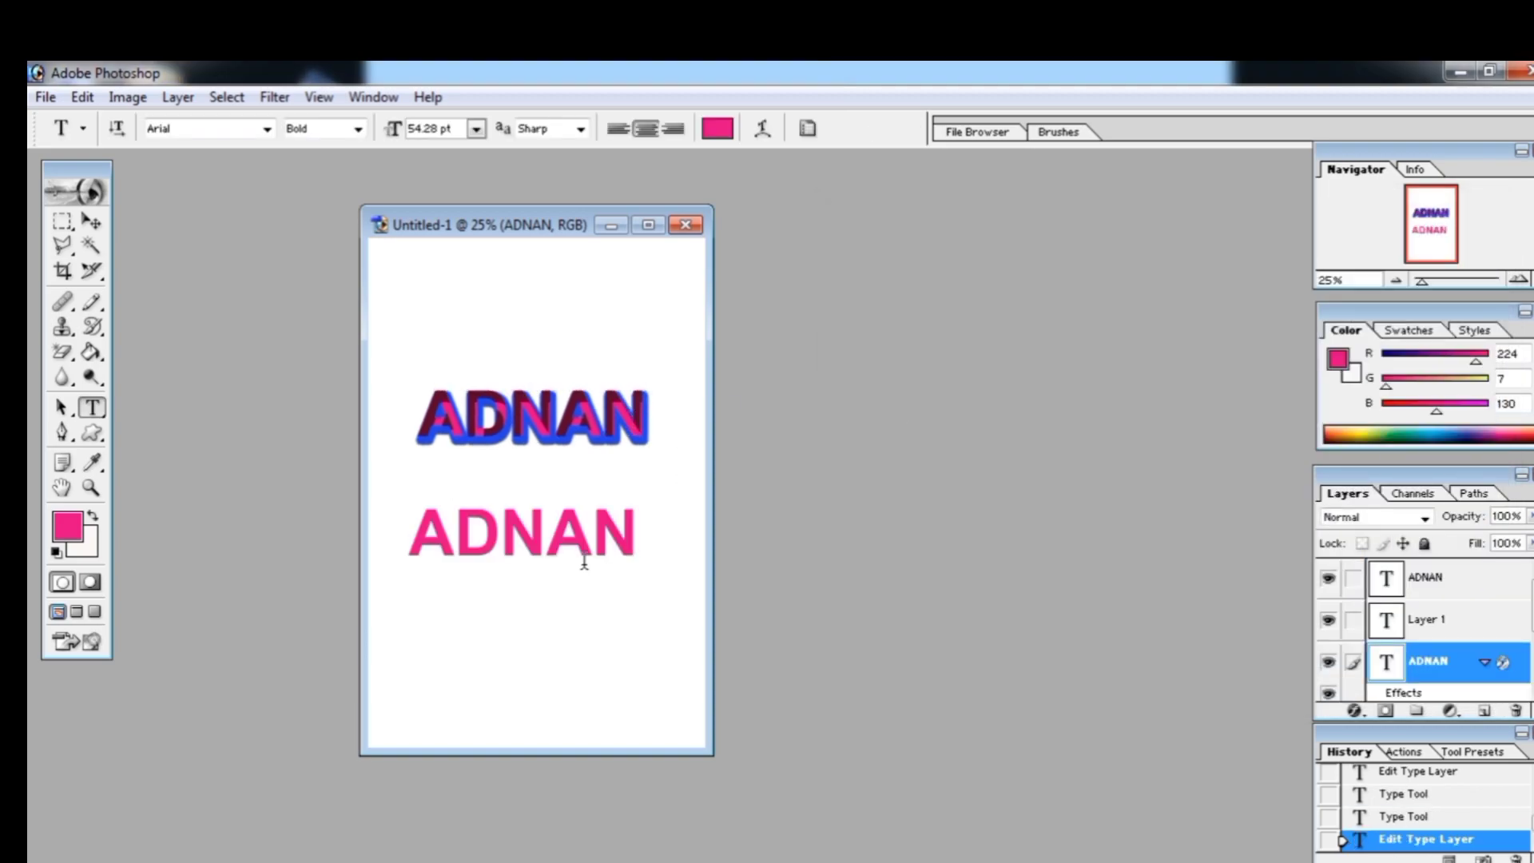
click(584, 563)
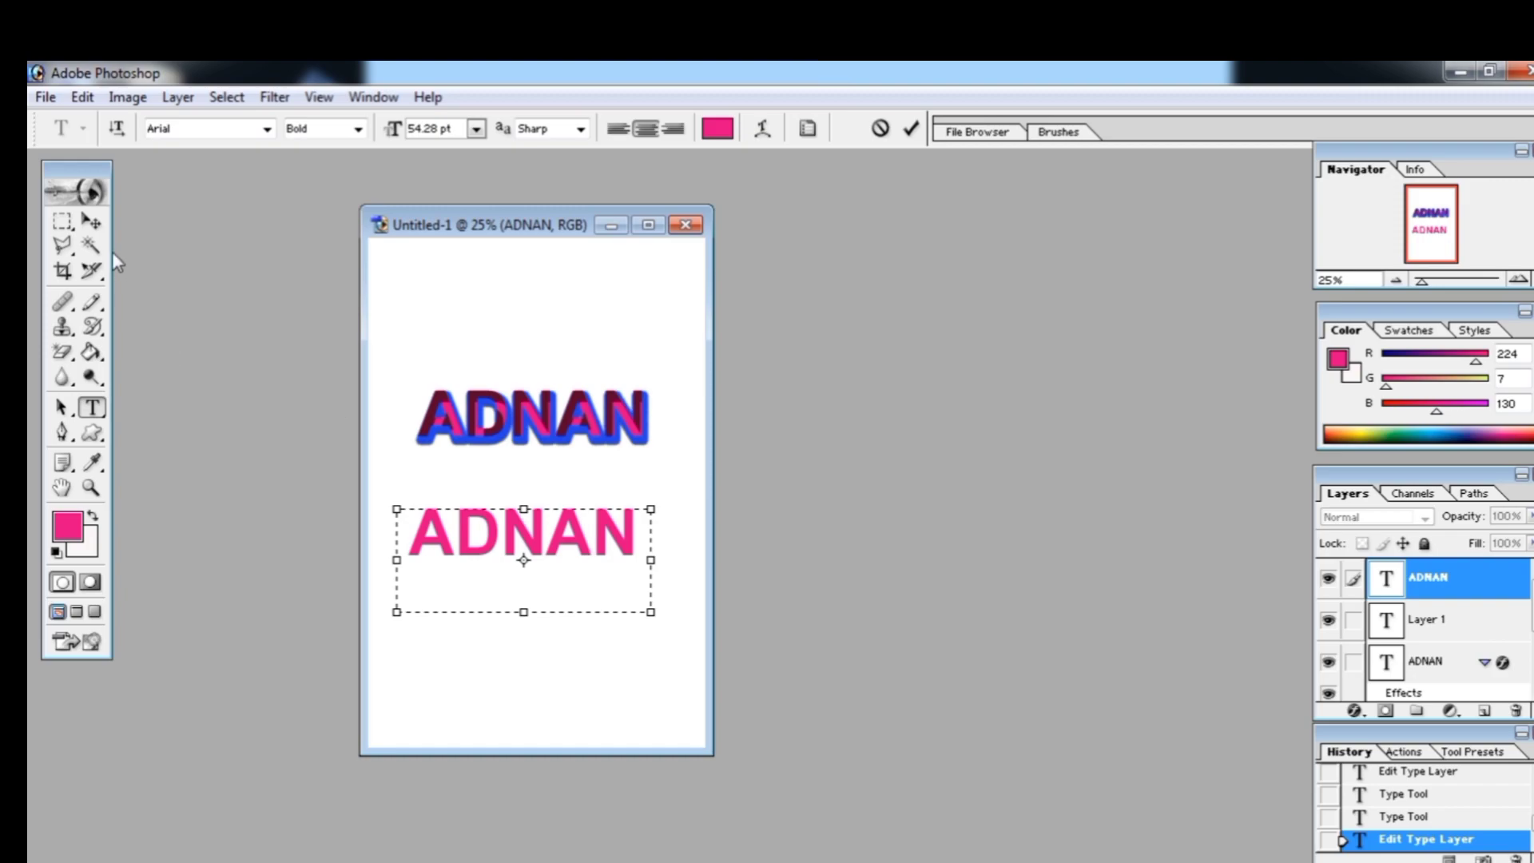
click(94, 224)
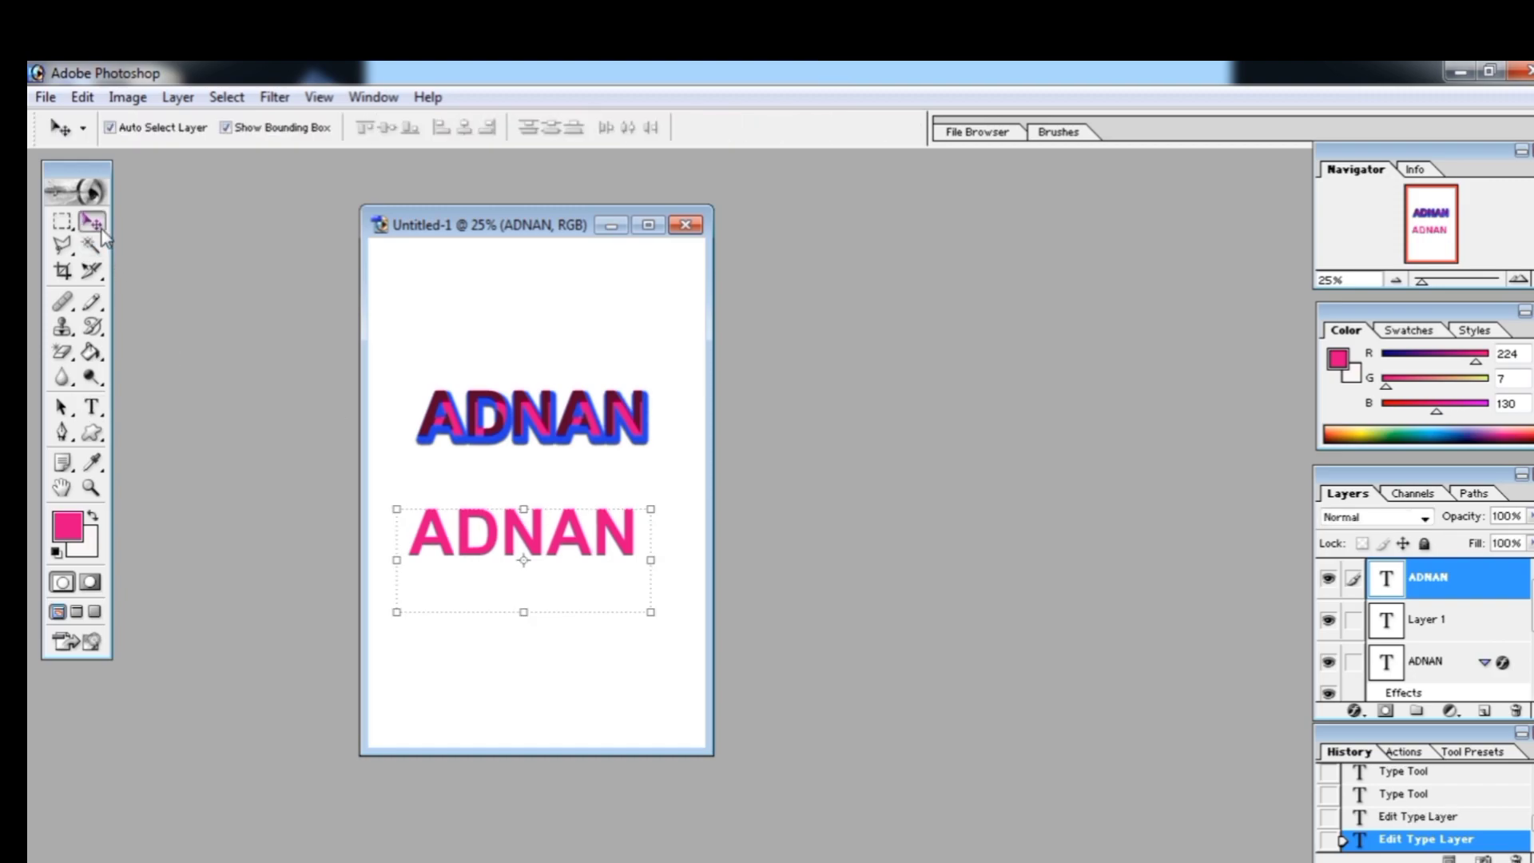
Select the upper text with the shadow effects and copy its layer style.
click(595, 410)
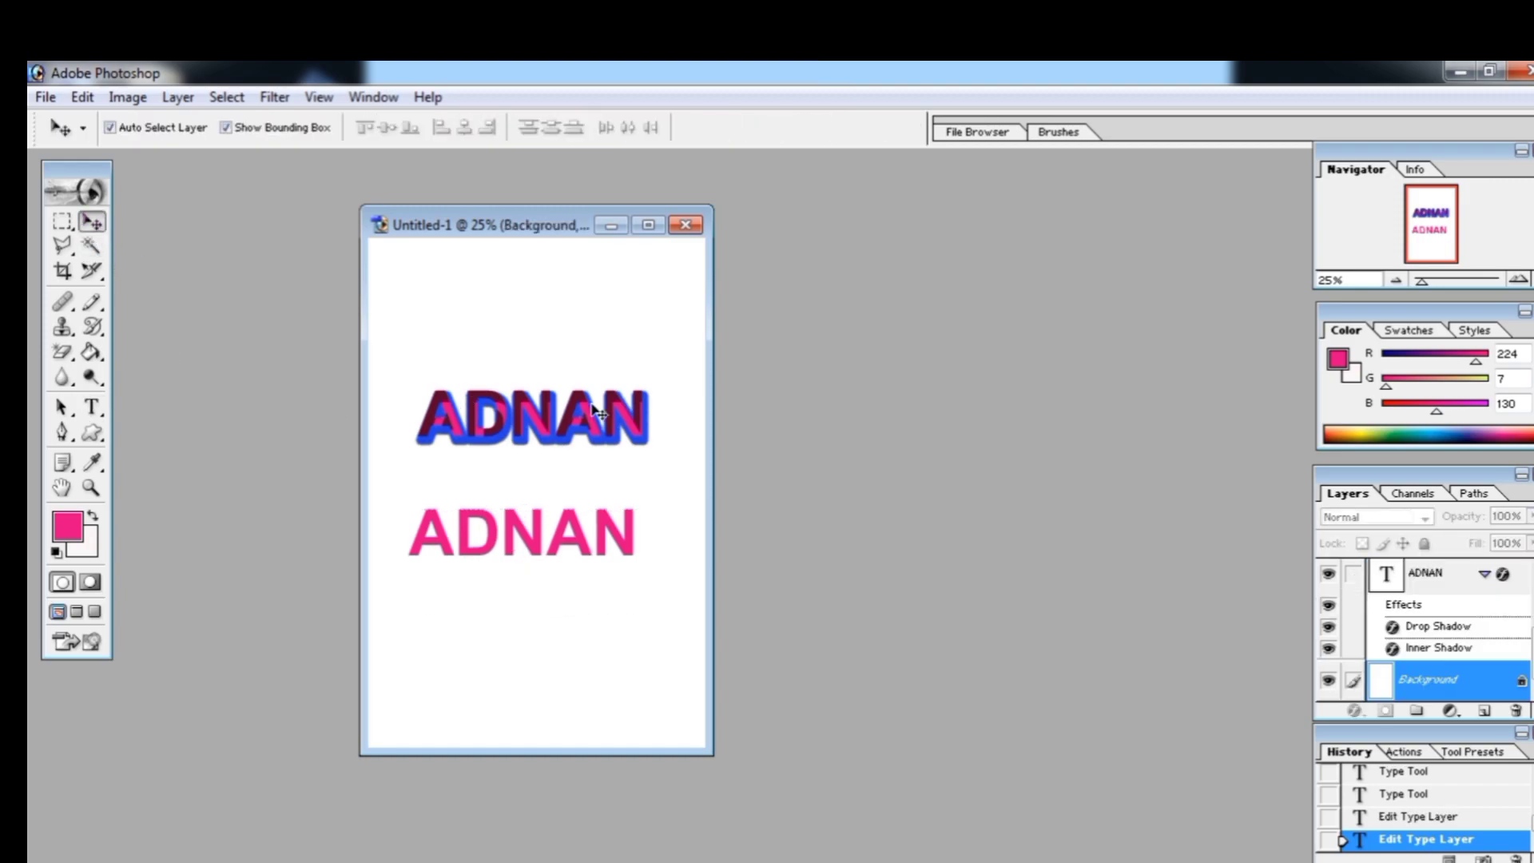
click(559, 437)
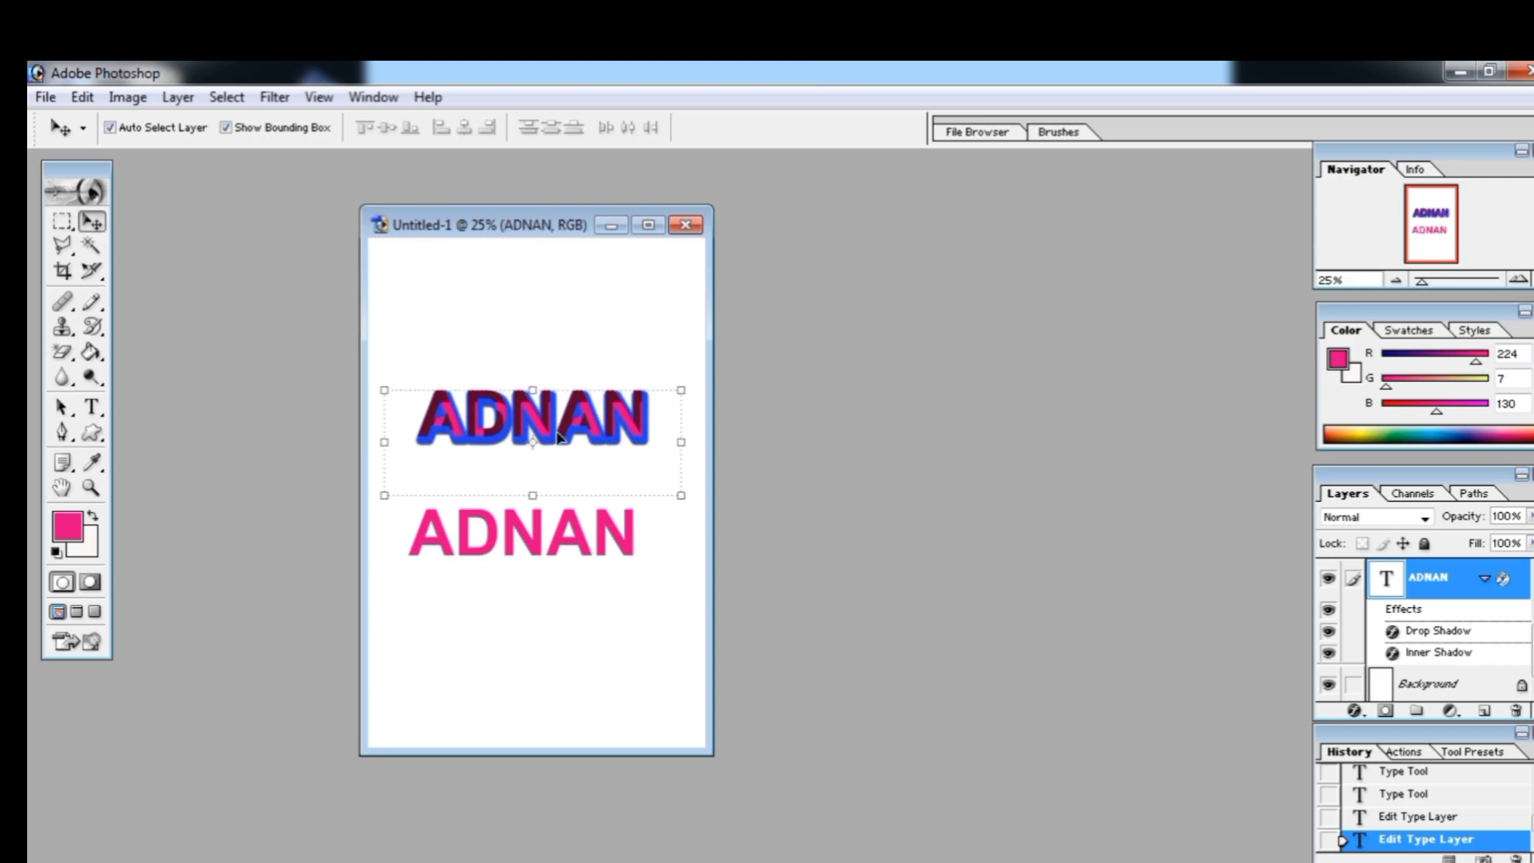
click(179, 97)
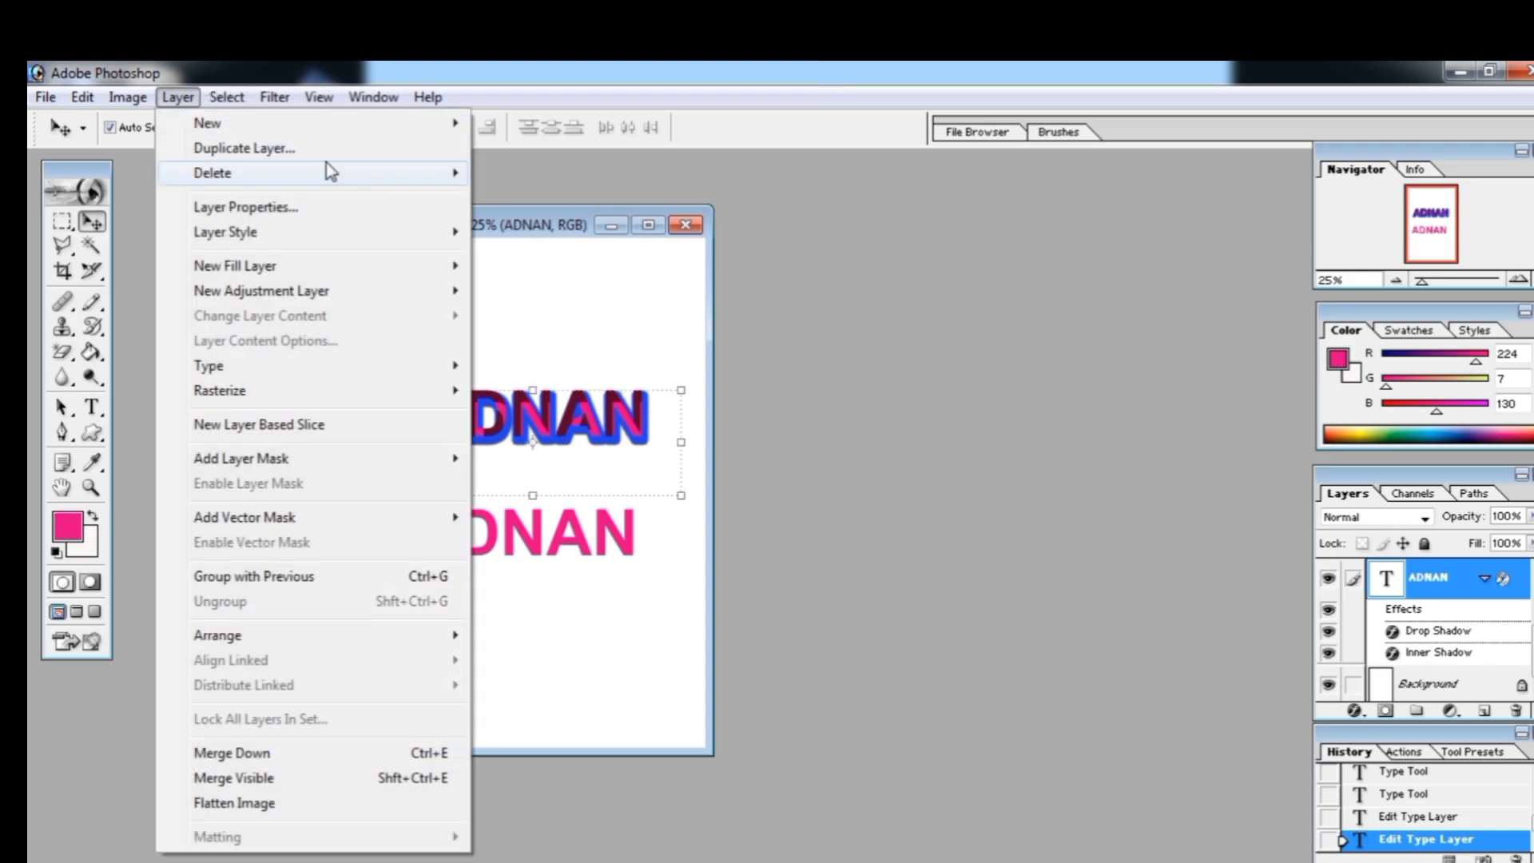
mouse_move(310, 233)
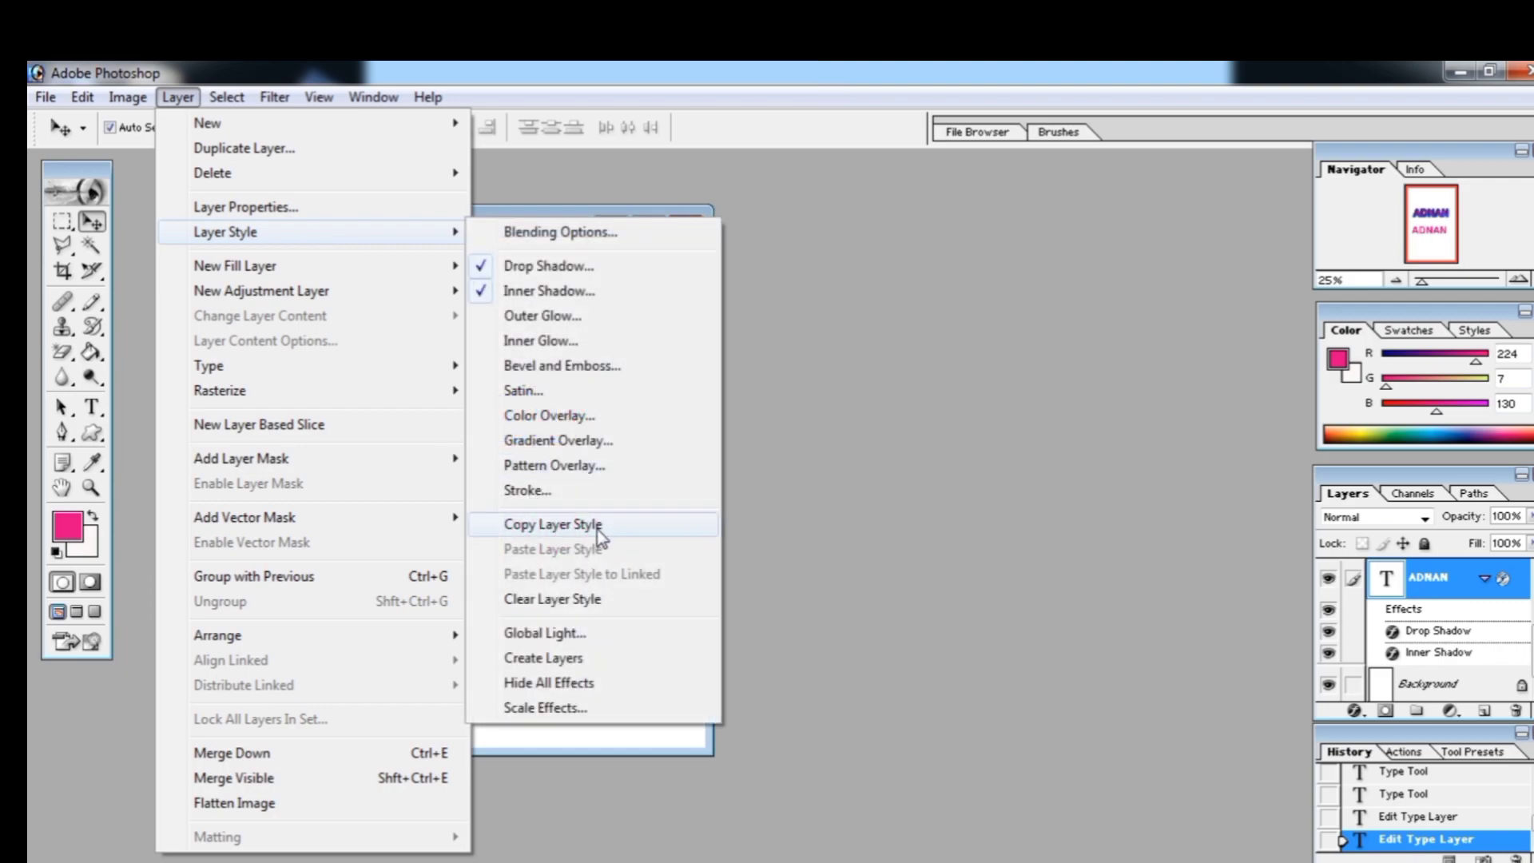
click(554, 524)
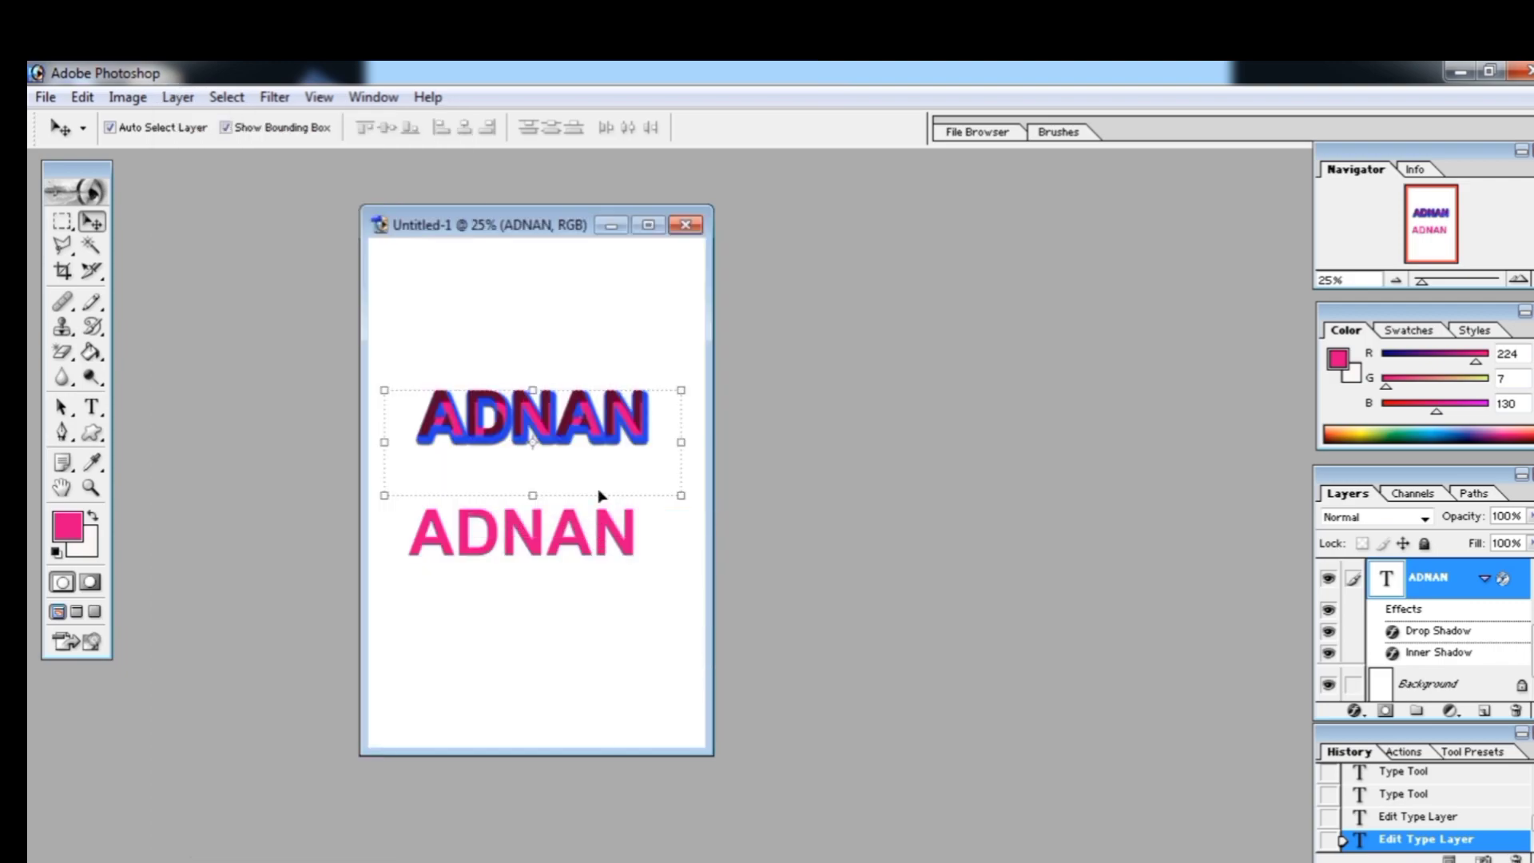
Paste the copied layer style onto the lower text and move that text up close beneath the upper one.
click(601, 535)
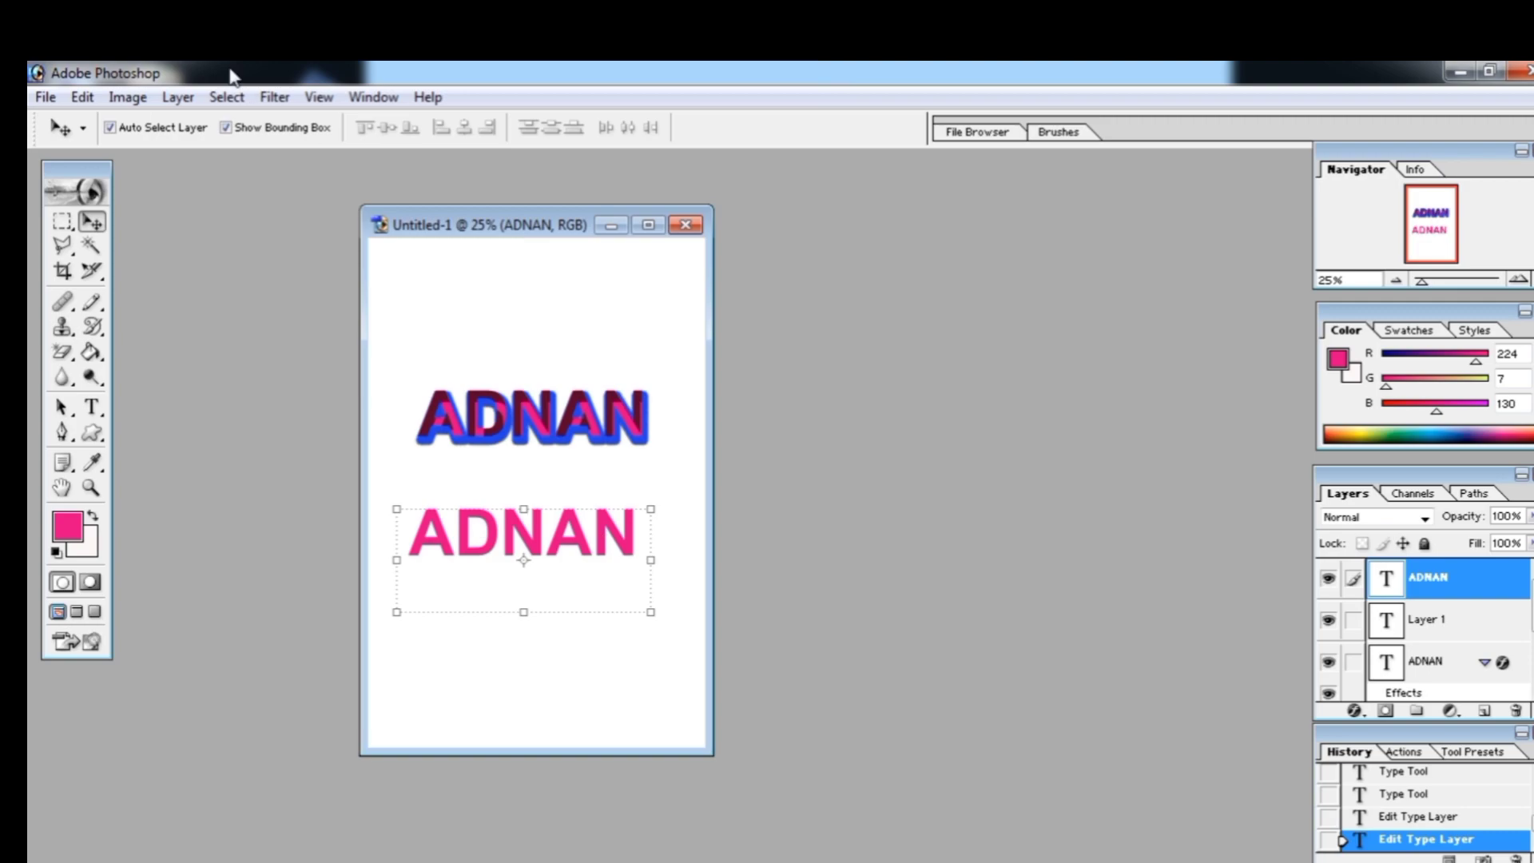
click(178, 97)
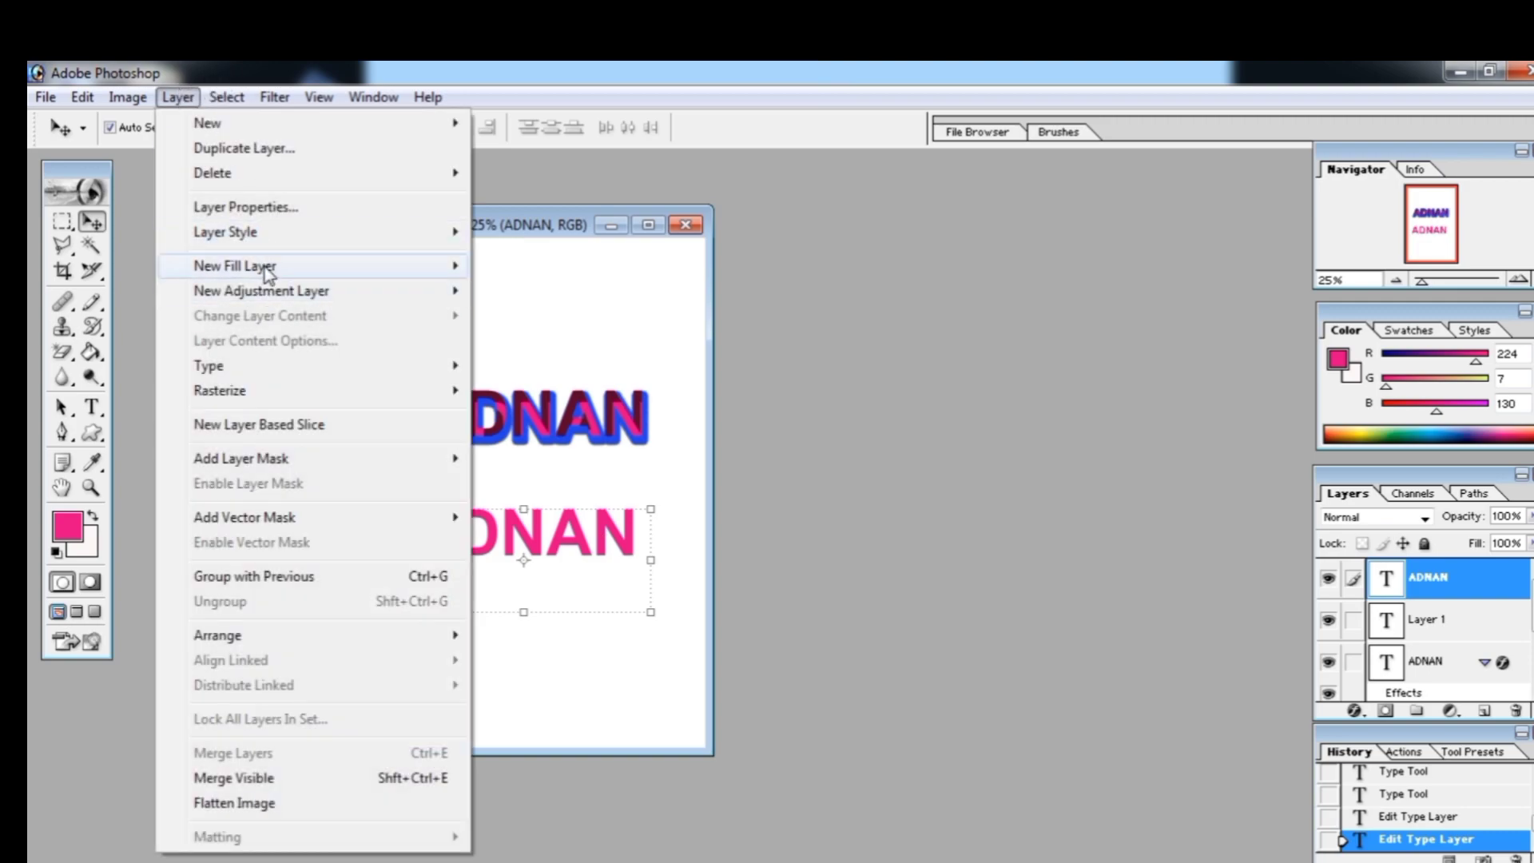
mouse_move(270, 233)
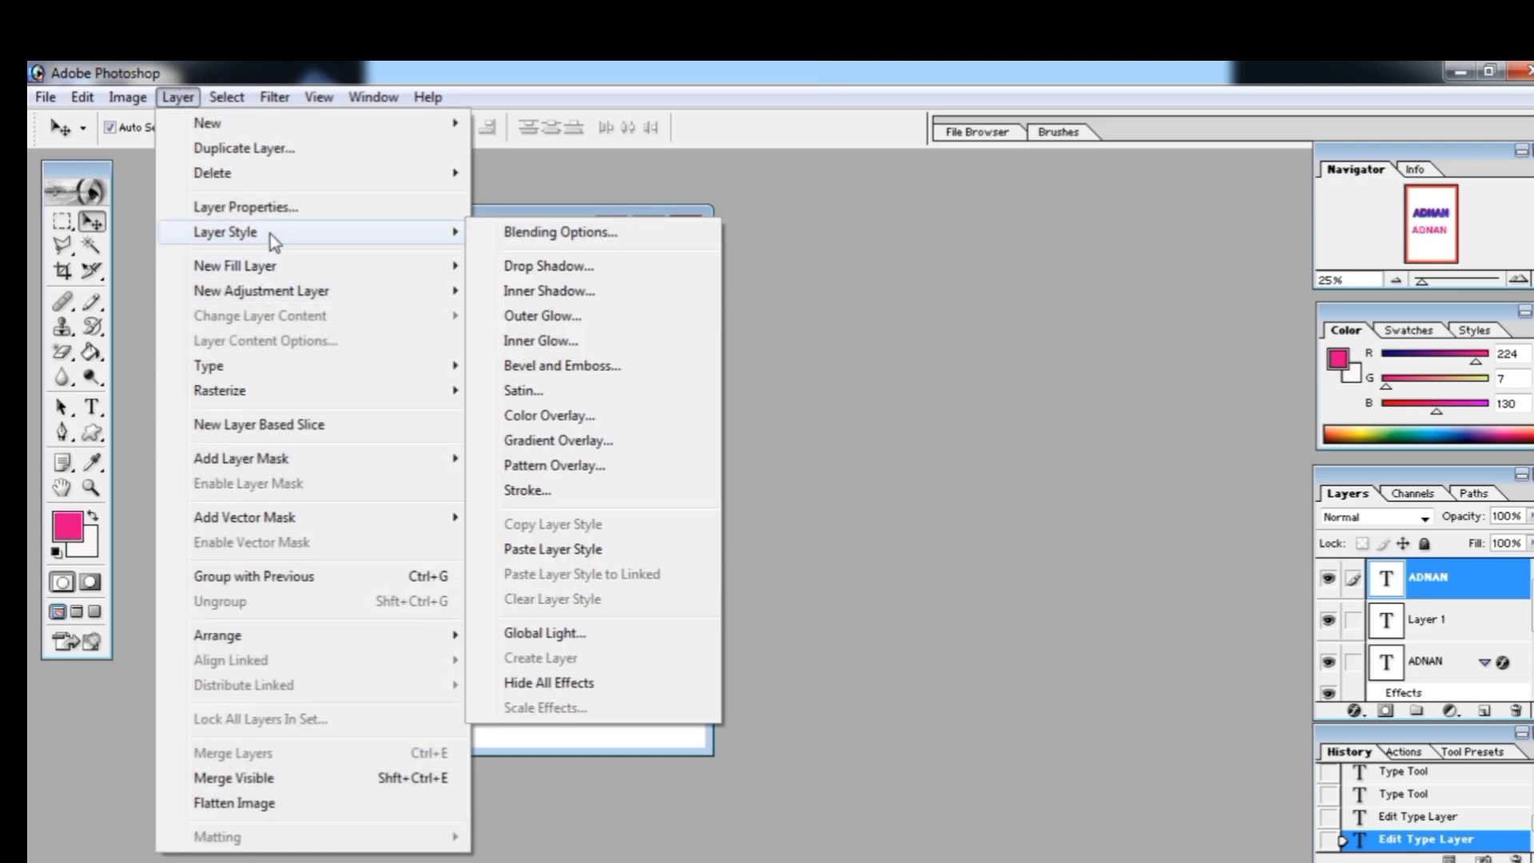
click(568, 550)
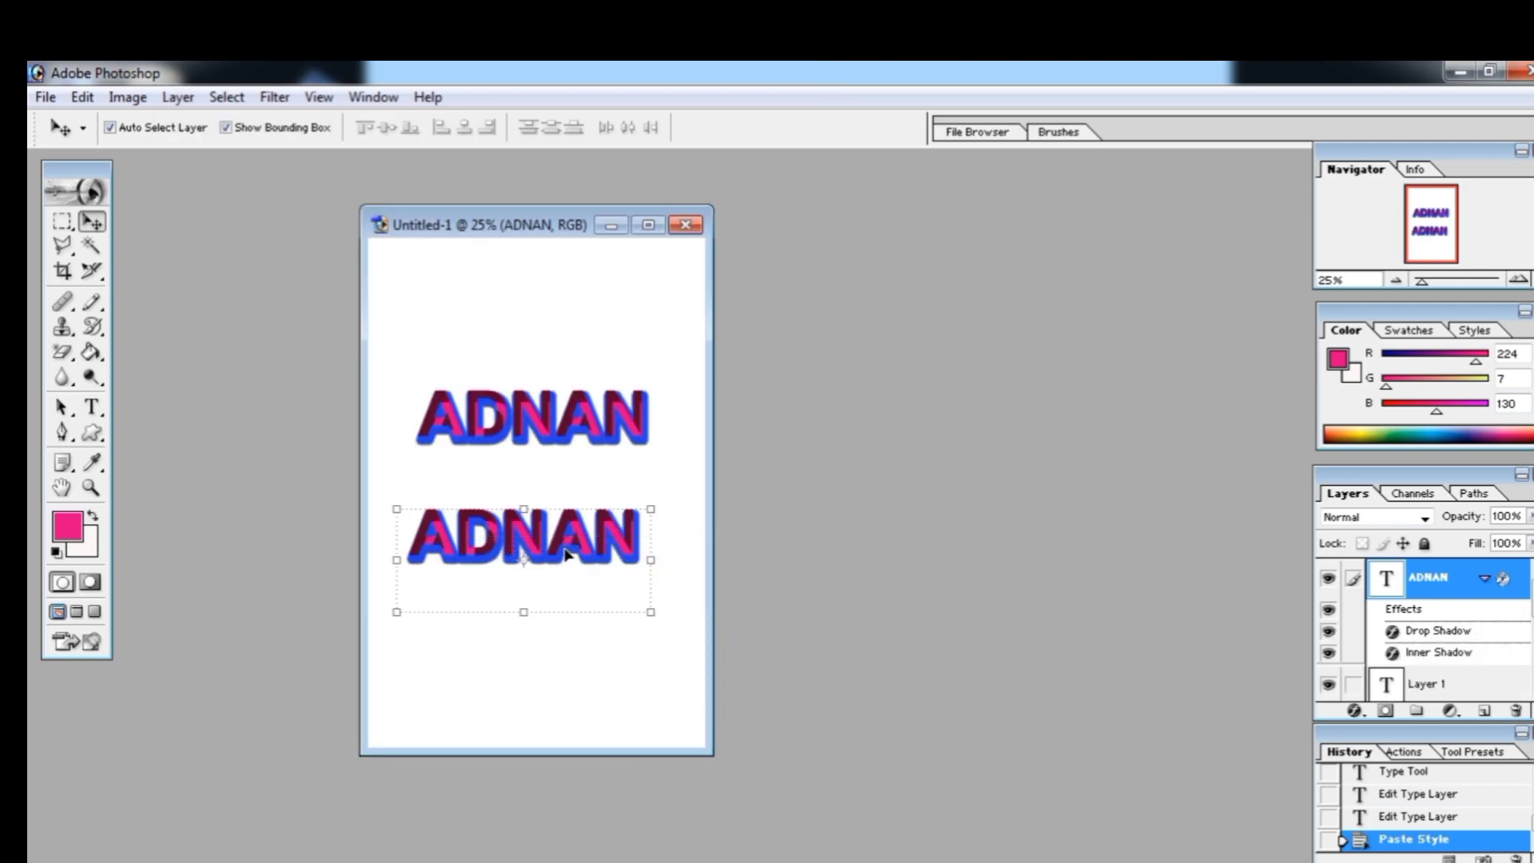
mouse_move(565, 551)
mouse_down()
mouse_move(565, 563)
mouse_move(566, 495)
mouse_move(570, 551)
mouse_up()
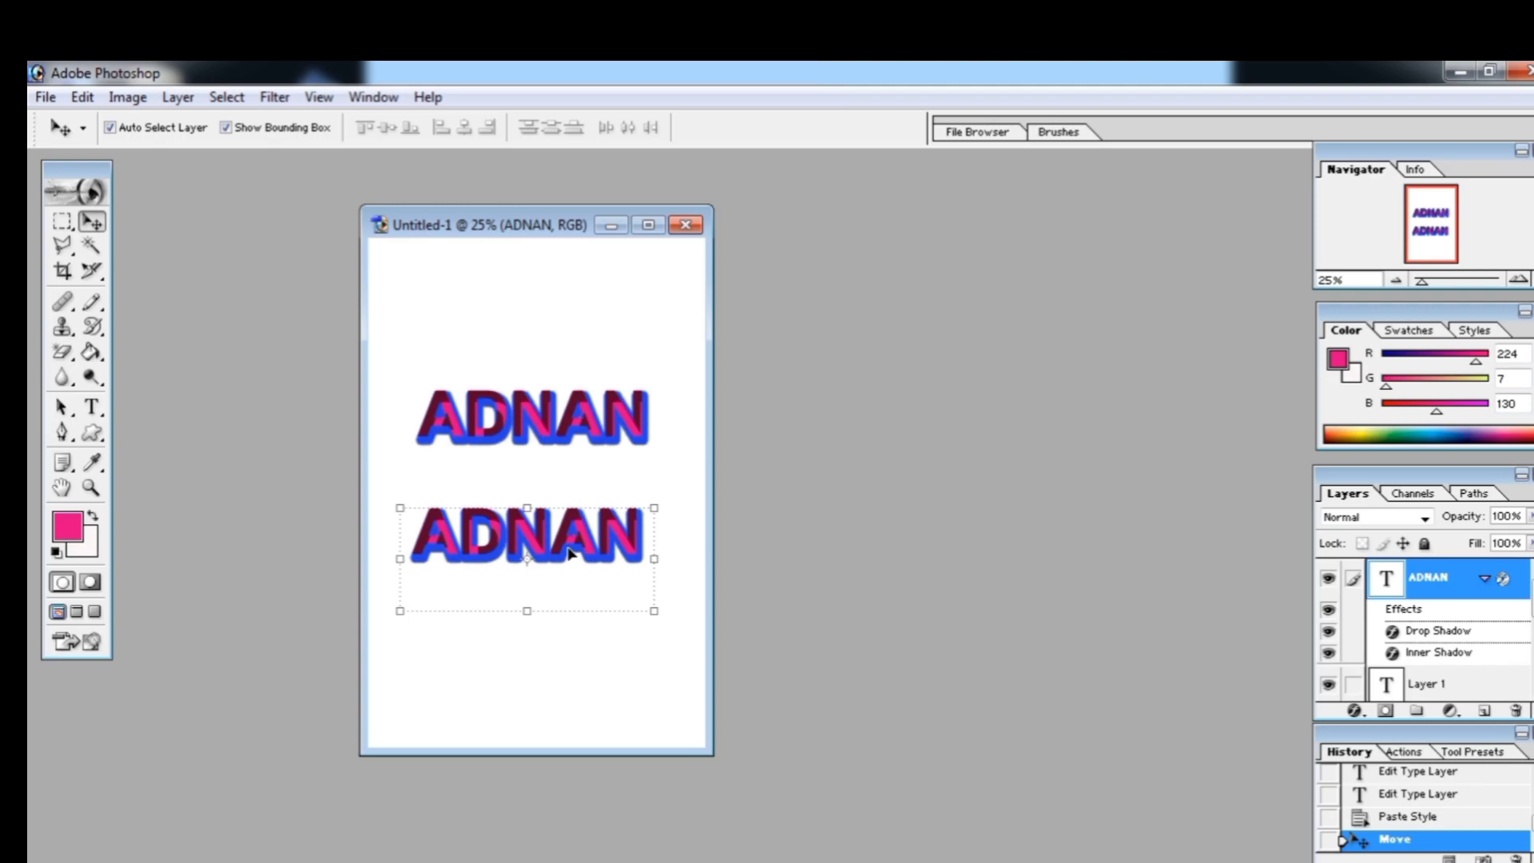
drag(570, 551, 571, 509)
Clear the layer style from the lower text and move it down slightly.
click(177, 96)
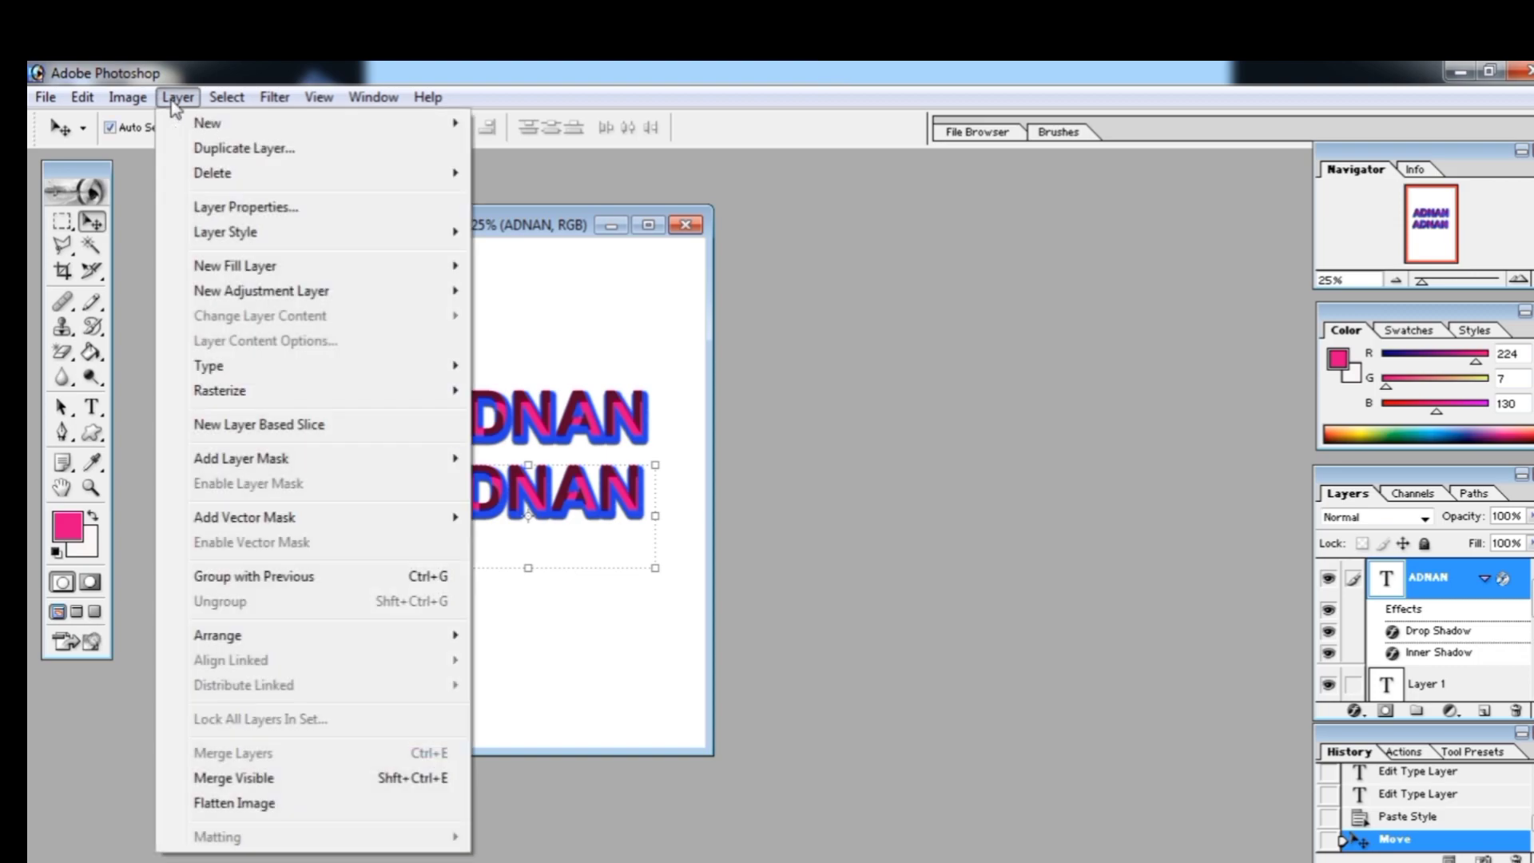
mouse_move(249, 243)
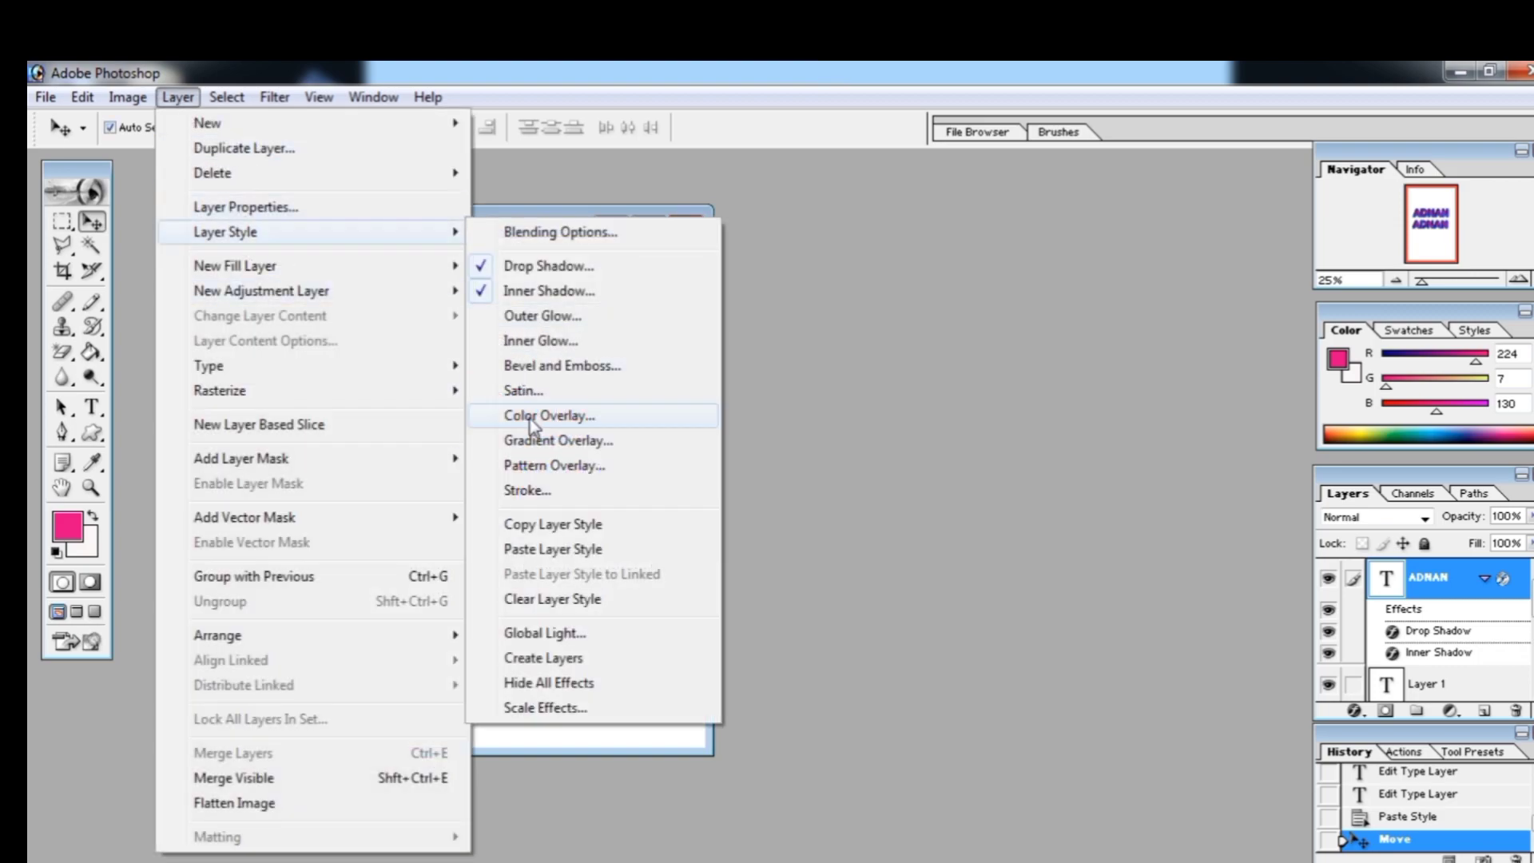
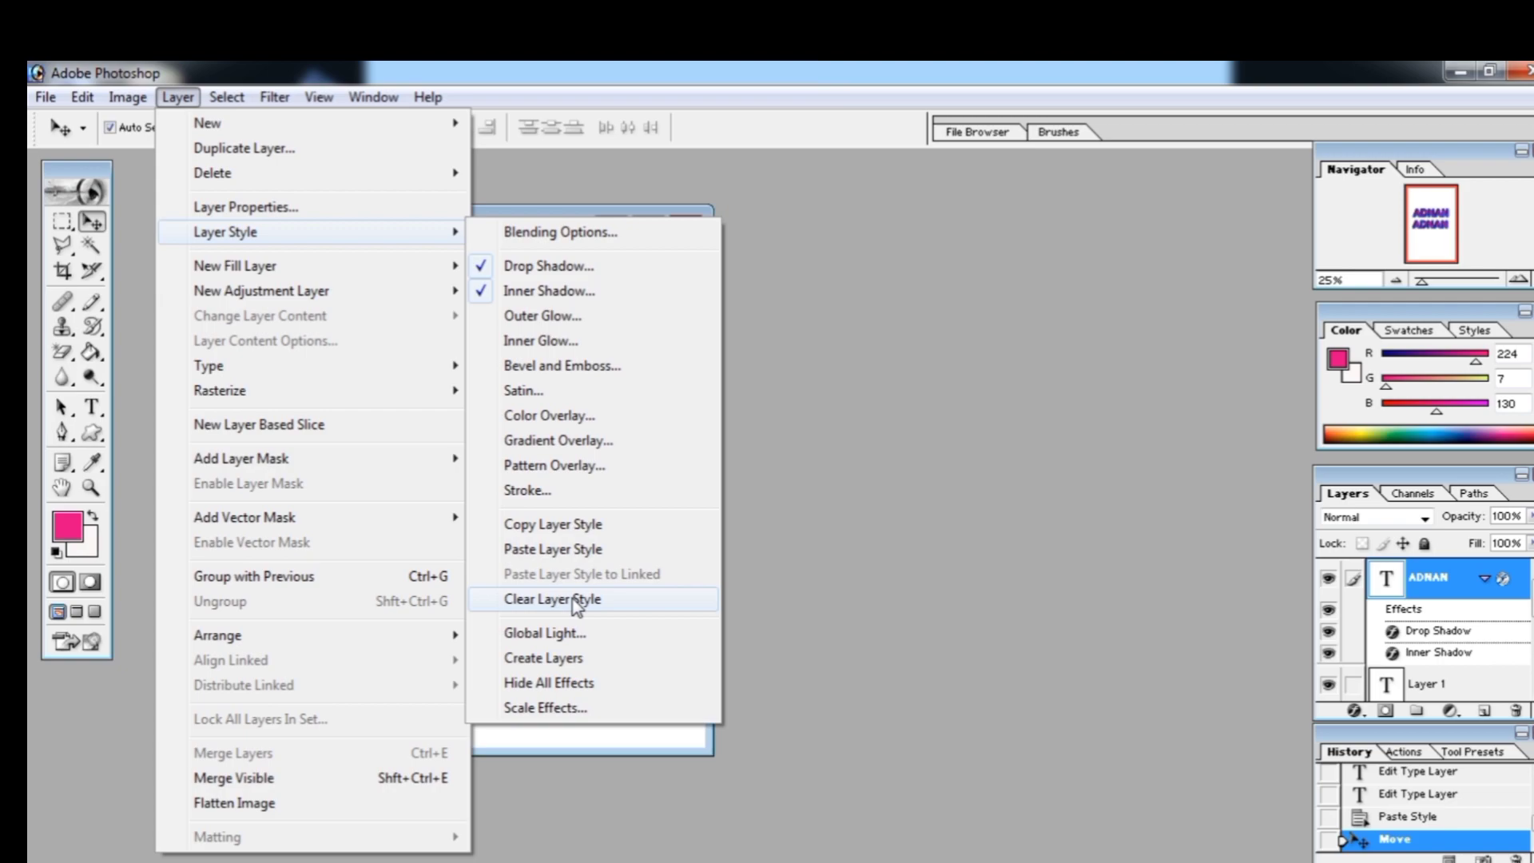
click(577, 601)
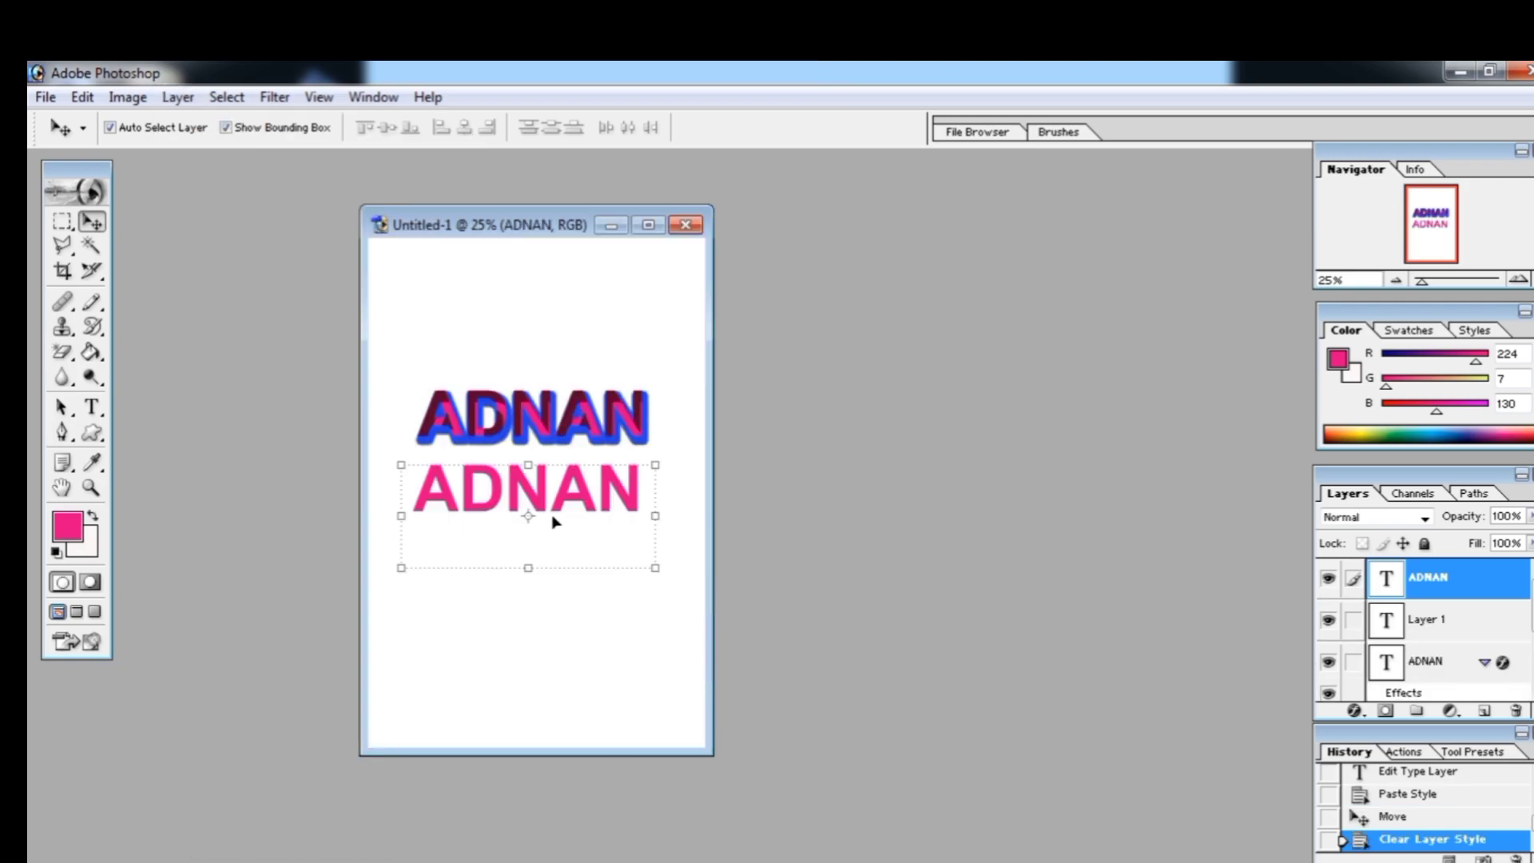
mouse_move(553, 521)
mouse_down()
mouse_move(565, 554)
mouse_move(557, 540)
mouse_up()
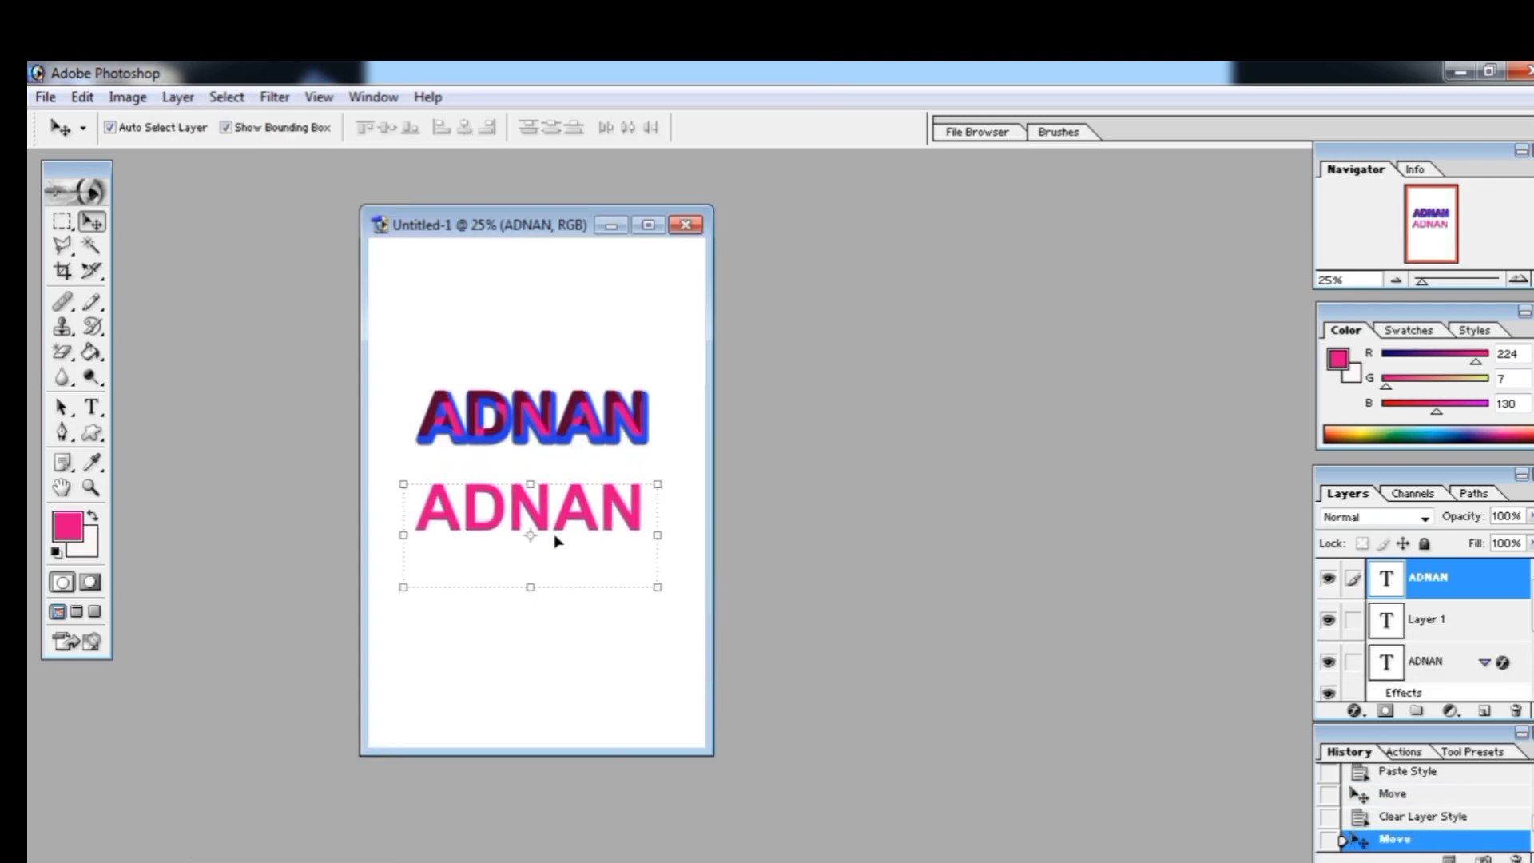
Apply a Global Light setting for the layer effects and select the upper text with the shadows.
click(177, 97)
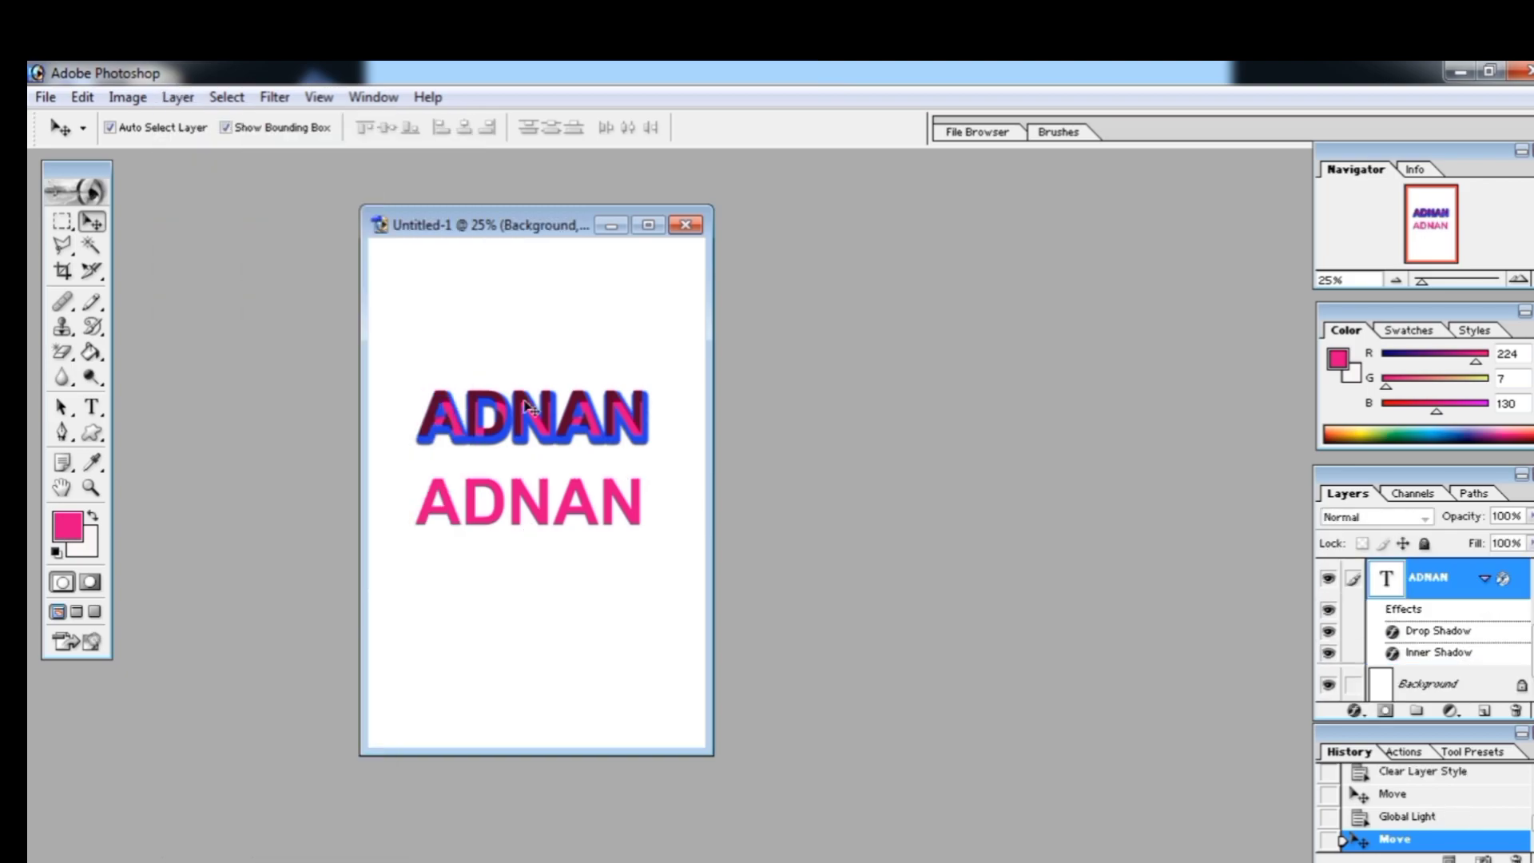
click(527, 408)
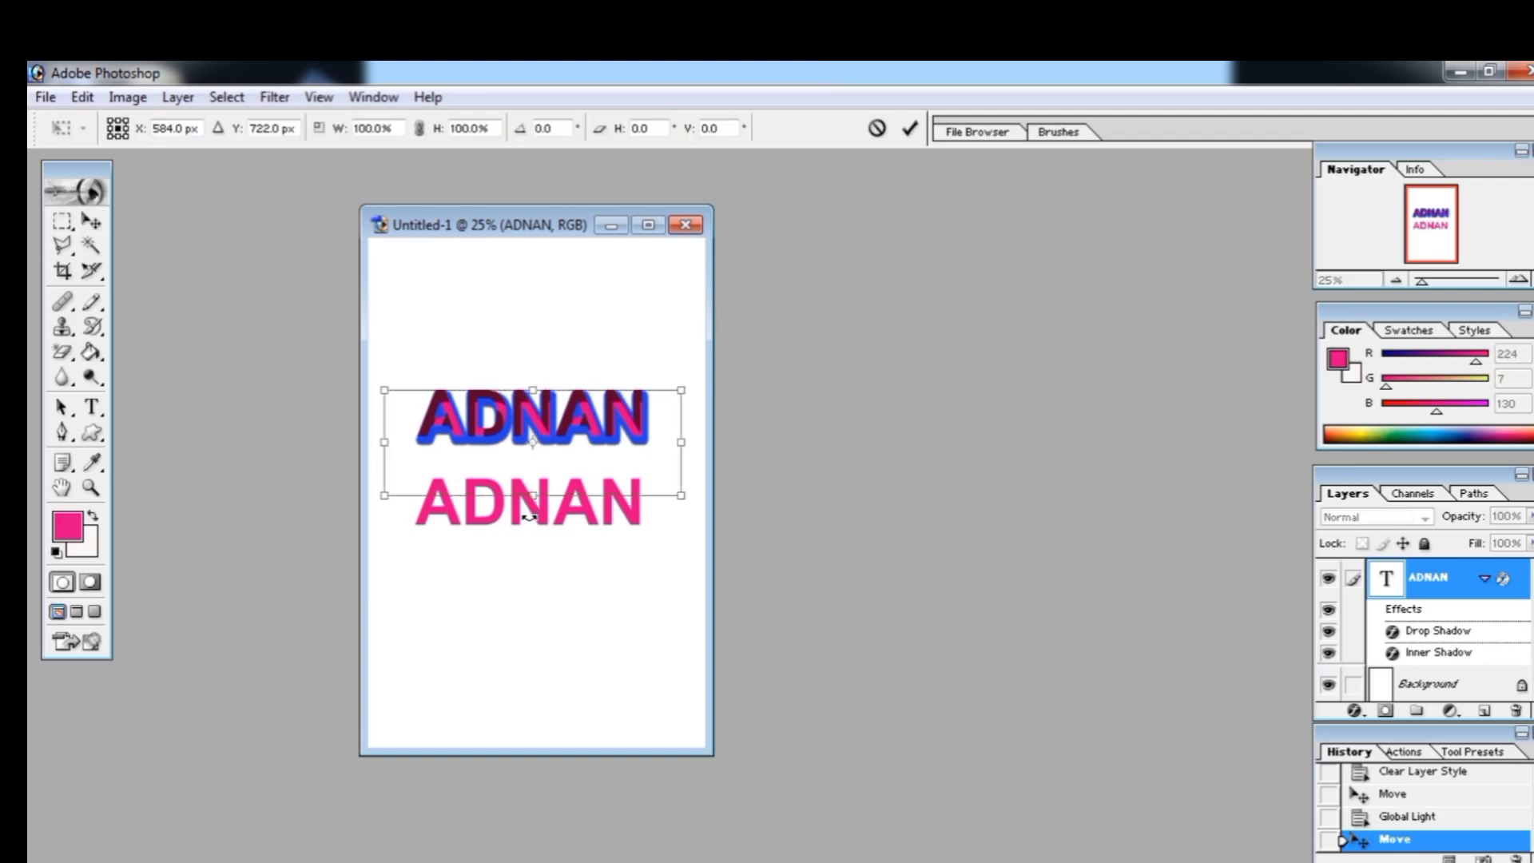
click(910, 129)
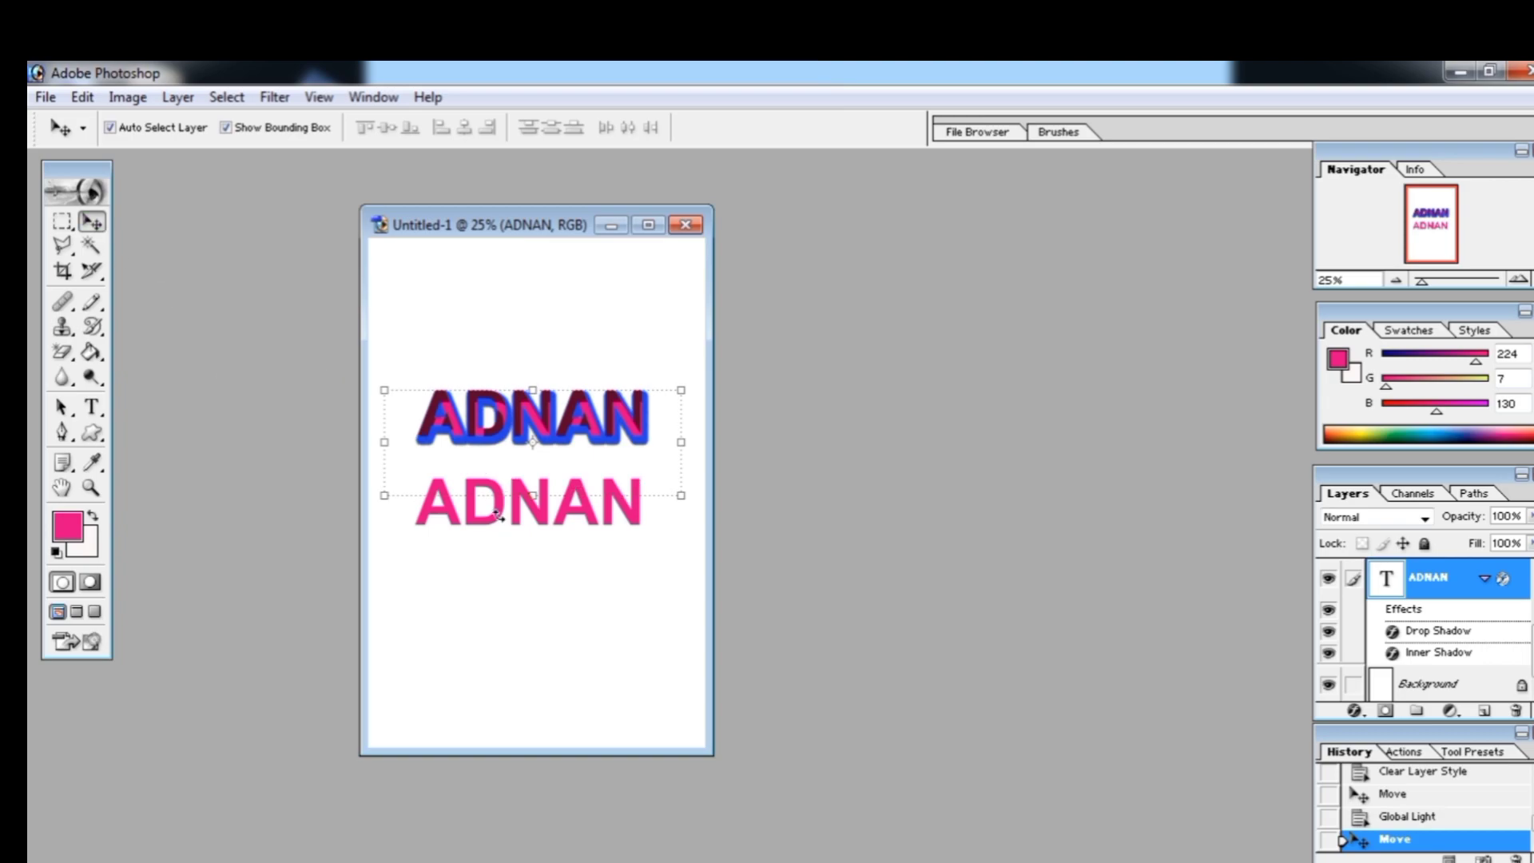
key(ctrl+t)
drag(505, 527, 552, 389)
key(ctrl+z)
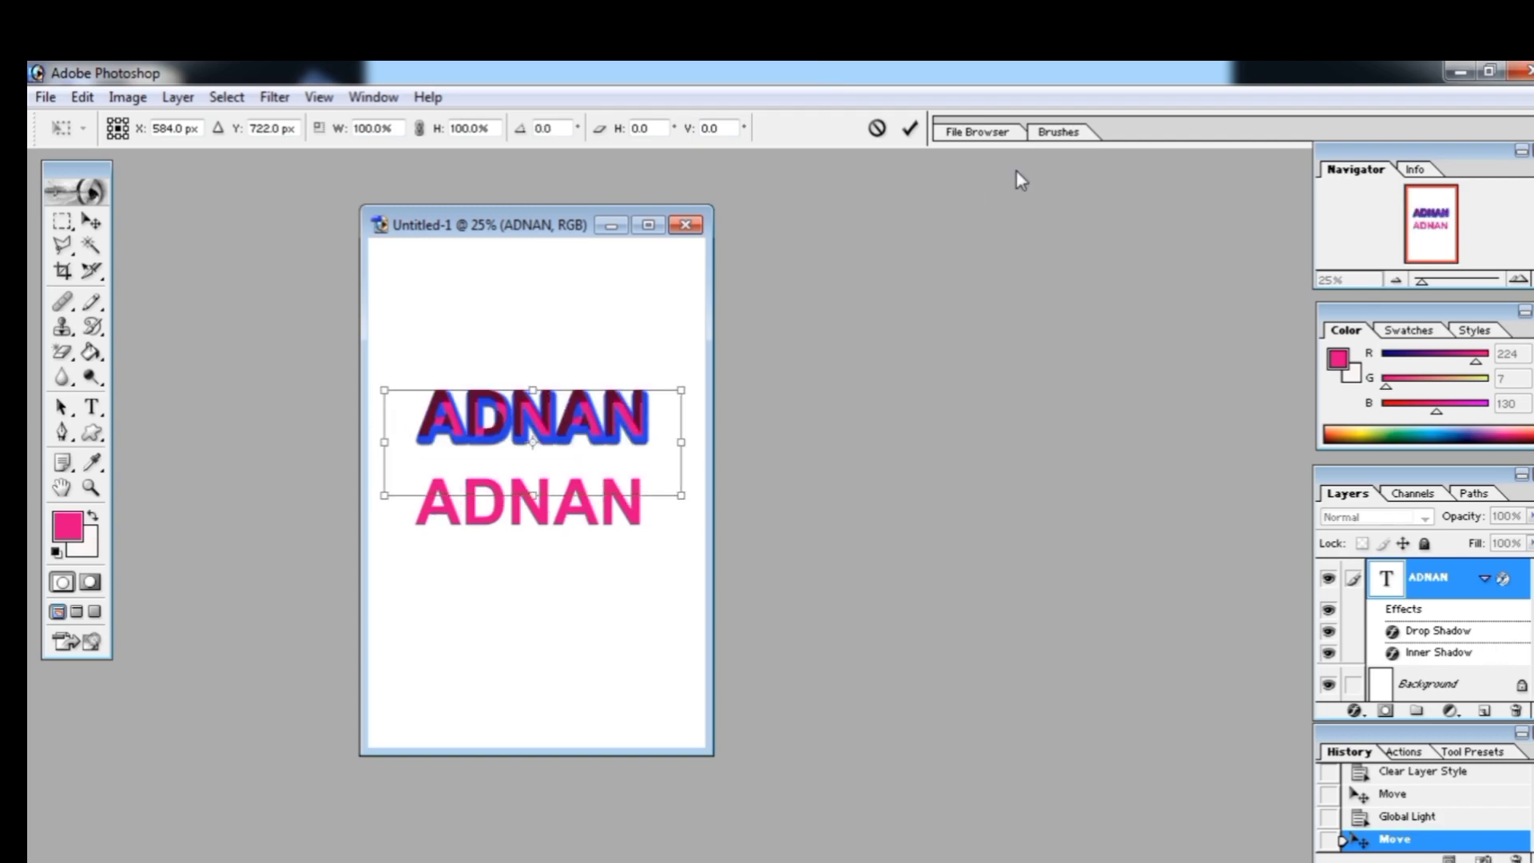
click(912, 129)
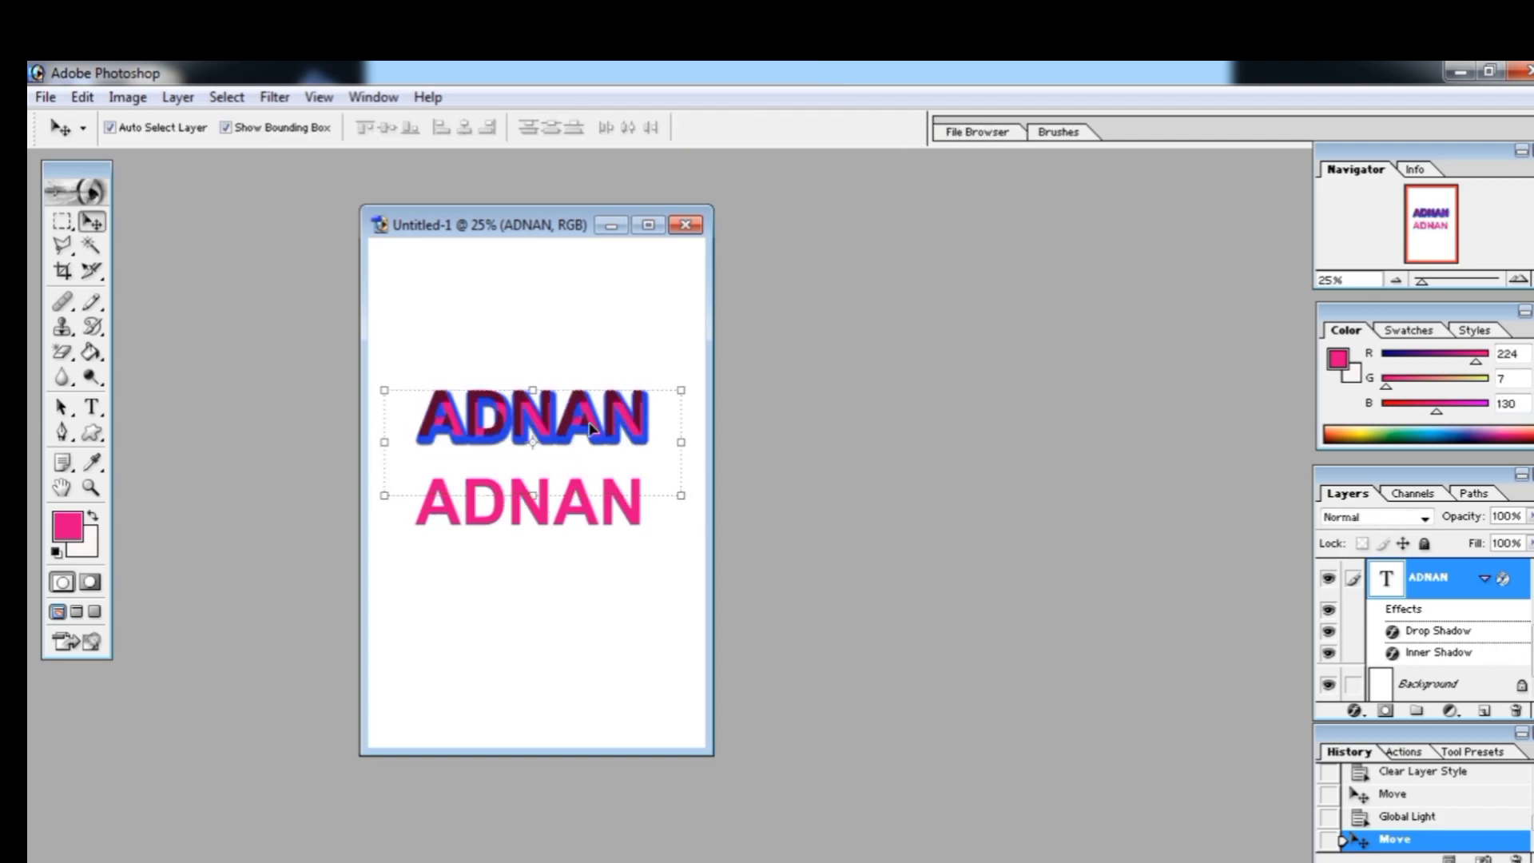
Move the shadowed text up near the top of the page and set the Global Light to a 95° angle and 22° altitude.
drag(593, 431, 592, 330)
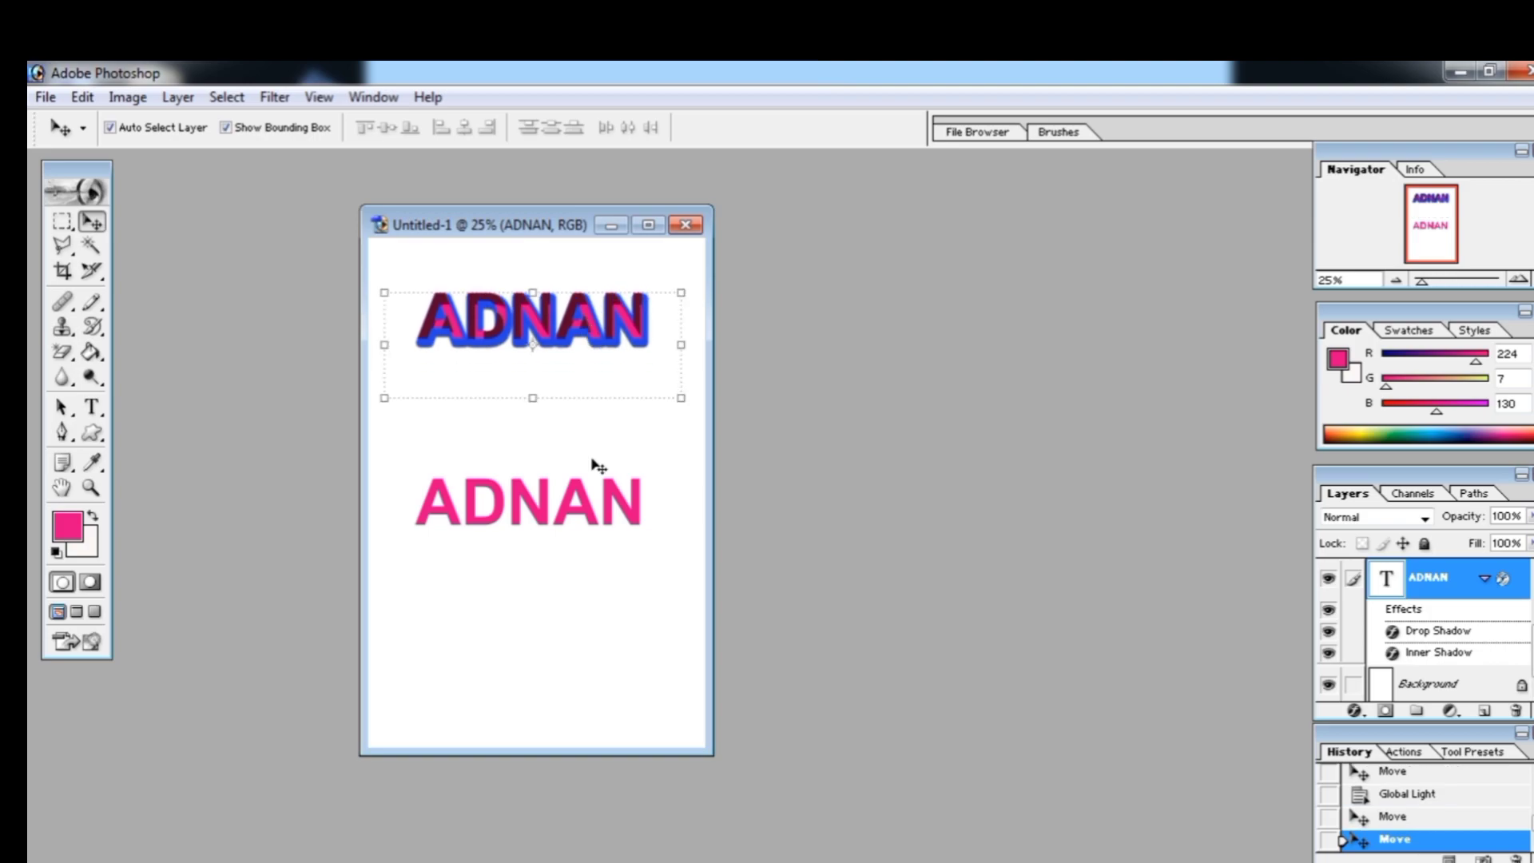
click(575, 496)
click(177, 96)
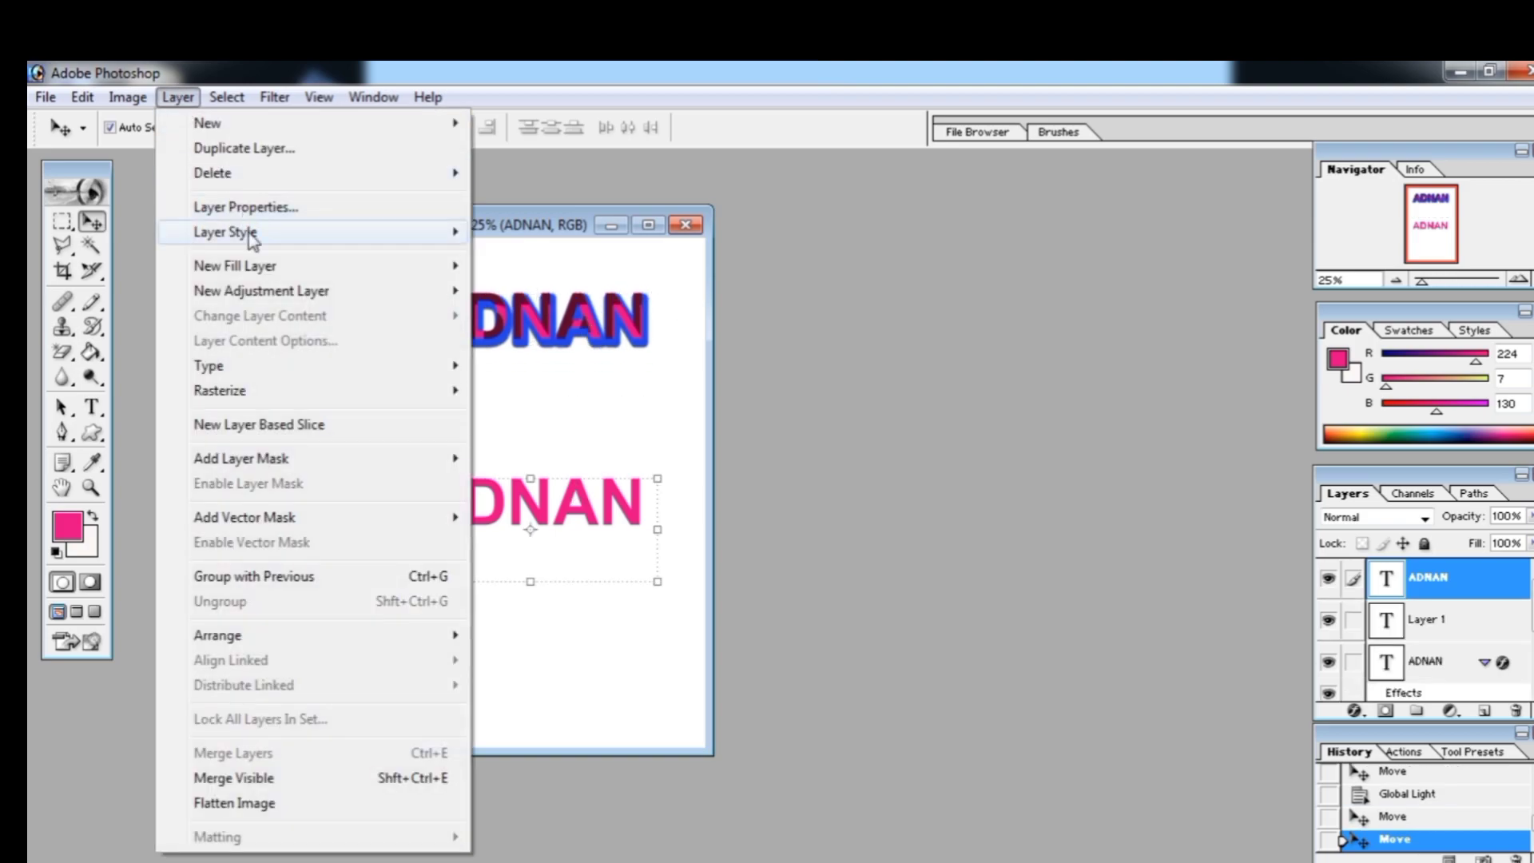
mouse_move(259, 234)
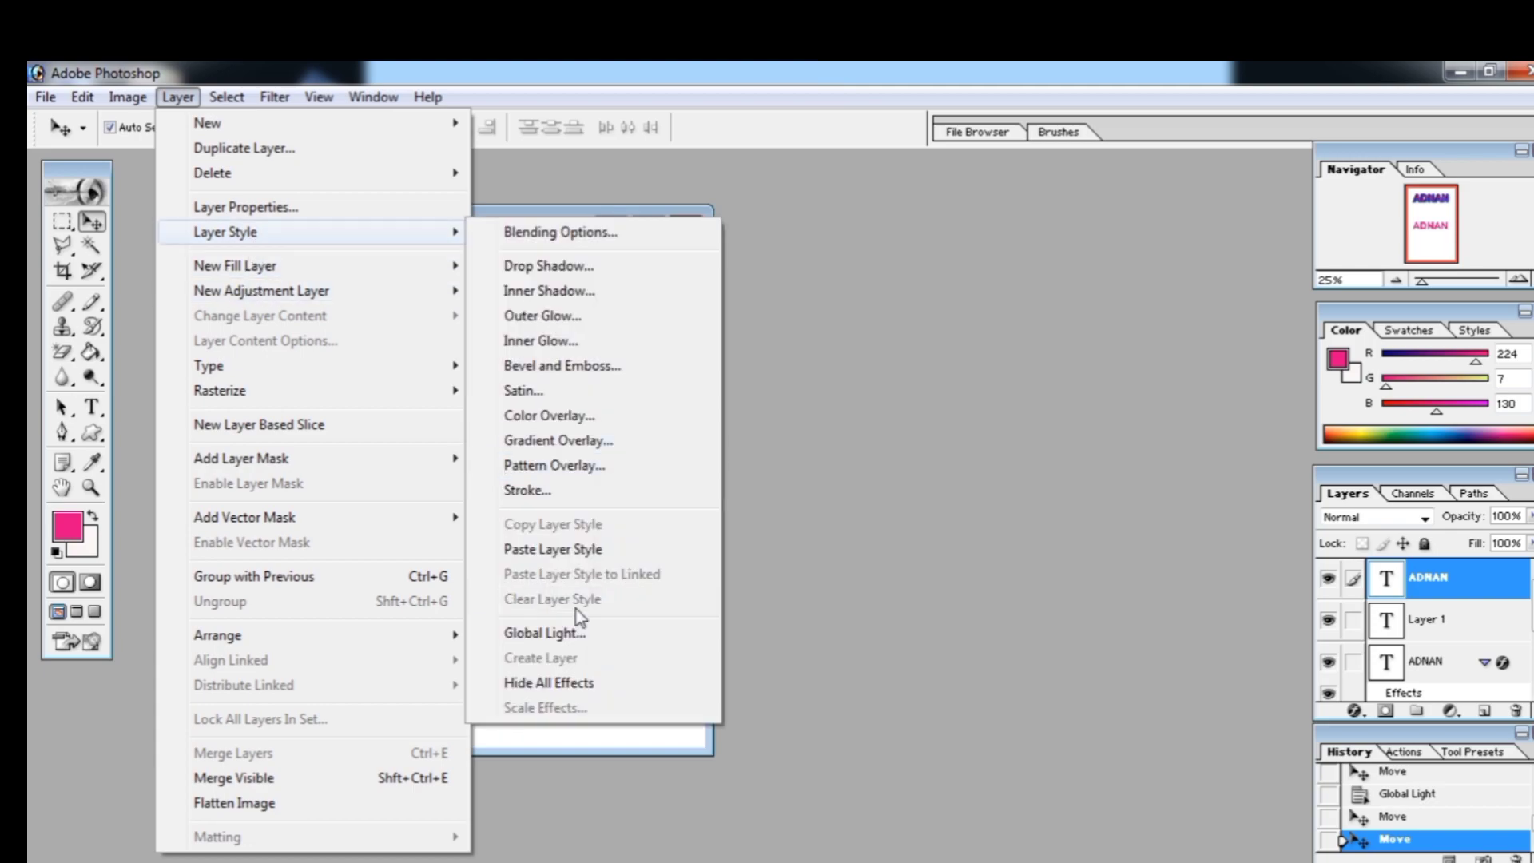
click(569, 634)
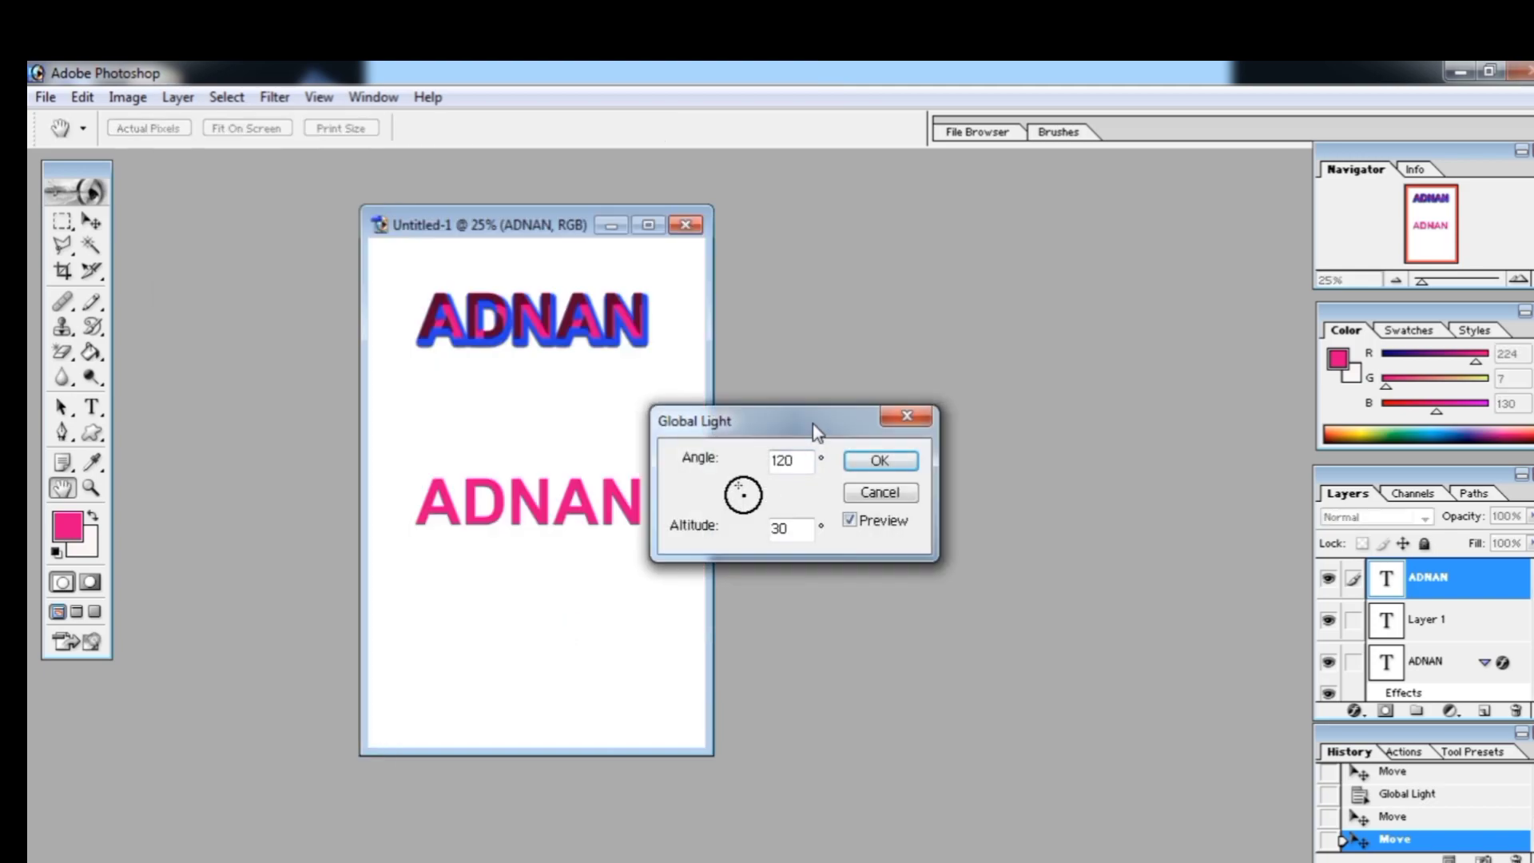
drag(813, 429, 925, 436)
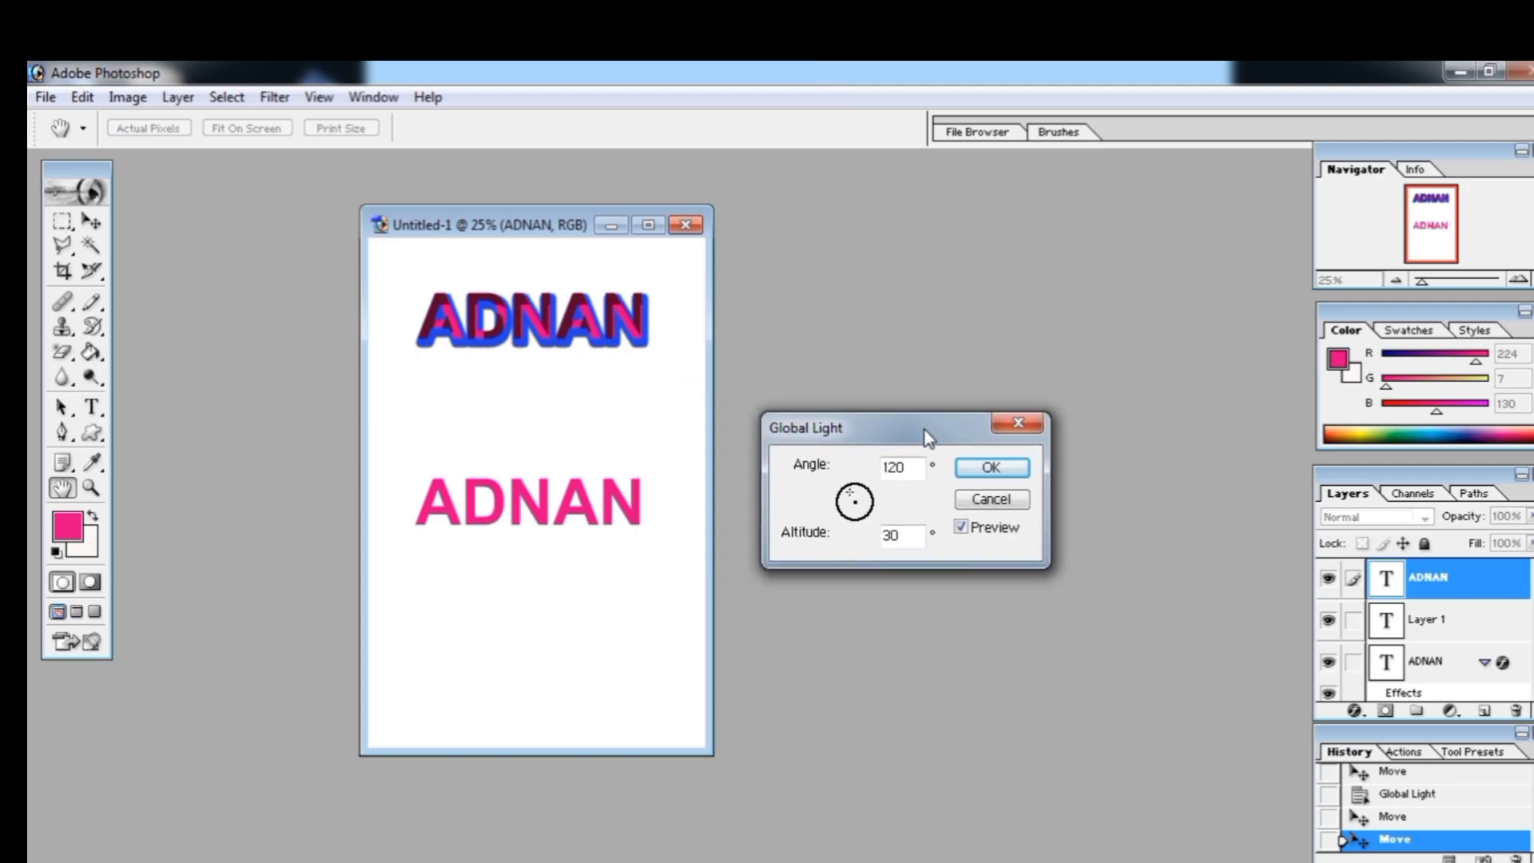
mouse_move(850, 491)
mouse_down()
mouse_move(858, 528)
mouse_move(856, 496)
mouse_up()
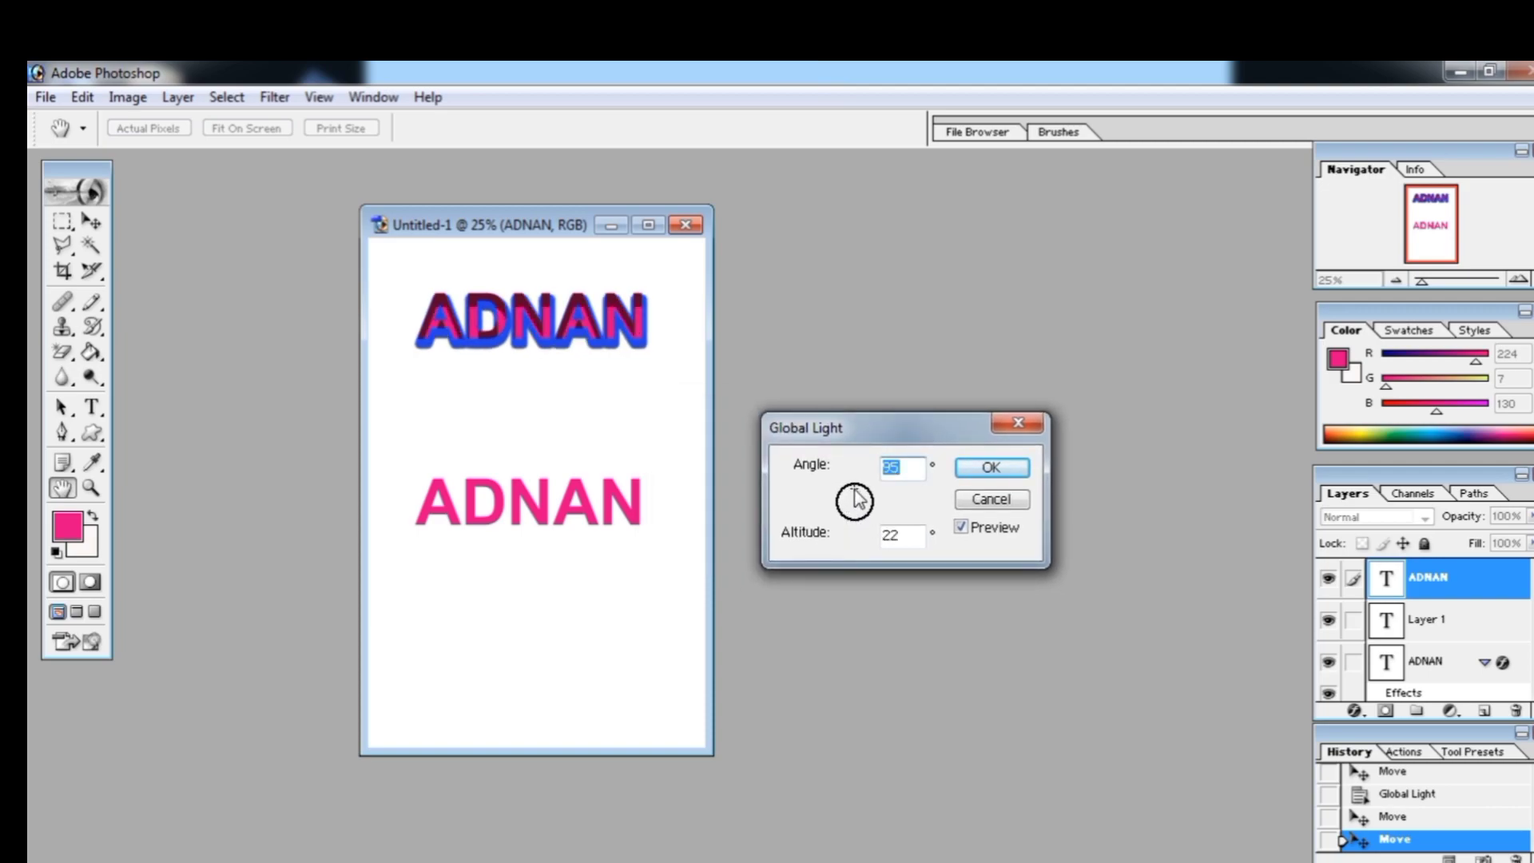
click(1013, 469)
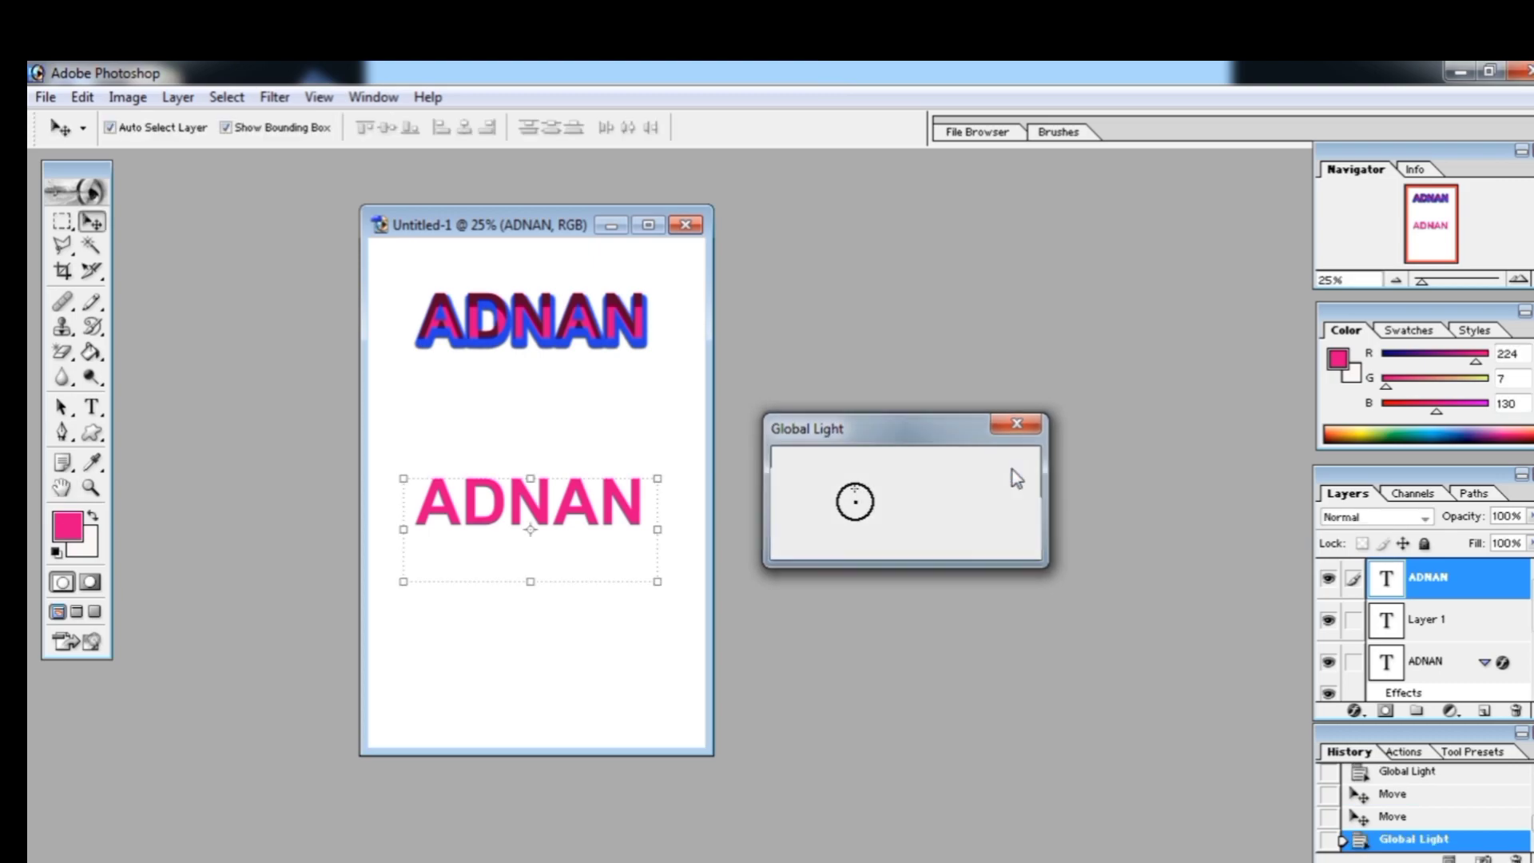
Rasterize the lower text layer for the Dodge tool and apply one dab in the blank area between the two texts.
click(91, 377)
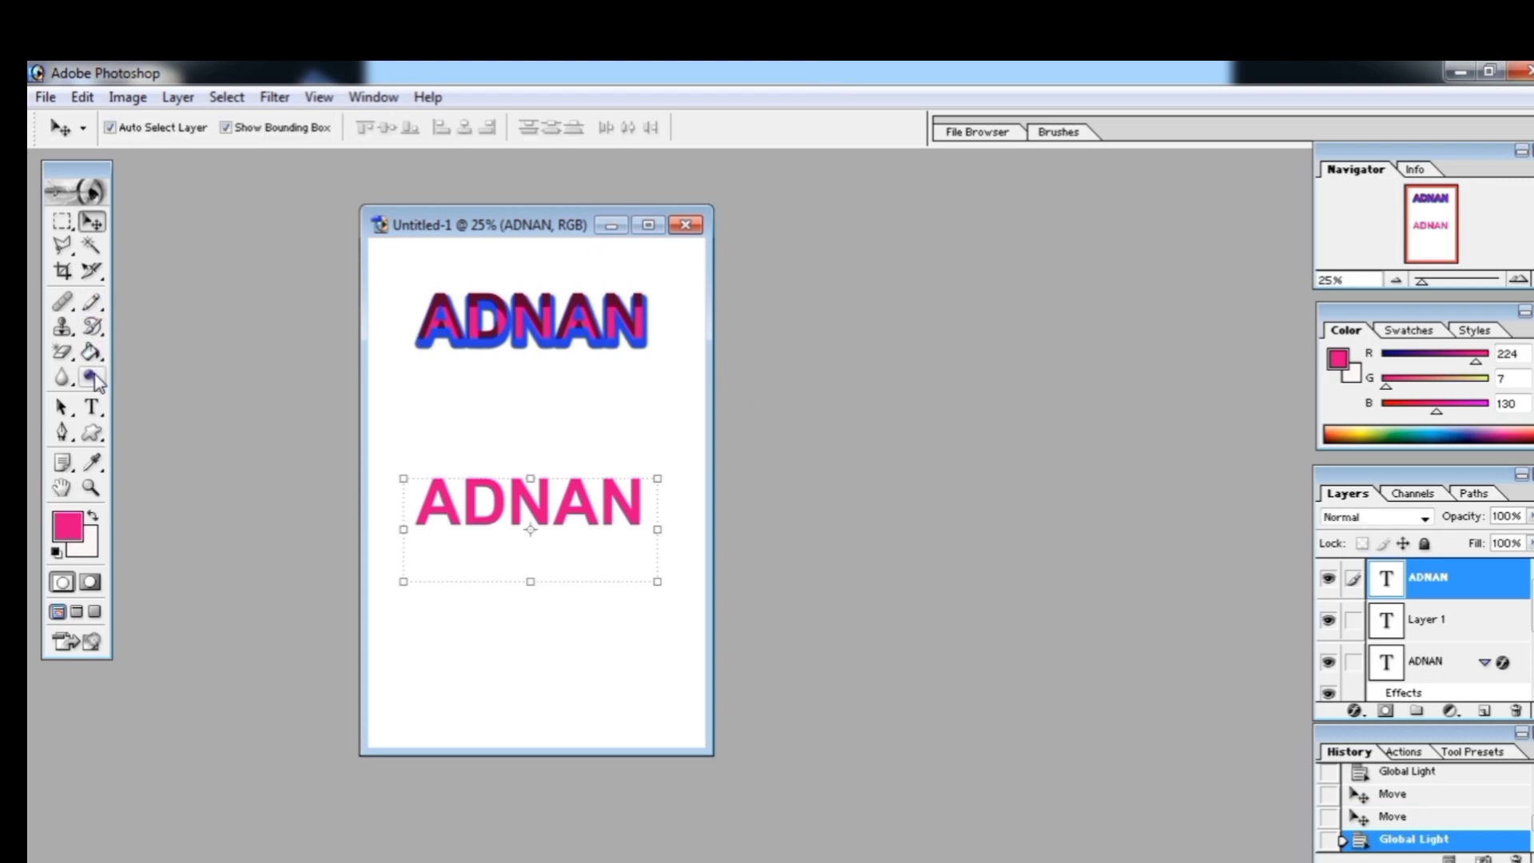
click(492, 323)
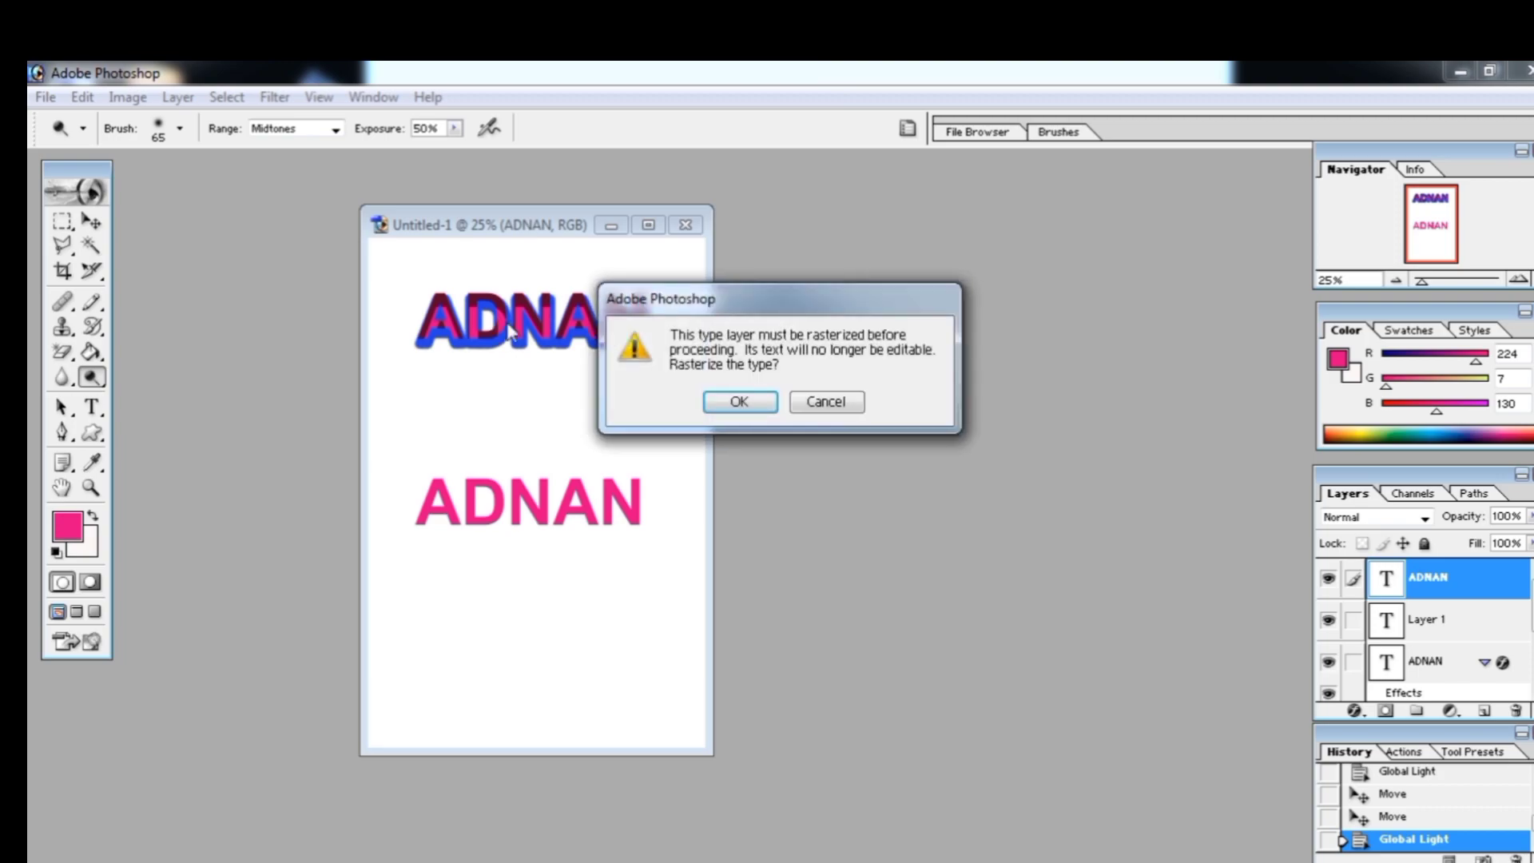
click(737, 404)
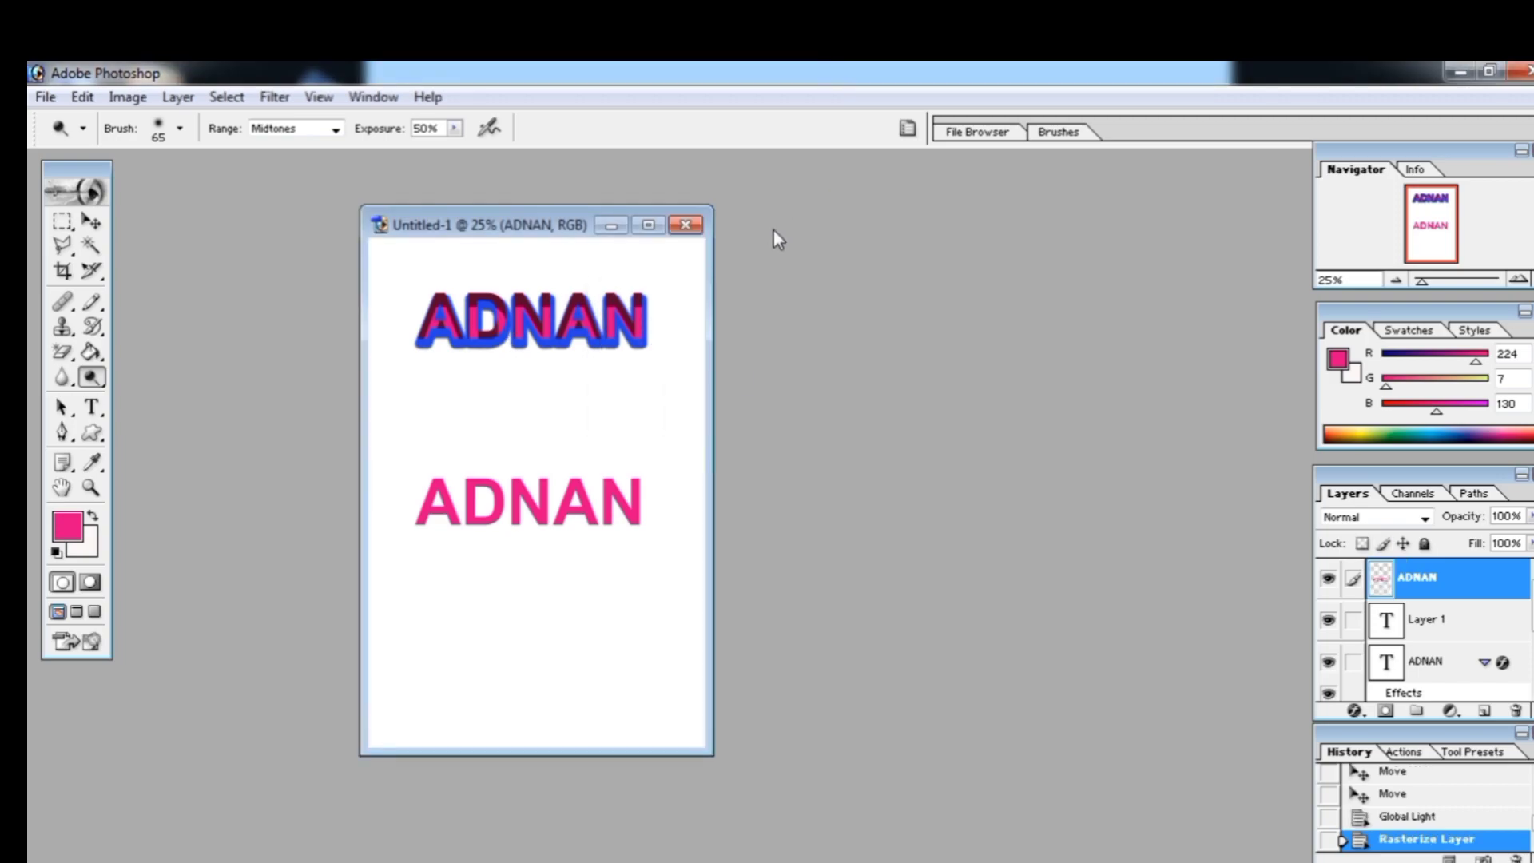
click(589, 416)
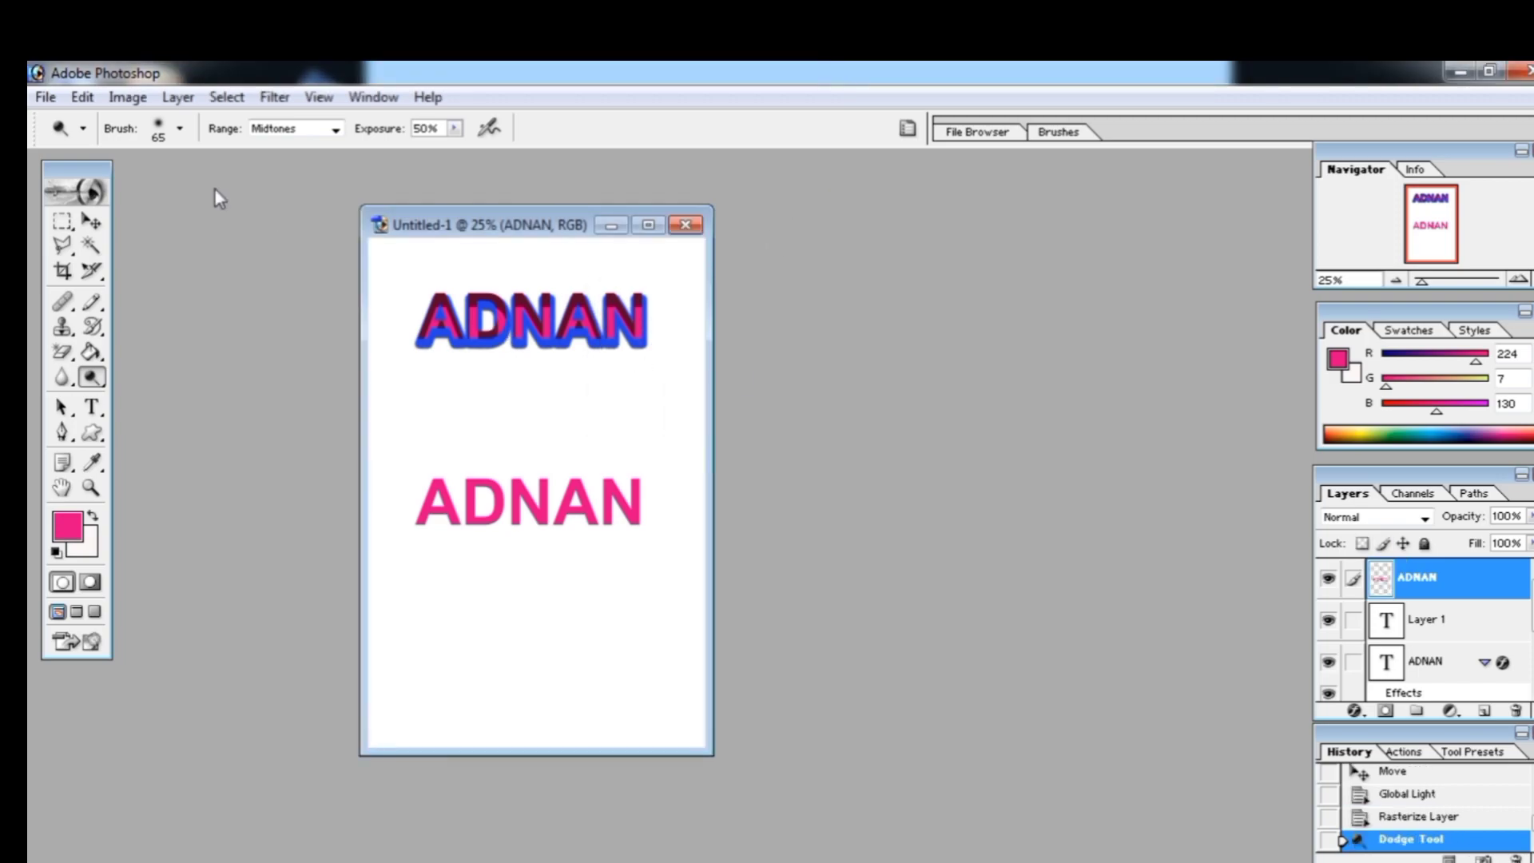
Select the Background layer and apply one Dodge tool dab just above the shadowed text.
click(93, 224)
click(537, 330)
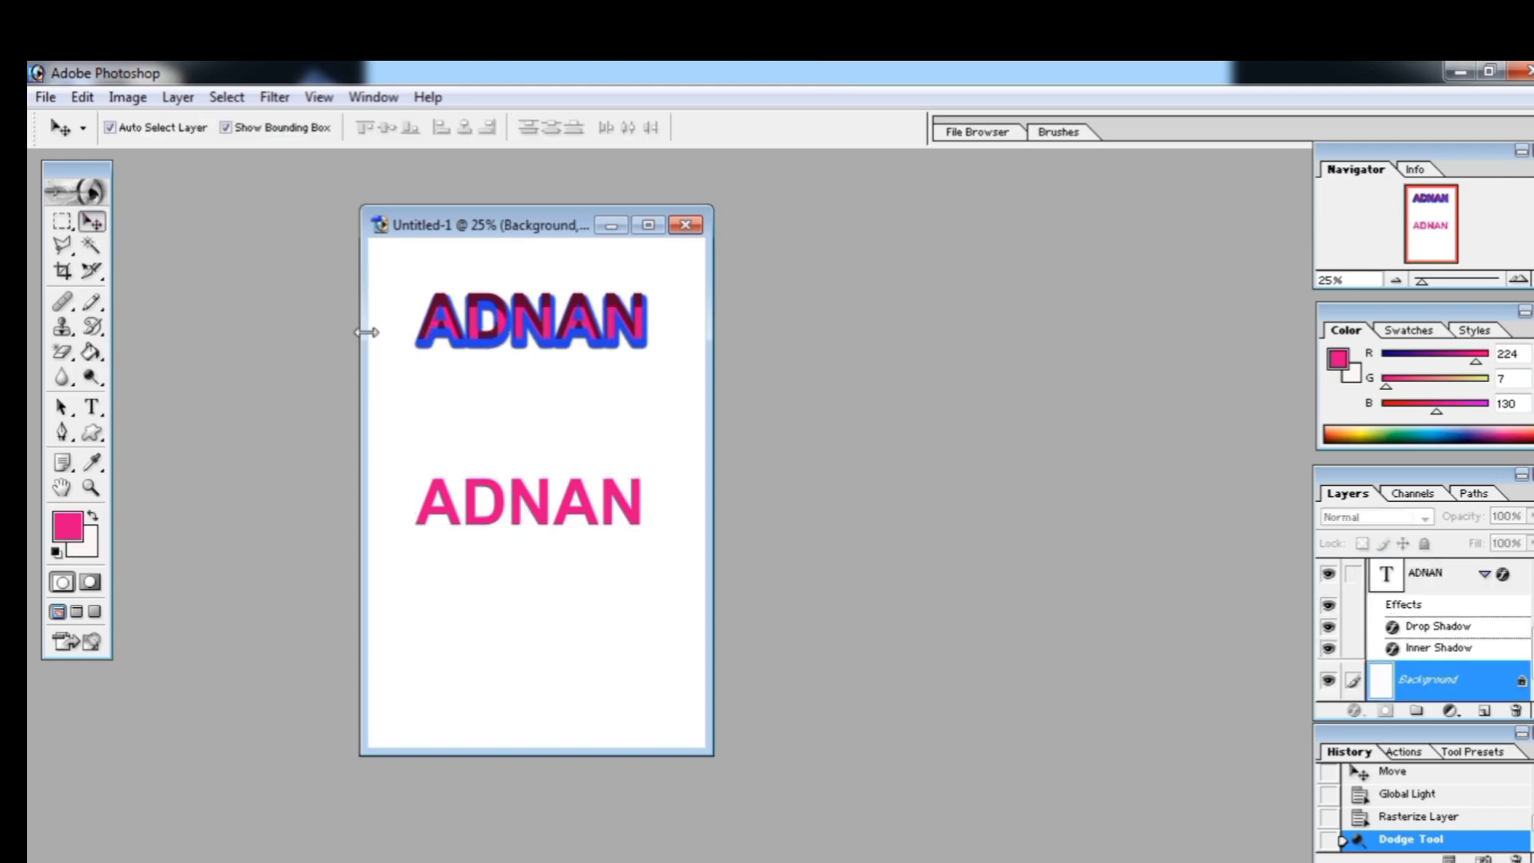
click(92, 379)
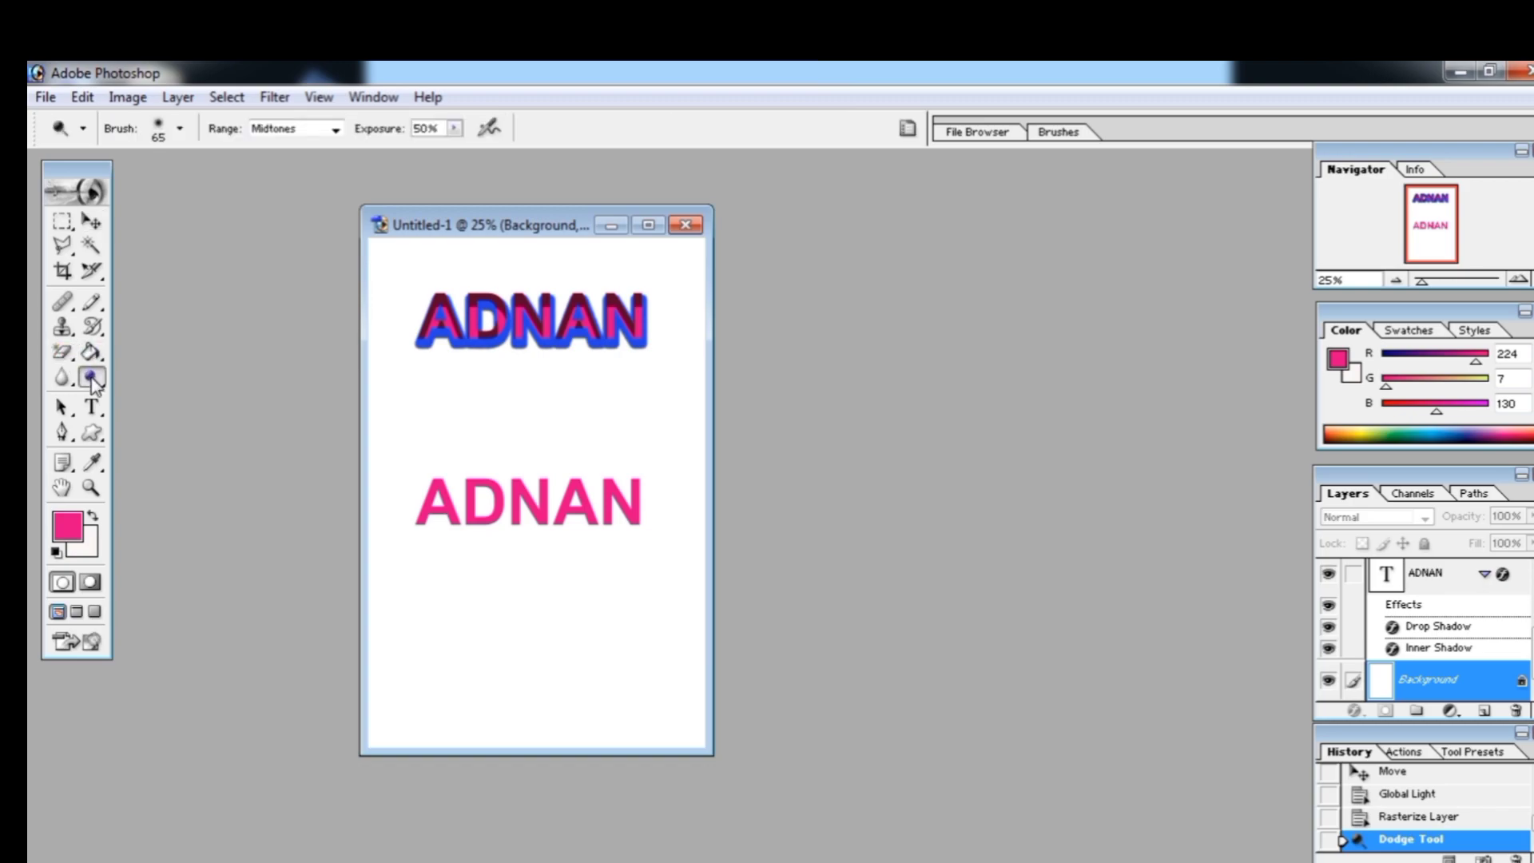
click(518, 275)
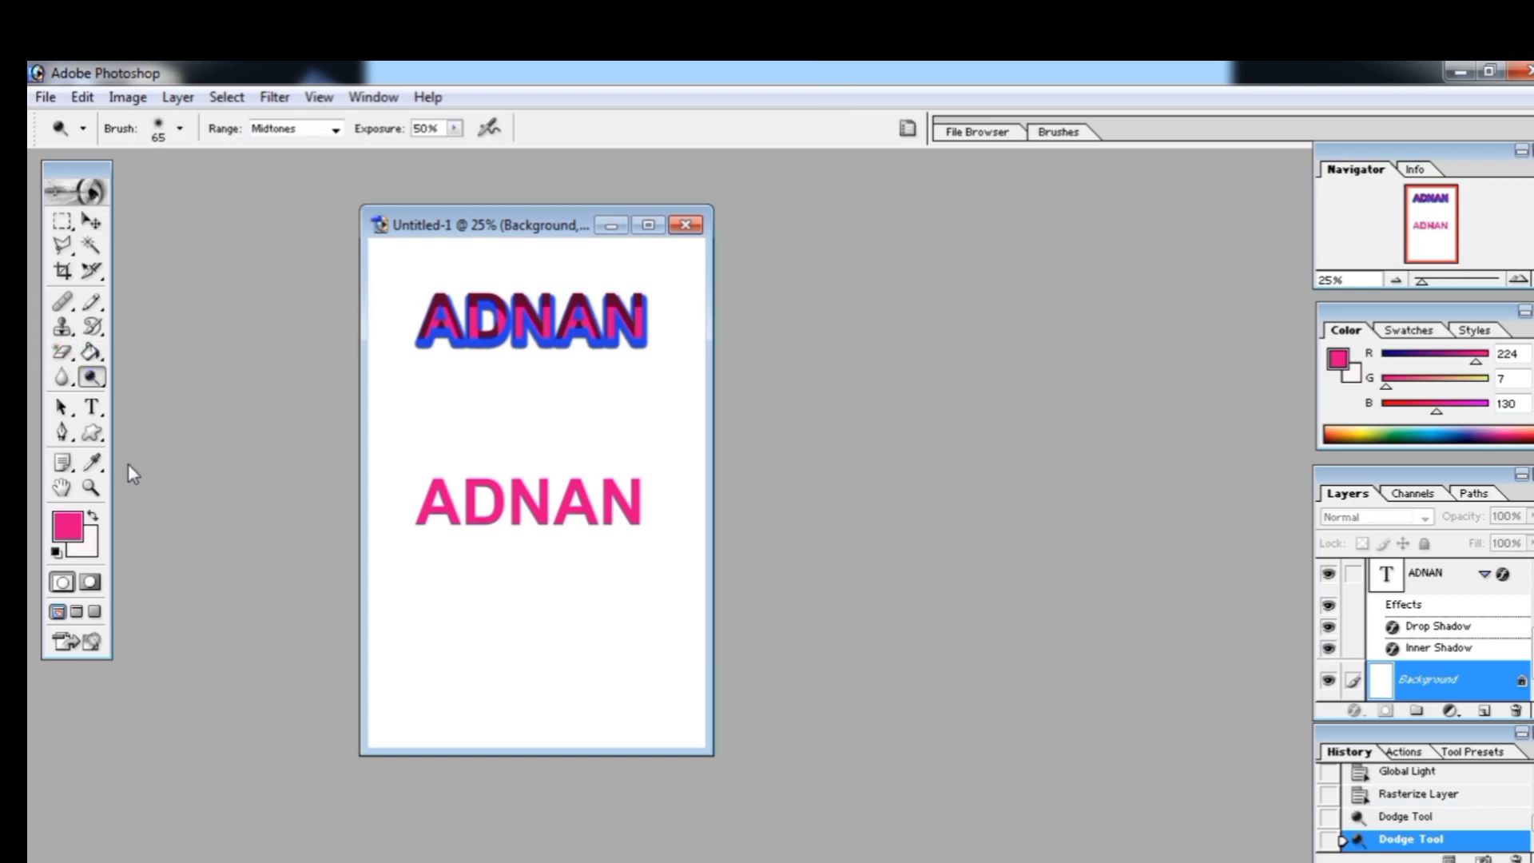
Set the Global Light to a -15° angle and 0° altitude.
click(91, 487)
click(535, 299)
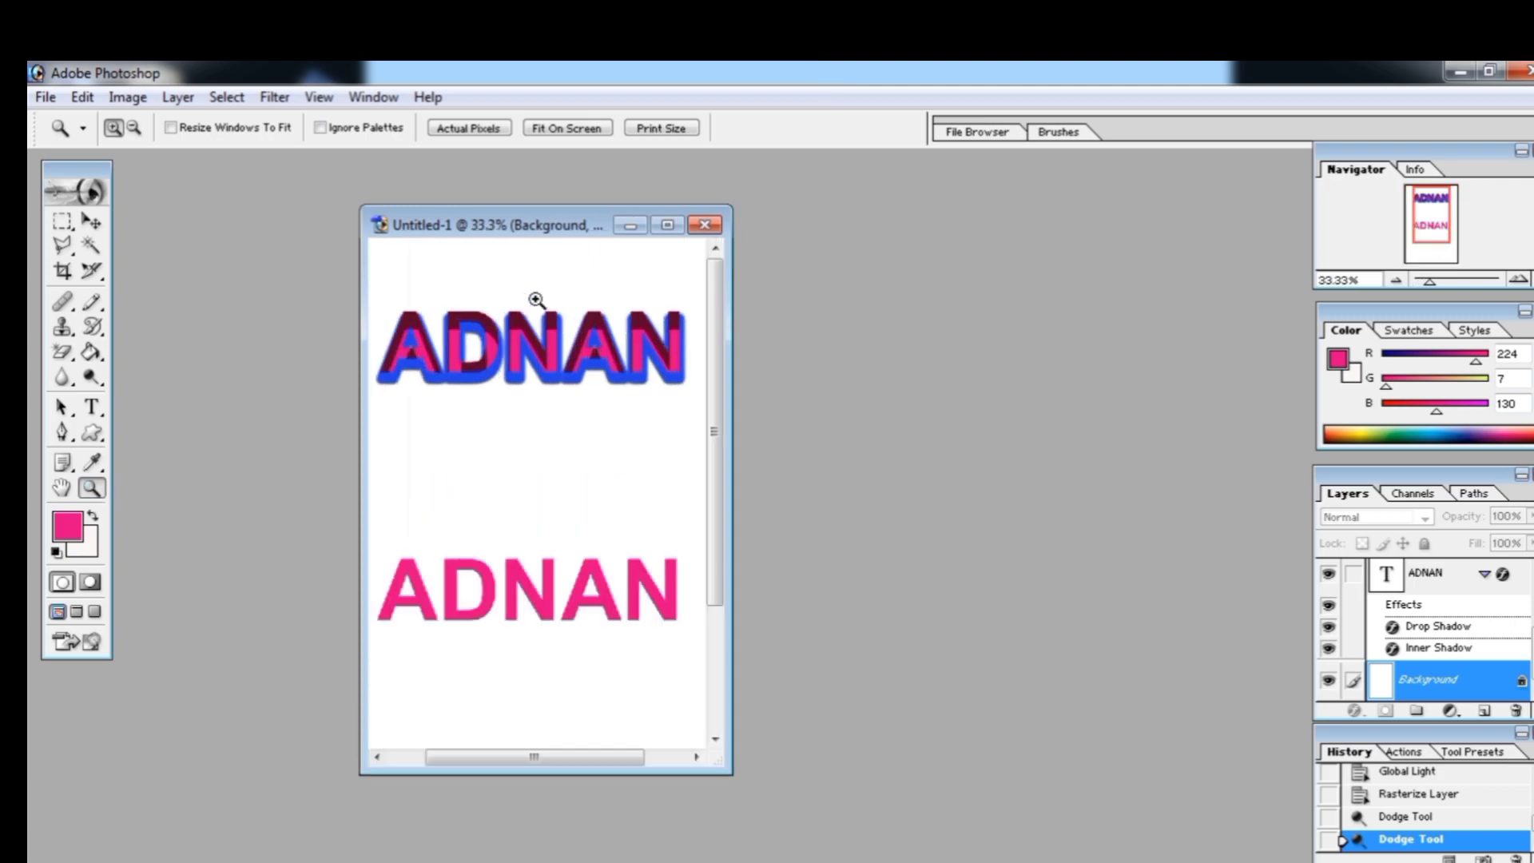
click(535, 300)
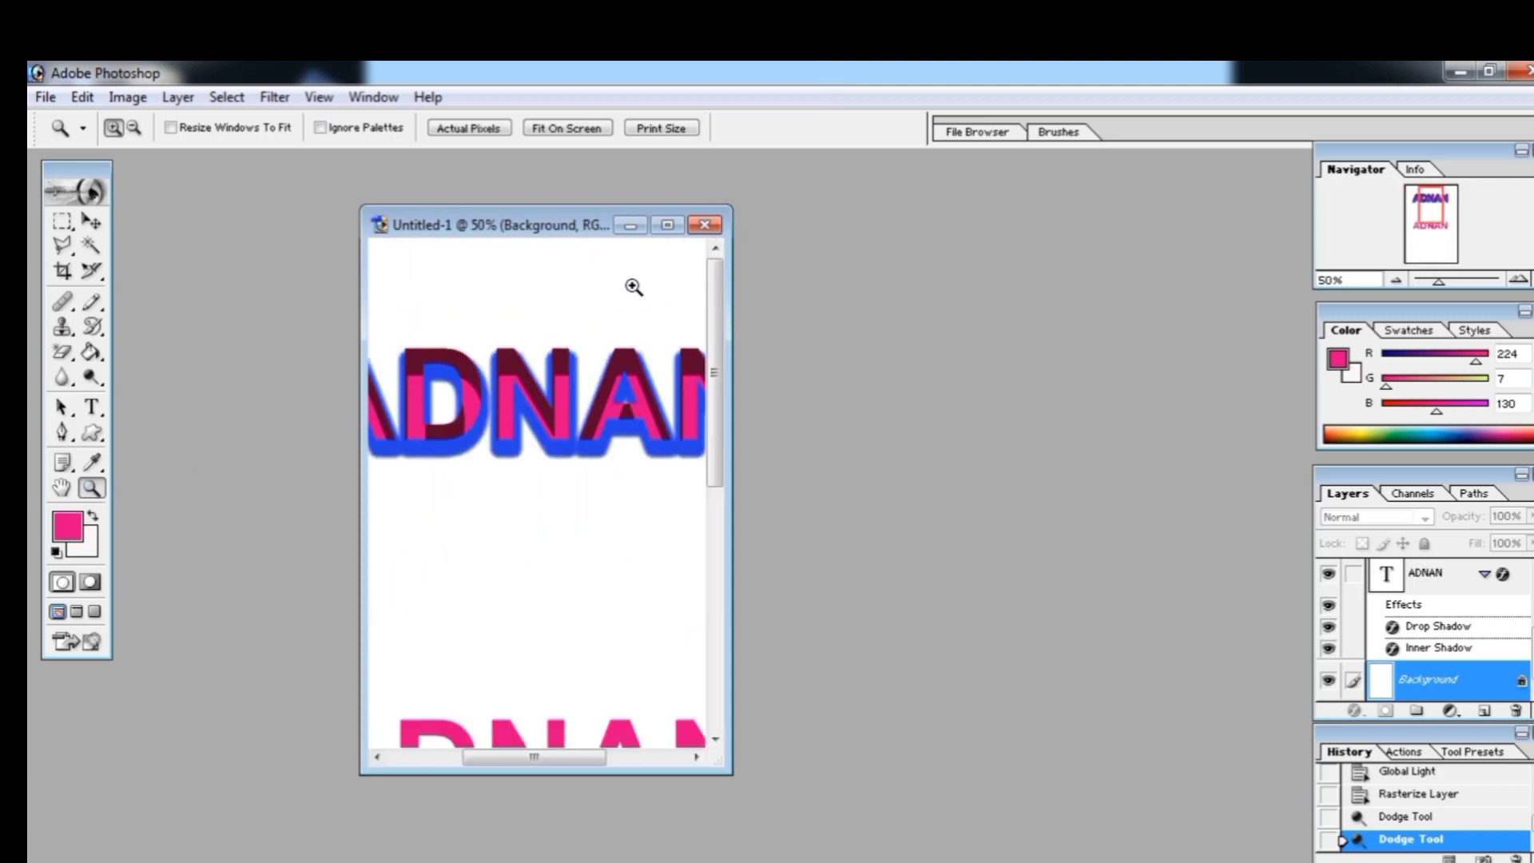
click(177, 97)
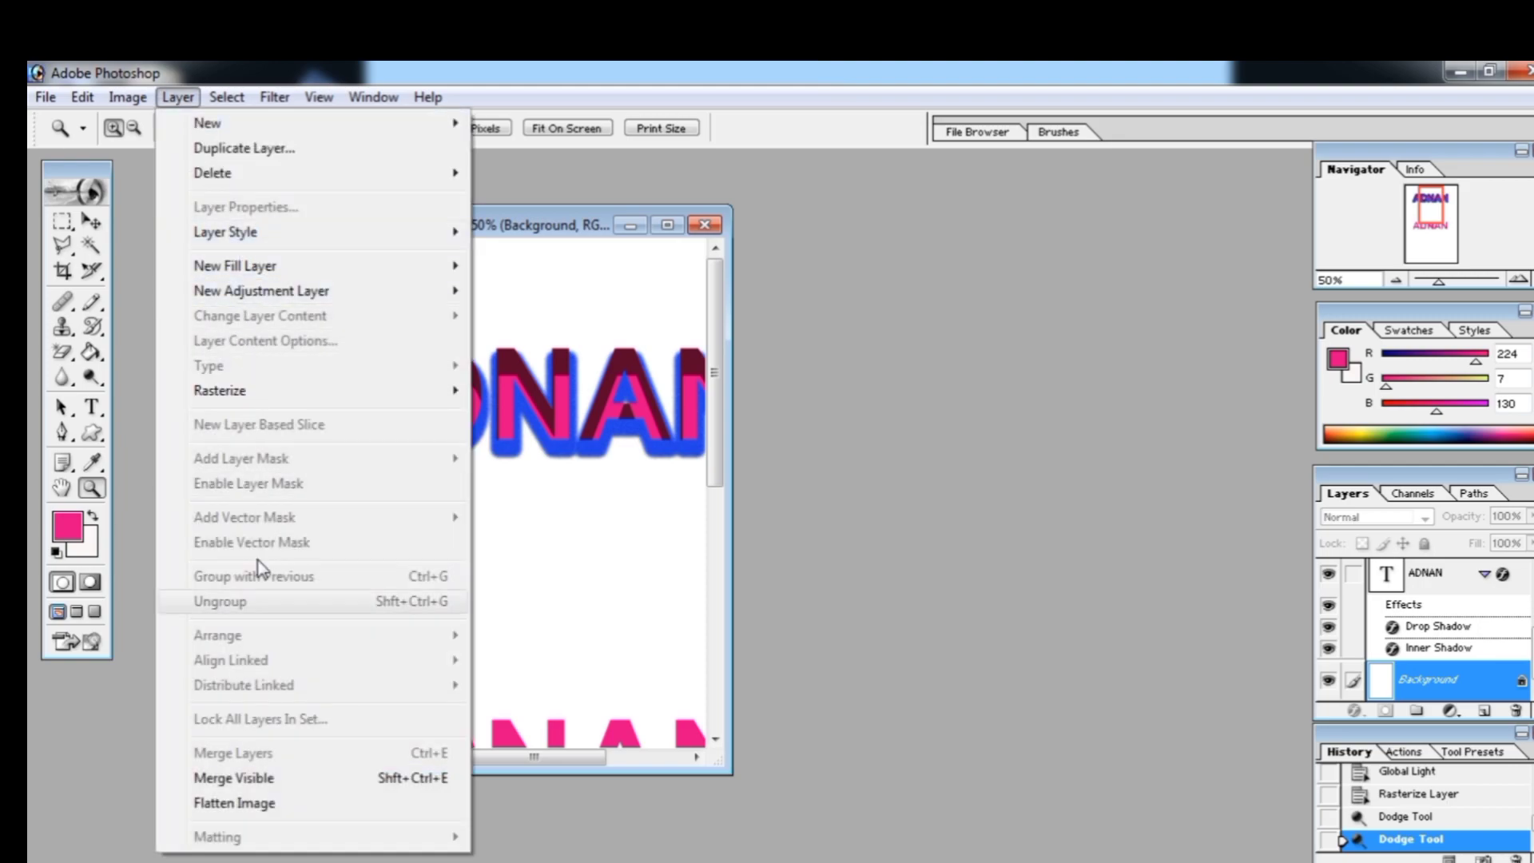
mouse_move(284, 235)
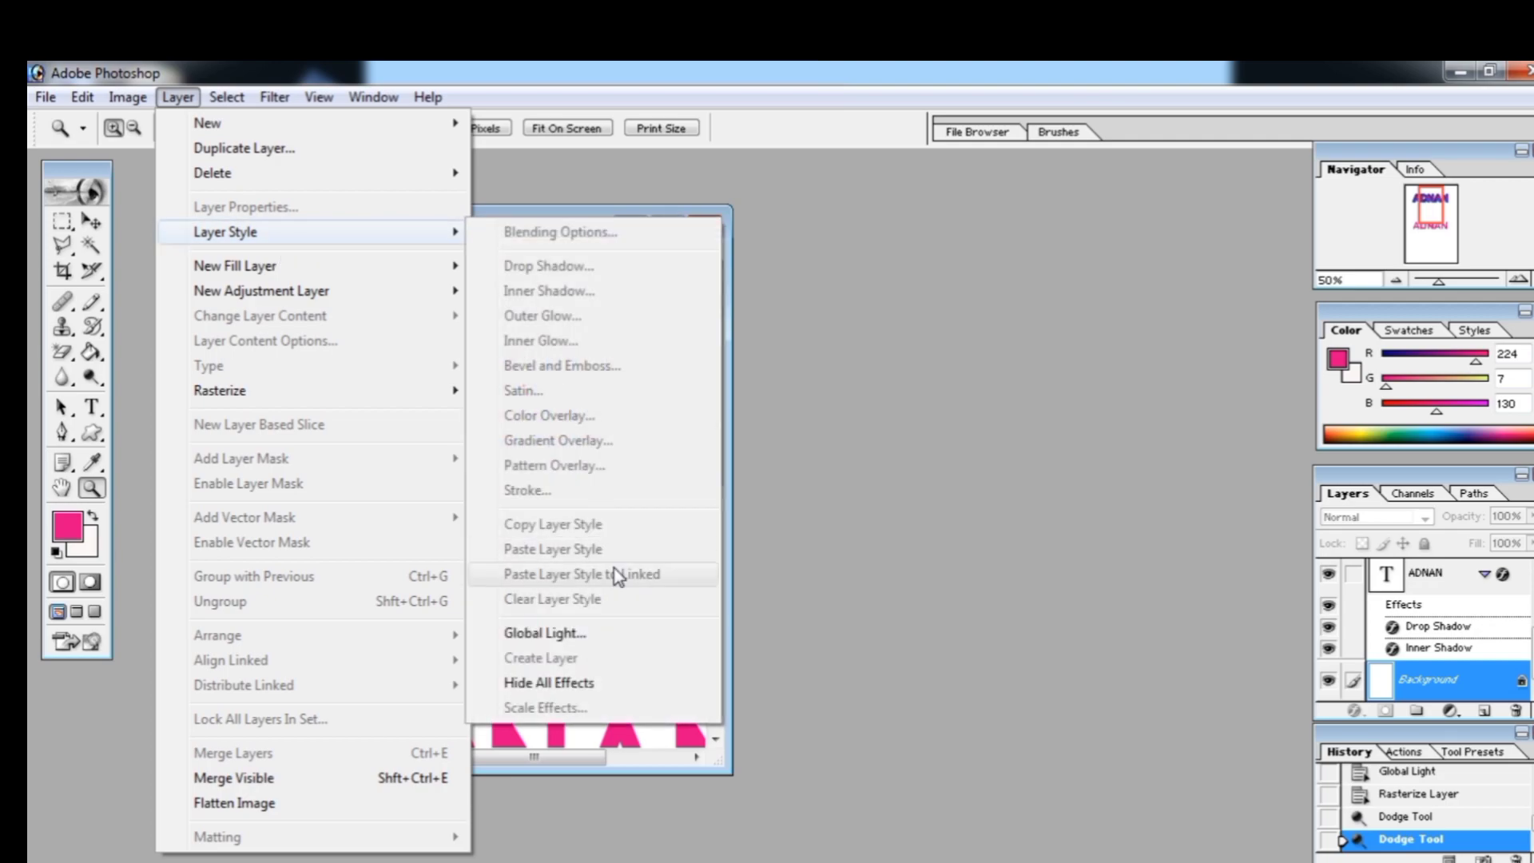
click(583, 633)
mouse_move(856, 497)
mouse_down()
mouse_move(856, 516)
mouse_move(843, 482)
mouse_move(867, 521)
mouse_move(844, 494)
mouse_move(866, 495)
mouse_move(844, 511)
mouse_move(873, 509)
mouse_up()
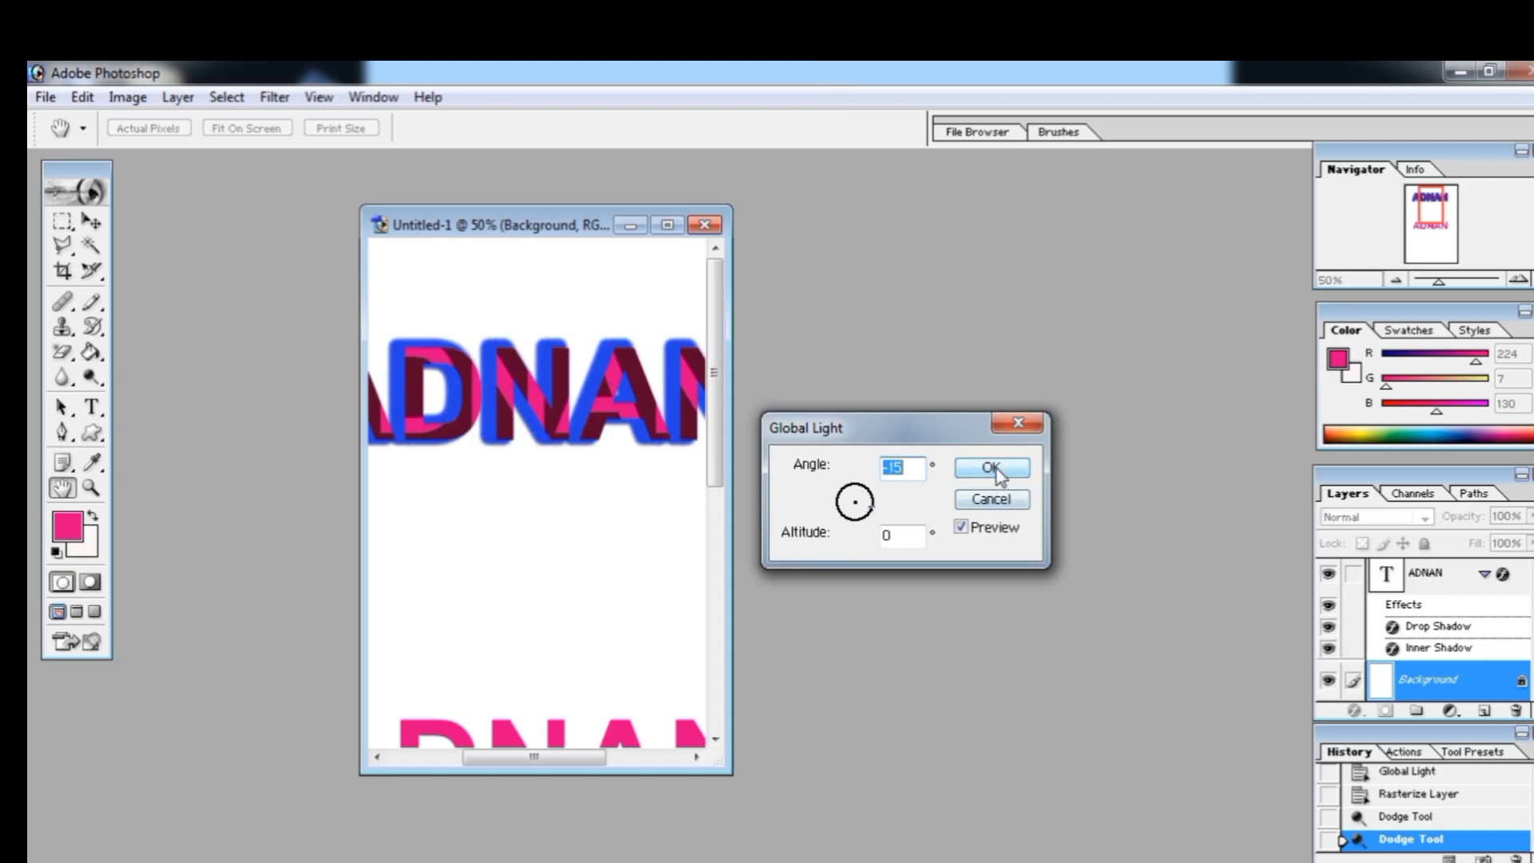
key(z)
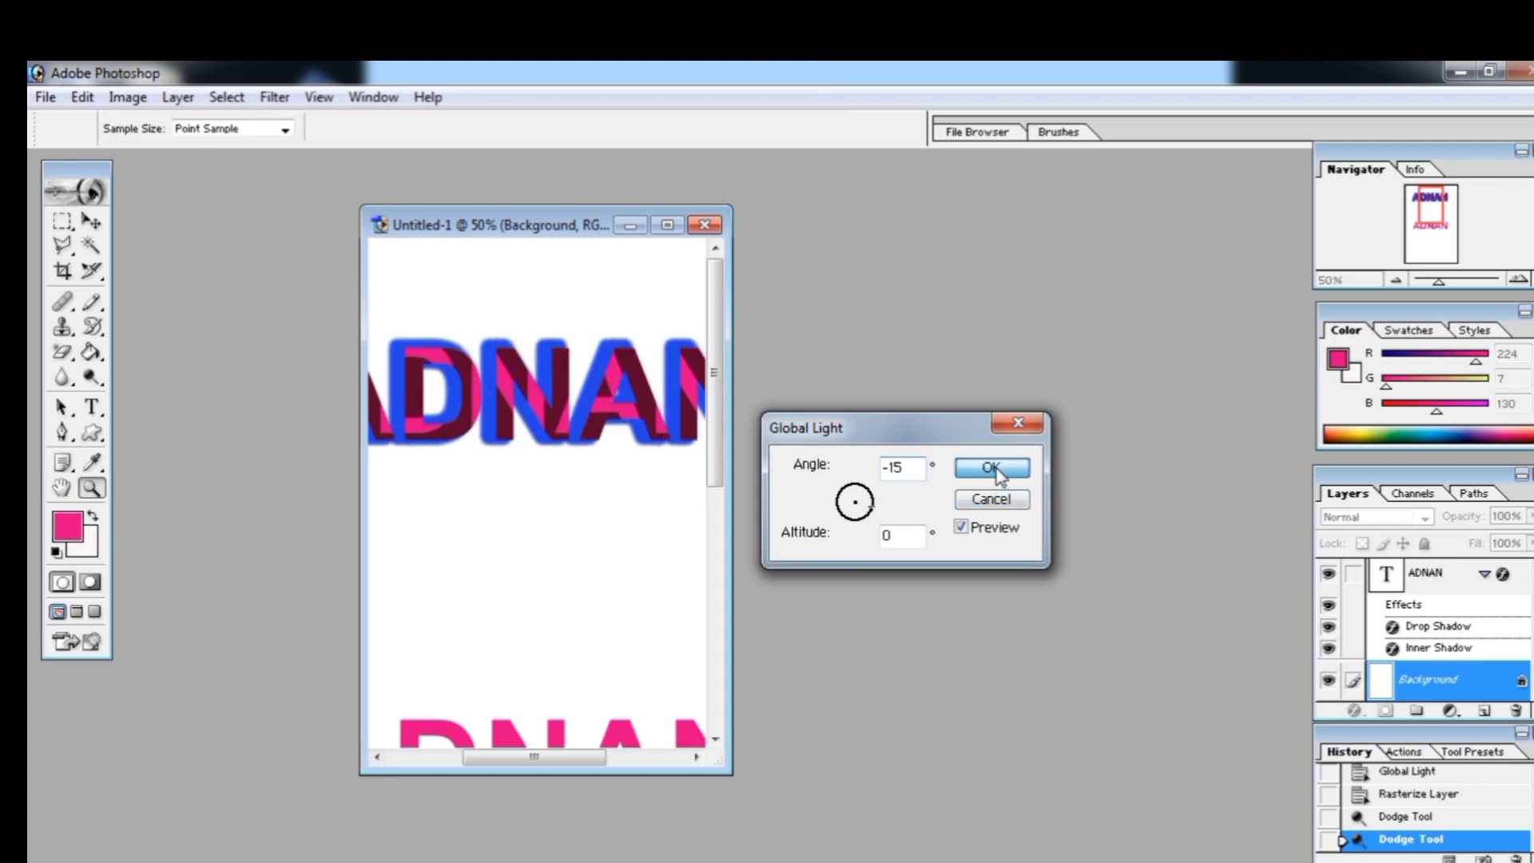
click(991, 467)
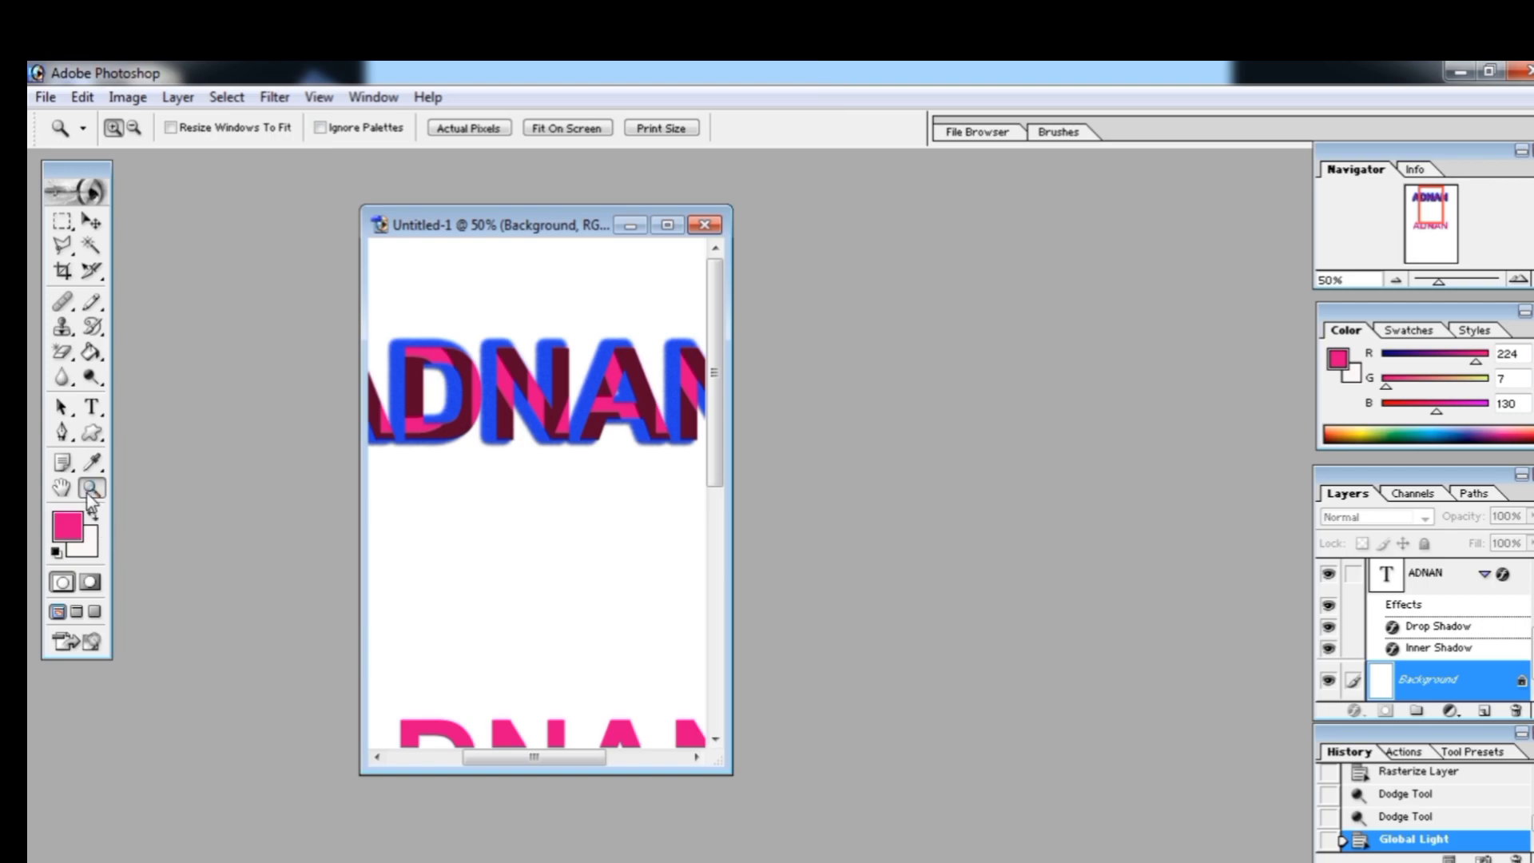
Undo the last Global Light change and fit the page on screen.
key(ctrl+z)
key(ctrl+z)
key(ctrl+z)
click(477, 534)
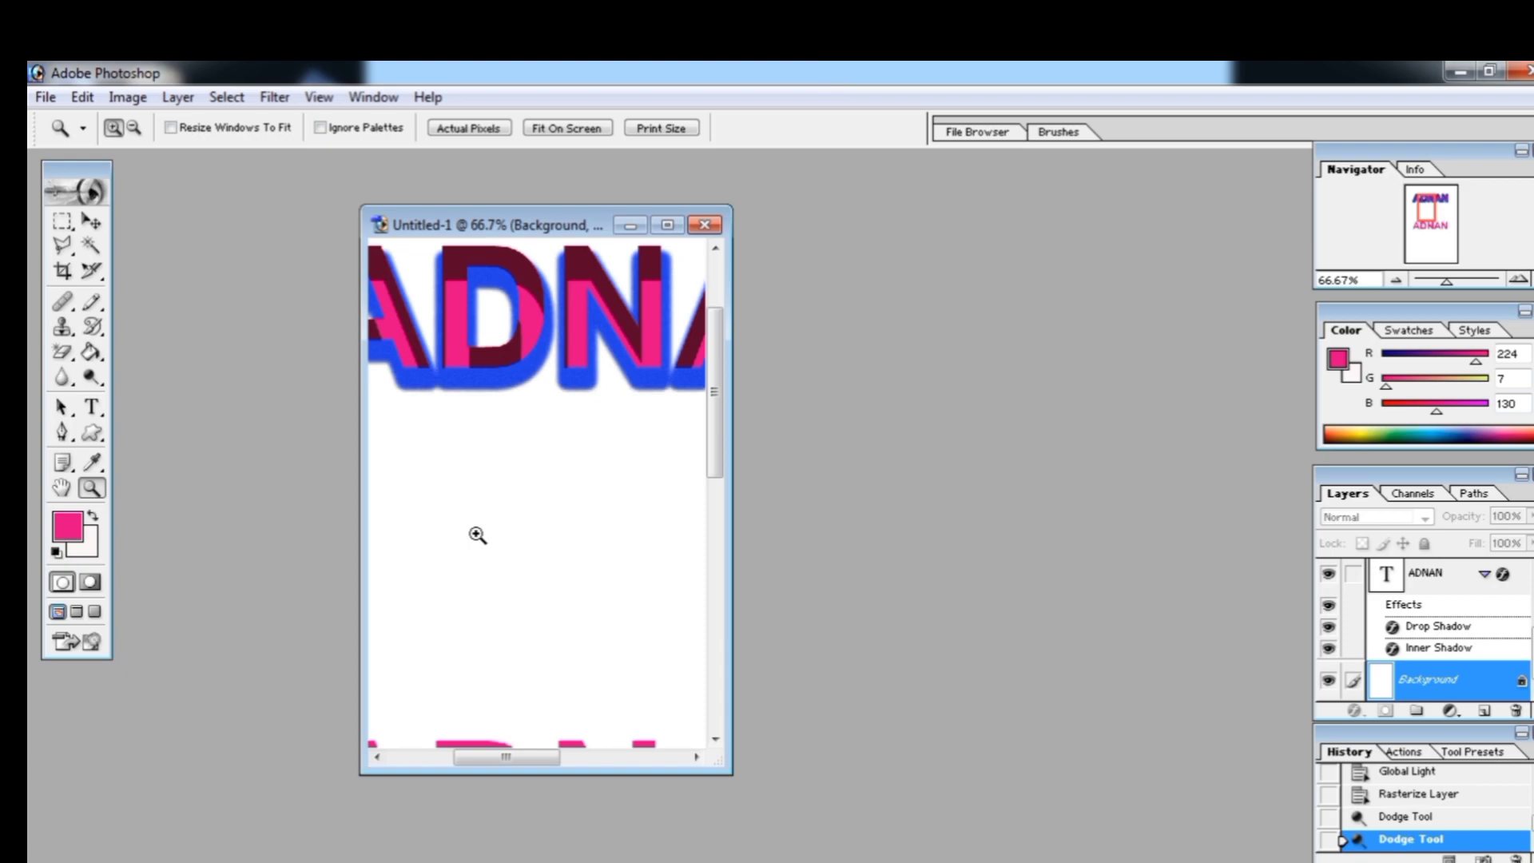
right_click(566, 461)
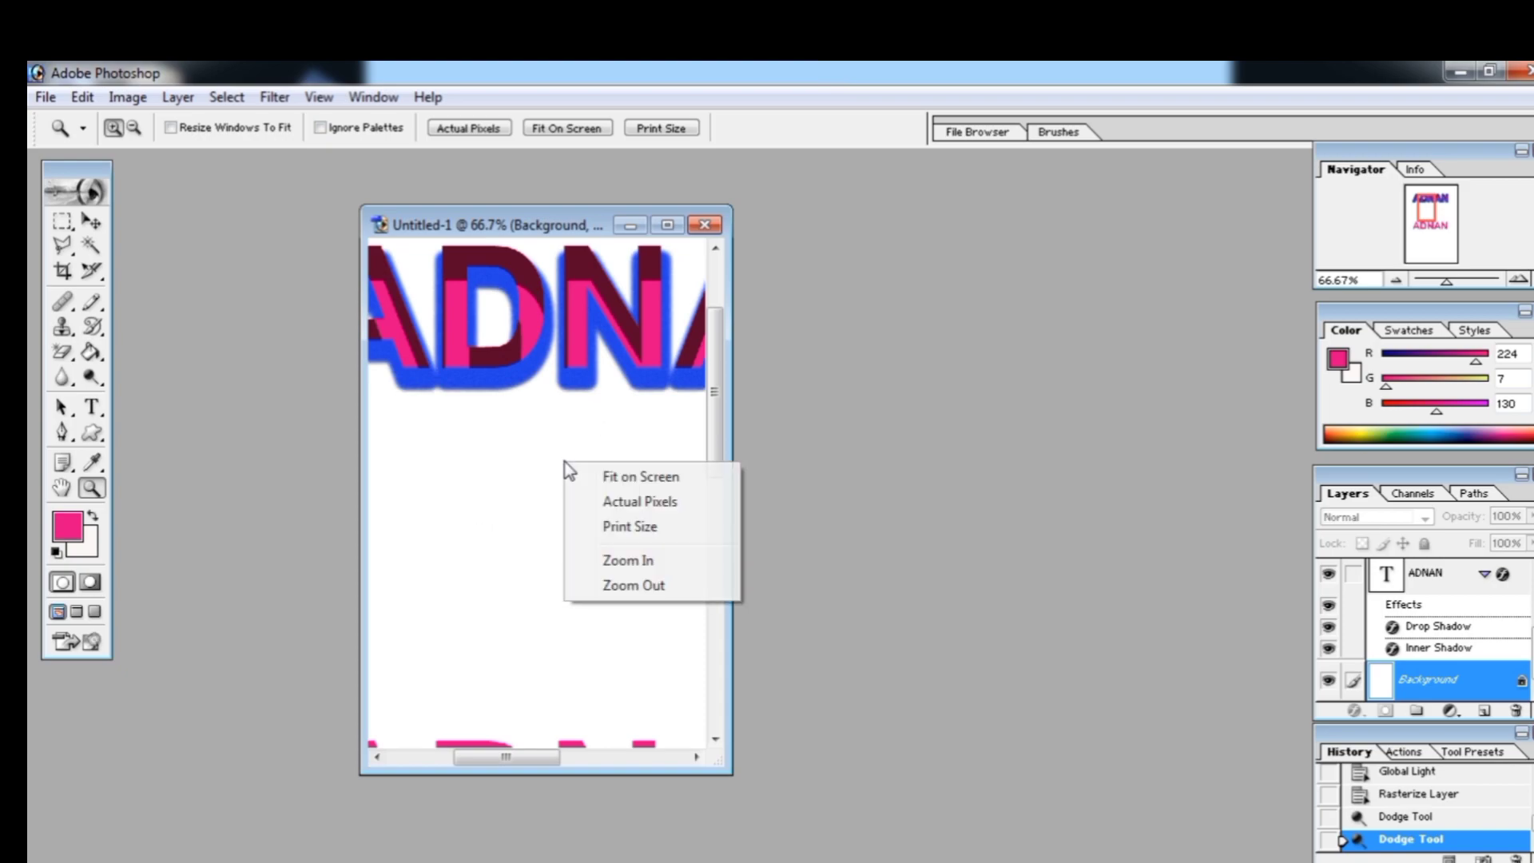
click(635, 478)
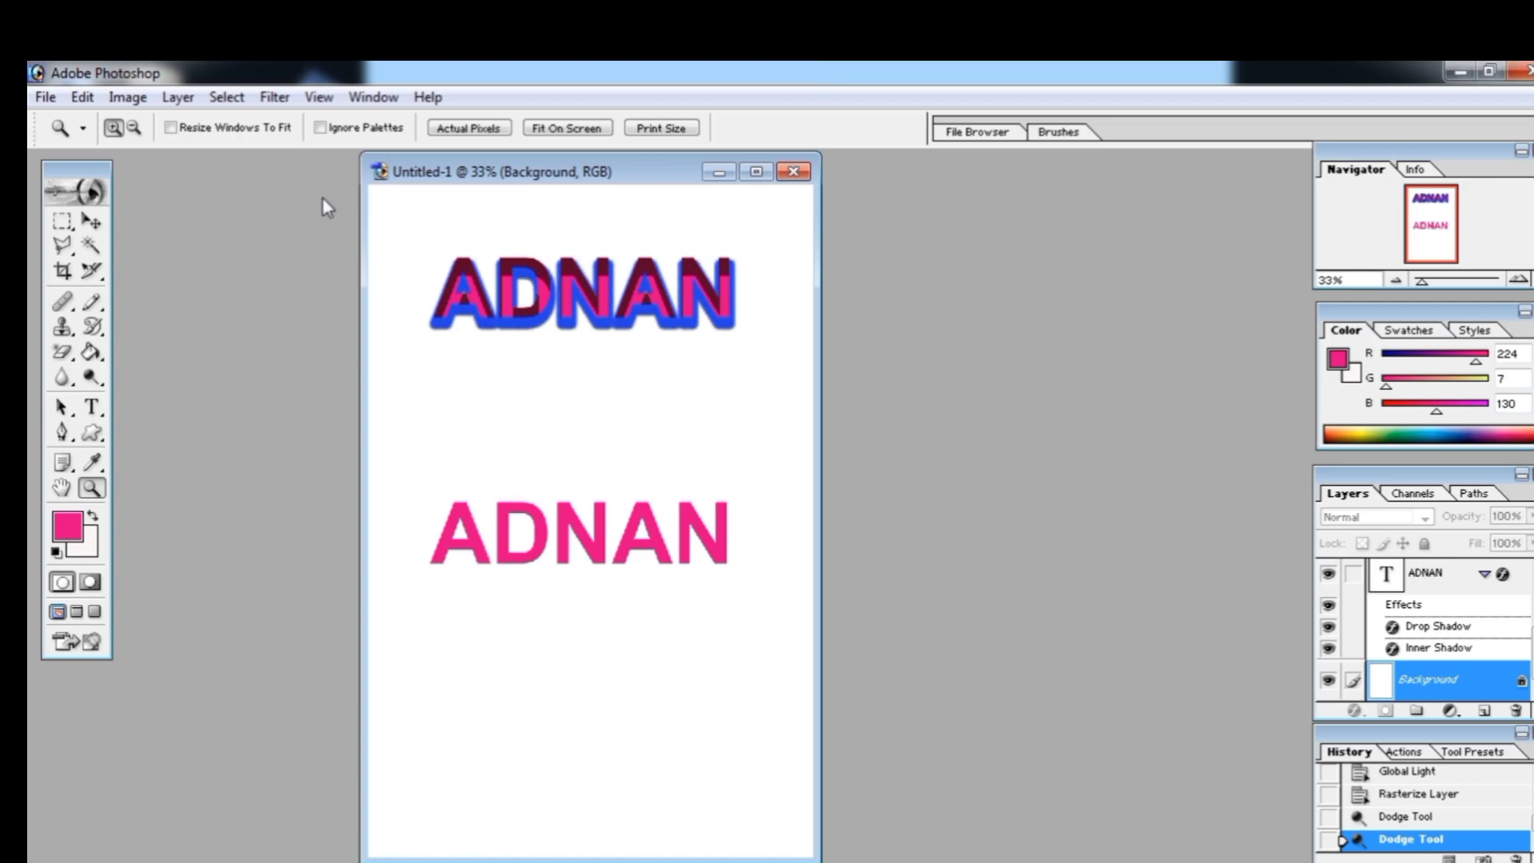
click(178, 97)
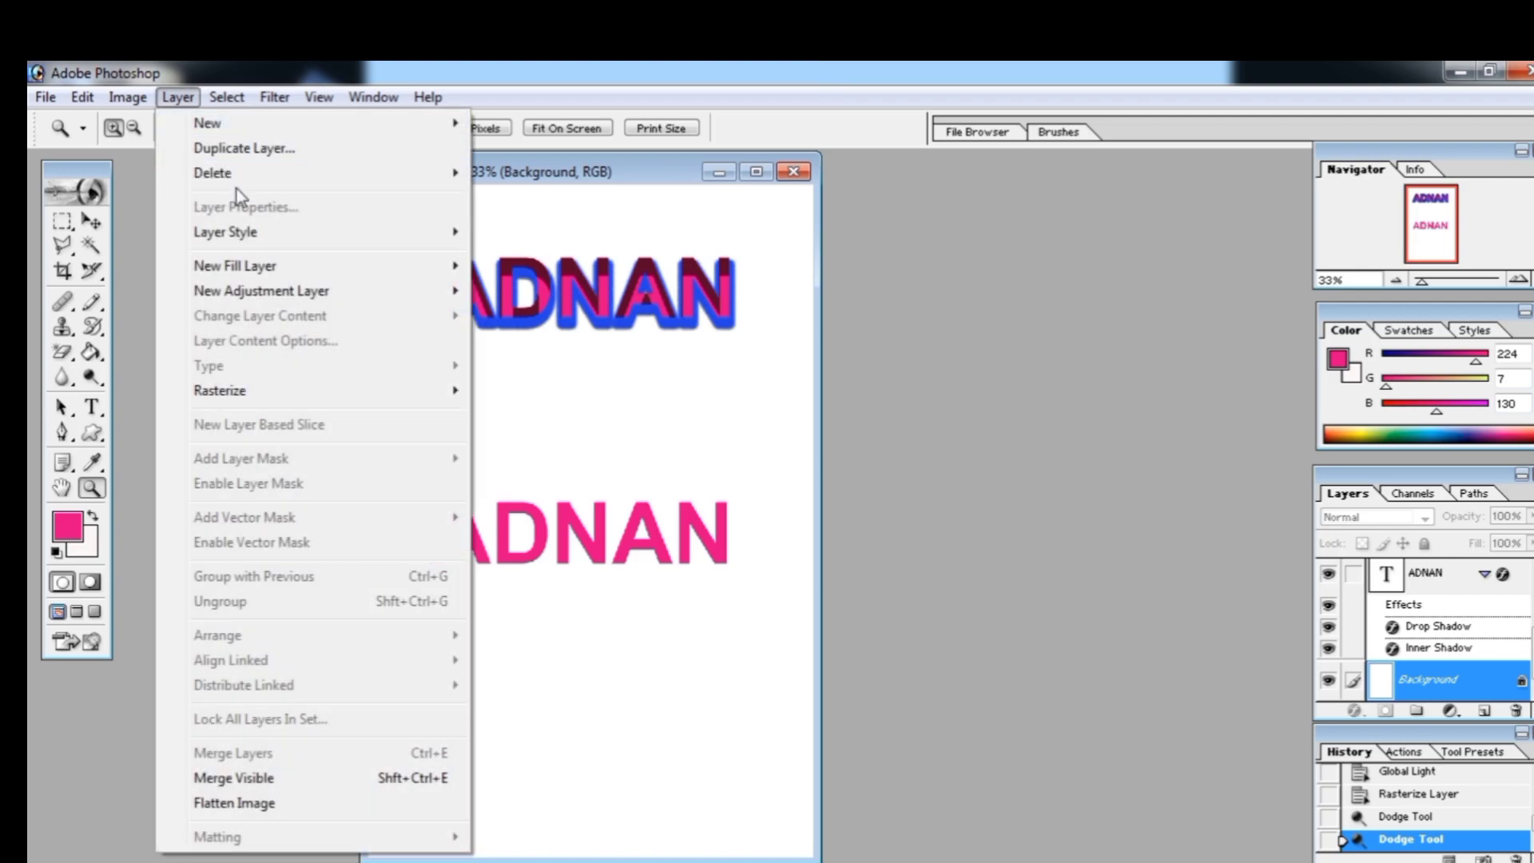
mouse_move(252, 243)
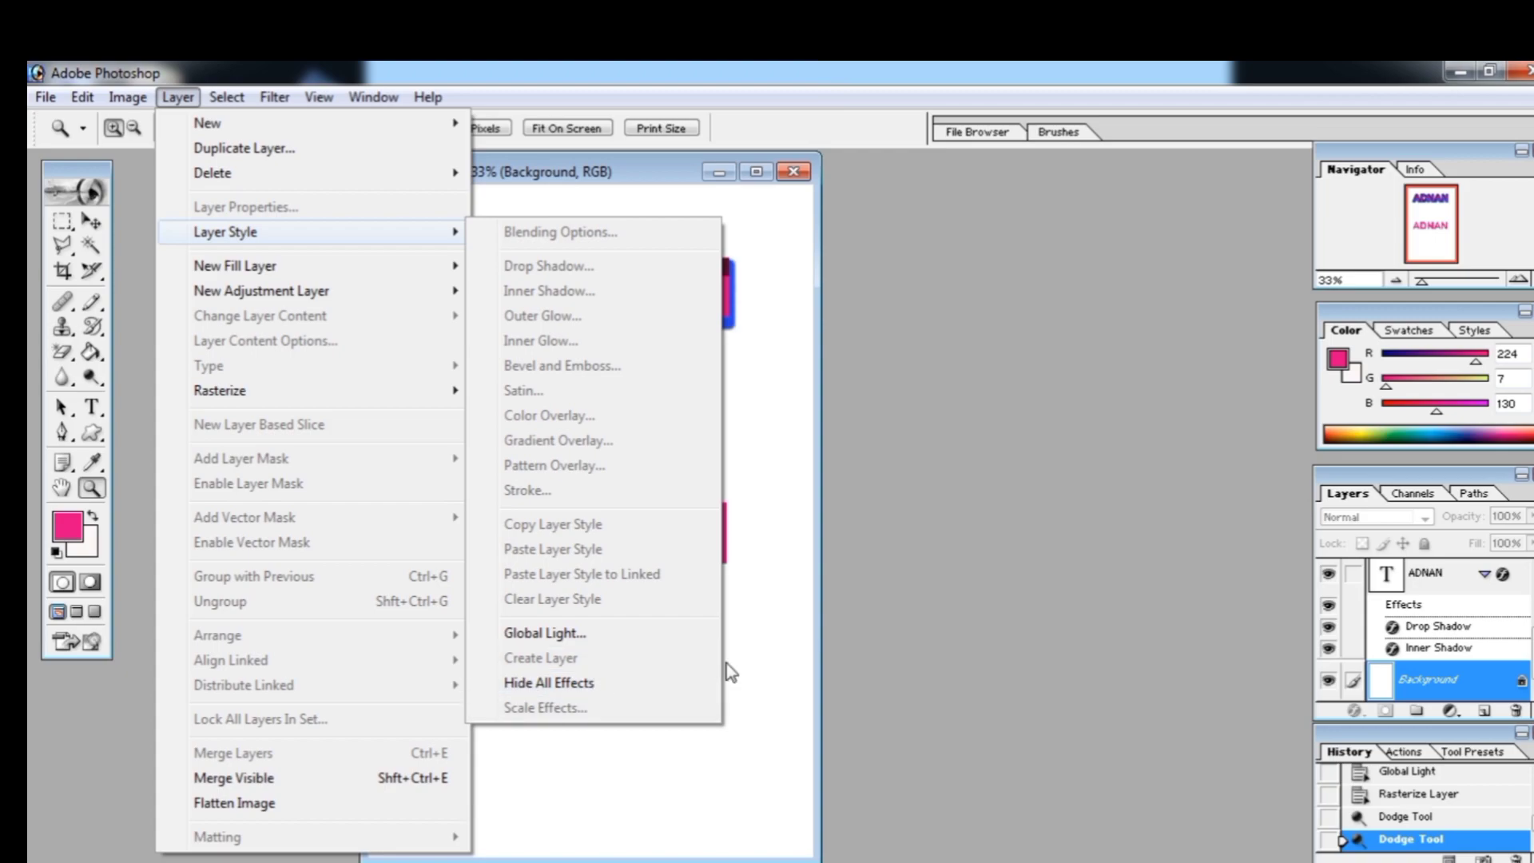
click(759, 711)
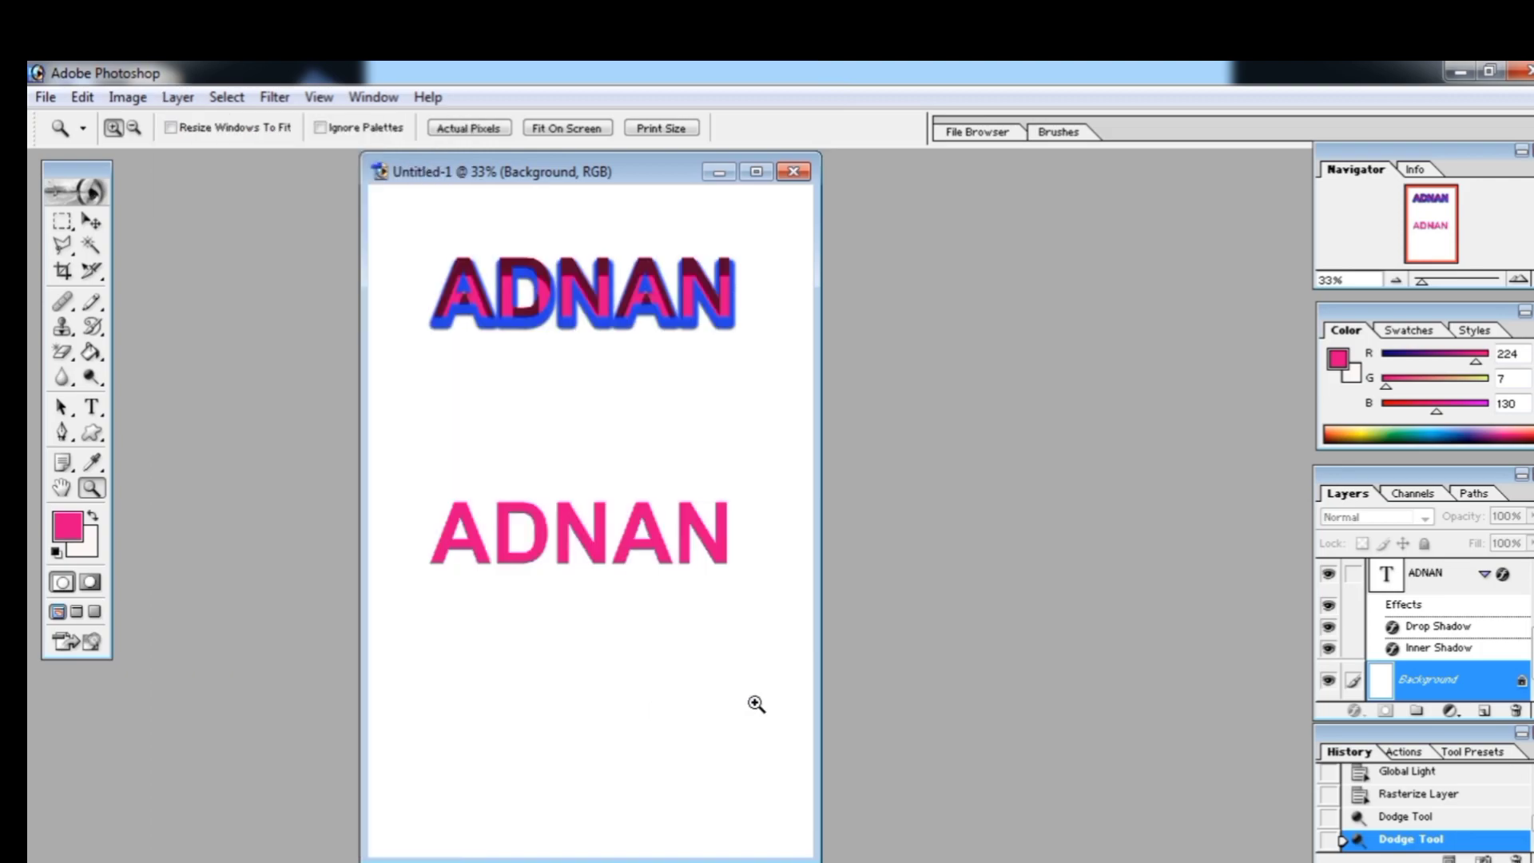
click(576, 294)
Split the shadowed text's effects into separate layers with Create Layers and move the text down off its blue shadow.
click(91, 221)
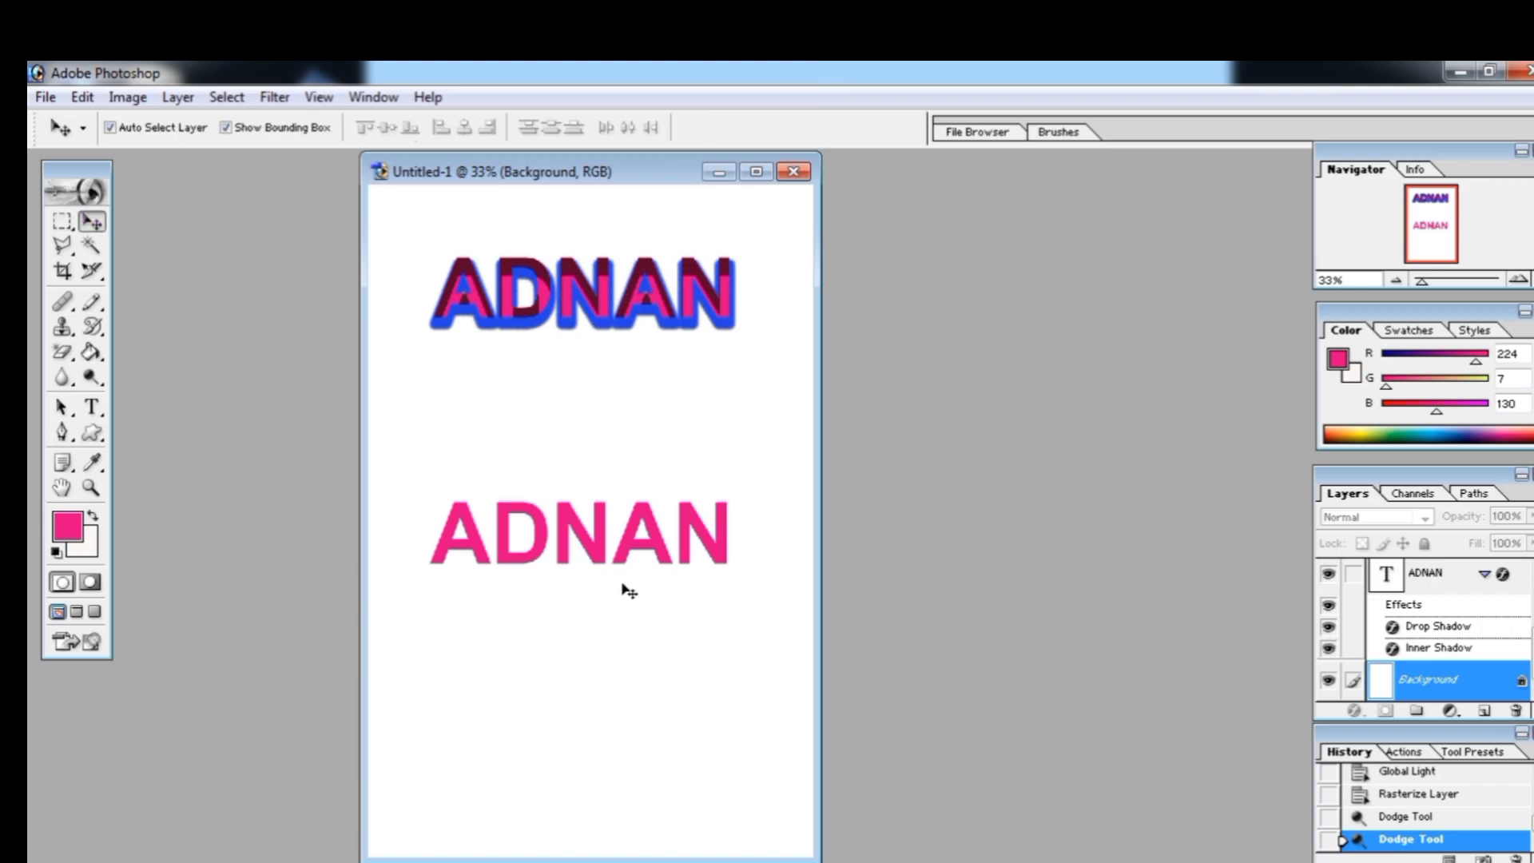
click(1434, 573)
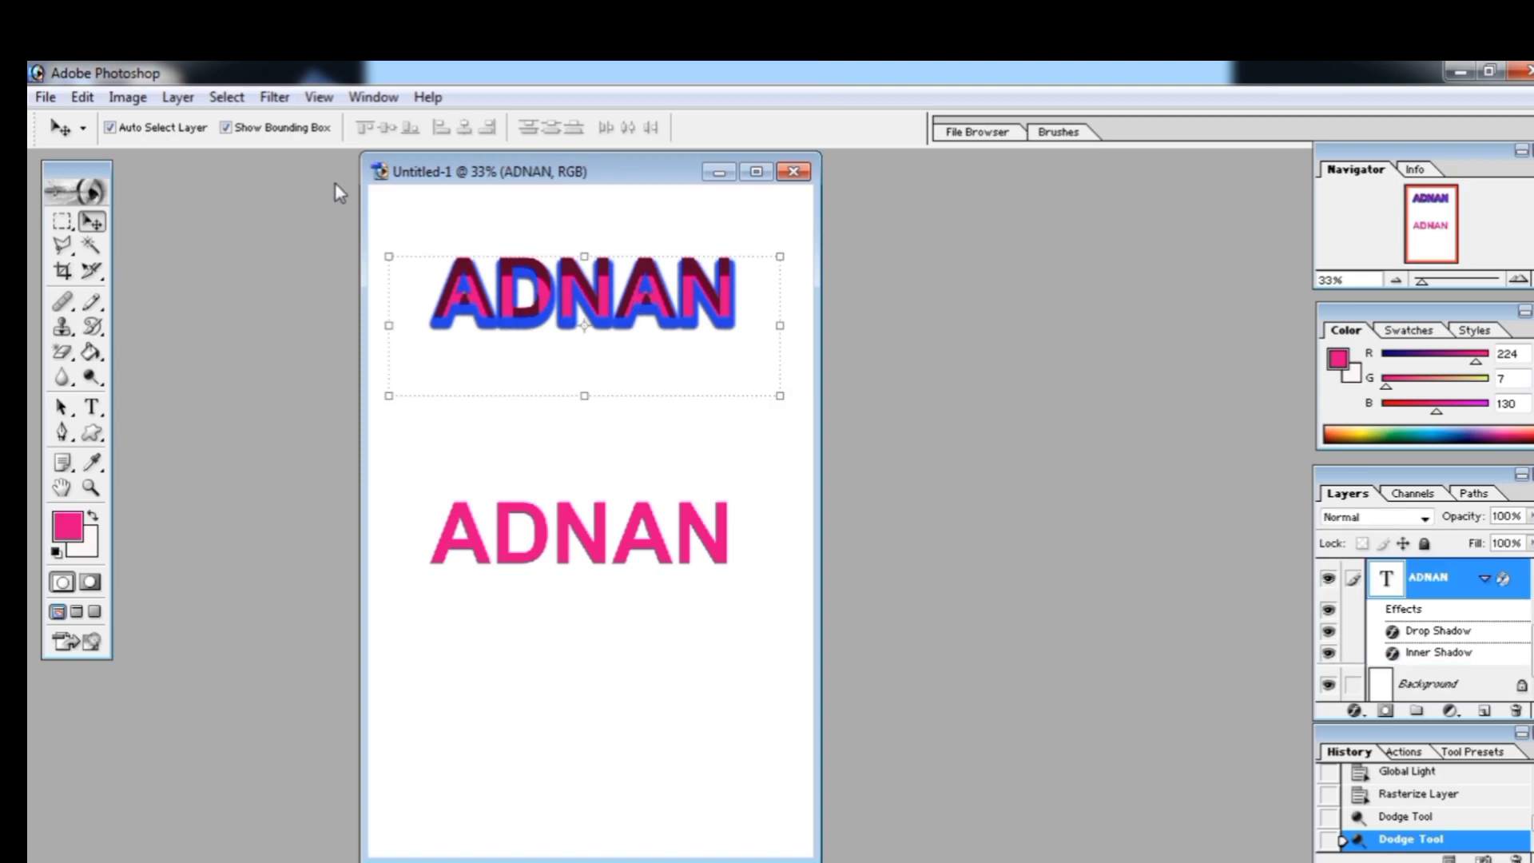
click(177, 96)
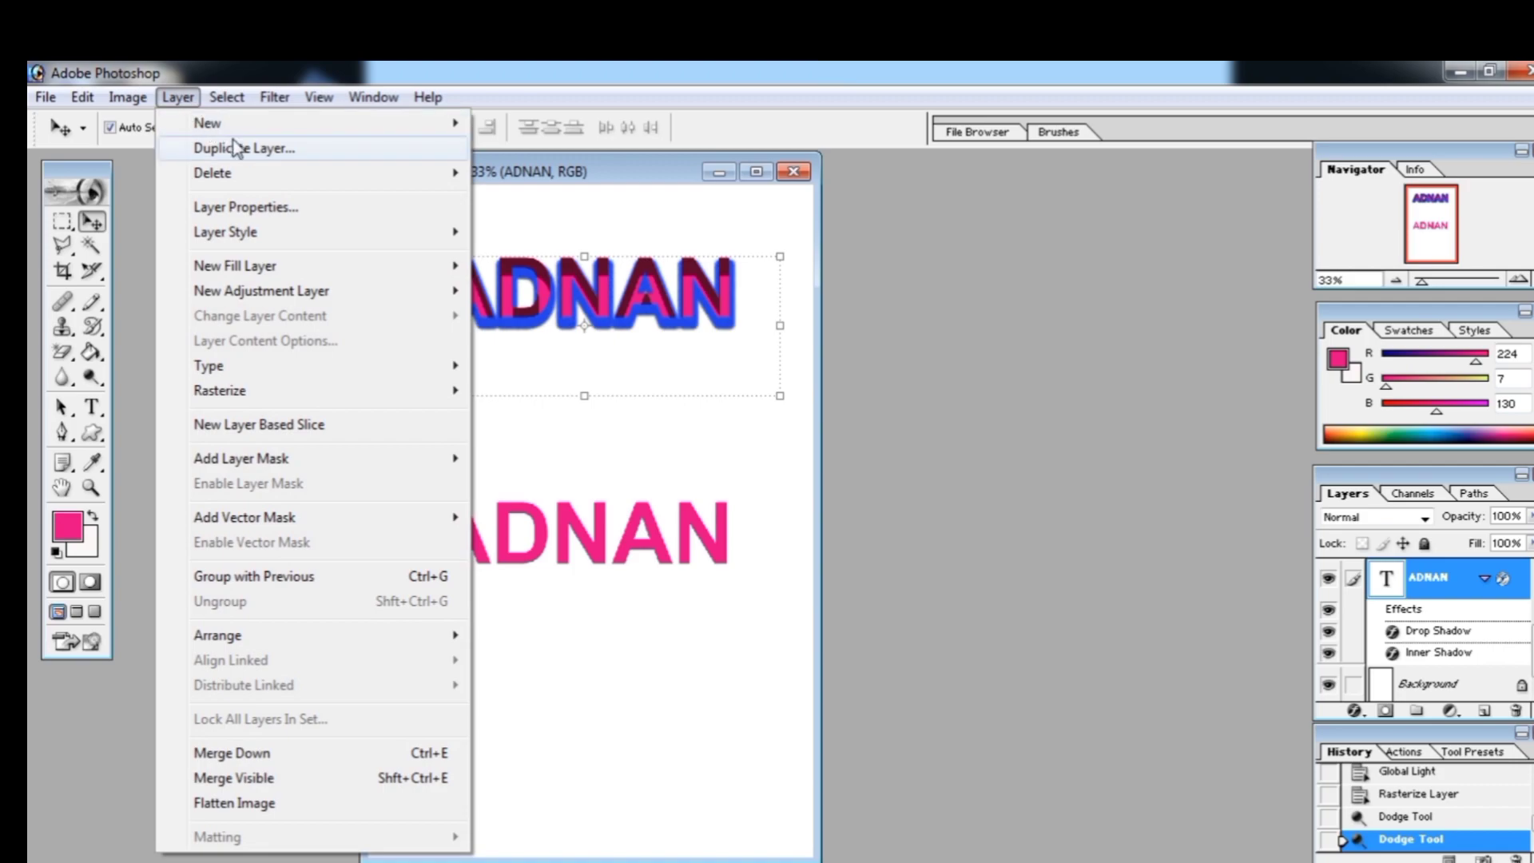
mouse_move(244, 270)
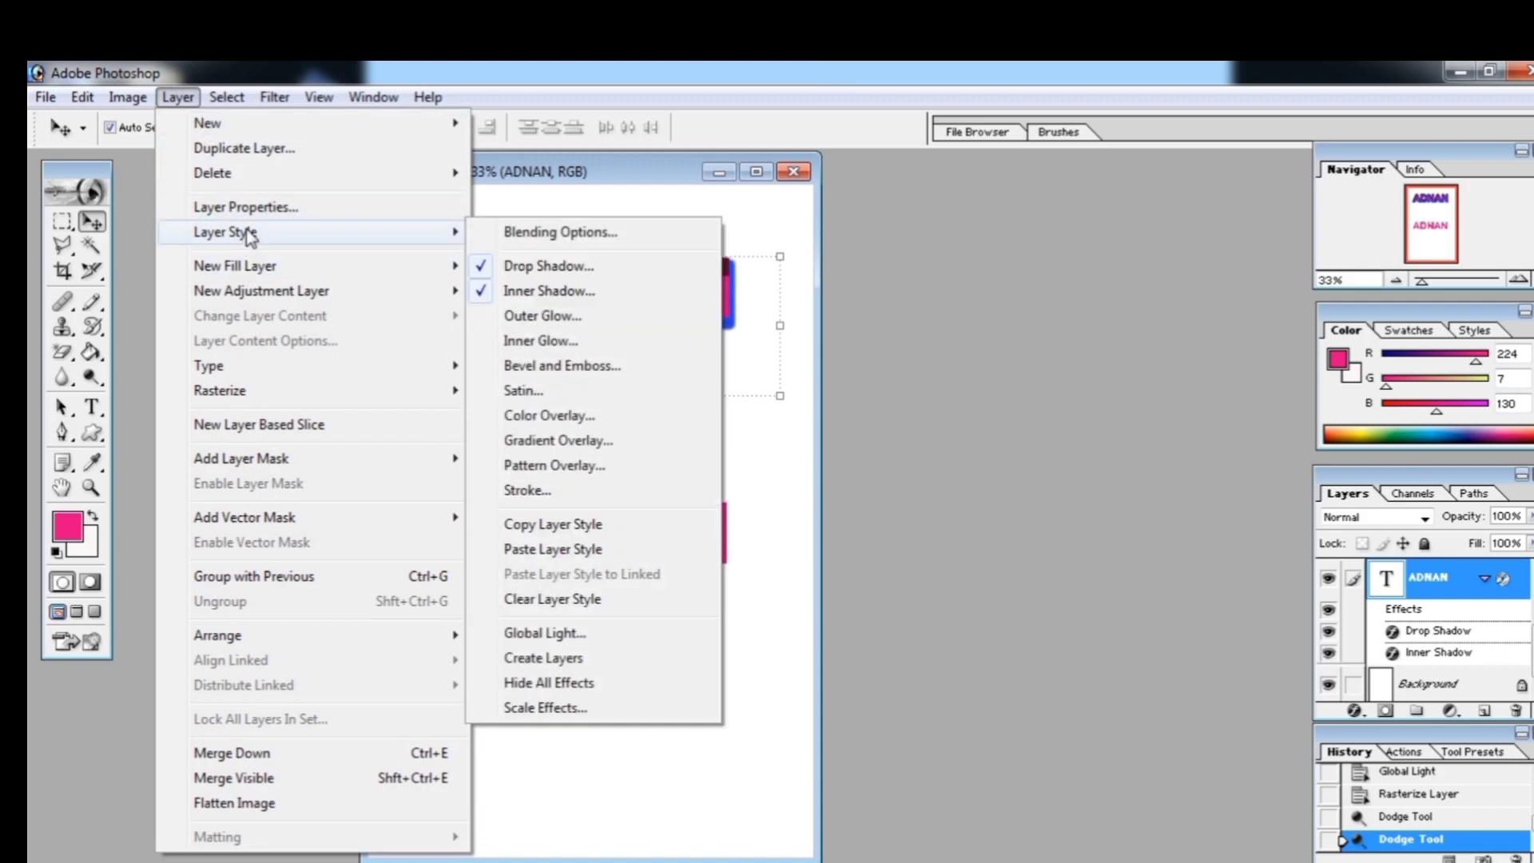
click(586, 660)
click(747, 395)
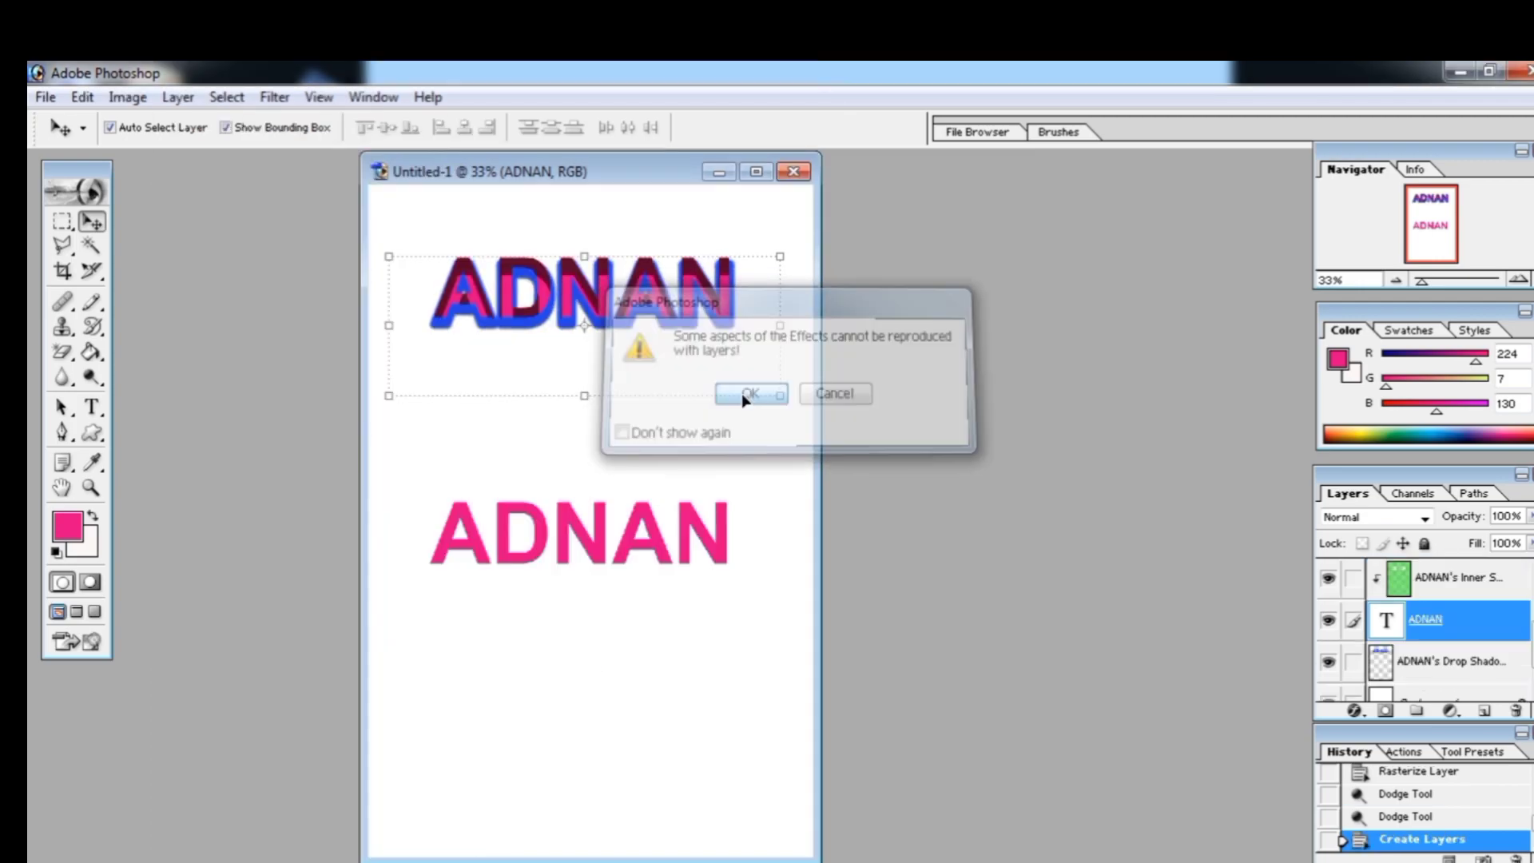
drag(657, 319, 650, 389)
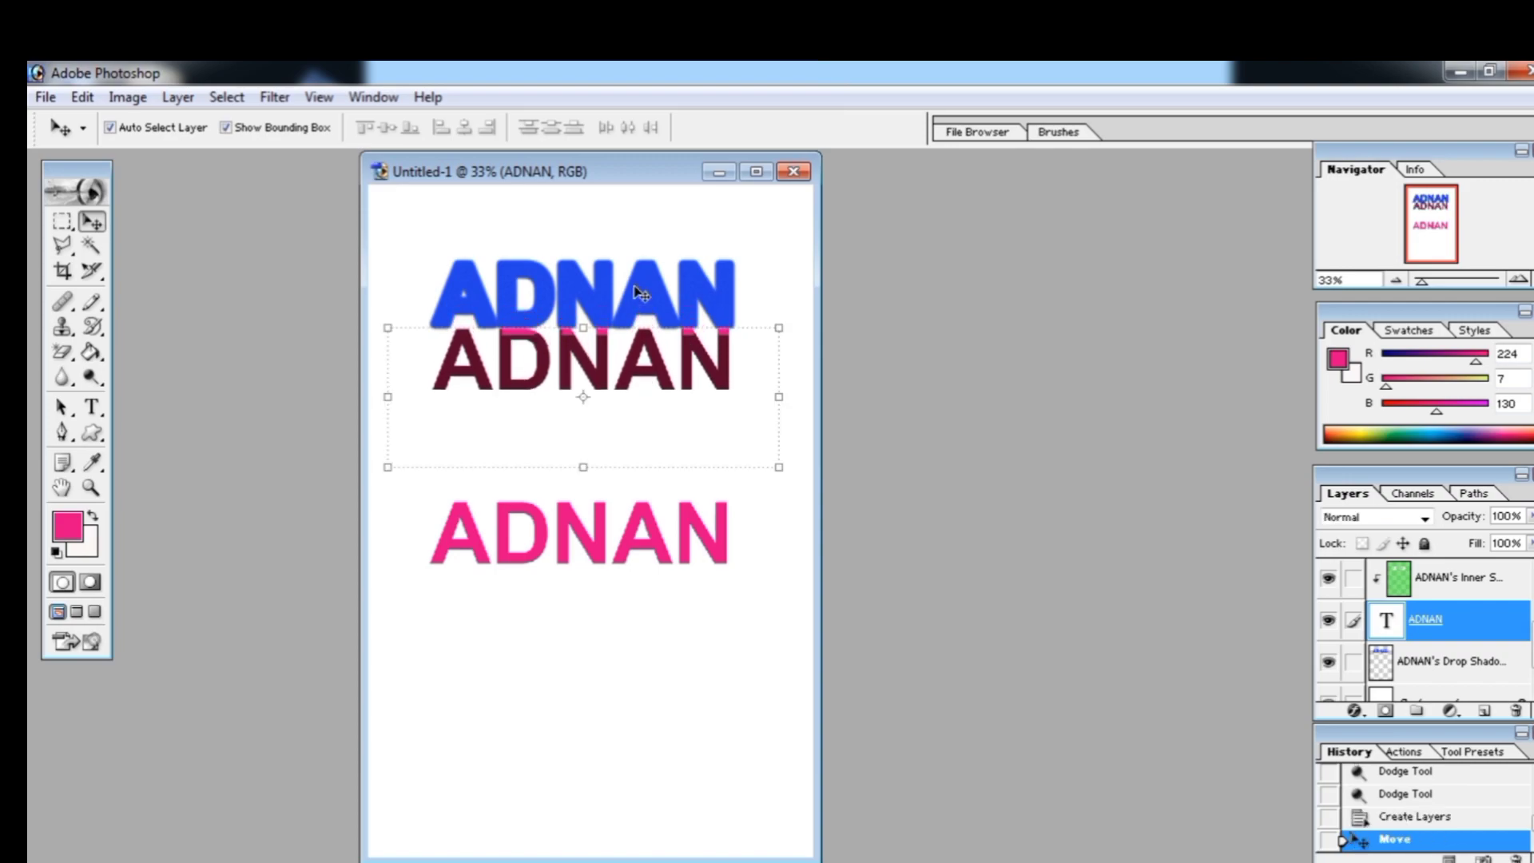
Move the separated drop shadow layer slightly upward and shift the inner shadow layer down and back up on the page.
drag(639, 294, 636, 282)
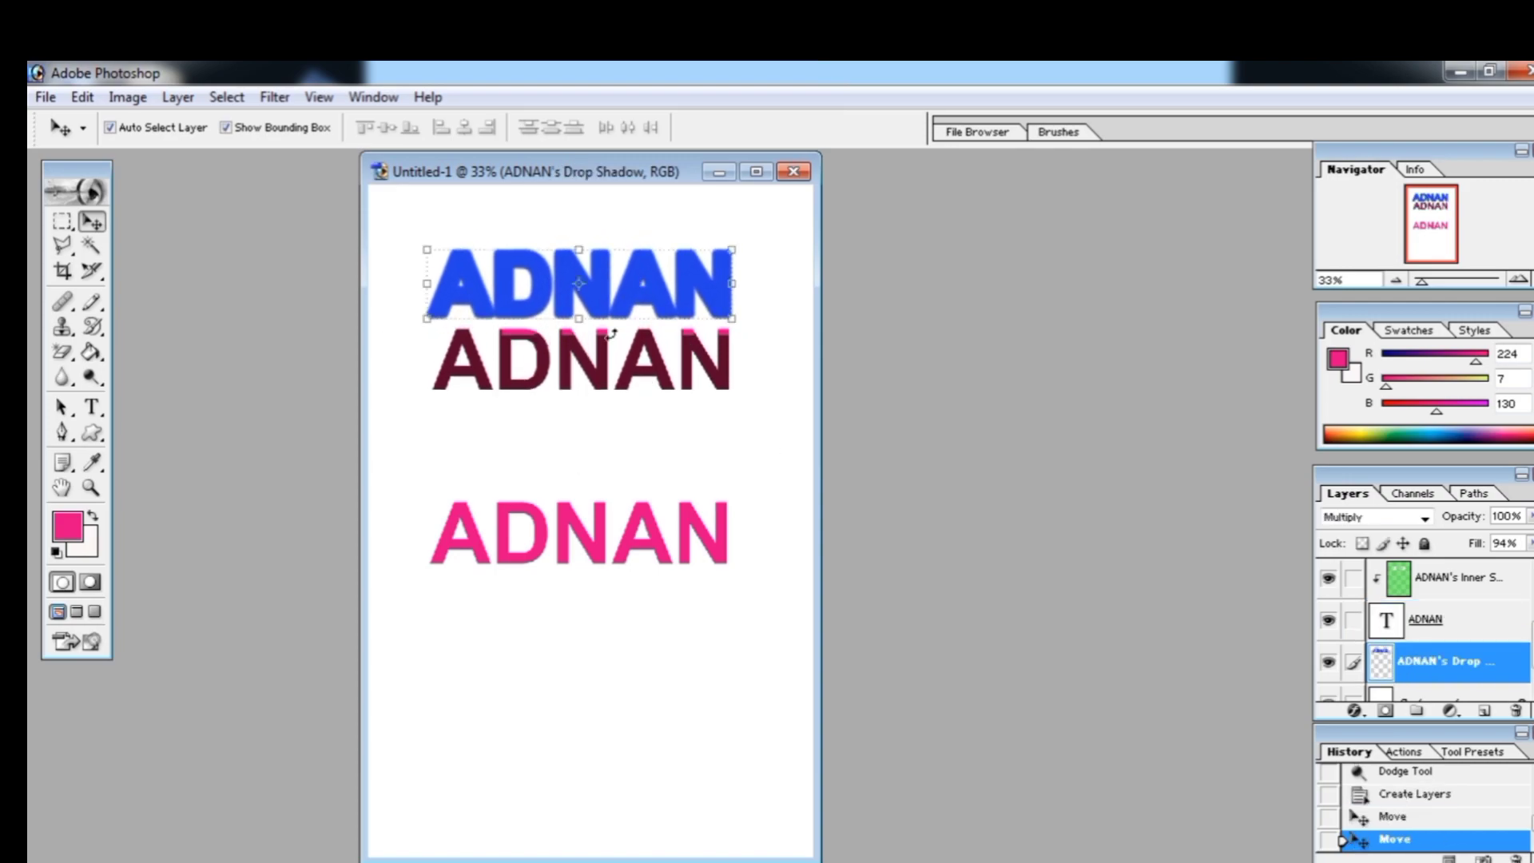
drag(608, 361, 606, 480)
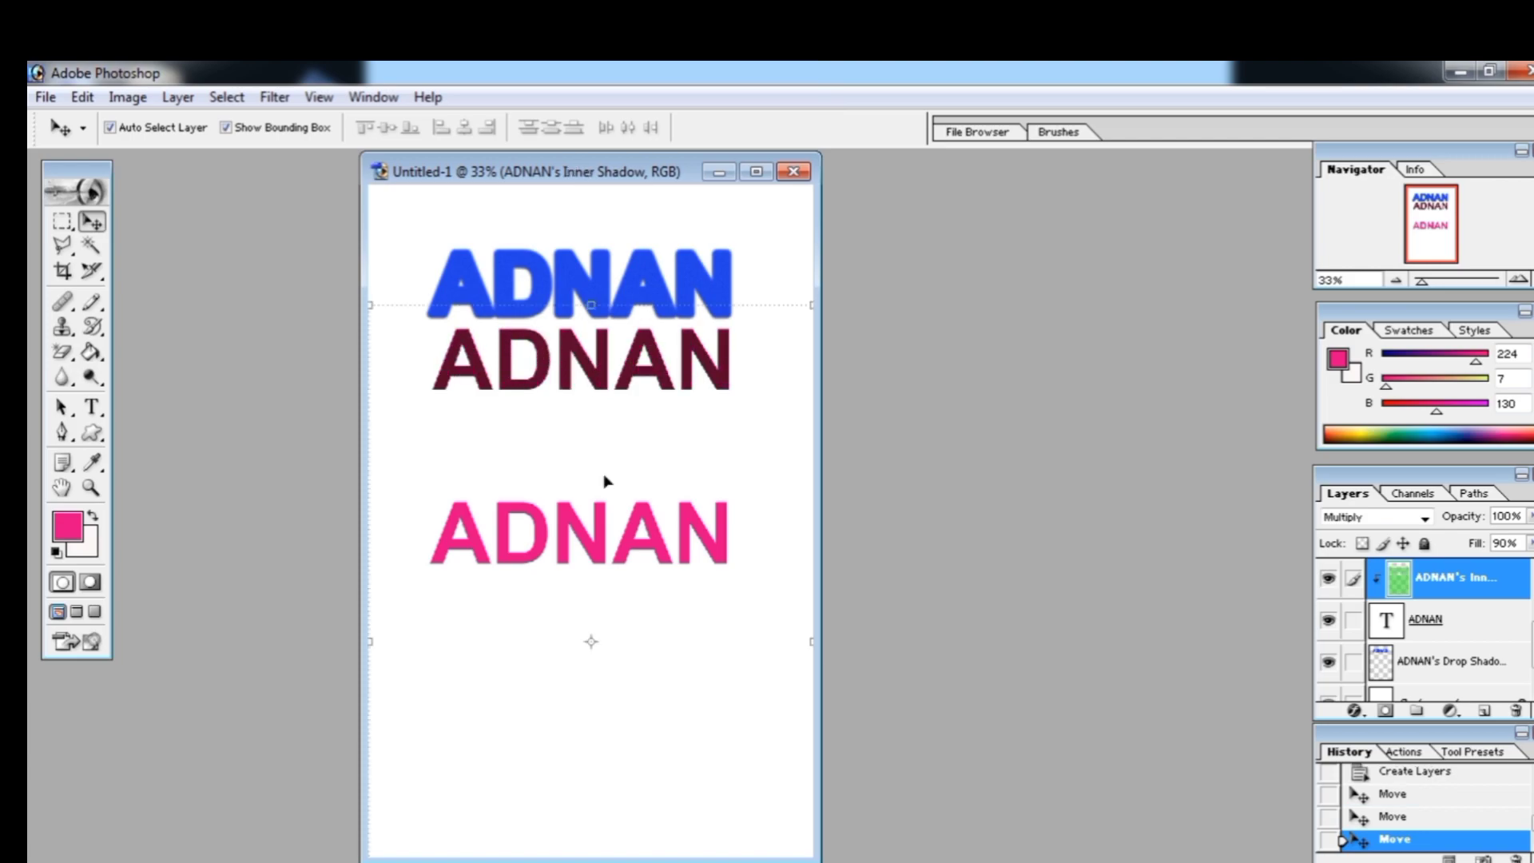
drag(627, 379, 588, 223)
Undo the layer moves and the Create Layers split, restoring the shadowed text with its live effects.
key(ctrl+alt+z)
key(ctrl+alt+z)
key(ctrl+alt+z)
key(ctrl+alt+z)
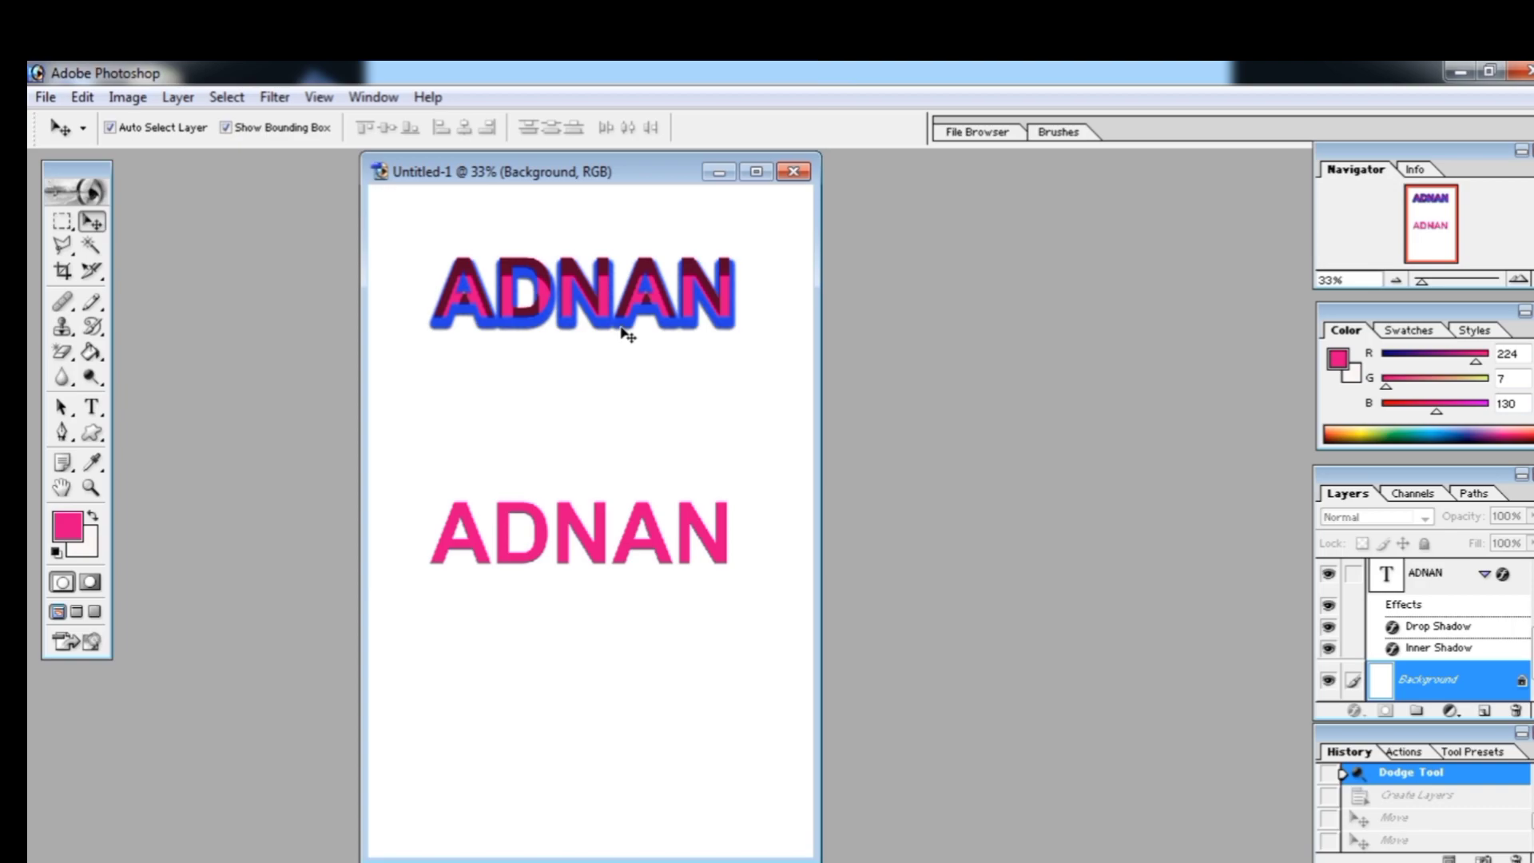
Hide all layer effects in the document and undo that change.
click(177, 97)
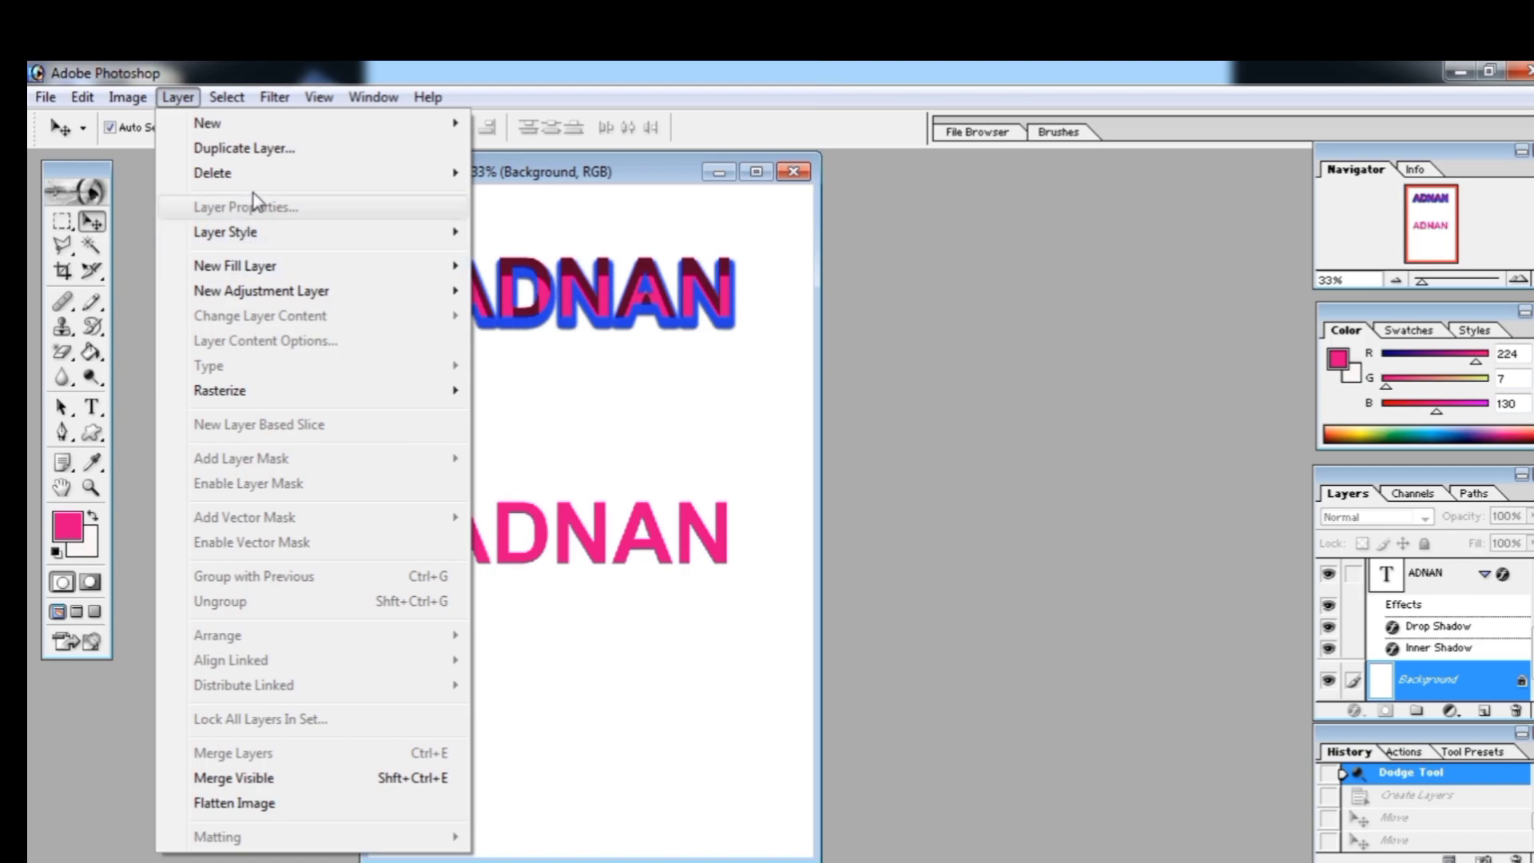
mouse_move(257, 232)
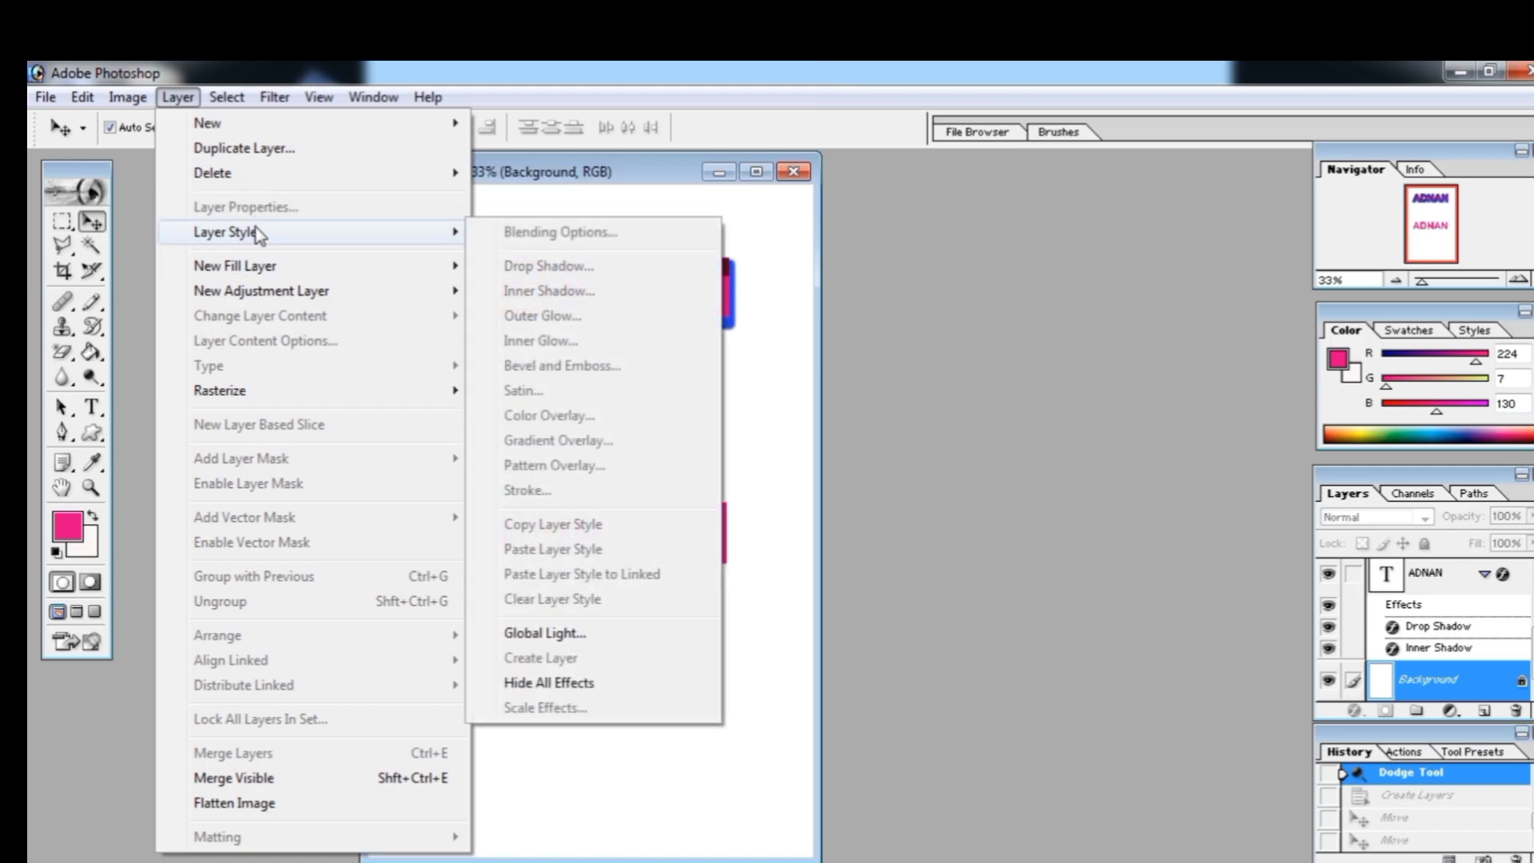
click(577, 692)
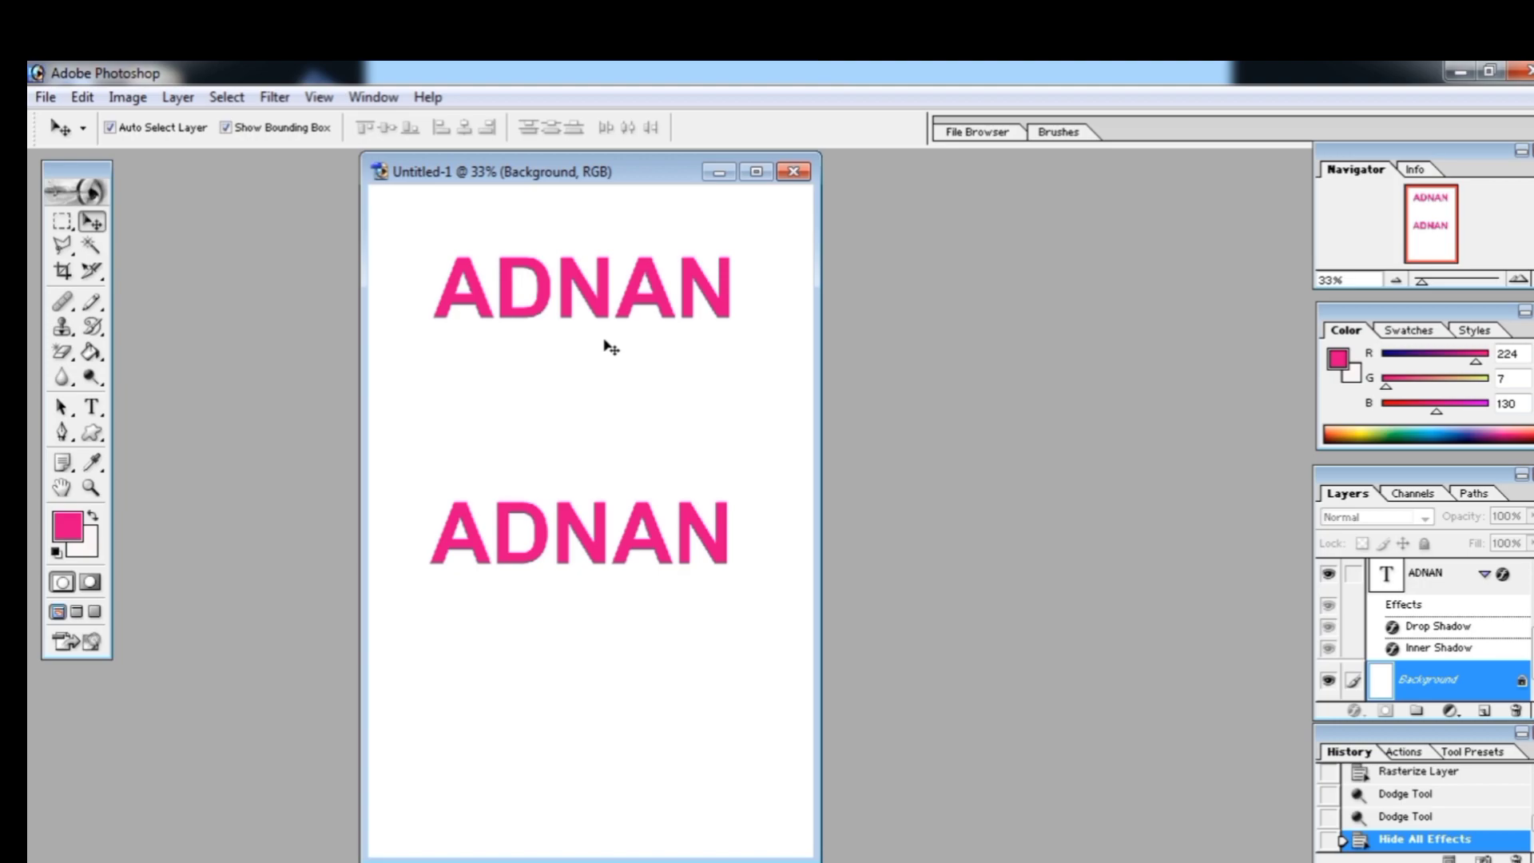
key(ctrl+z)
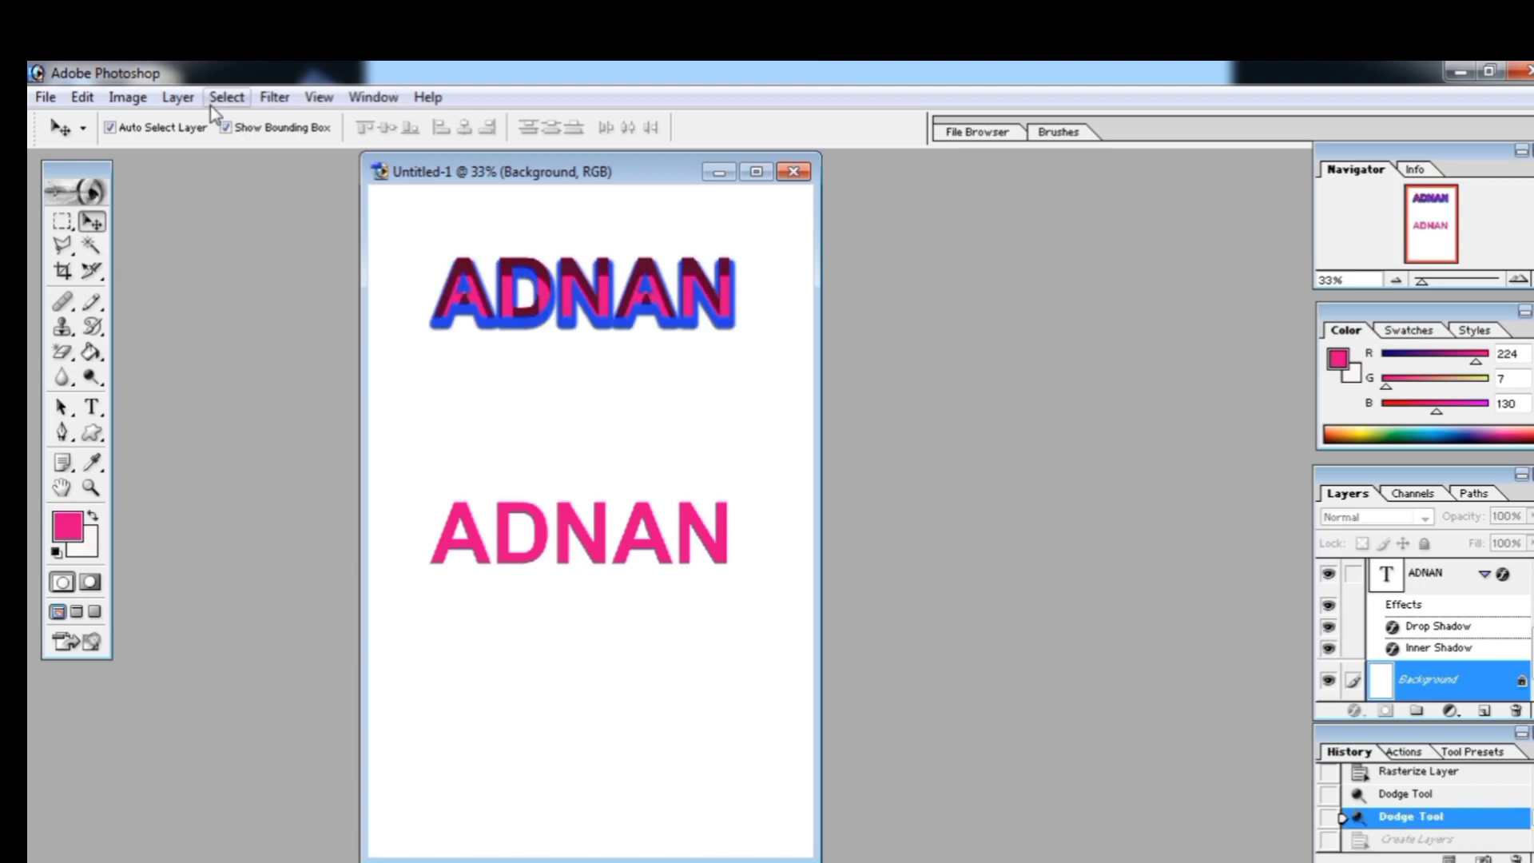
Select the shadowed text layer, preview its layer effects scaled to 50%, and apply the scale at 100%.
click(178, 96)
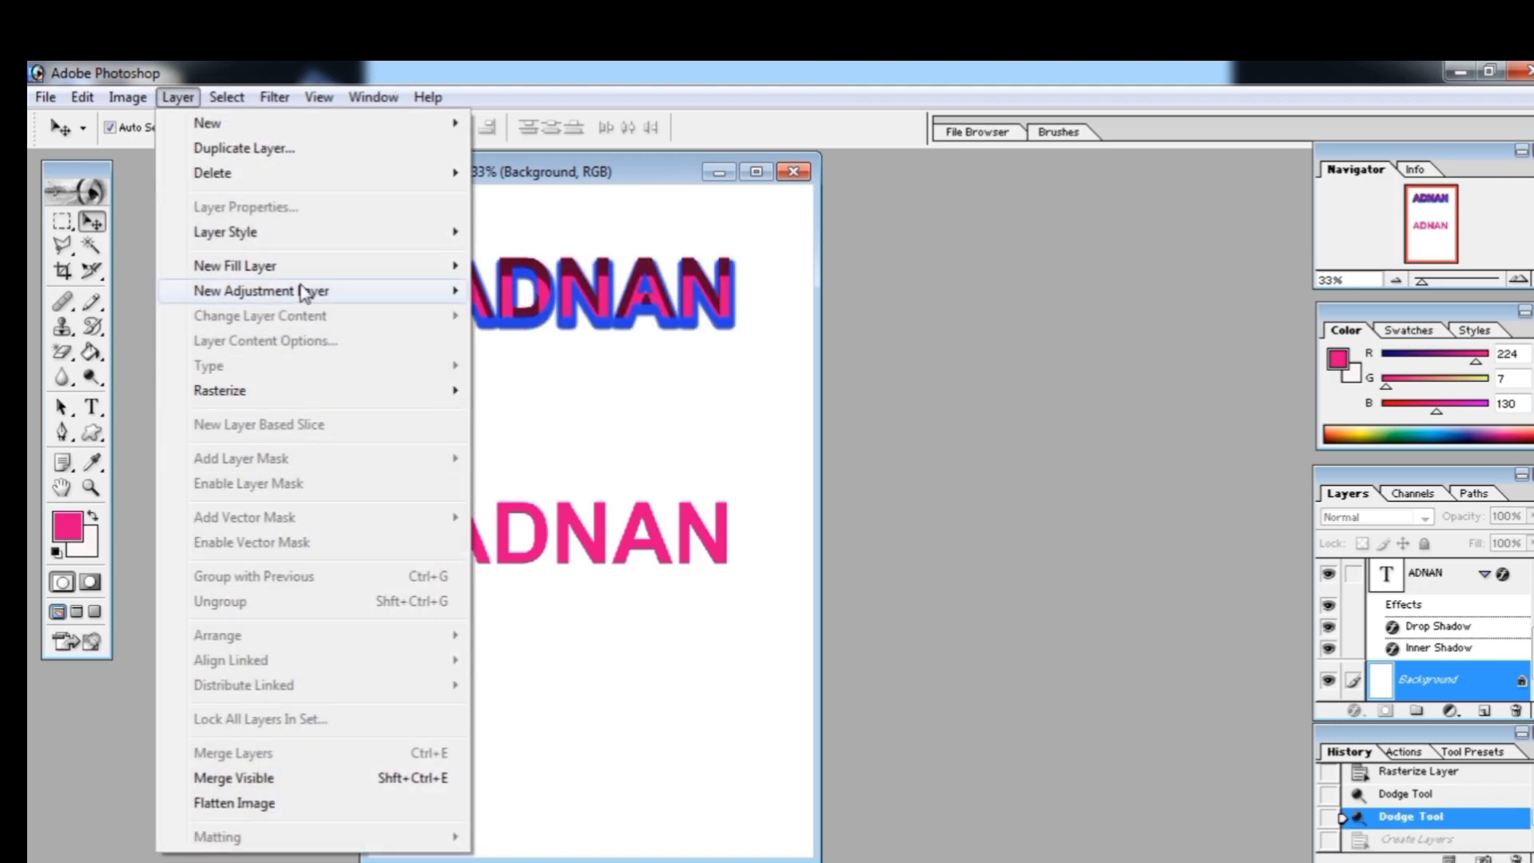
mouse_move(299, 231)
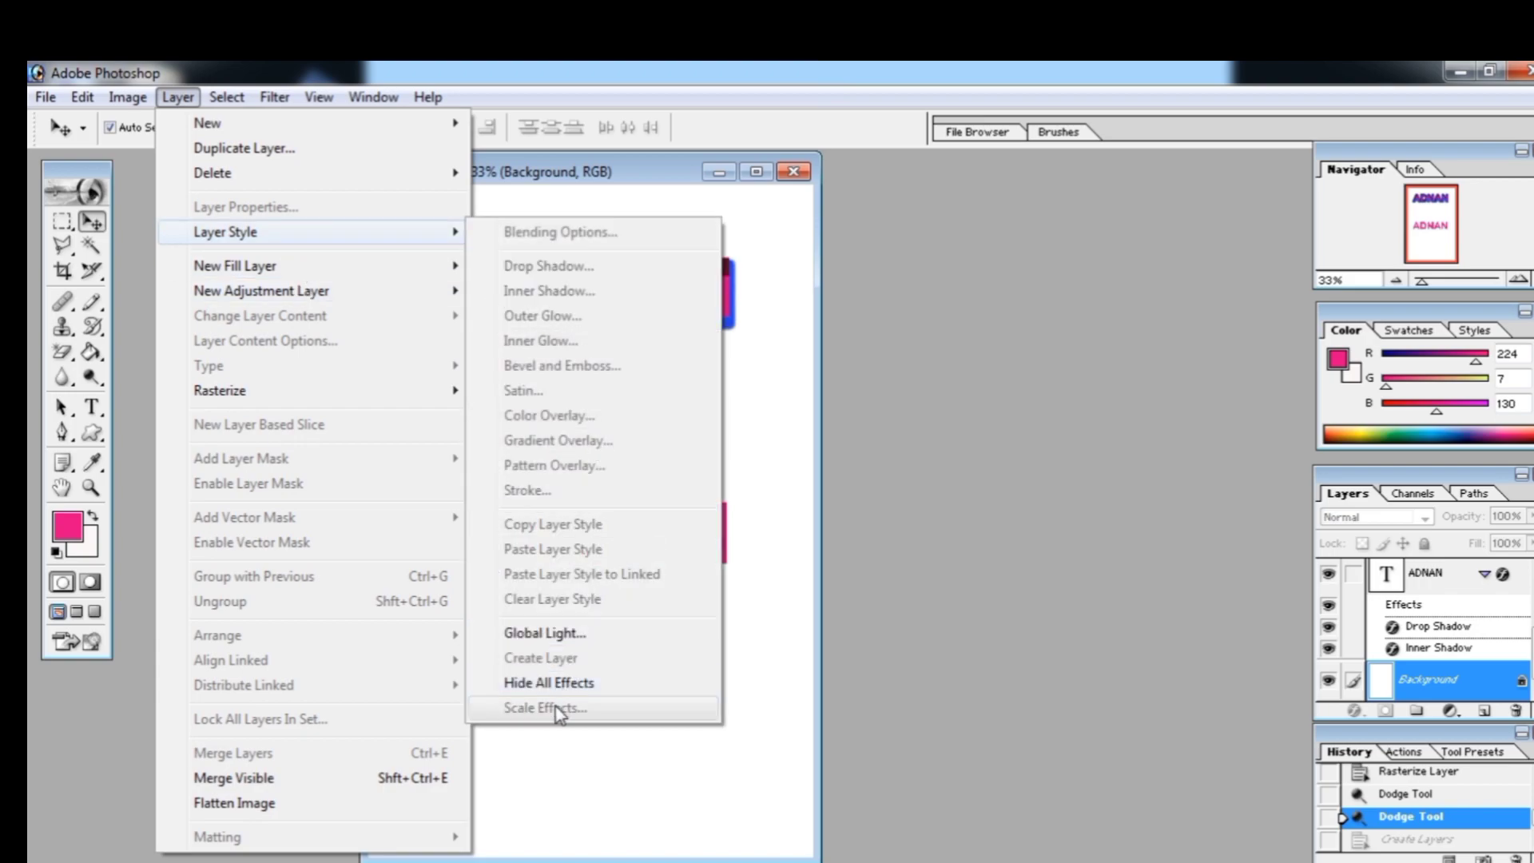
click(687, 812)
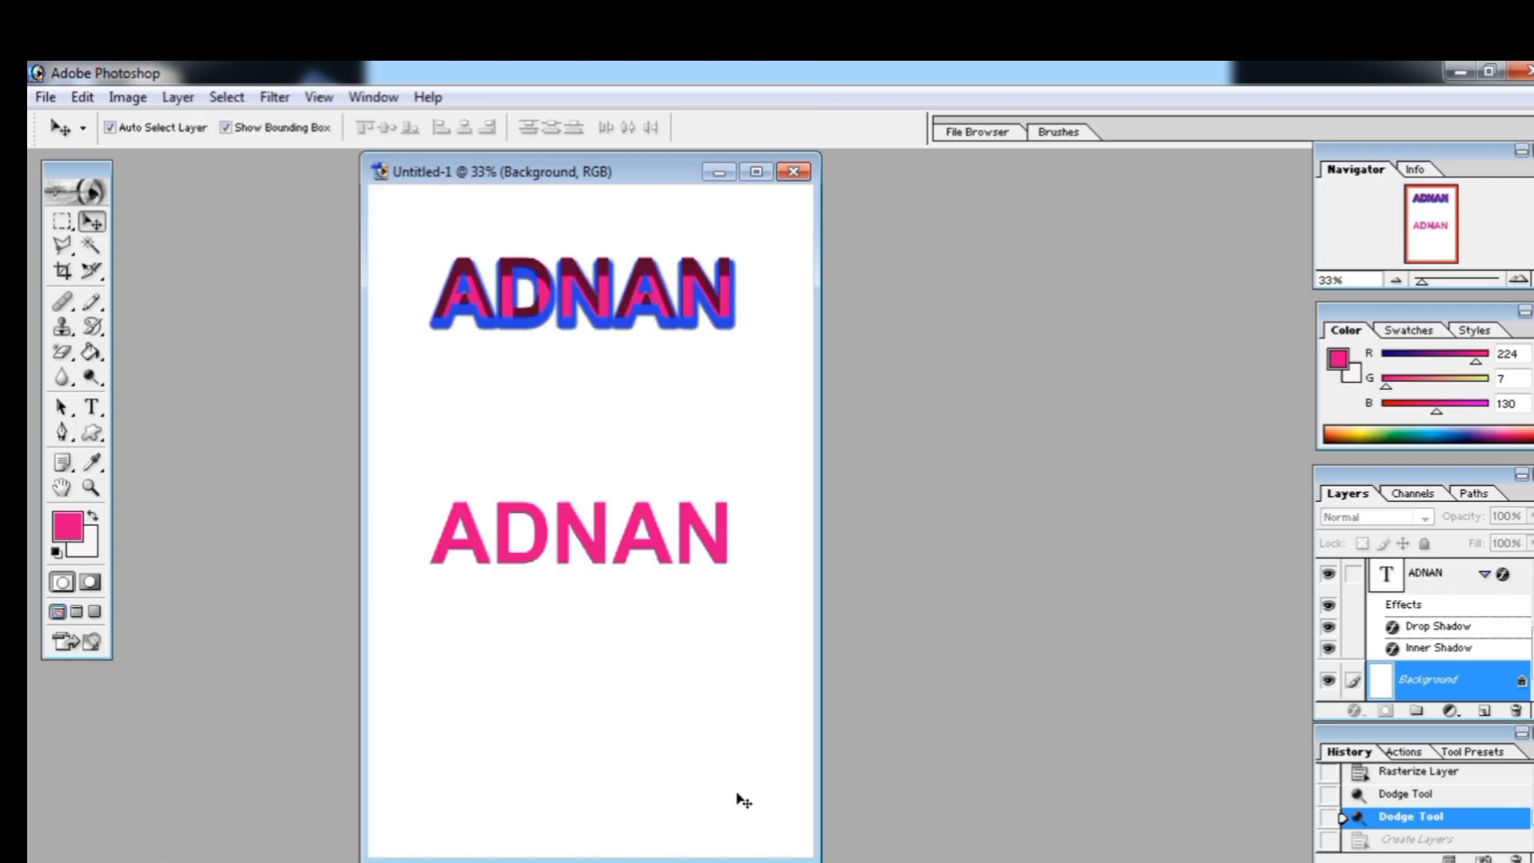
click(1429, 575)
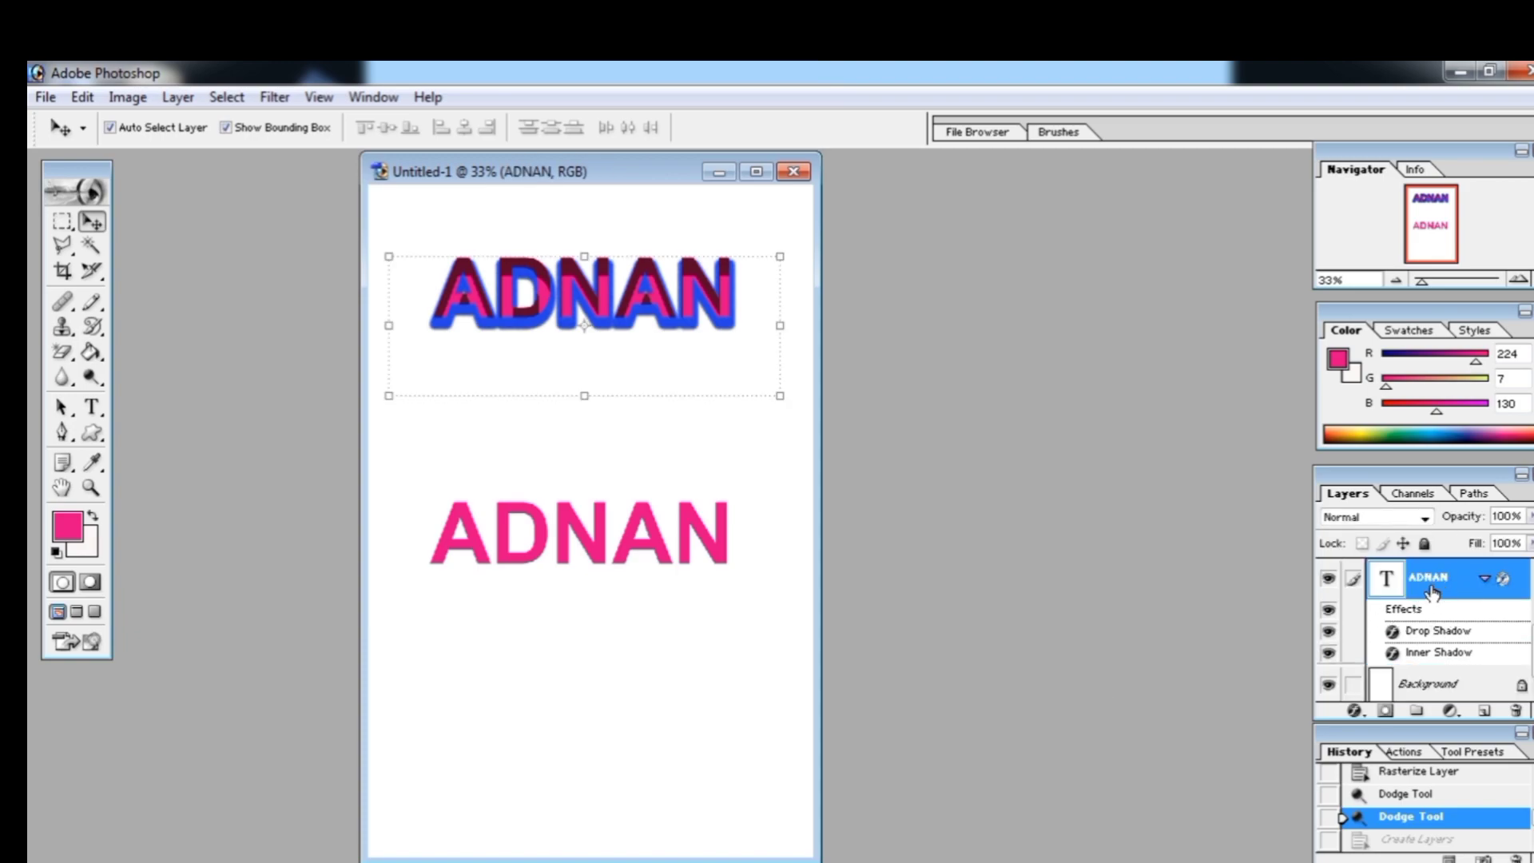
click(177, 97)
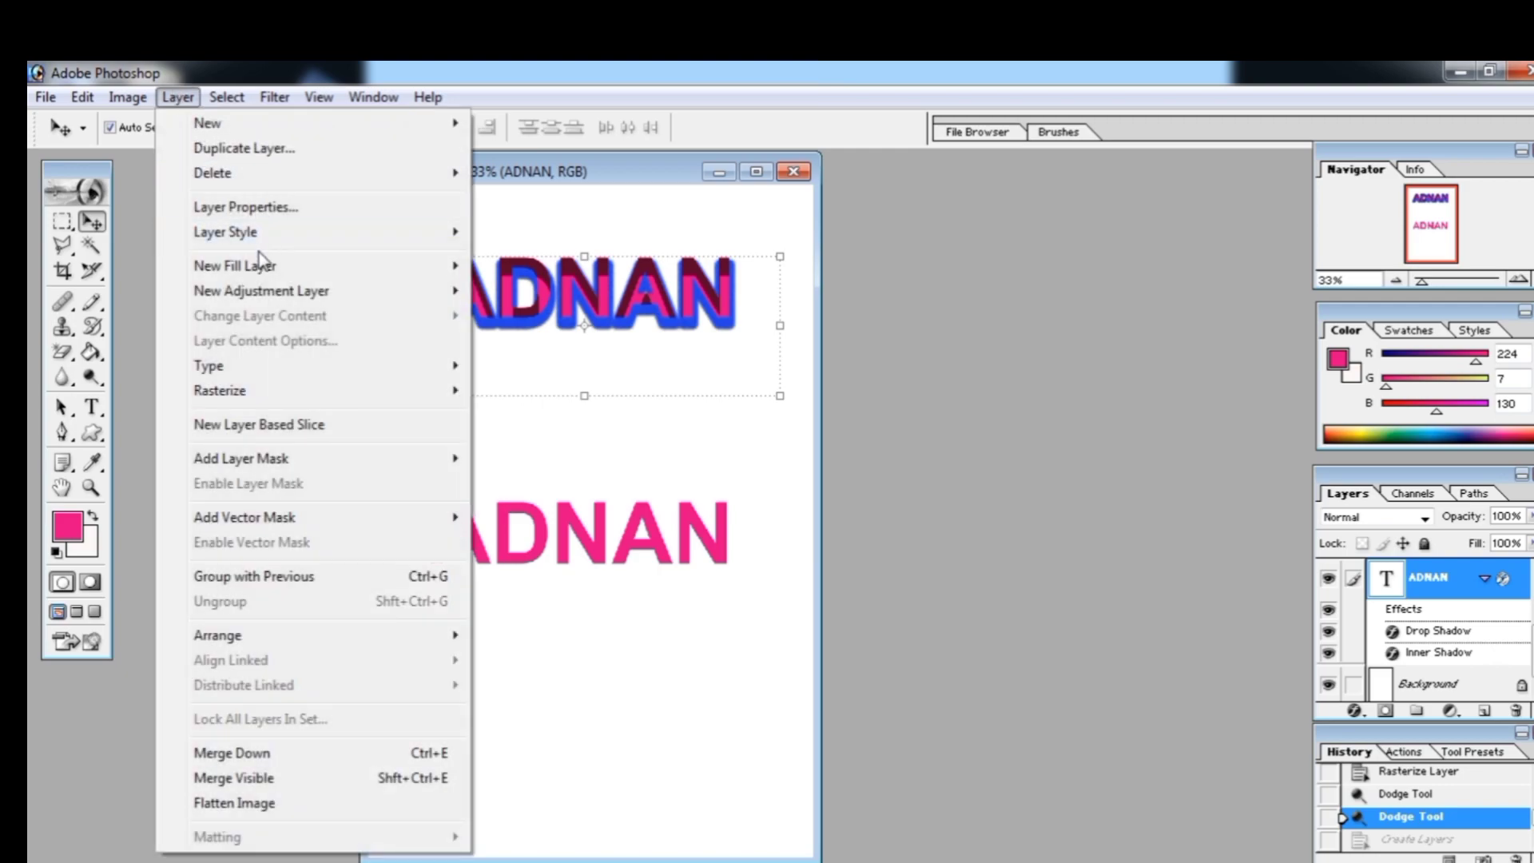
mouse_move(260, 234)
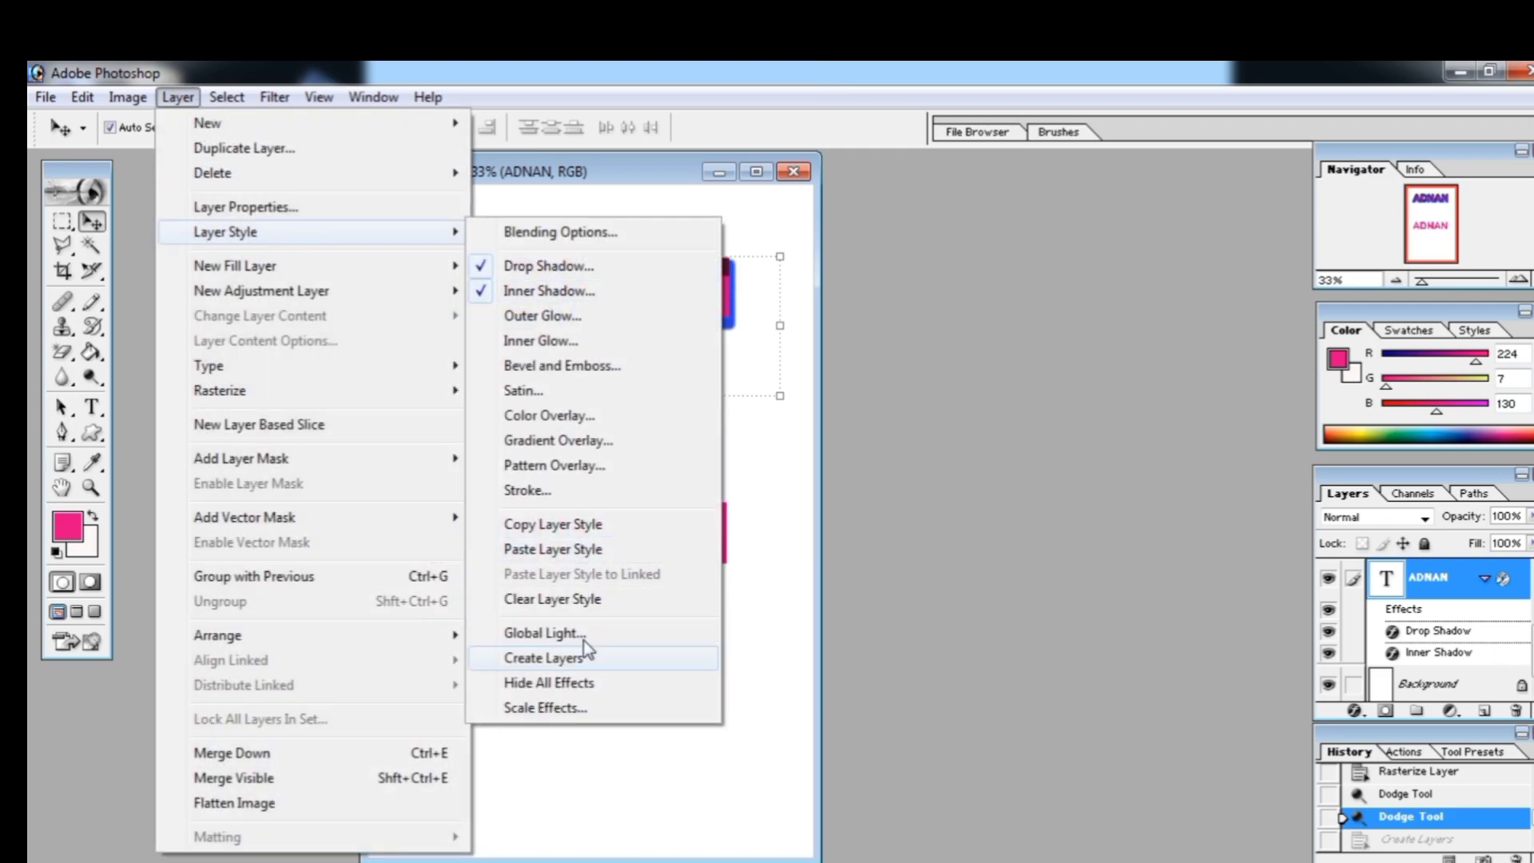
click(545, 708)
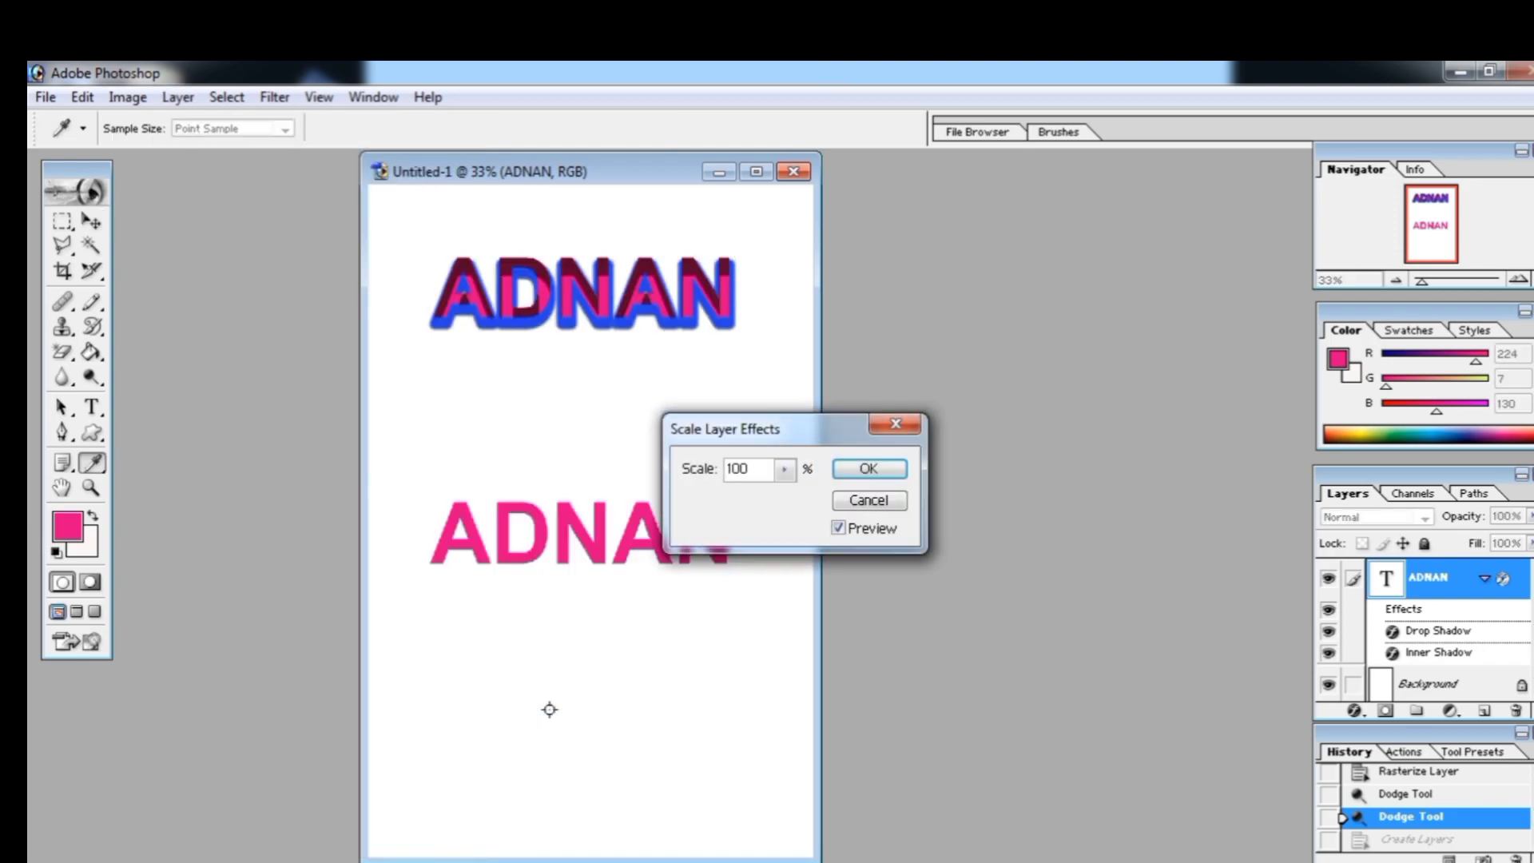
click(785, 470)
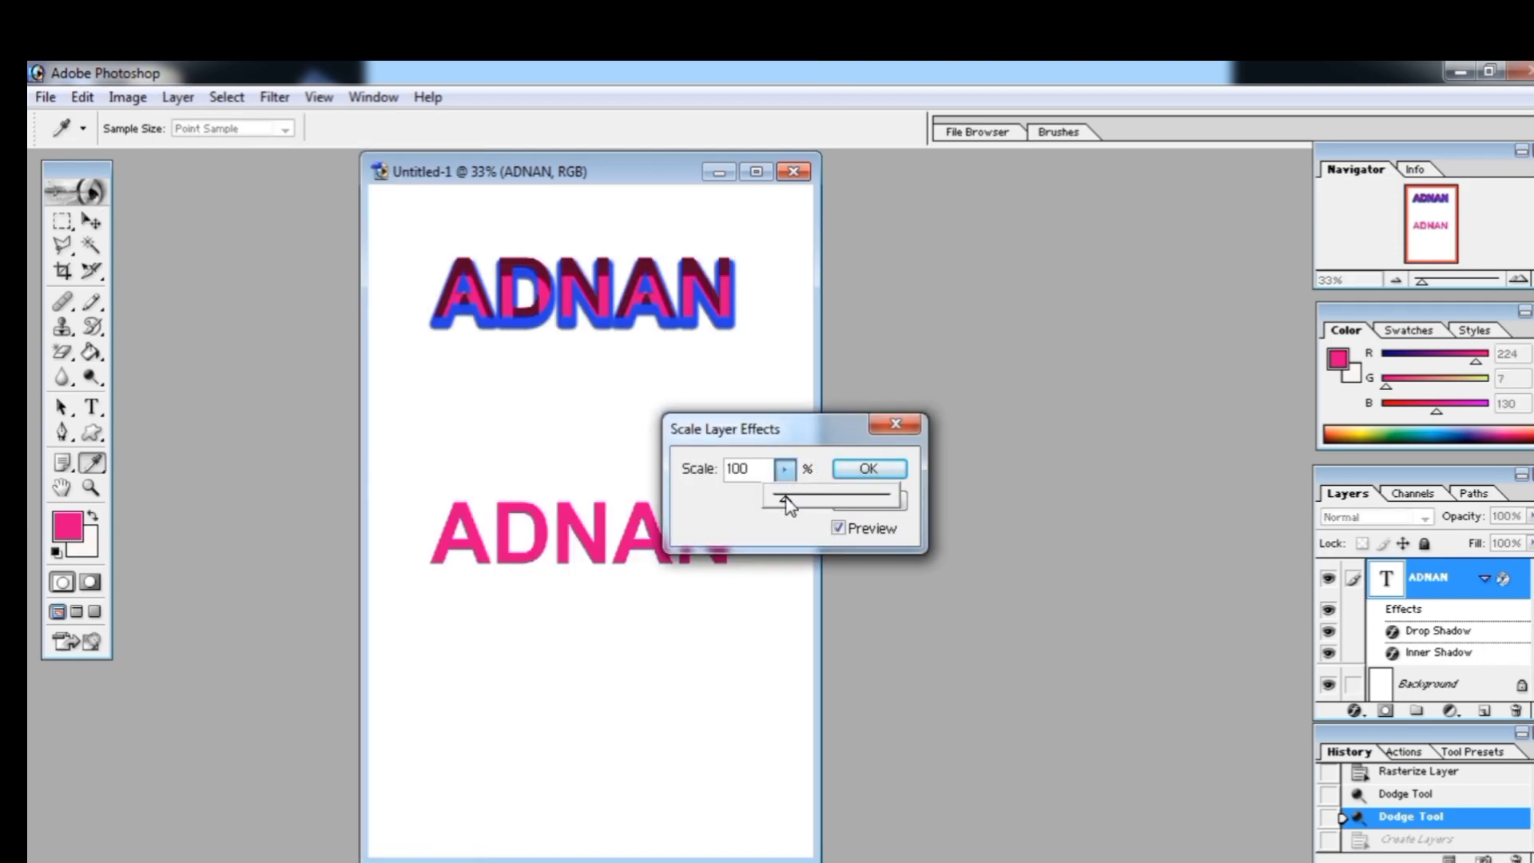
mouse_move(787, 502)
mouse_down()
mouse_move(808, 507)
mouse_move(768, 513)
mouse_move(832, 510)
mouse_move(784, 501)
mouse_up()
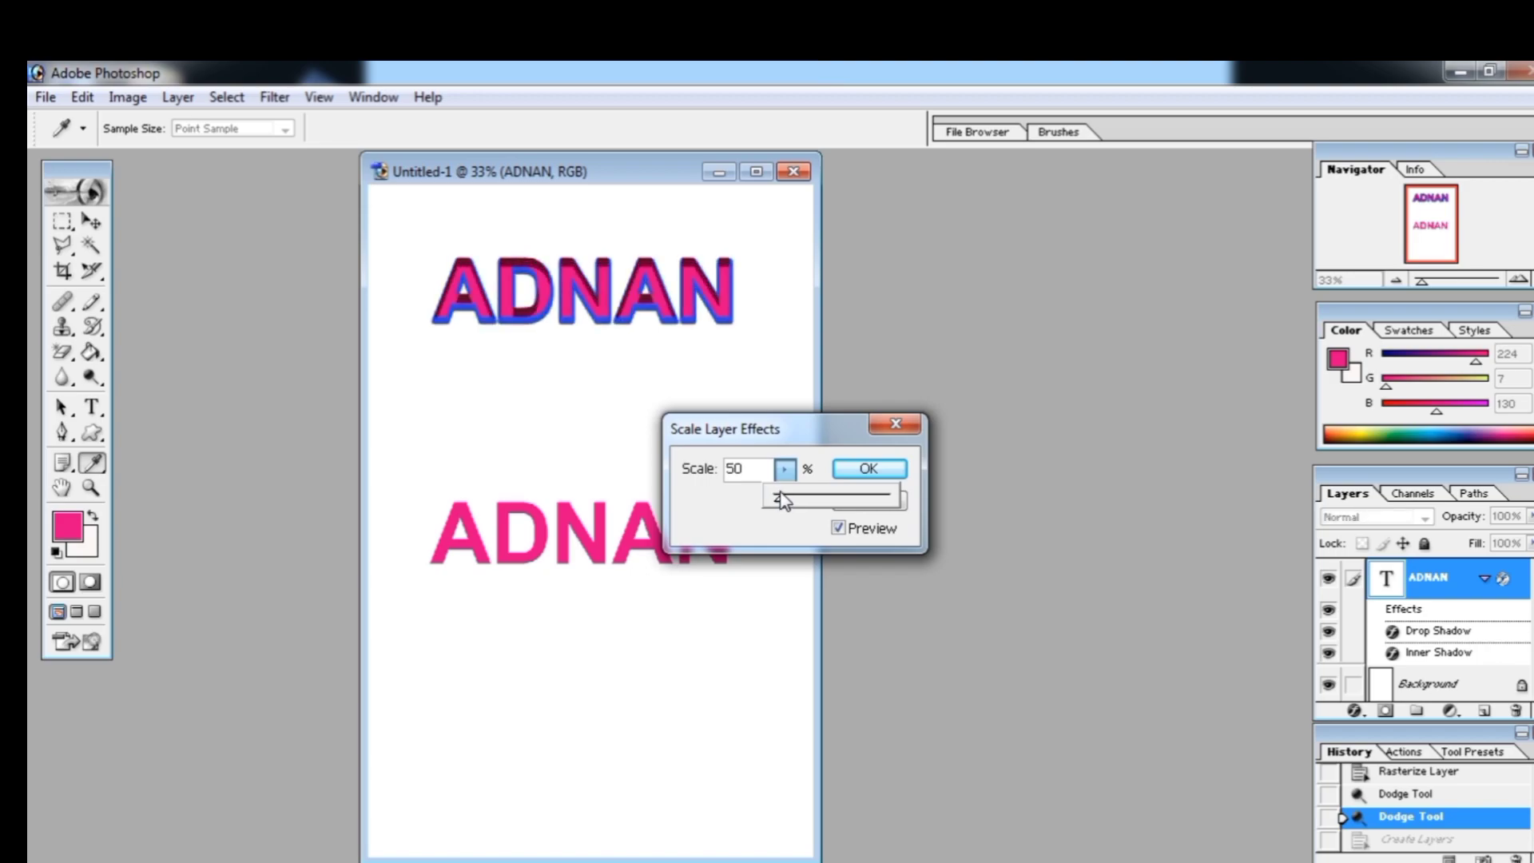
mouse_move(782, 501)
mouse_down()
mouse_move(804, 505)
mouse_move(754, 505)
mouse_move(786, 508)
mouse_up()
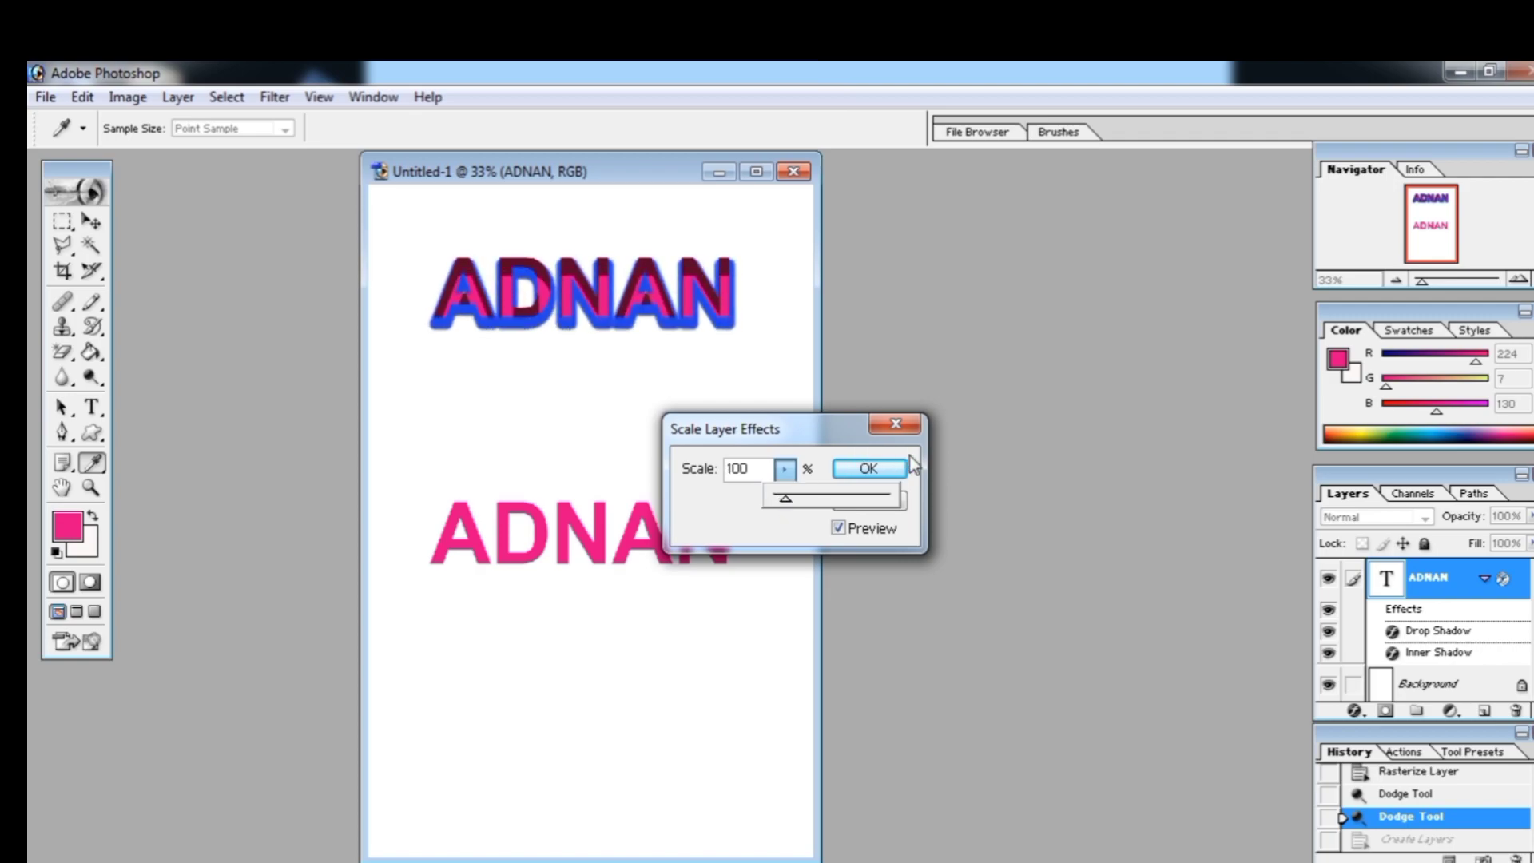
click(895, 473)
key(v)
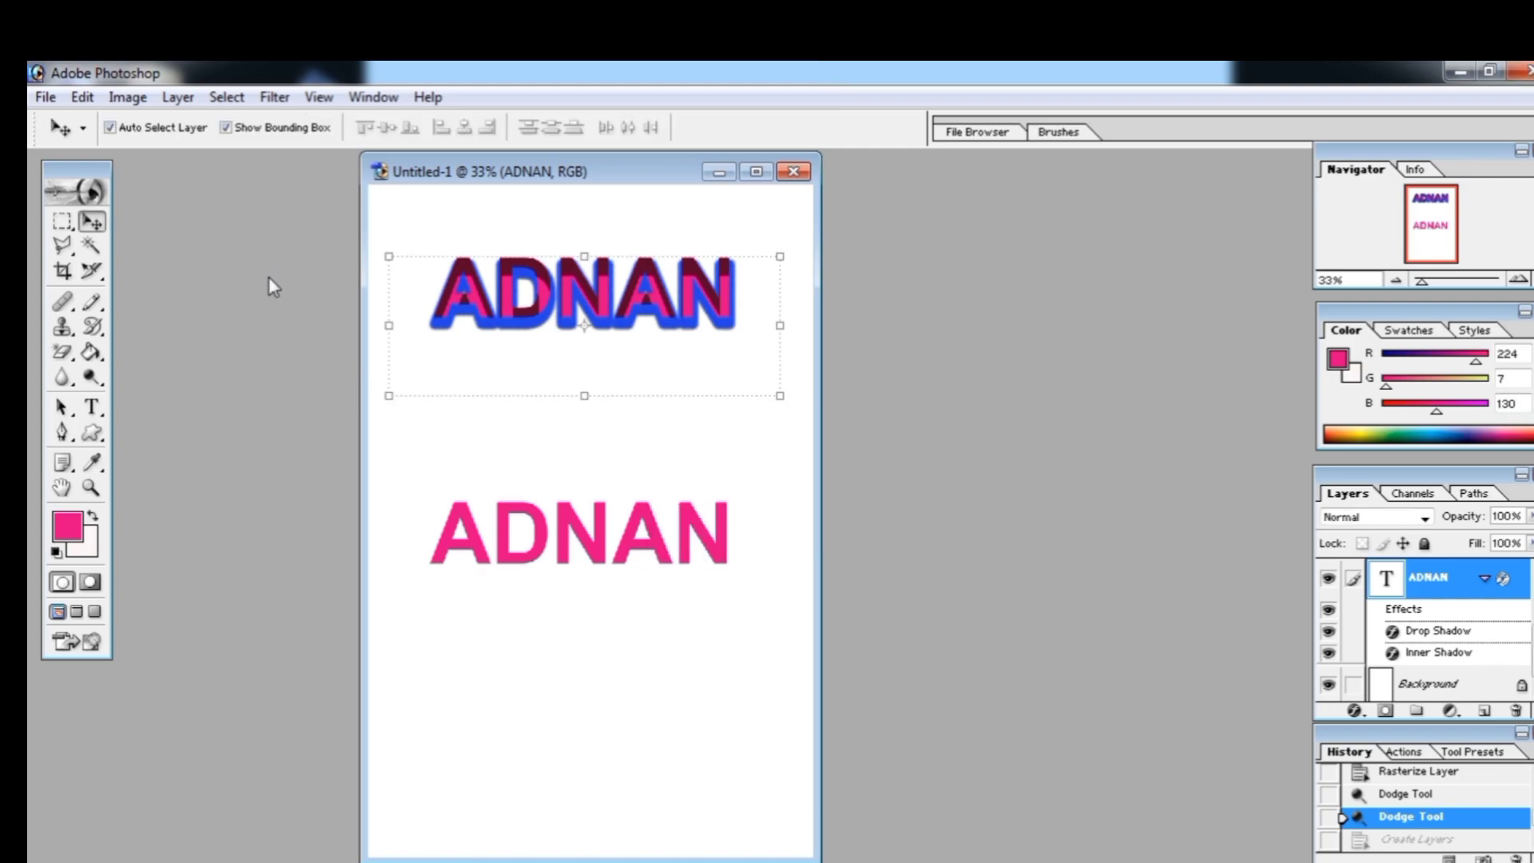
Review the Layer Style commands available for the shadowed text layer.
click(195, 102)
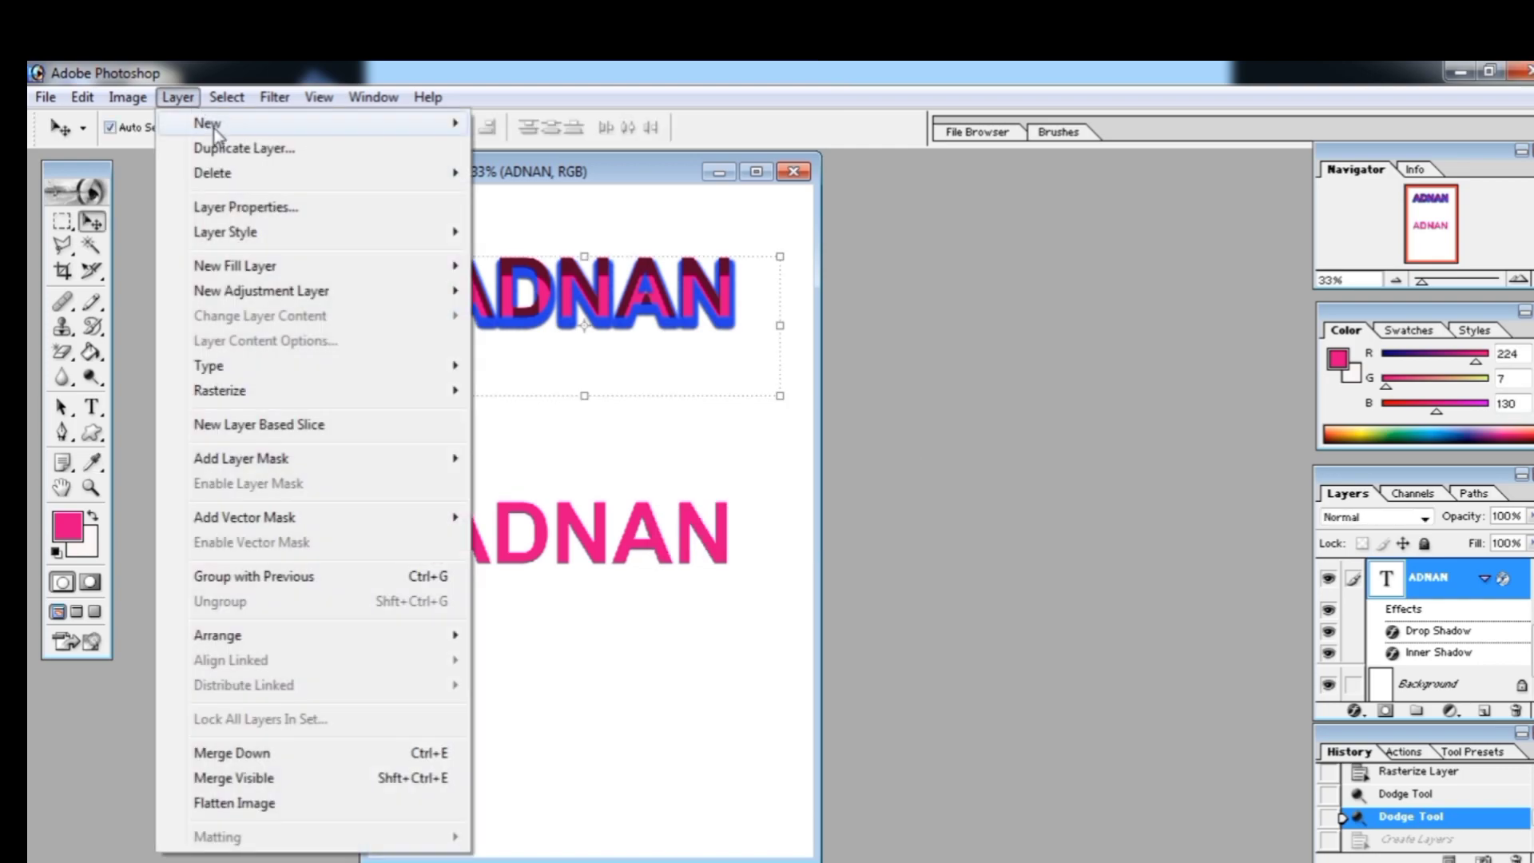
mouse_move(245, 178)
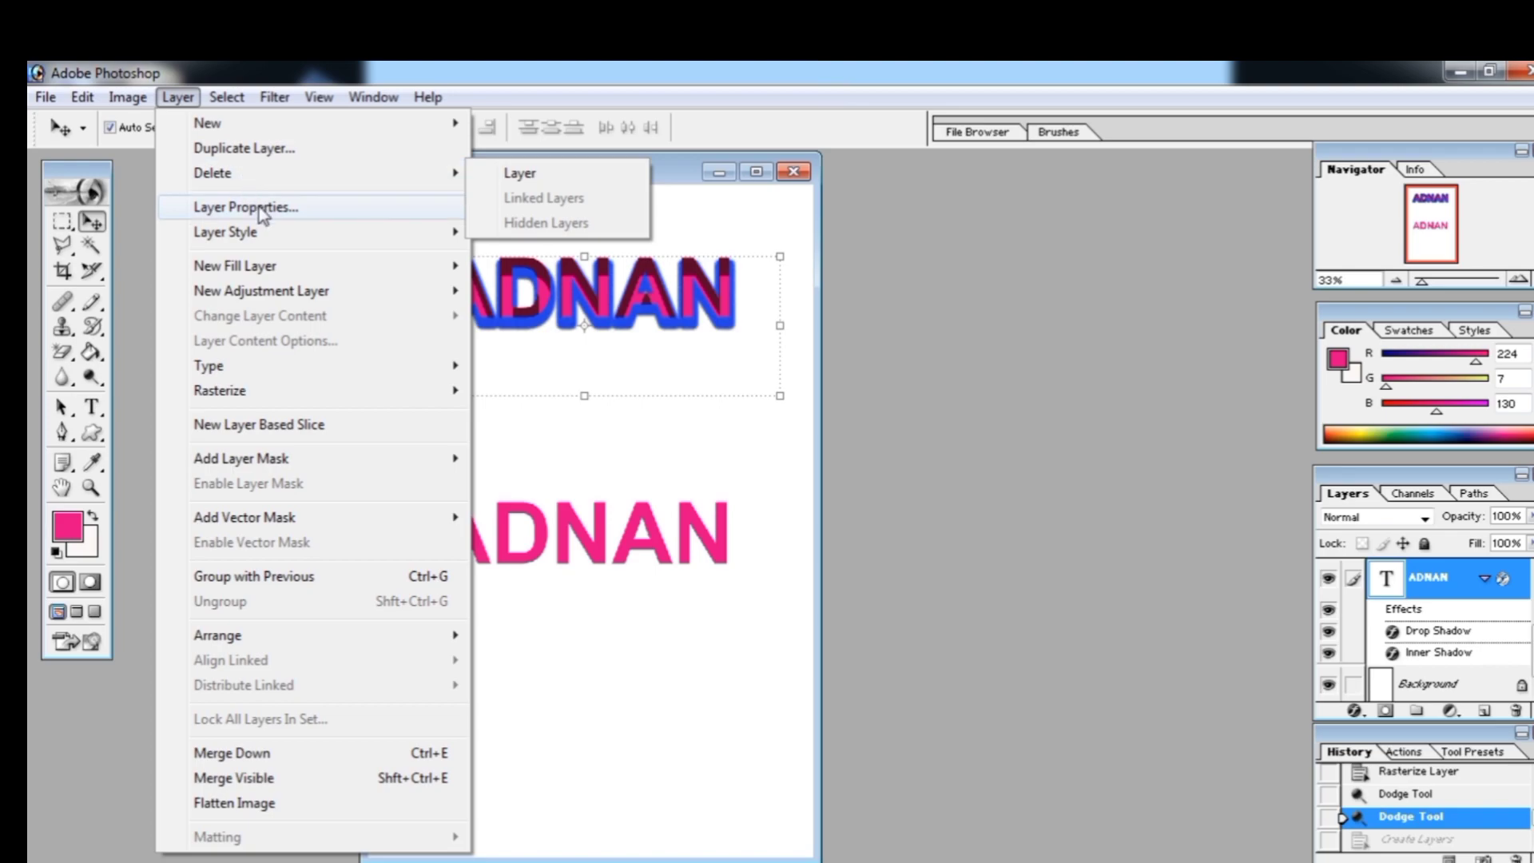
mouse_move(259, 237)
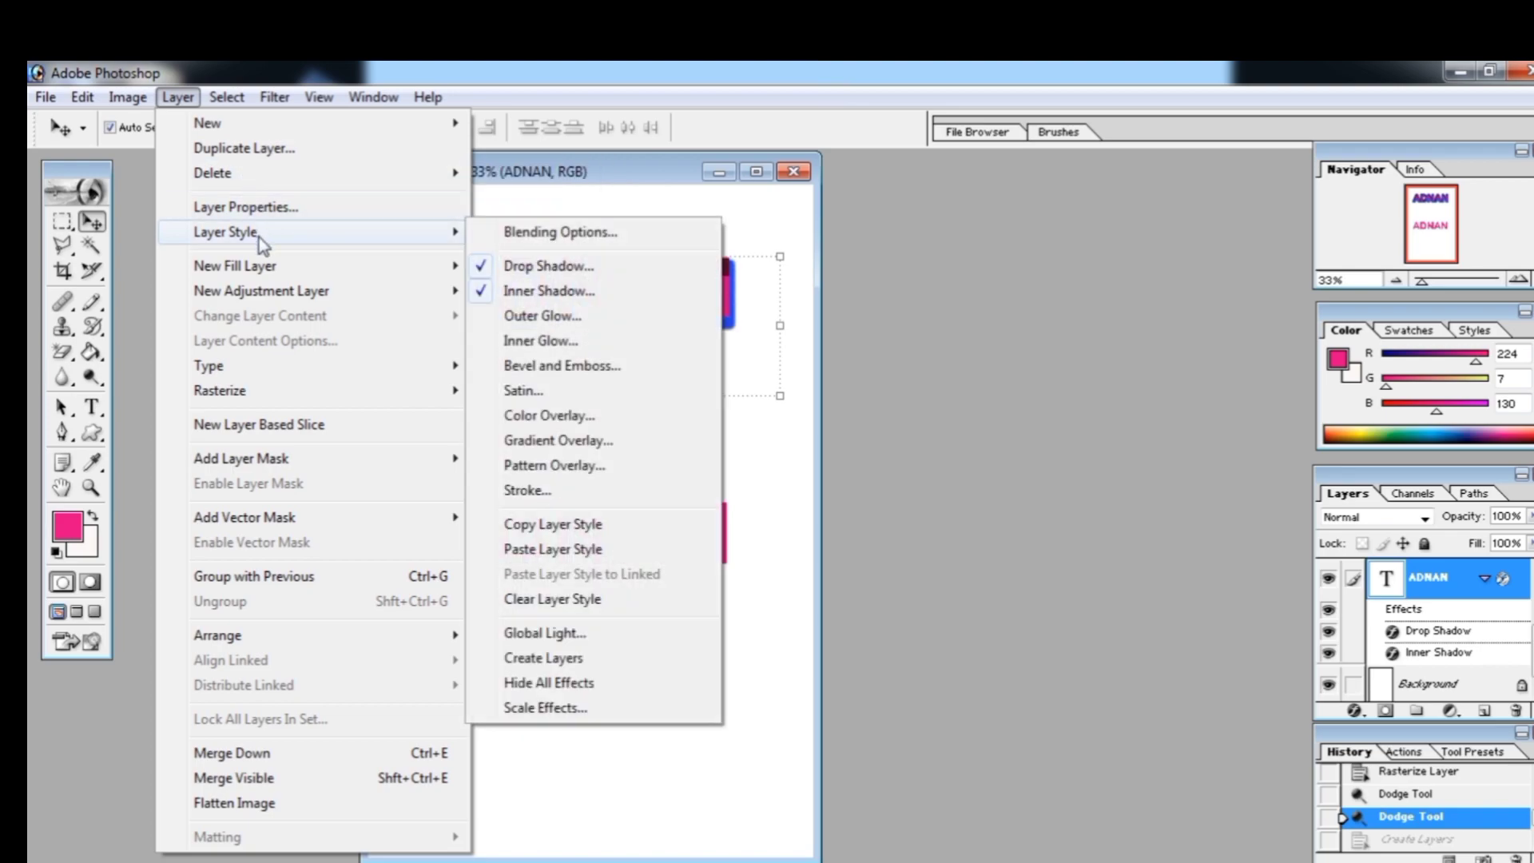